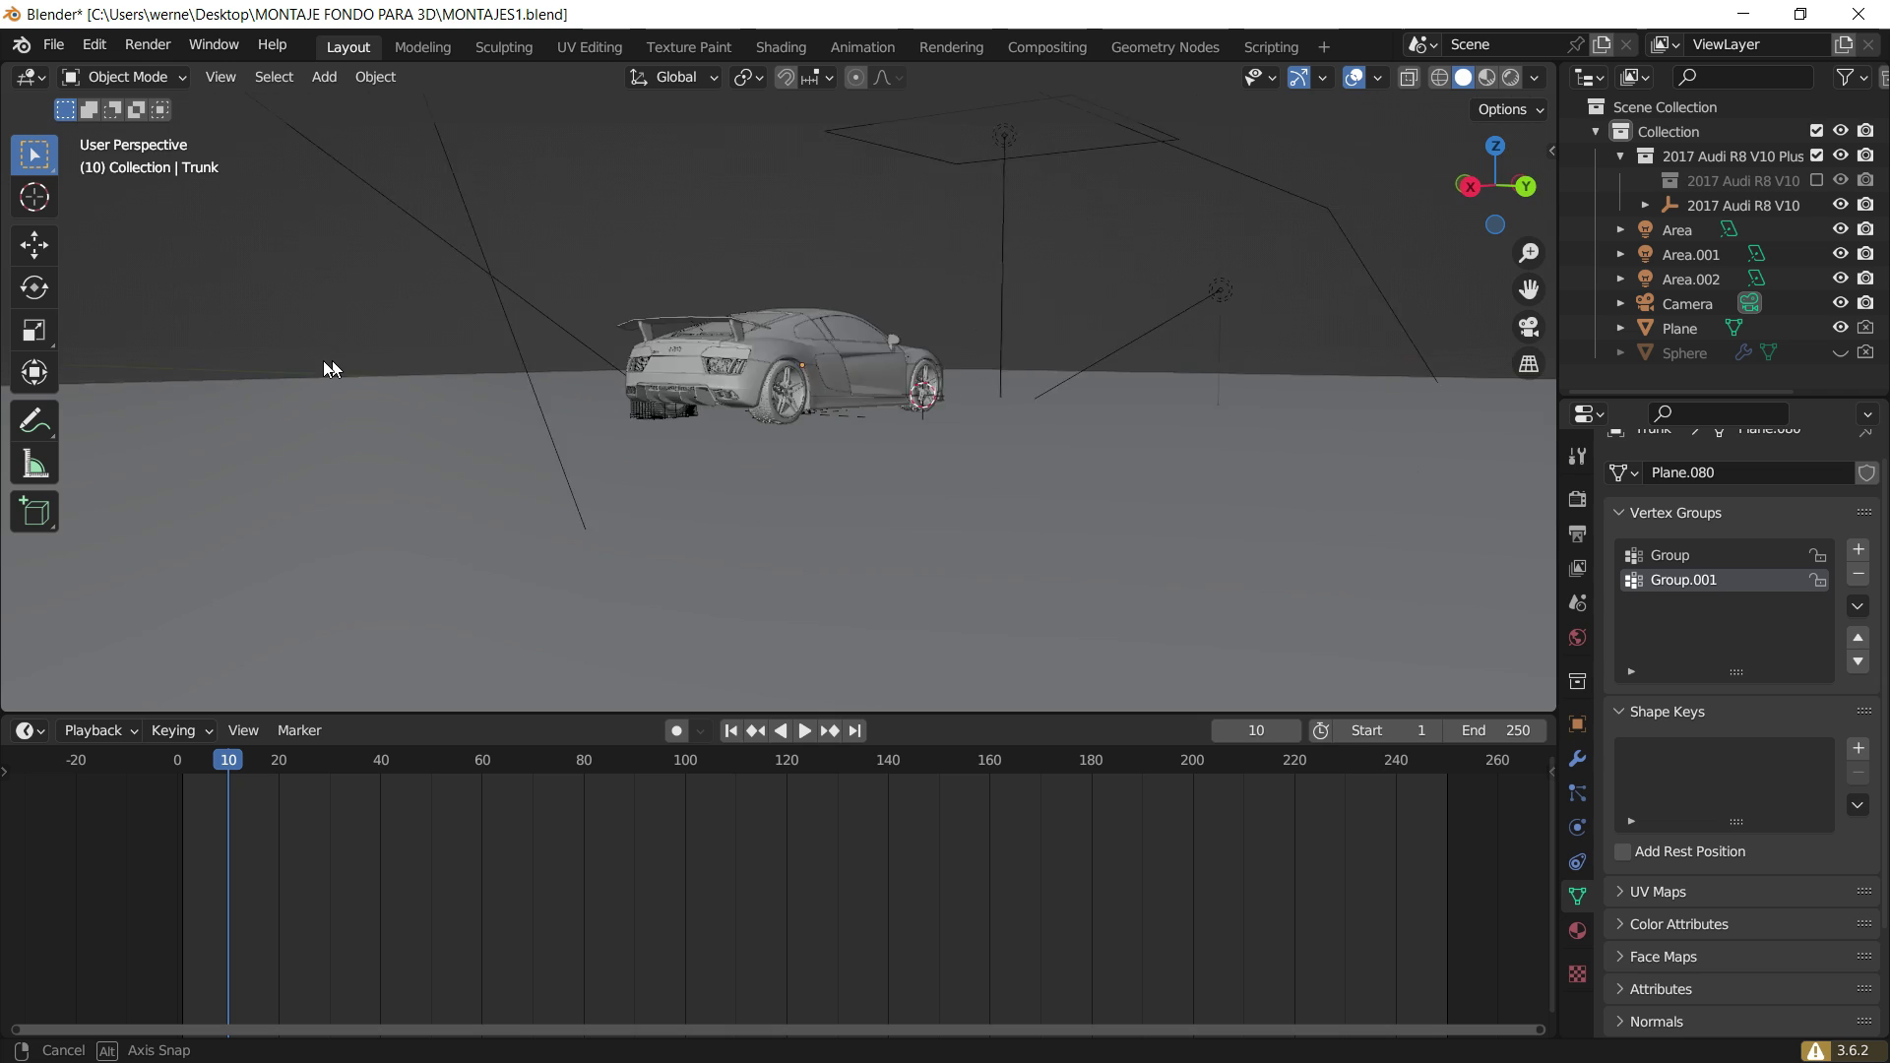
Look through the scene camera and examine its background image and view lock settings.
click(1529, 327)
click(473, 184)
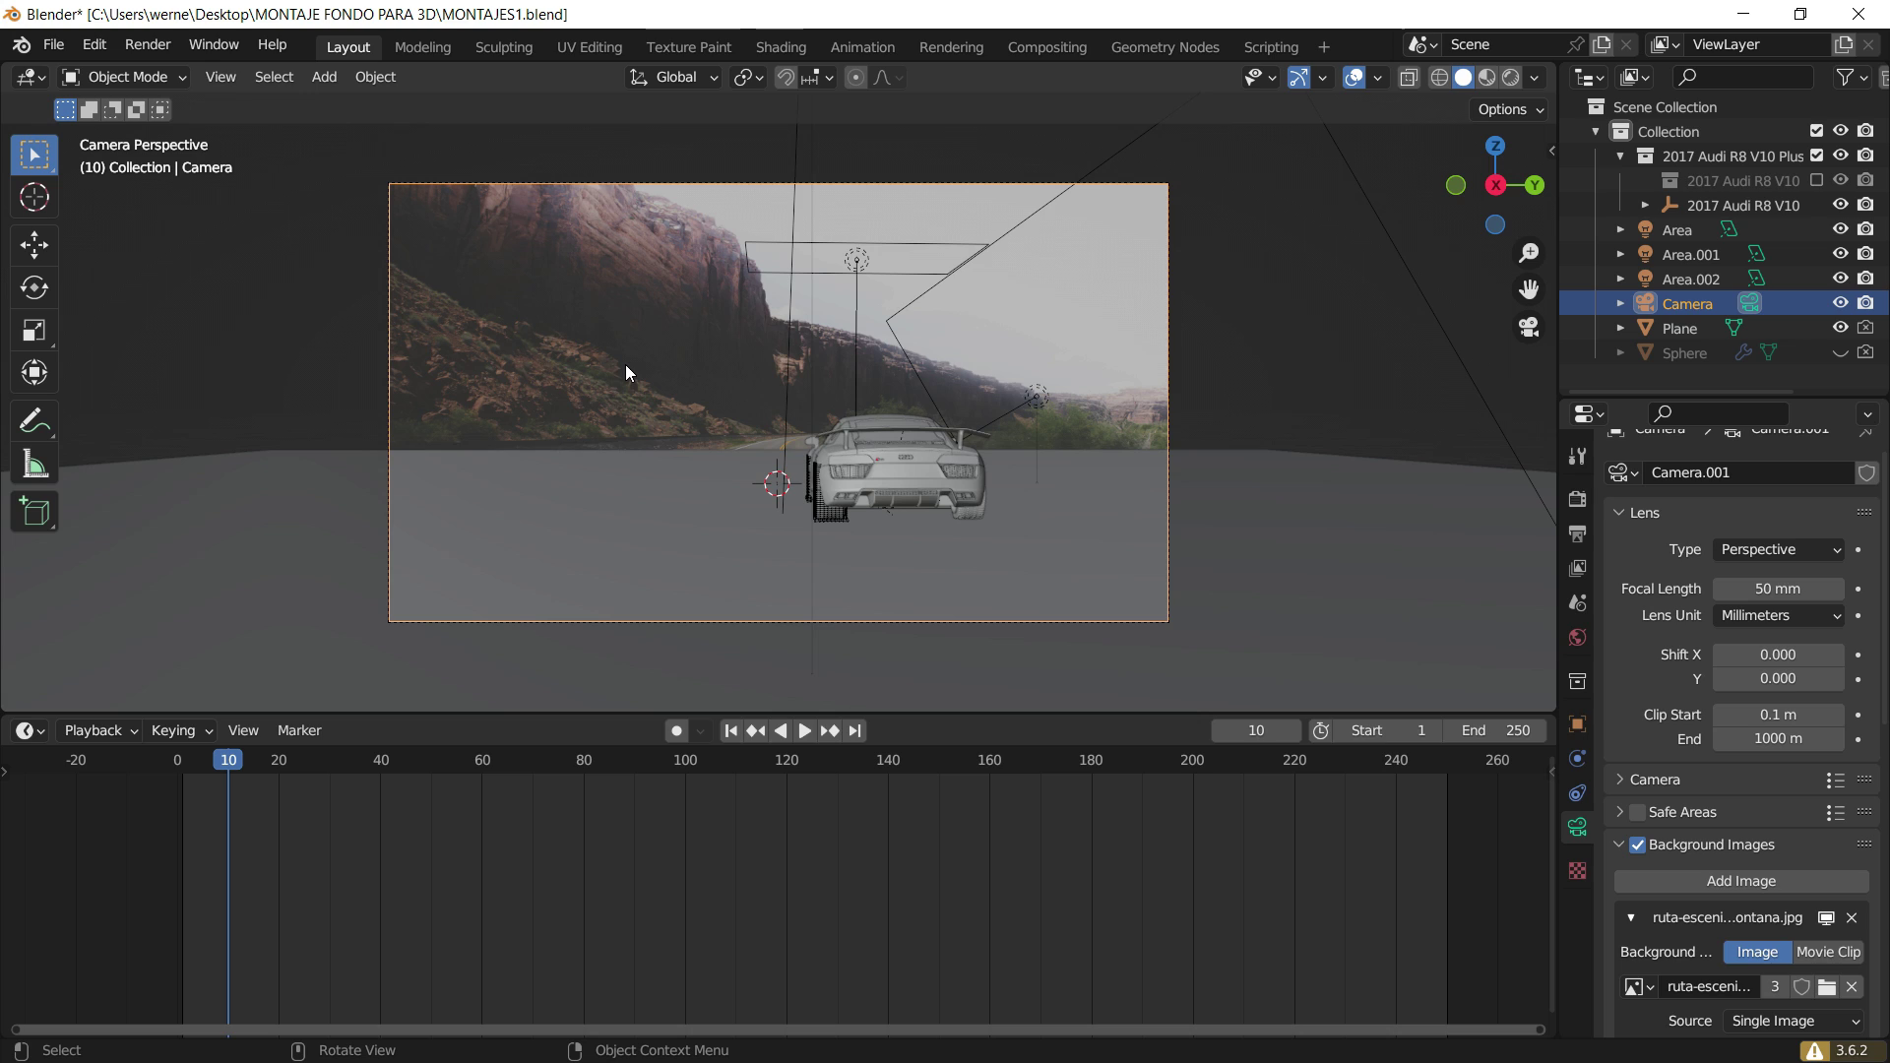
key(n)
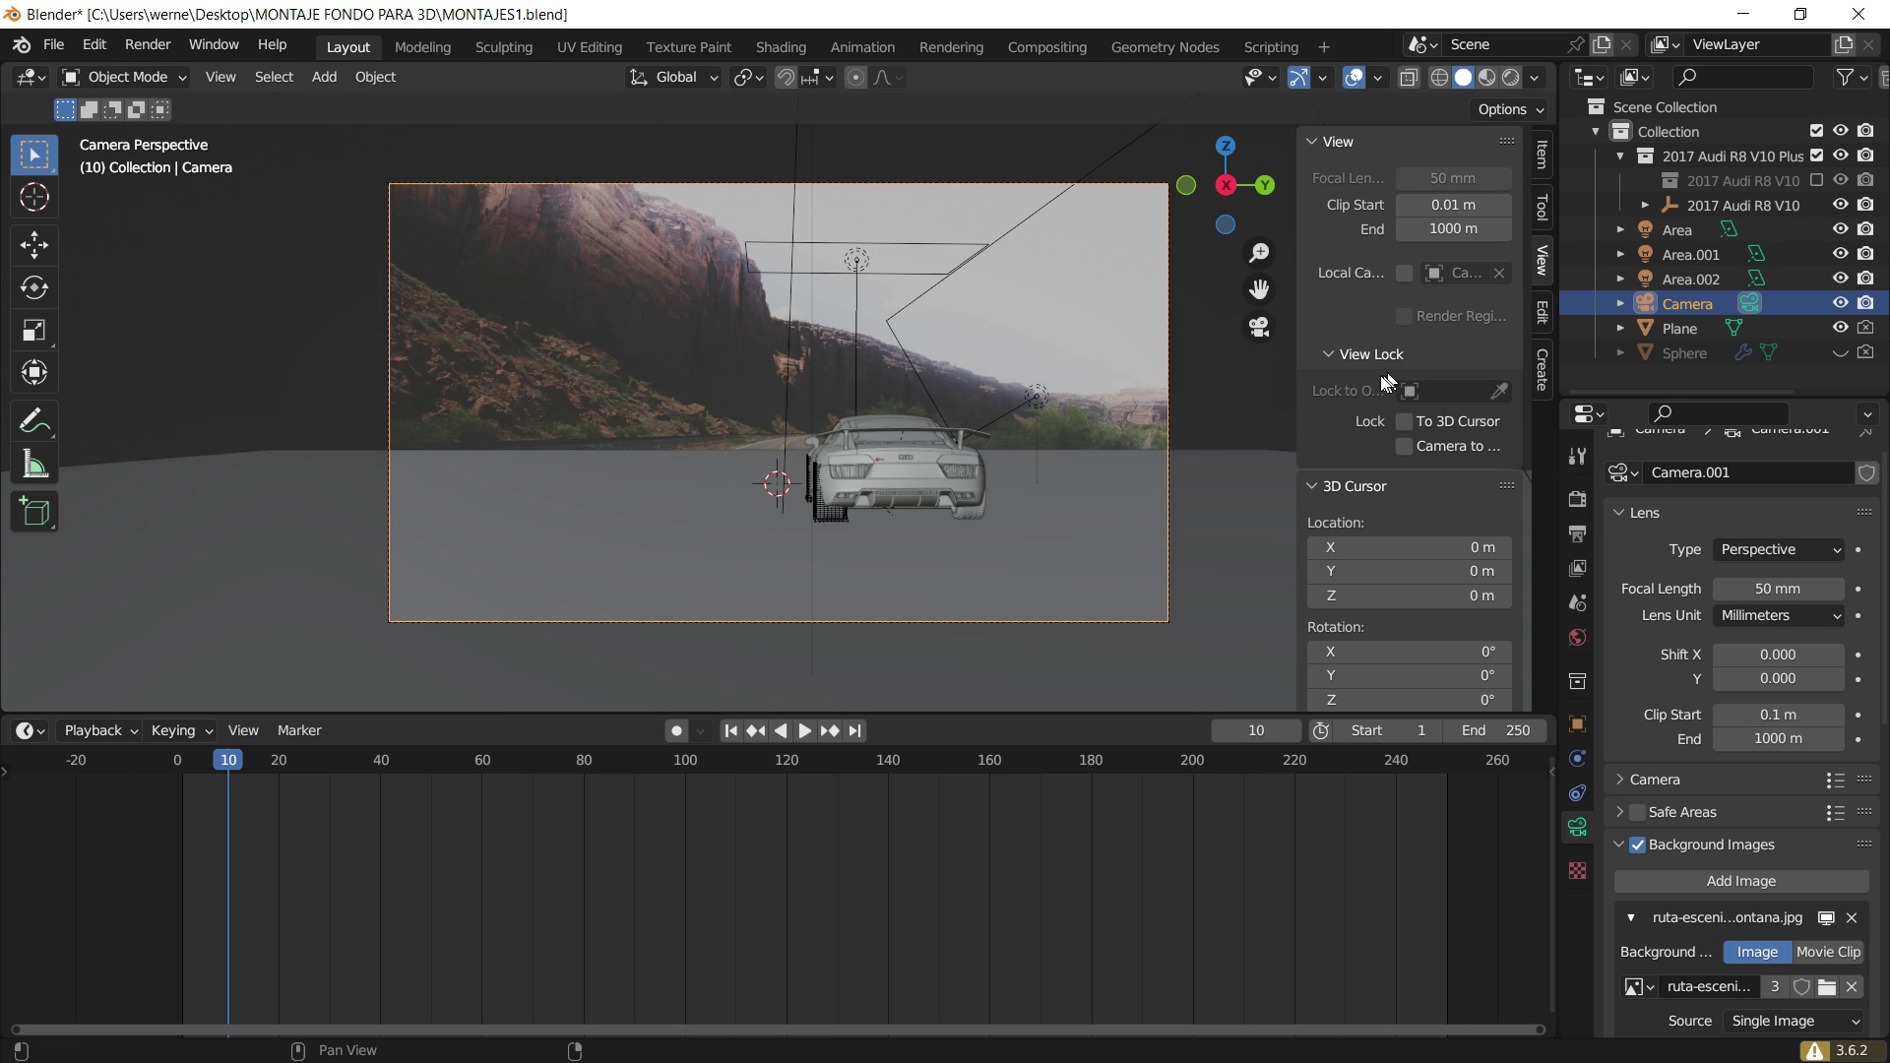
key(n)
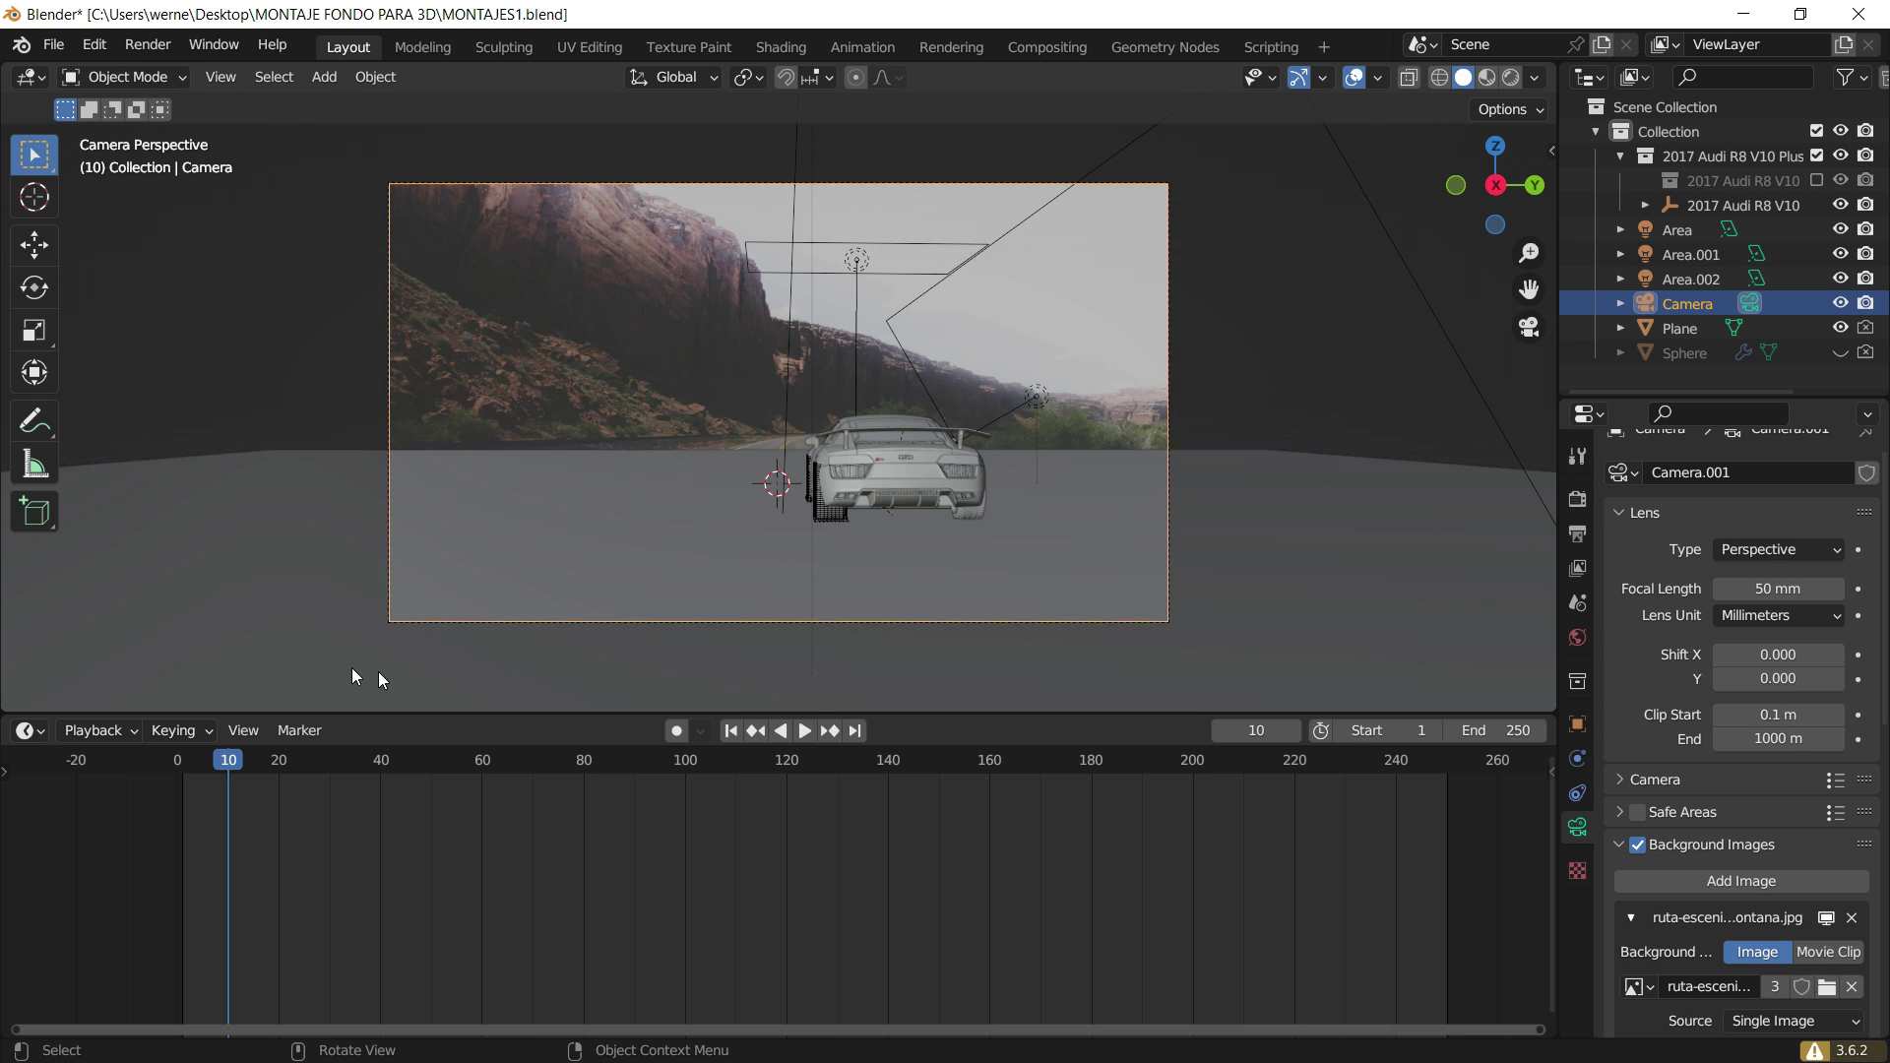
click(567, 446)
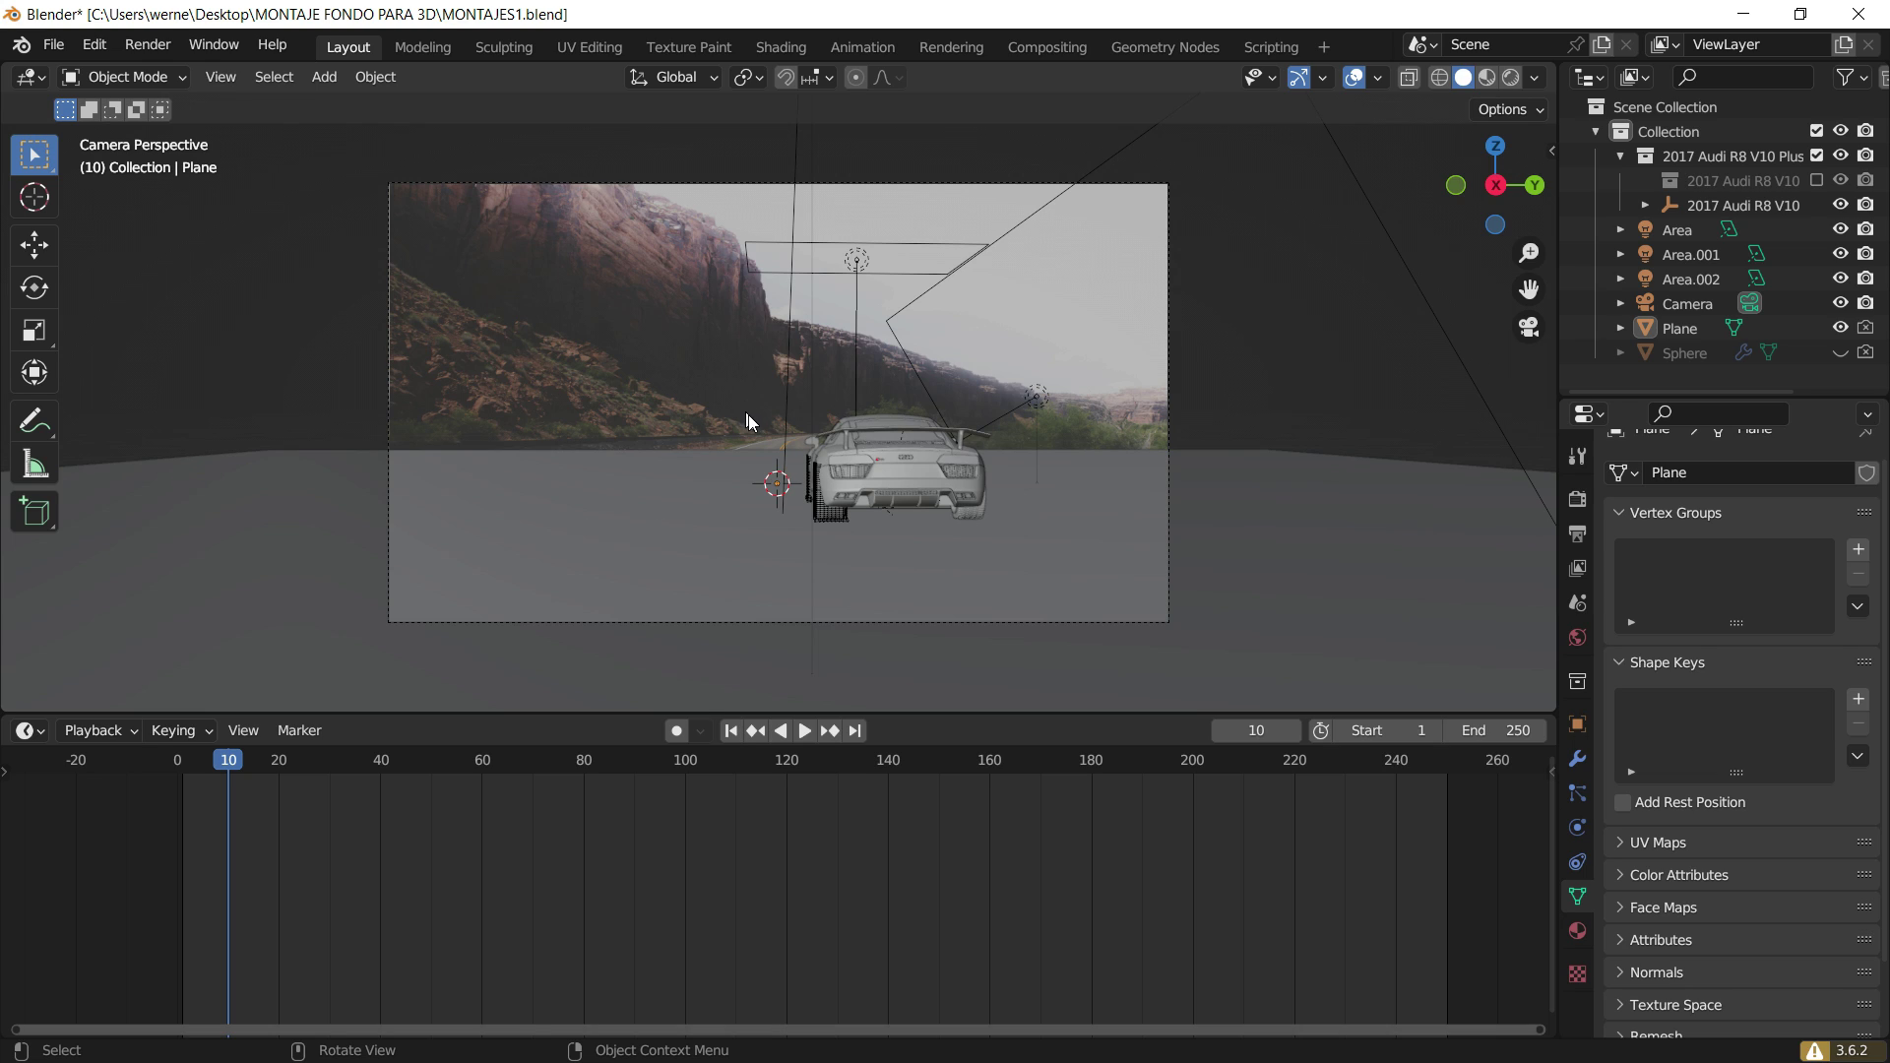
Preview the scene in rendered shading to examine the car and ground plane against the road photo.
key(z)
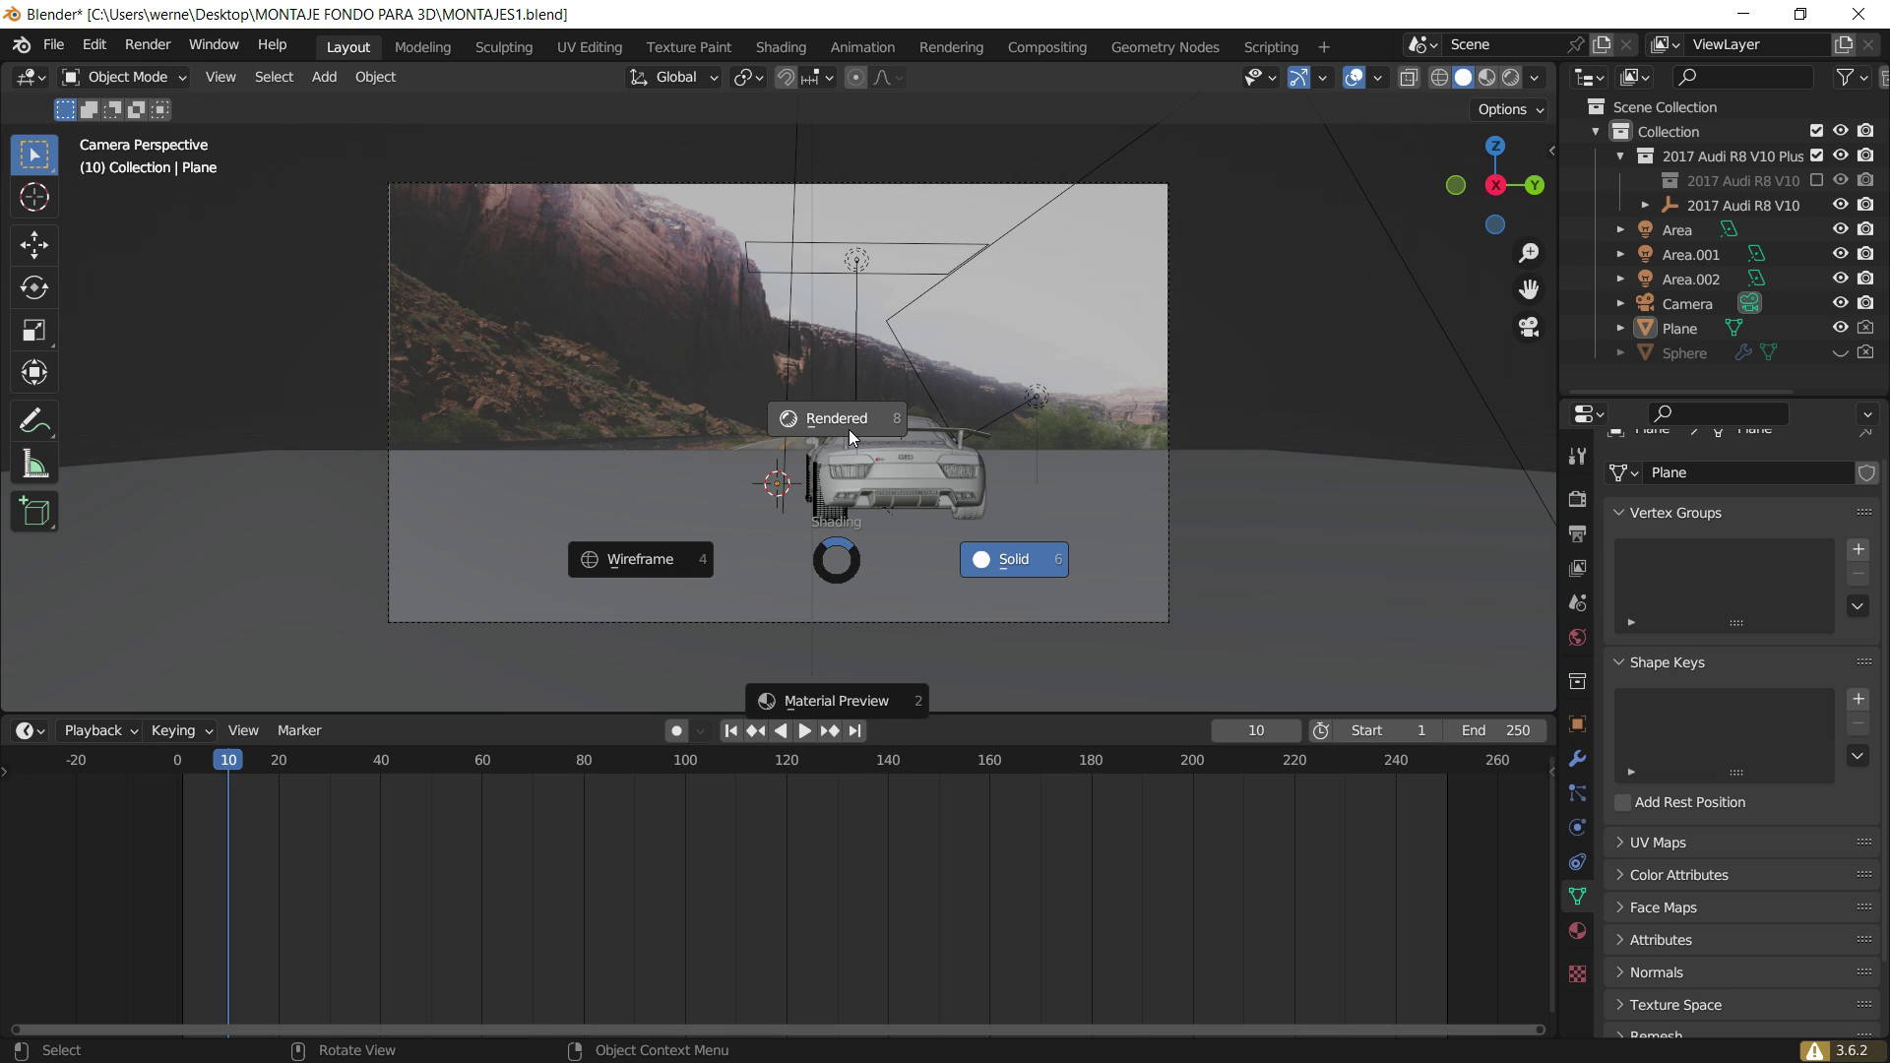
click(654, 373)
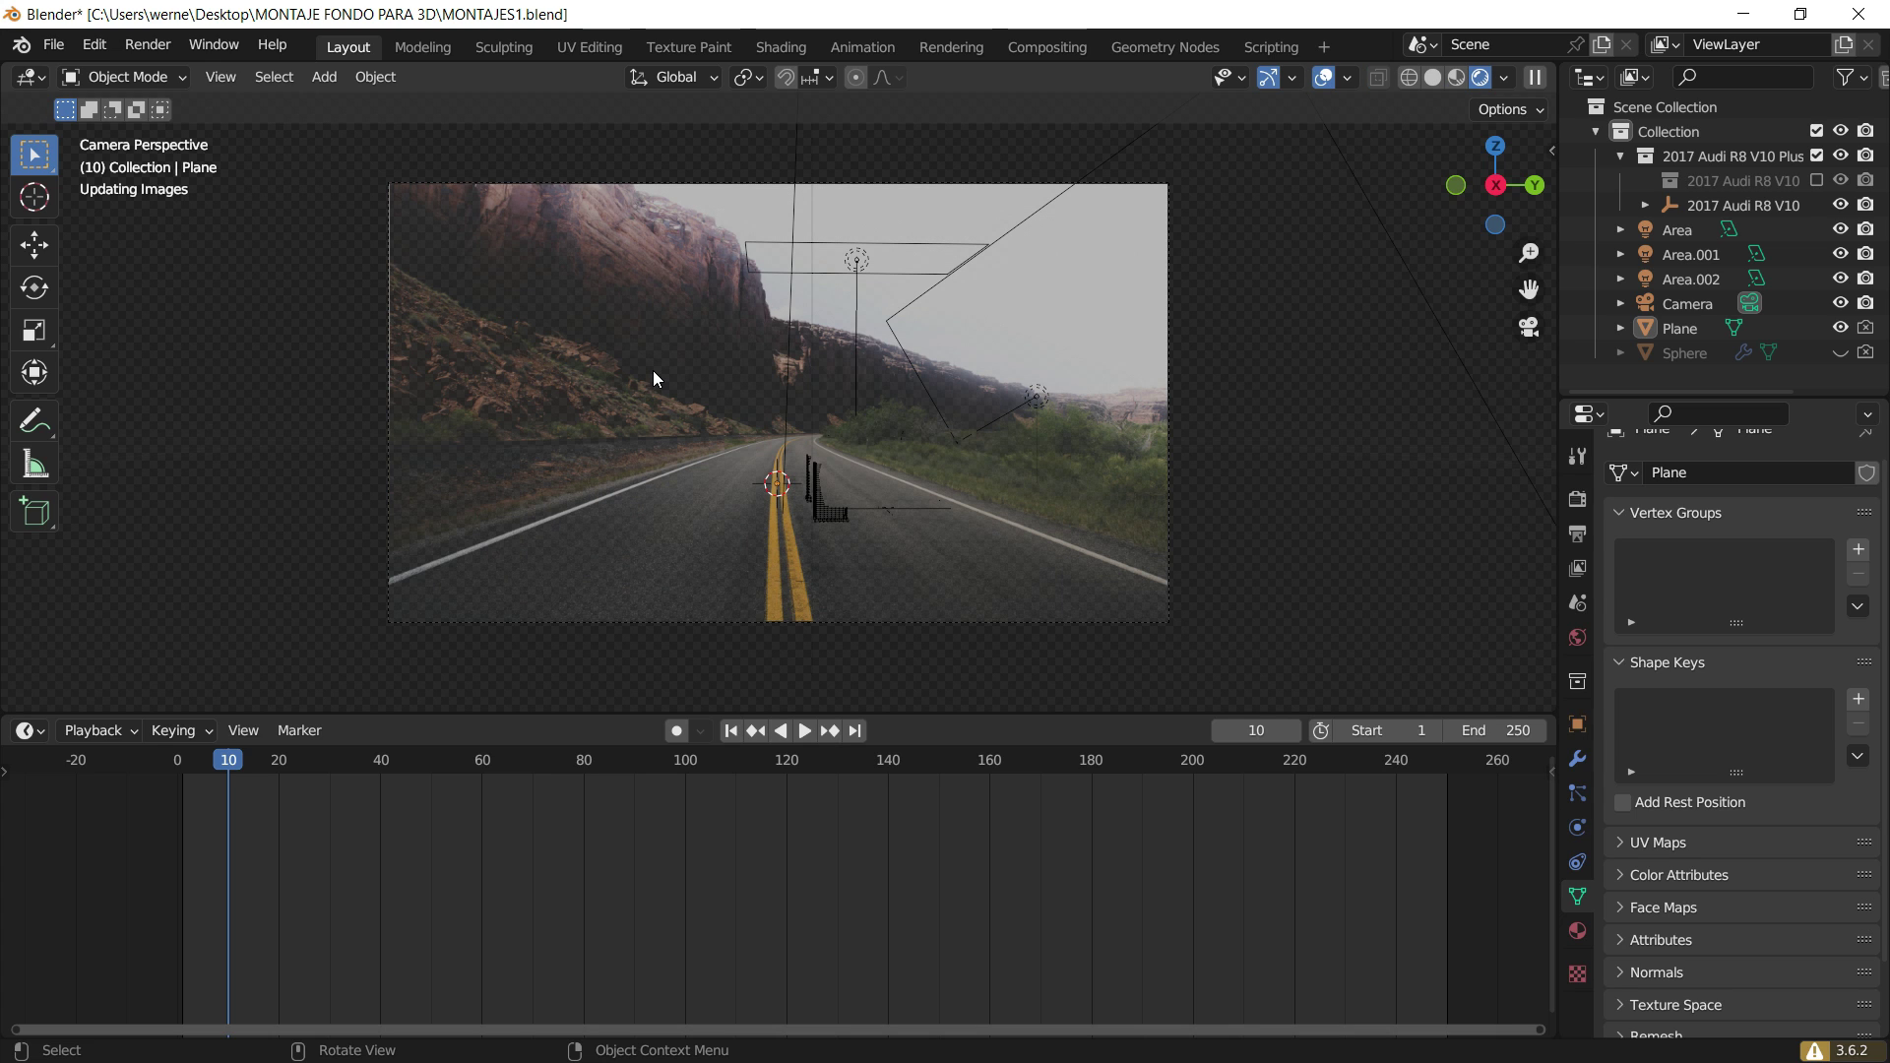
click(646, 543)
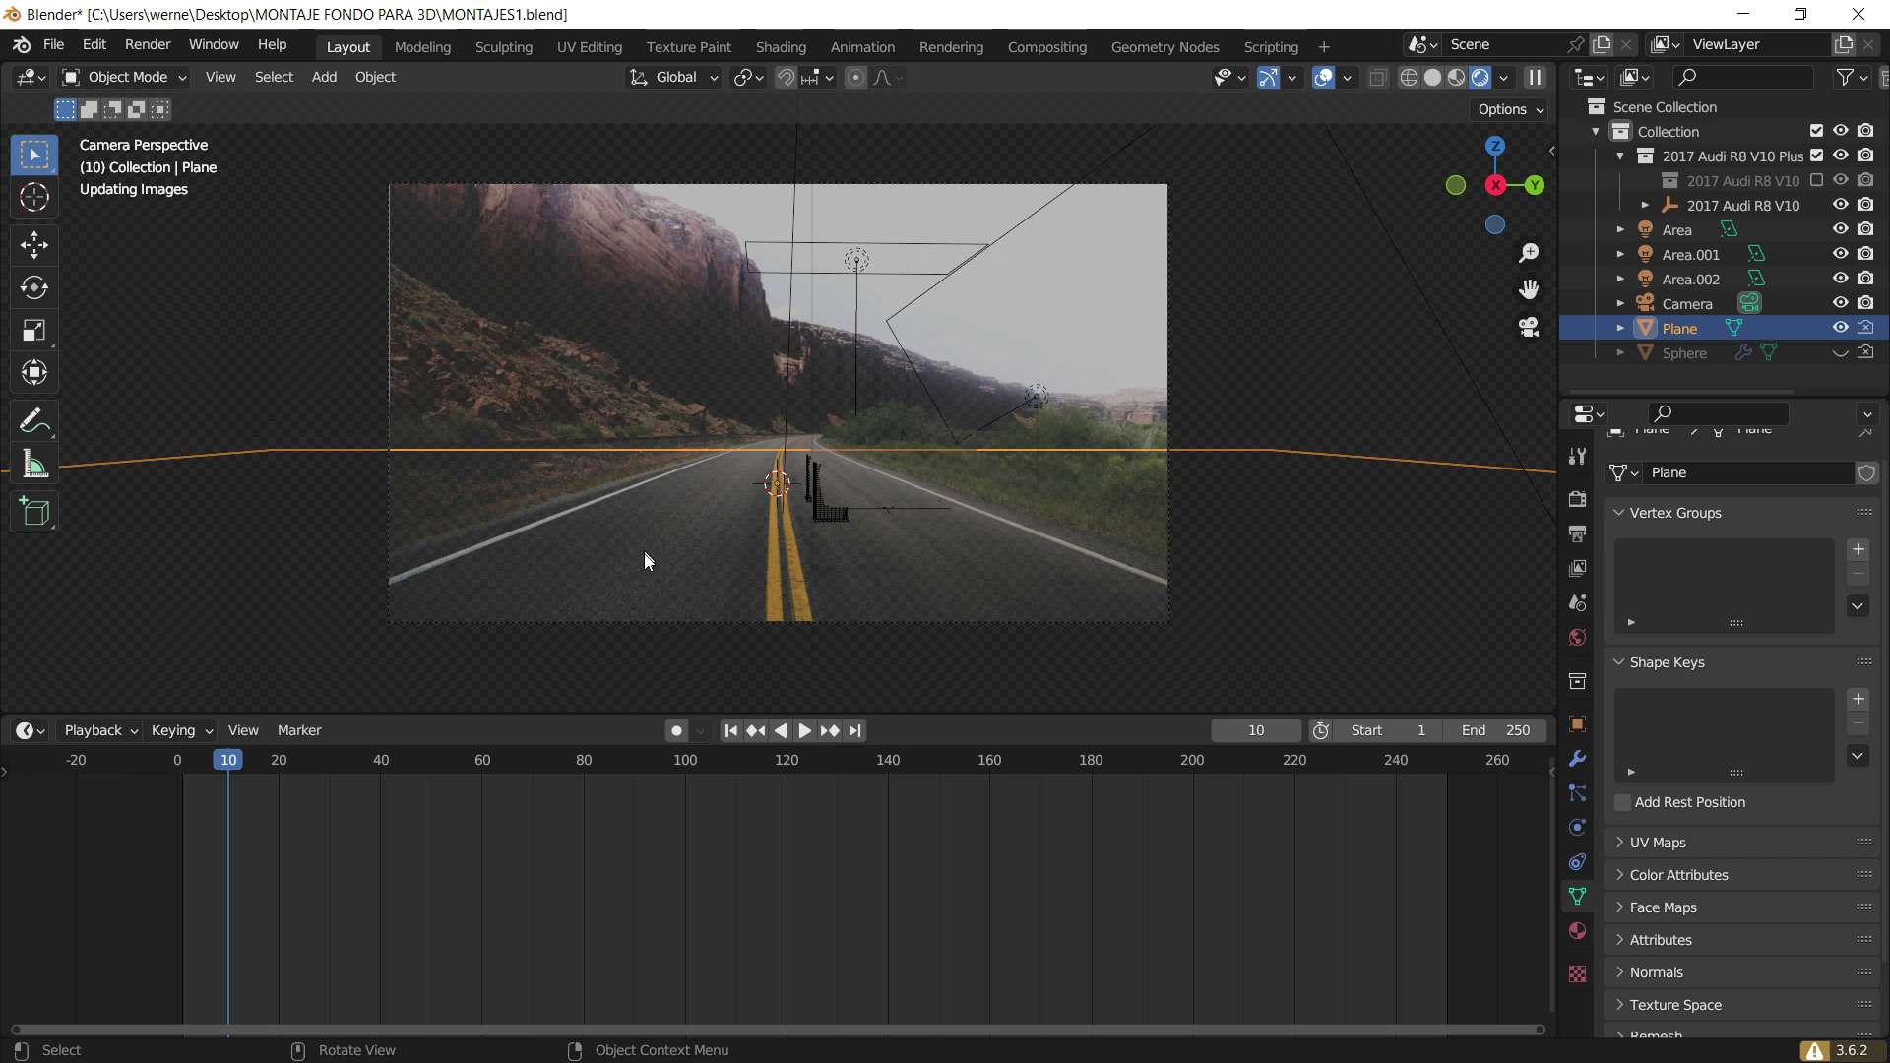
click(663, 369)
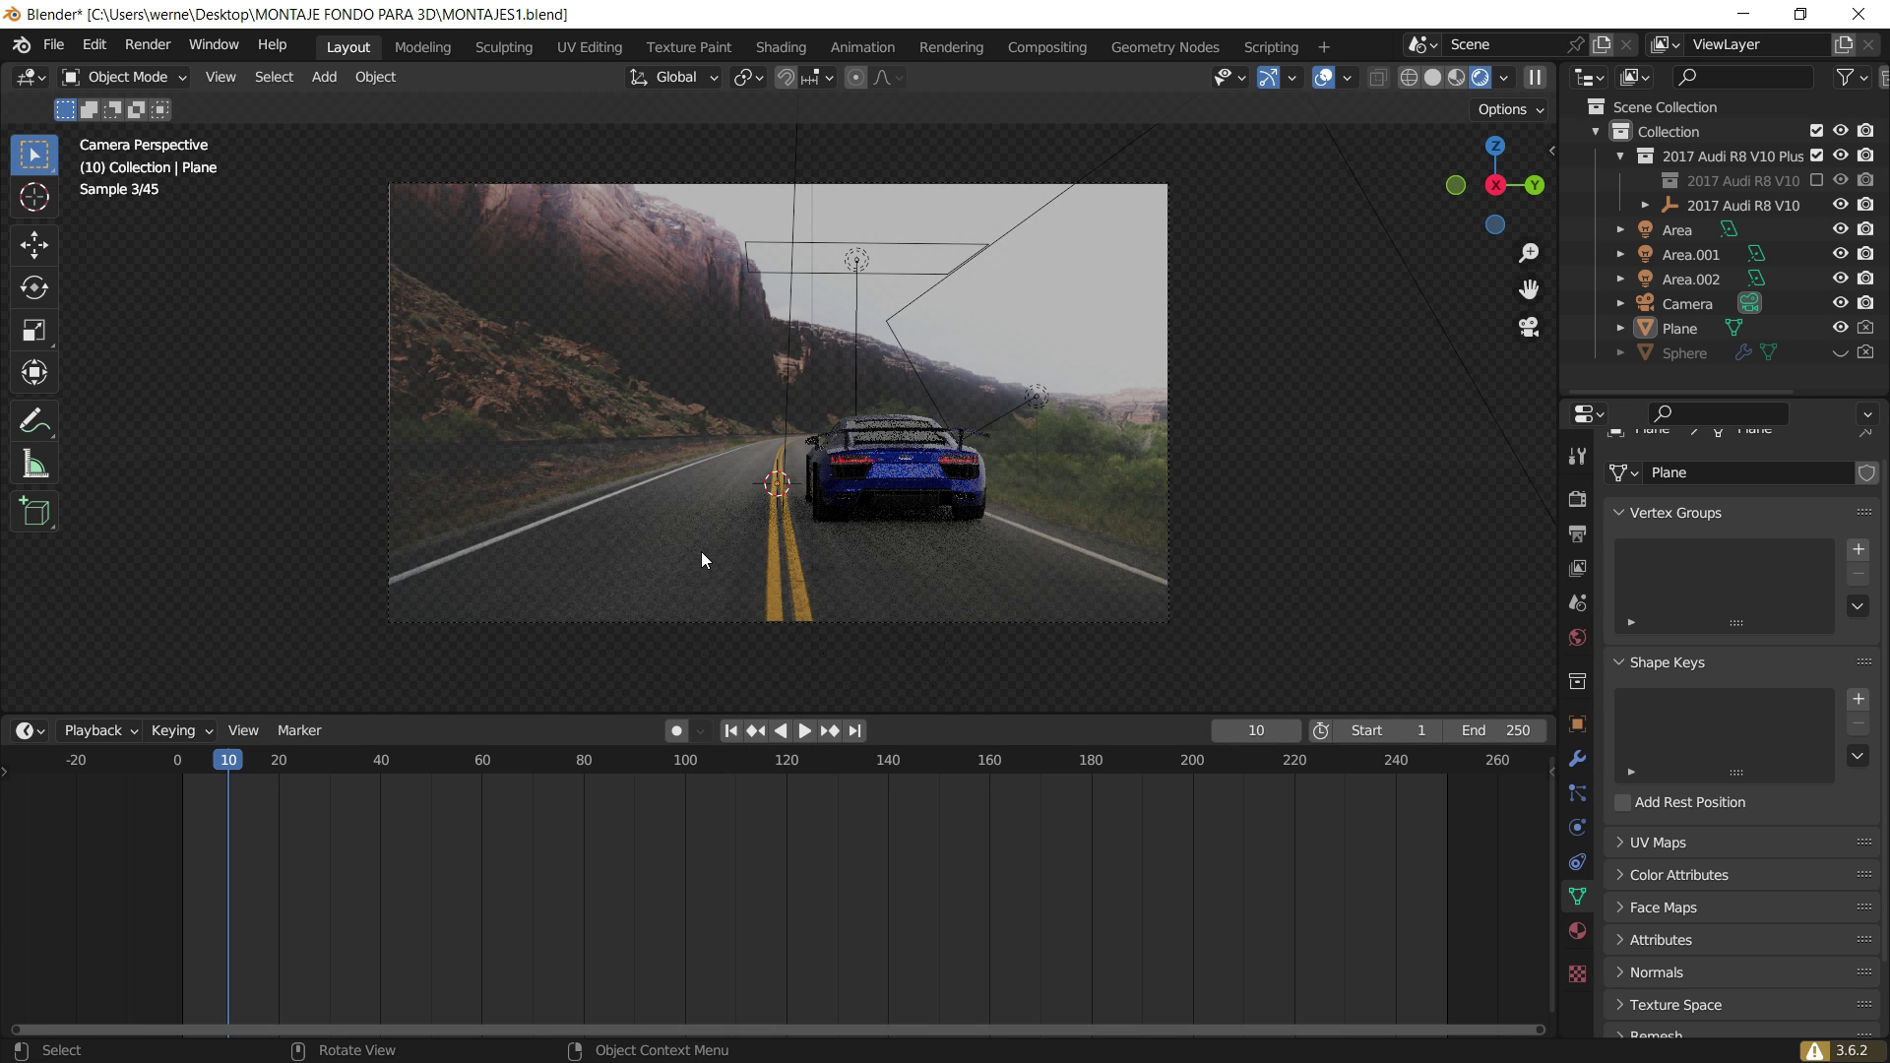
Start a new scene file and dismiss the add-on's materials notice.
click(53, 45)
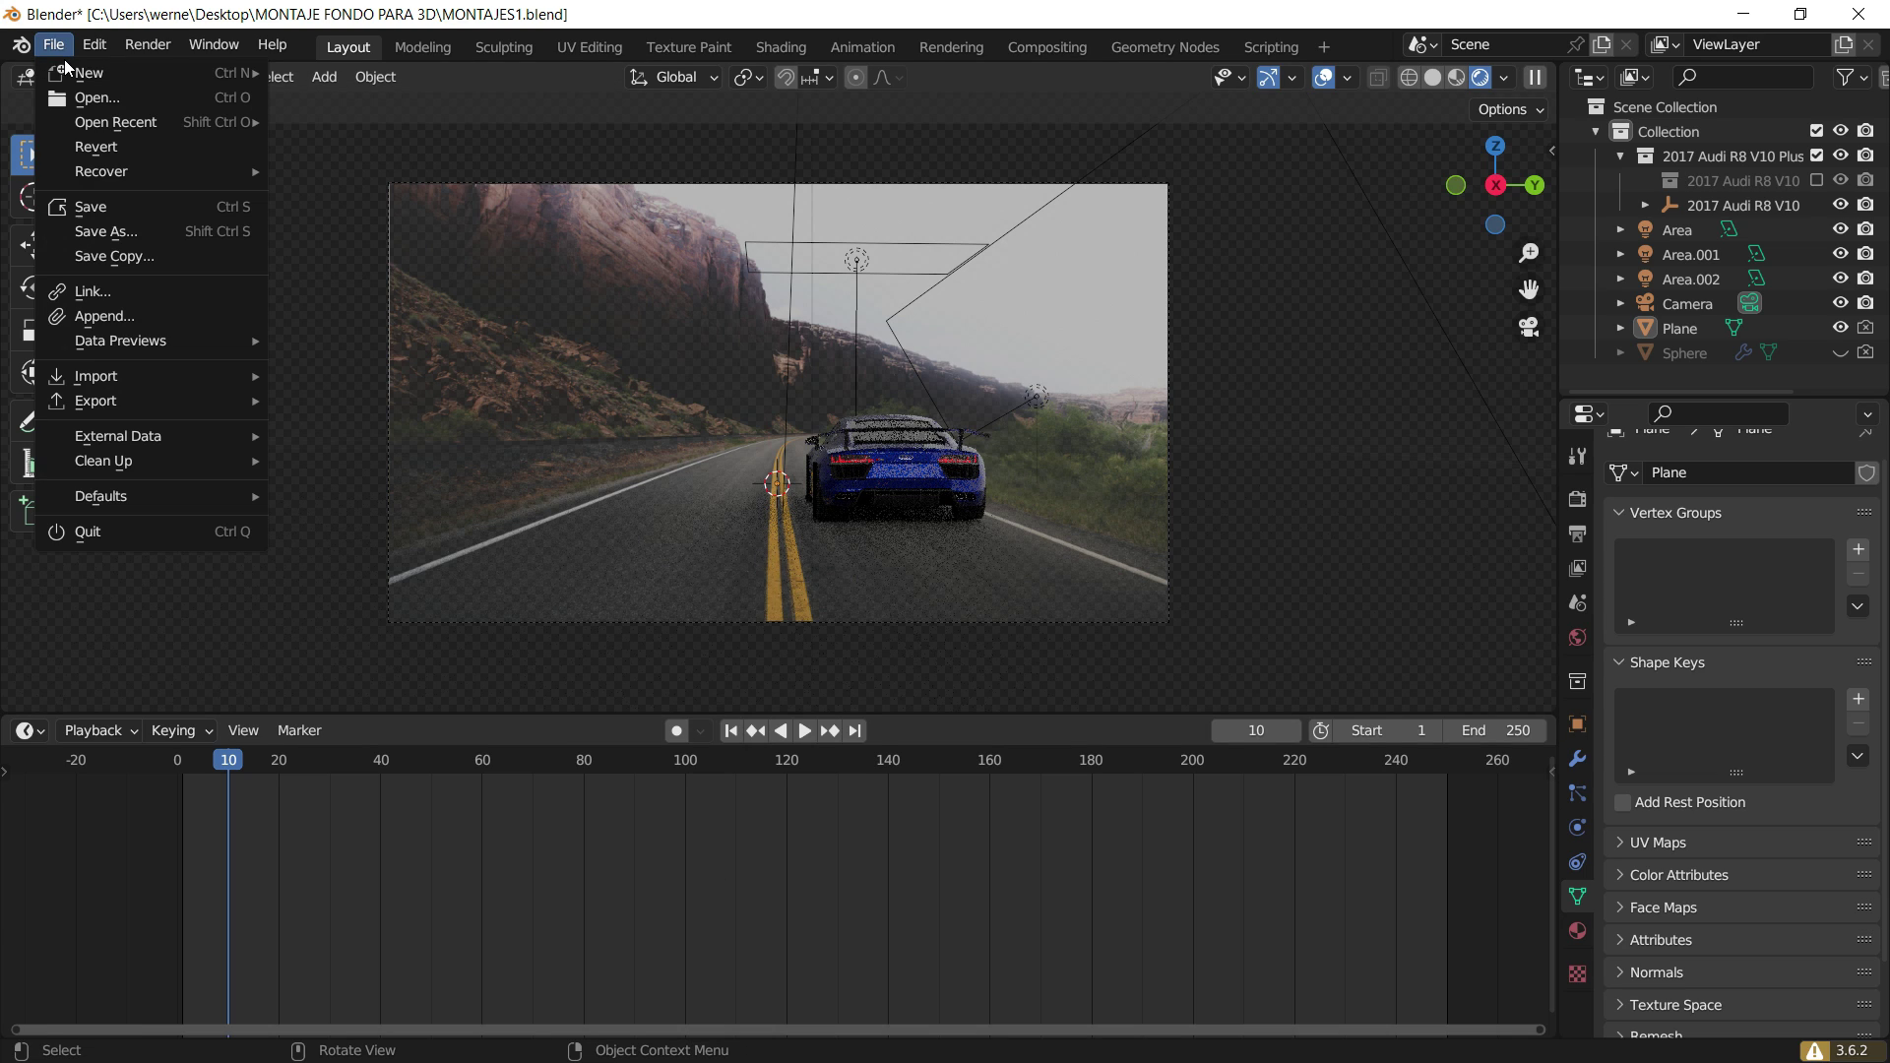
mouse_move(240, 78)
click(373, 77)
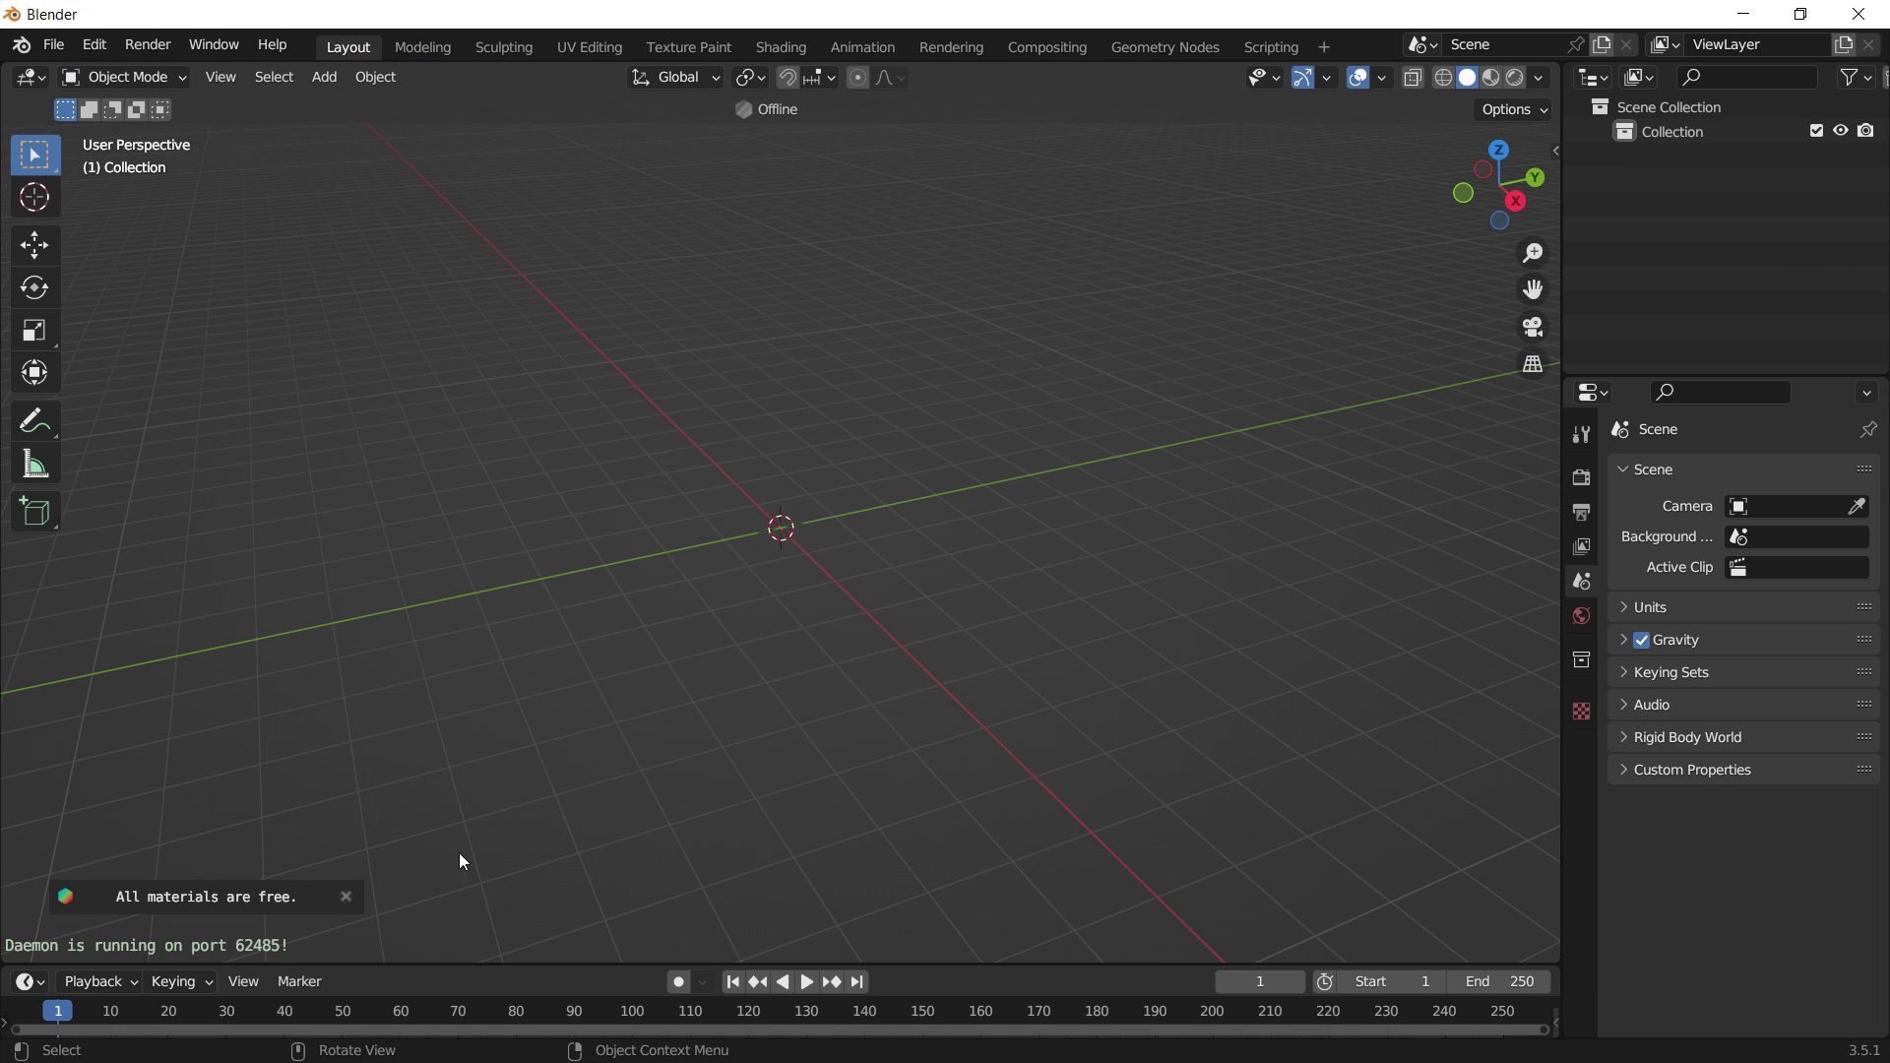
click(347, 895)
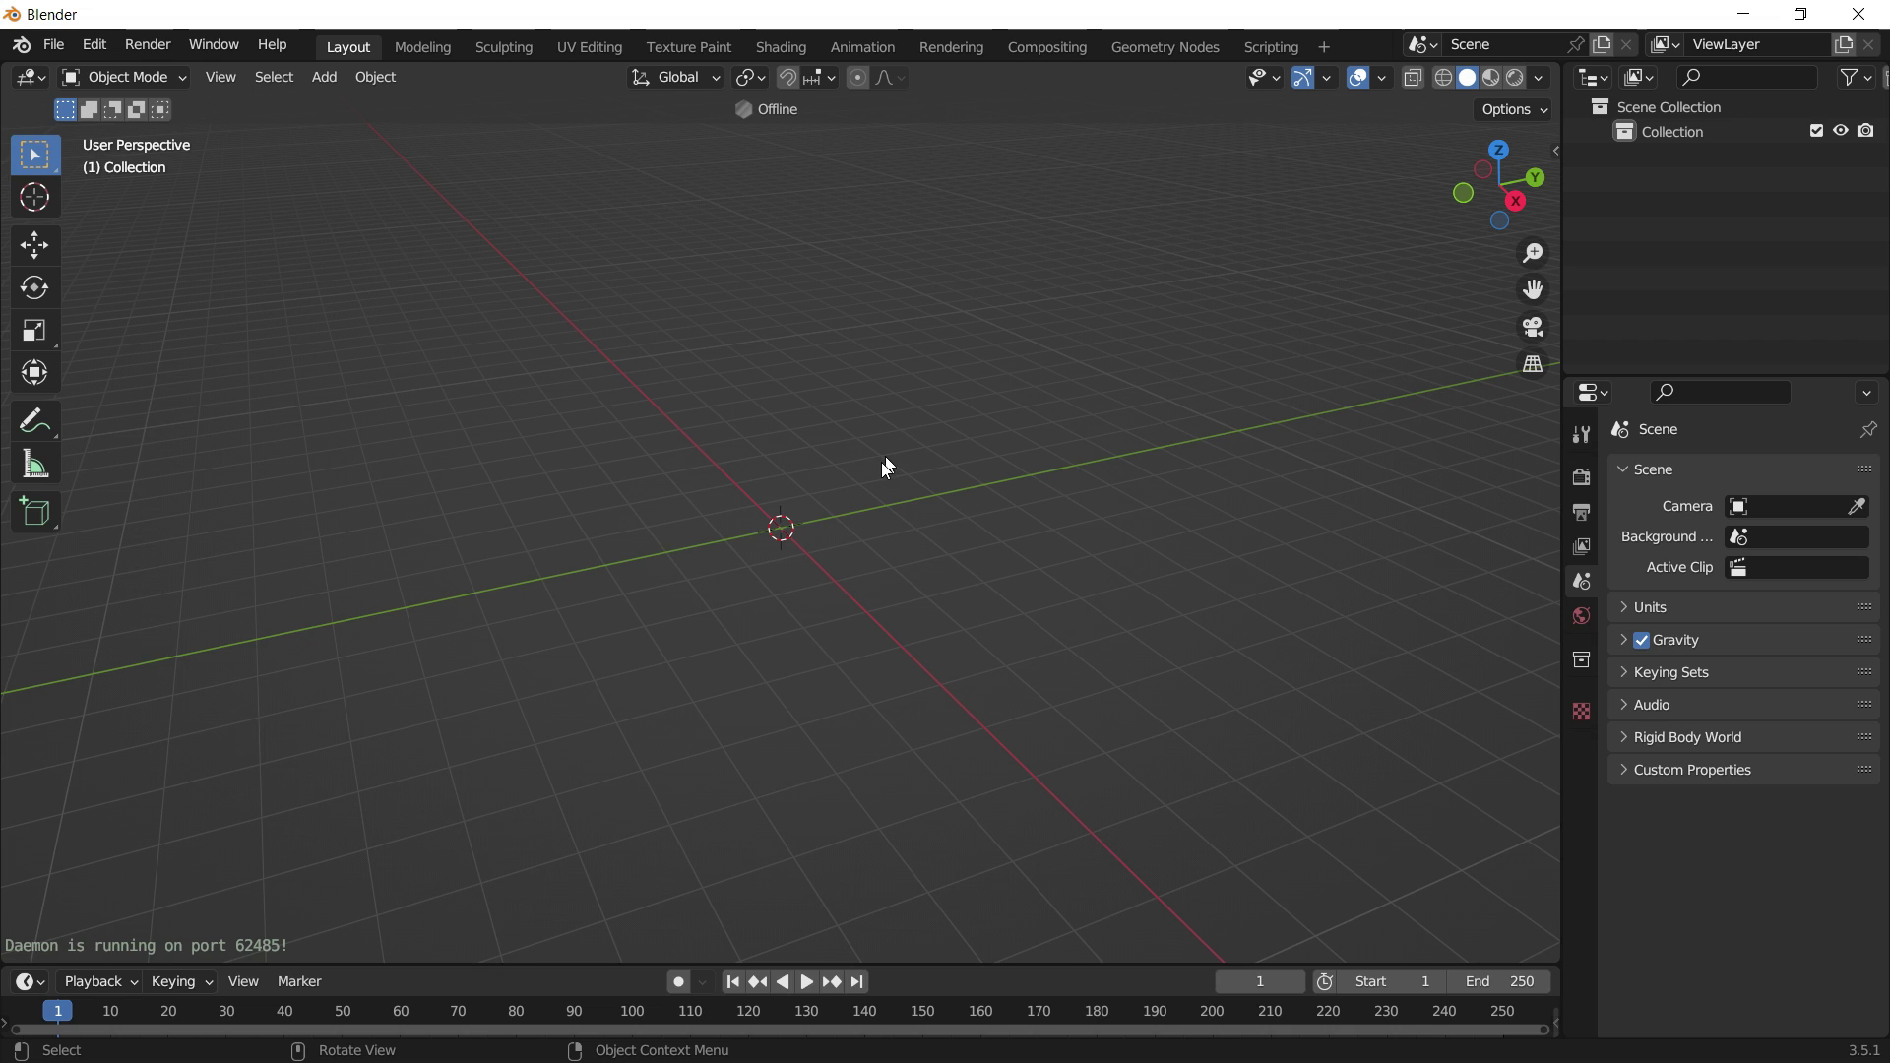
Add a mesh plane at the origin and scale it up to about four times its size as the ground.
key(shift+a)
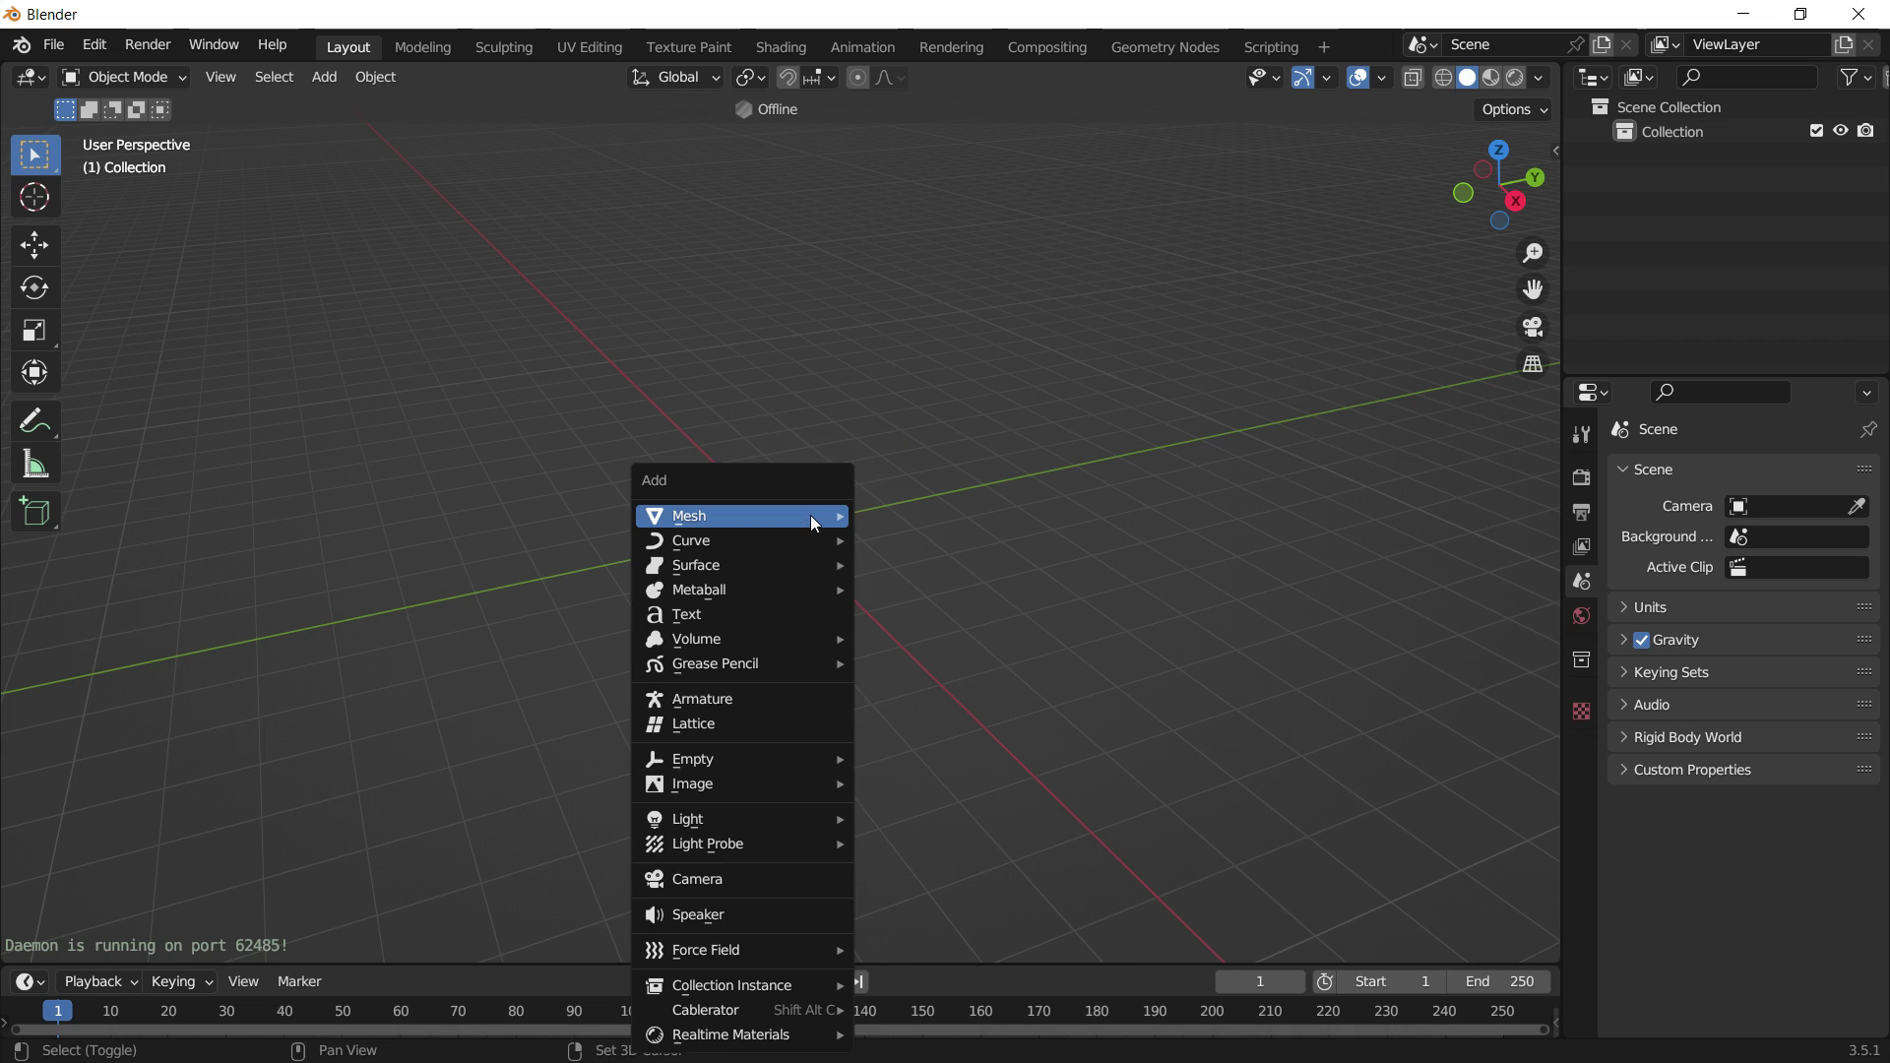
mouse_move(817, 516)
click(904, 519)
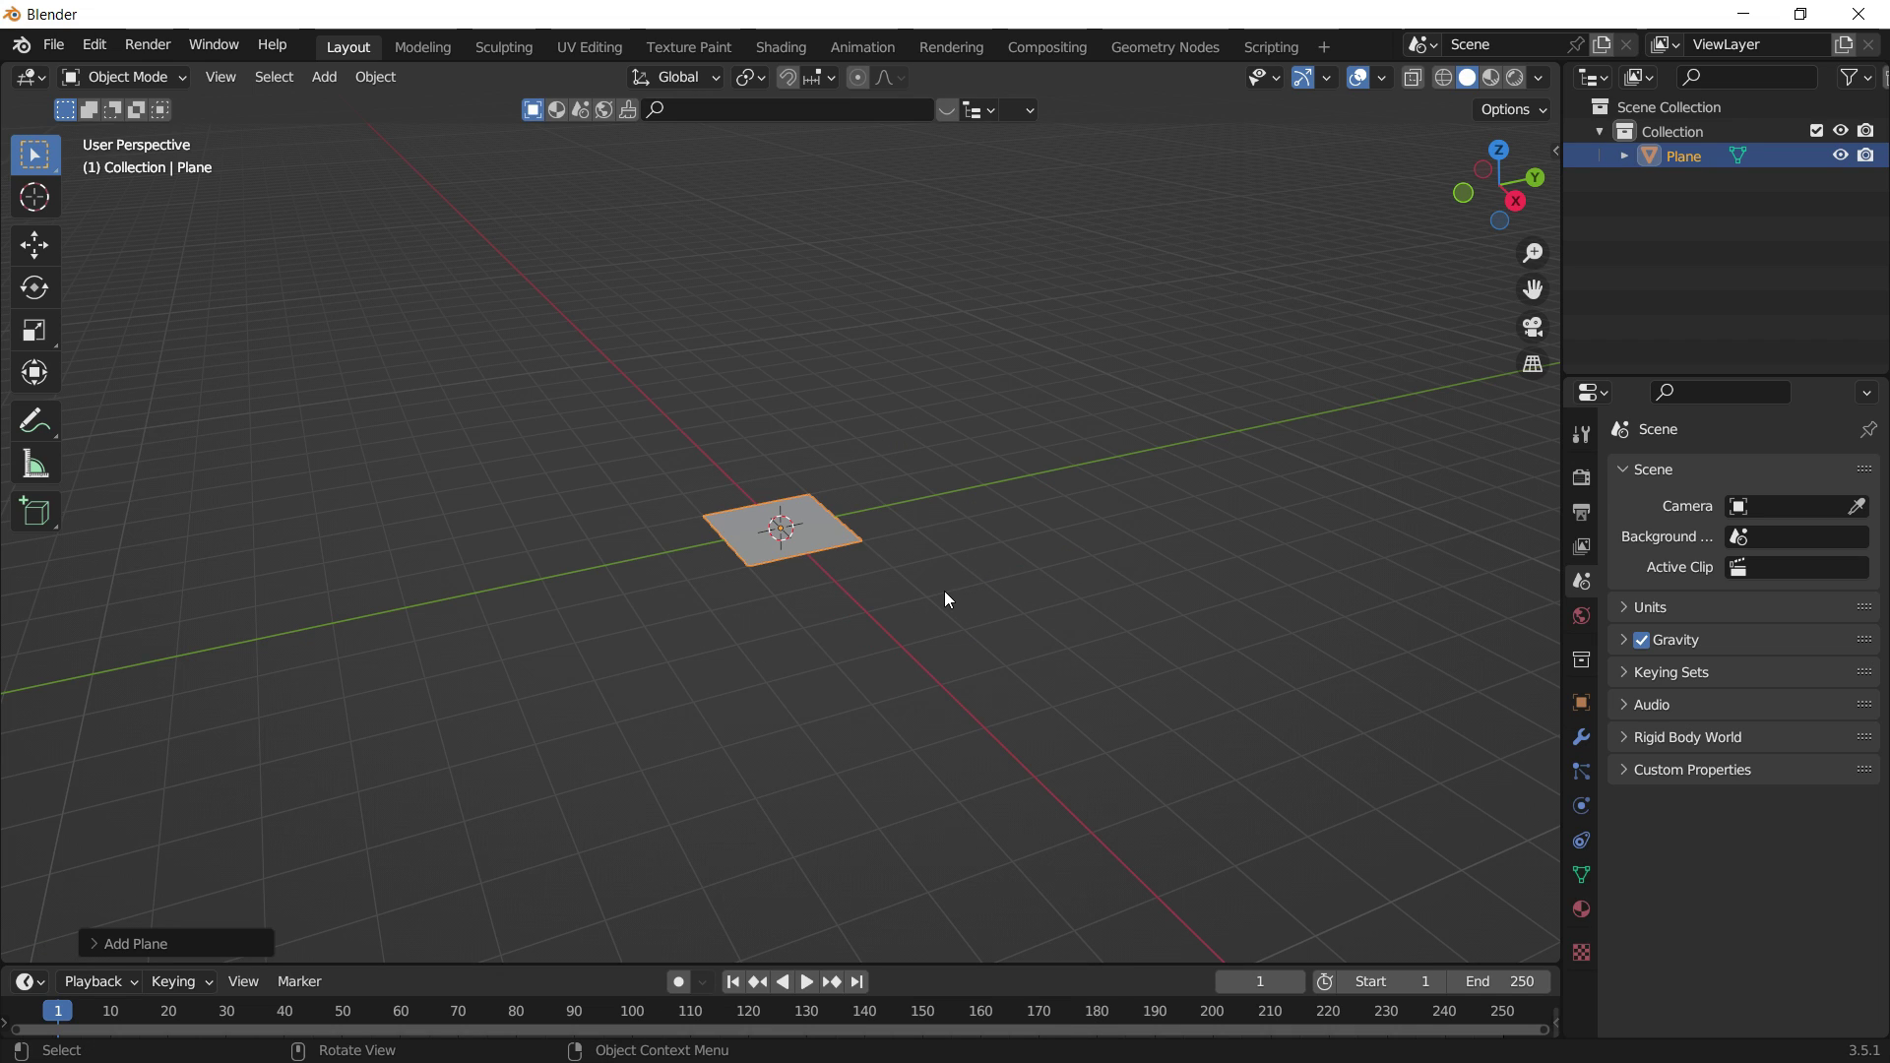
key(s)
click(943, 590)
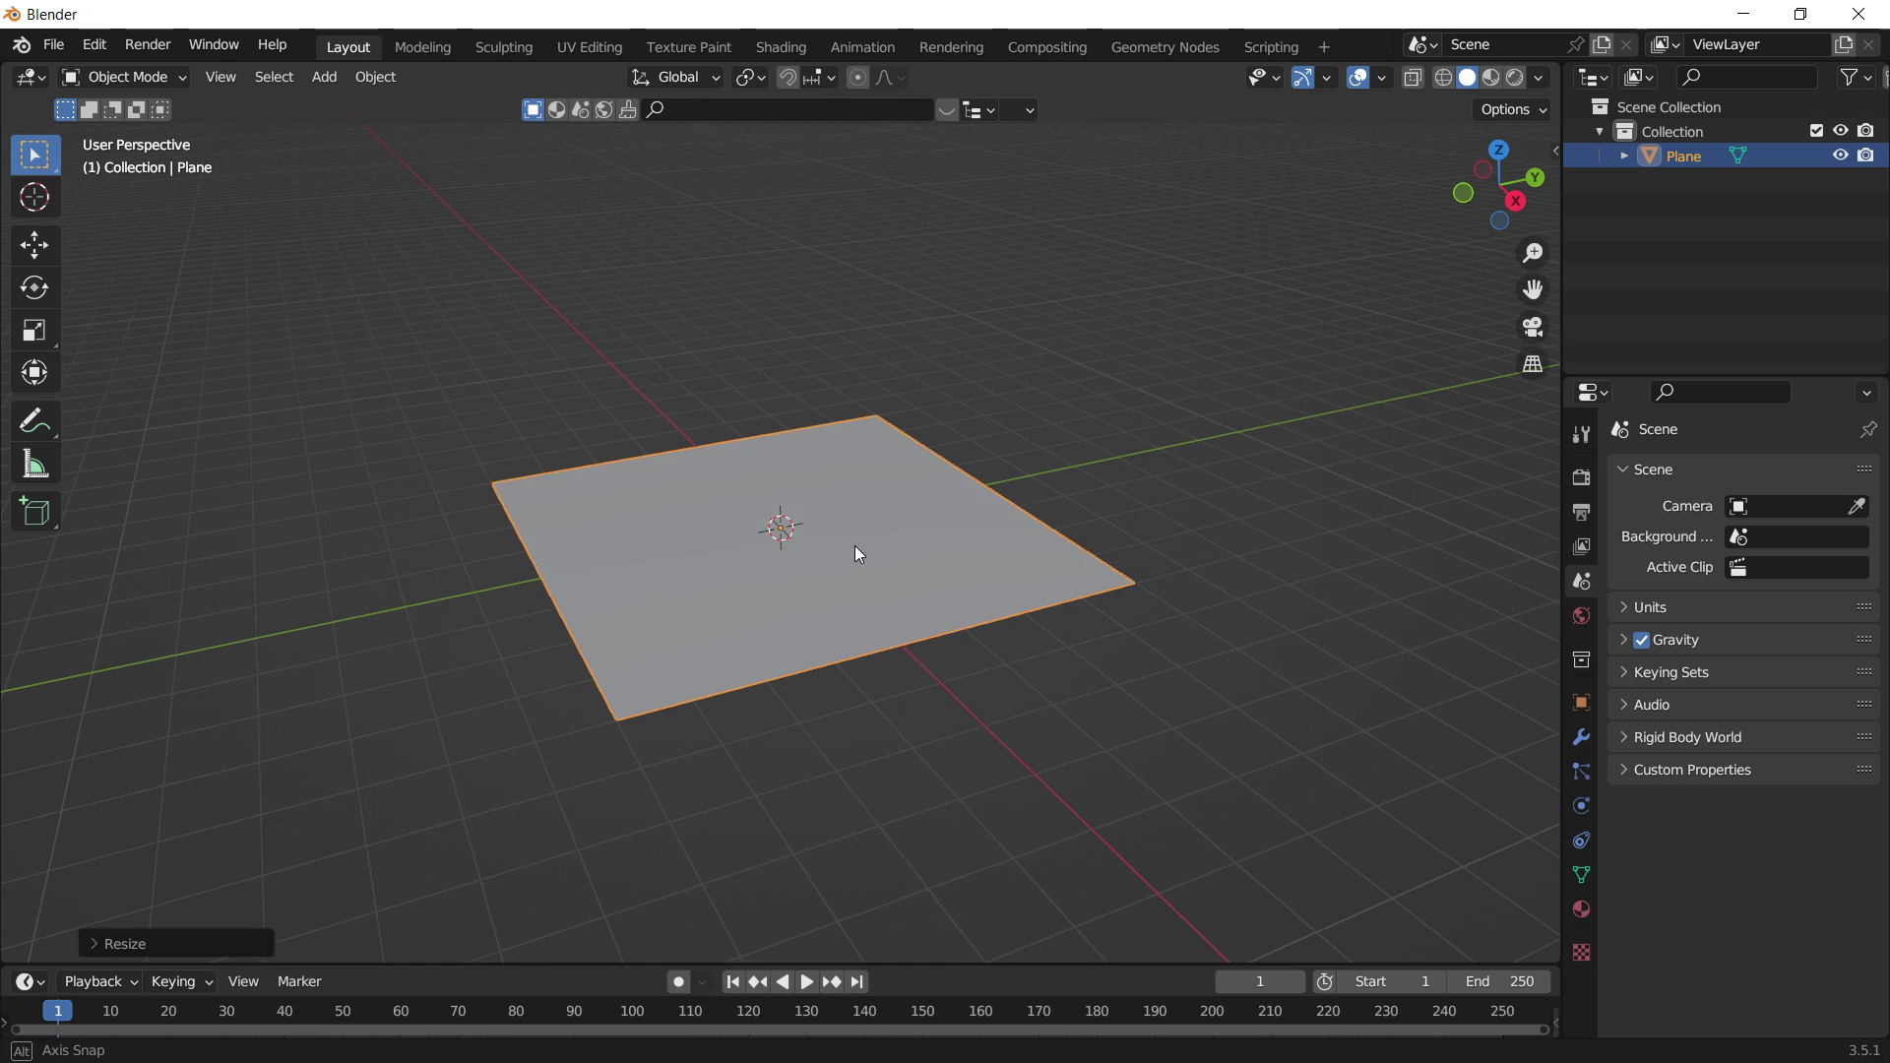
middle_drag(899, 551, 898, 530)
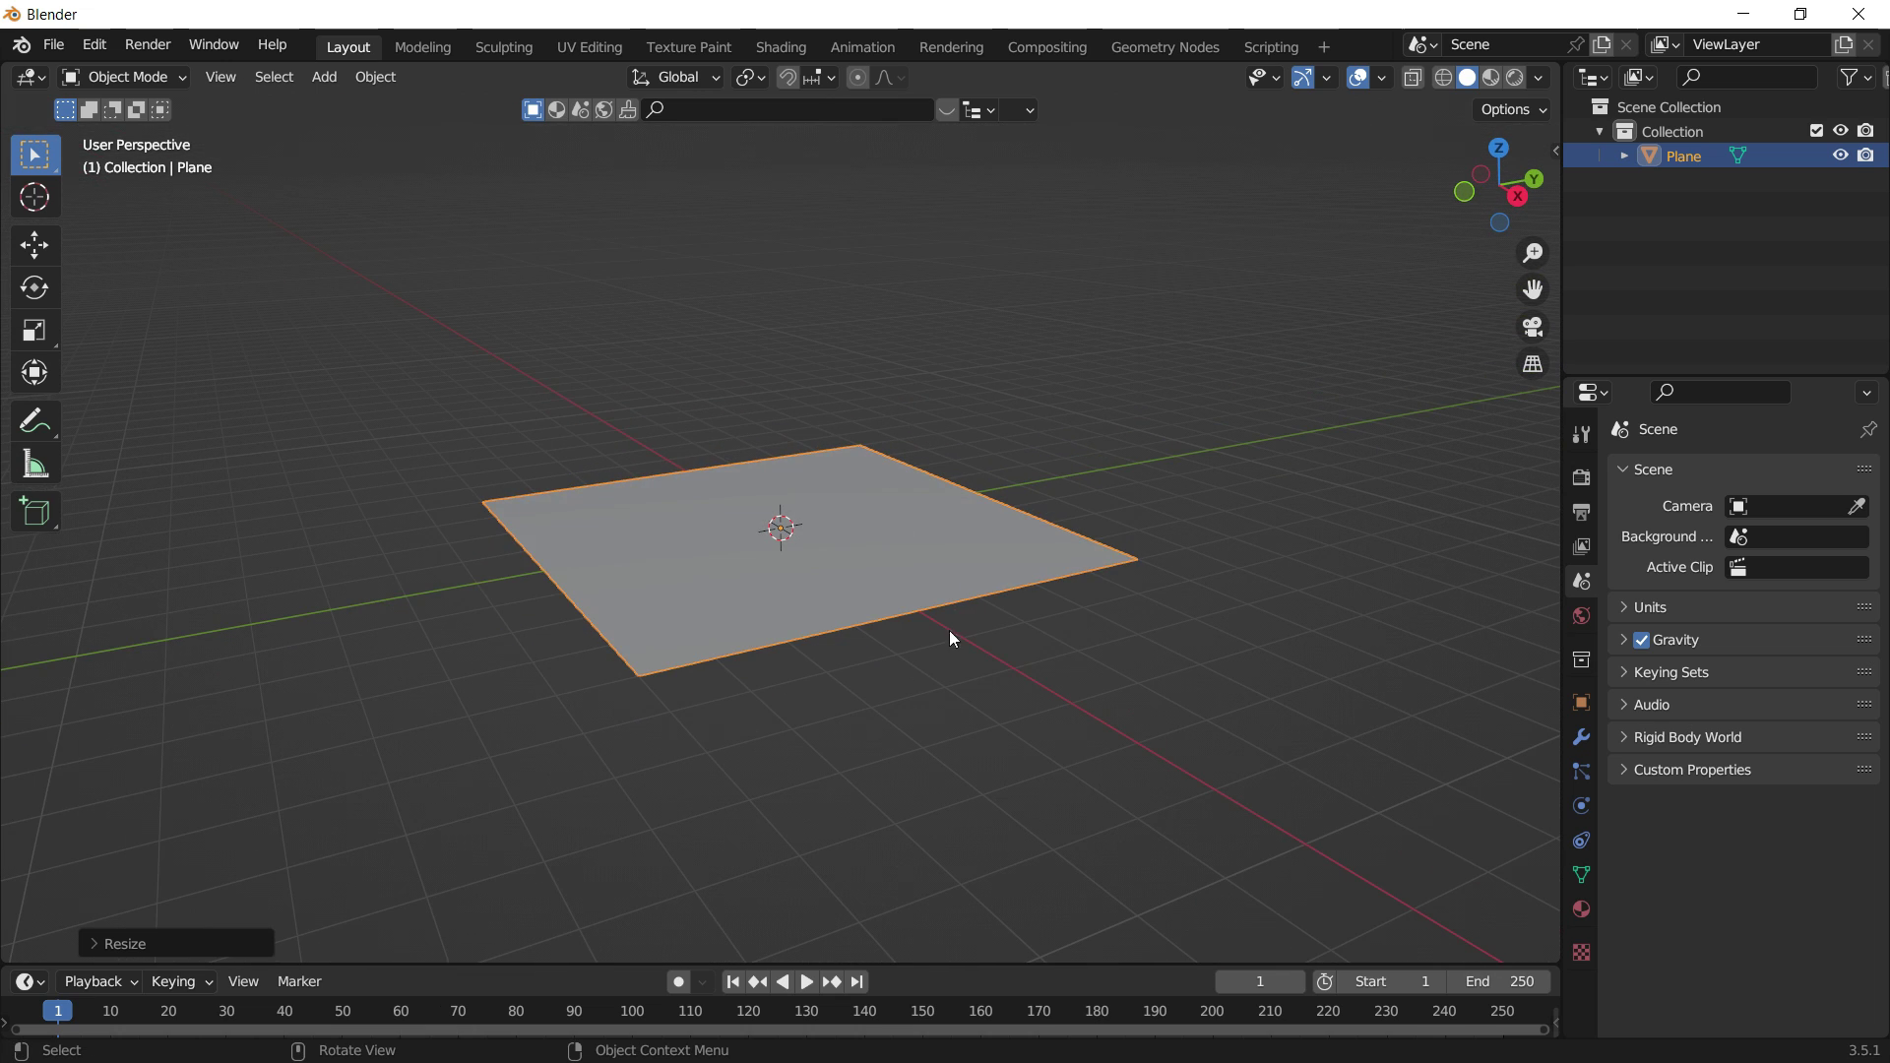
click(982, 448)
scroll(805, 504, up, 2)
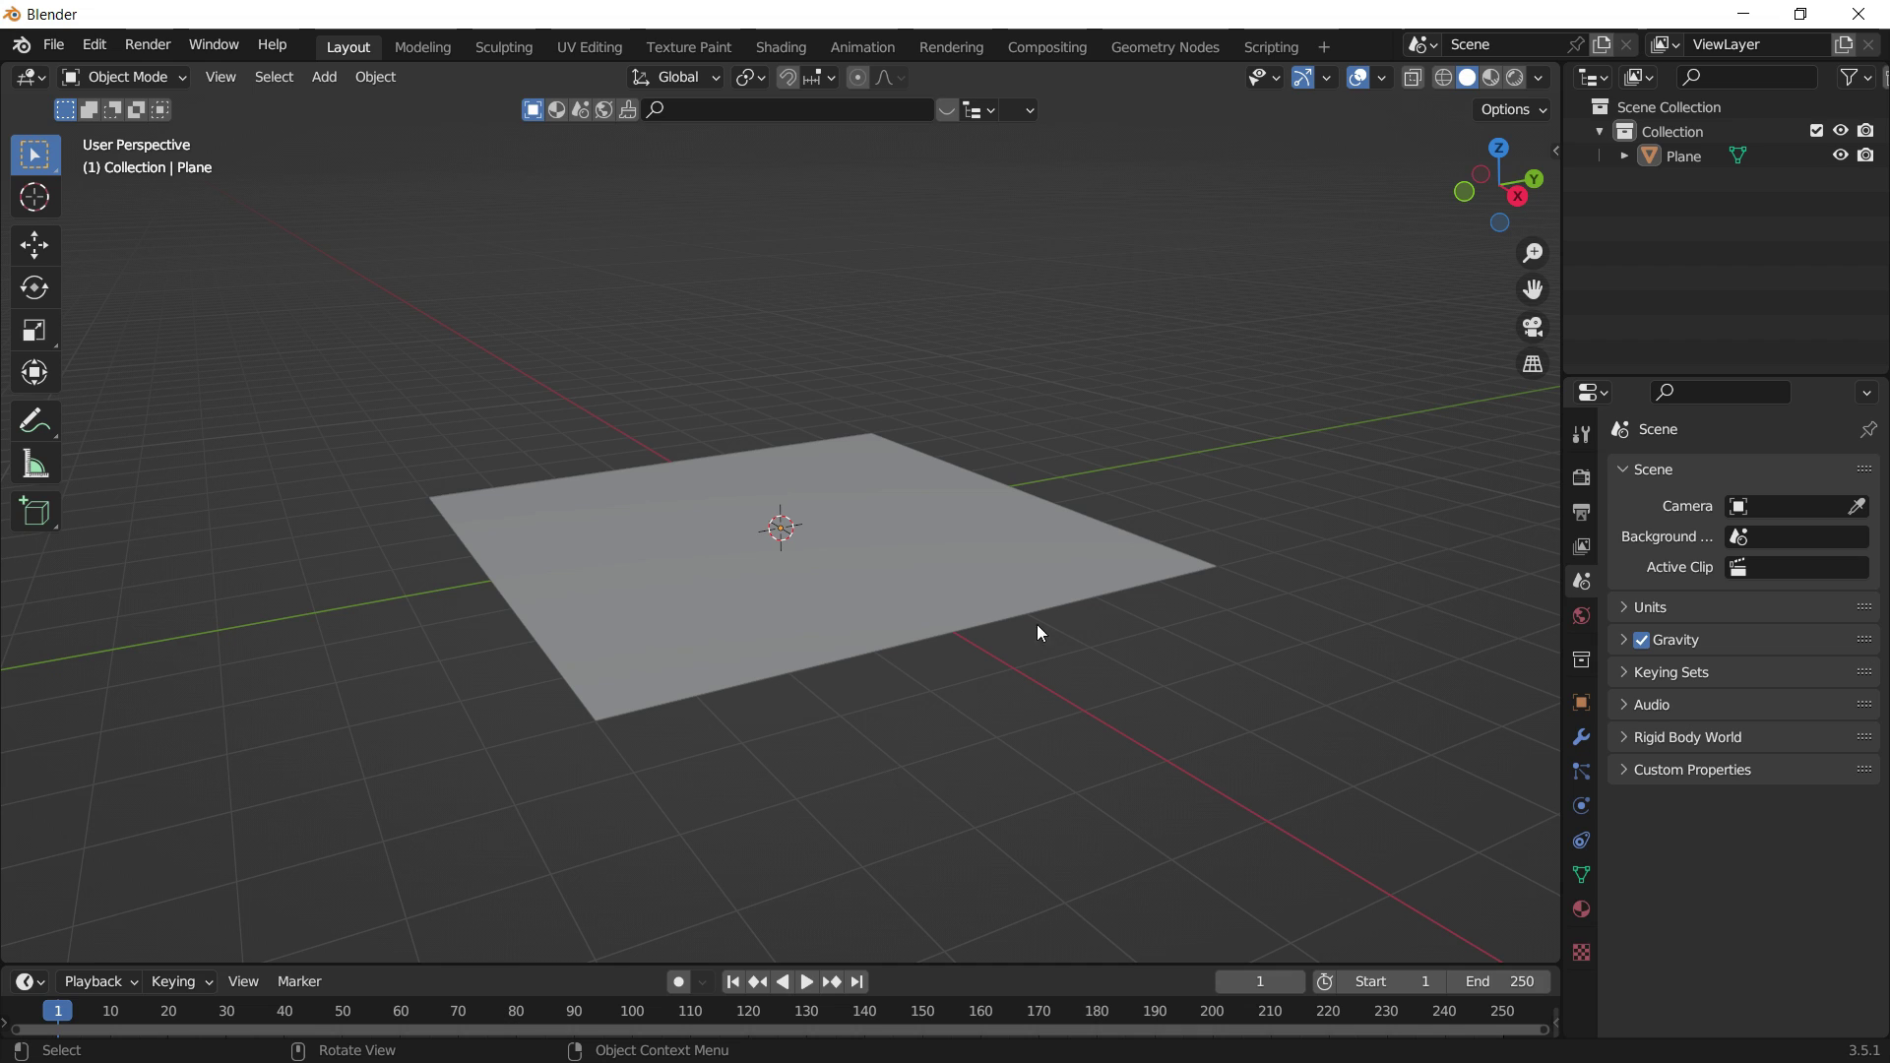
click(884, 557)
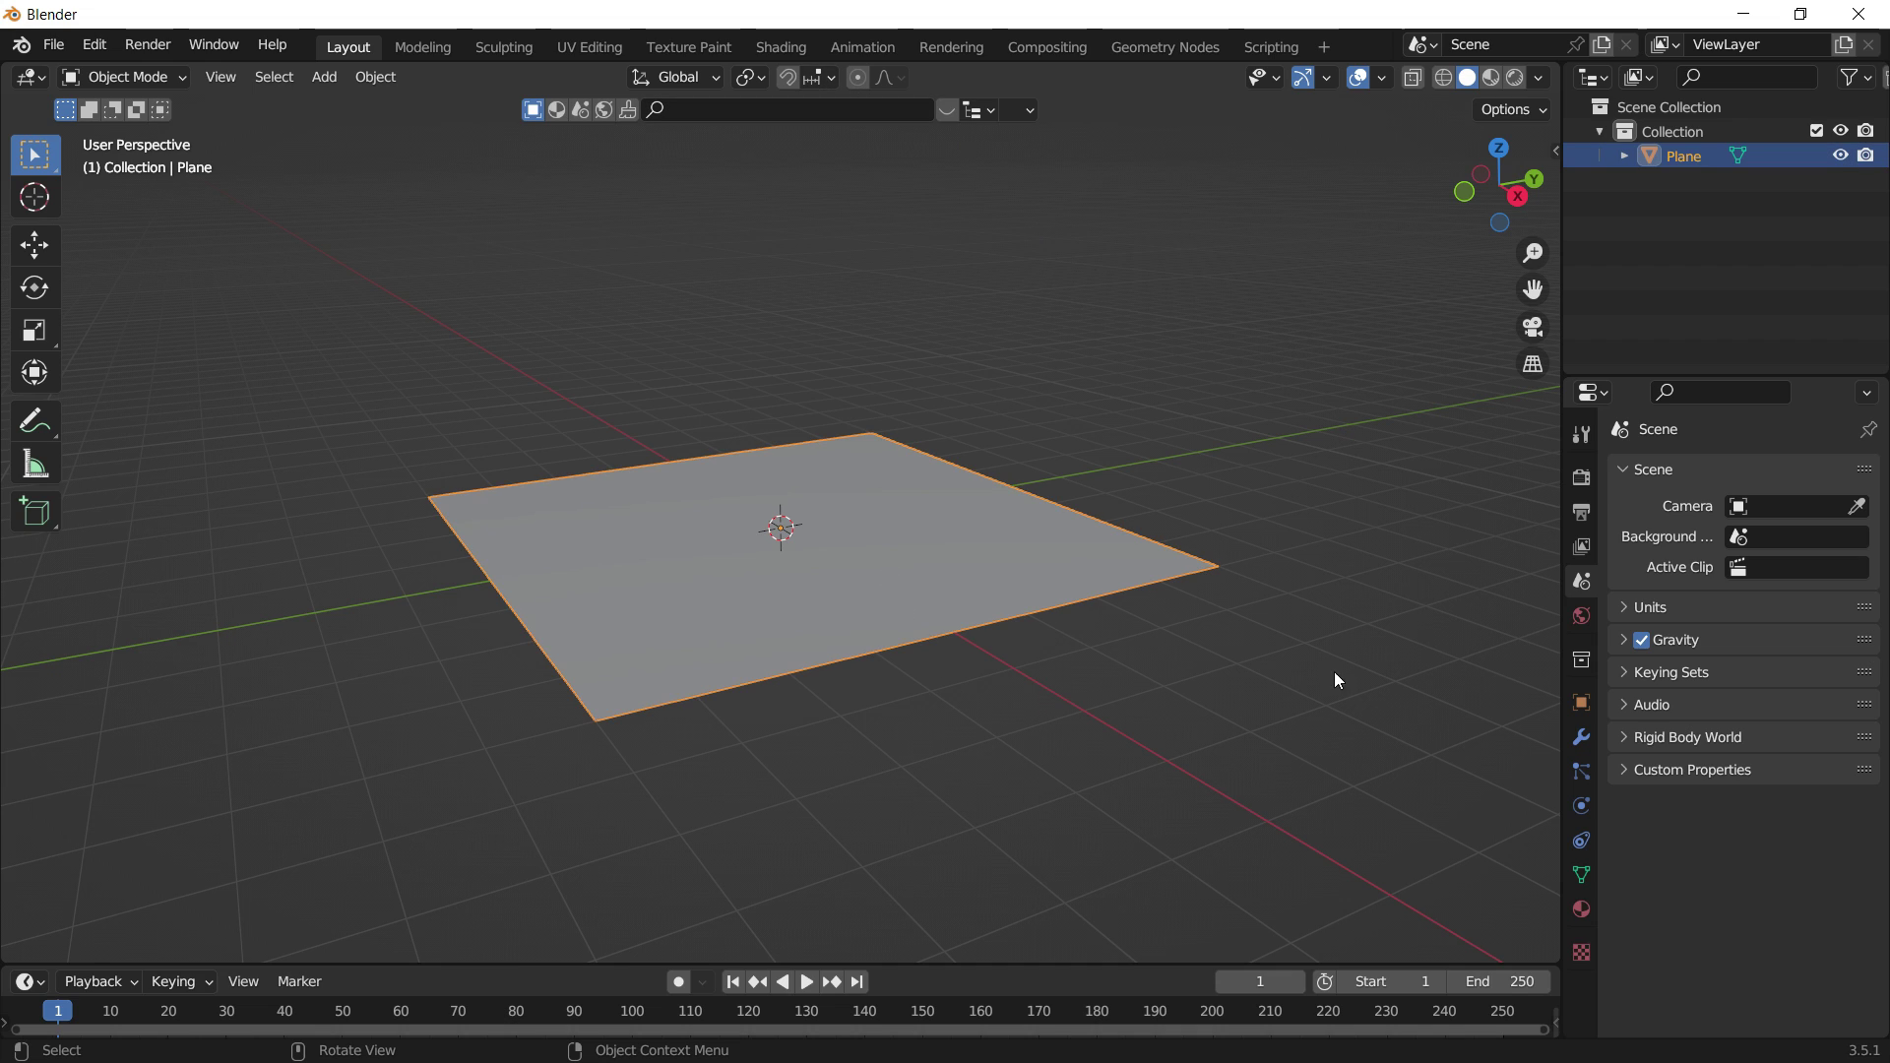
Add a camera at the origin aligned to the right orthographic view, and look through it.
click(1520, 200)
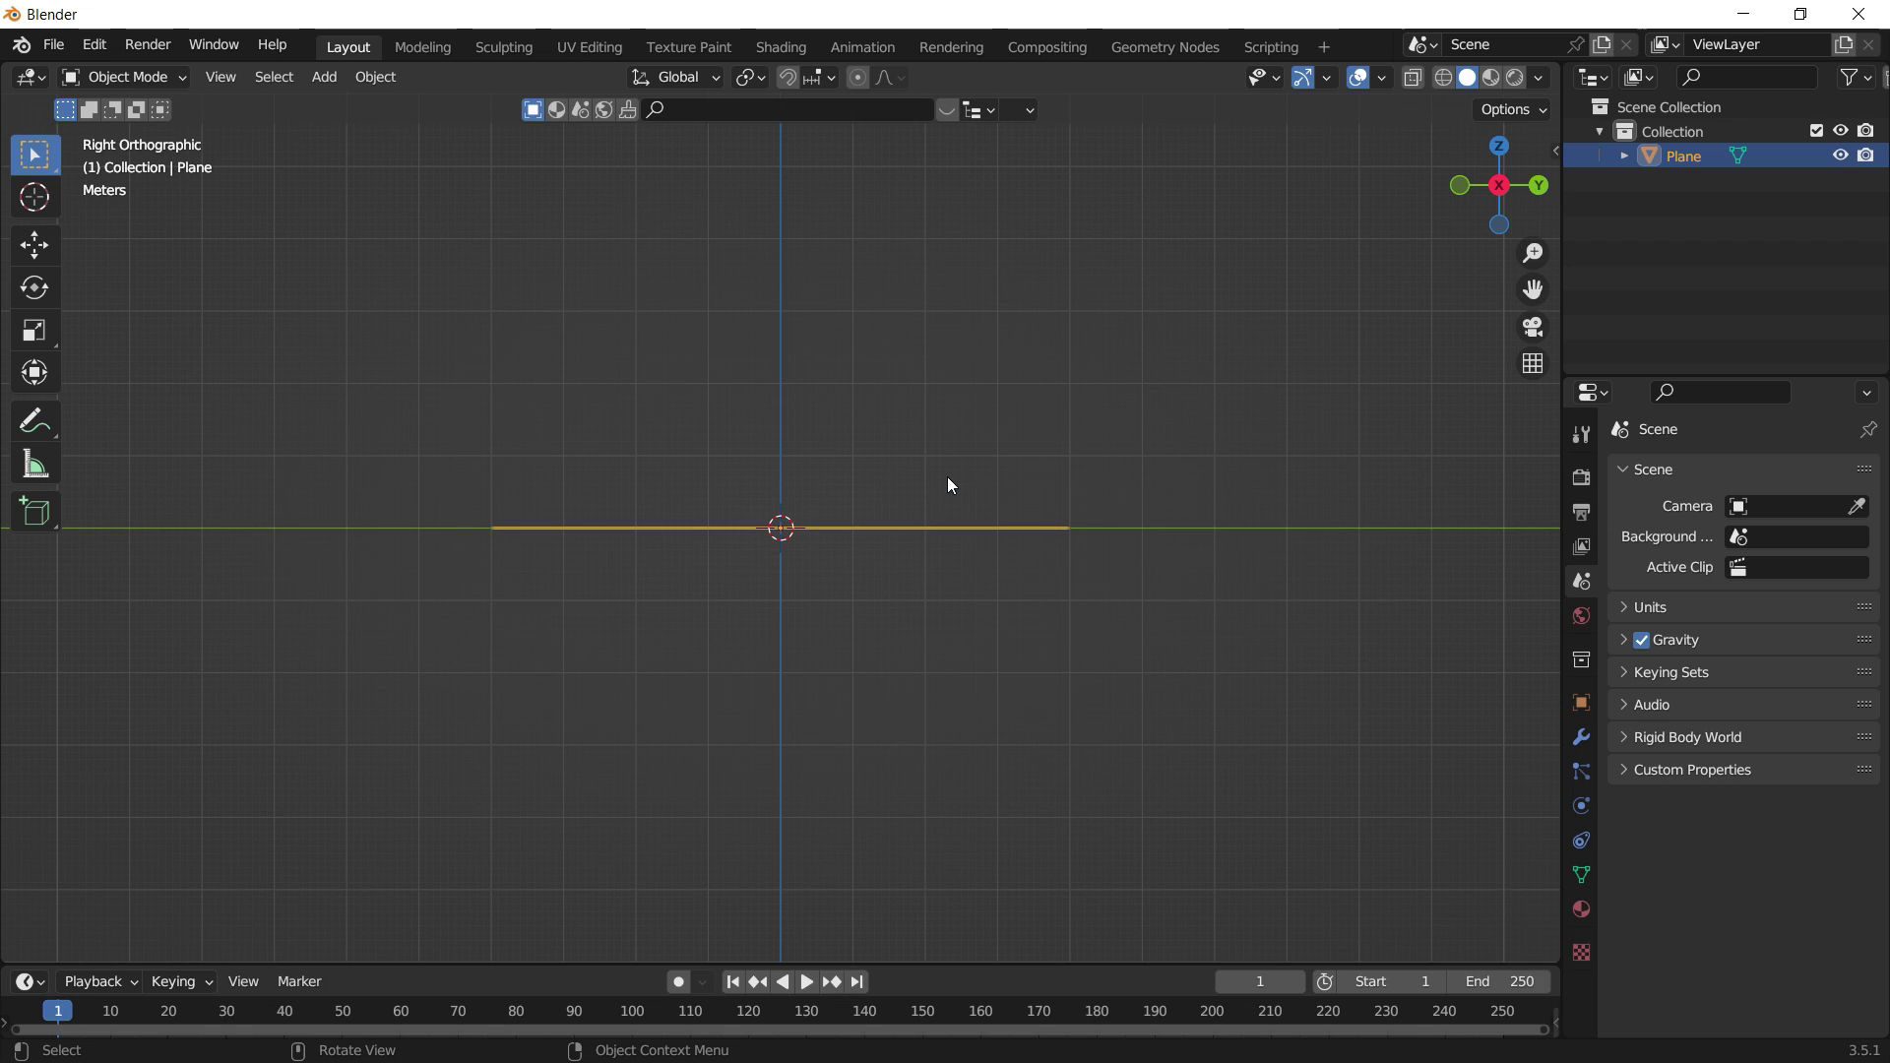
key(shift+a)
mouse_move(947, 478)
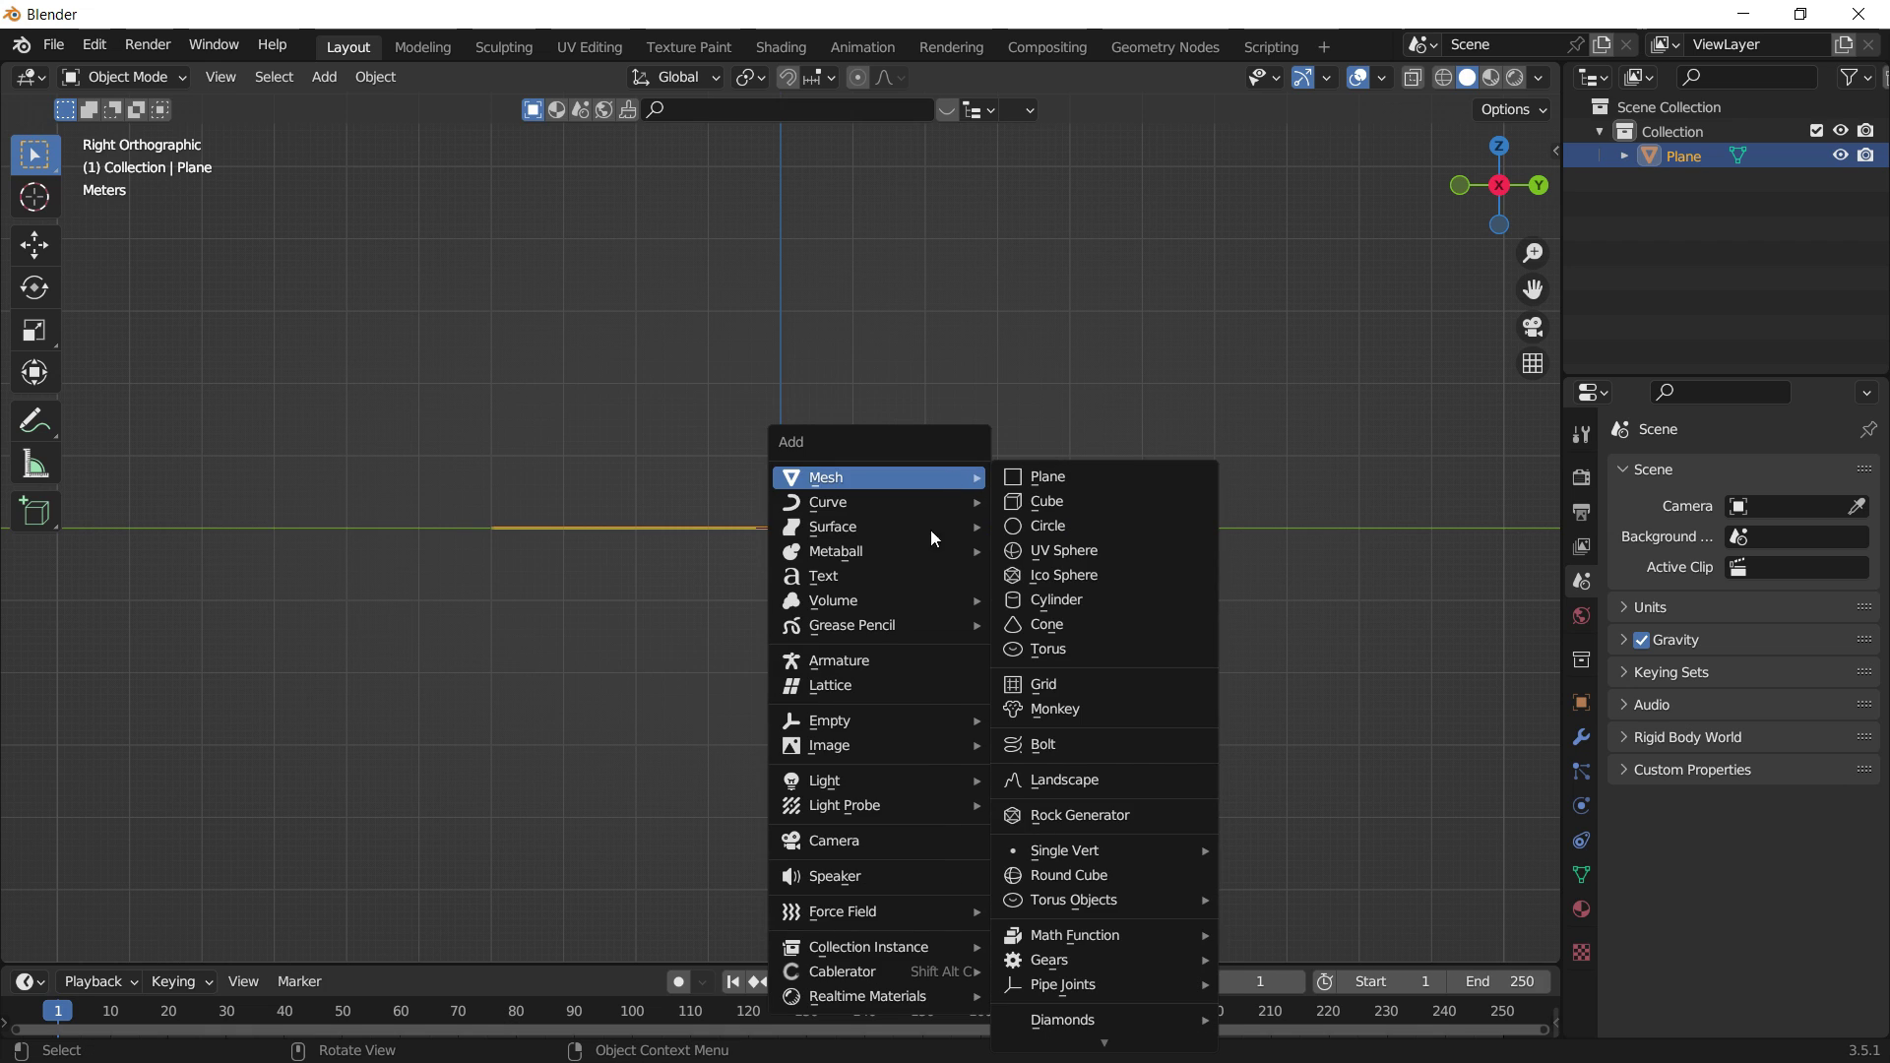
click(855, 839)
click(1533, 328)
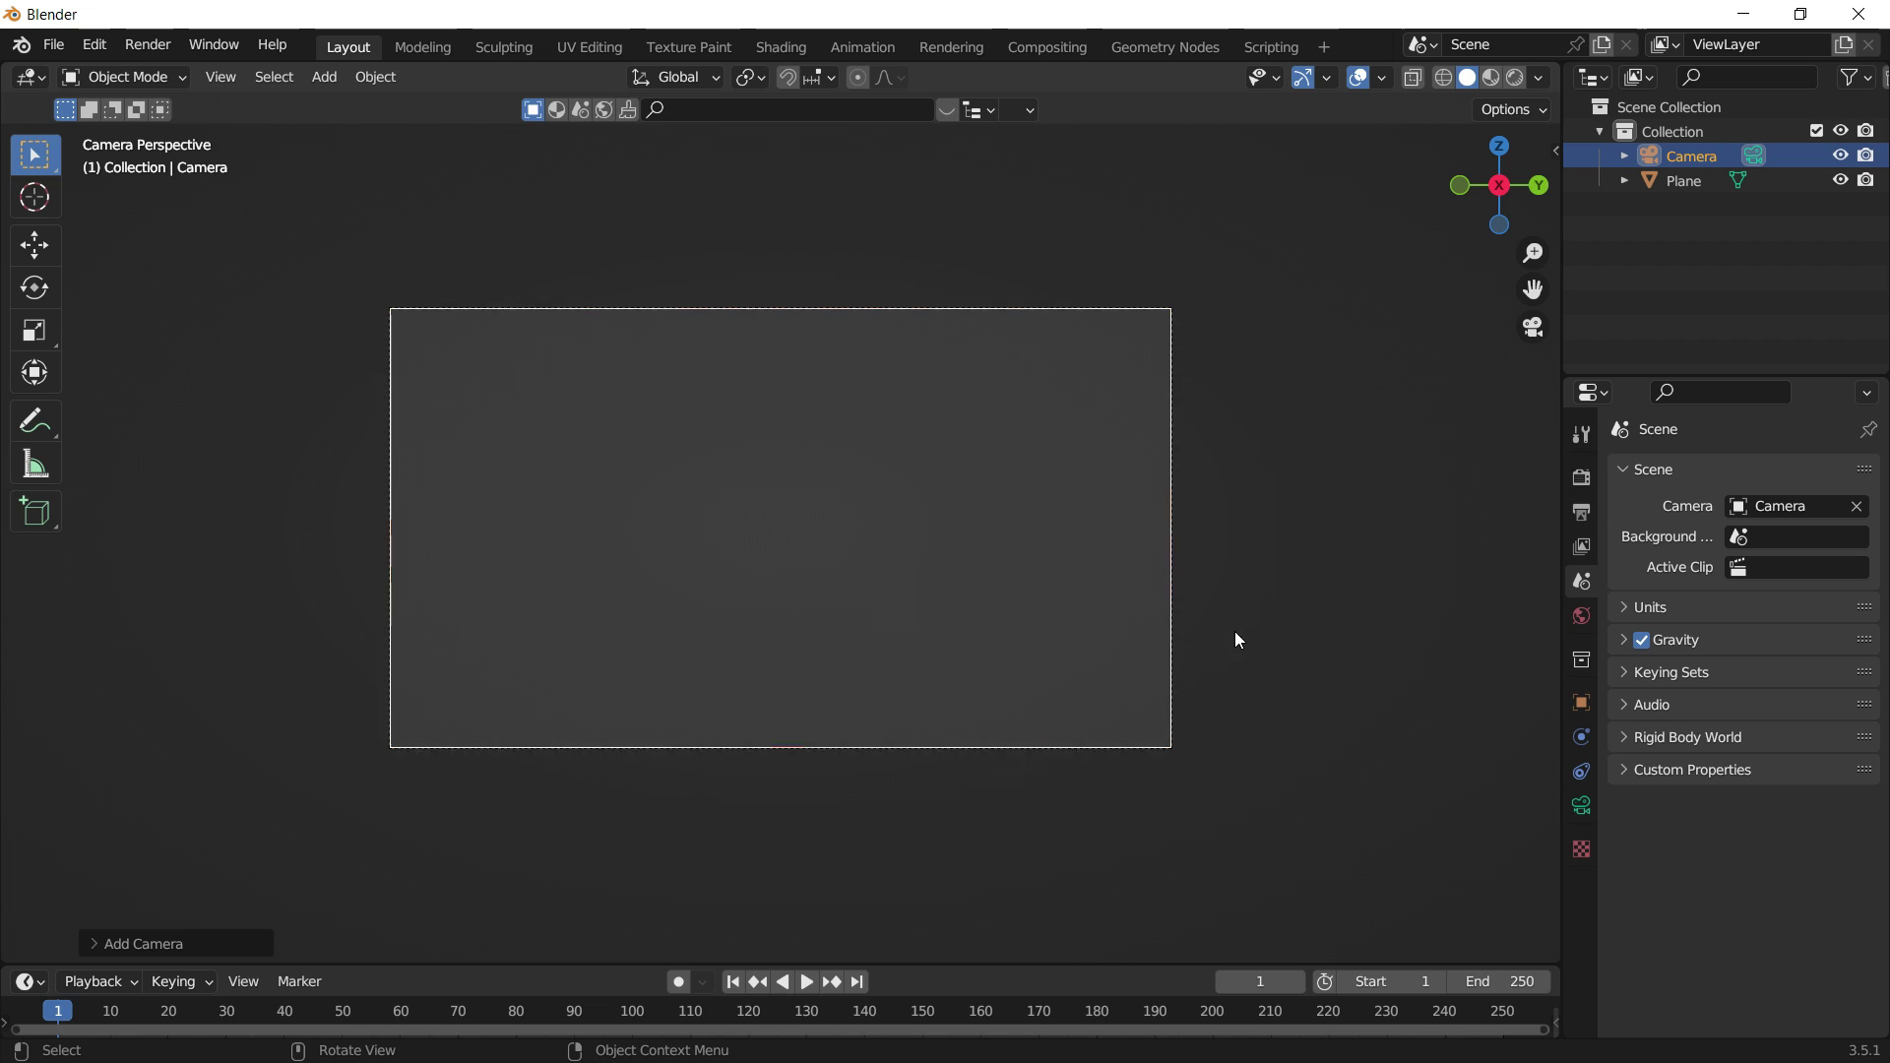
Lock the camera to the view so that navigating moves the camera.
key(n)
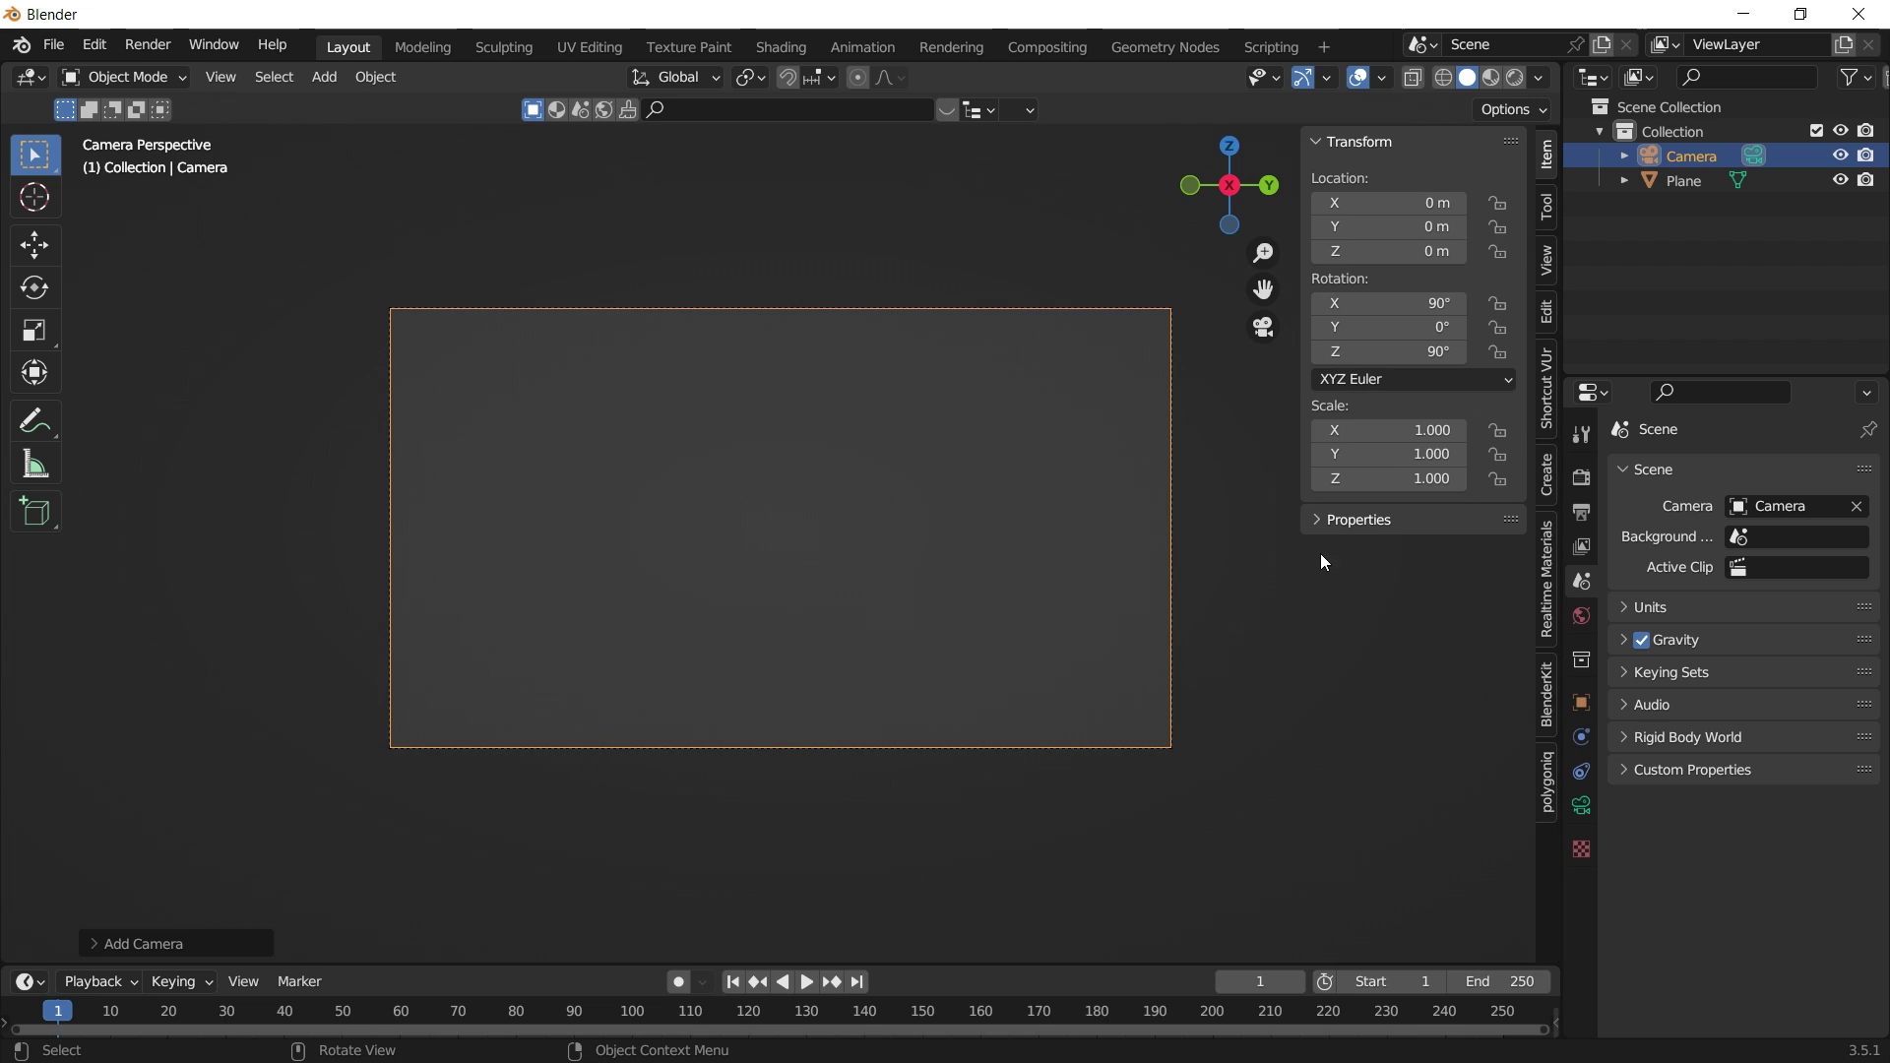
click(1549, 261)
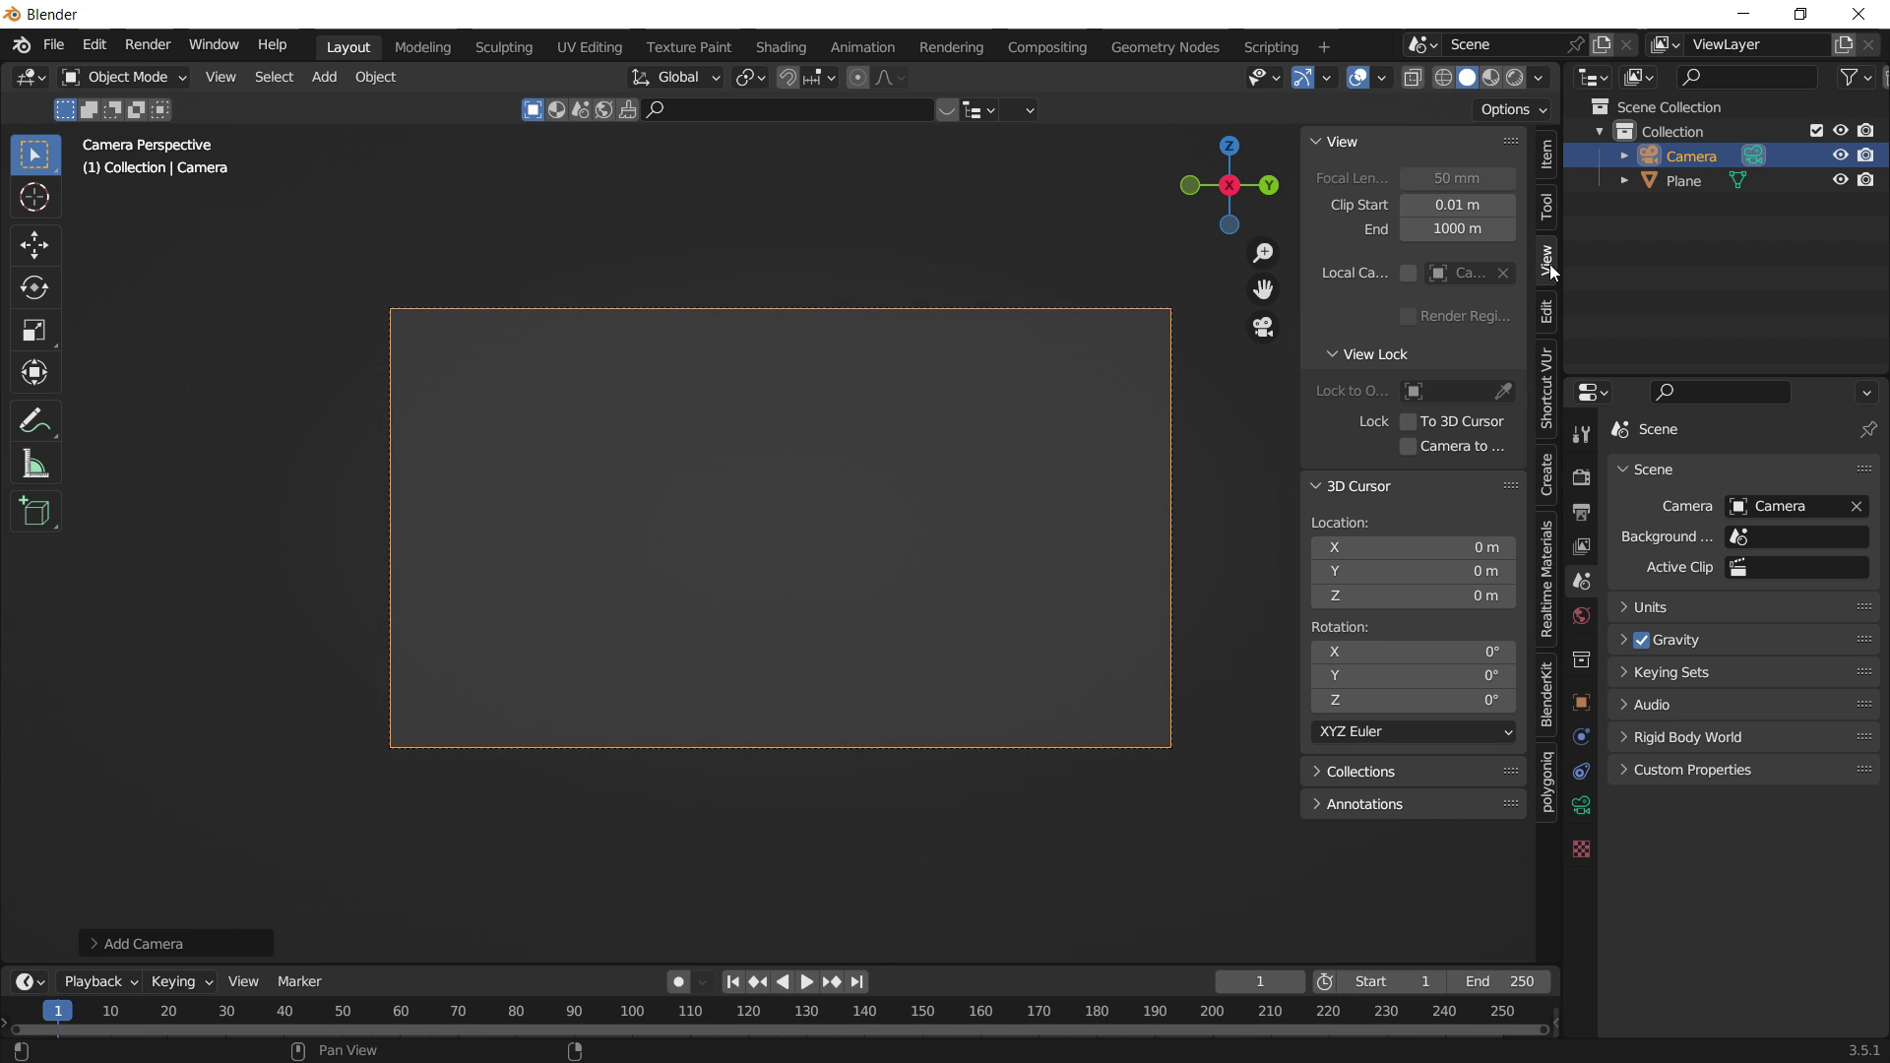
click(1449, 441)
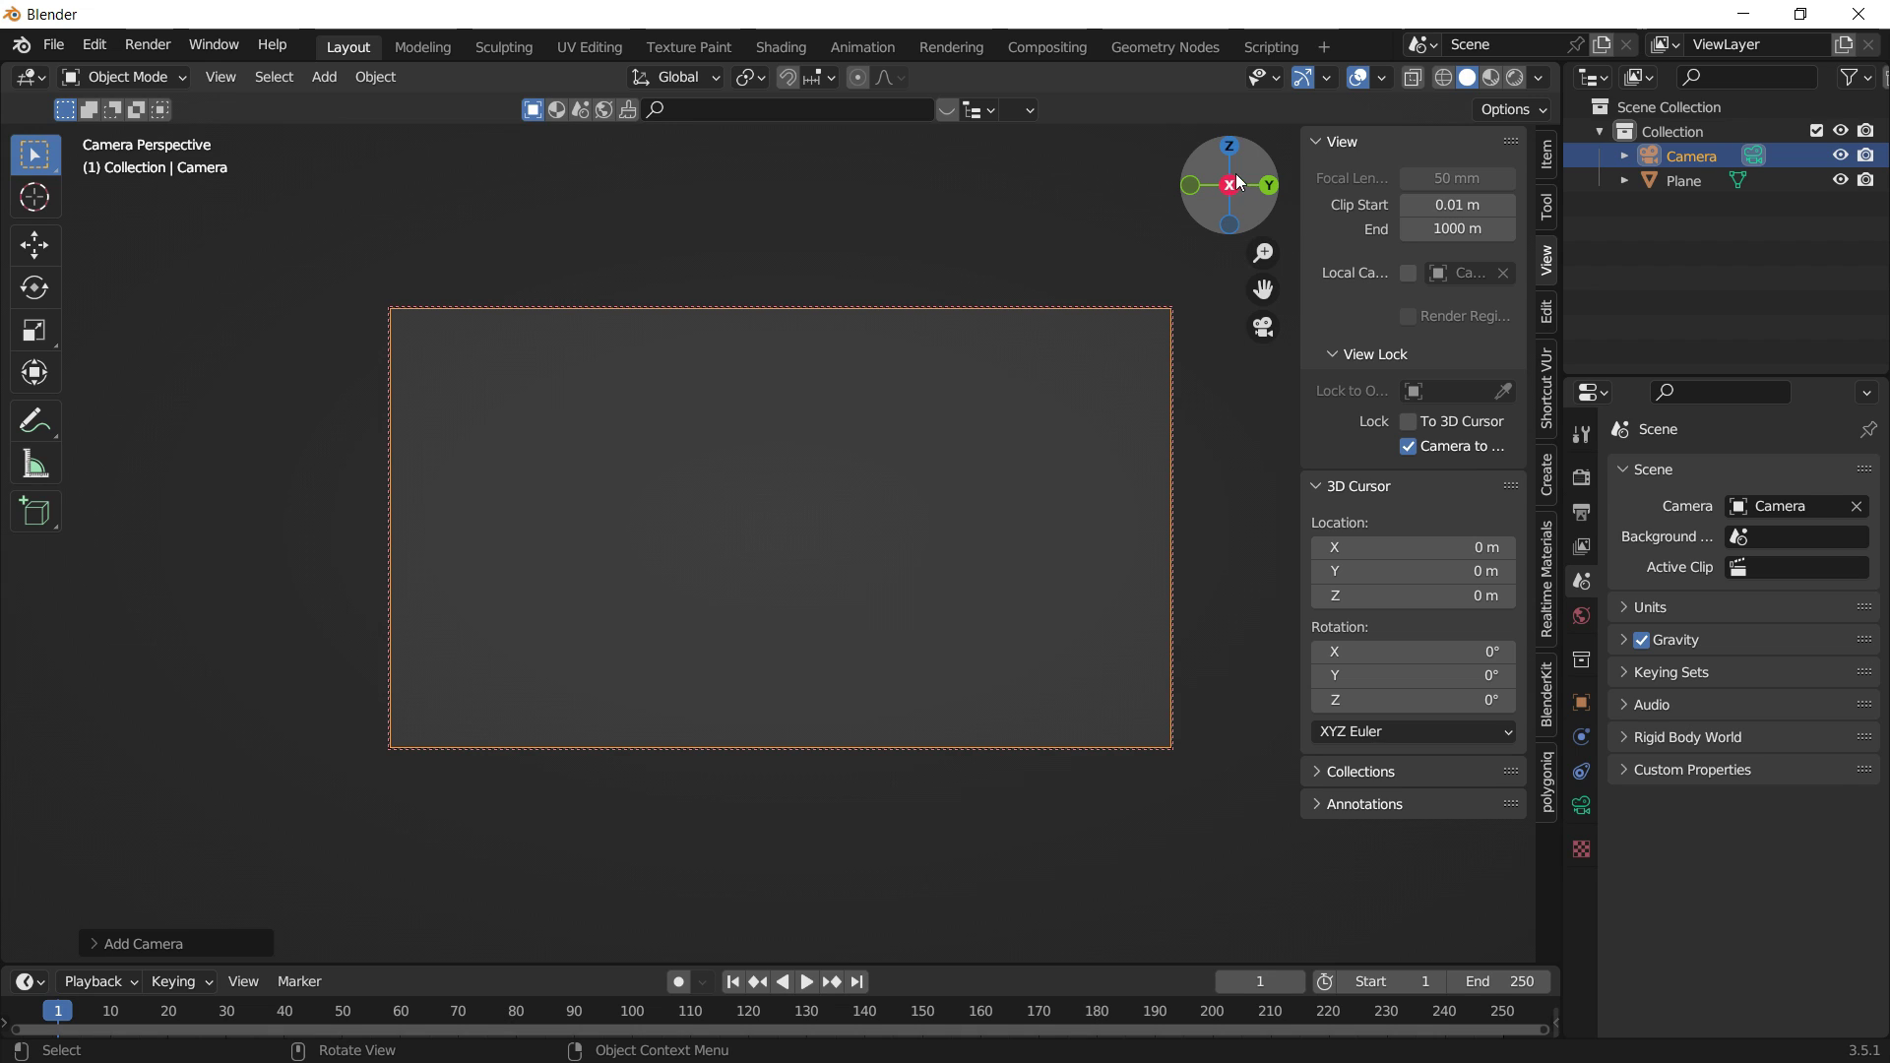
Raise, pull back and tilt the camera down until the plane occupies the lower part of the frame.
drag(1263, 288, 1263, 447)
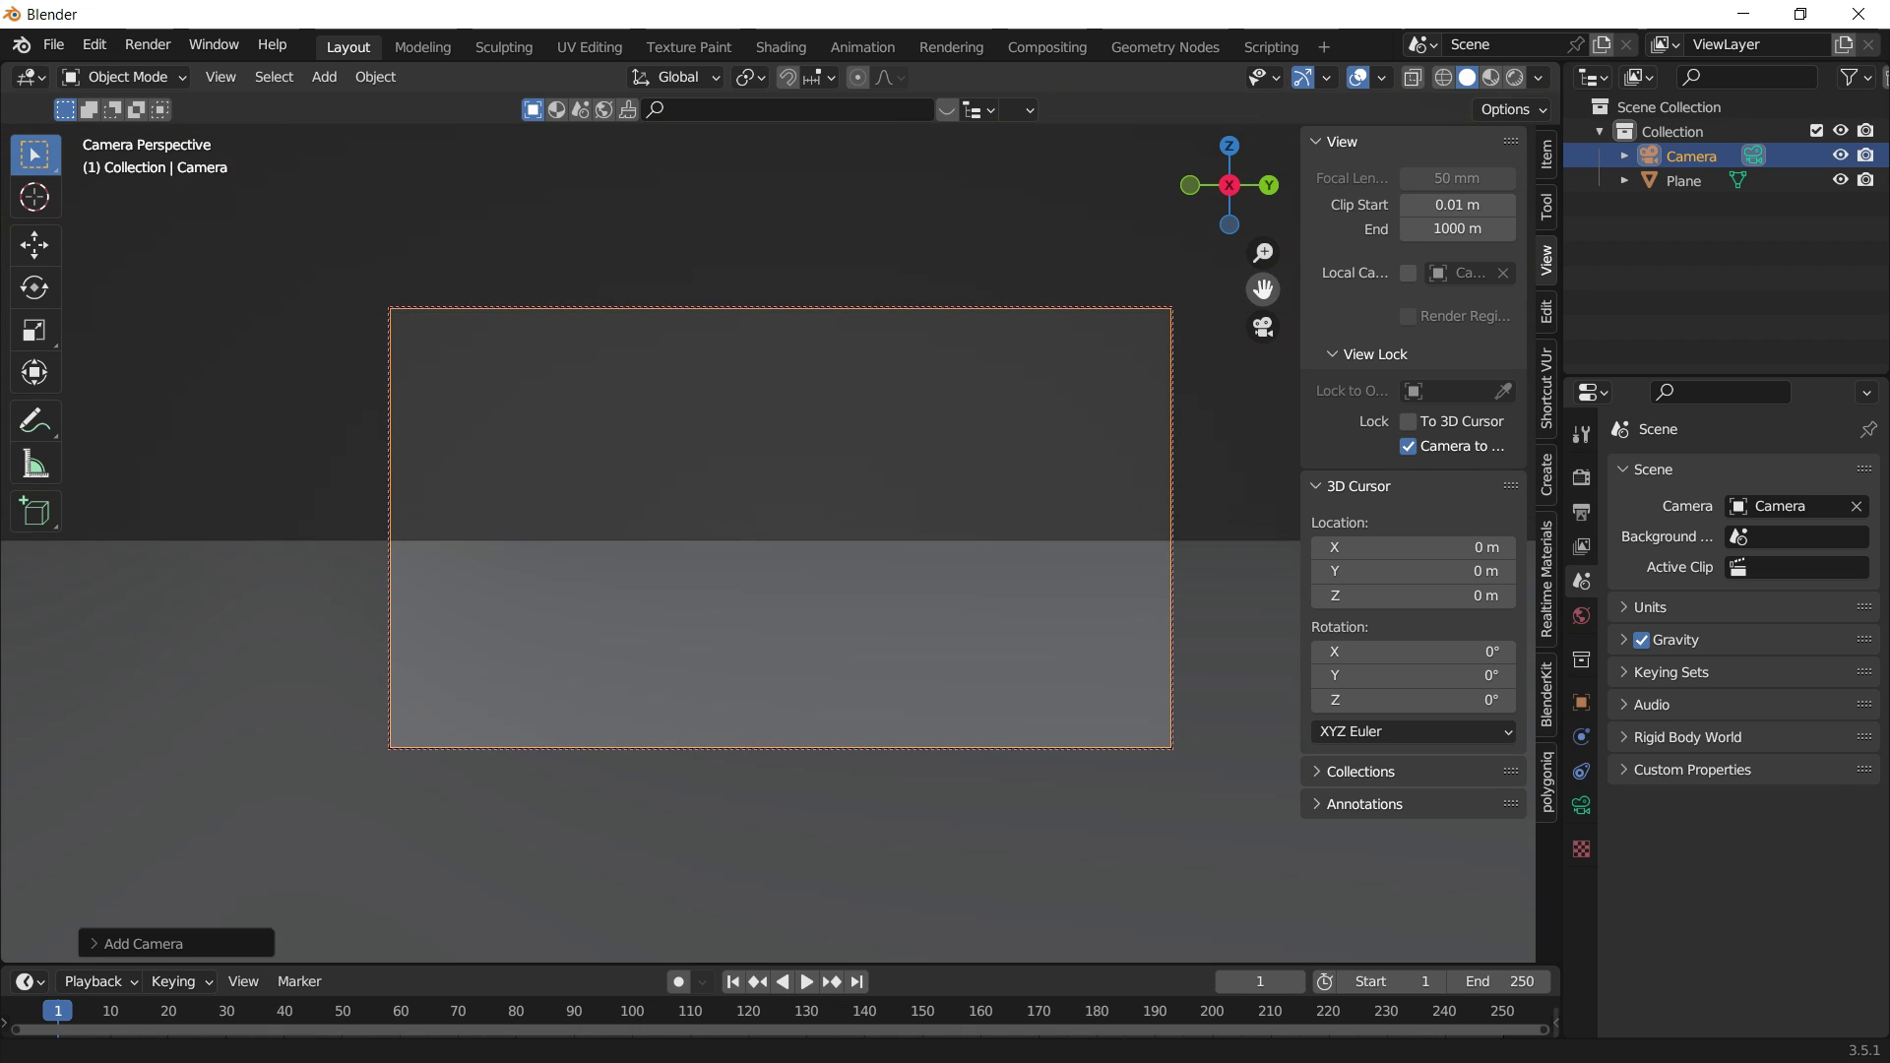
scroll(862, 434, down, 1)
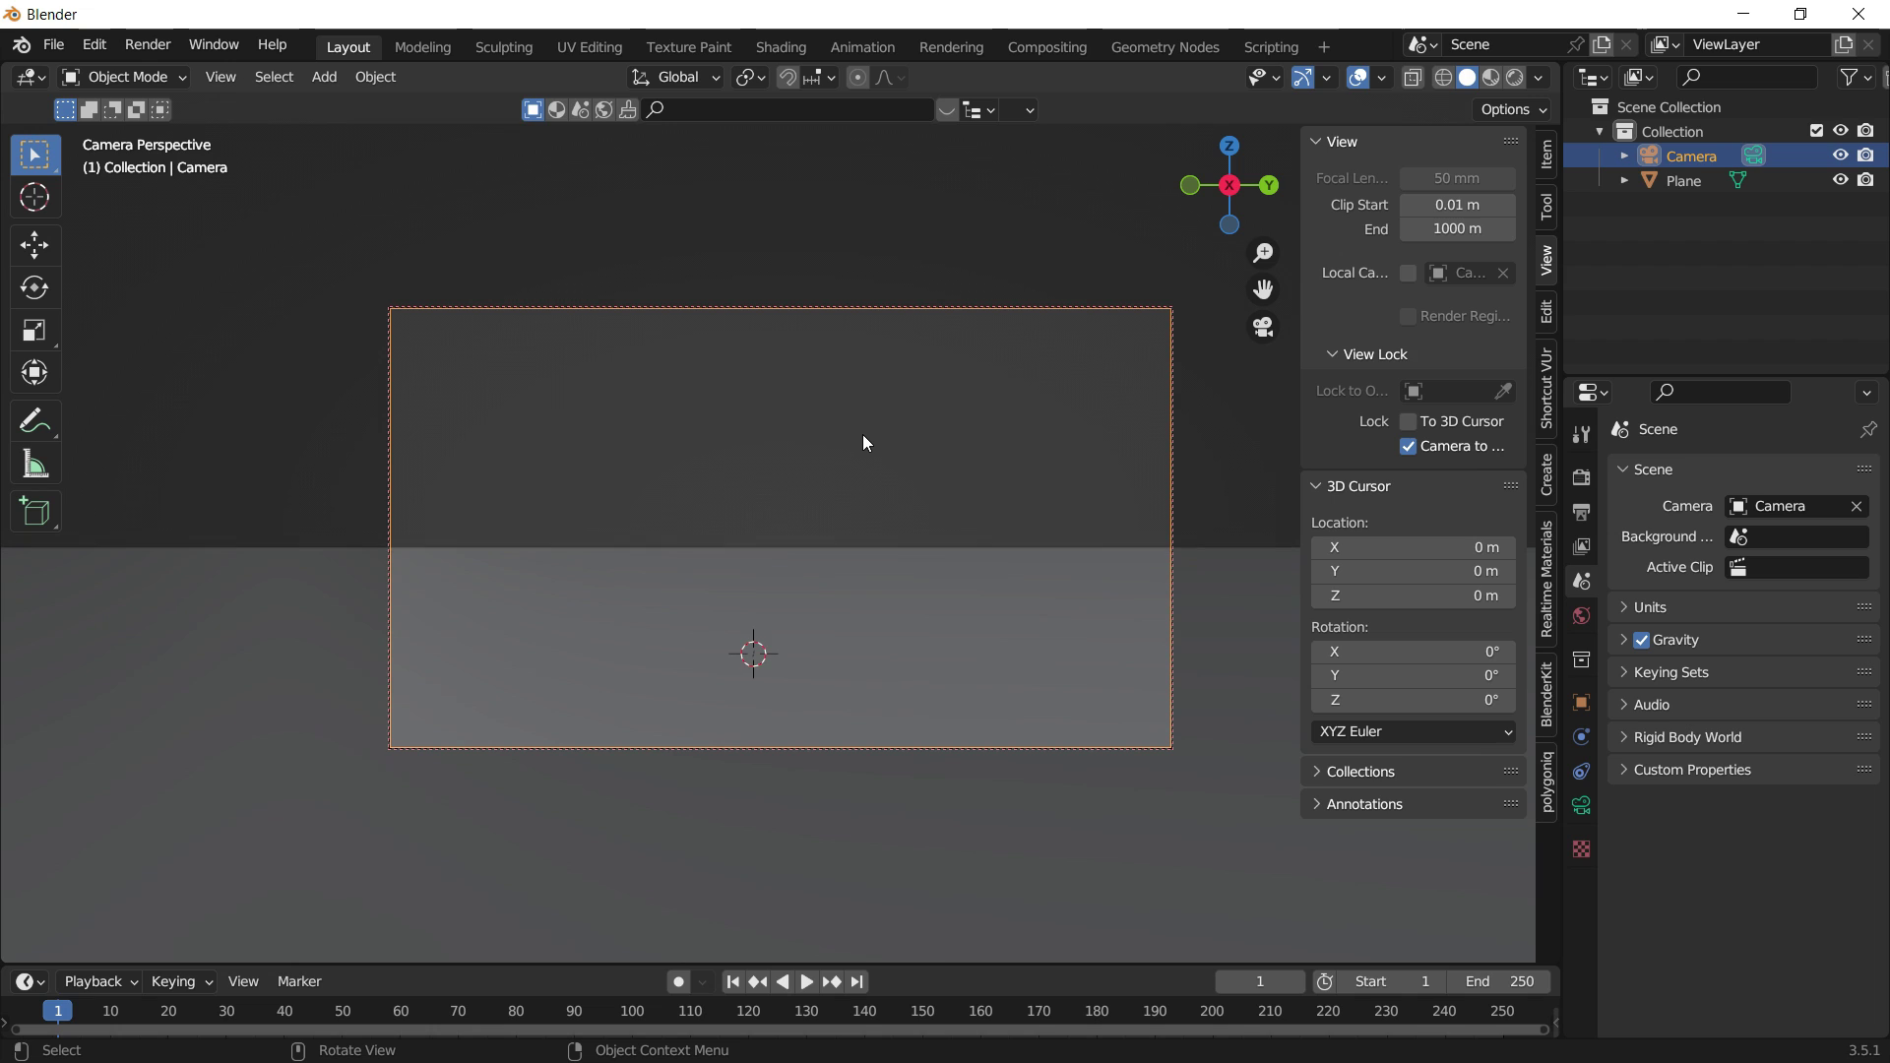
scroll(862, 434, down, 5)
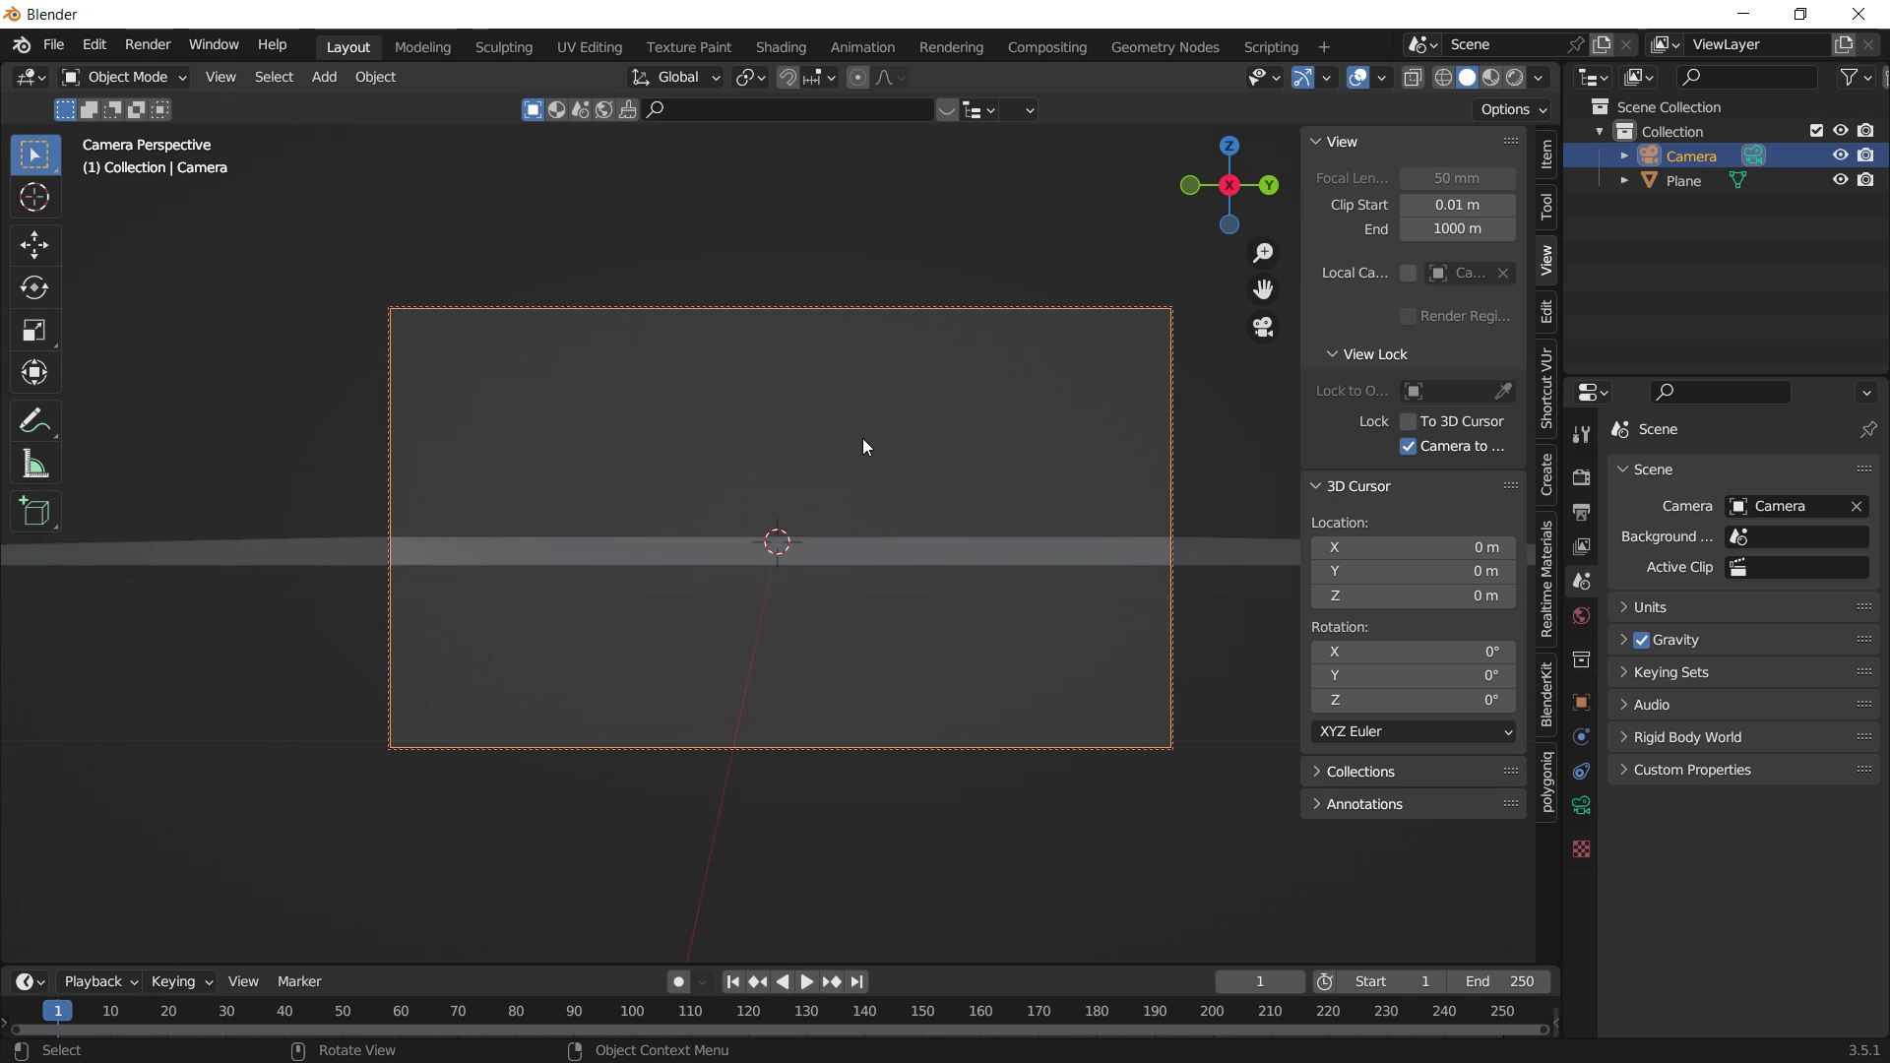
middle_drag(862, 439, 866, 510)
scroll(864, 459, down, 2)
scroll(865, 496, up, 1)
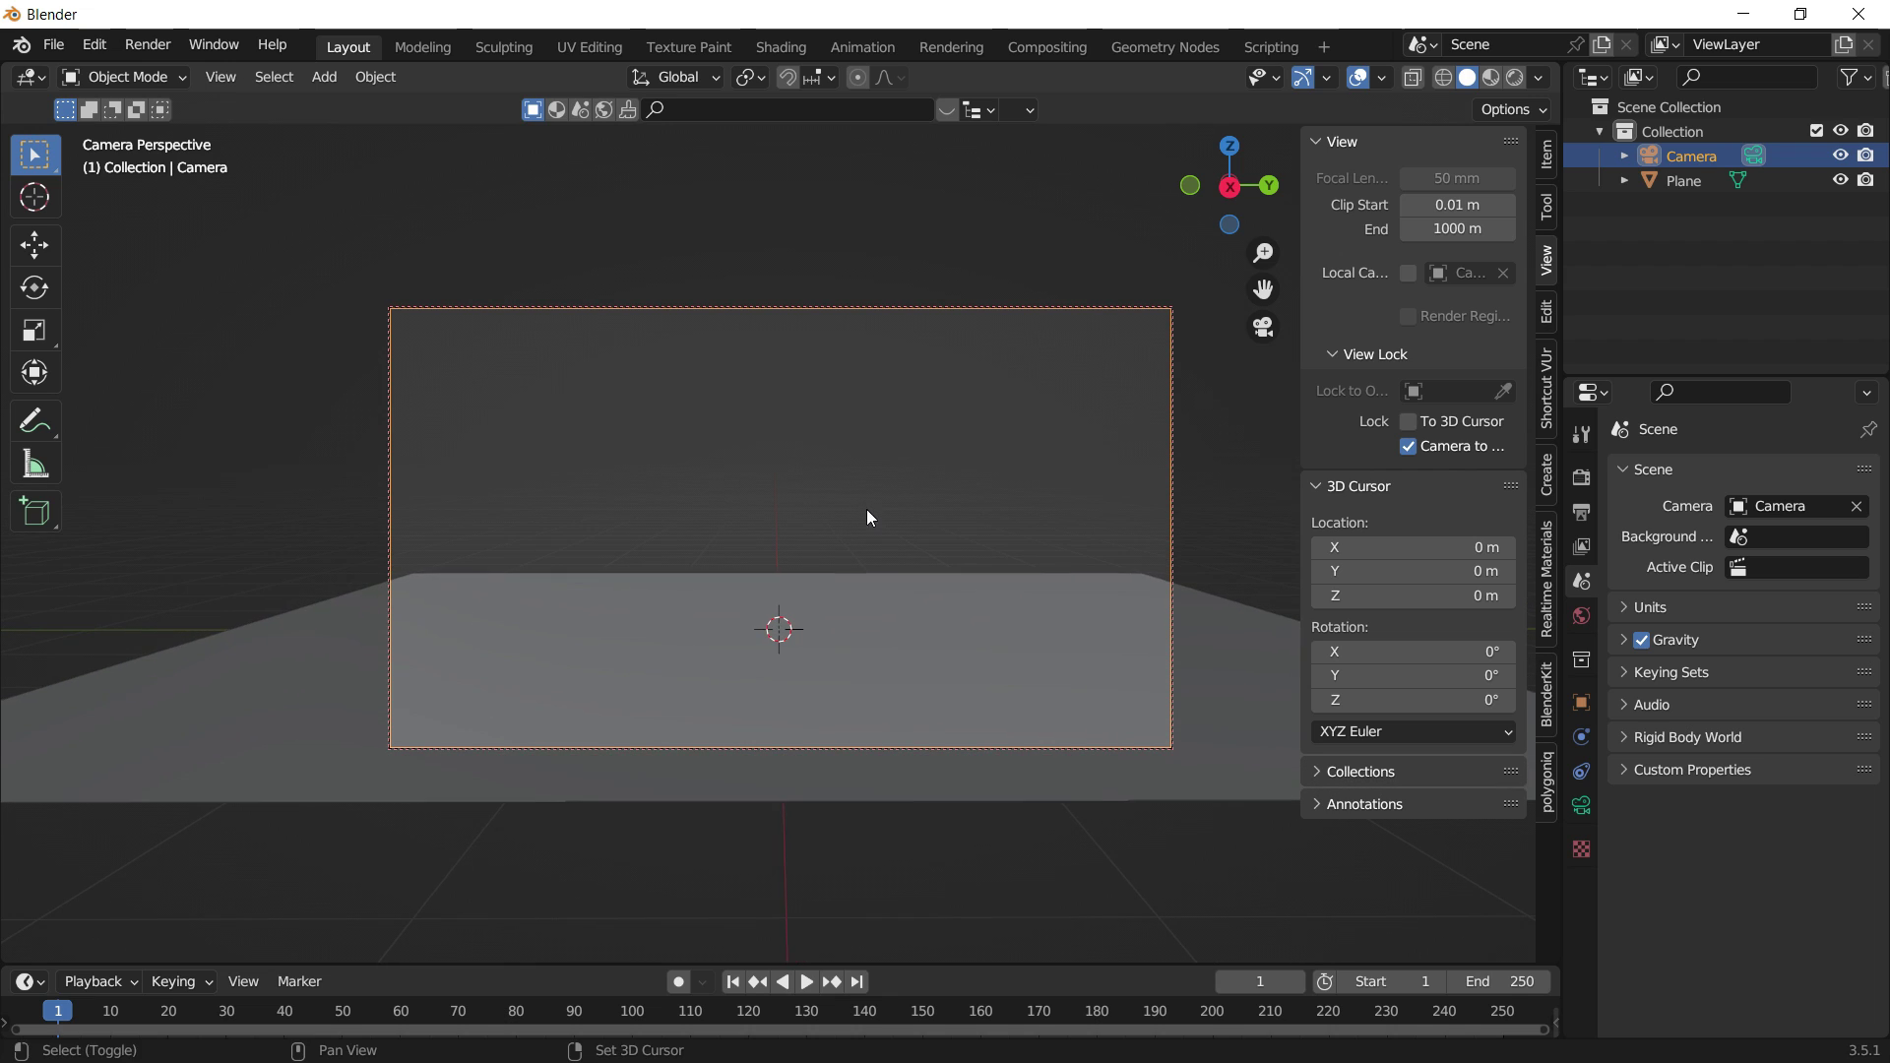
Start the Shortcut VUr key display and hide the viewport sidebar.
click(1548, 393)
click(1480, 181)
click(947, 325)
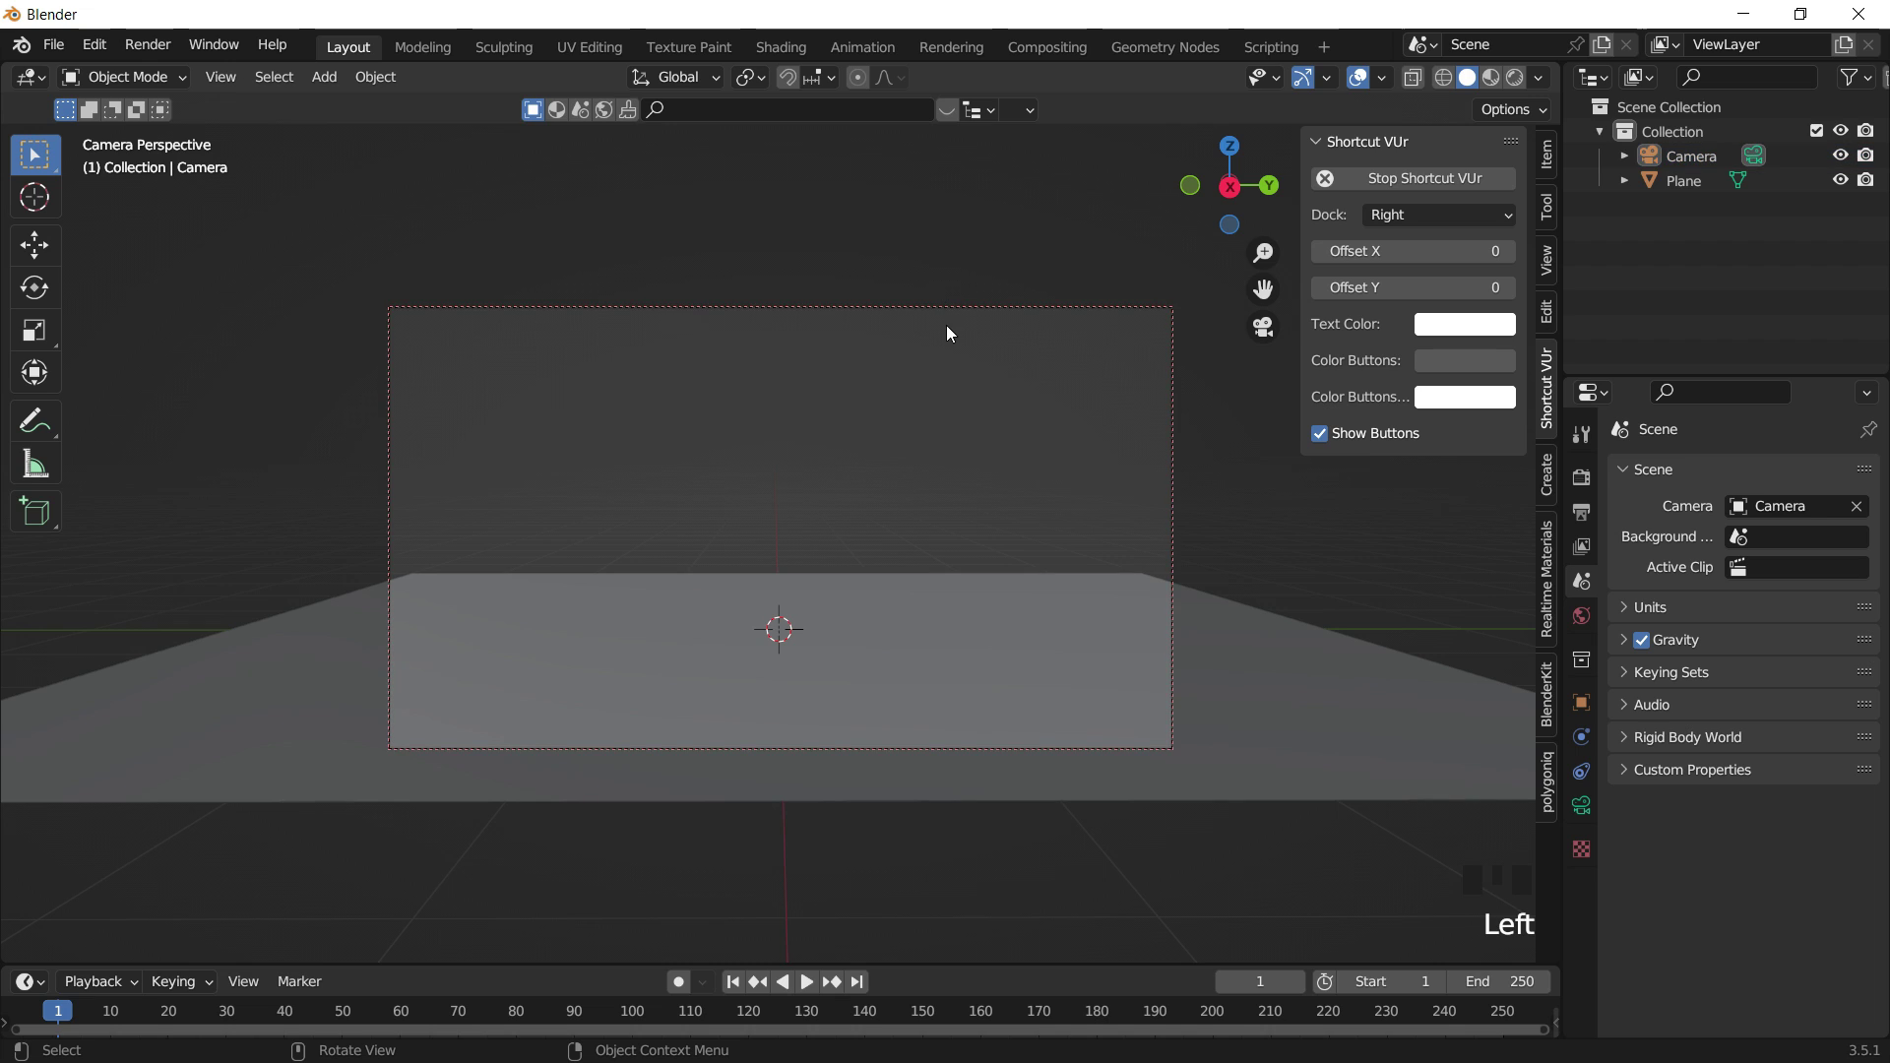
key(n)
Select the camera, enable Background Images in its properties, and add an image entry of type Image.
click(1130, 628)
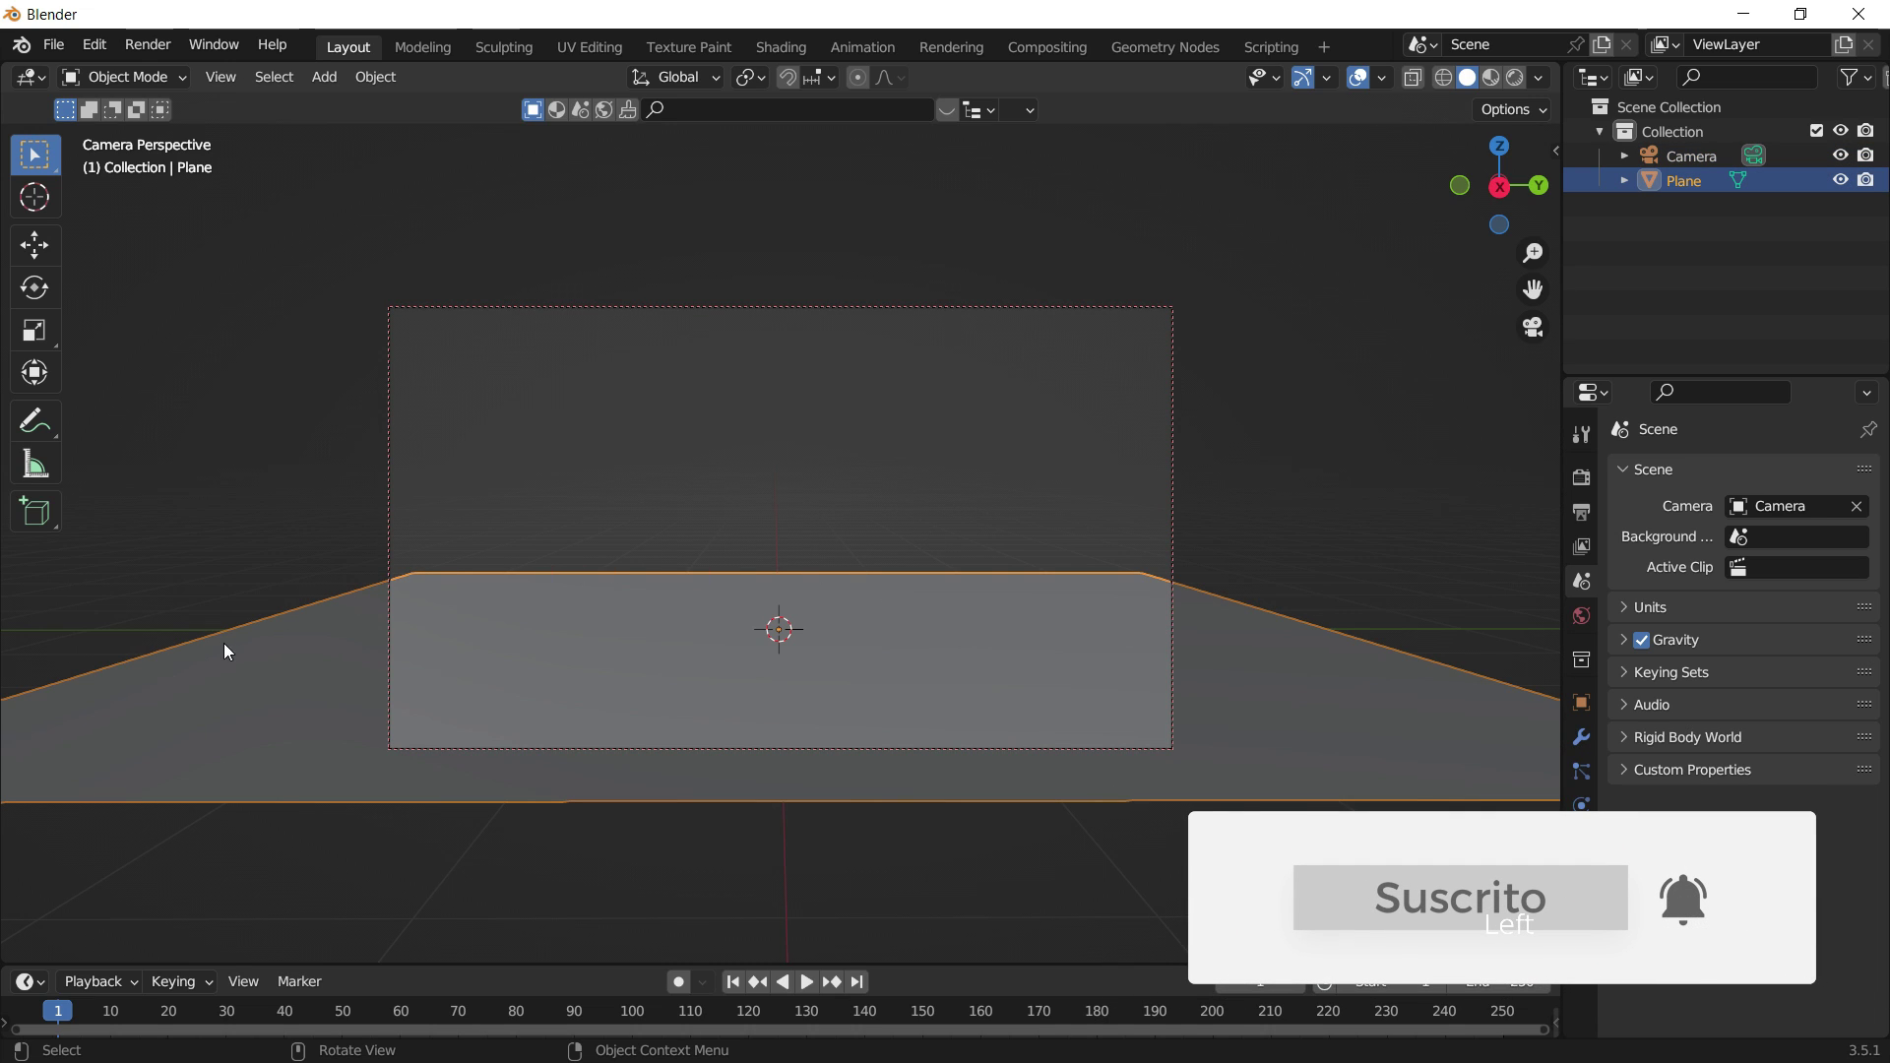
click(814, 434)
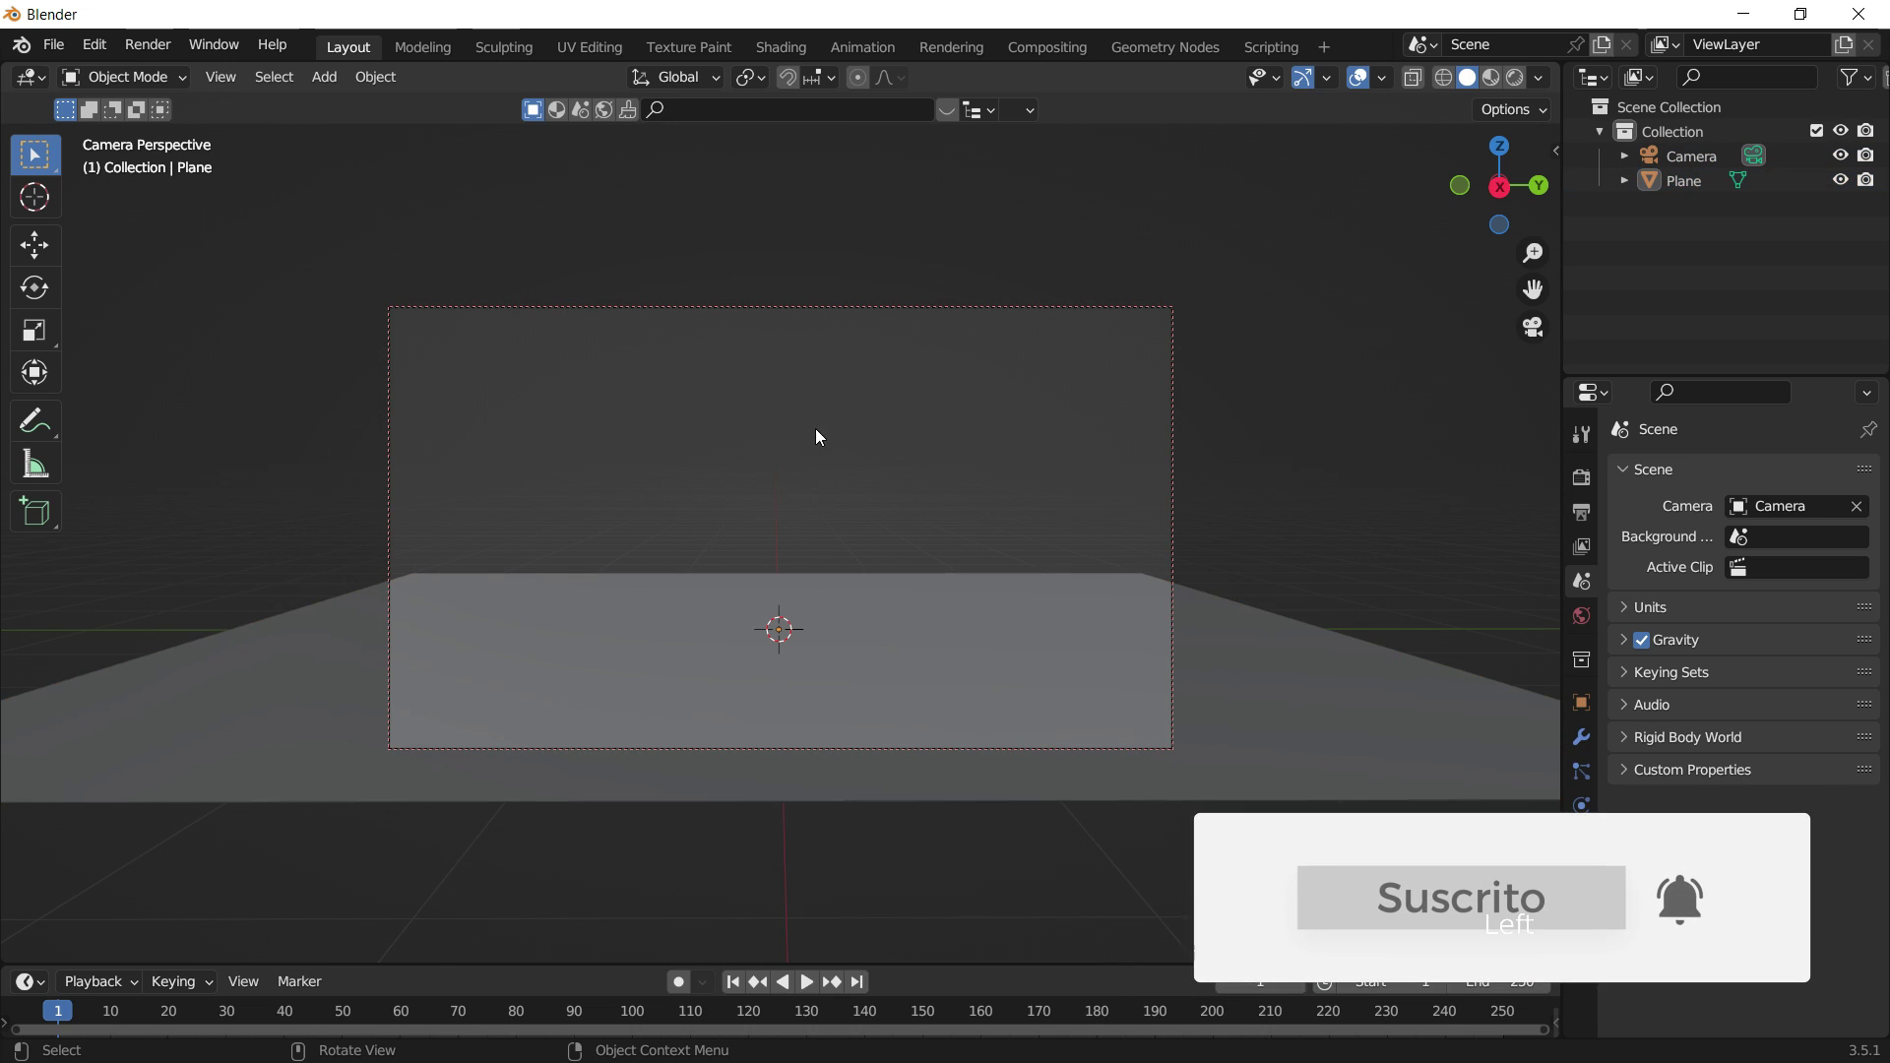
click(907, 311)
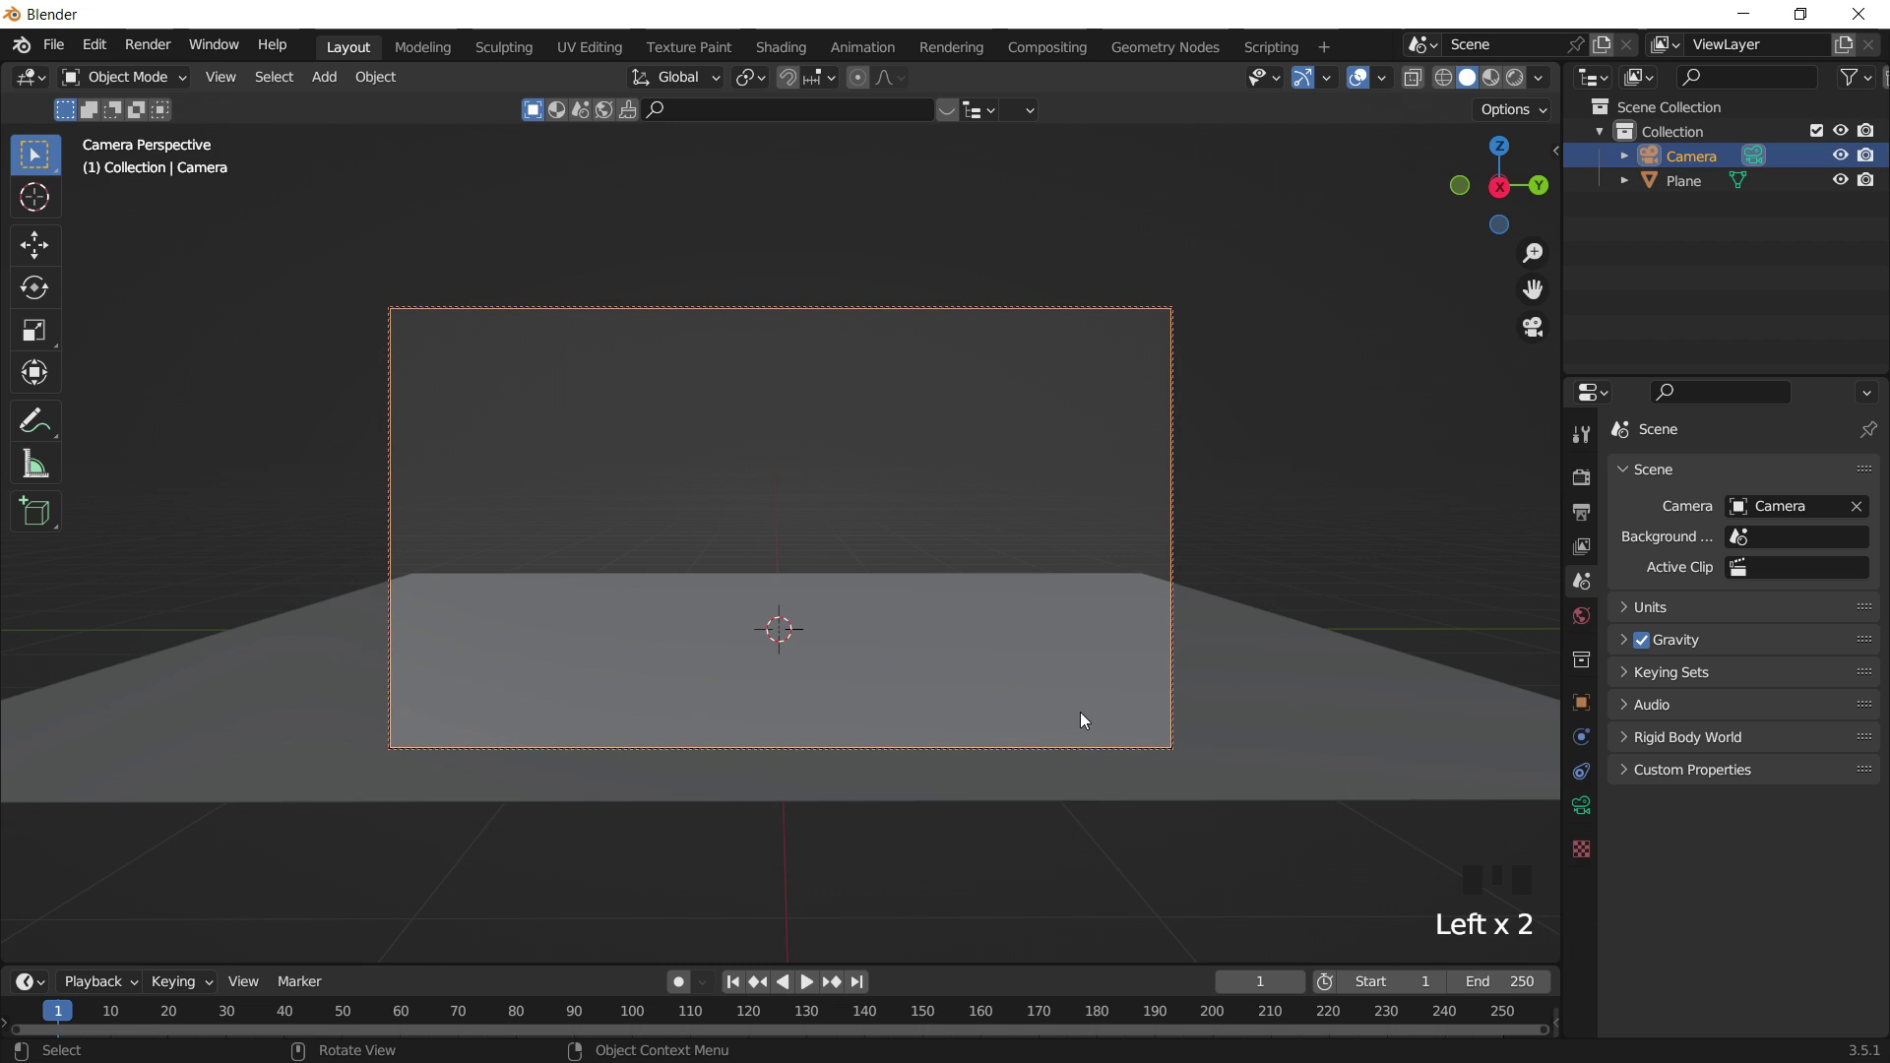
click(1583, 807)
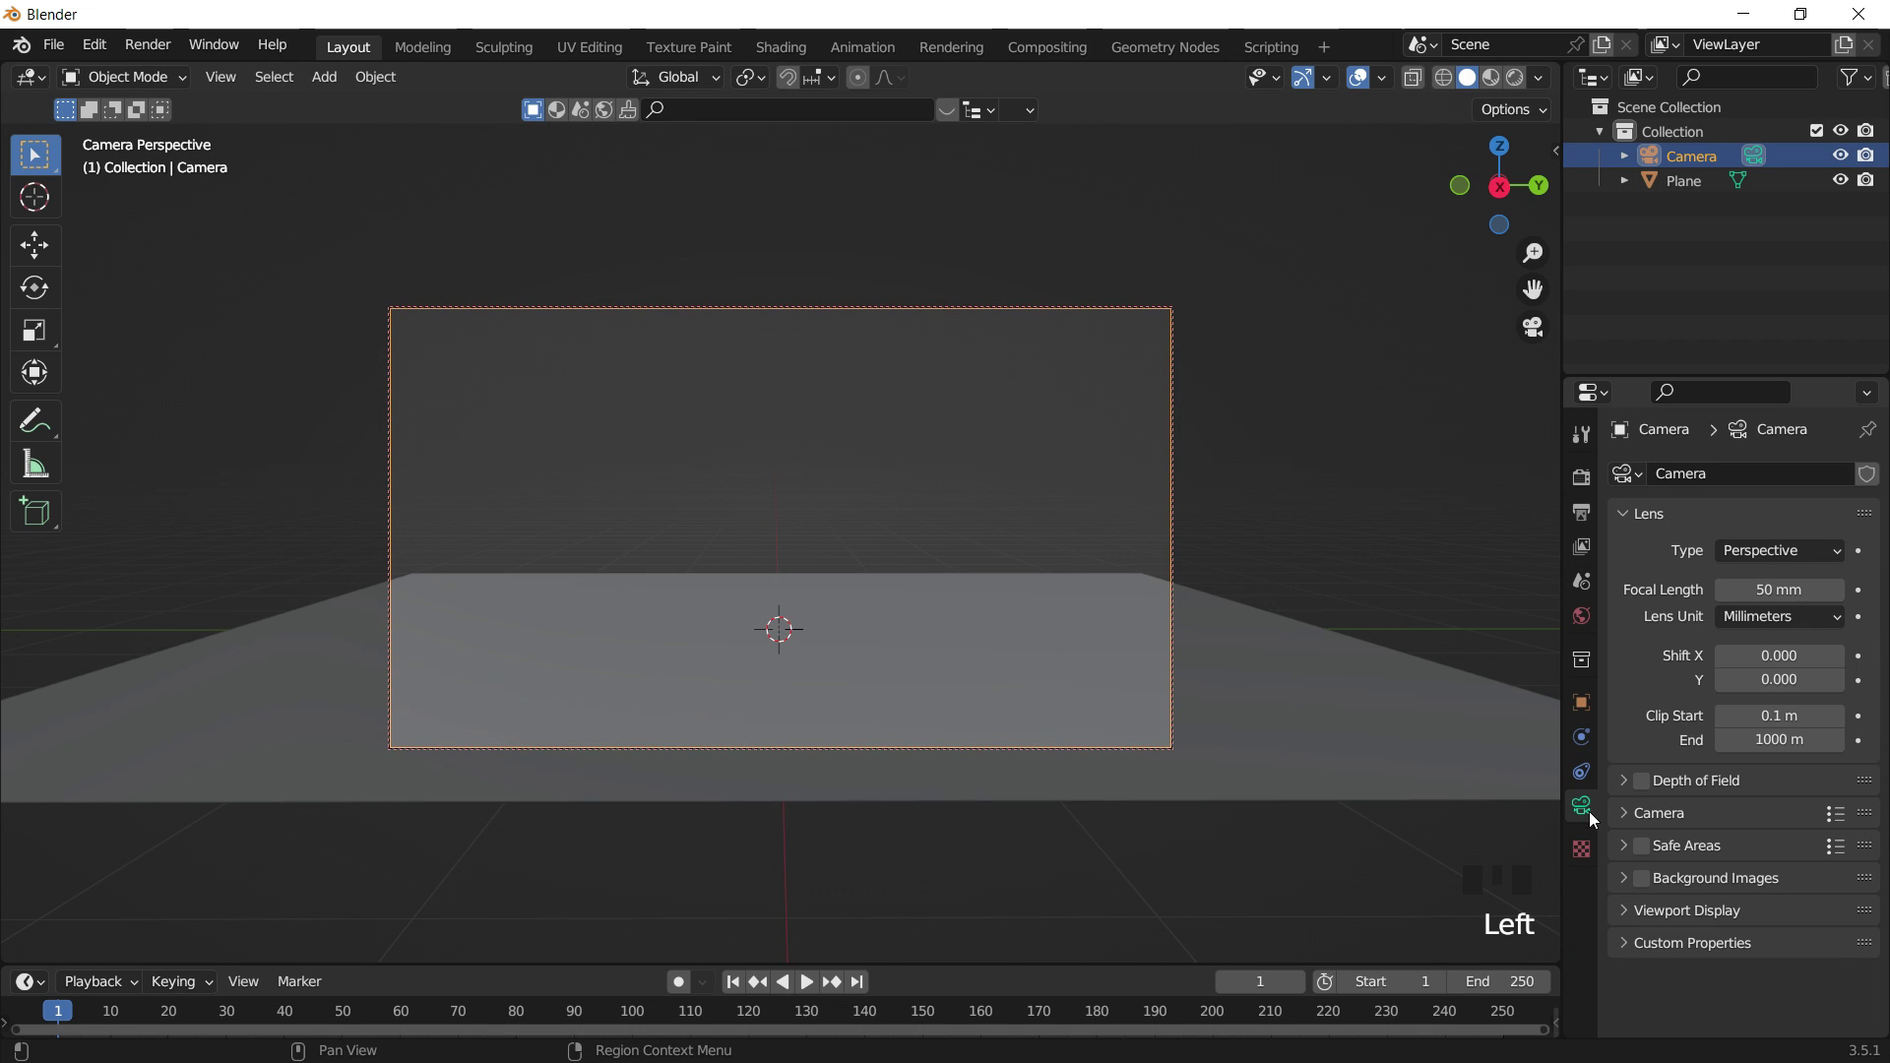
click(1640, 878)
click(1623, 878)
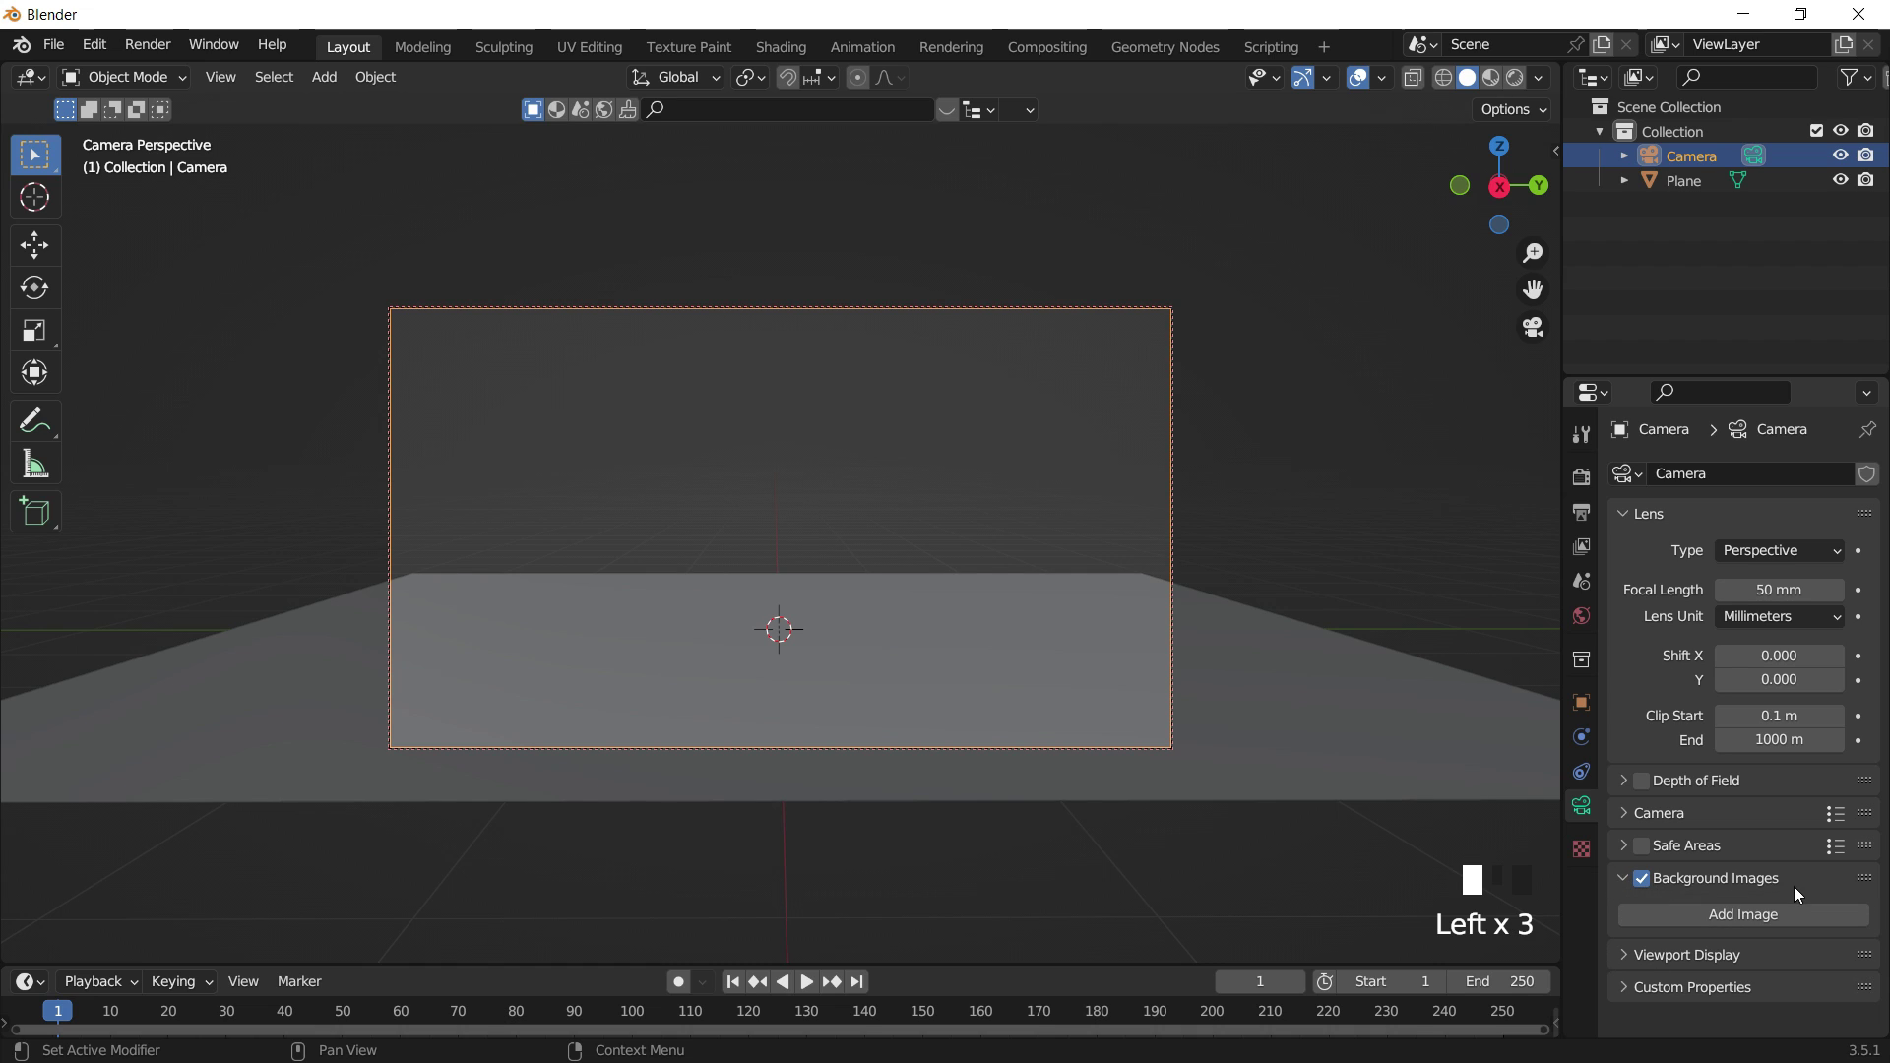
scroll(1774, 908, down, 1)
click(1745, 916)
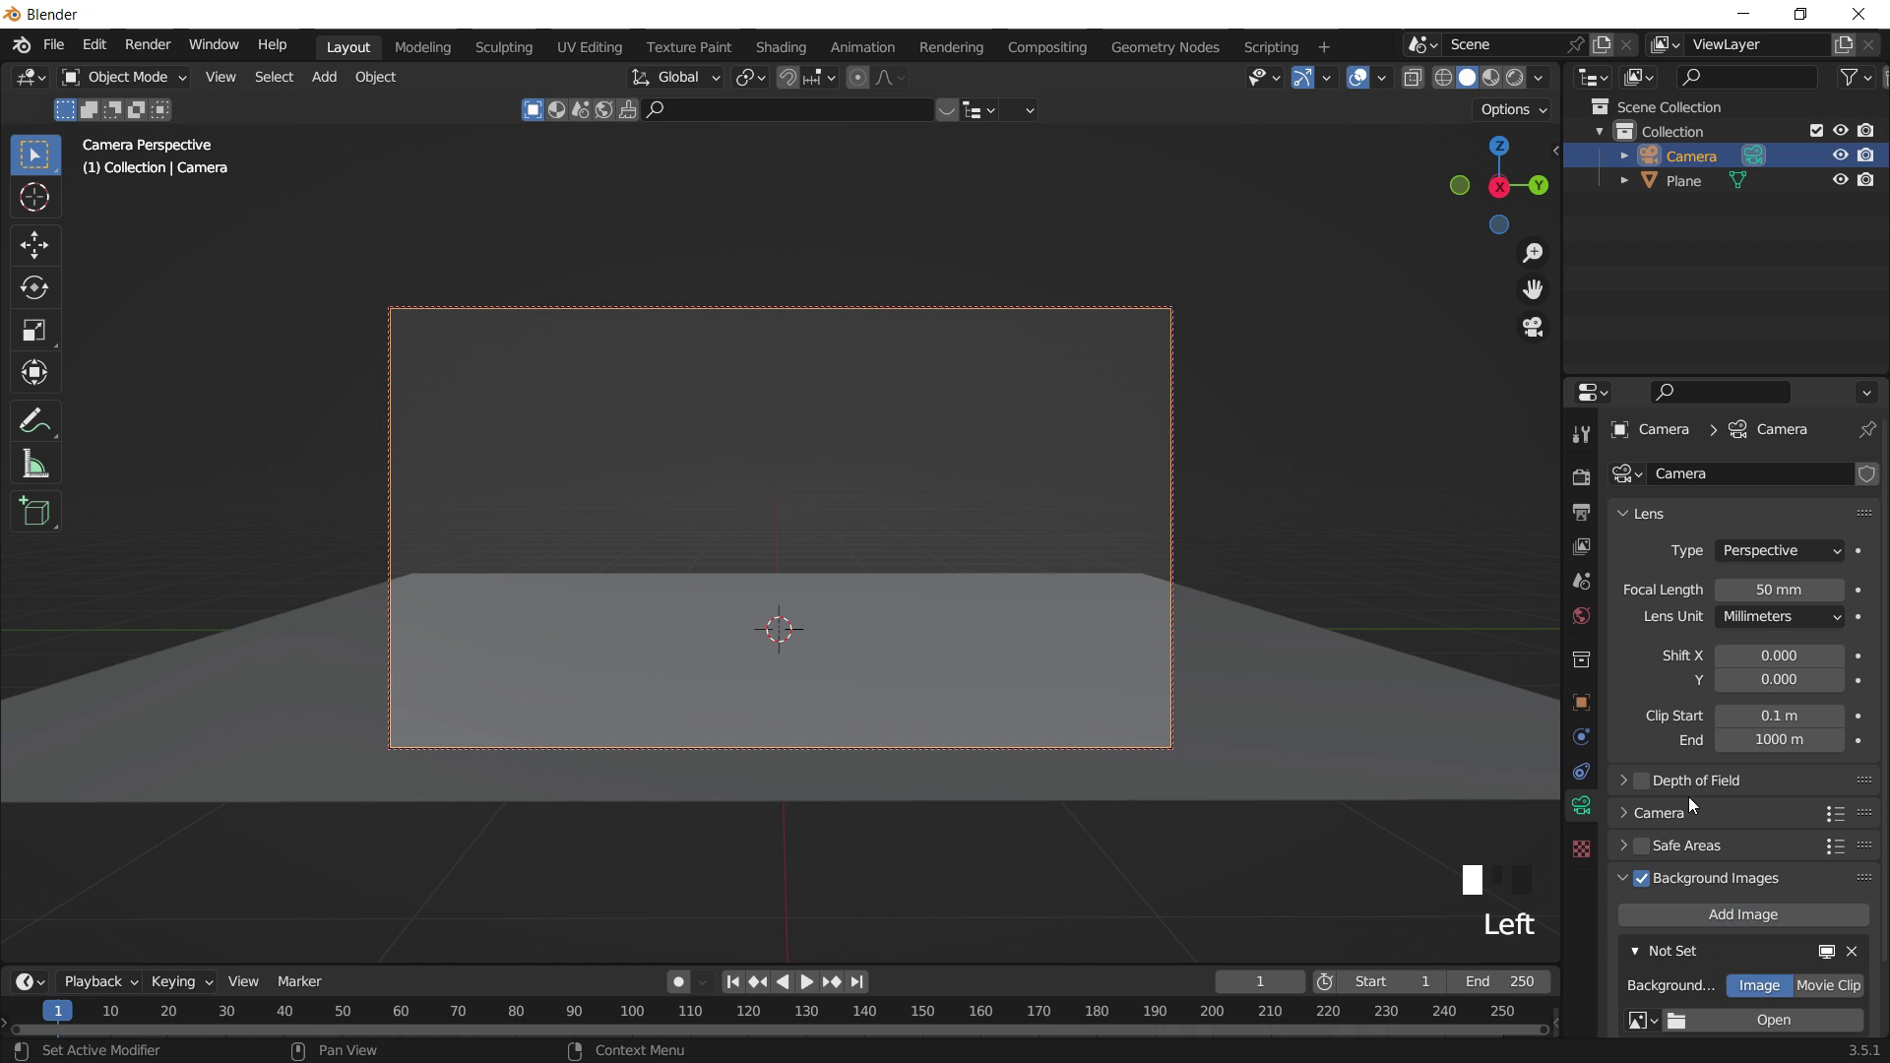
scroll(1700, 888, down, 3)
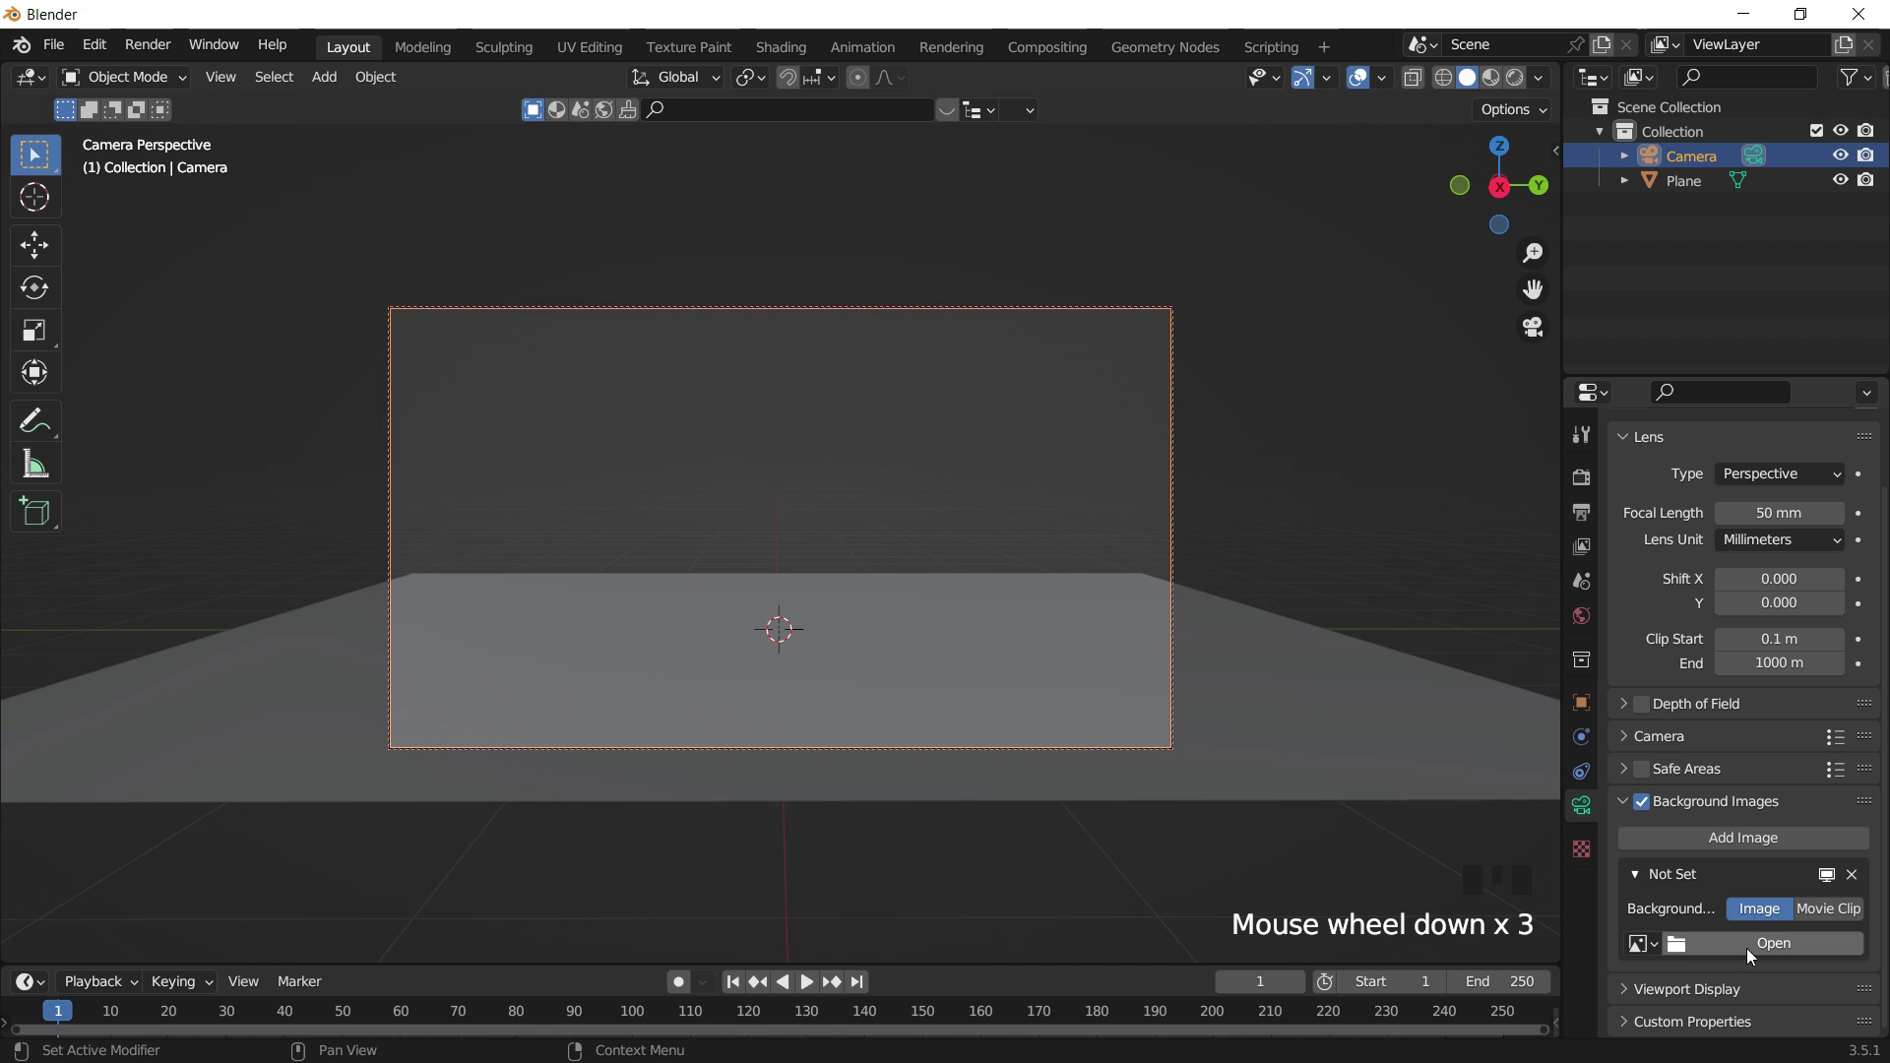
Browse for the camera's background image in the Desktop folder MONTAJE FONDO PARA 3D.
click(1772, 943)
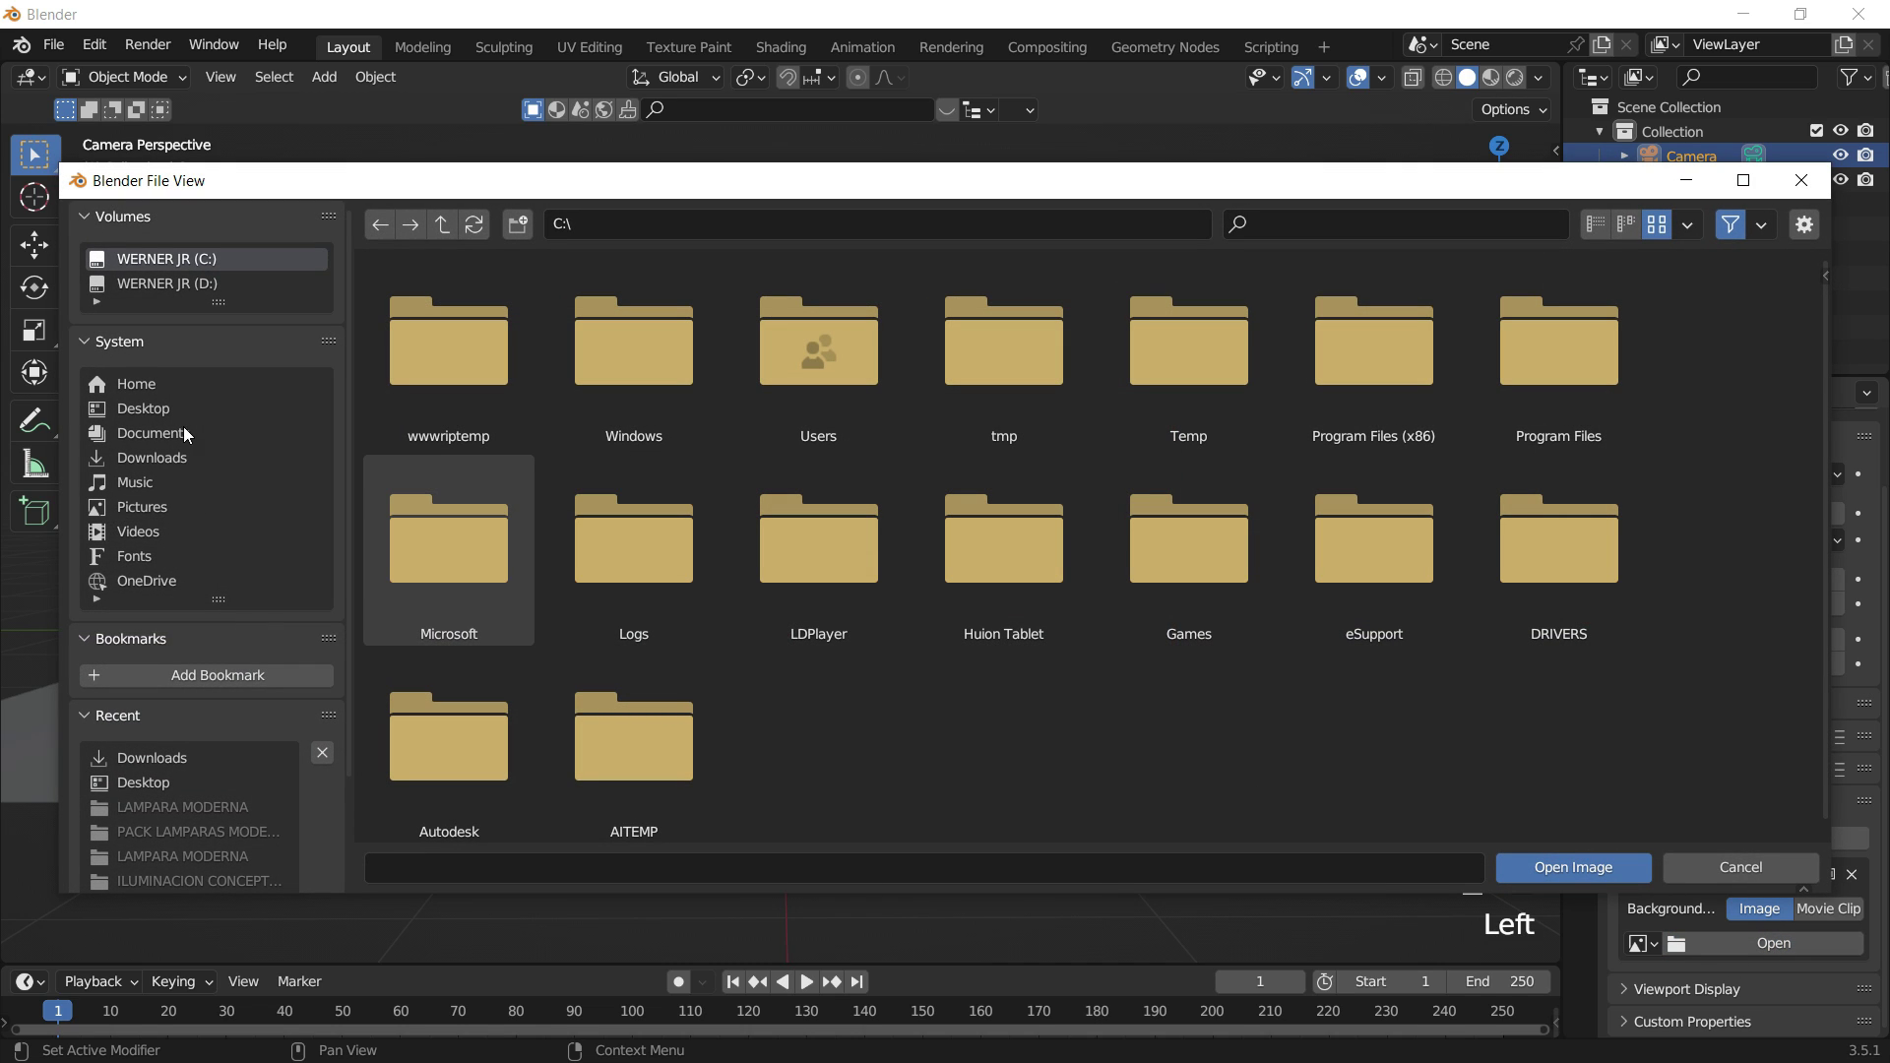
click(181, 408)
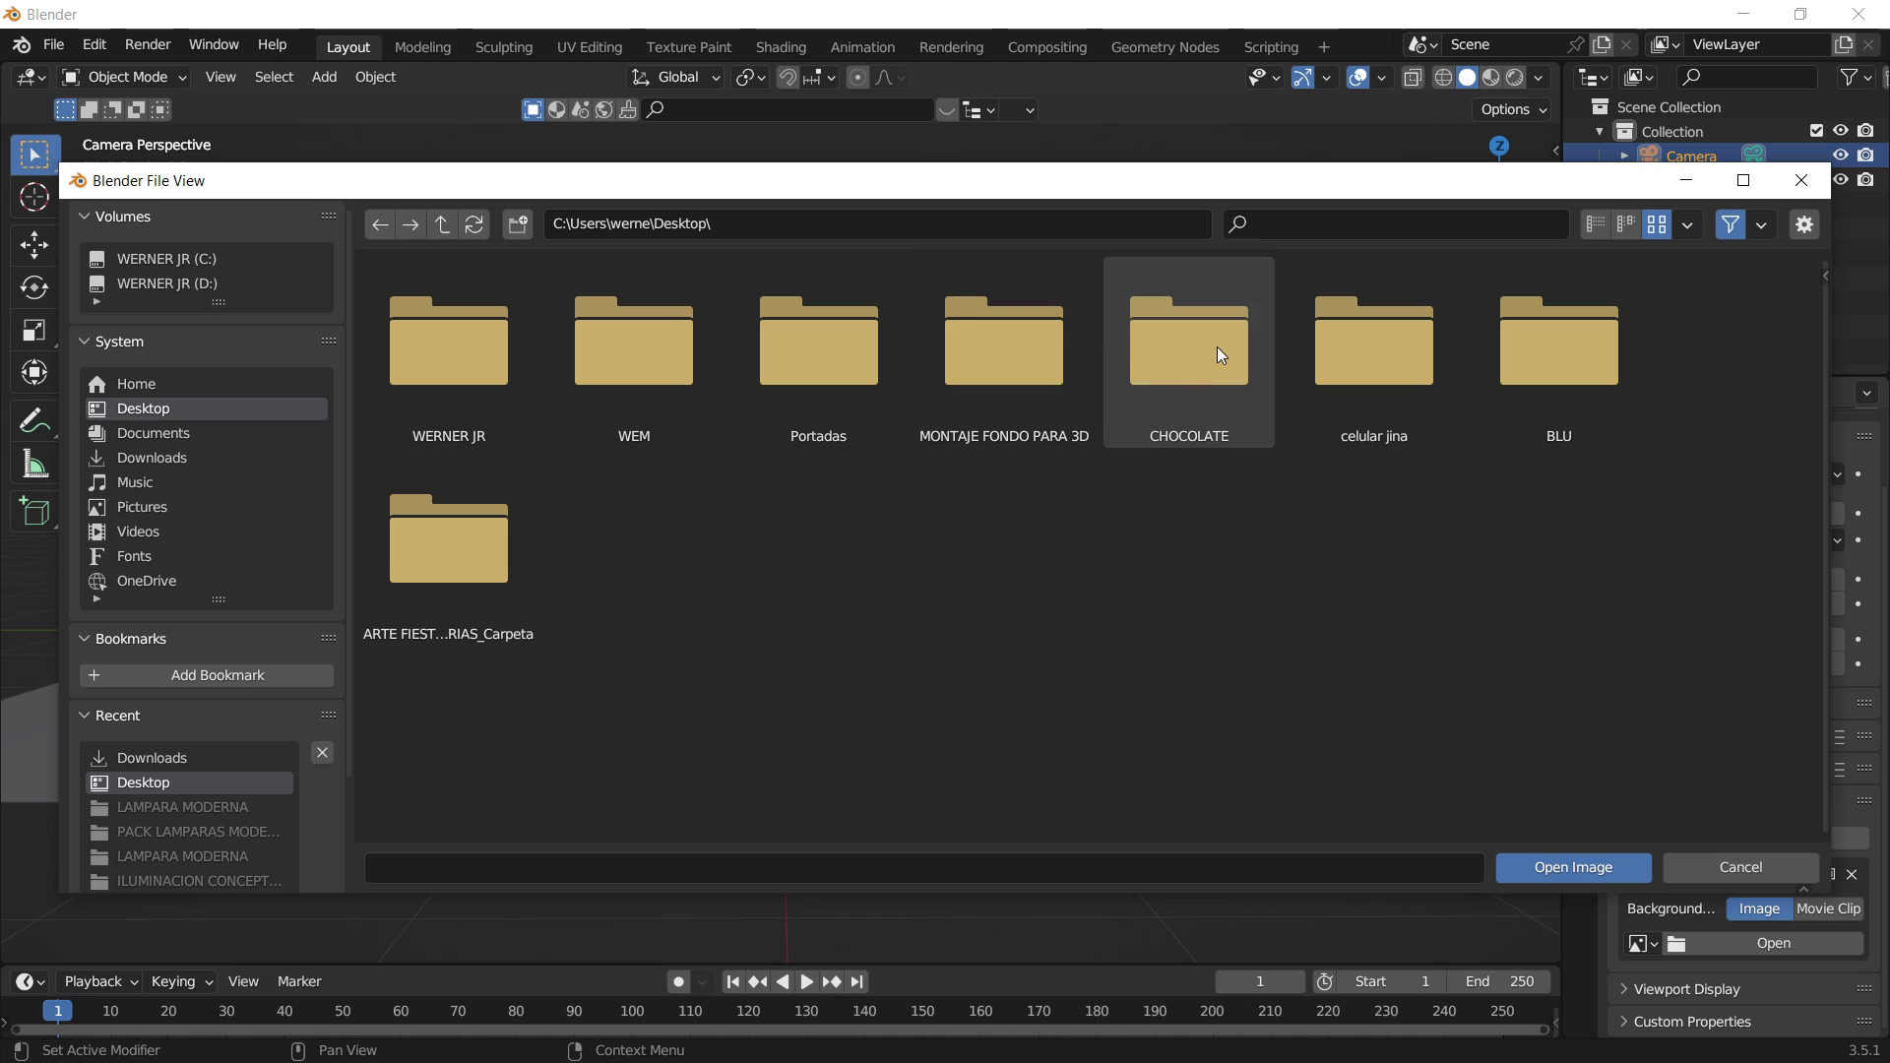
double_click(1030, 360)
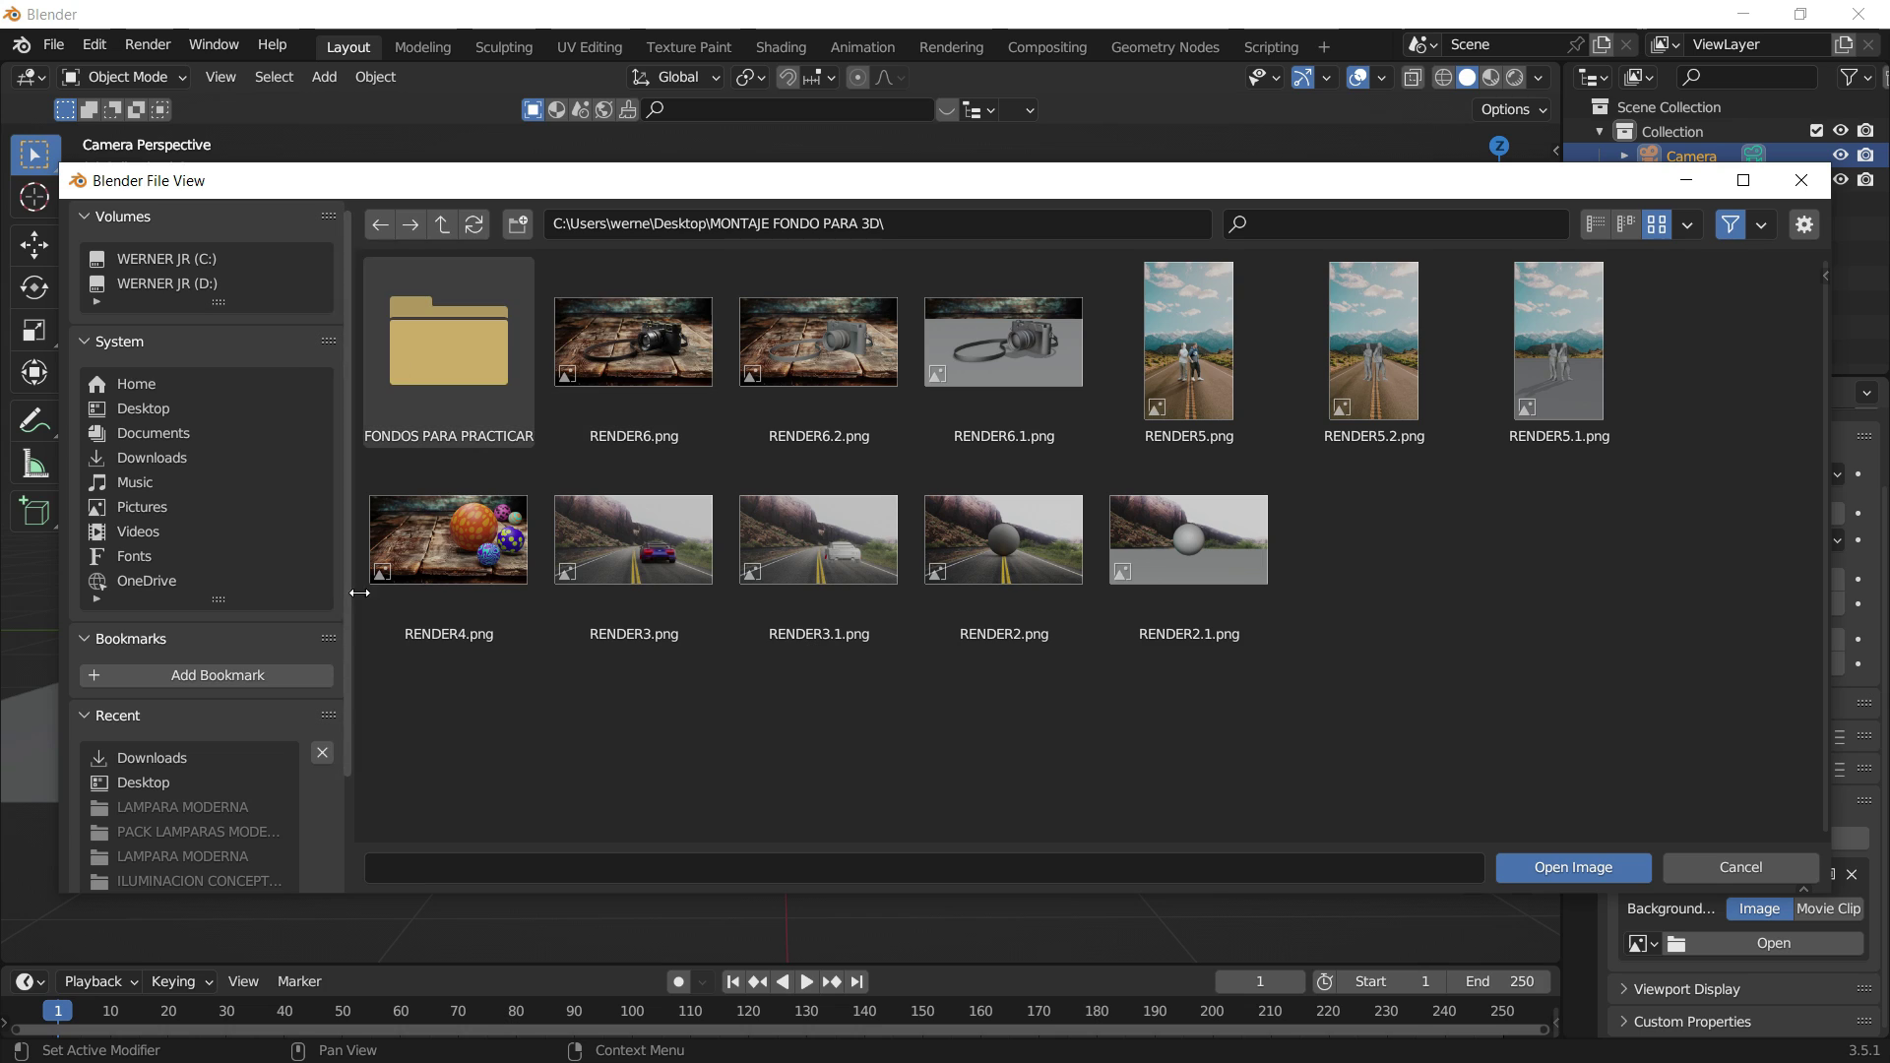
click(503, 541)
click(684, 541)
click(855, 542)
click(1060, 551)
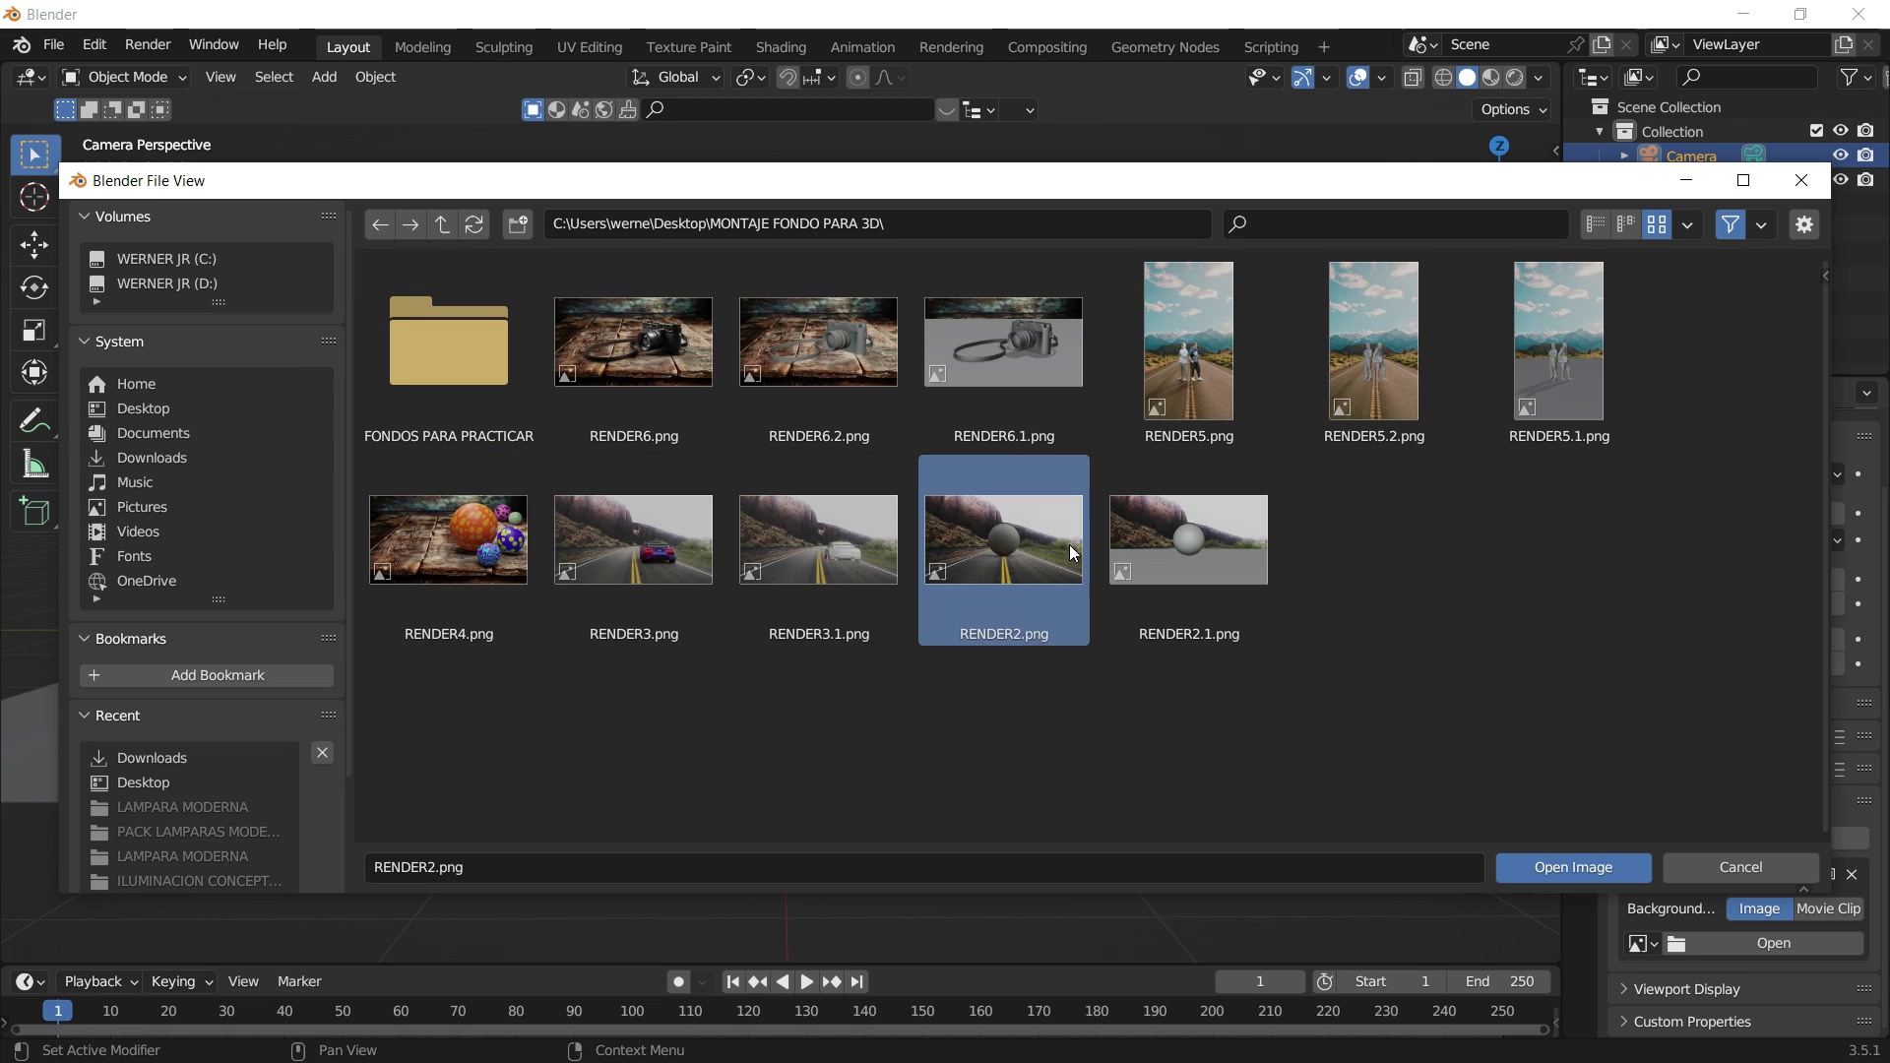
Load ruta-escenica-que-conduce-montana.jpg from the FONDOS PARA PRACTICAR subfolder as the camera's background image.
double_click(449, 374)
click(449, 384)
drag(448, 555, 1279, 297)
click(1270, 302)
click(1024, 330)
click(822, 340)
click(640, 343)
click(522, 340)
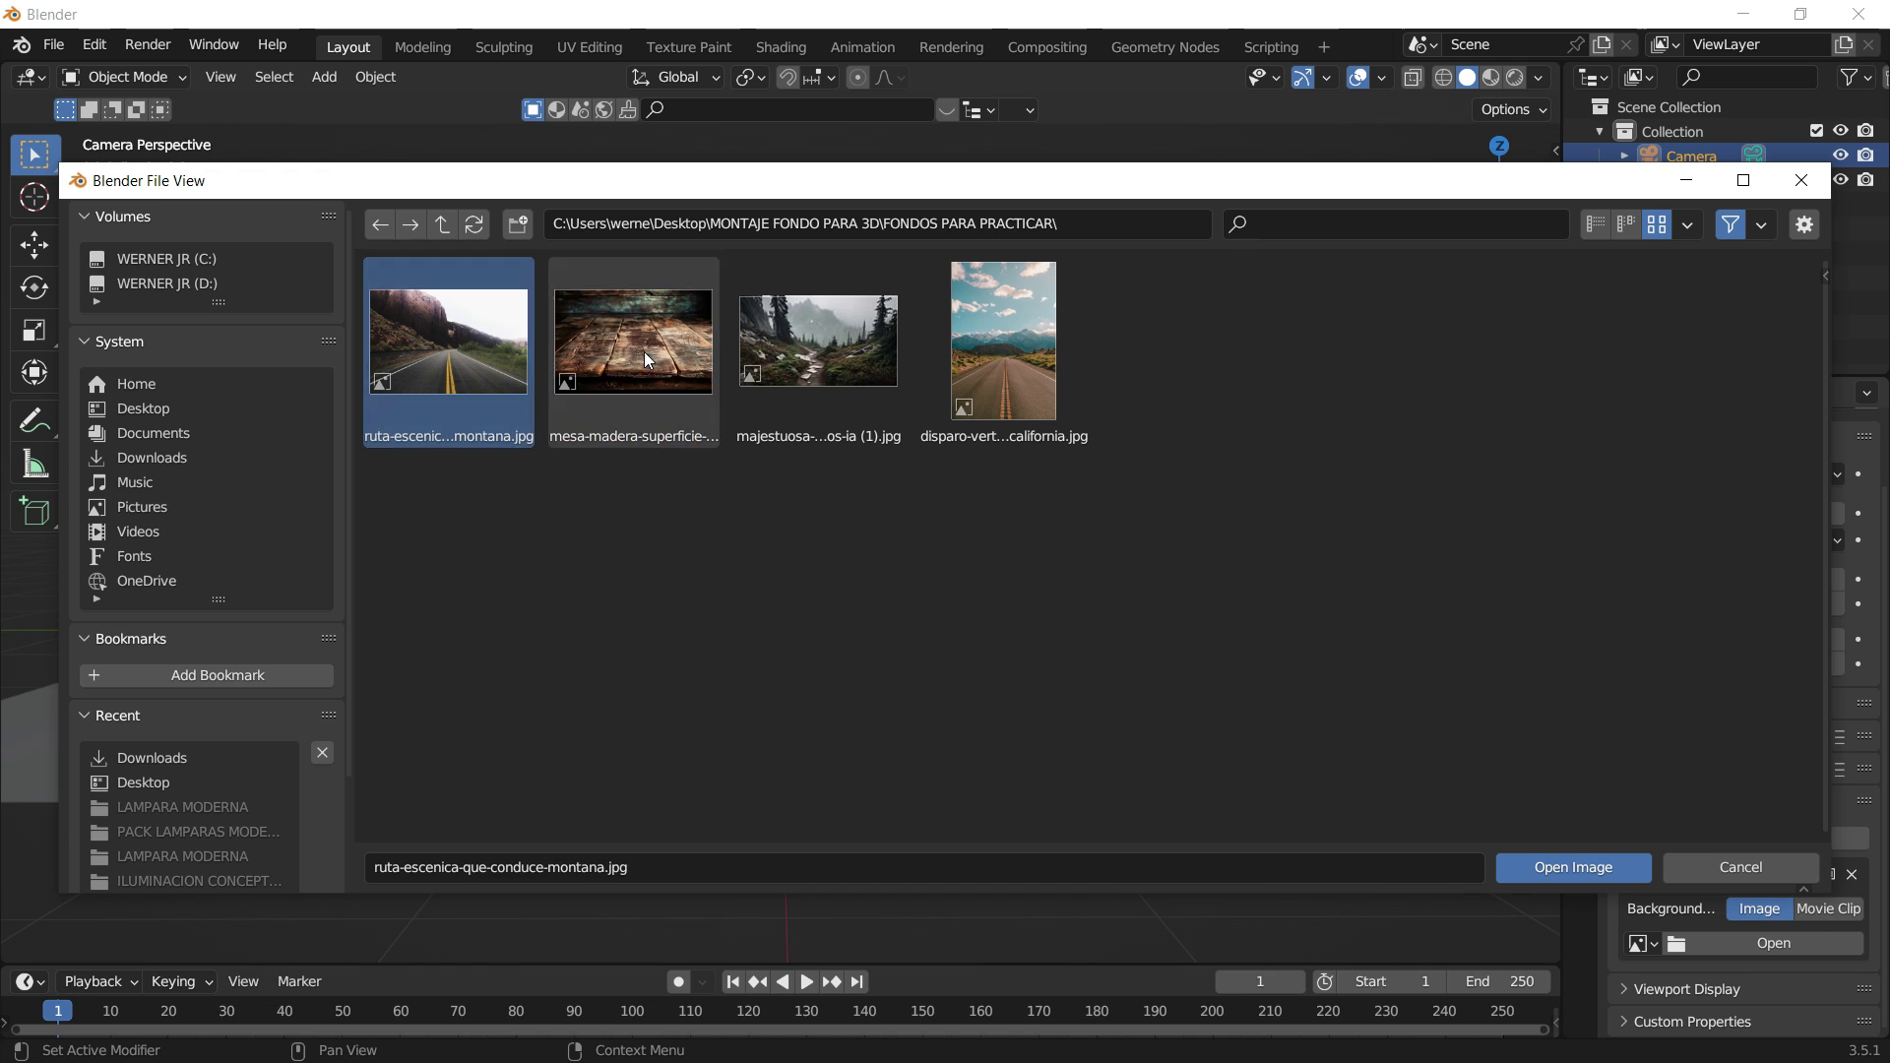
click(644, 351)
double_click(492, 334)
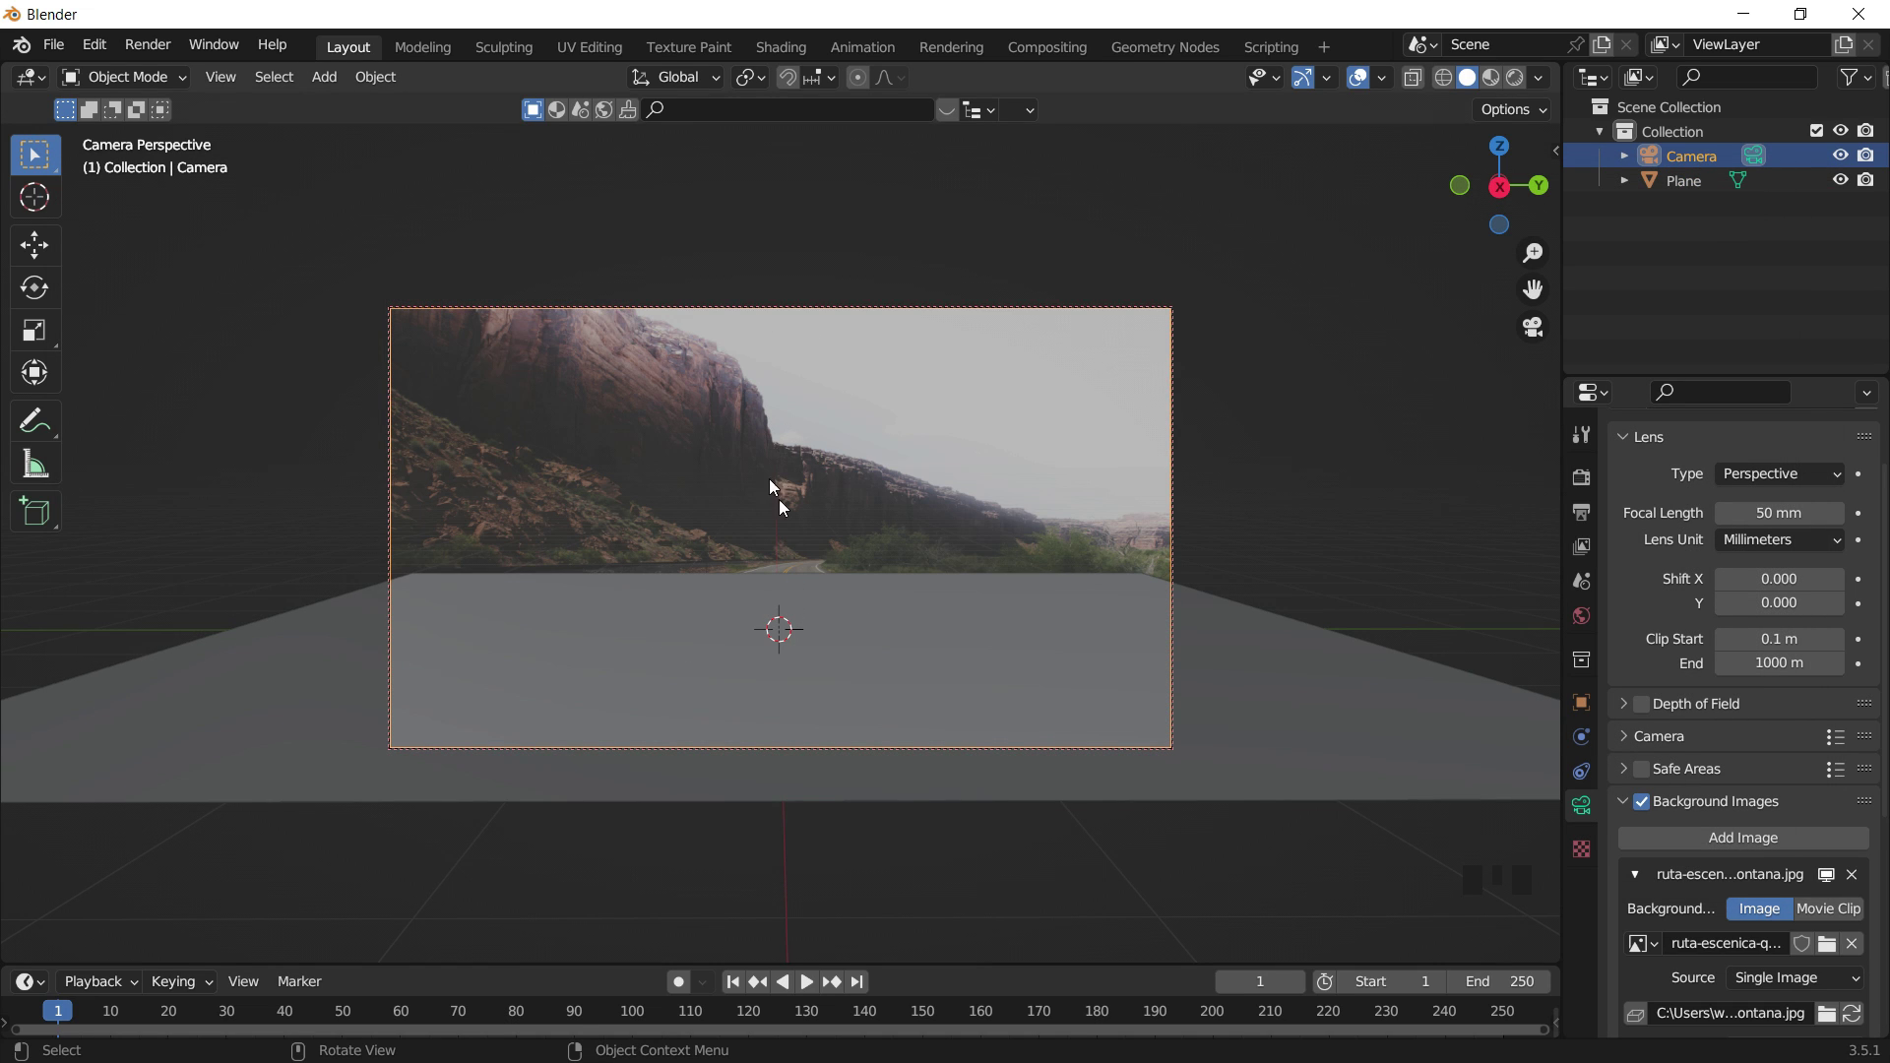
Hide the ground plane to check the road photo behind it, and undo the hiding.
click(831, 581)
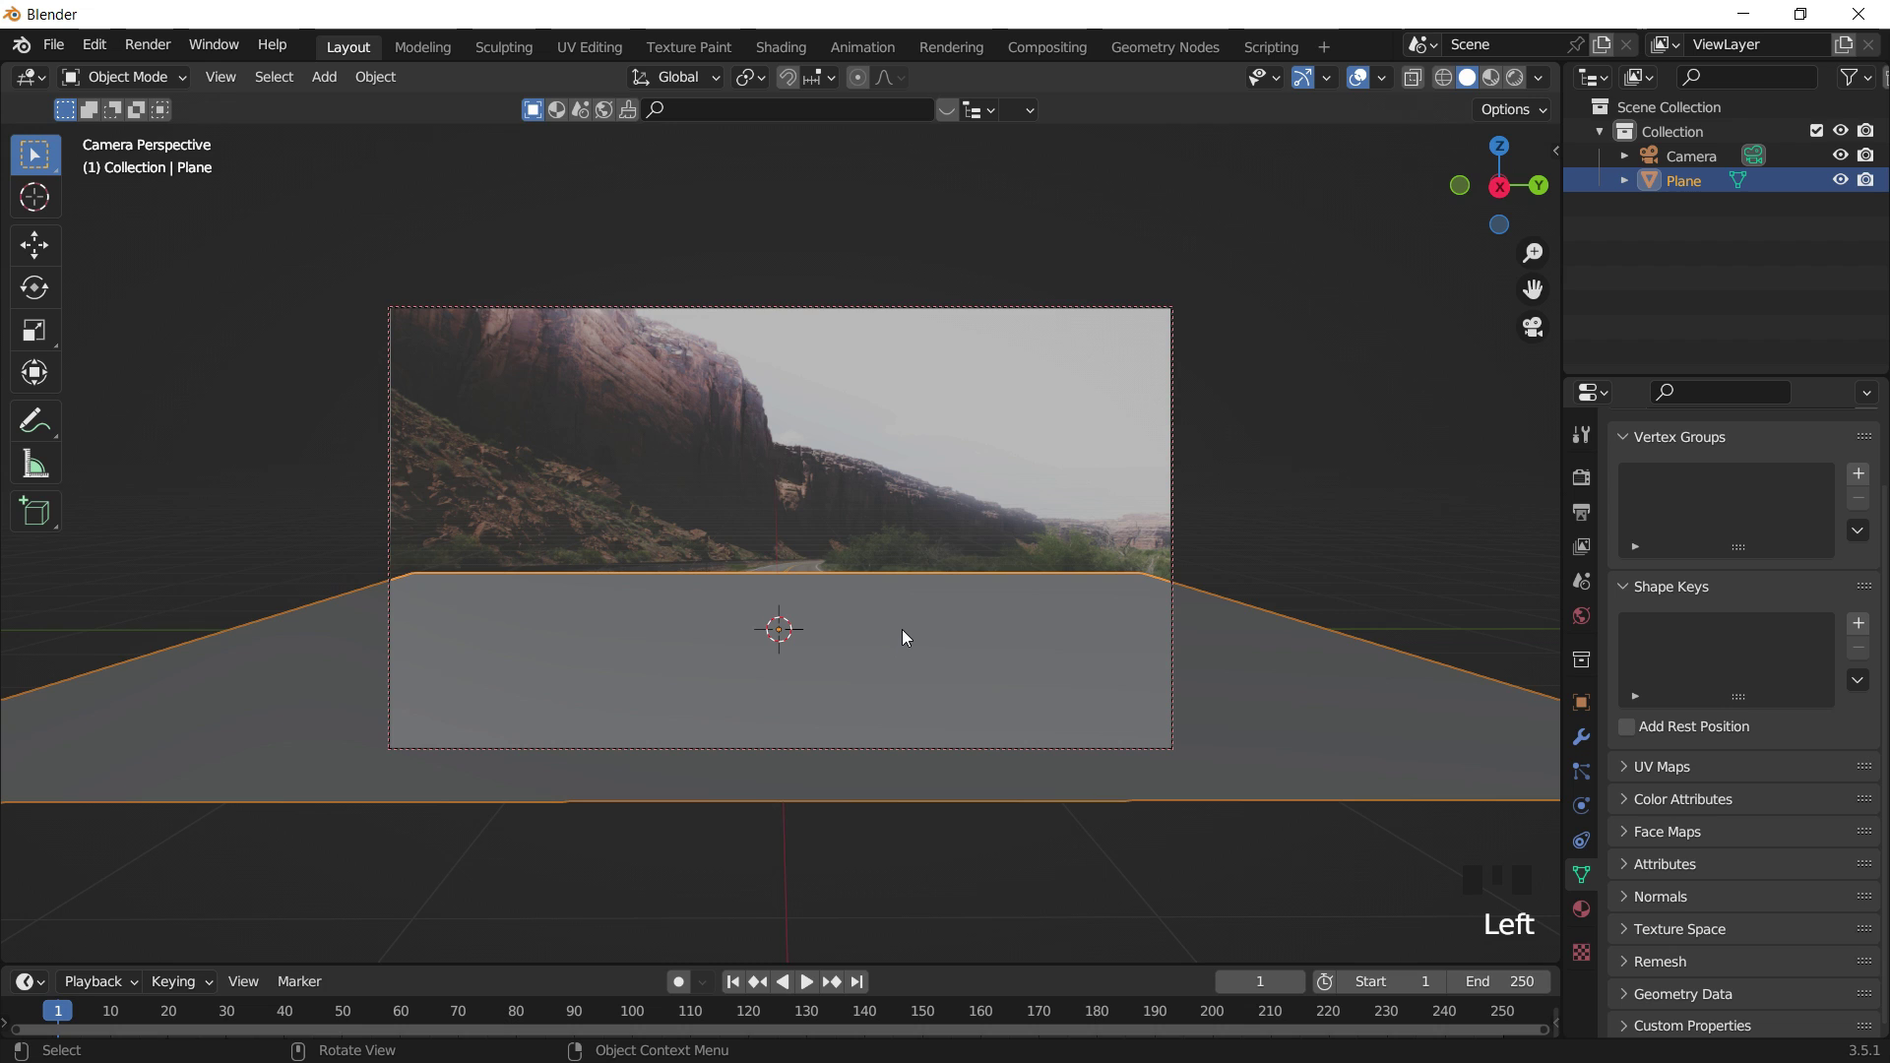
key(h)
key(ctrl+z)
click(915, 551)
click(907, 628)
key(h)
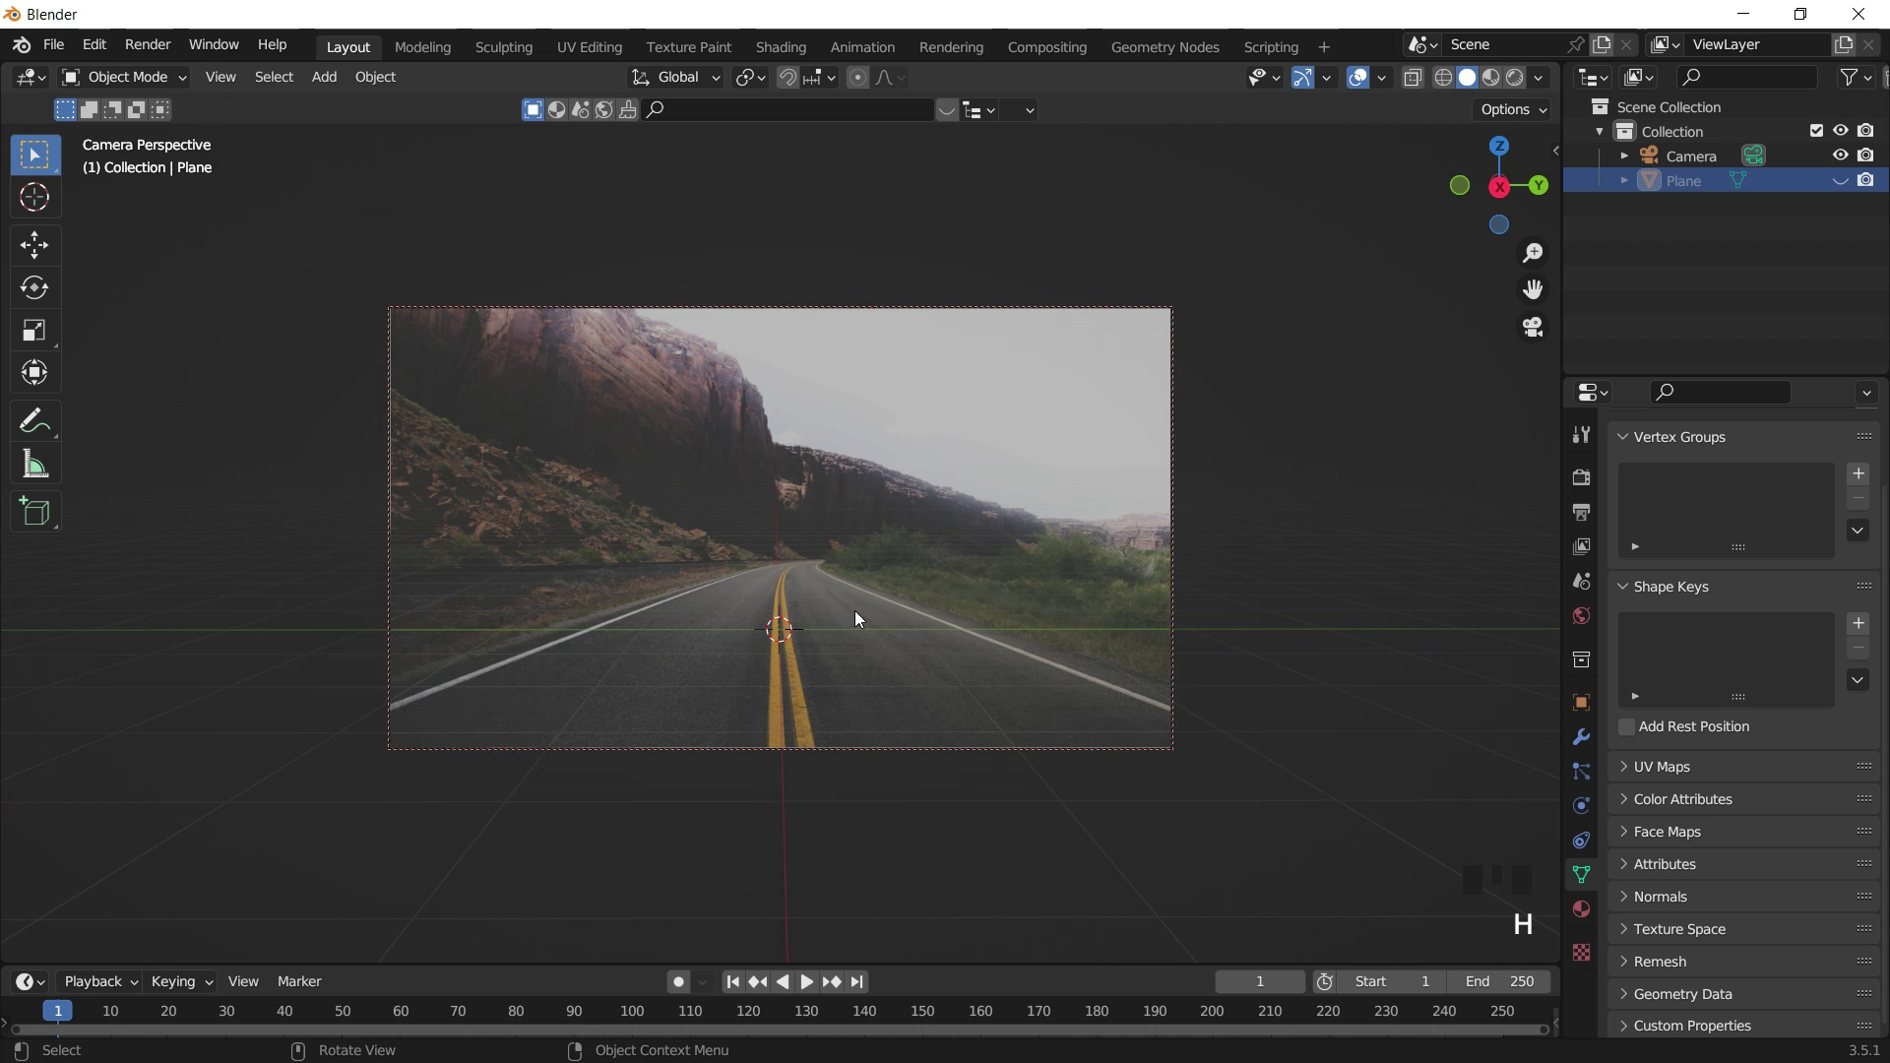
key(ctrl+z)
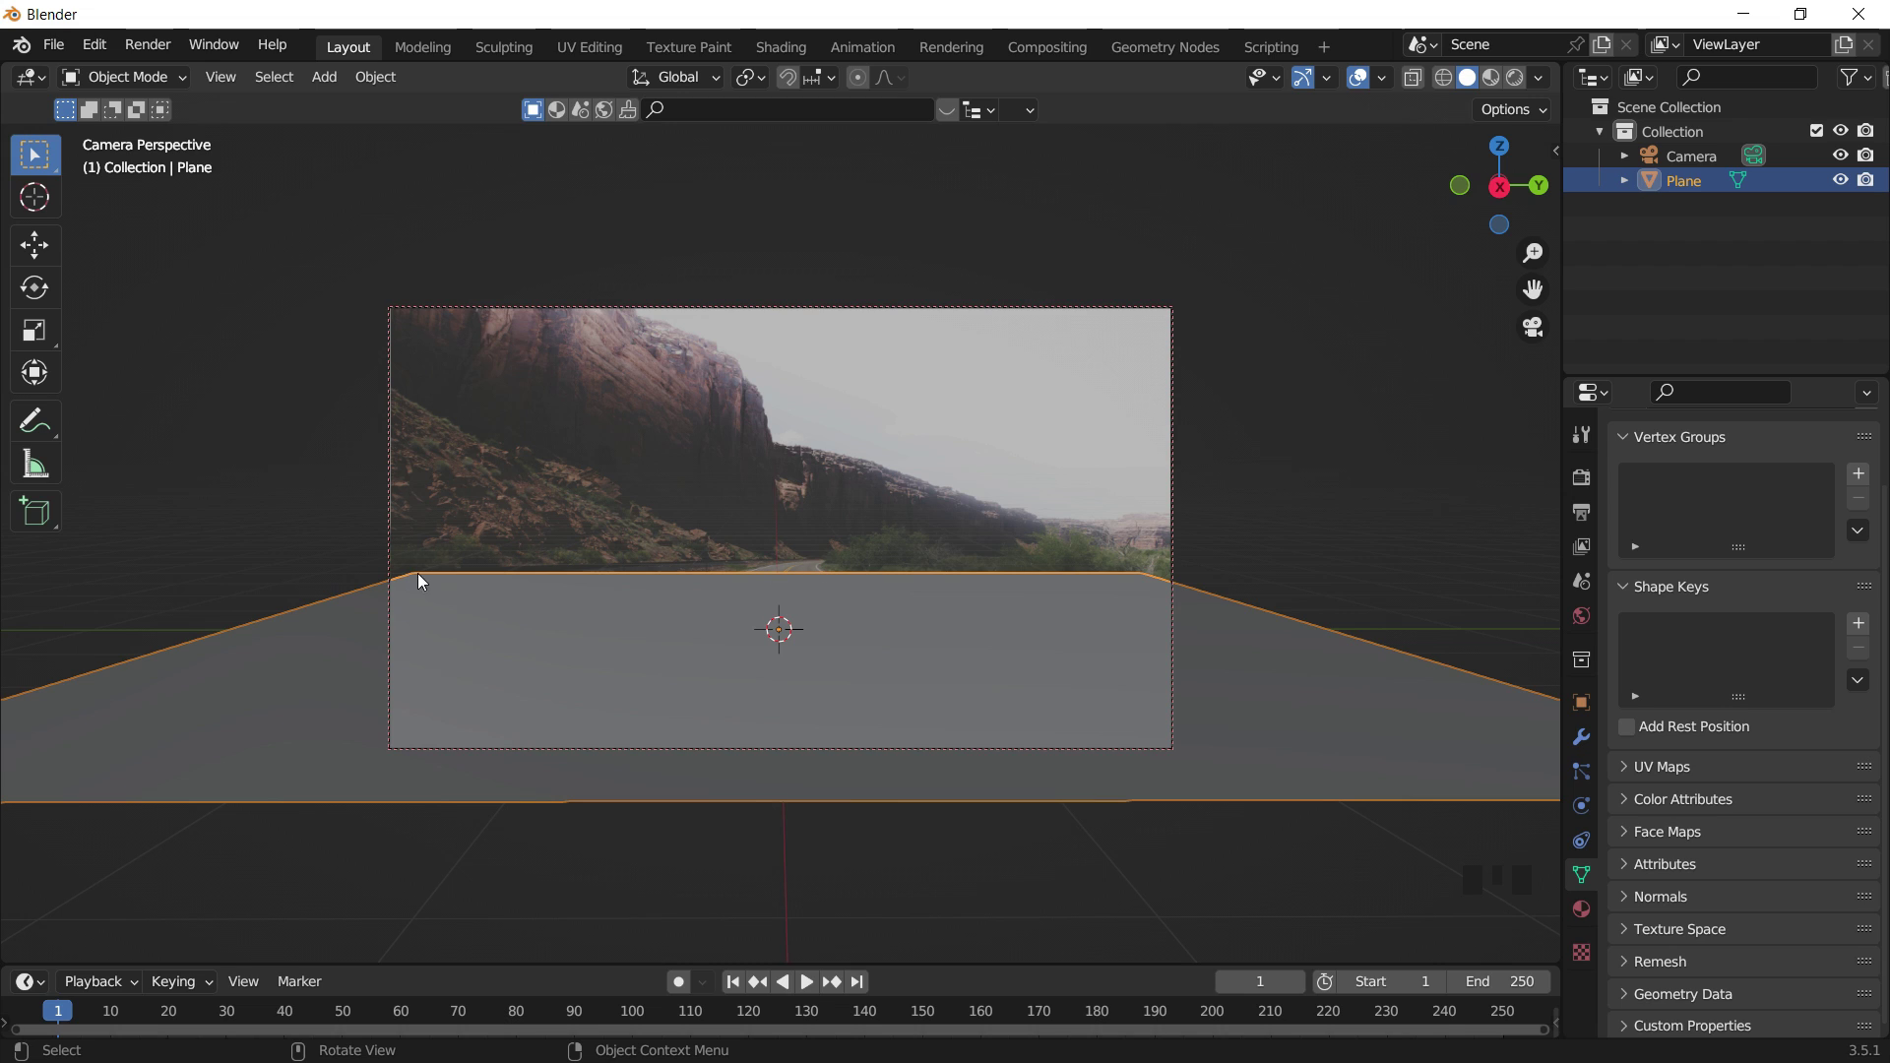
Select the camera, inspect its placement relative to the plane from outside, and return to the camera view.
click(522, 312)
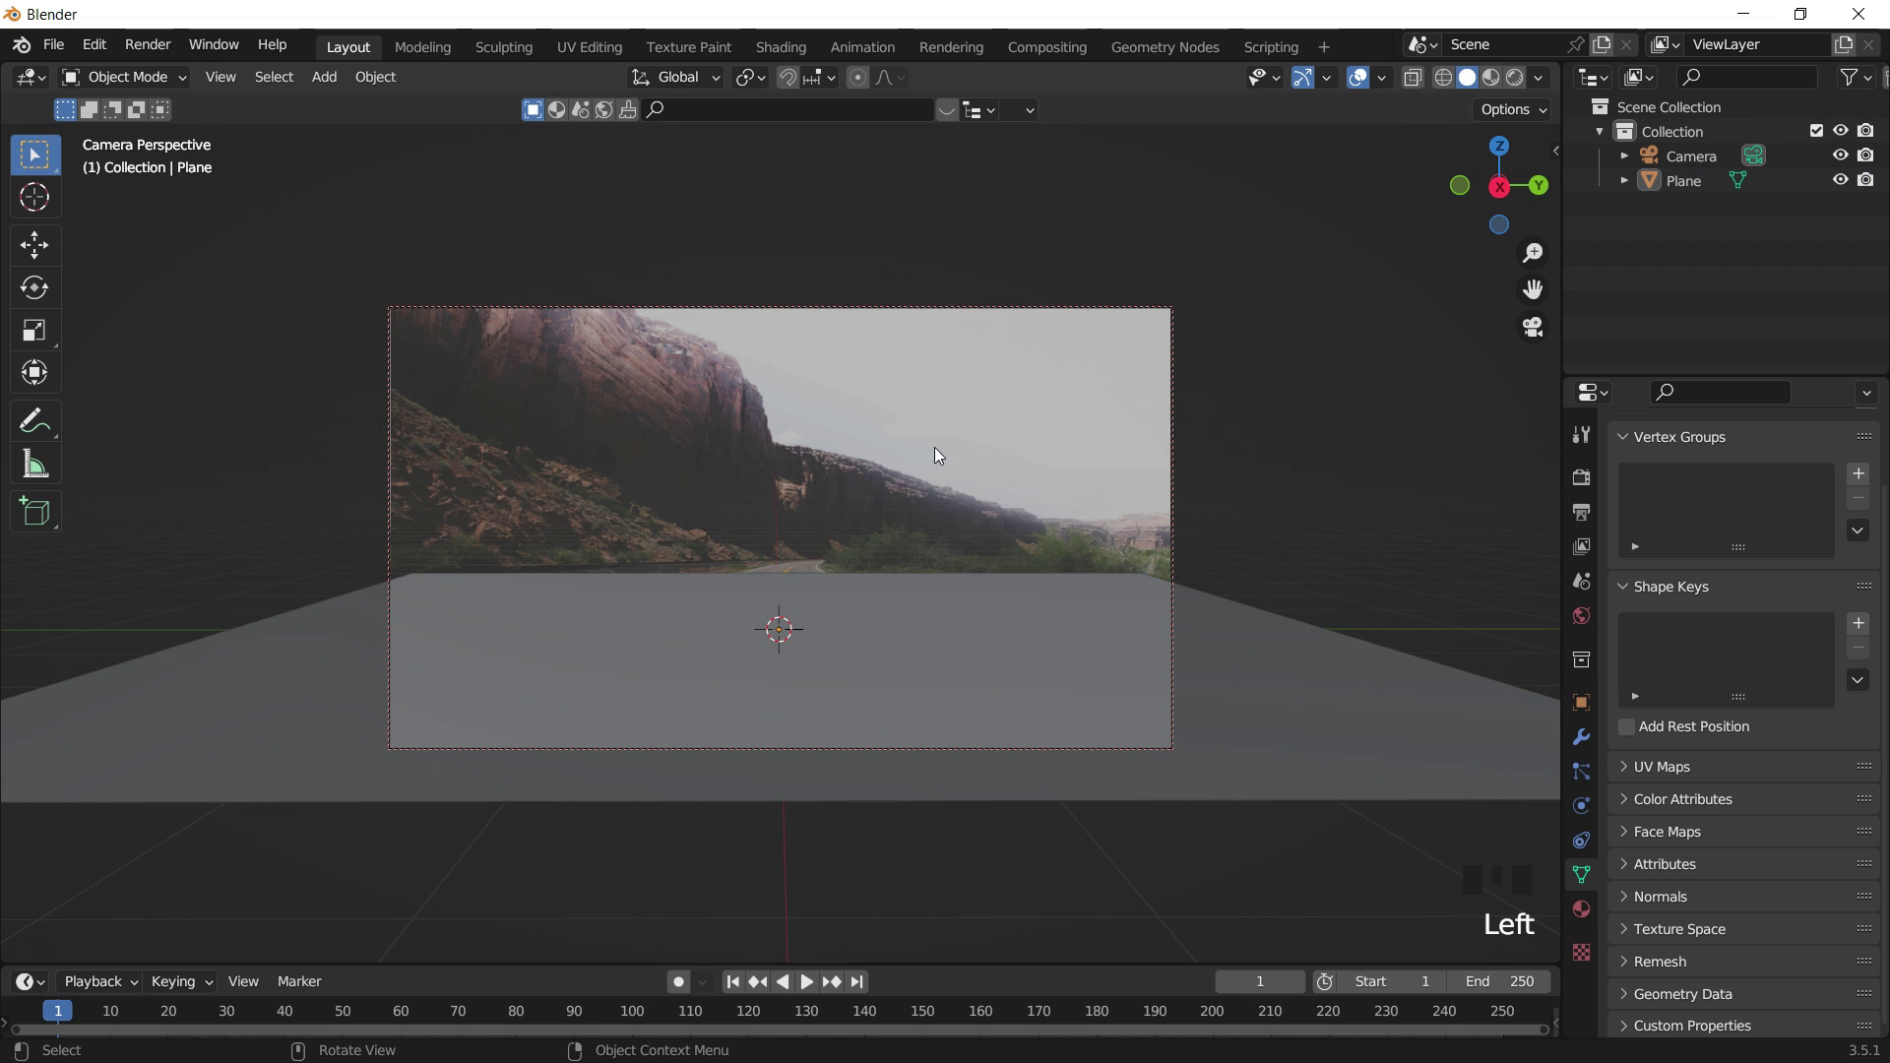
click(957, 310)
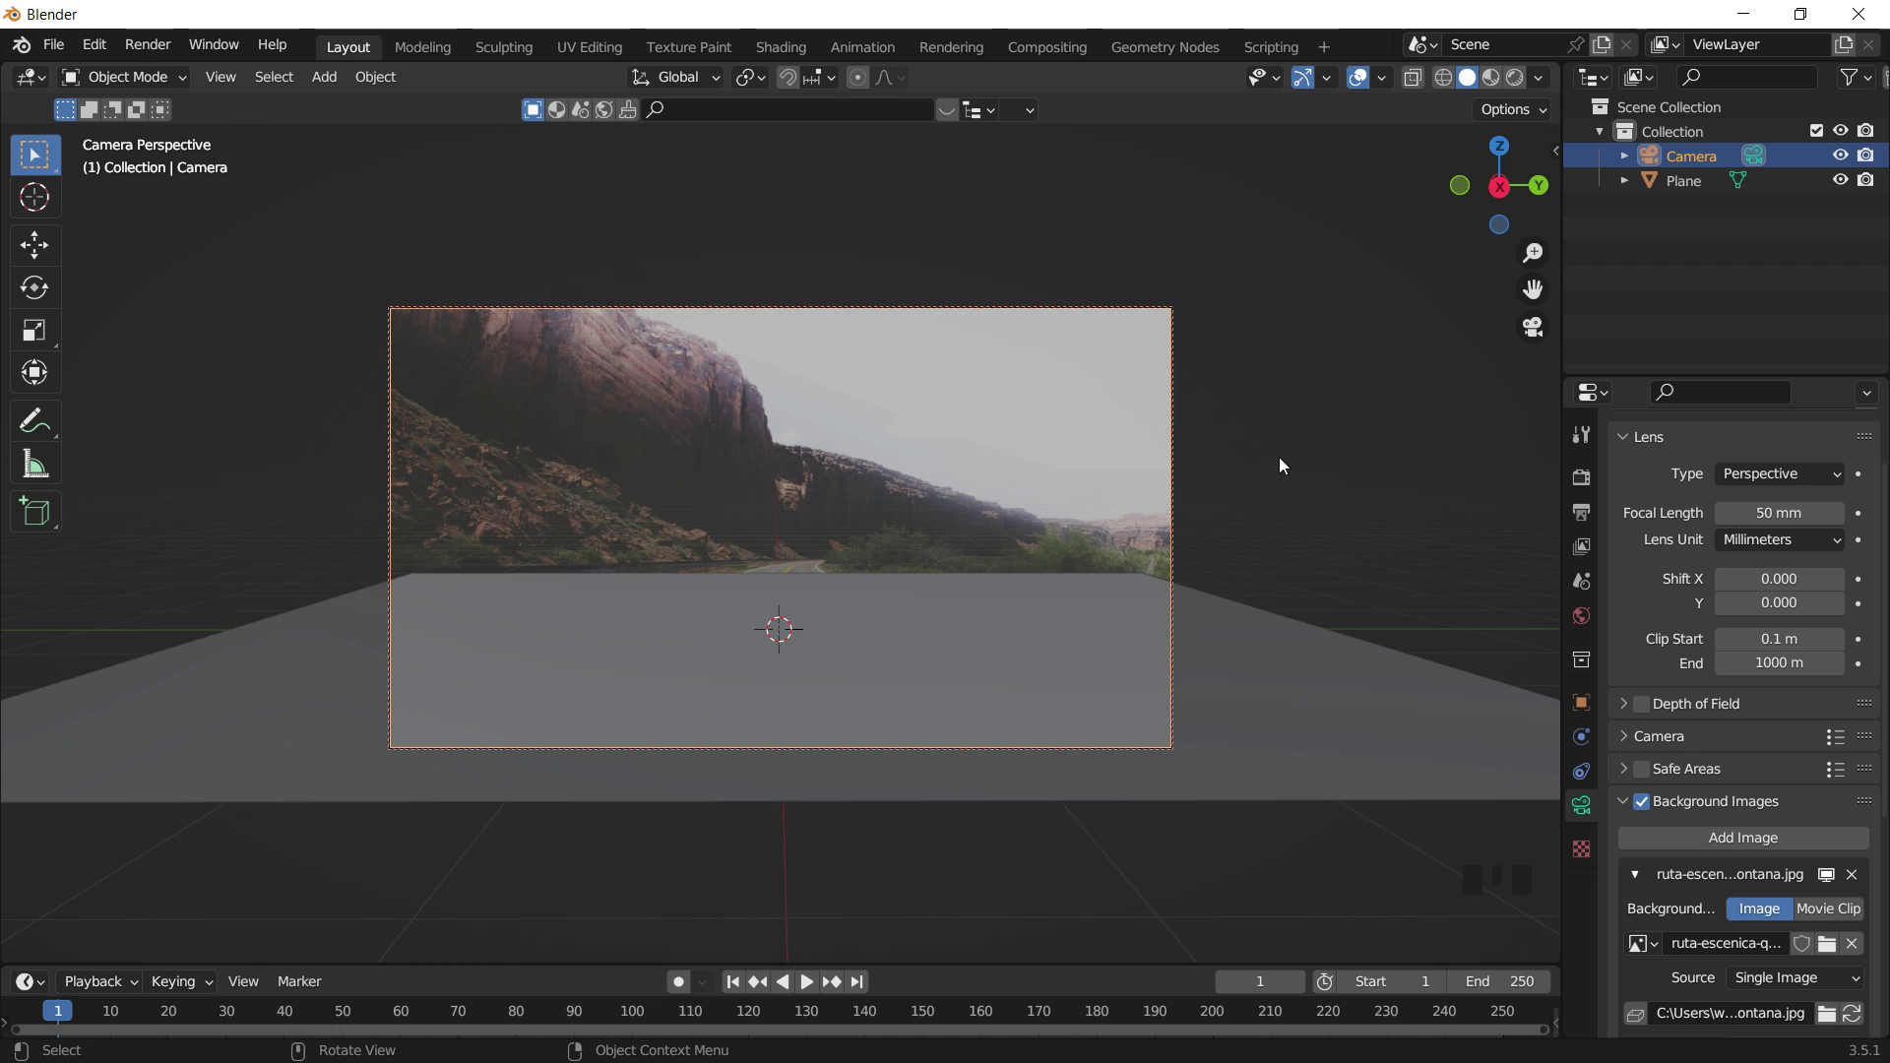
click(1527, 333)
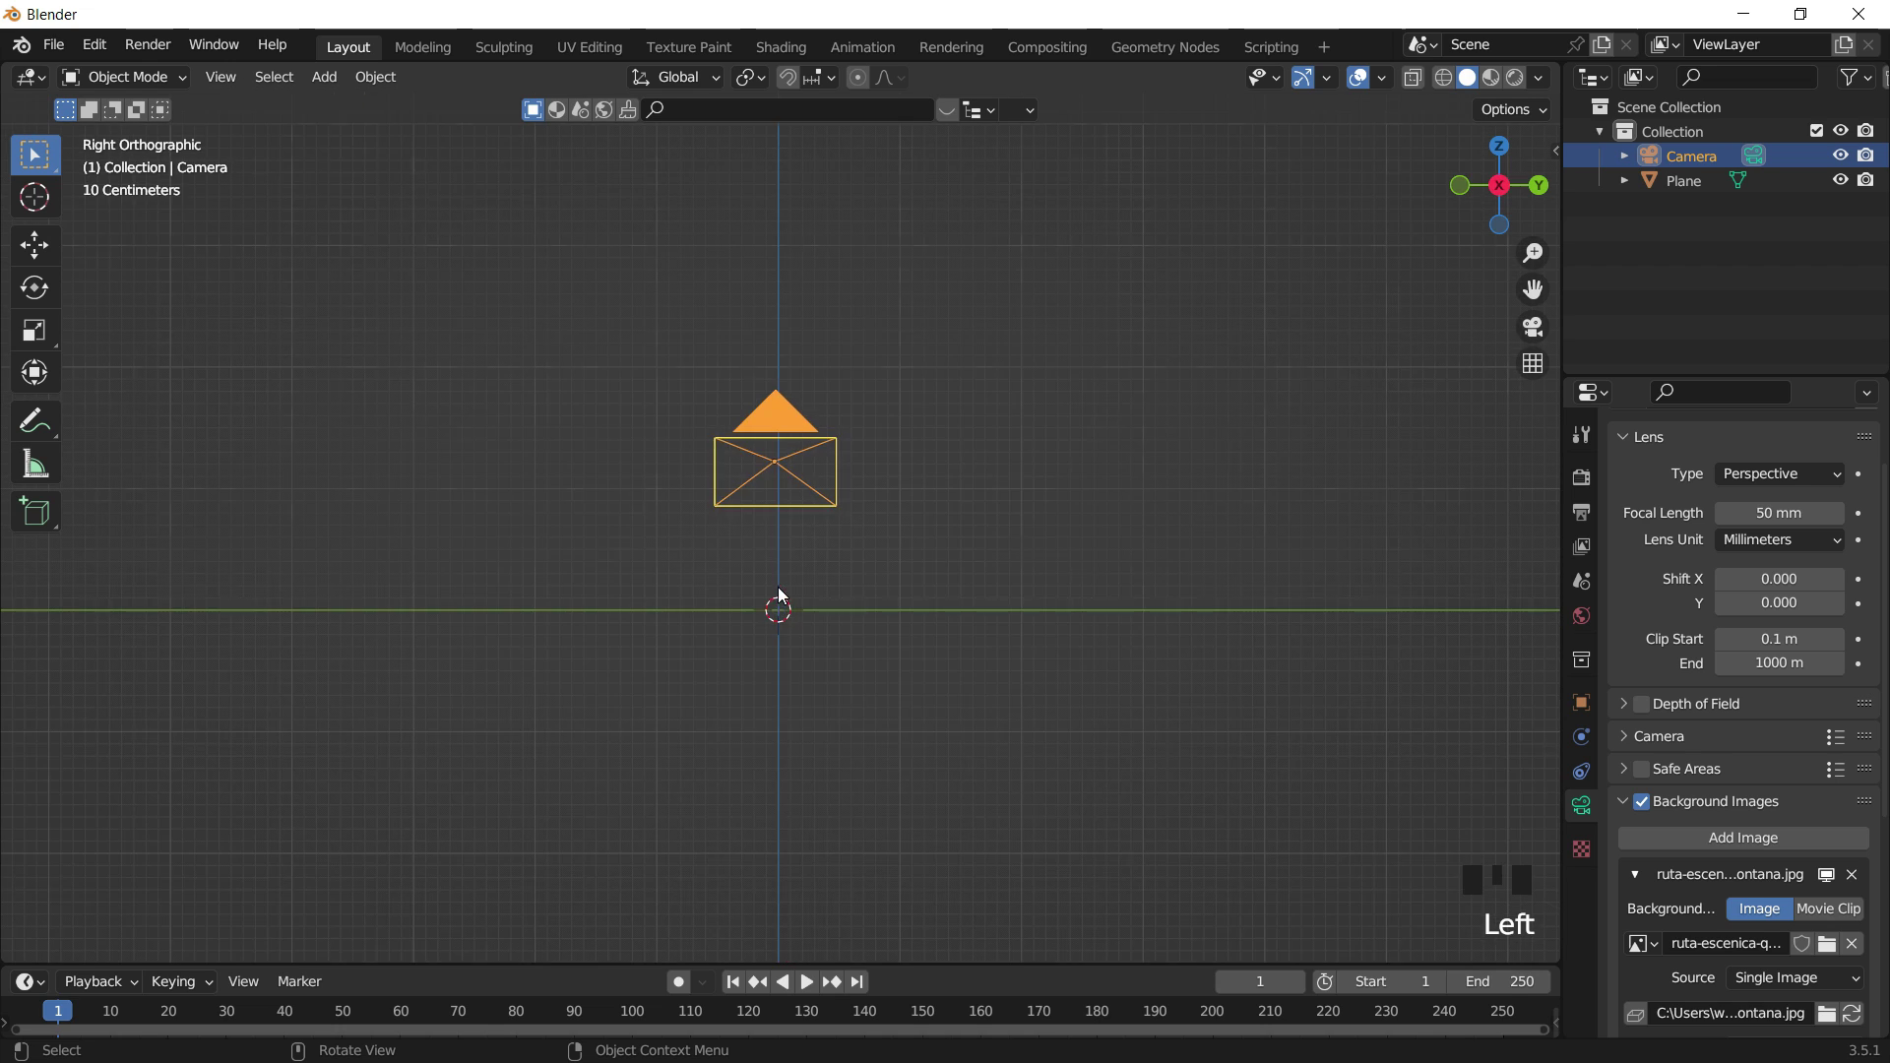
middle_drag(778, 587, 914, 634)
scroll(917, 630, down, 3)
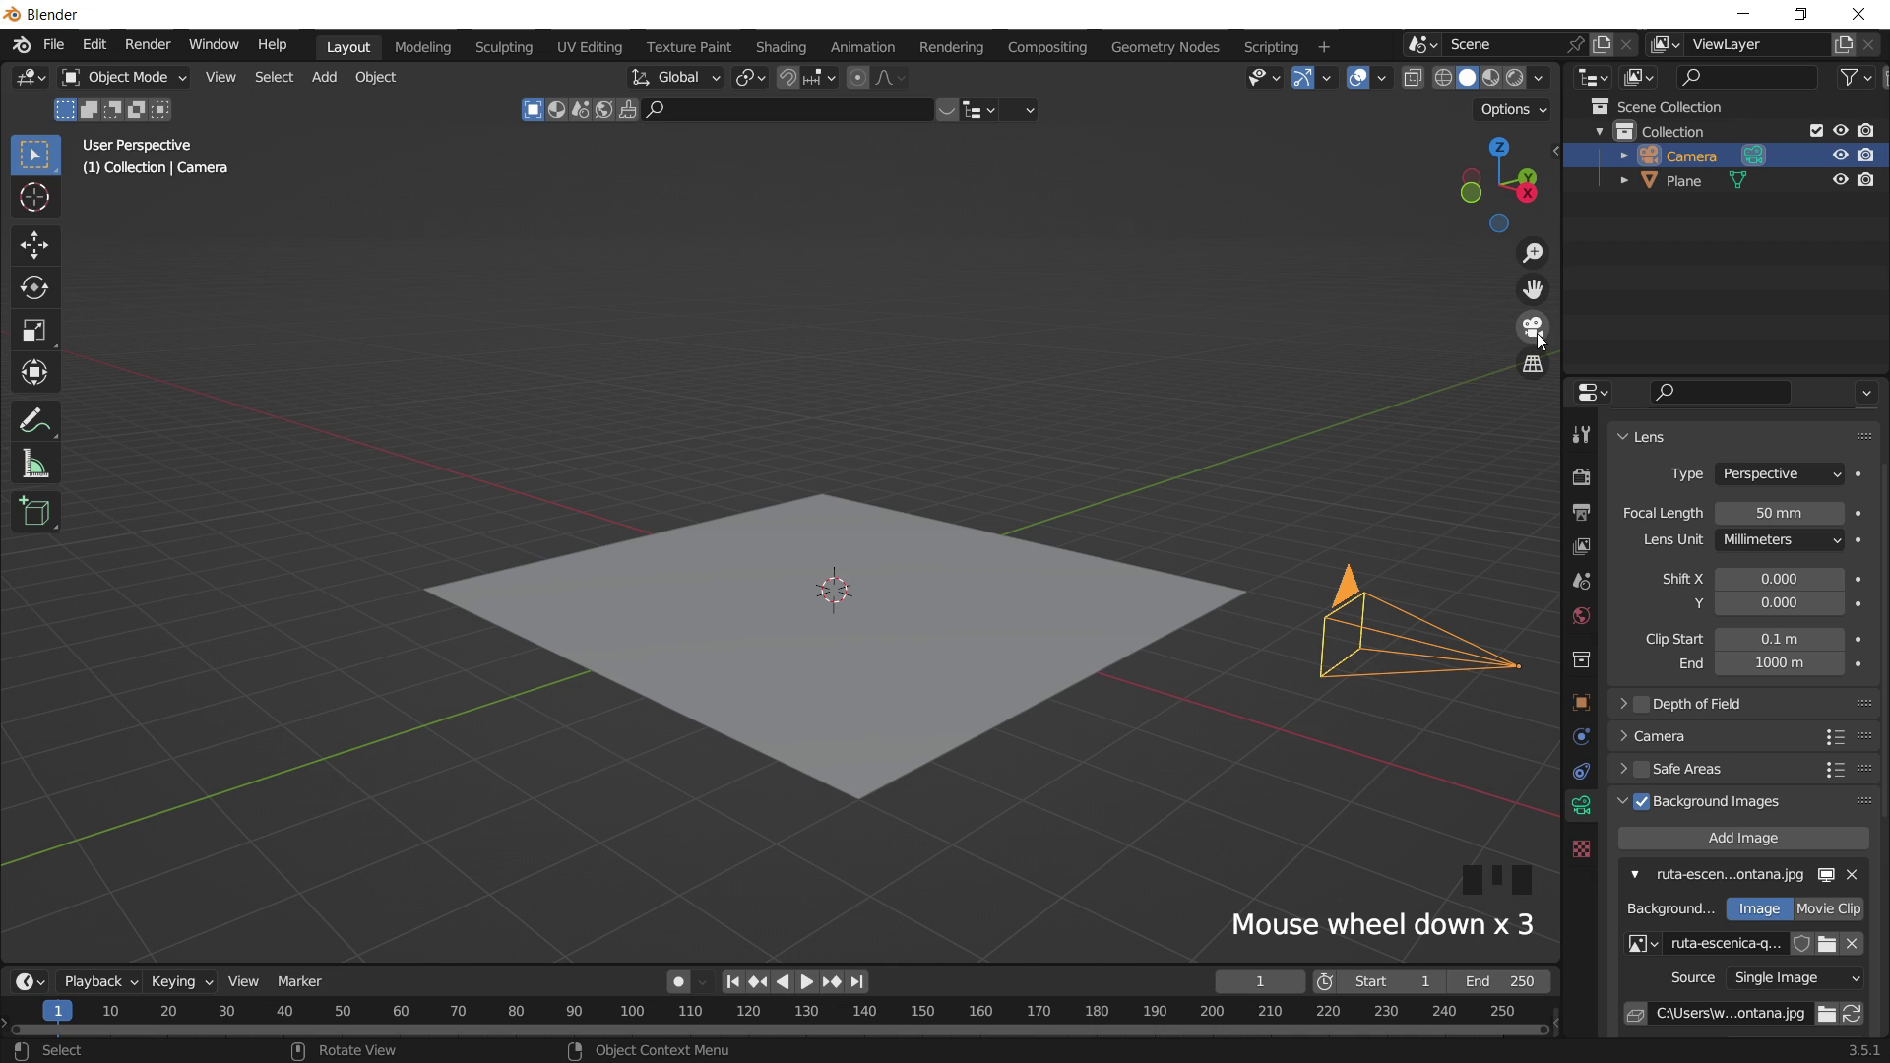
click(1537, 333)
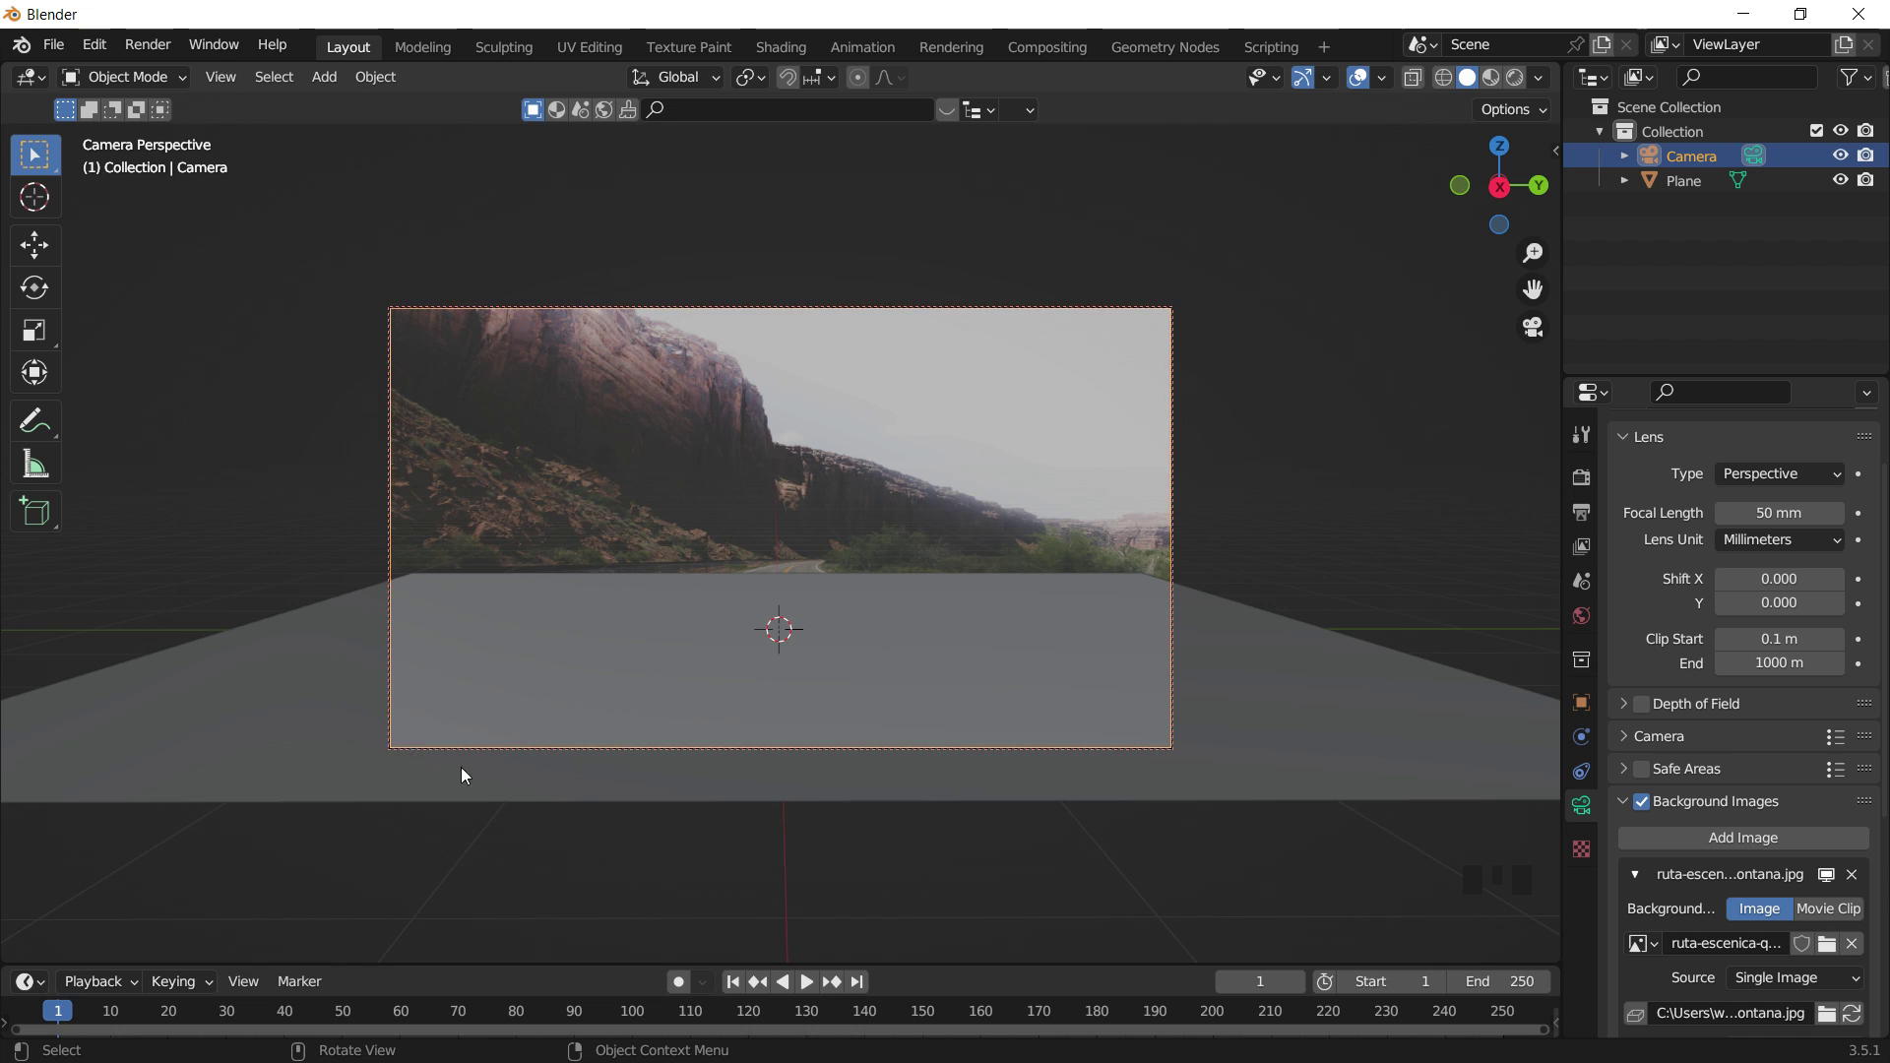
Turn the locked camera slightly with the plane selected, and review the Camera to View lock in the sidebar.
click(892, 679)
mouse_move(912, 553)
middle_down()
mouse_move(907, 597)
mouse_move(908, 569)
middle_up()
key(n)
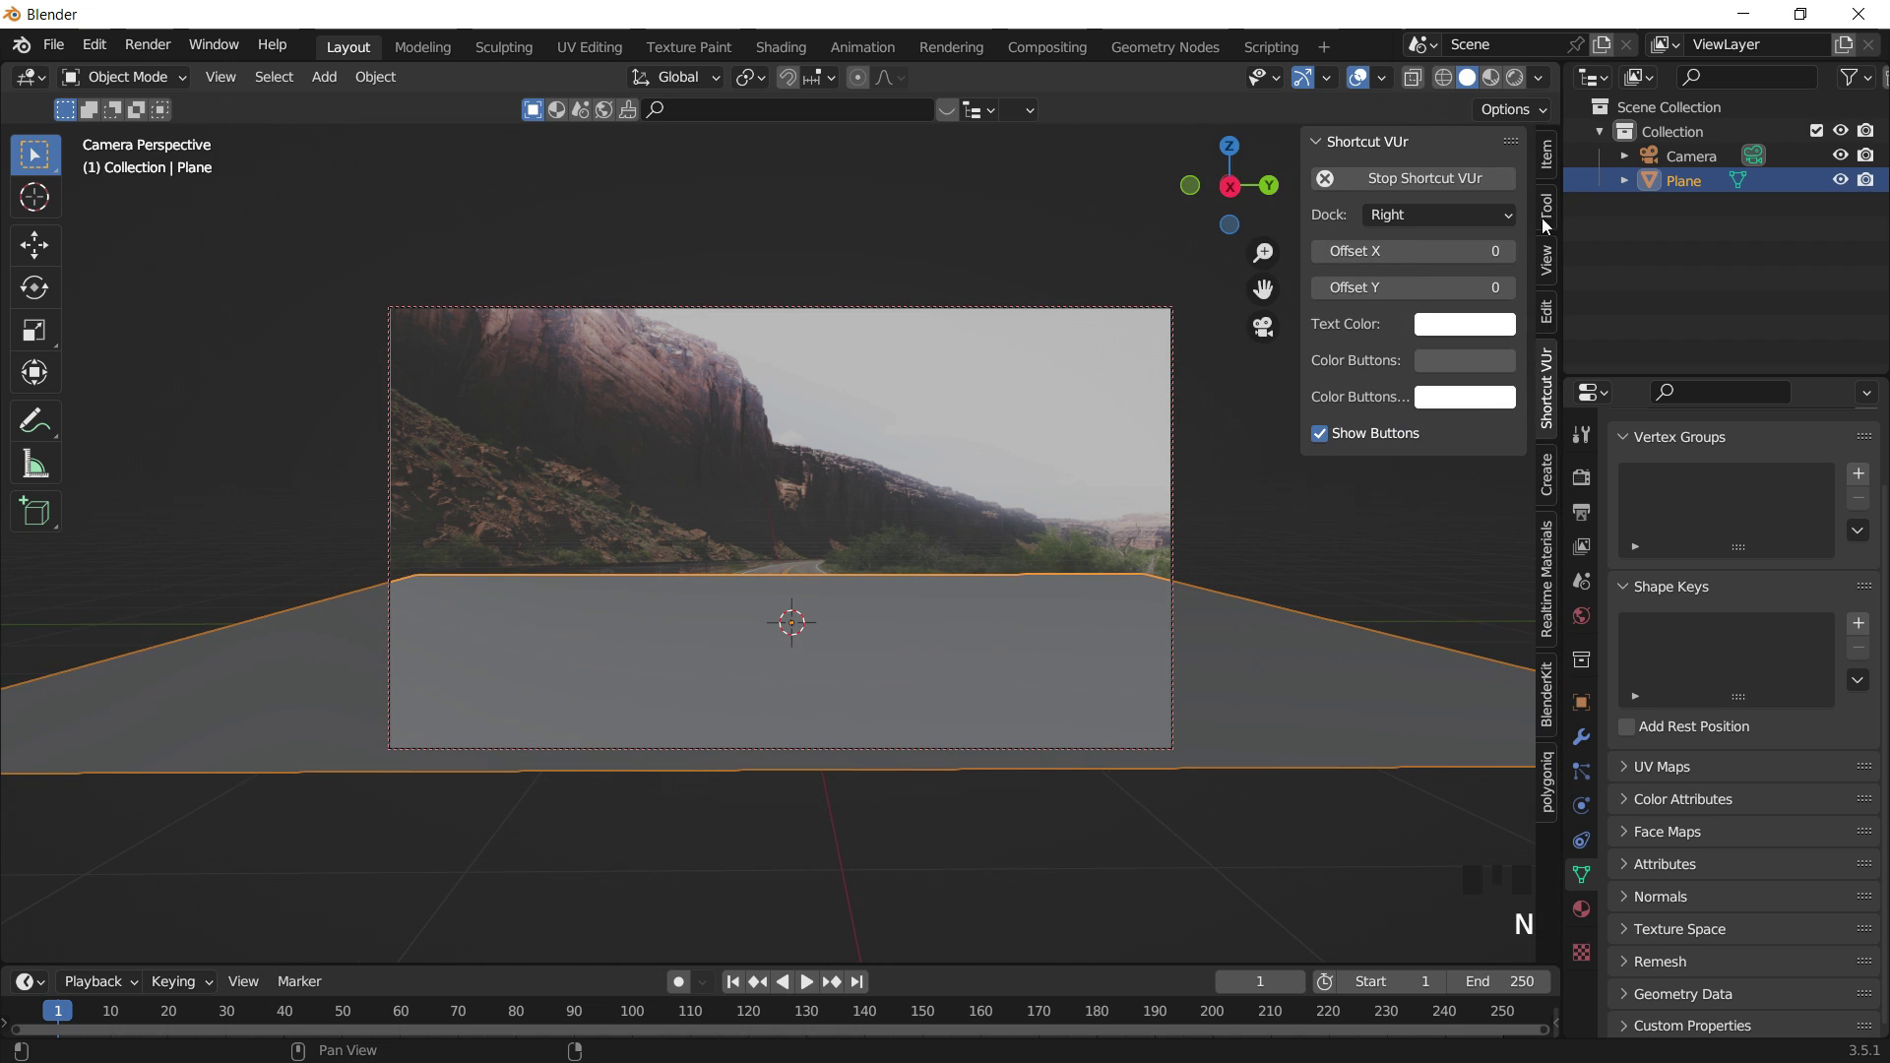
click(1547, 262)
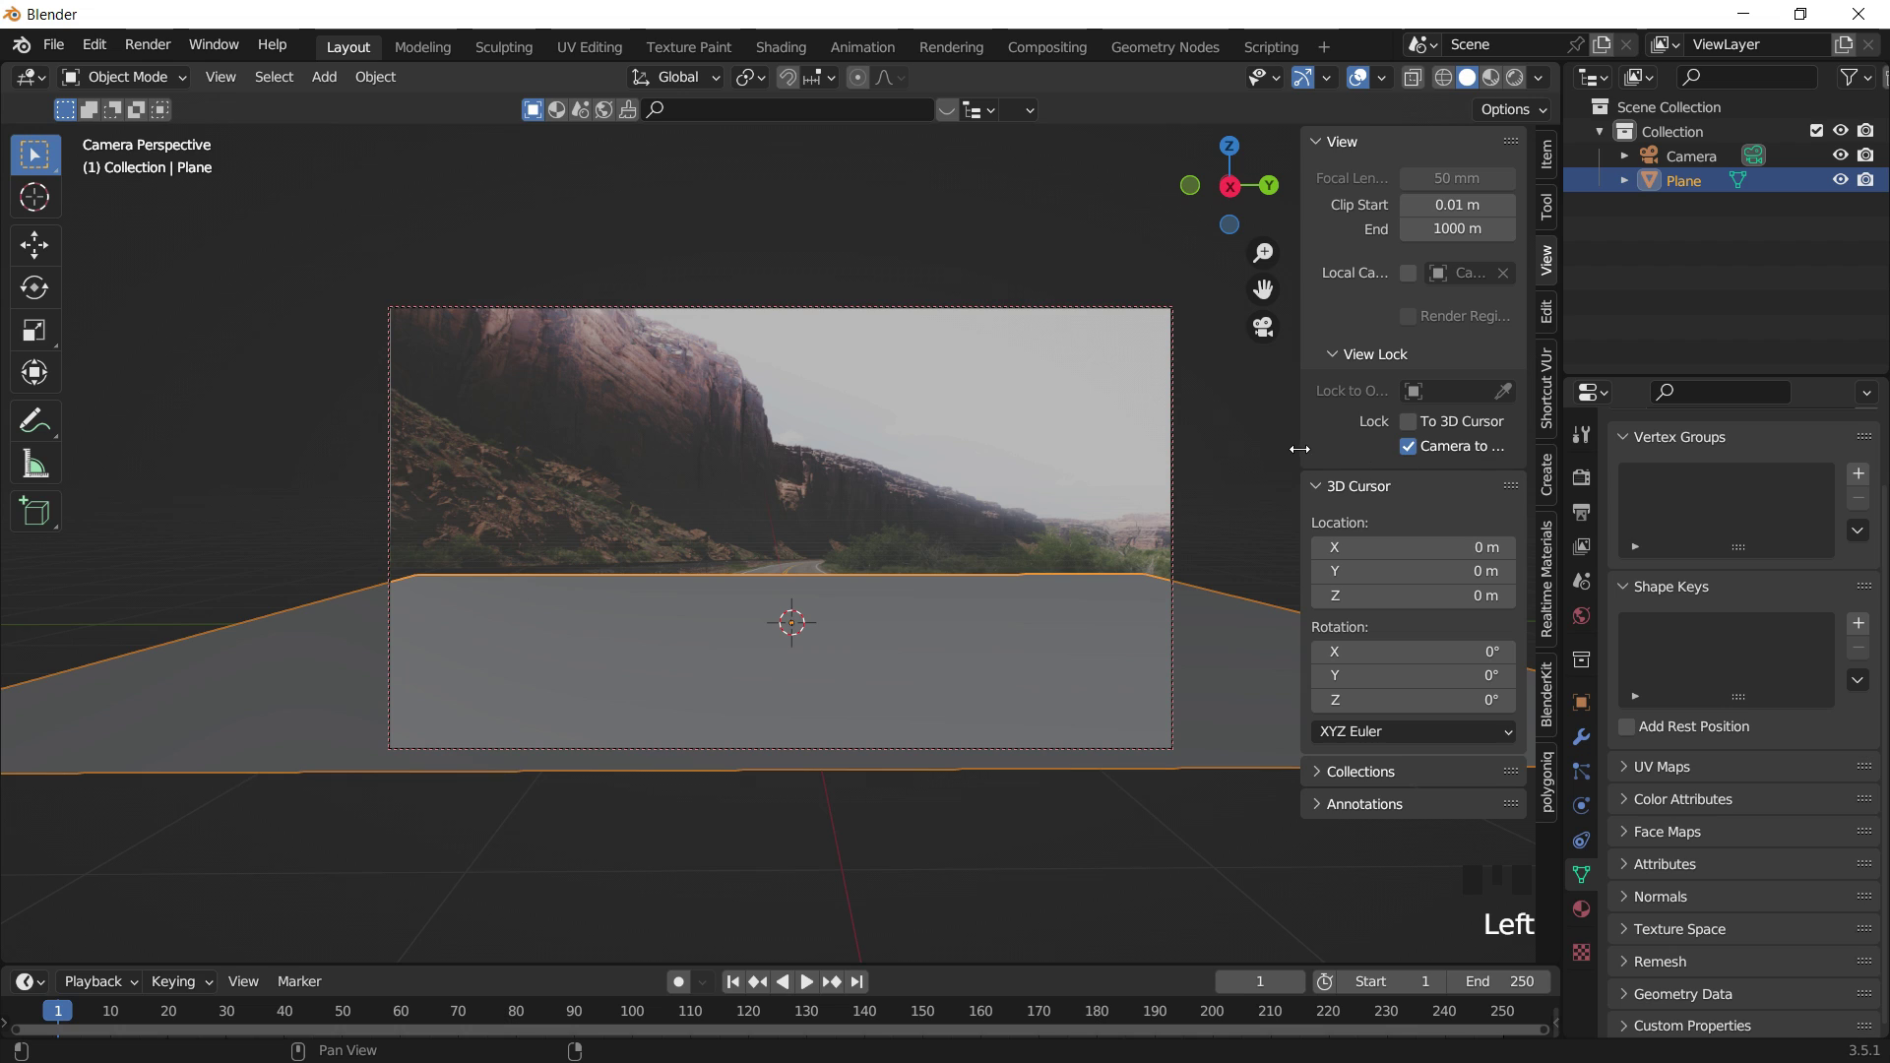
drag(1302, 448, 1215, 448)
key(n)
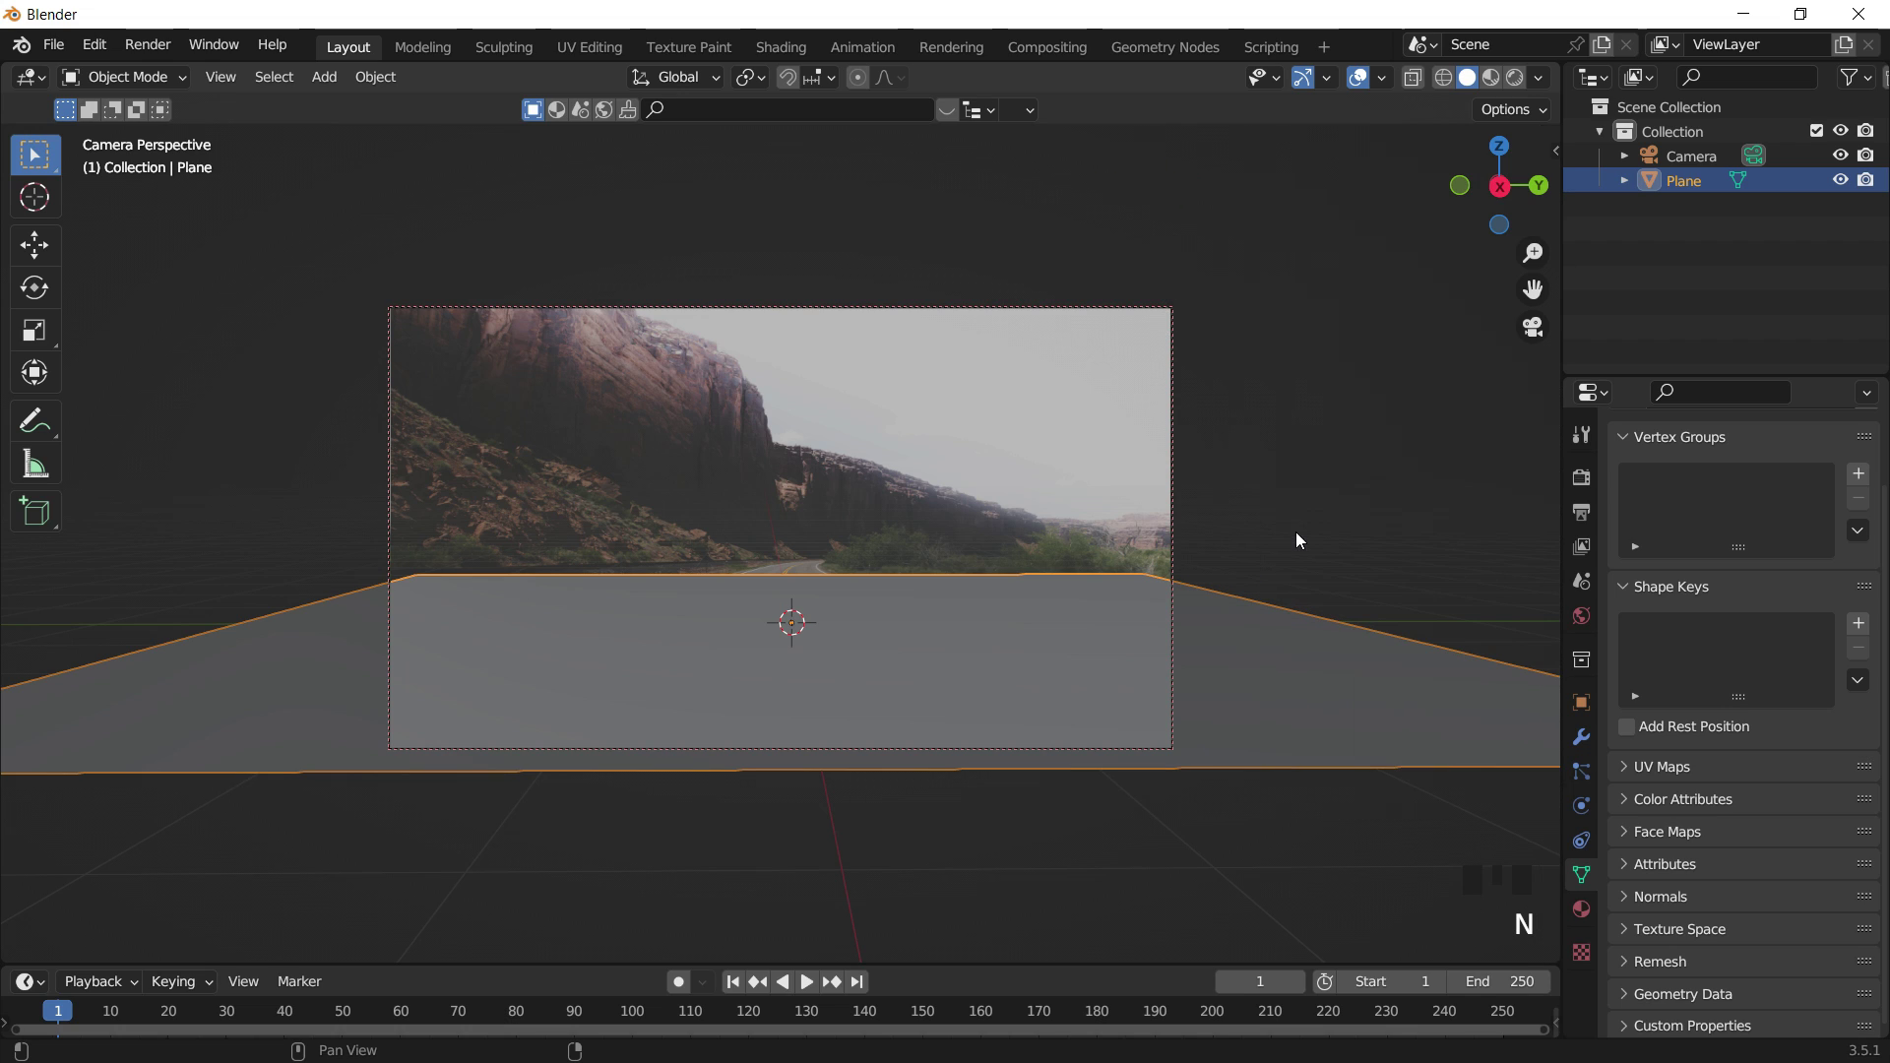
Add a UV sphere at the 3D cursor and scale it down to about 0.645.
click(841, 432)
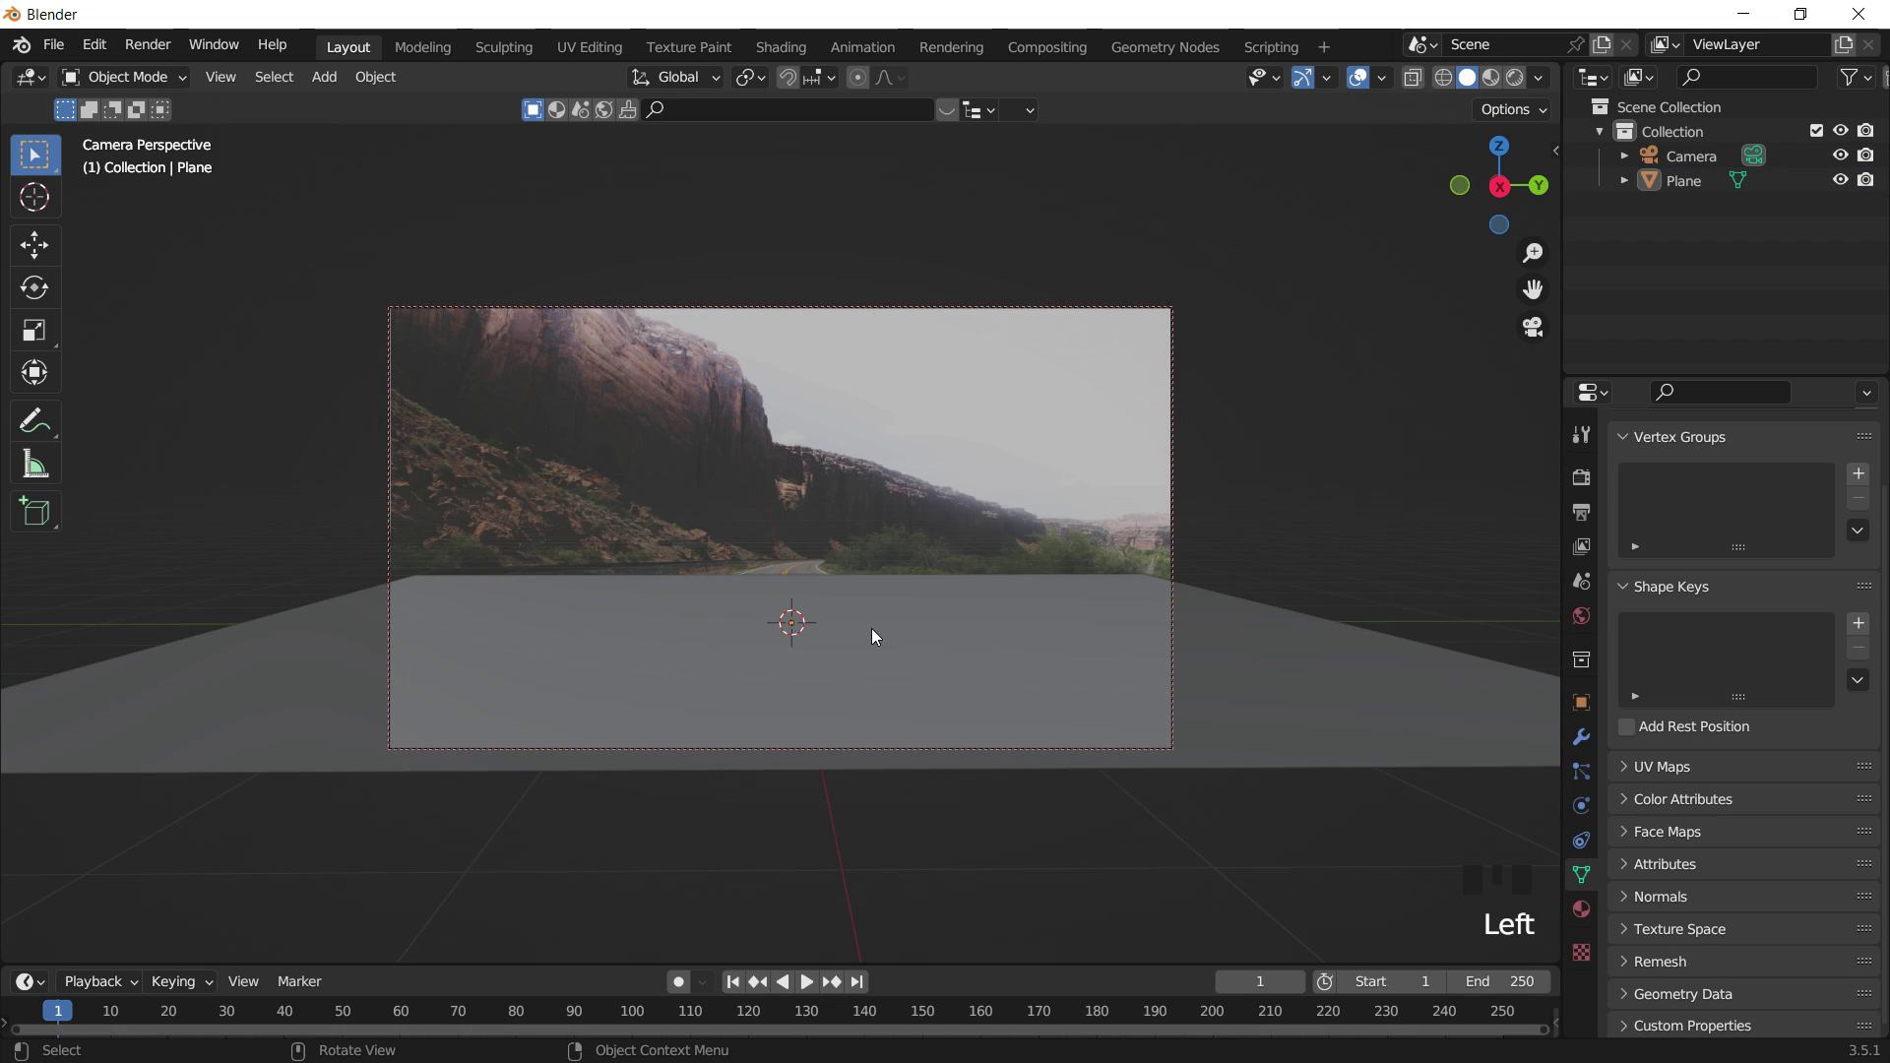
click(925, 593)
click(903, 495)
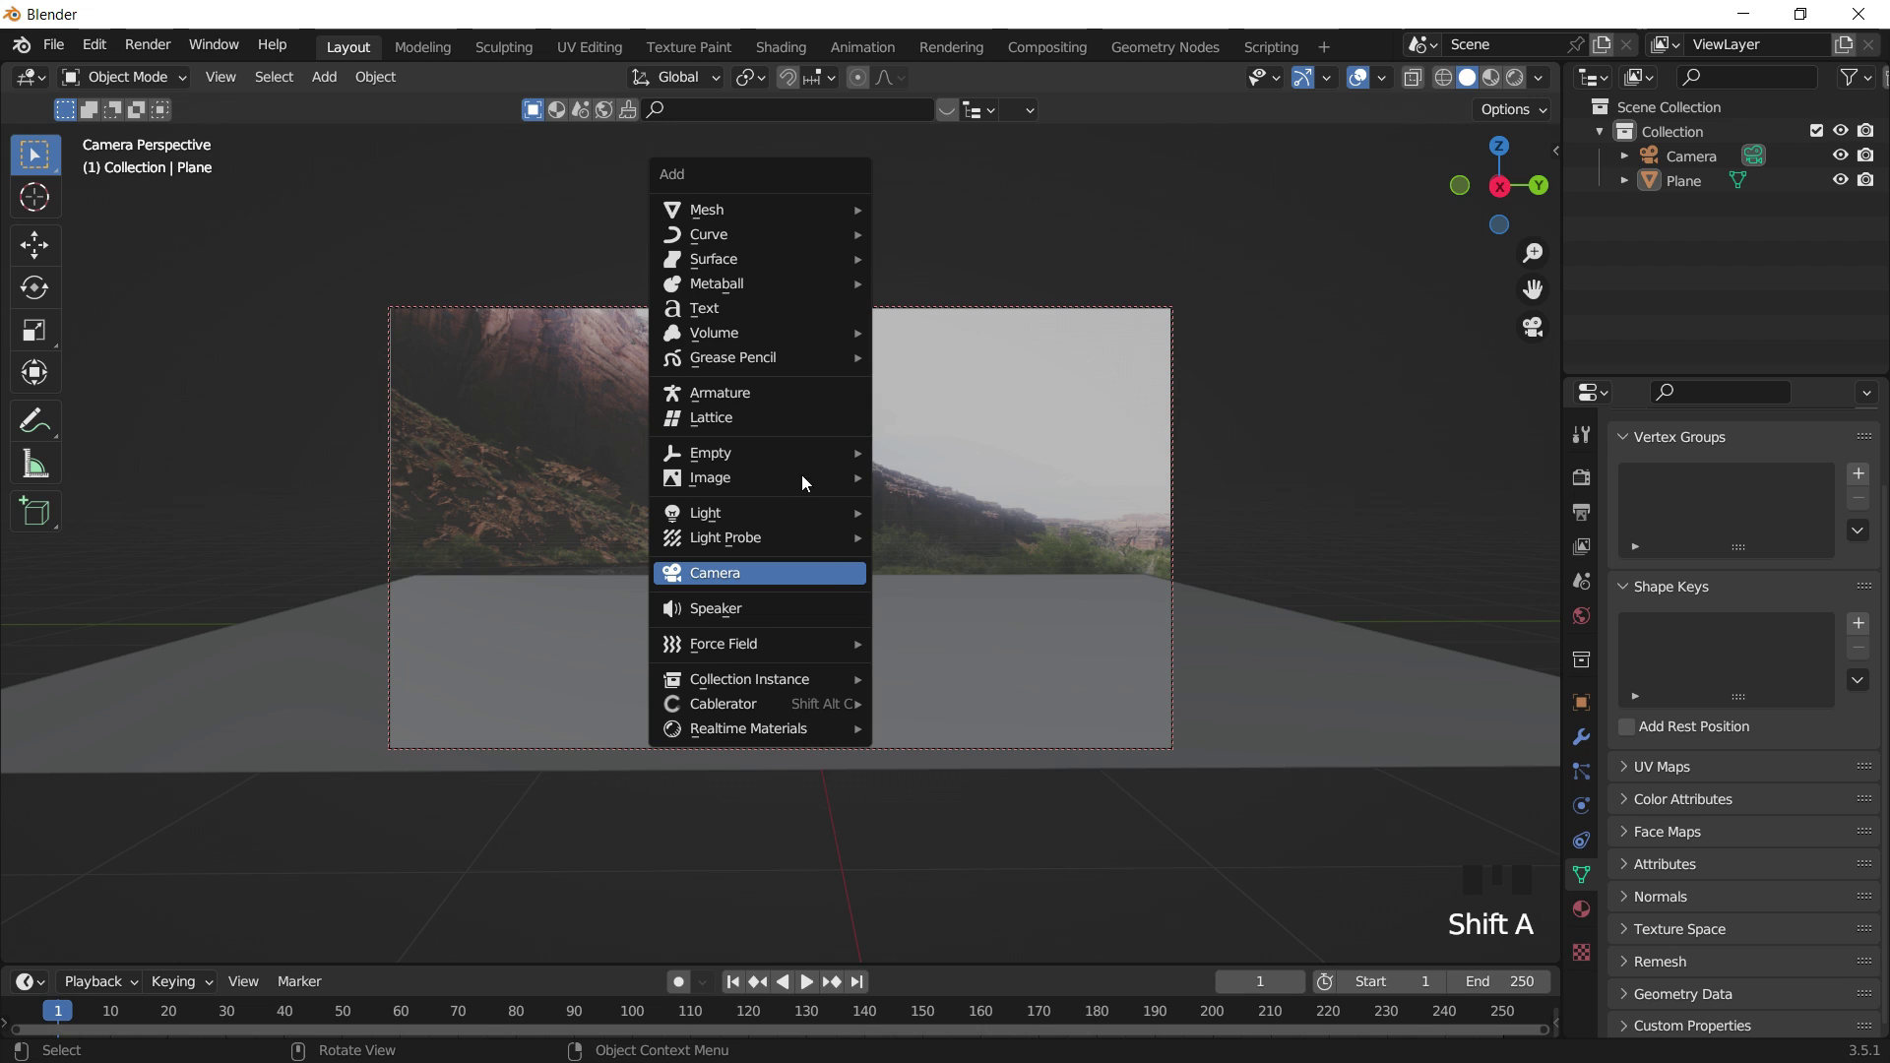
mouse_move(752, 210)
click(998, 283)
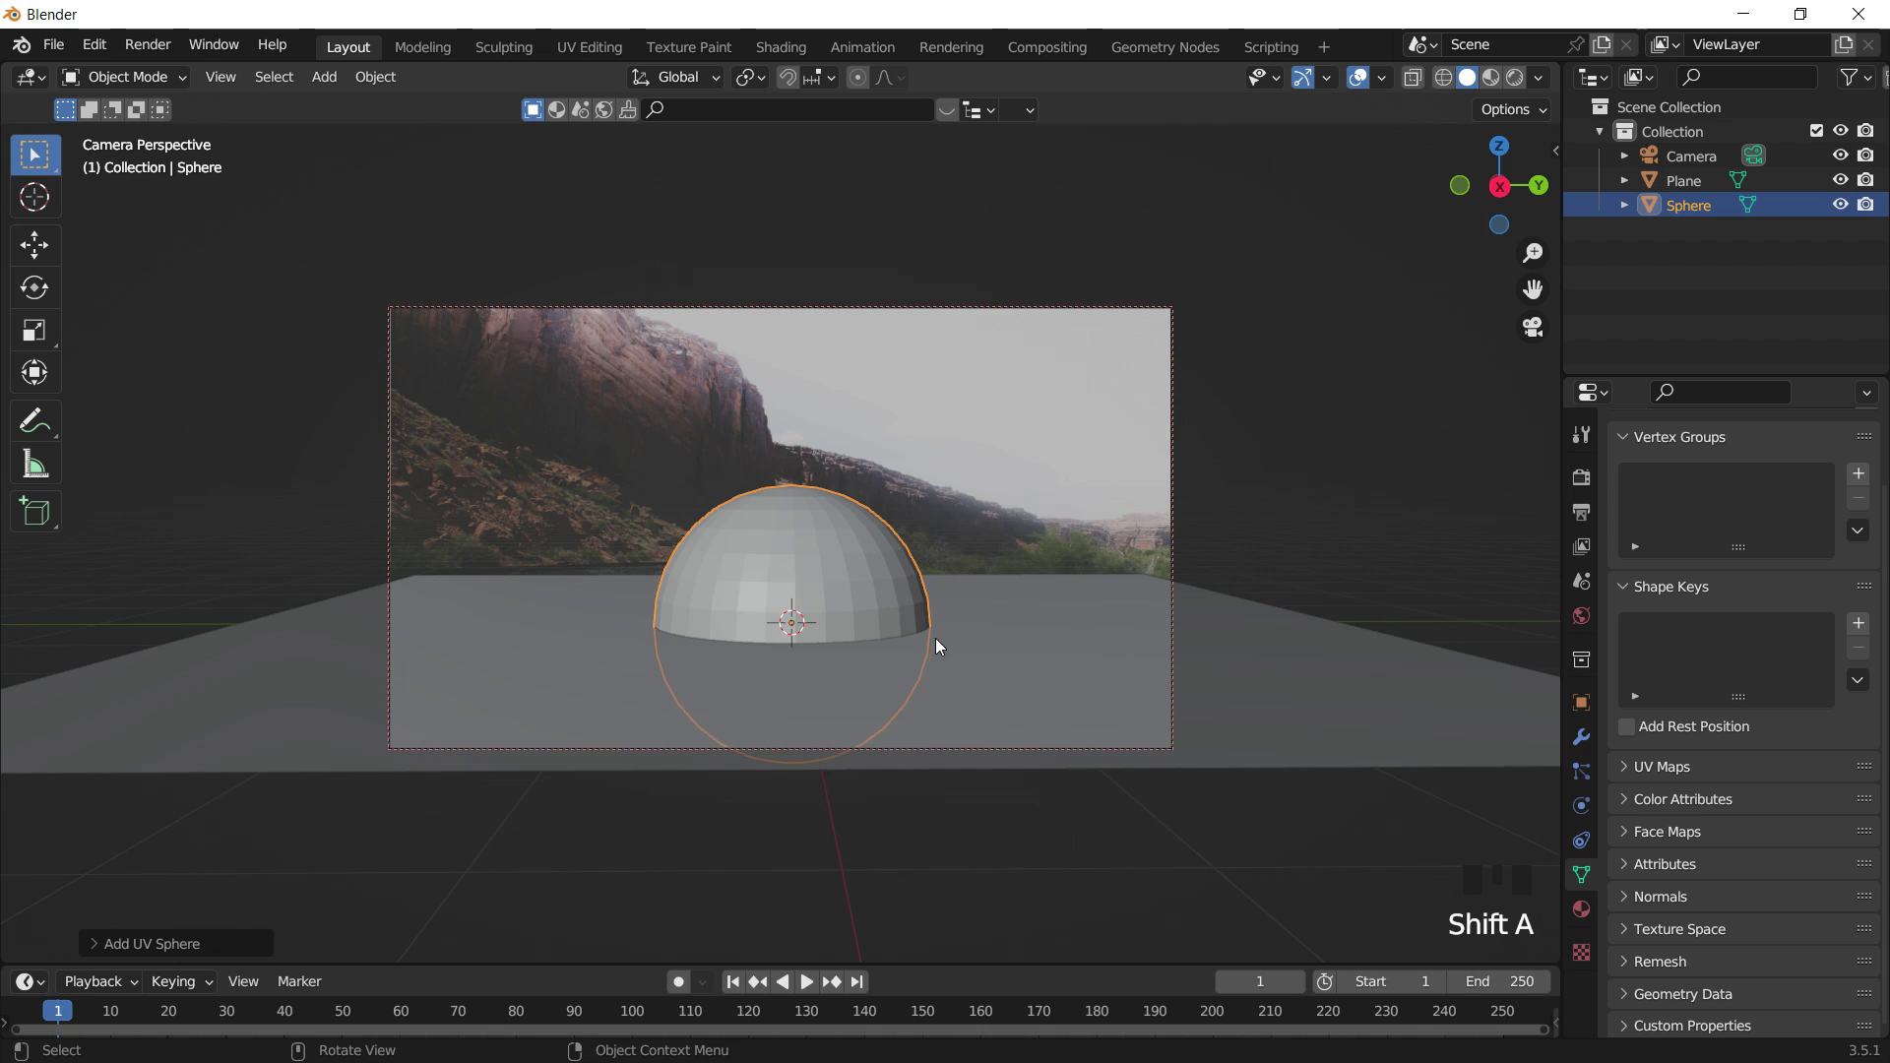
key(s)
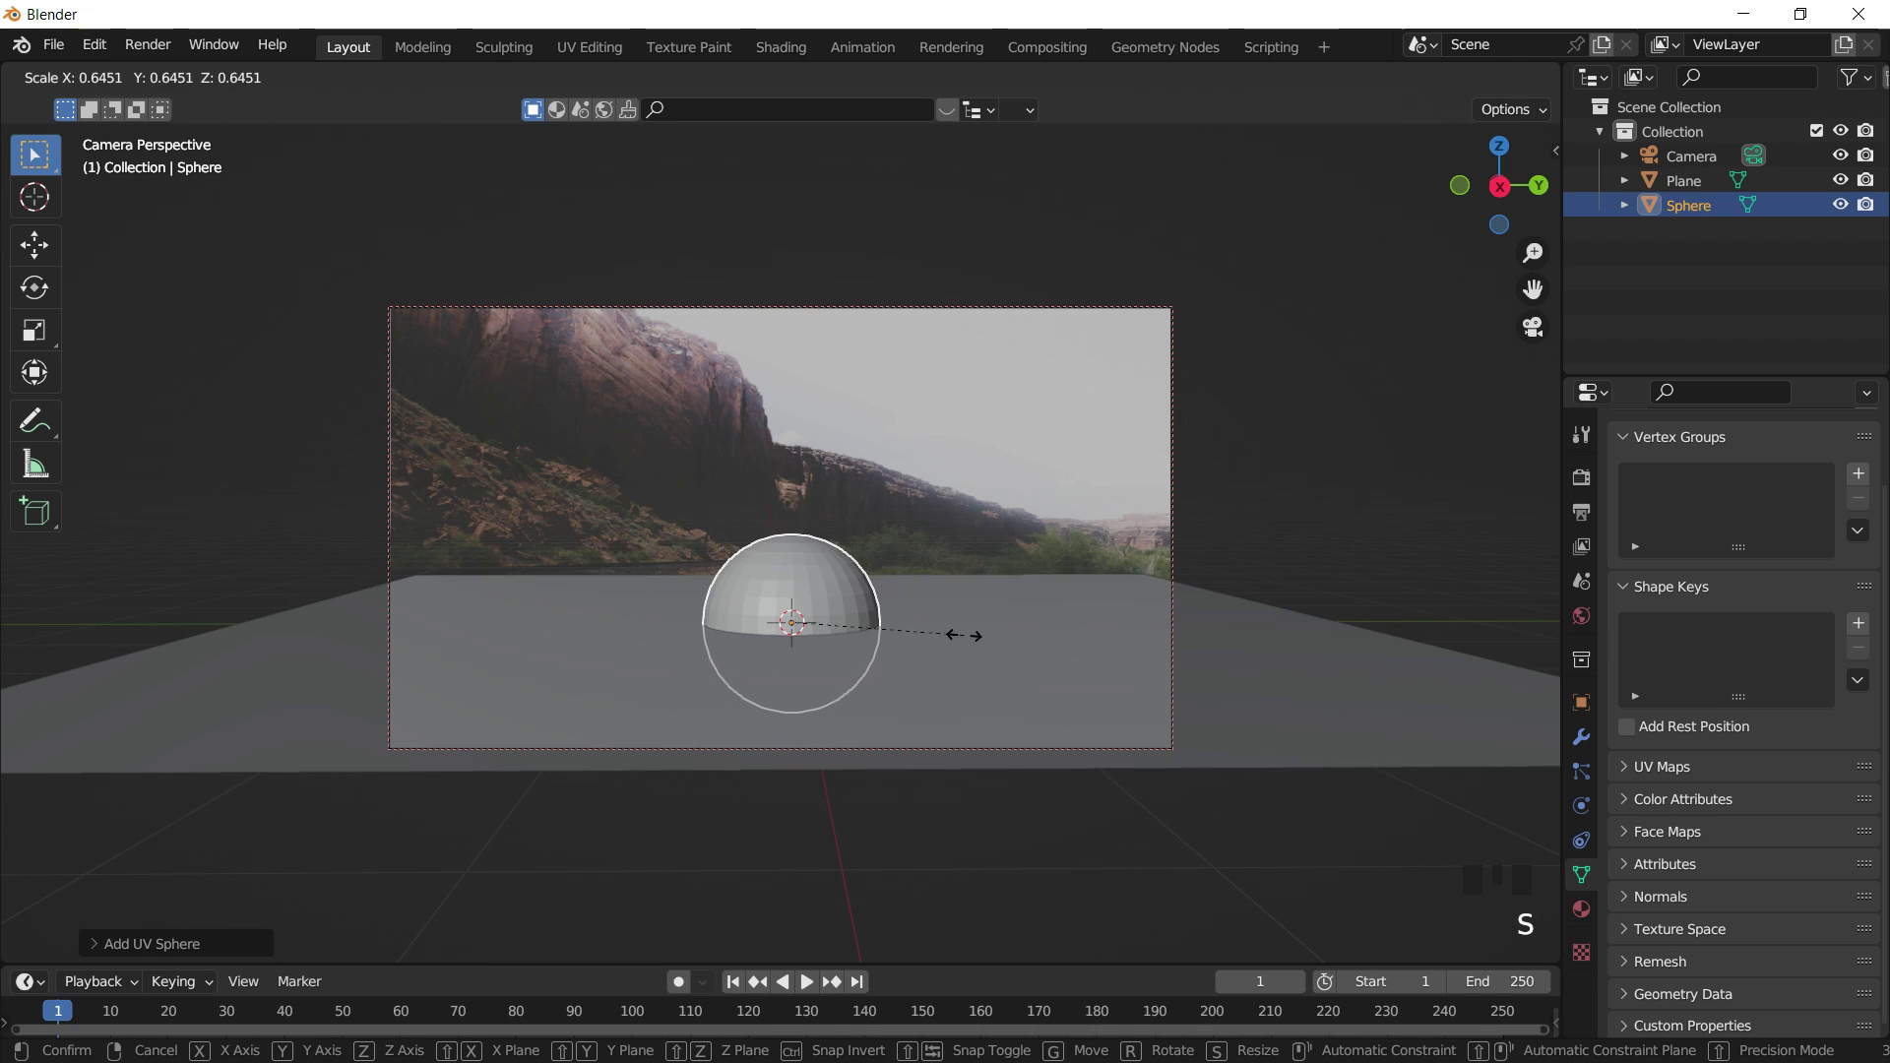
click(962, 633)
Raise the sphere along the Z axis so it sits above the plane, and deselect it.
key(g)
key(z)
click(970, 530)
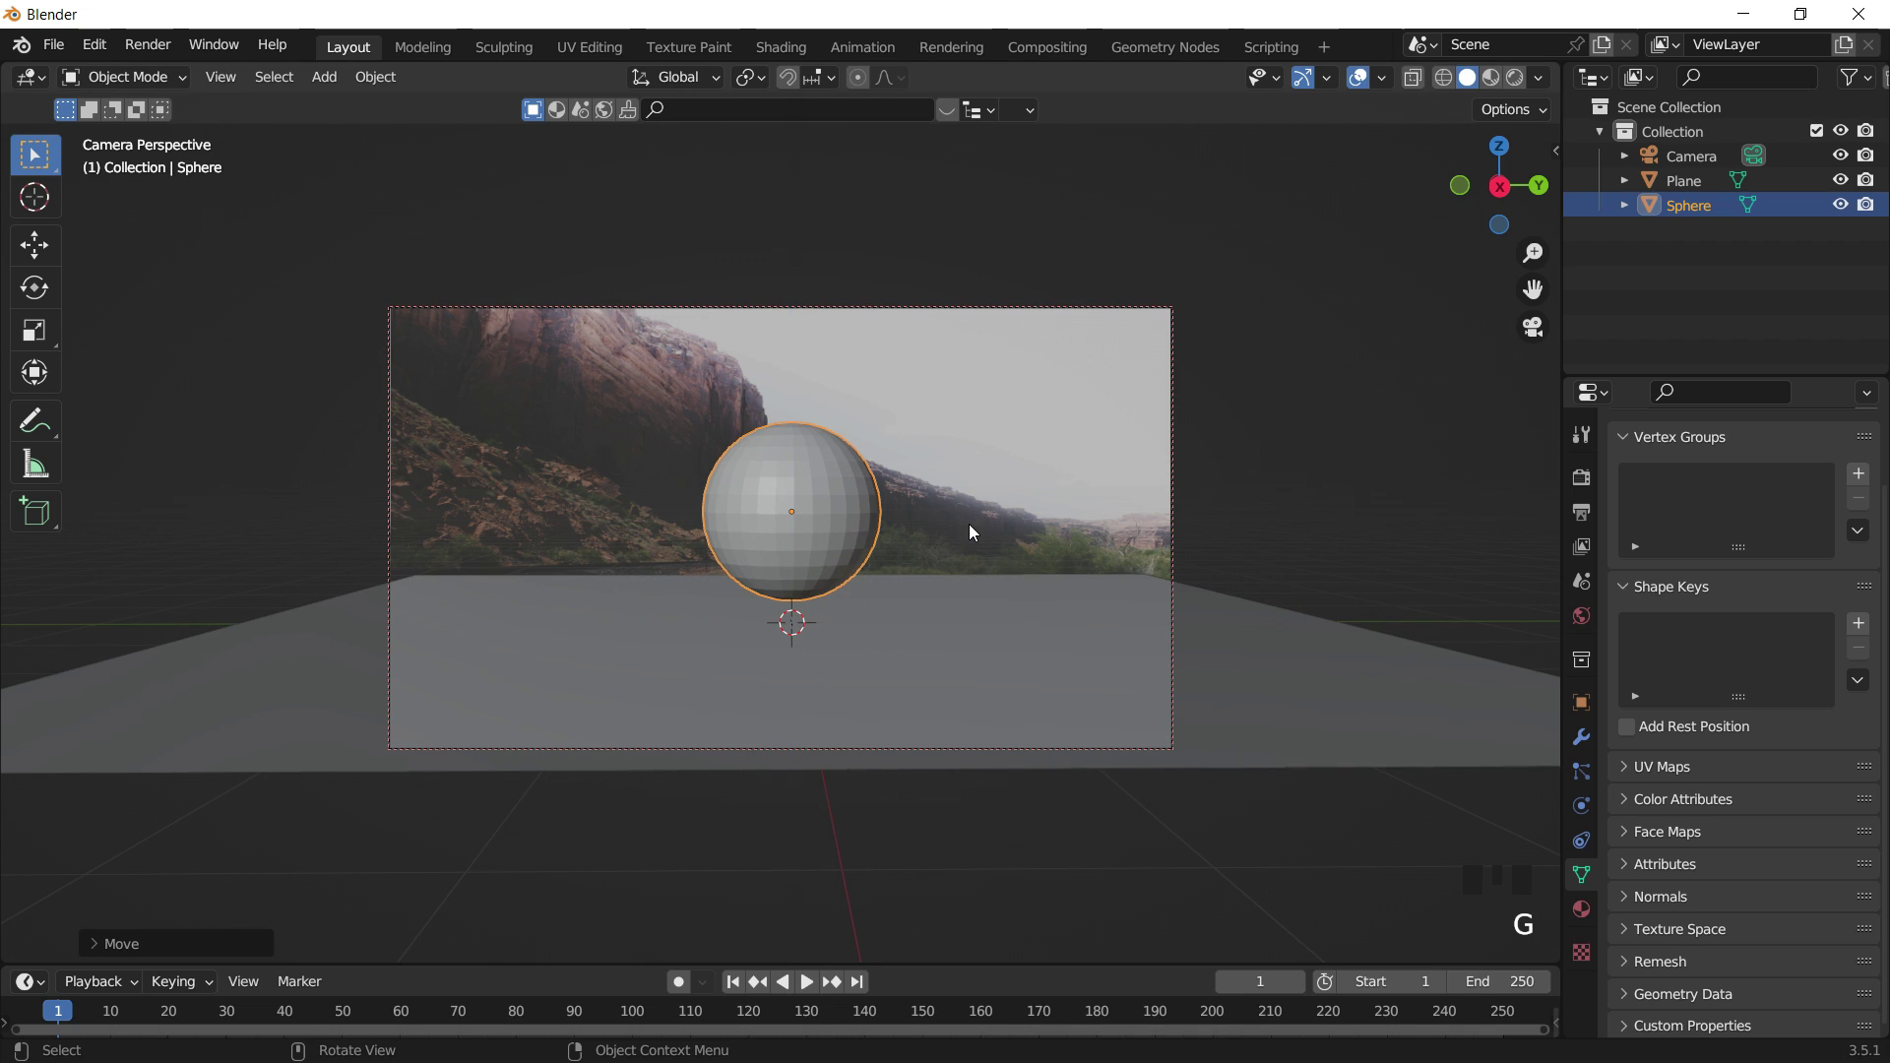
click(869, 414)
click(837, 548)
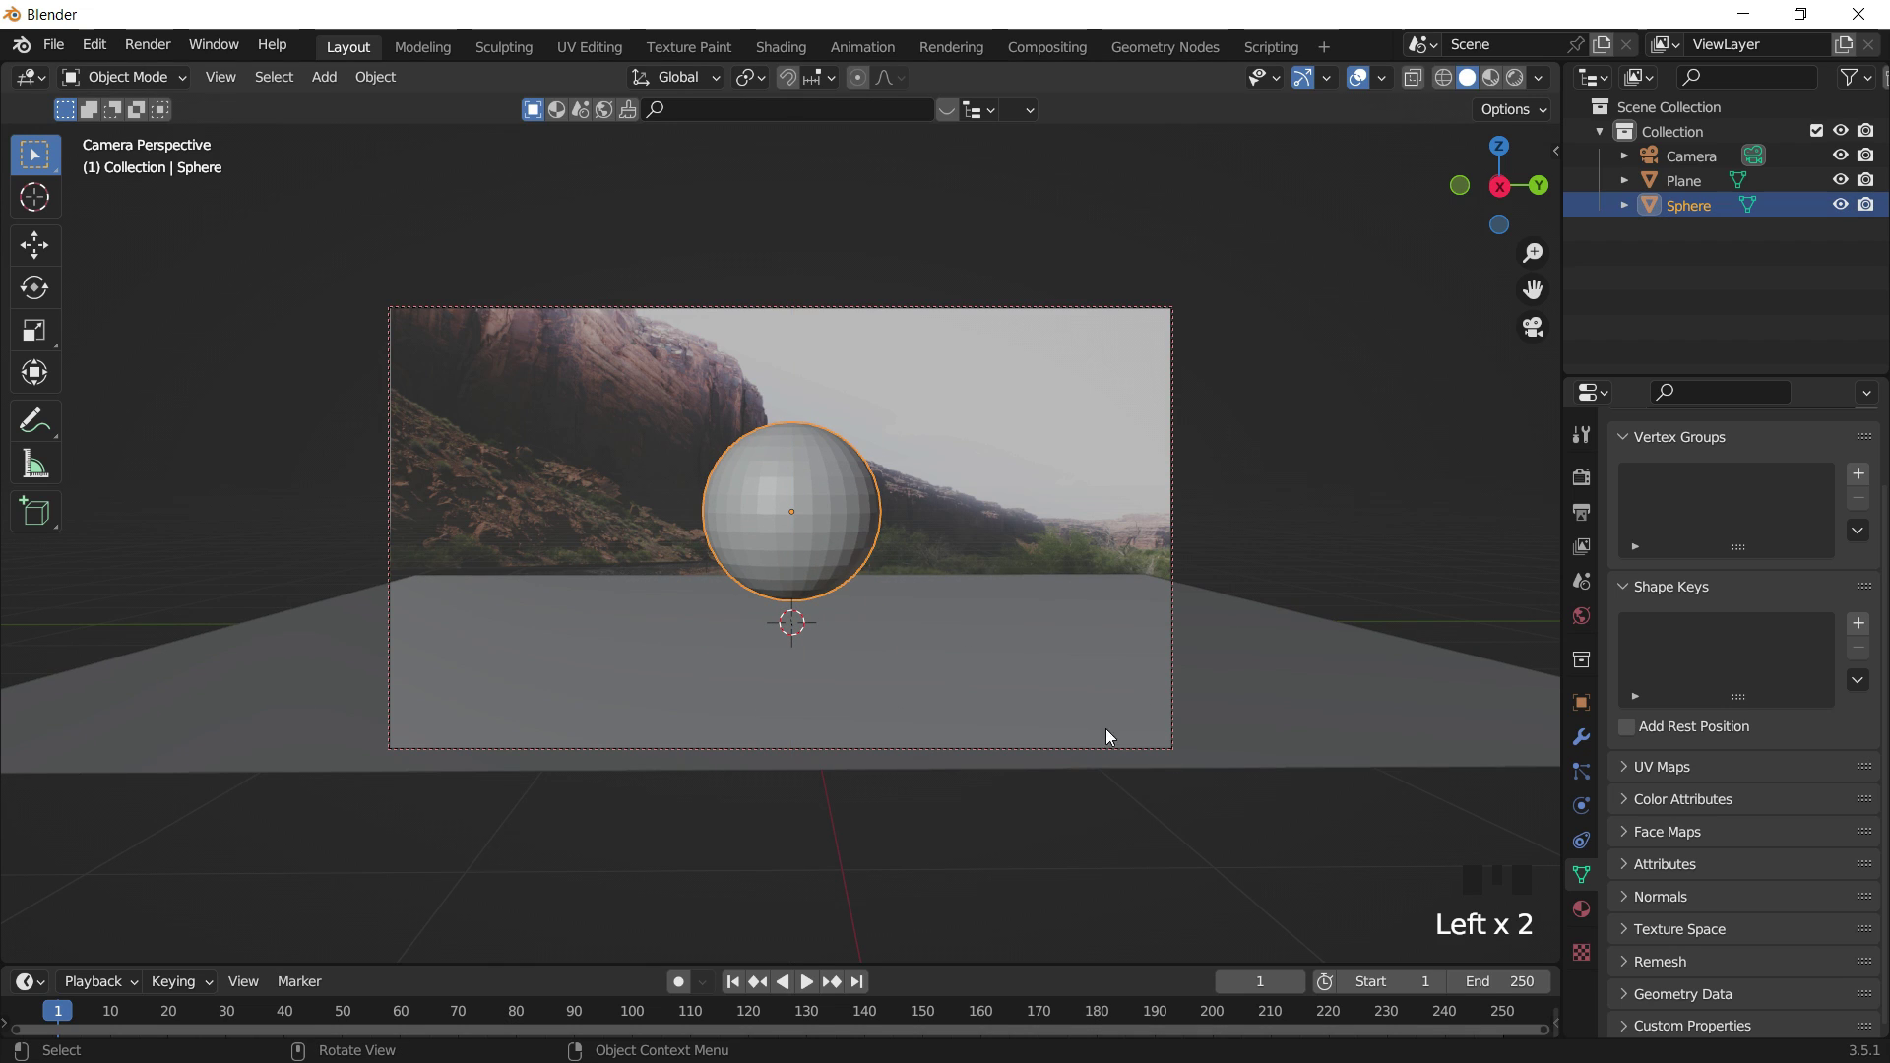
click(1072, 542)
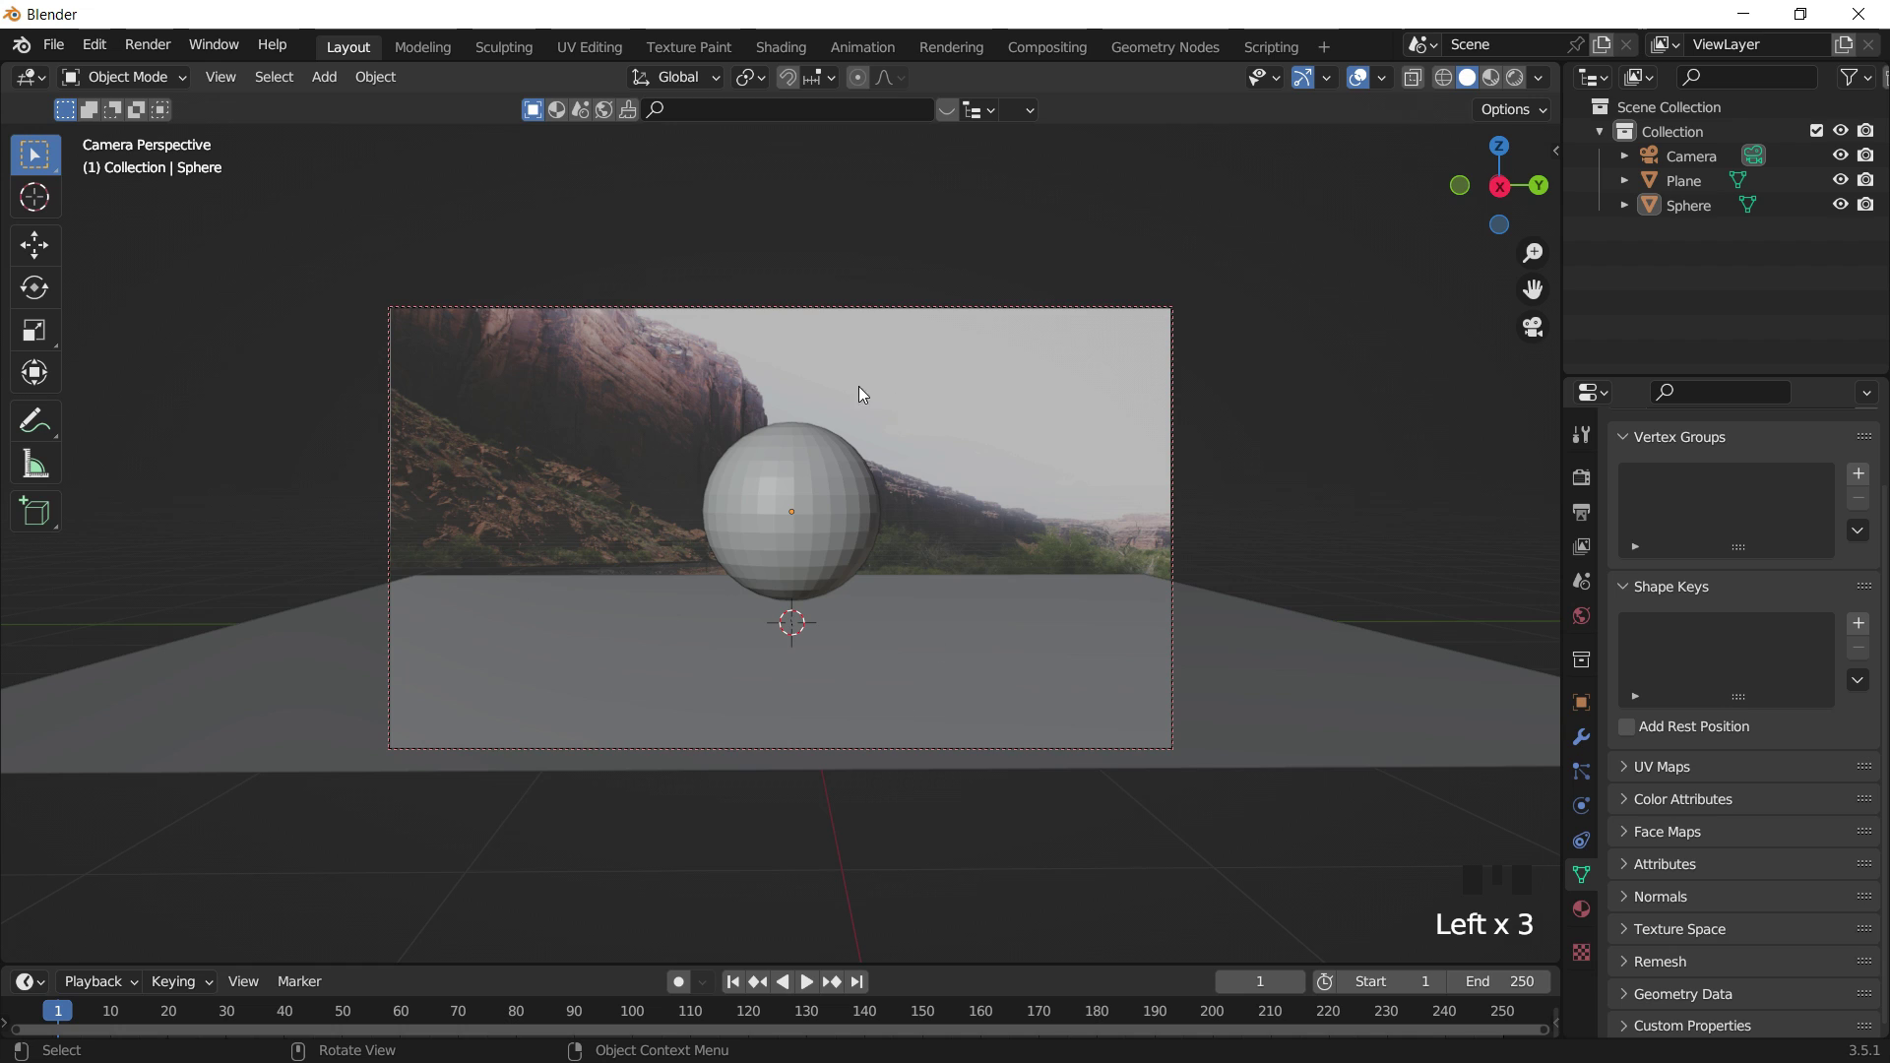
Examine the Eevee render settings and the plane's object Visibility options for the available masks.
click(1581, 476)
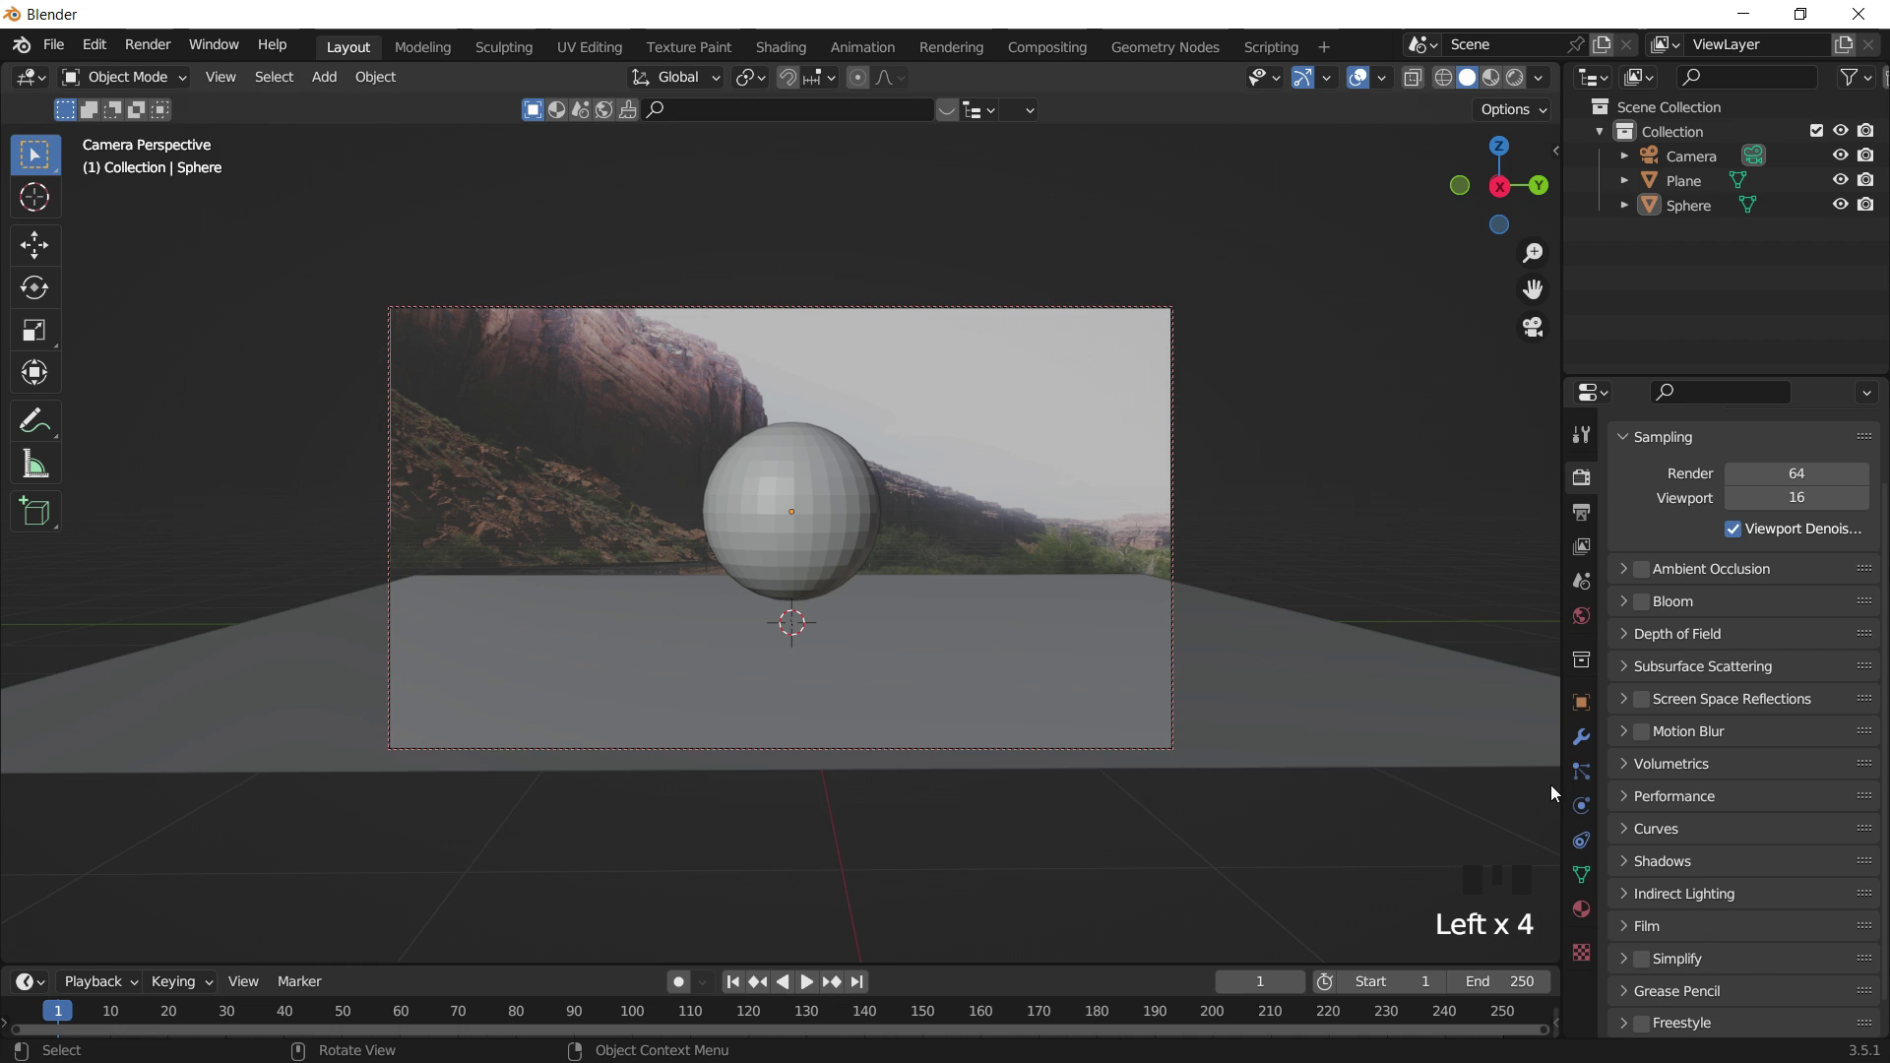
scroll(1697, 781, up, 3)
click(1106, 663)
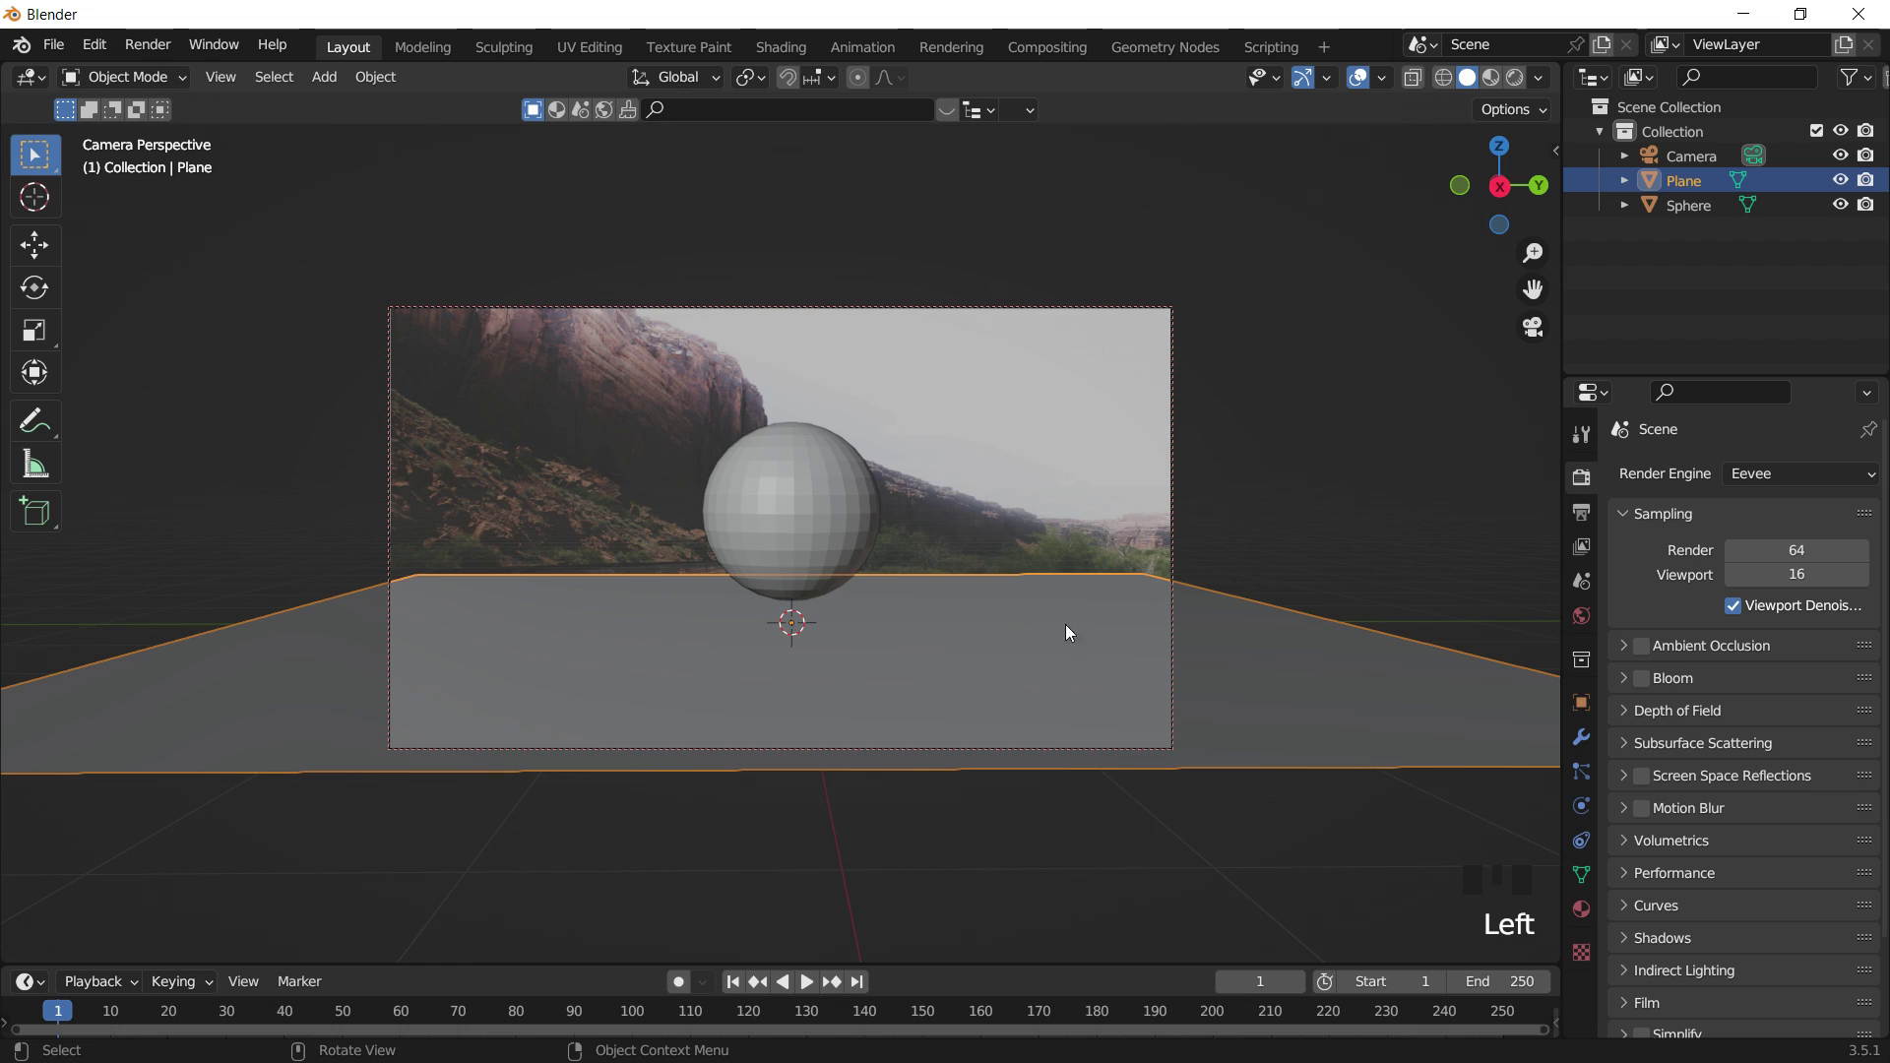
click(1586, 709)
scroll(1748, 813, down, 4)
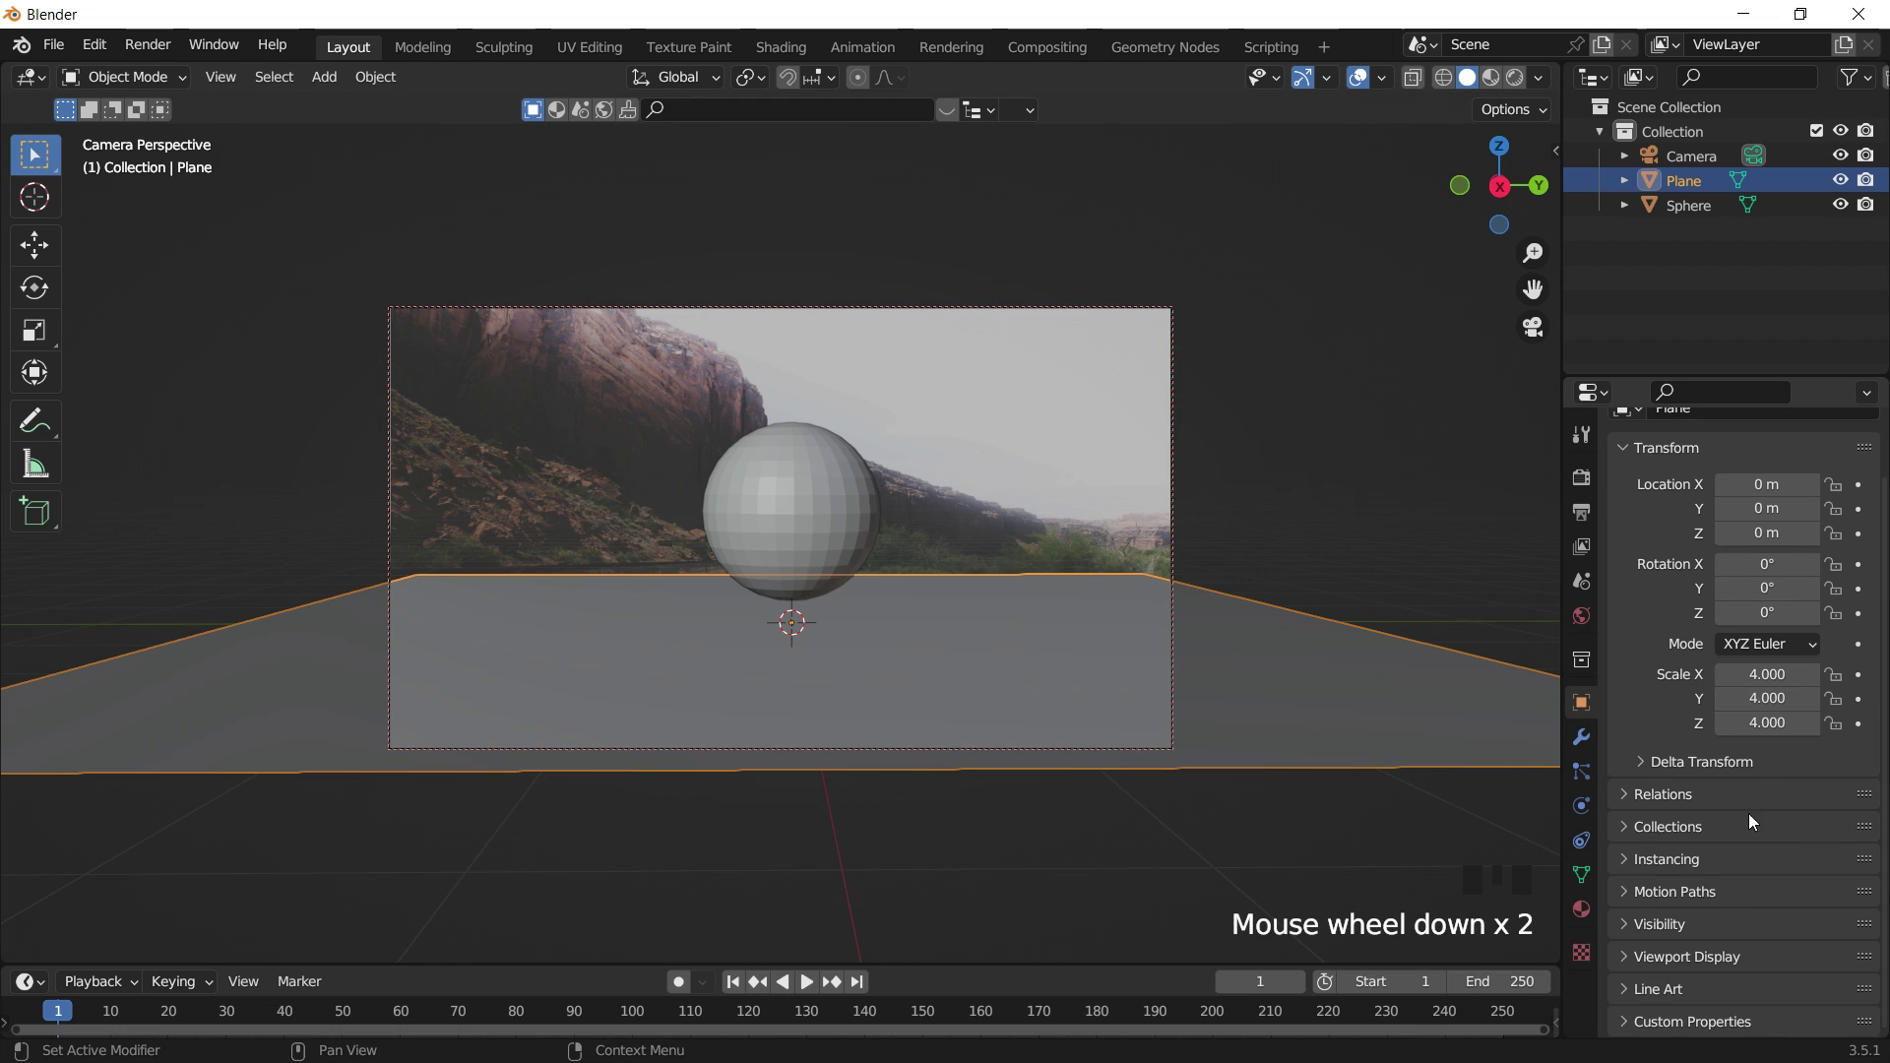
scroll(1674, 919, down, 1)
click(1630, 923)
scroll(1713, 846, down, 6)
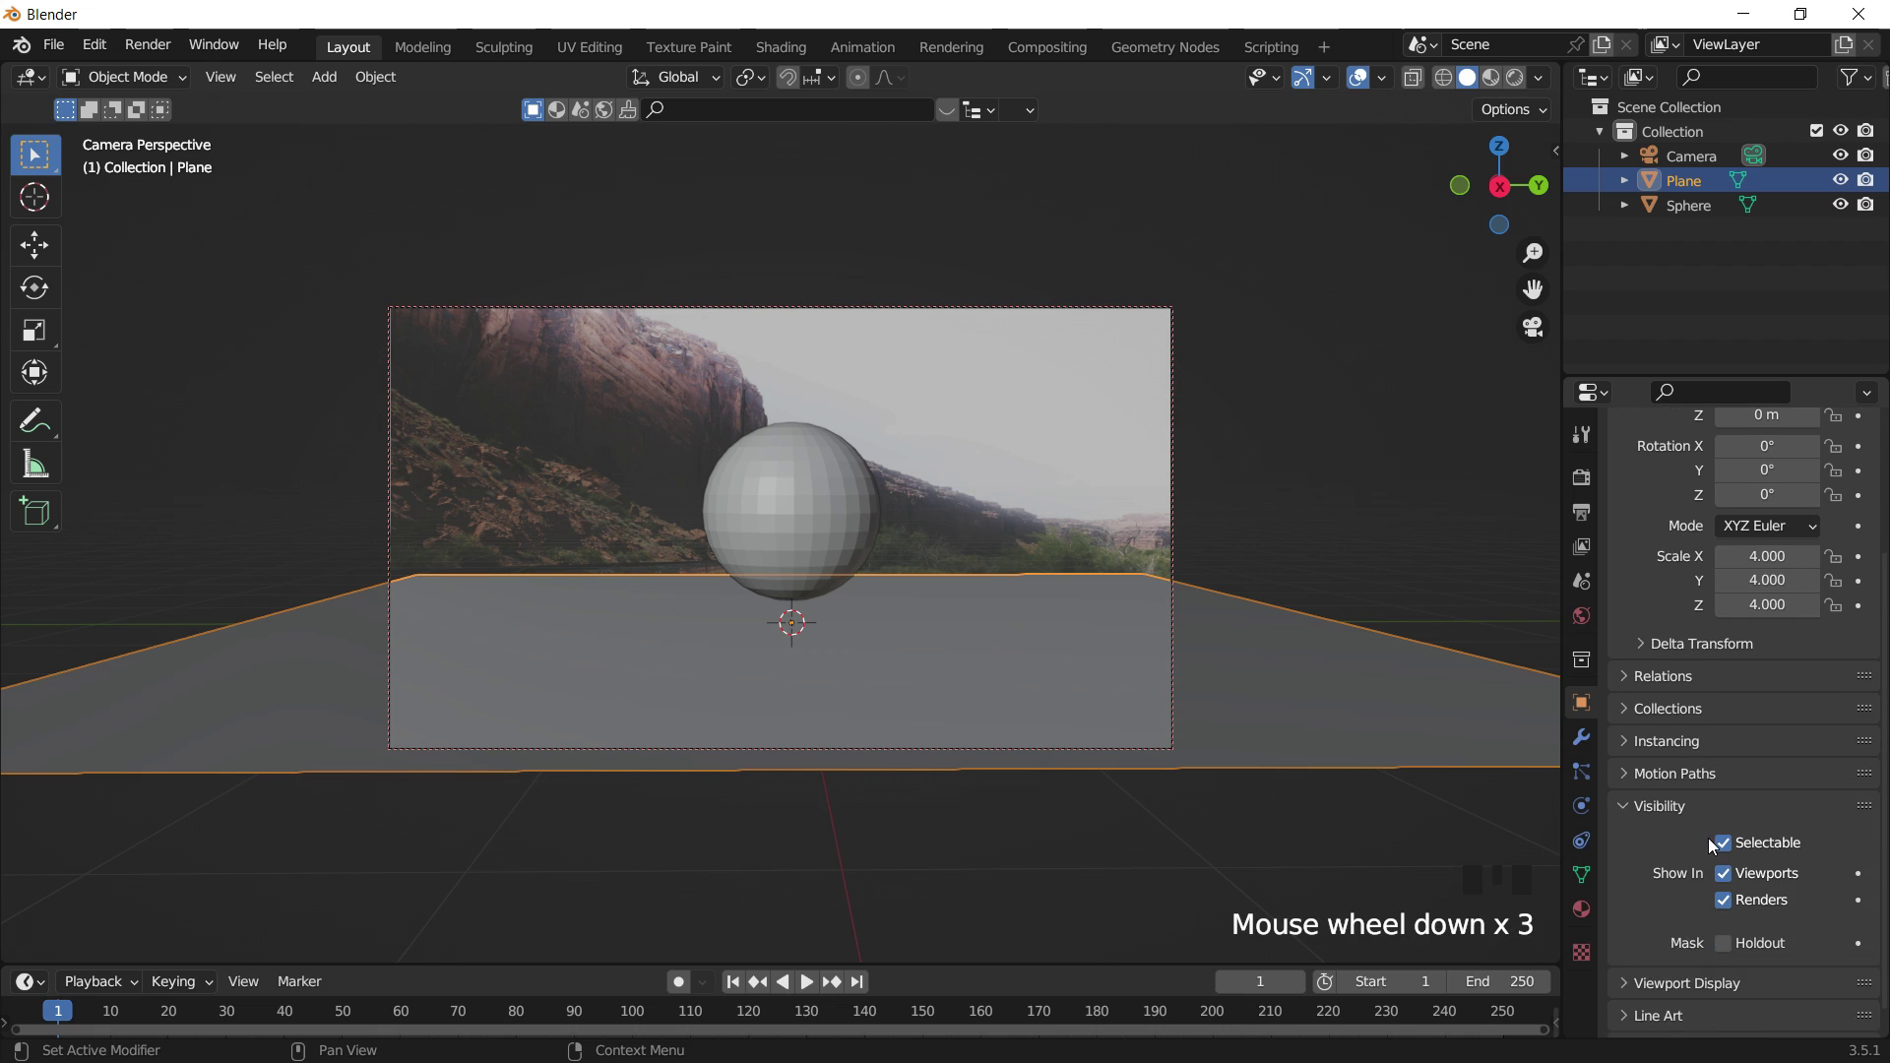
scroll(1715, 569, up, 8)
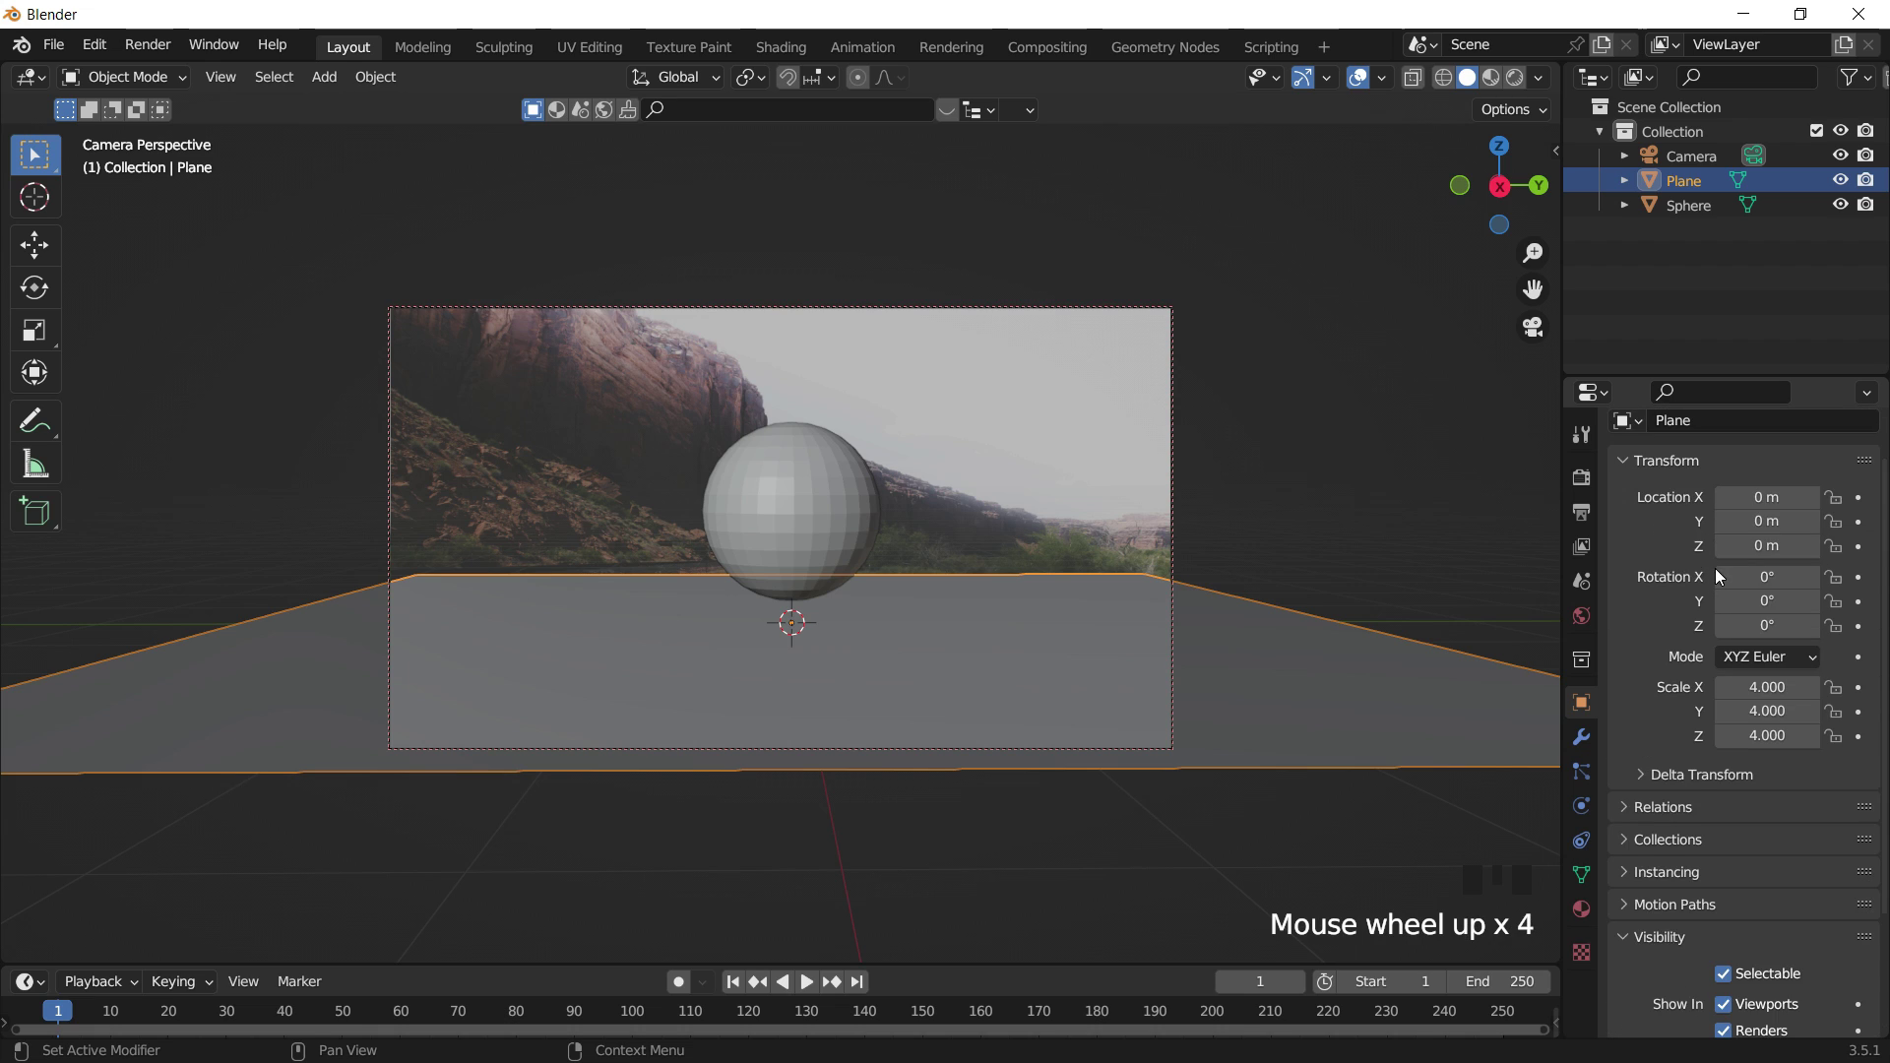
Set the scene's render engine to Cycles and look through its render settings.
click(1581, 477)
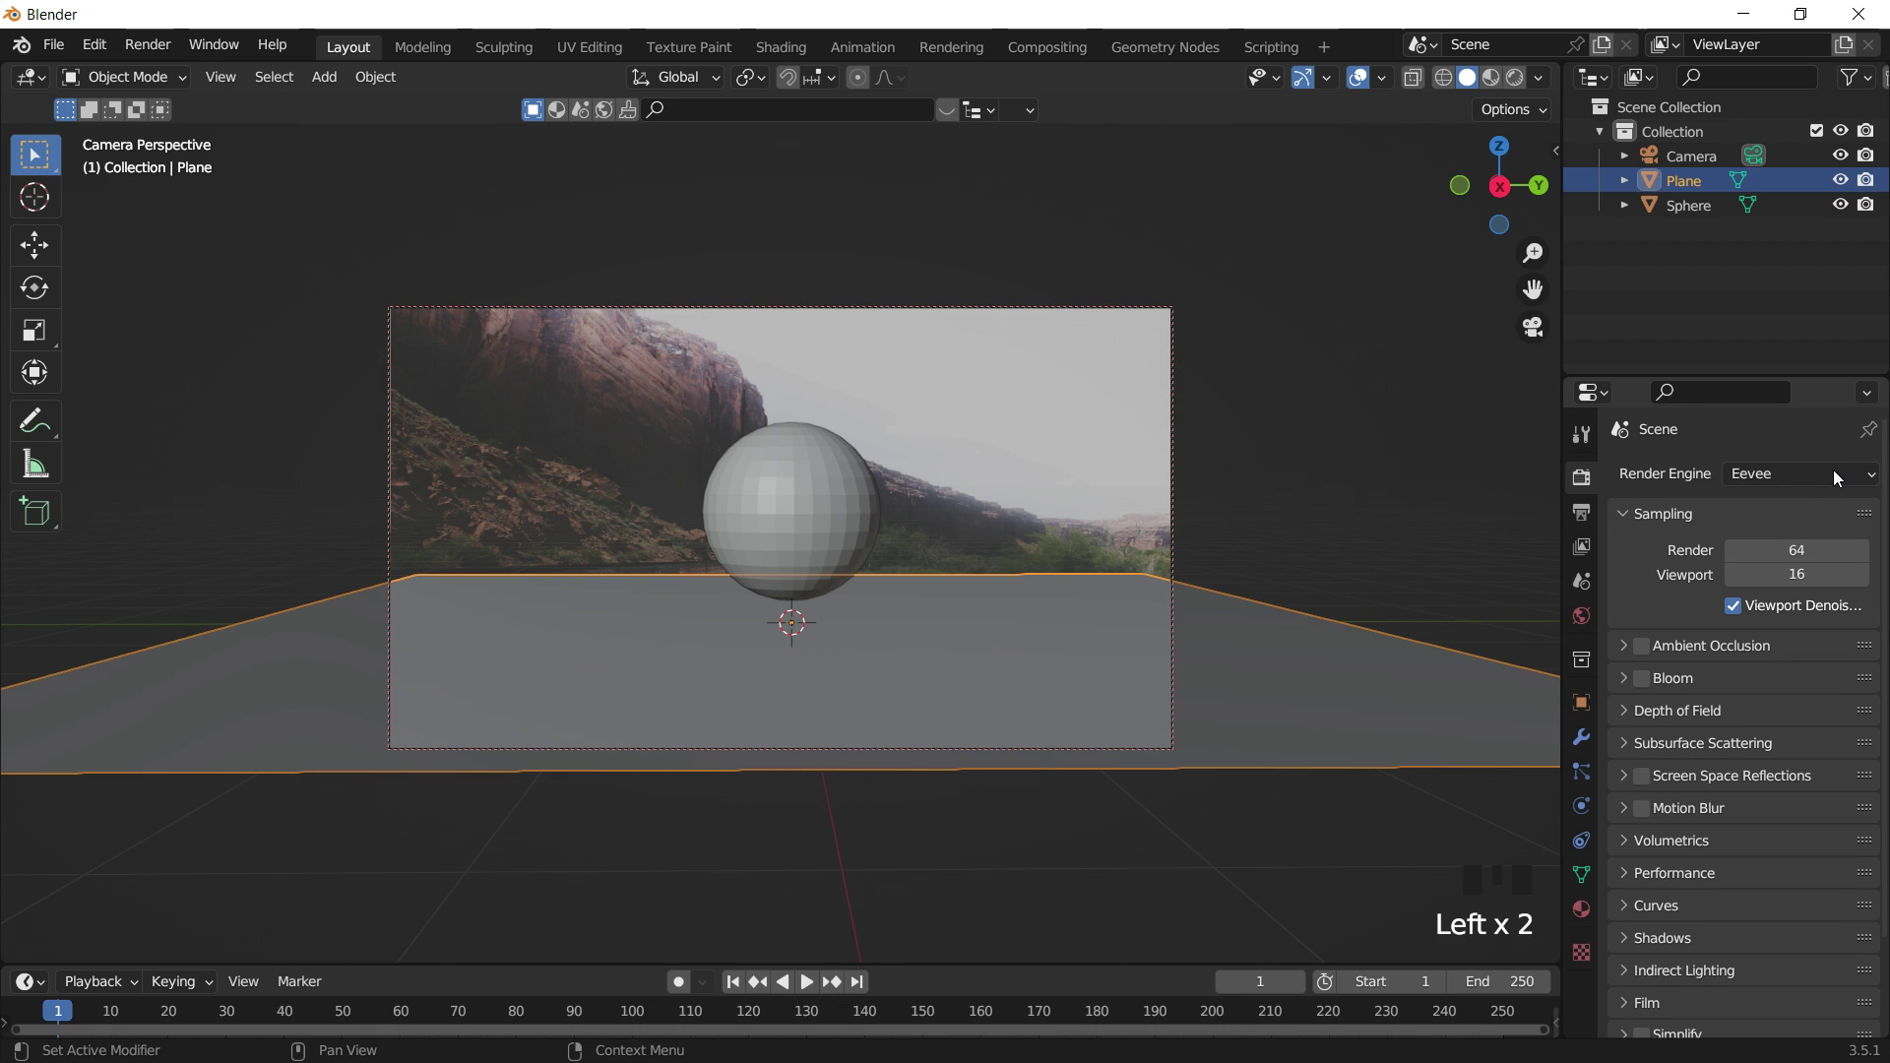
click(1802, 473)
click(1786, 551)
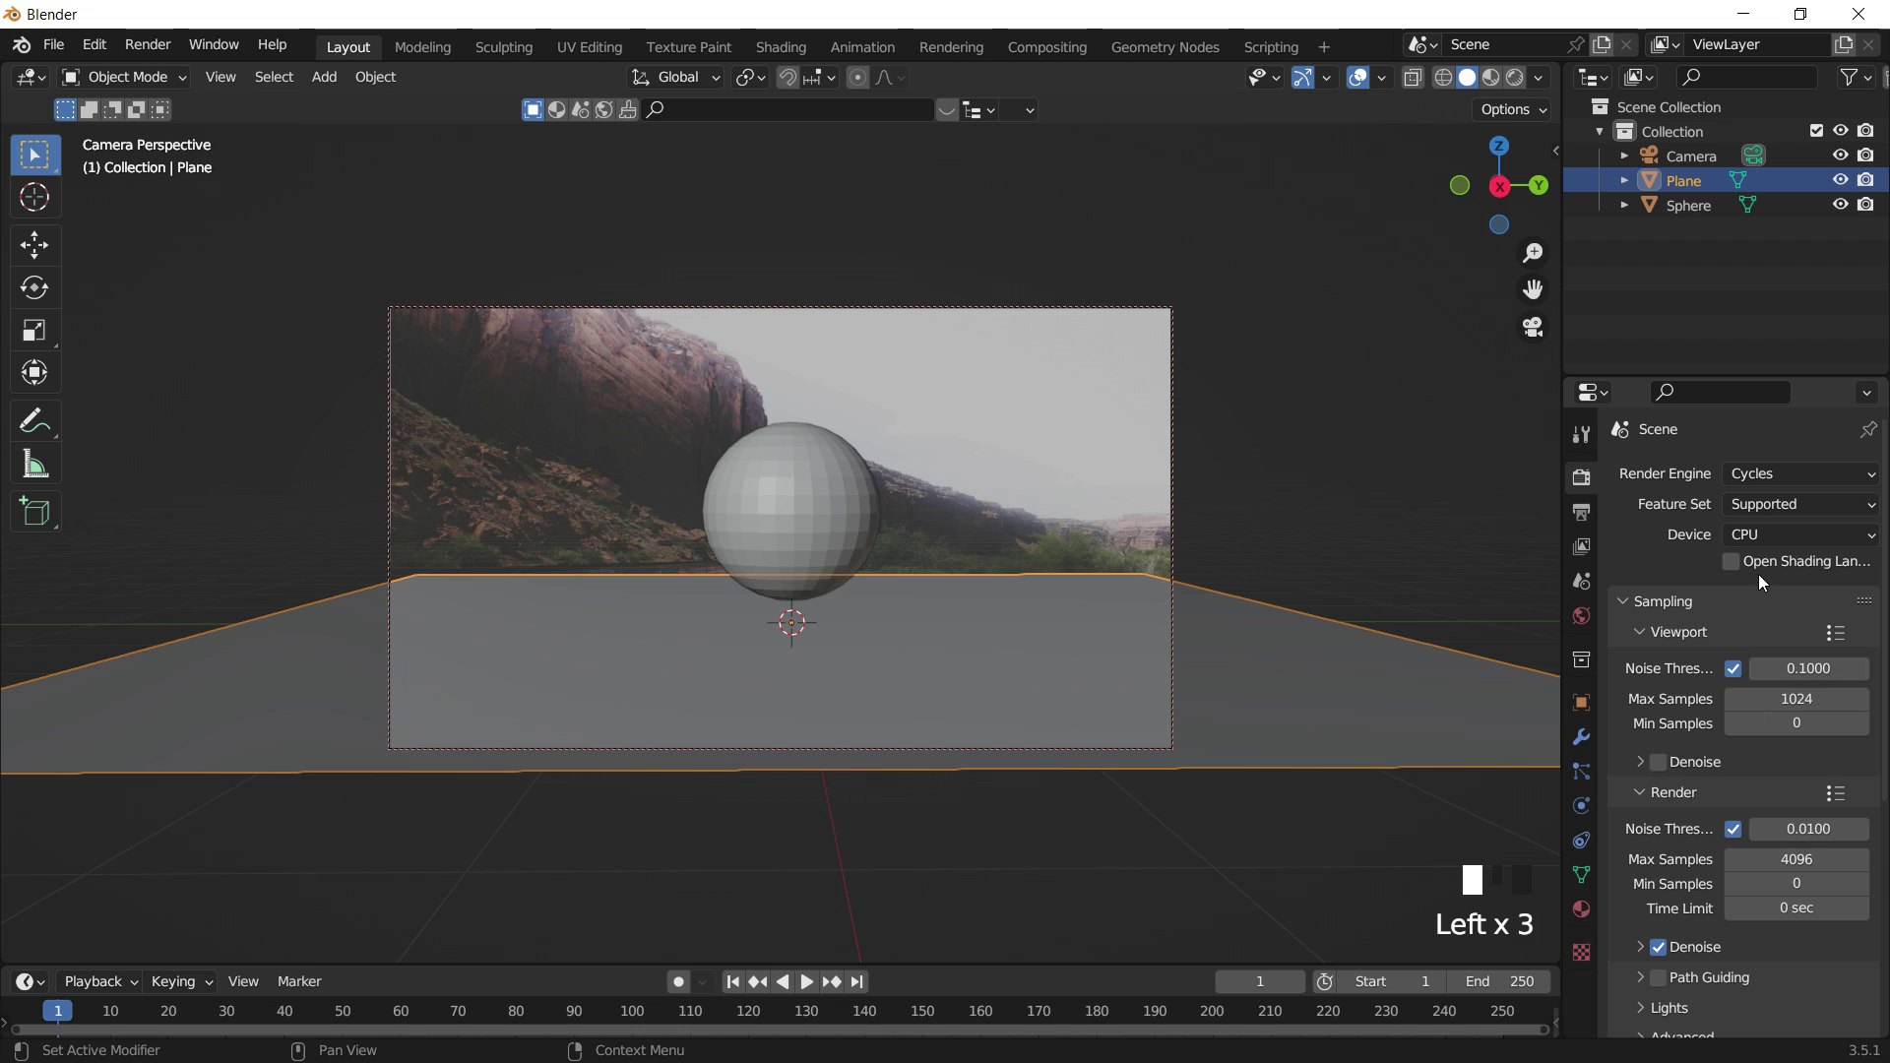
scroll(1710, 762, down, 12)
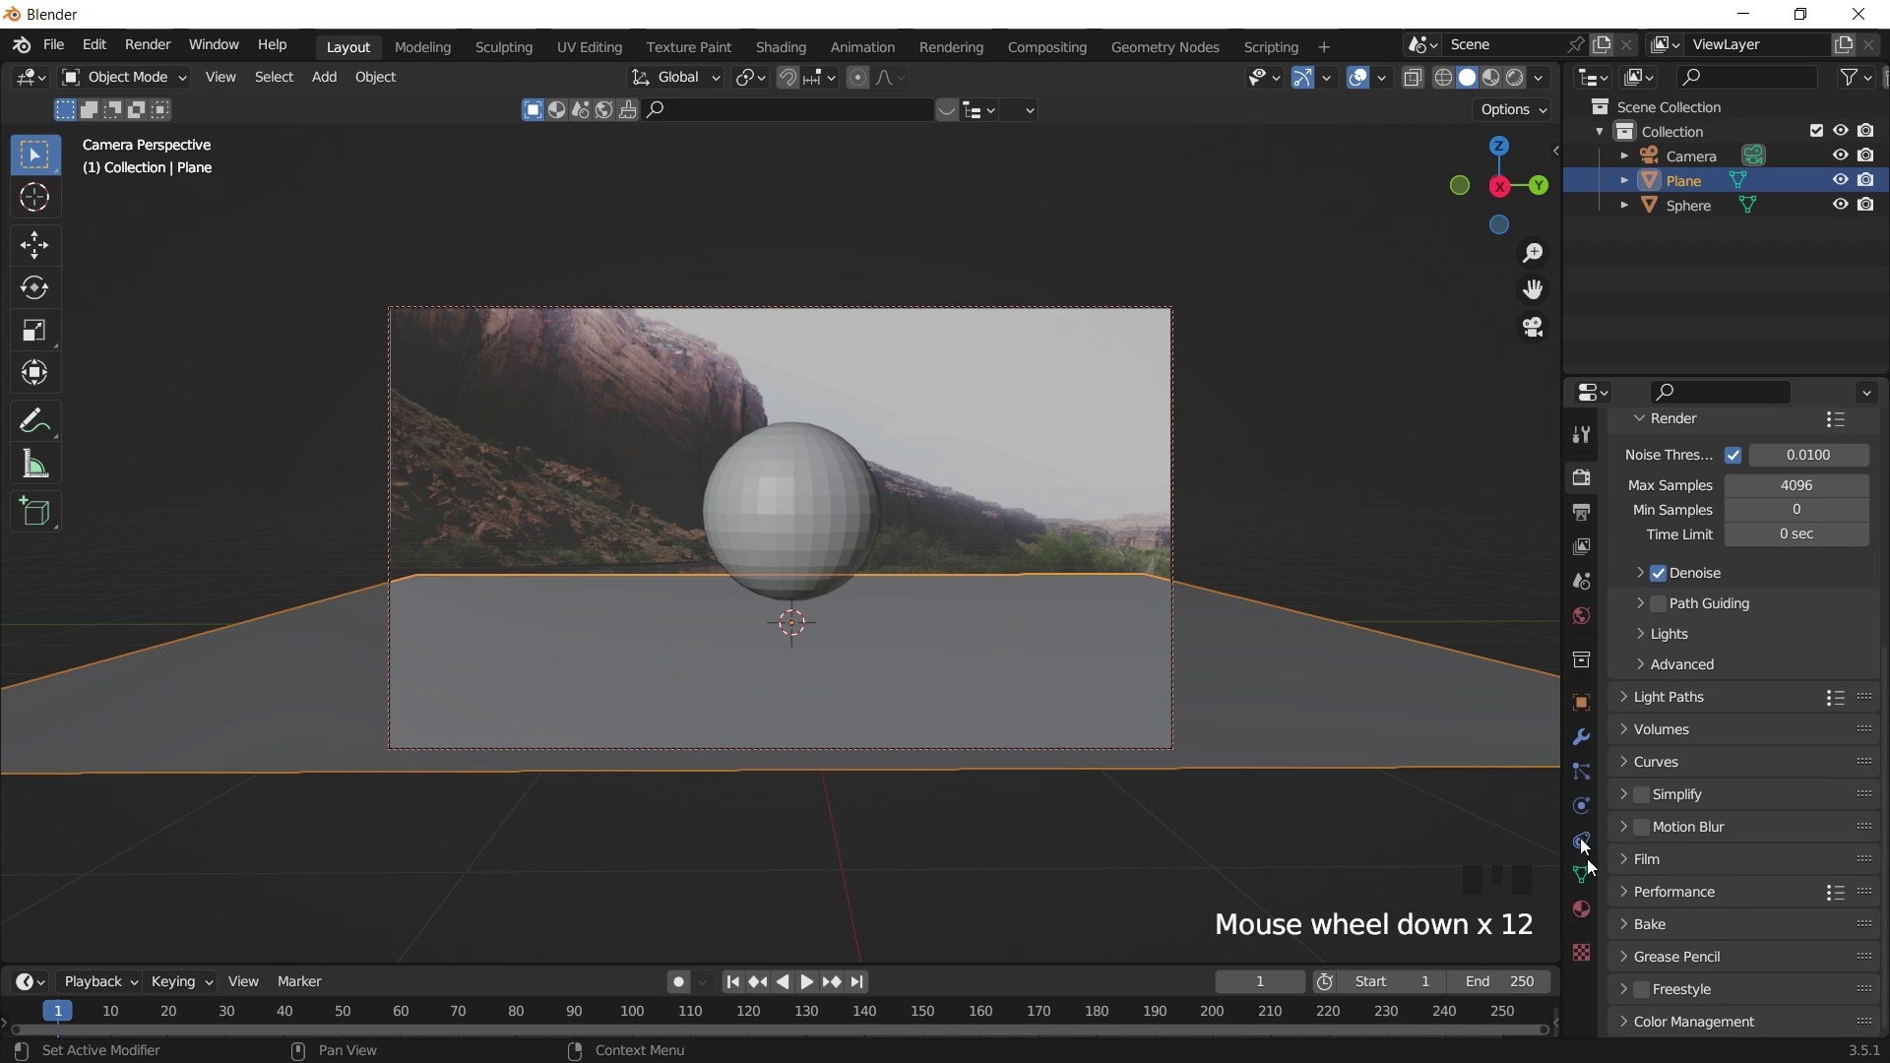
Enable the Shadow Catcher mask in the plane's object Visibility settings.
click(1581, 702)
scroll(1672, 941, down, 3)
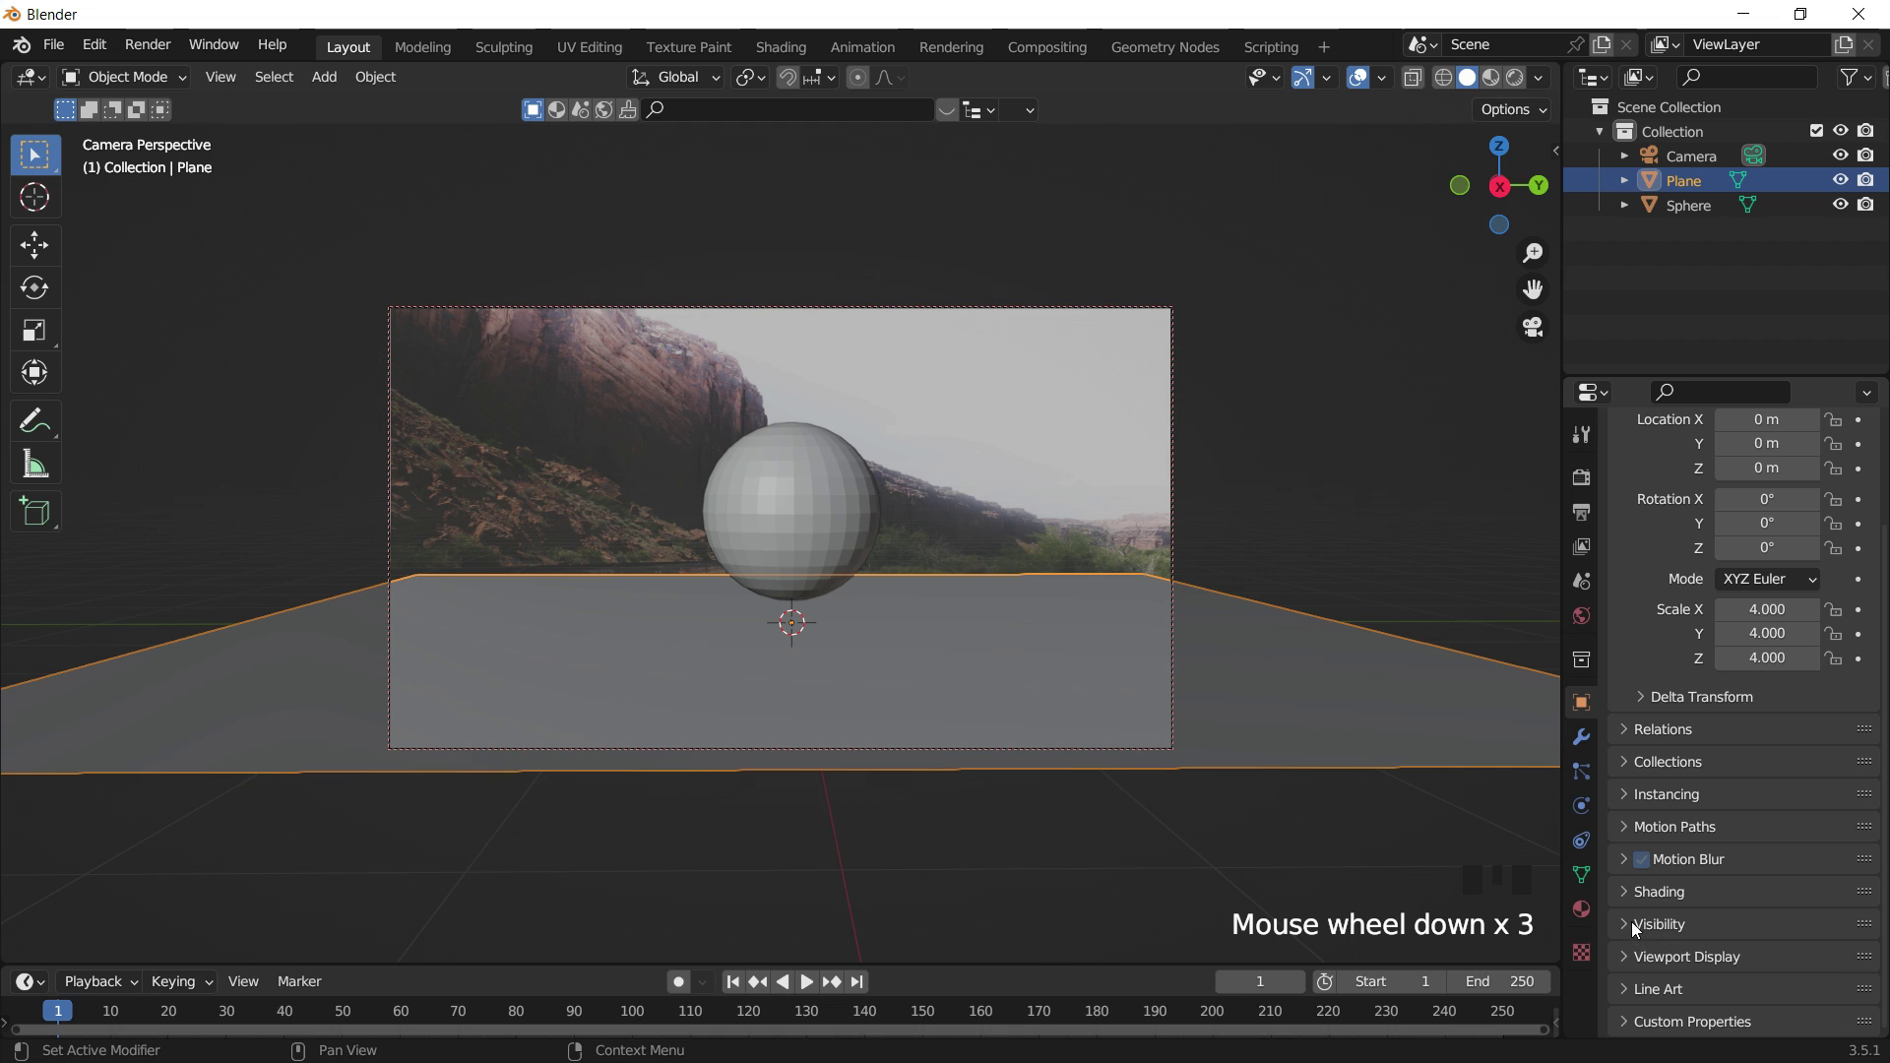
click(1634, 923)
scroll(1709, 888, down, 5)
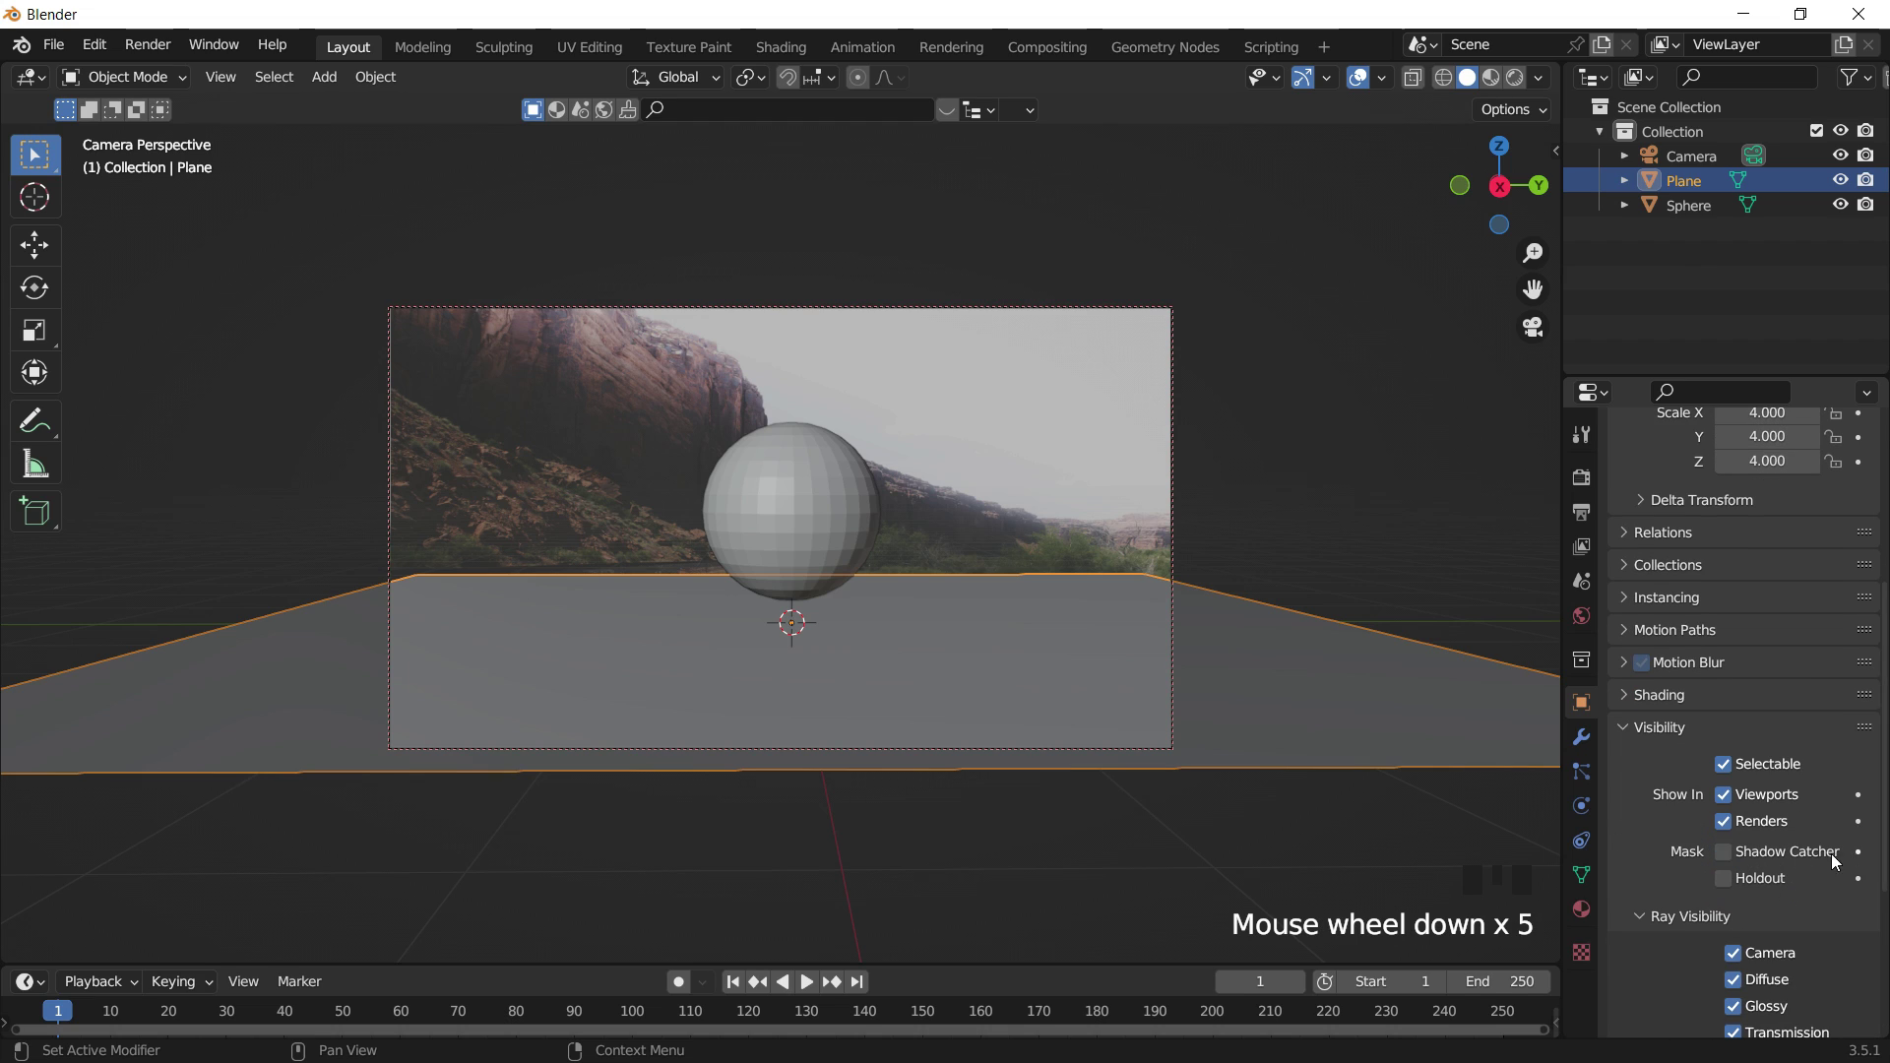
click(1798, 853)
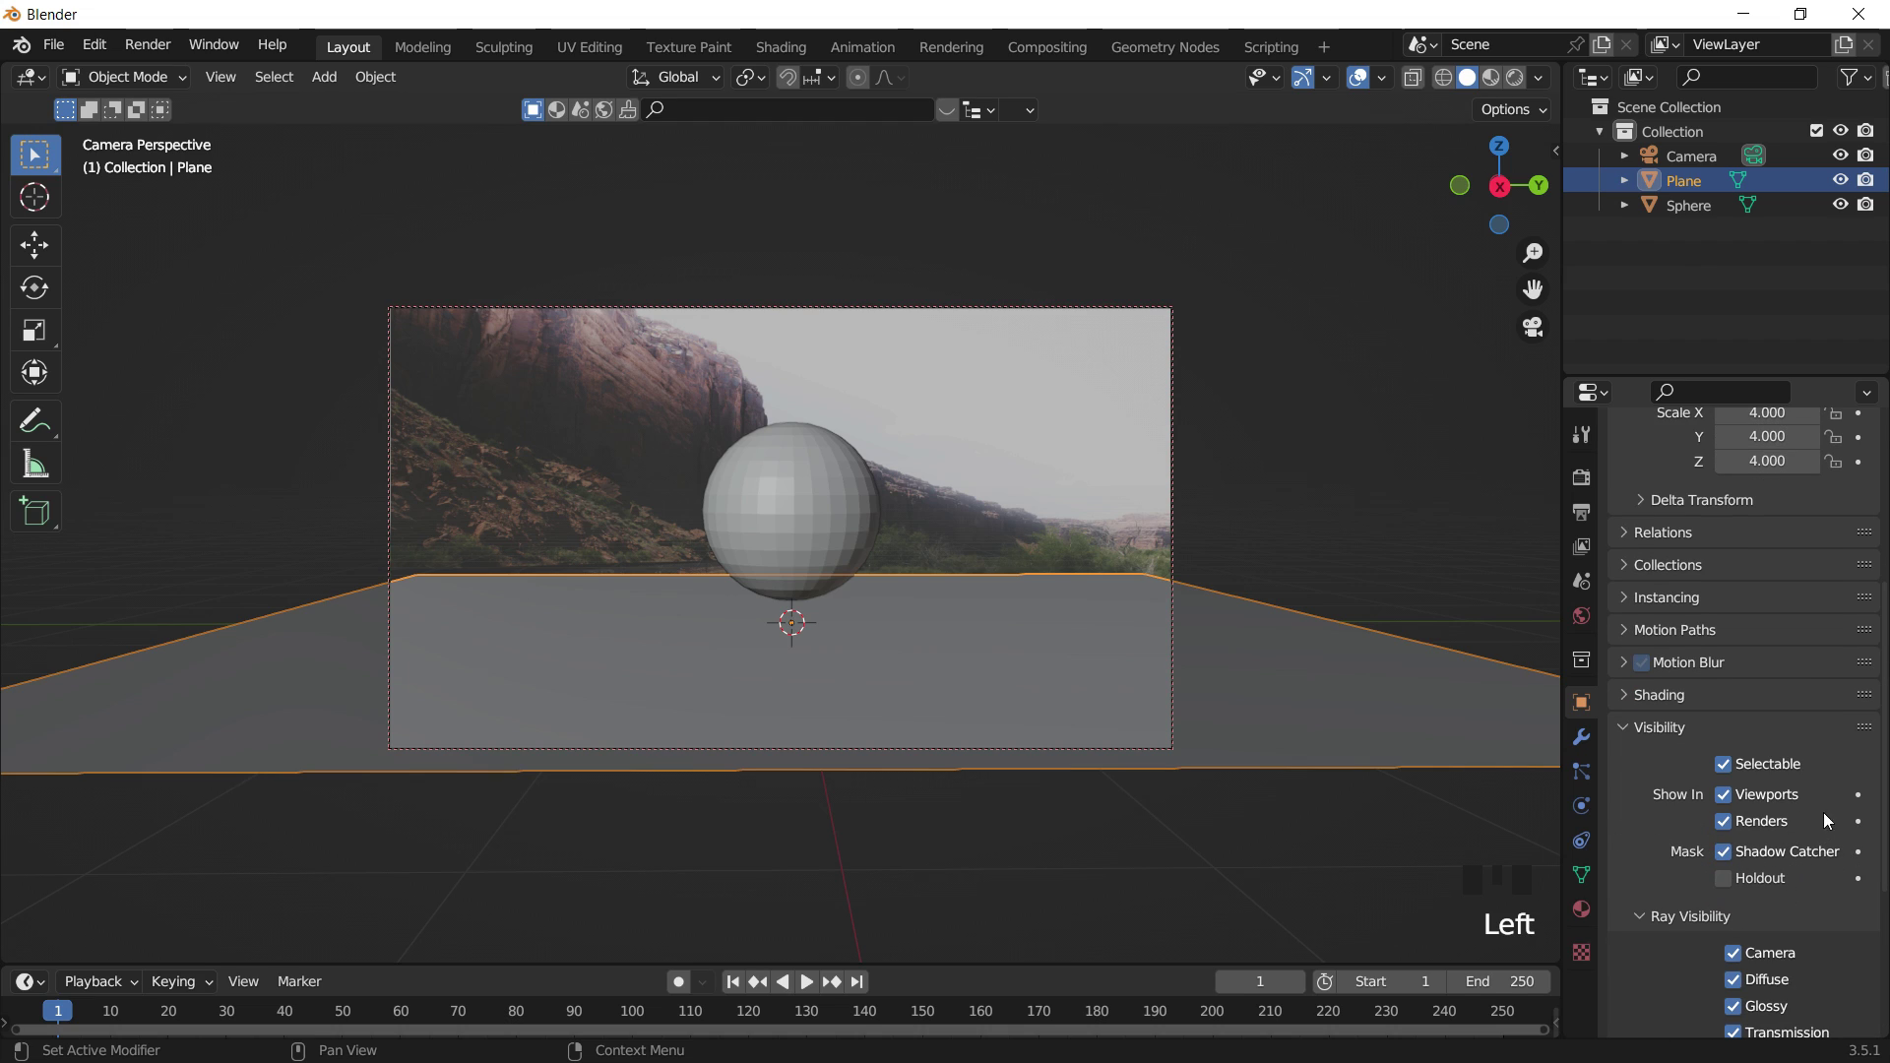
Deselect the plane and switch the viewport to Rendered shading.
click(1236, 547)
click(1059, 614)
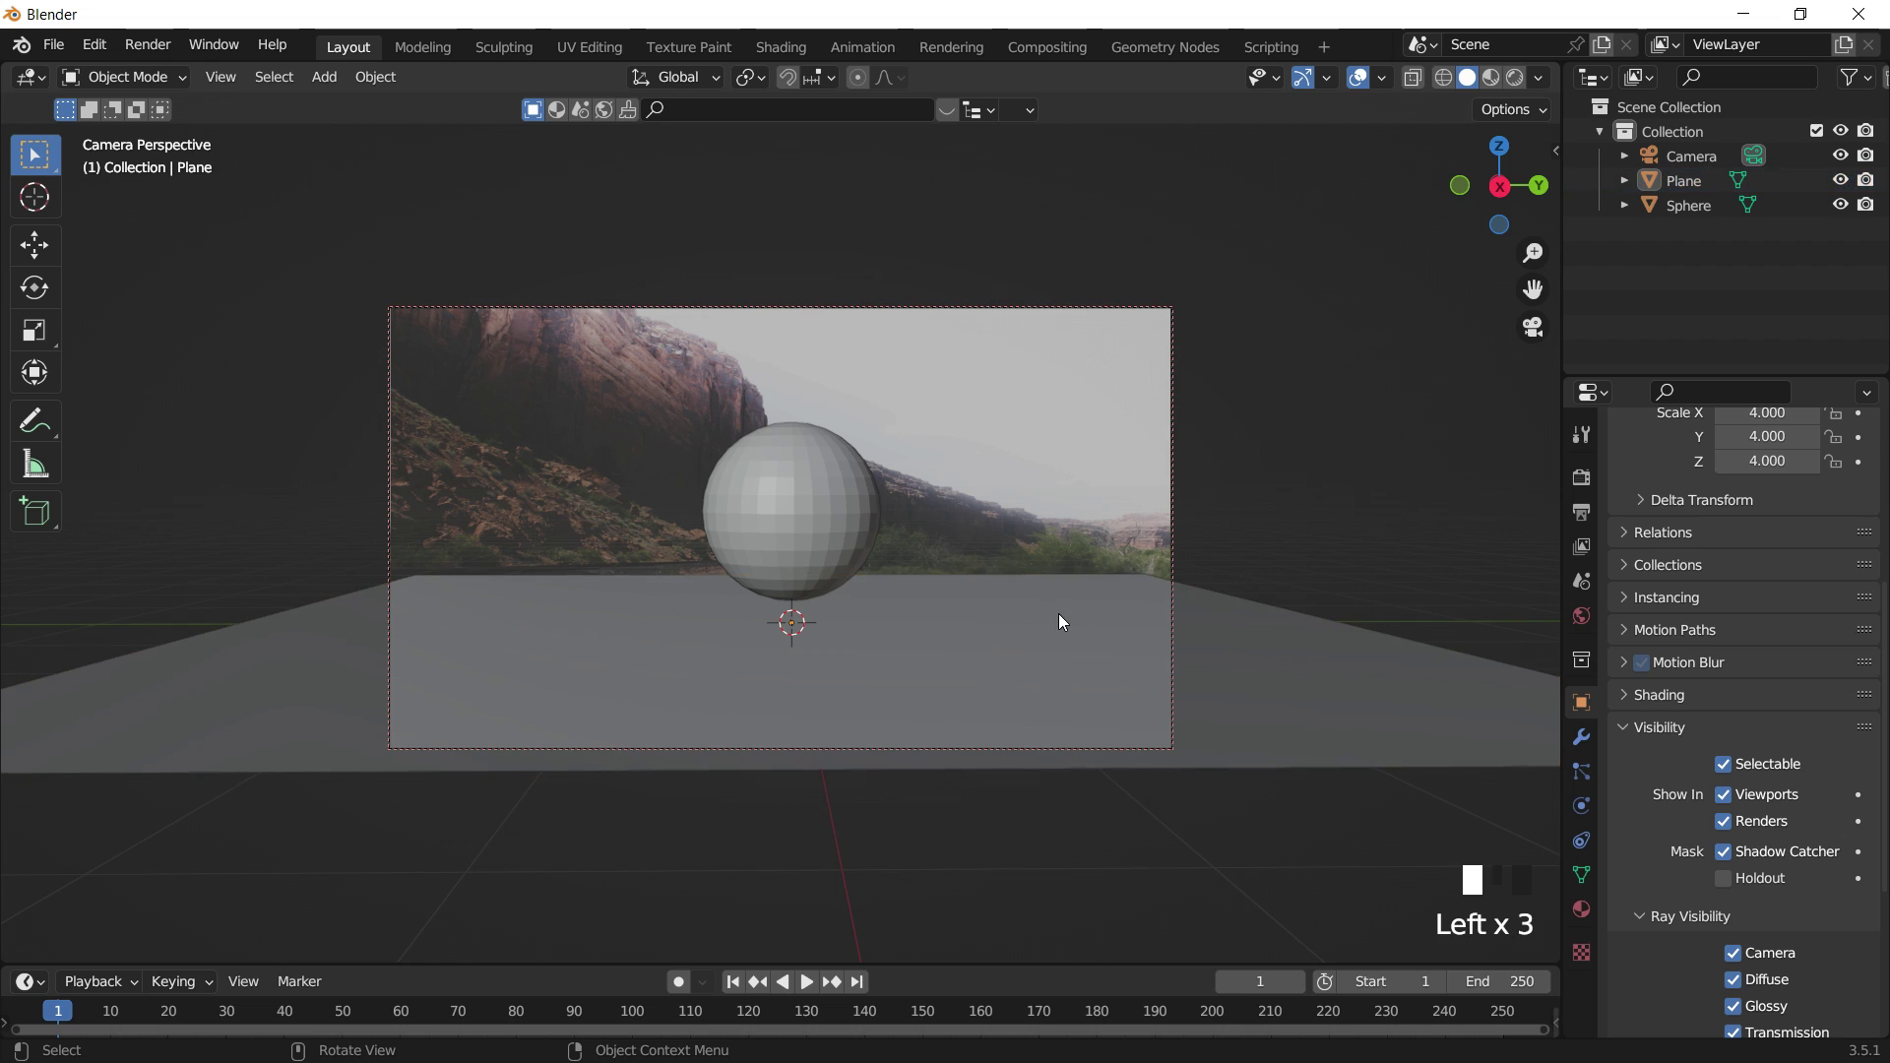
click(1337, 568)
click(1001, 596)
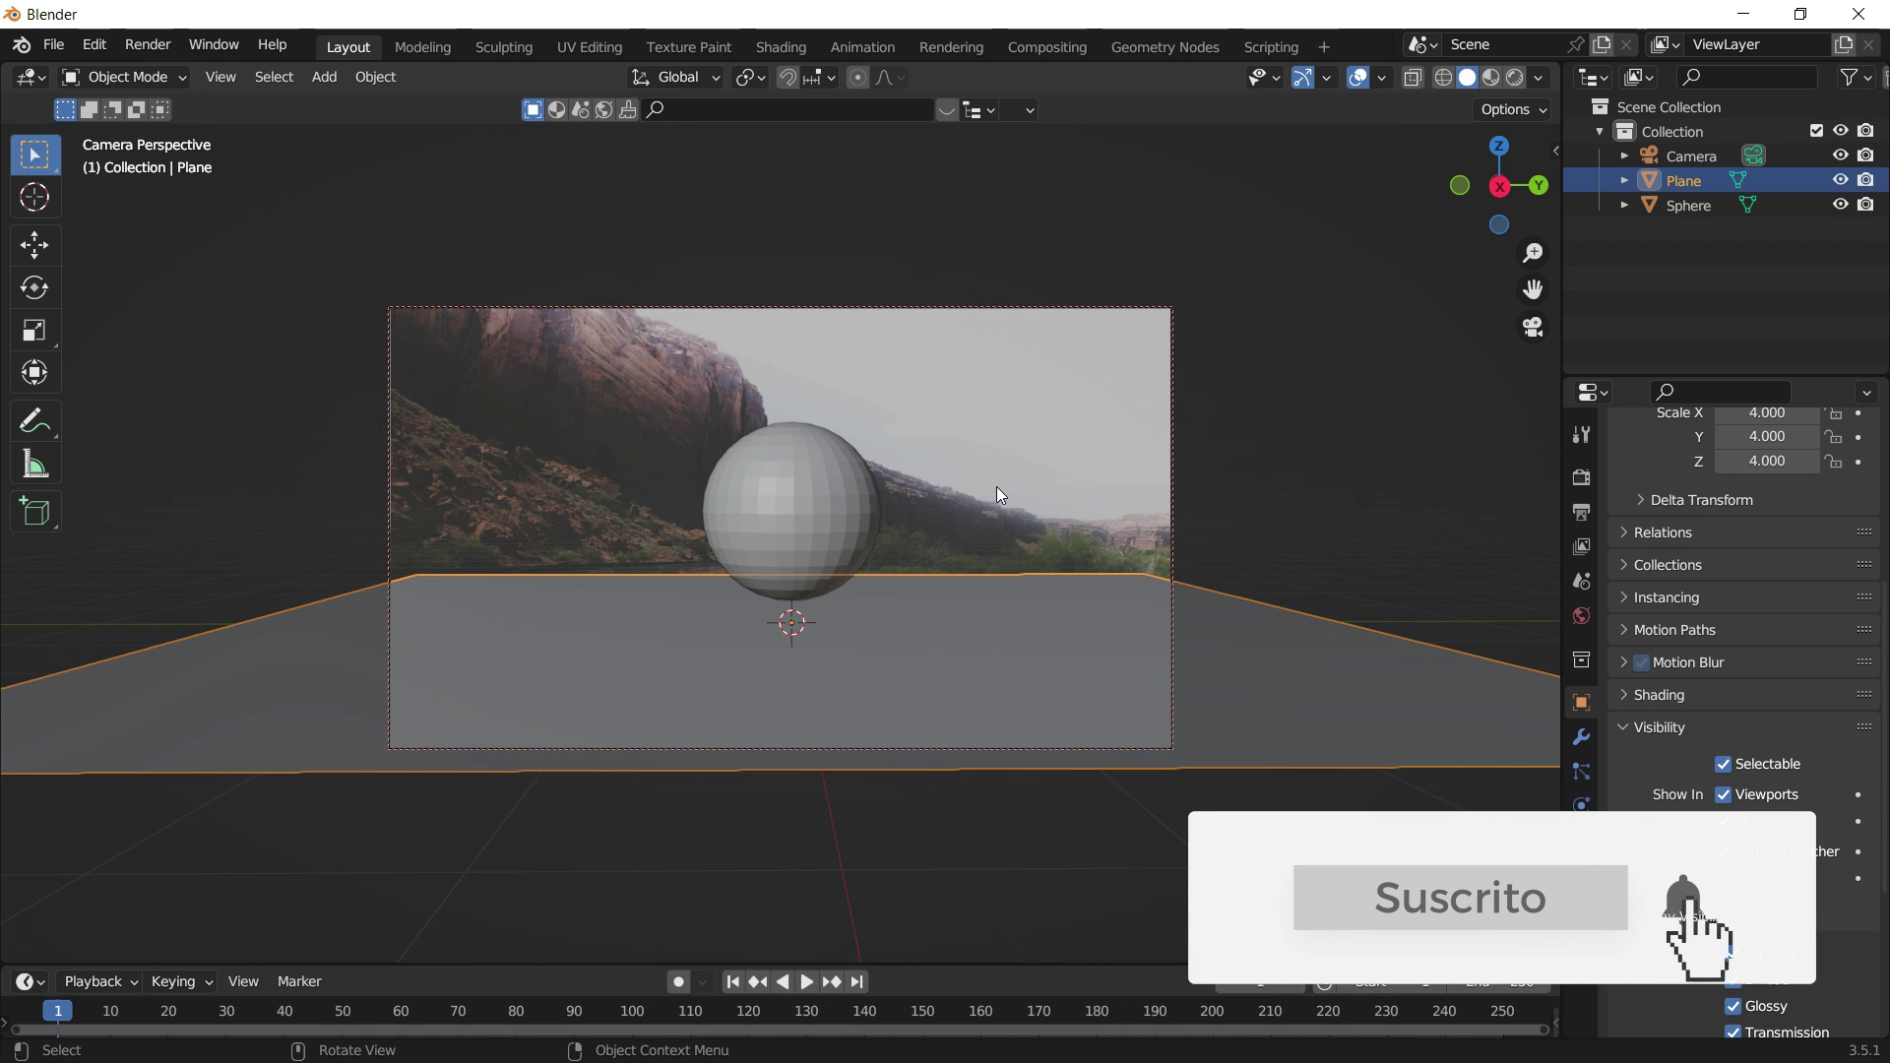
click(985, 519)
key(z)
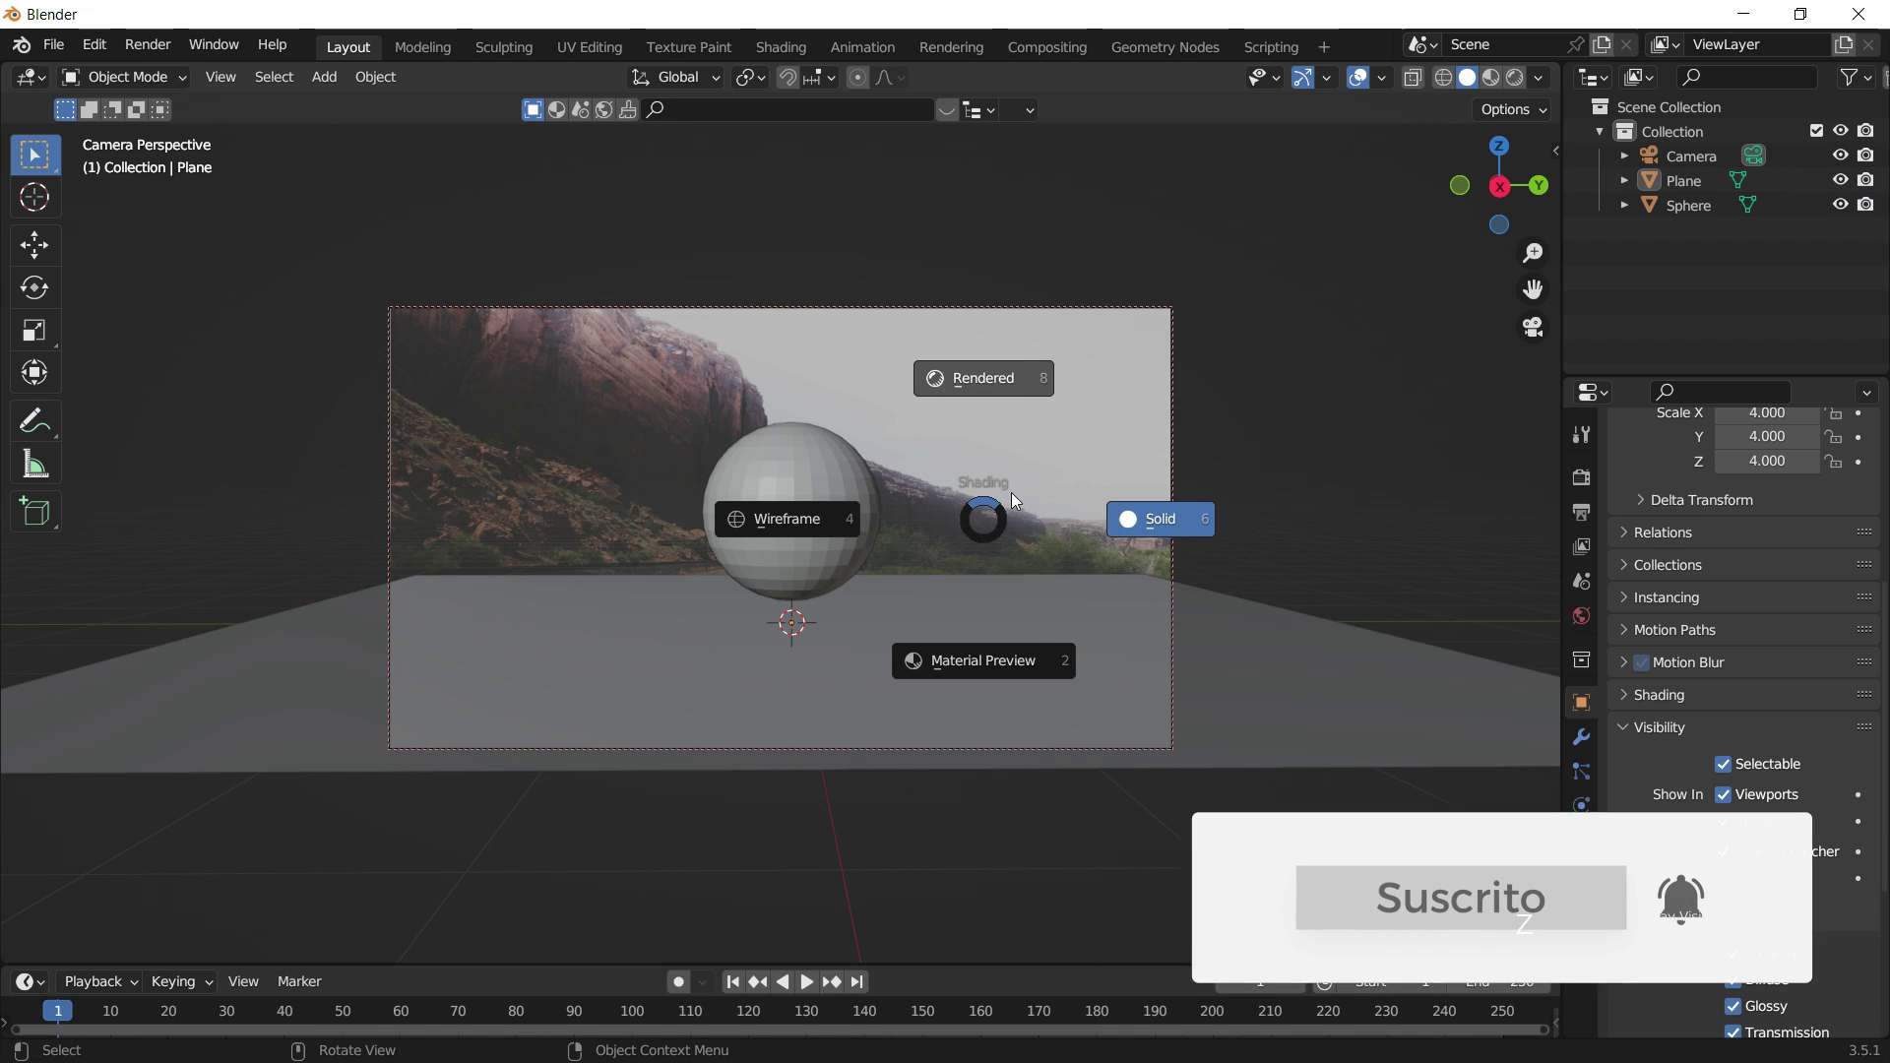
key(KP_8)
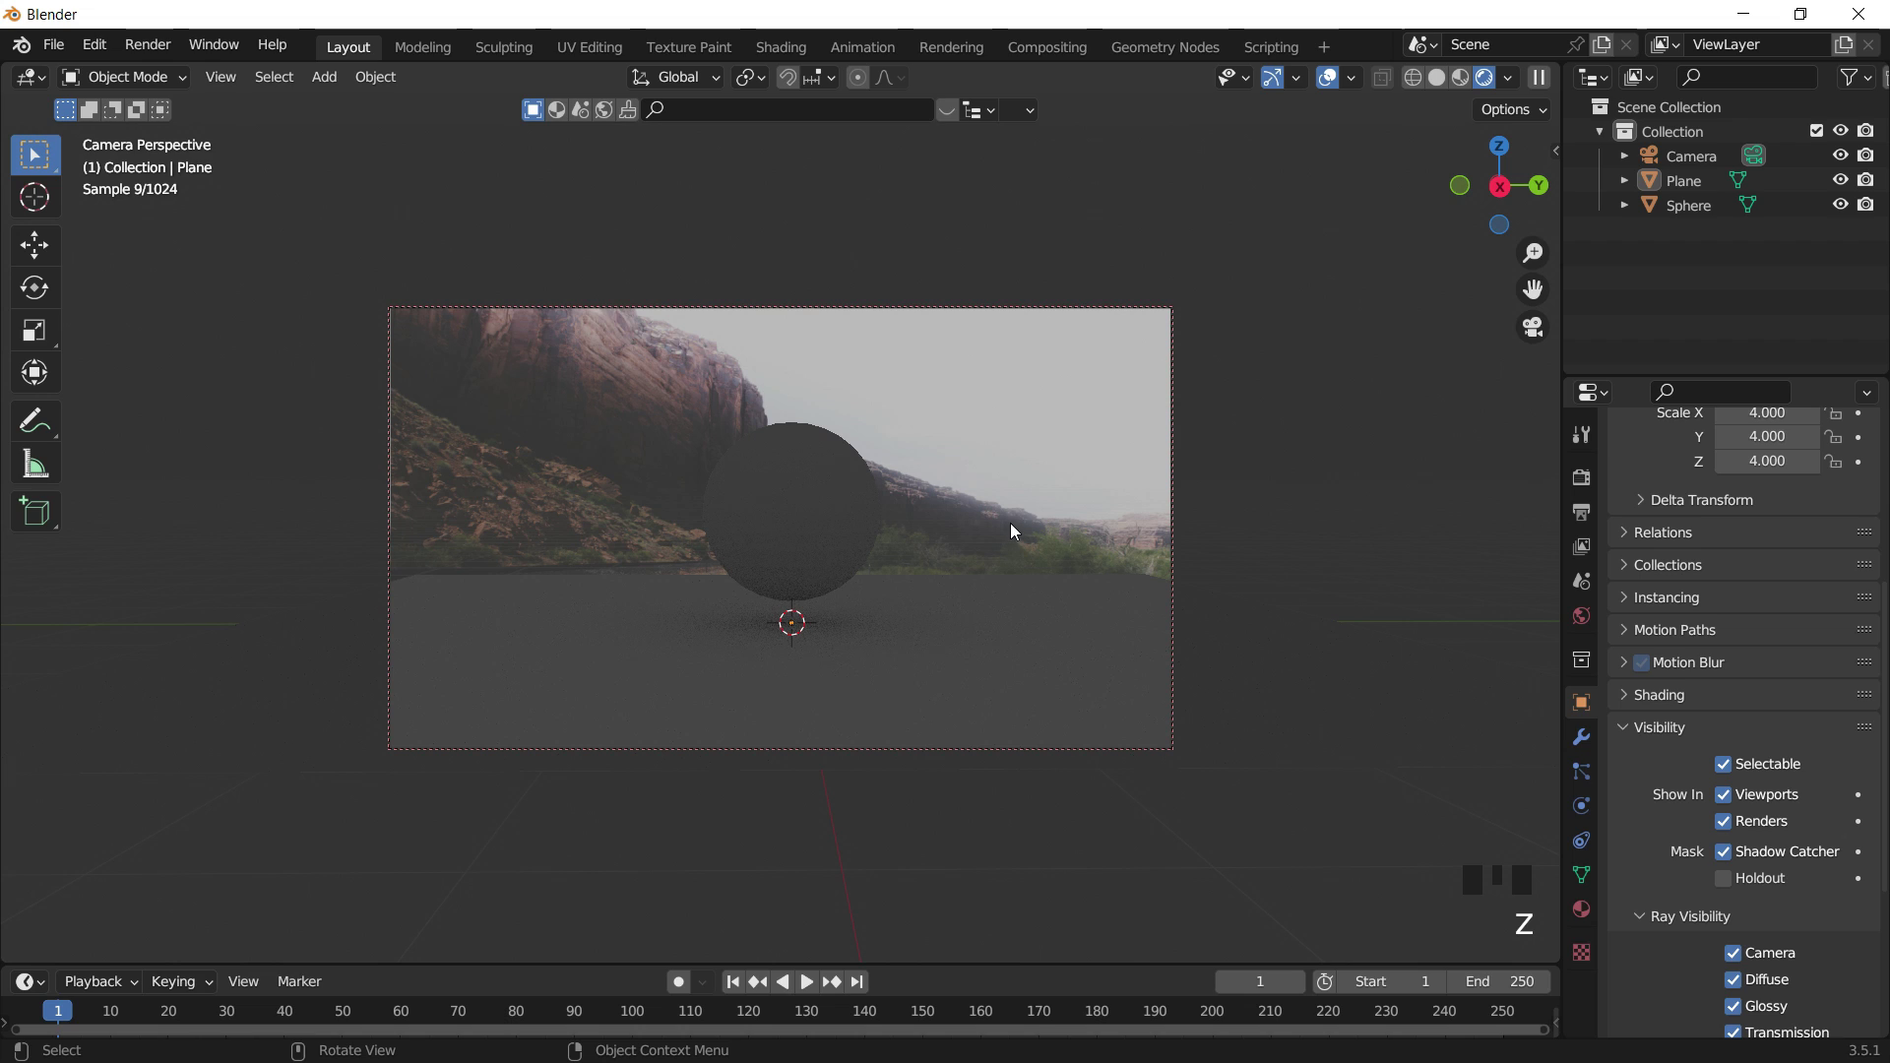
click(959, 616)
click(978, 498)
click(970, 659)
click(1014, 476)
click(1013, 620)
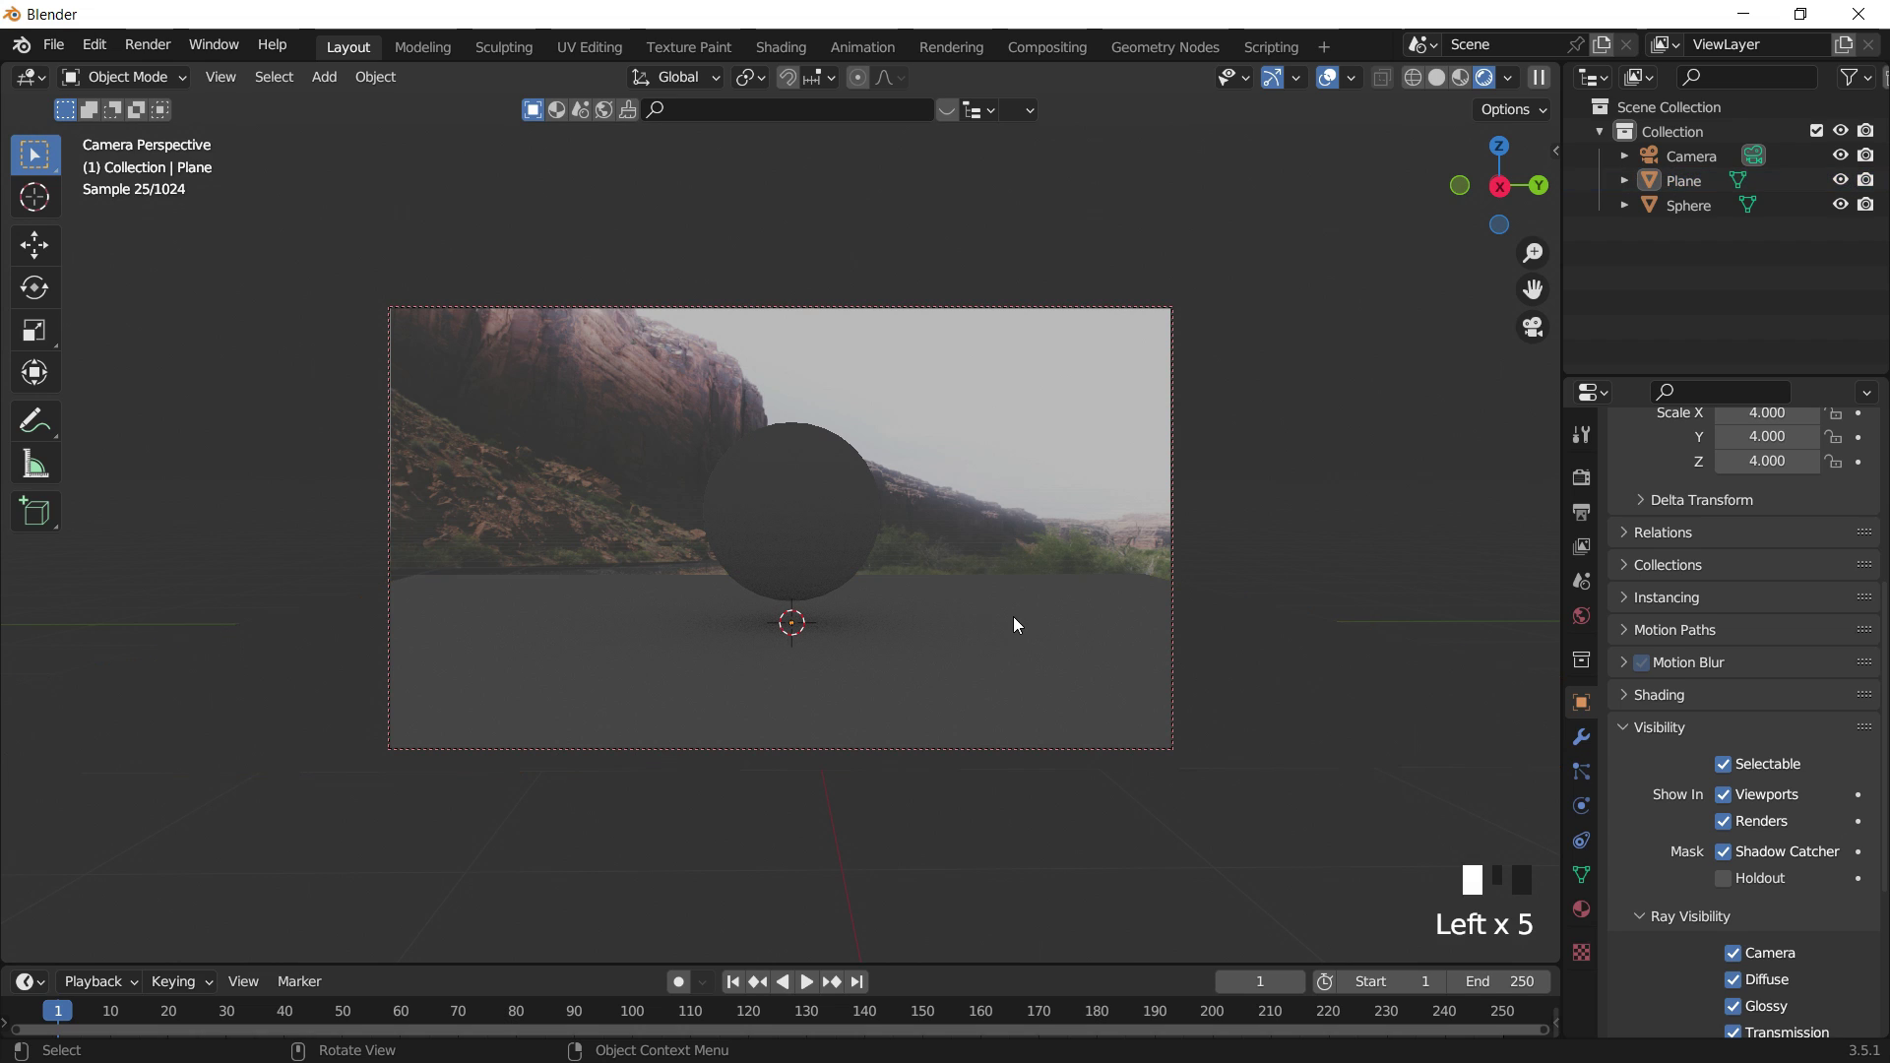
click(1055, 400)
click(1123, 312)
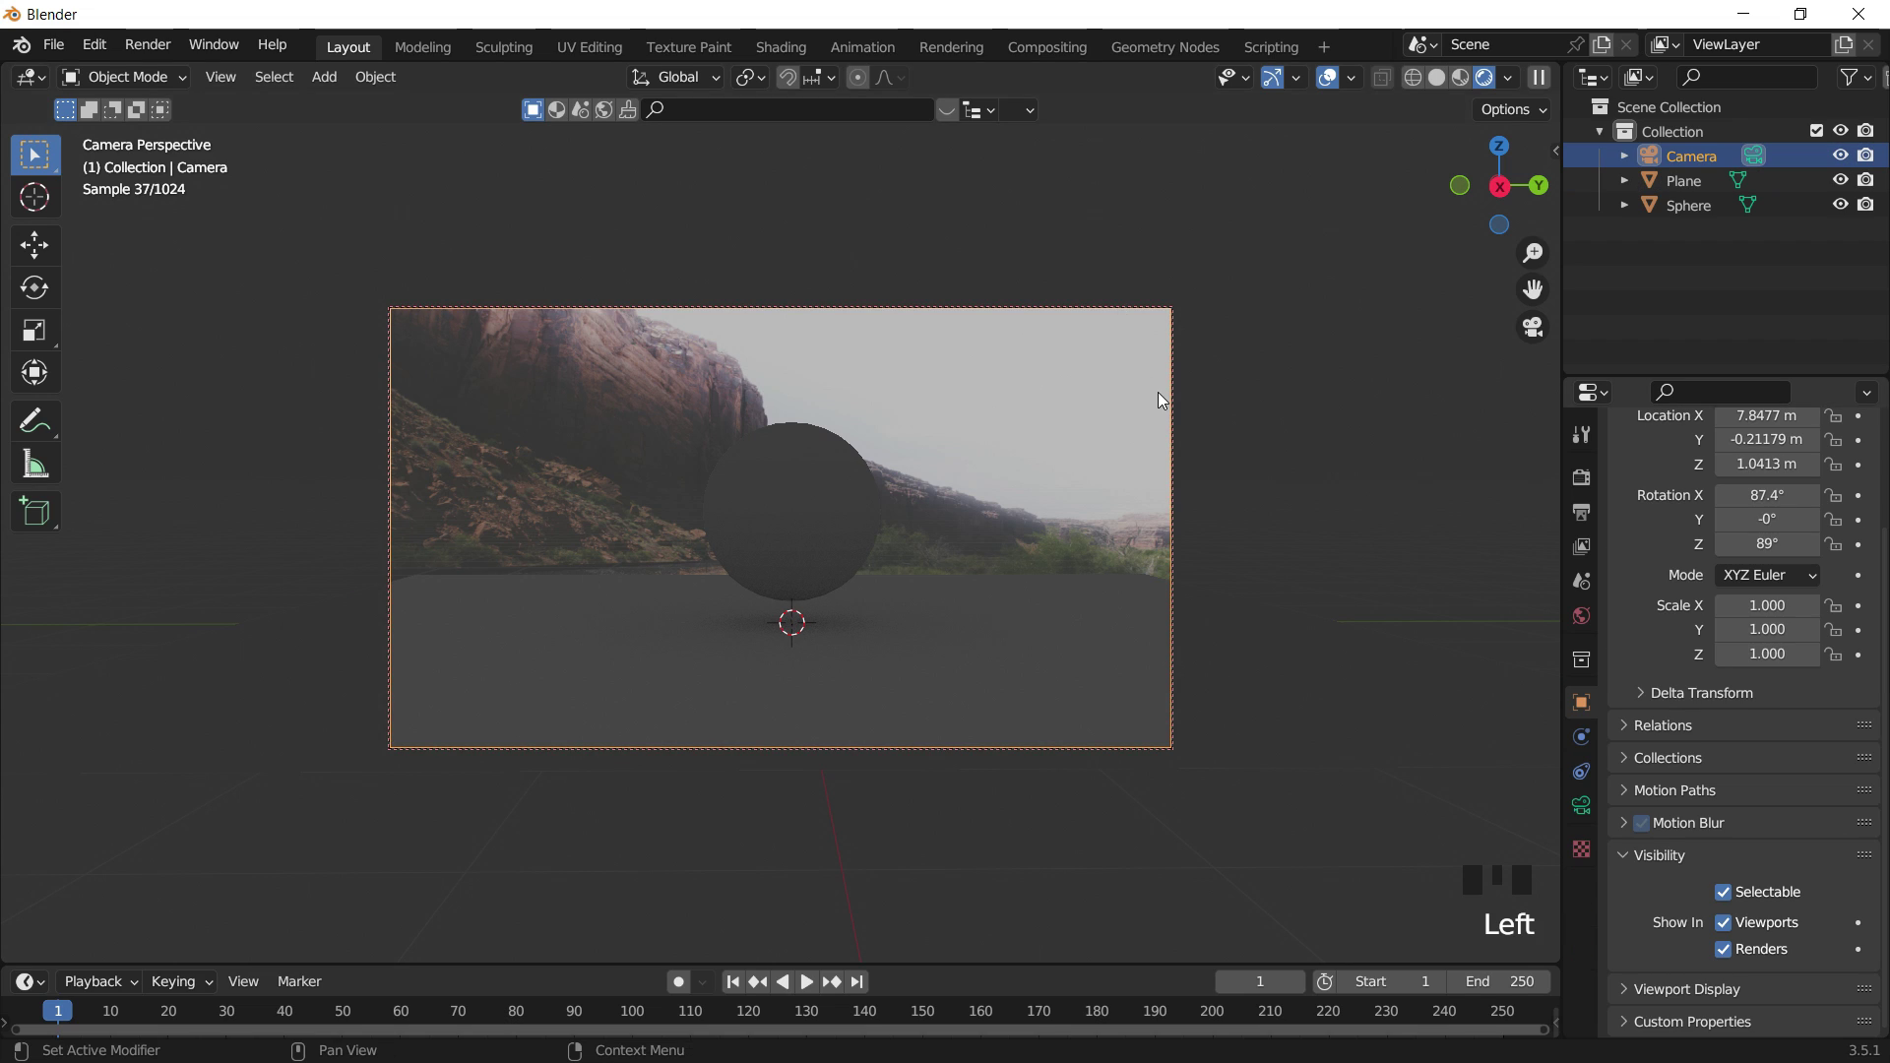
Enable the Transparent option in the render's Film settings so the road photo shows behind the objects.
click(1584, 478)
scroll(1723, 774, down, 5)
scroll(1723, 772, down, 2)
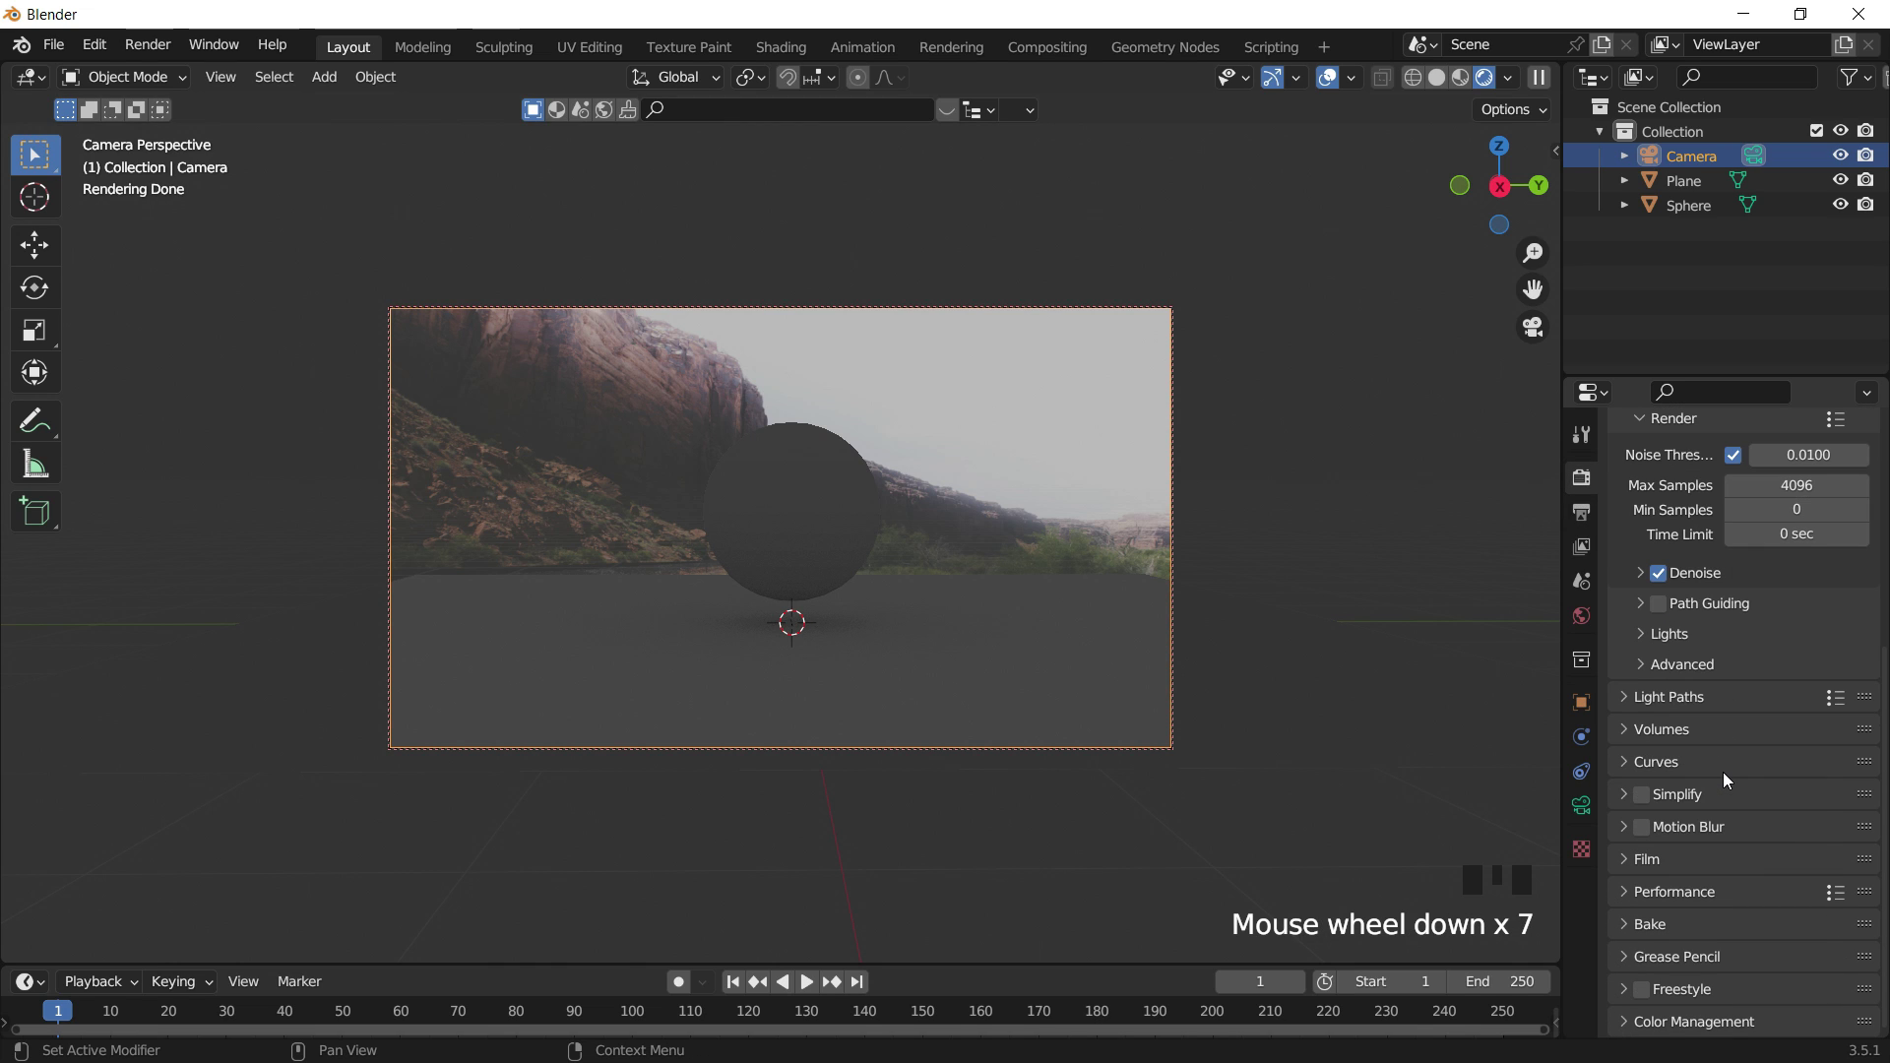
scroll(1721, 776, down, 2)
click(1637, 861)
scroll(1750, 825, down, 4)
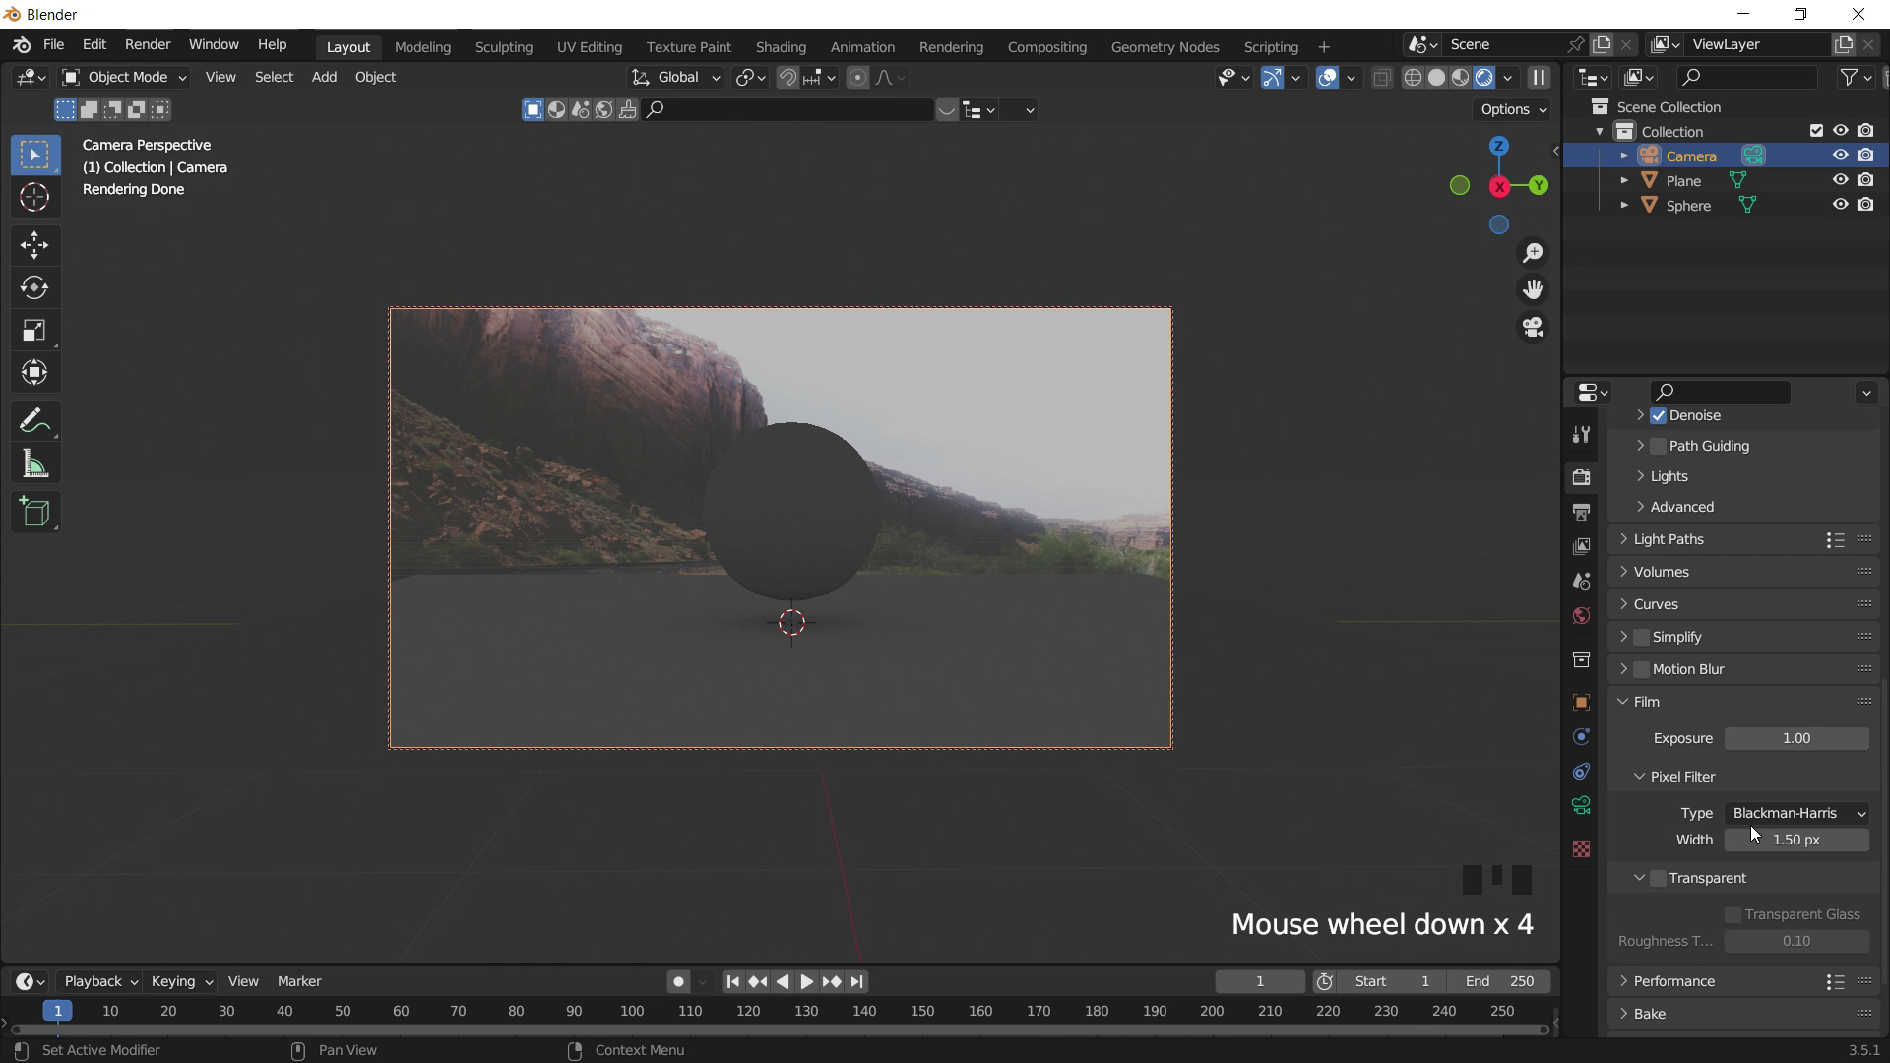
click(1660, 879)
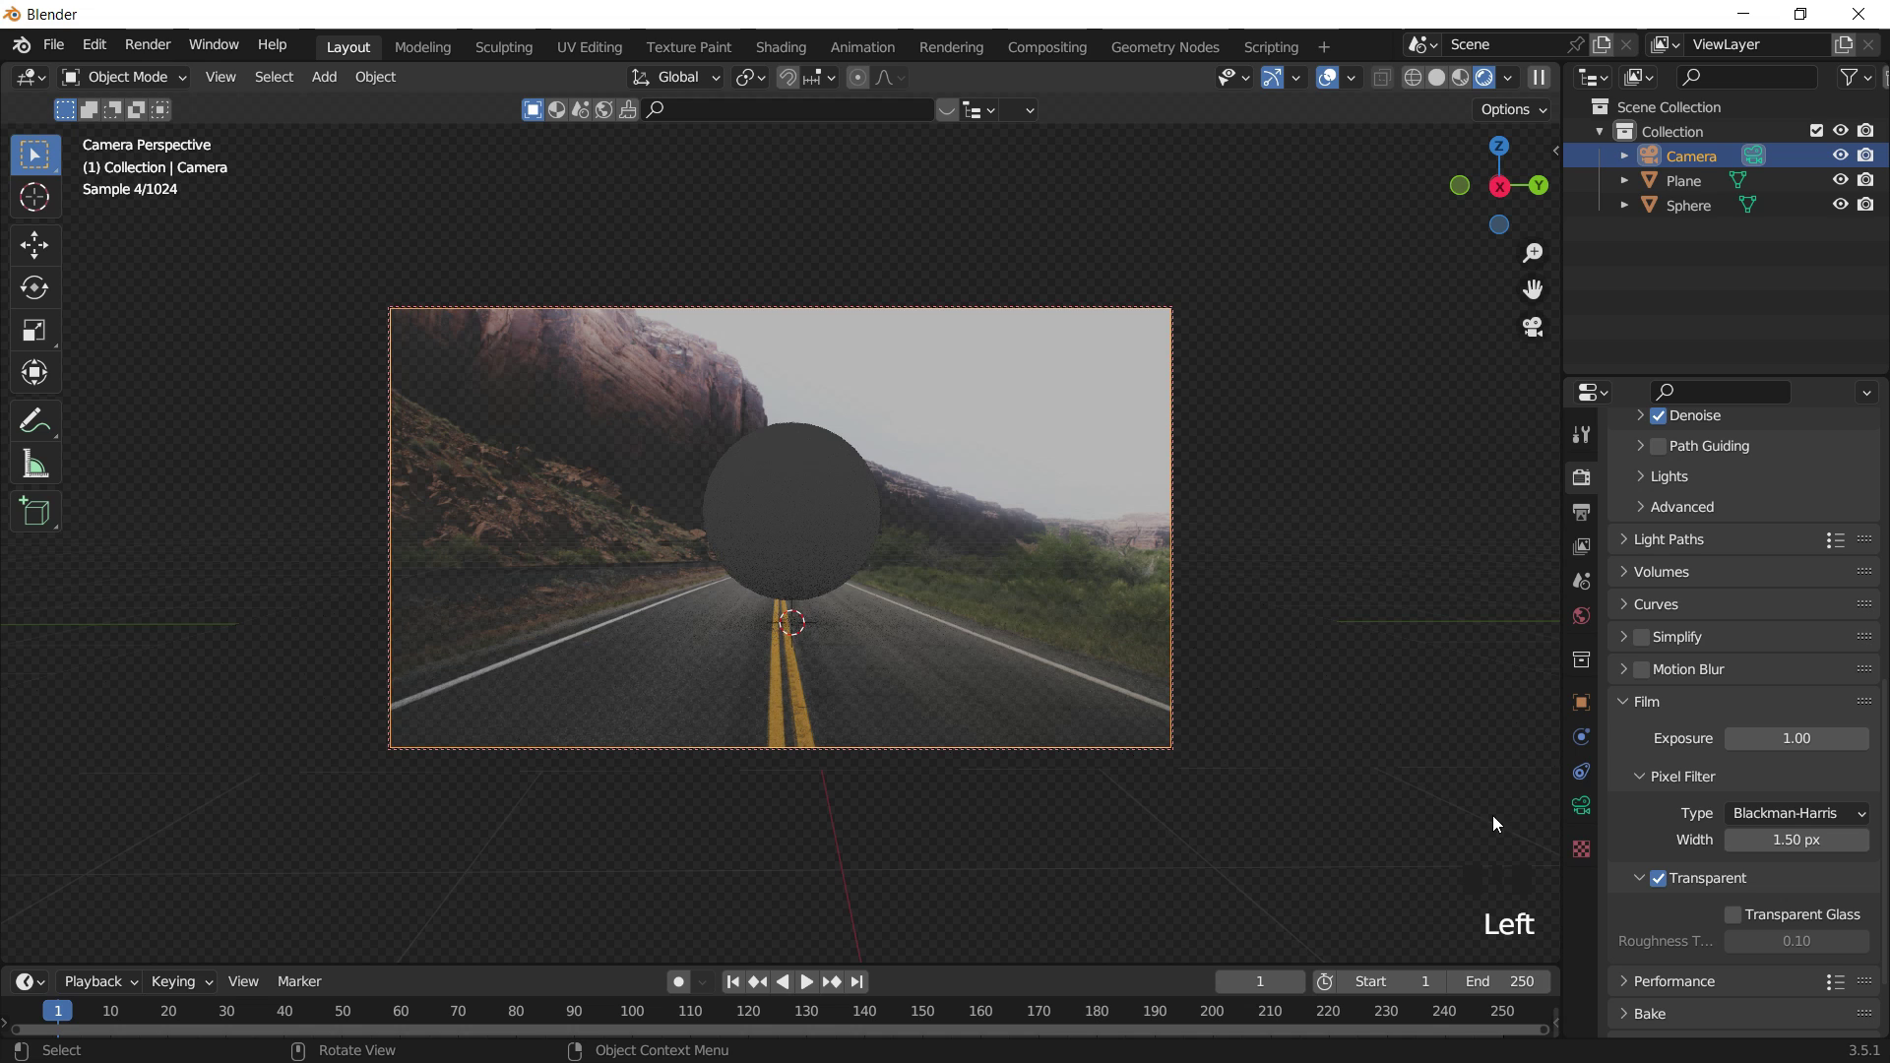
Try moving the sphere sideways over the road photo, and undo the move.
click(1010, 626)
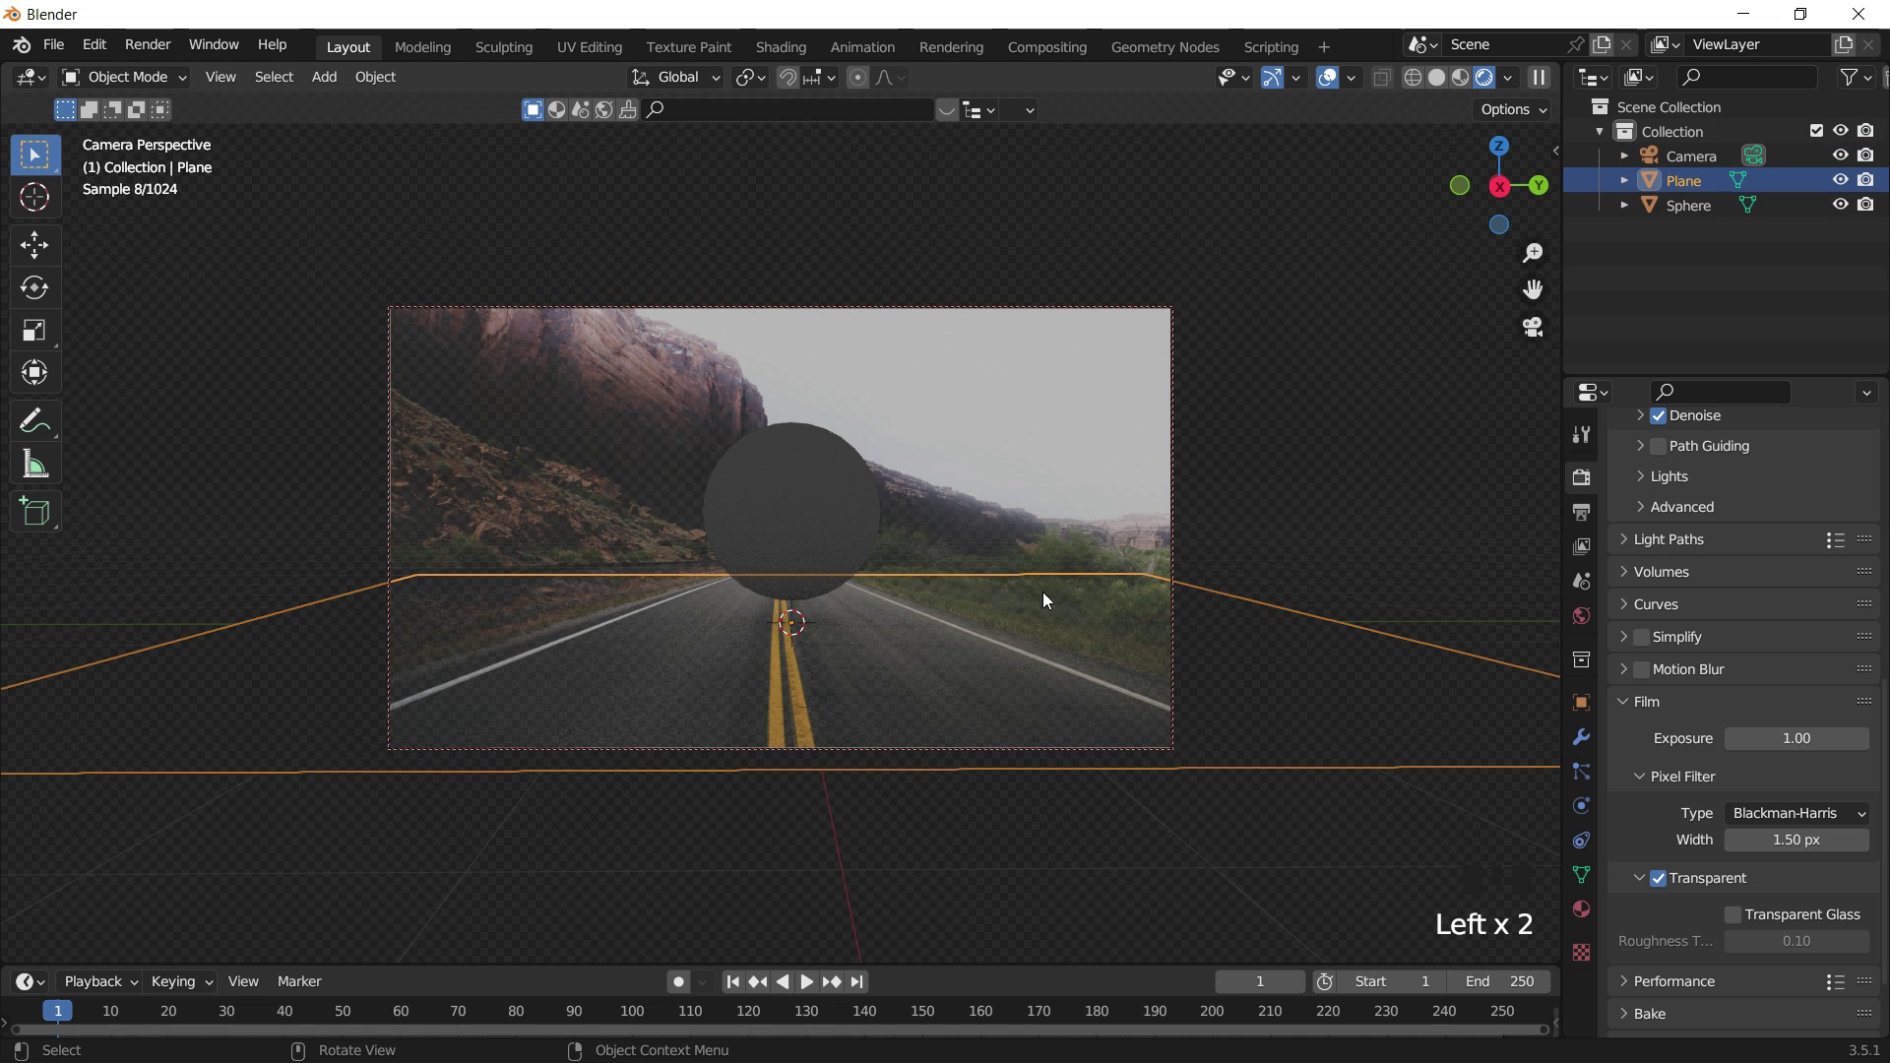
click(1337, 494)
click(801, 514)
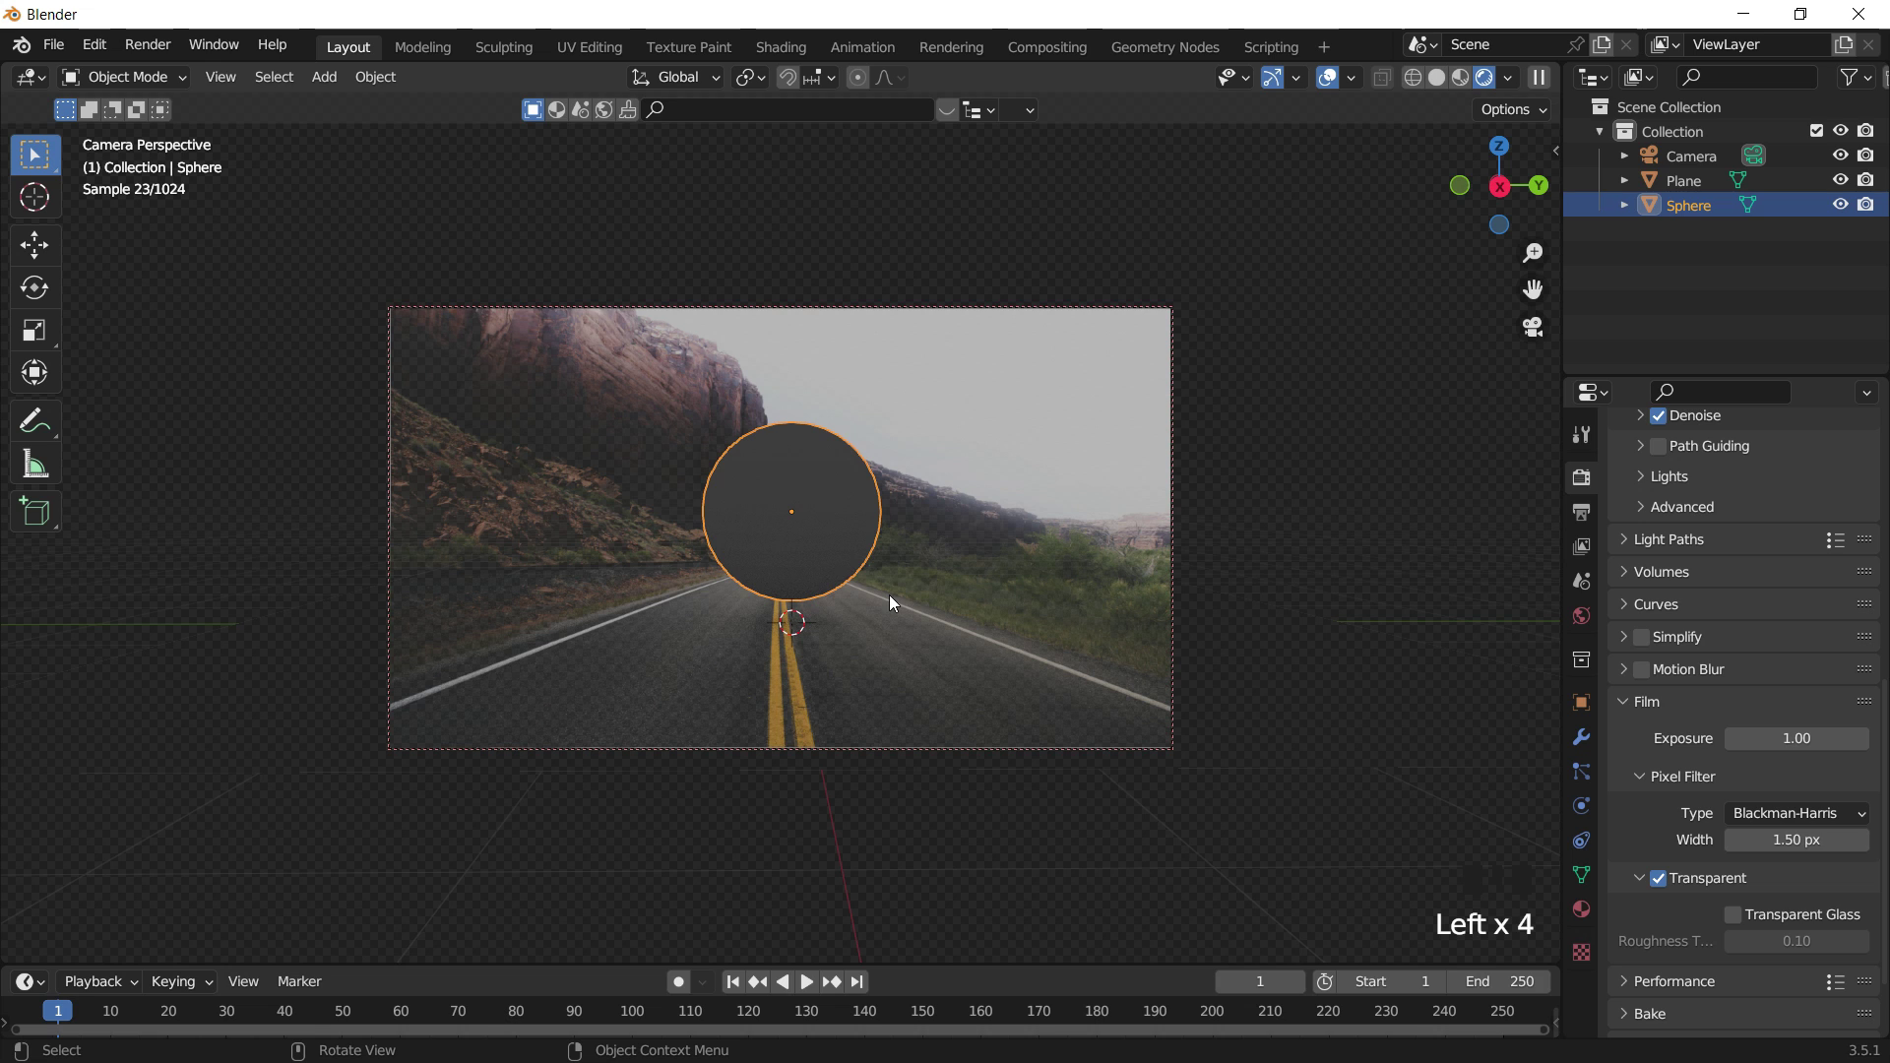
key(g)
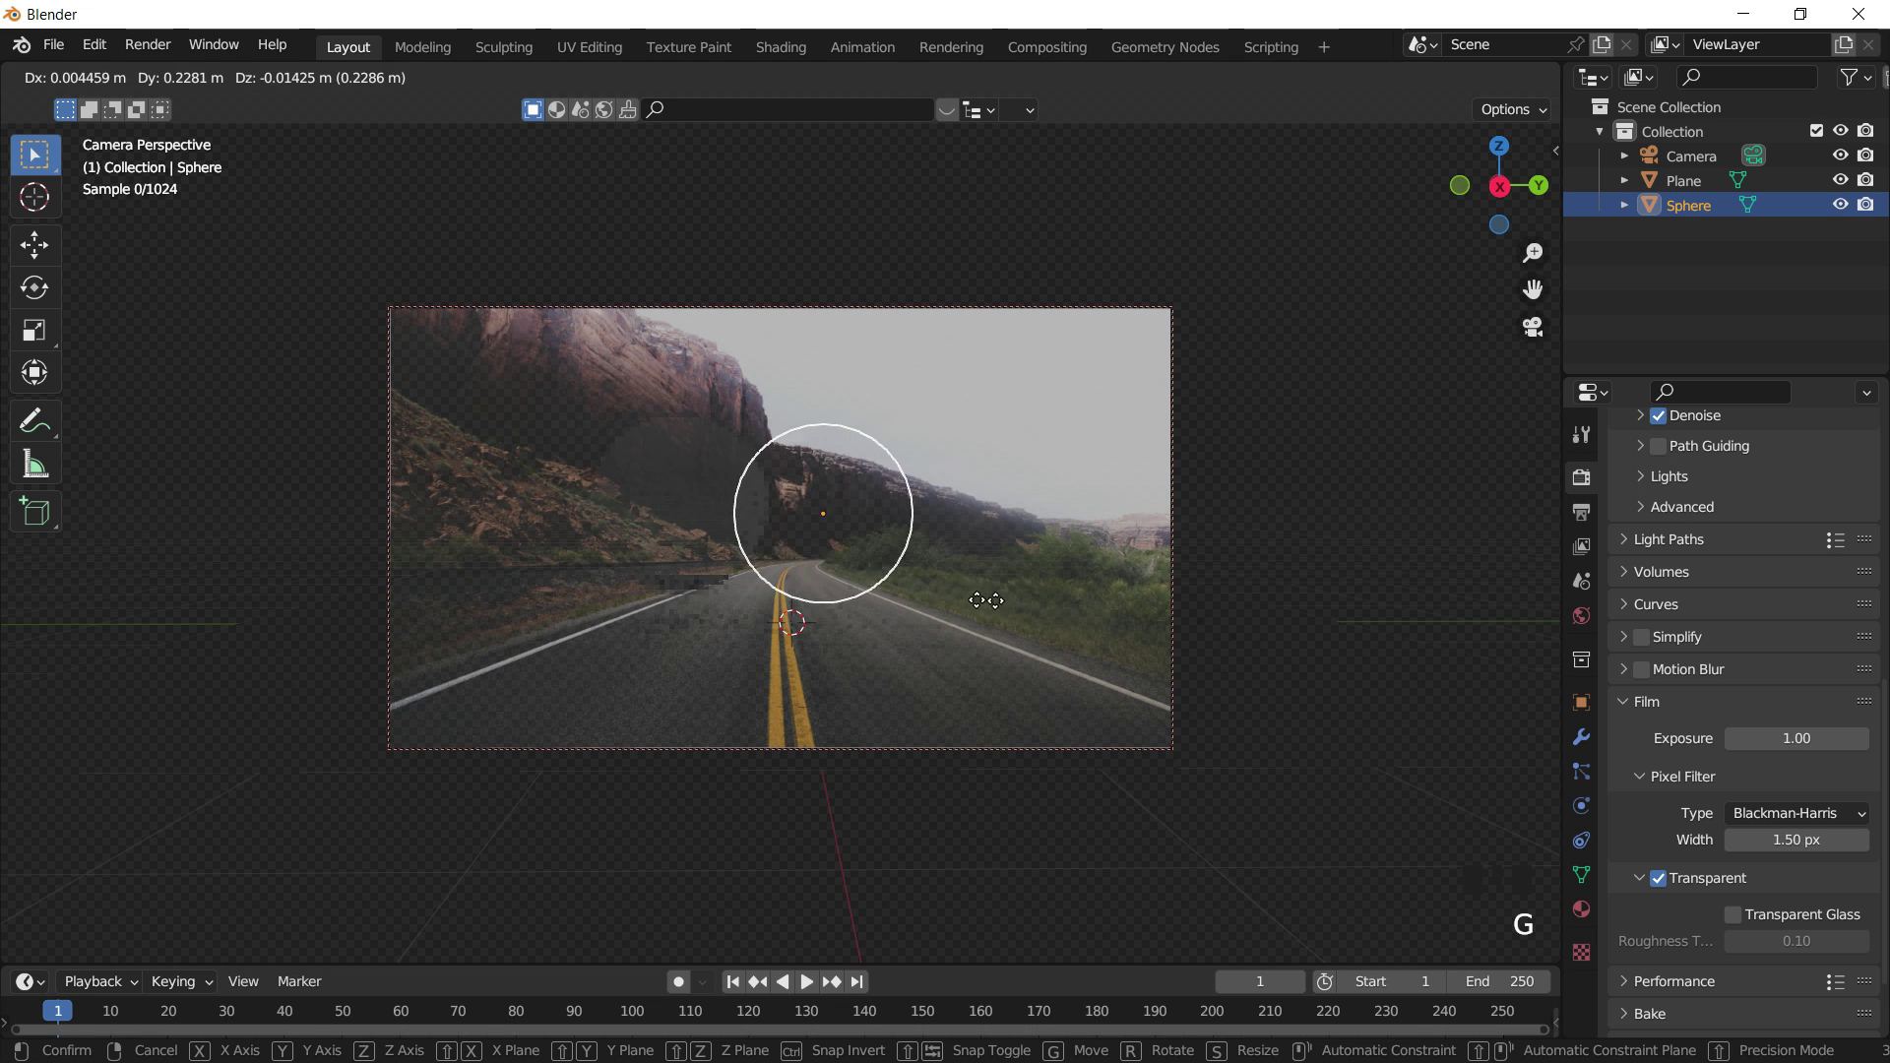
click(889, 581)
key(ctrl+z)
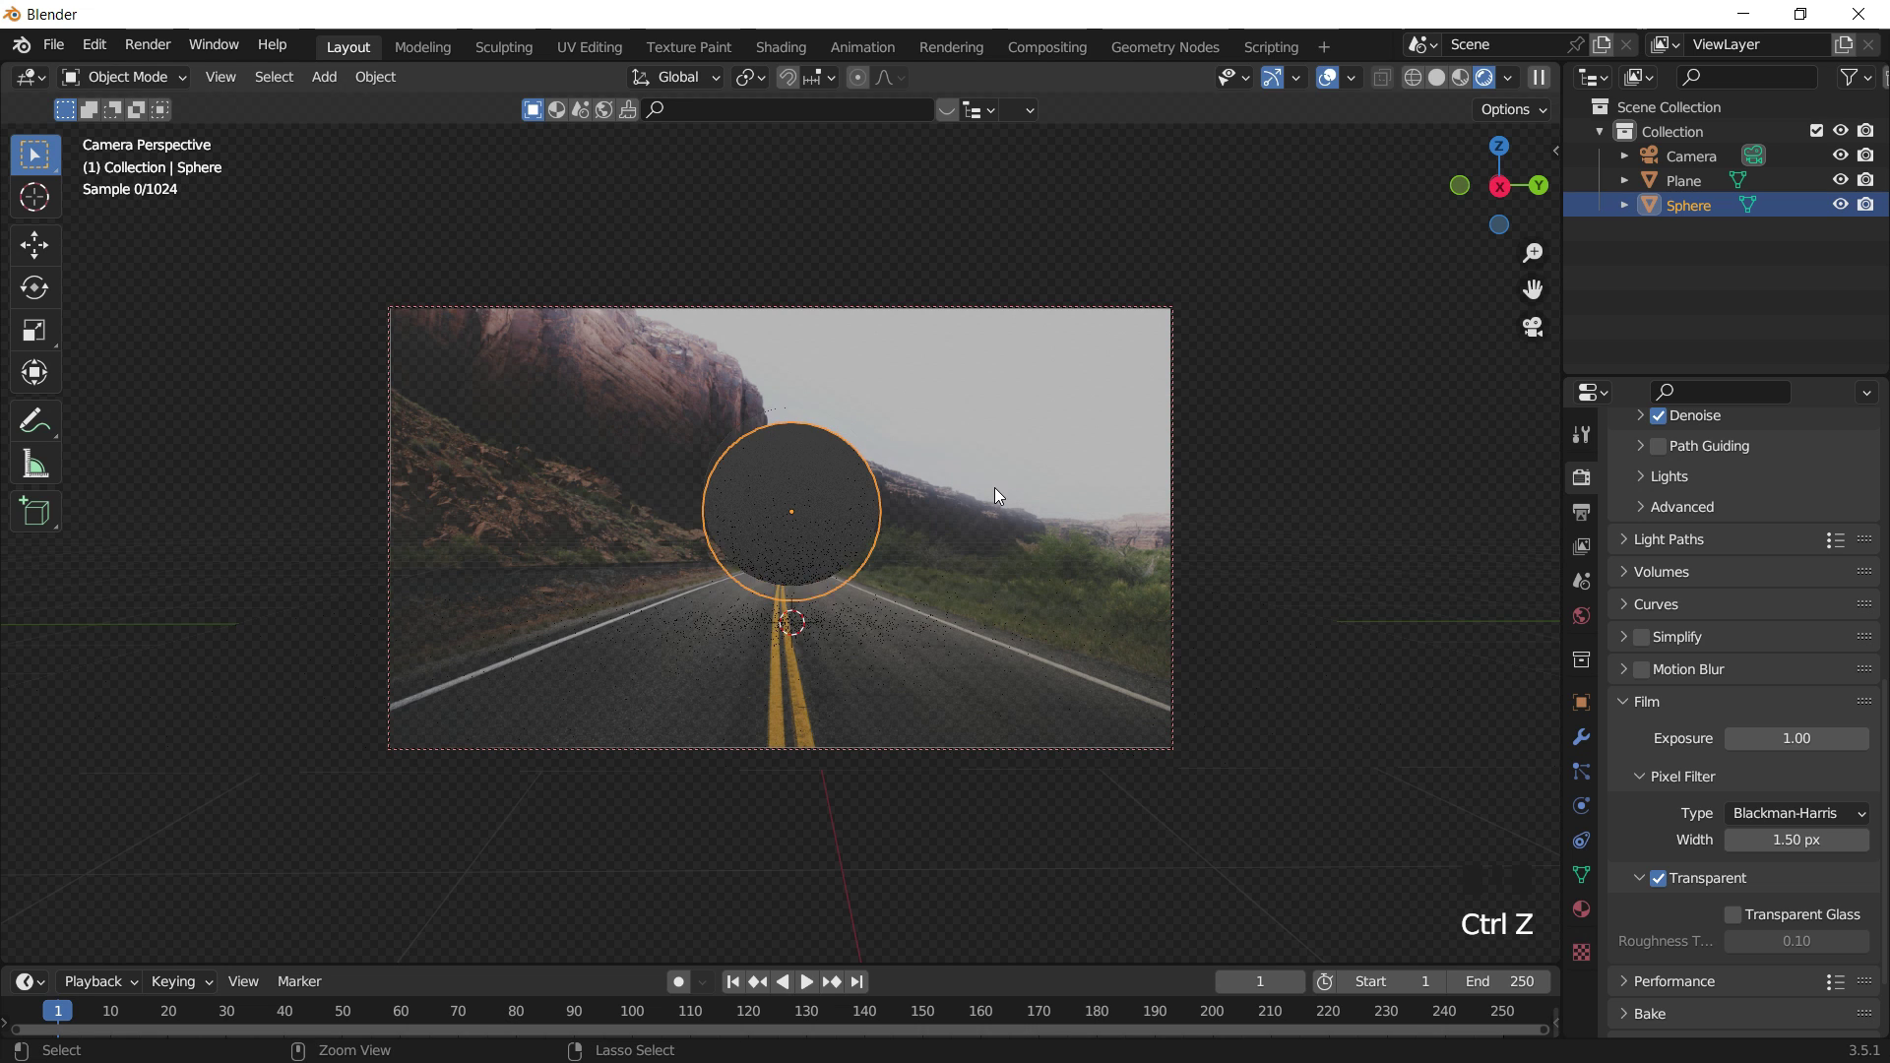
click(1031, 421)
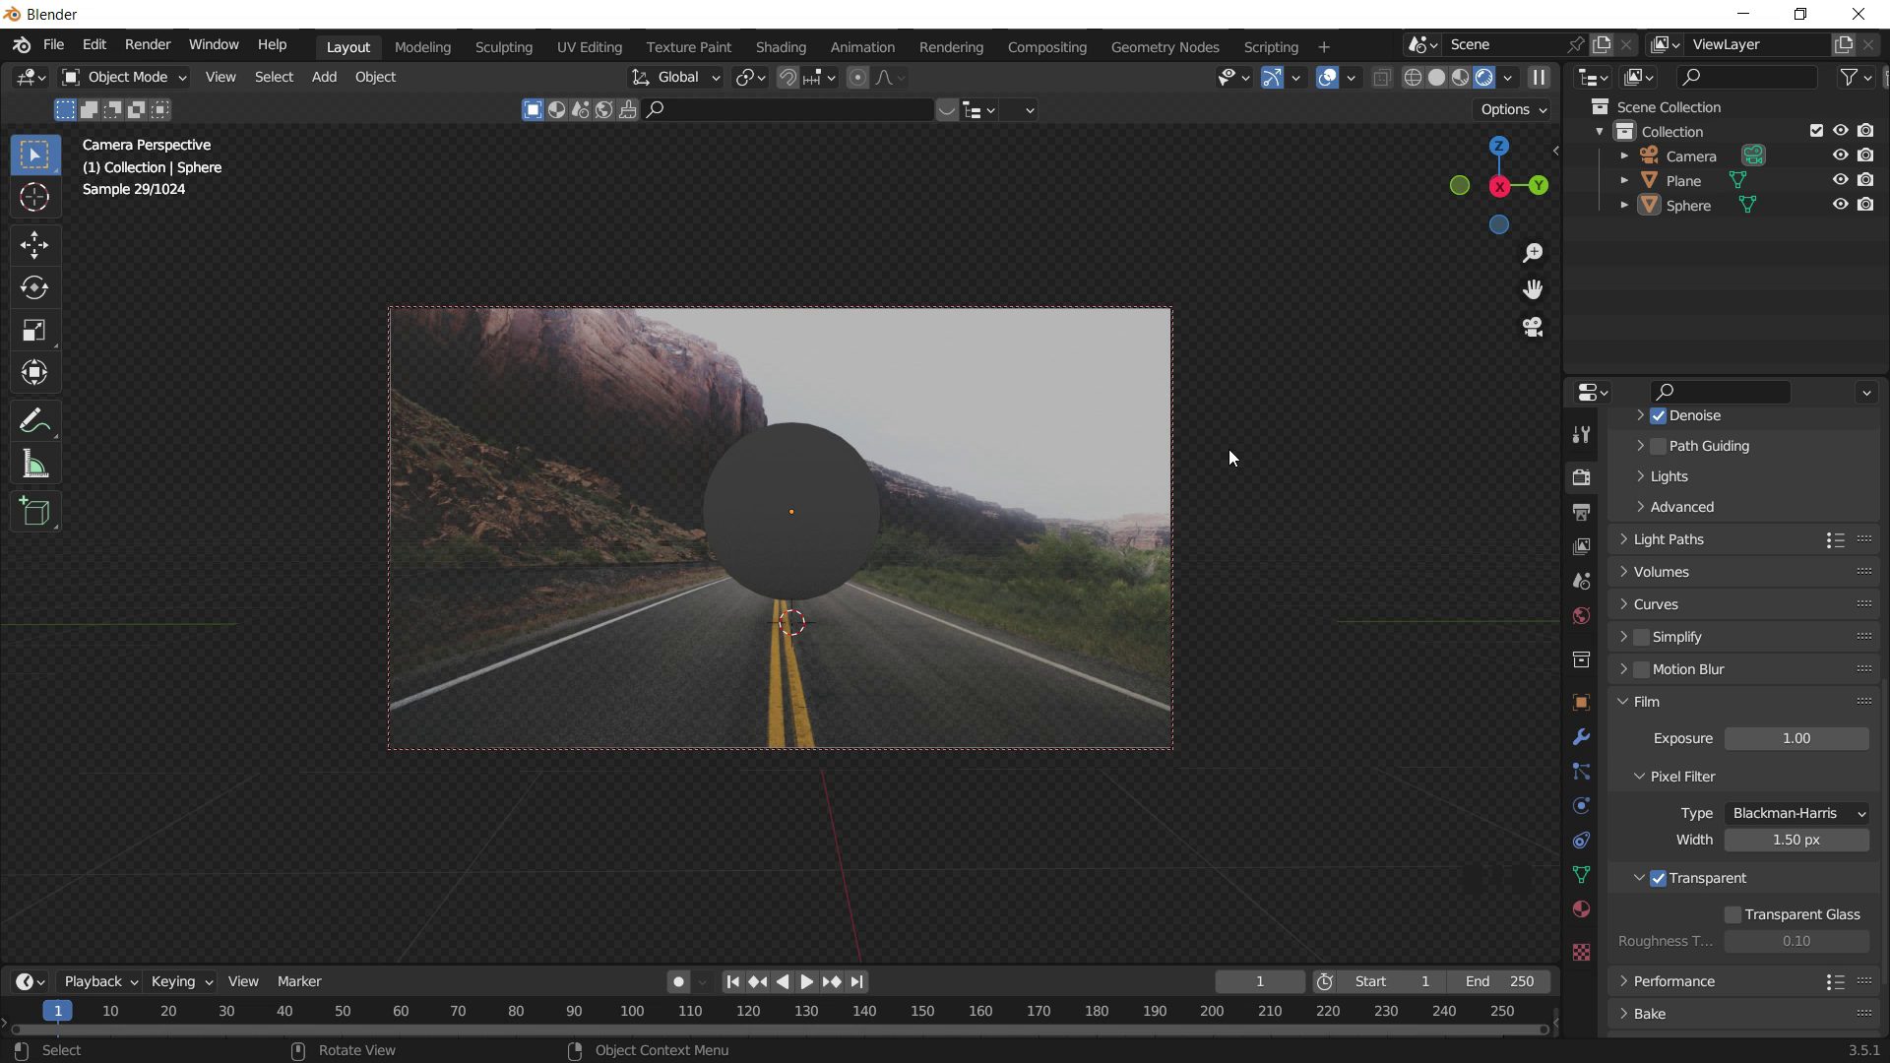
Add an area light at the 3D cursor and raise it about 2 m along Z, above the sphere.
key(shift+a)
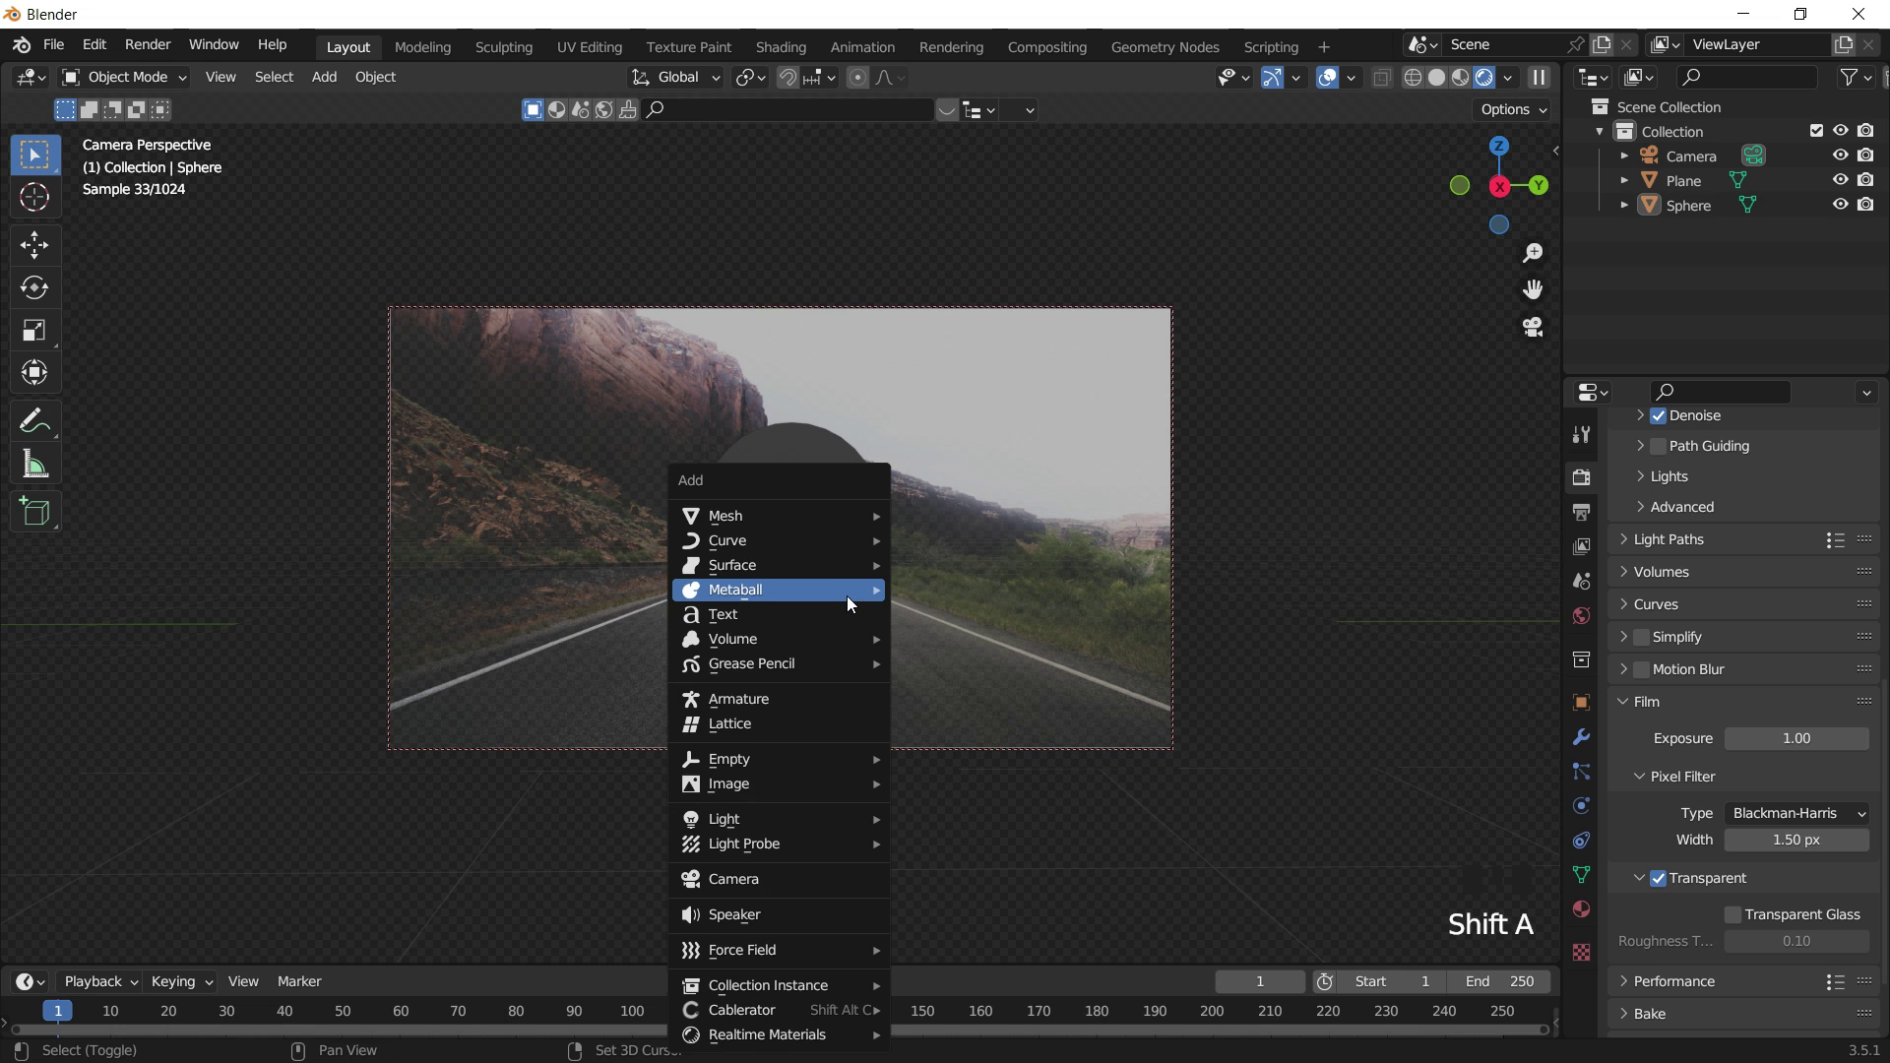
mouse_move(805, 823)
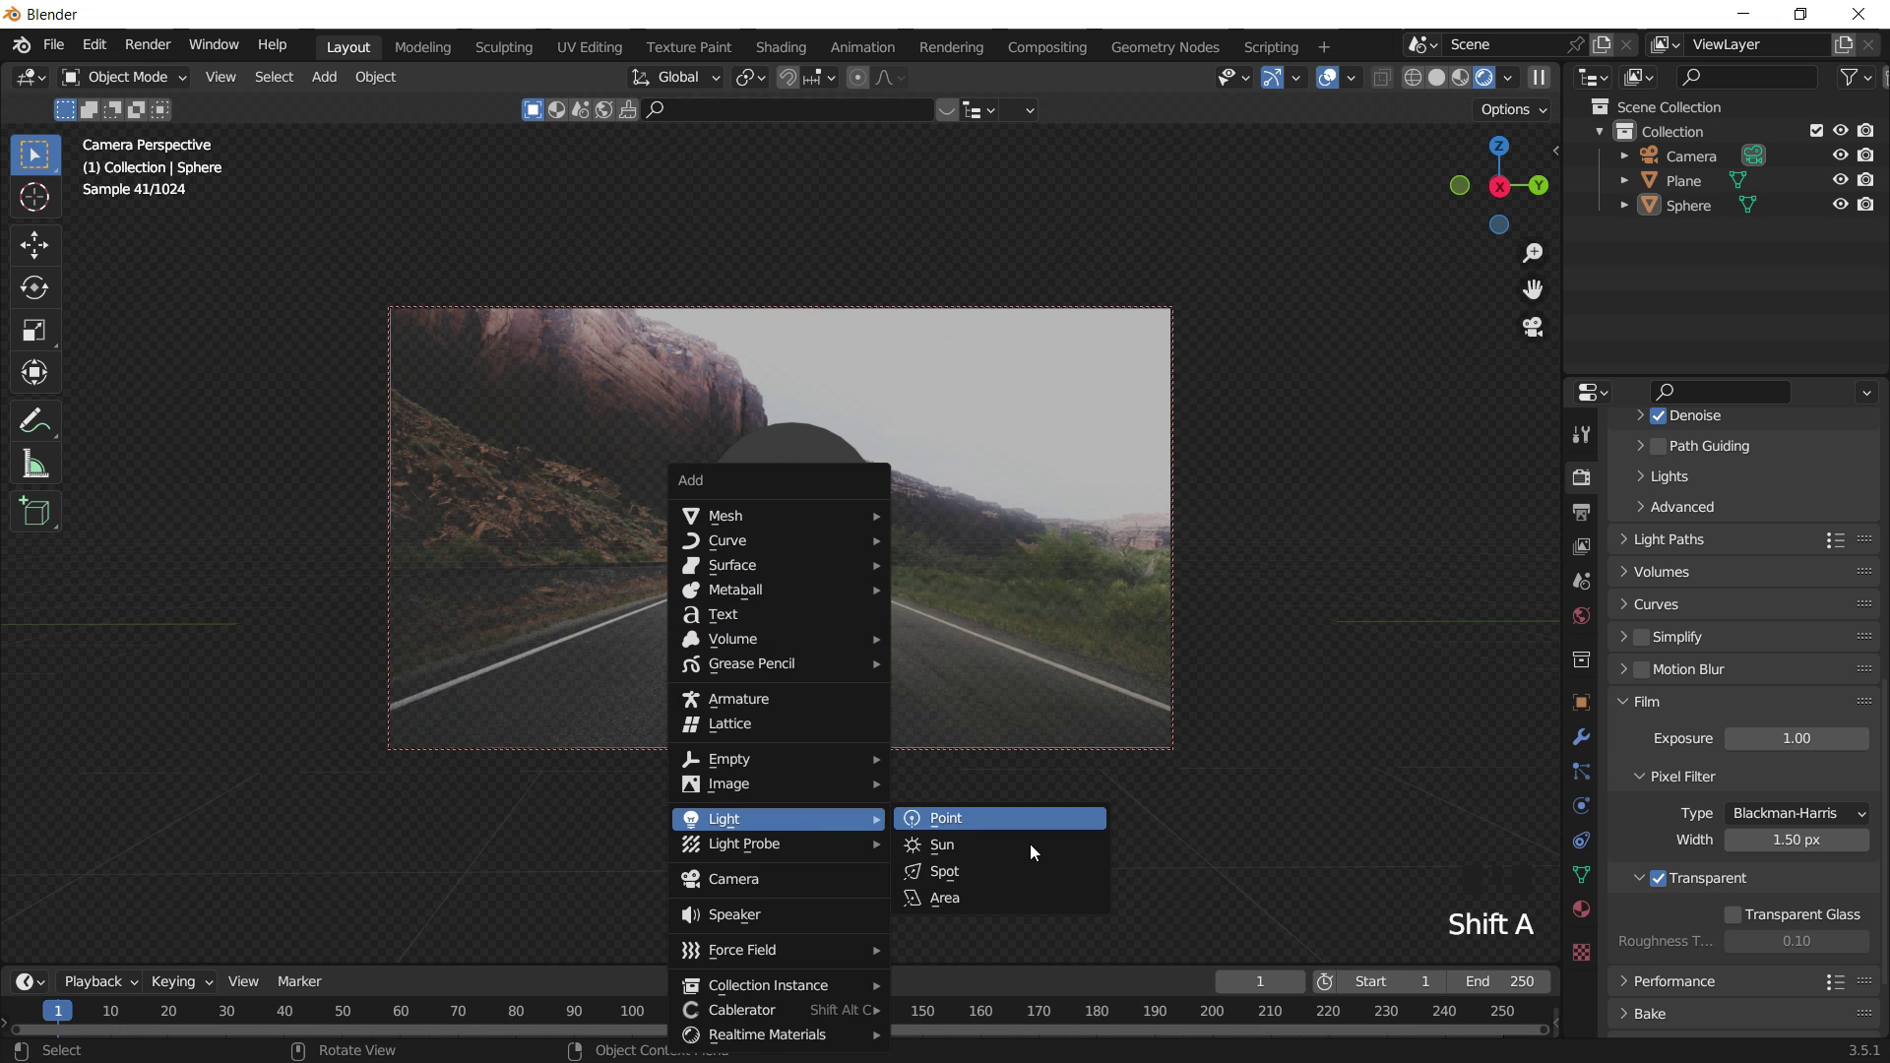
click(1002, 896)
key(g)
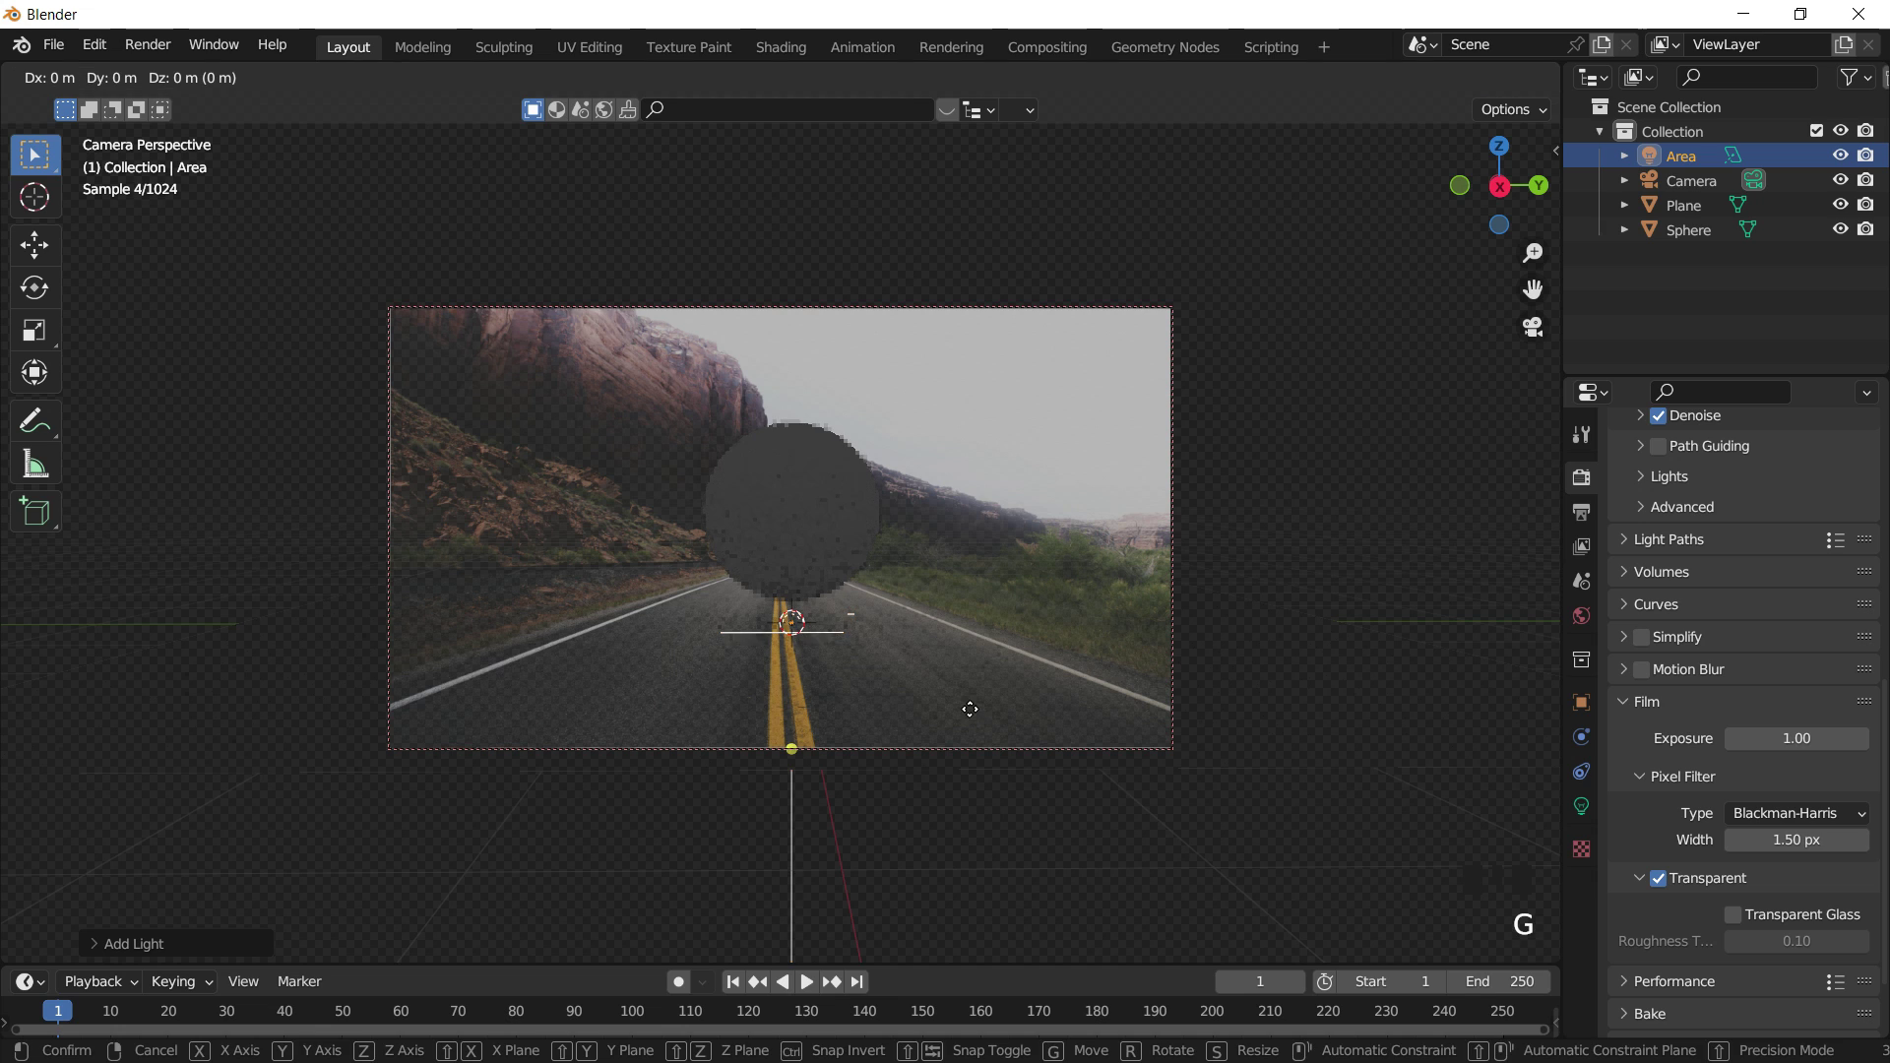
key(z)
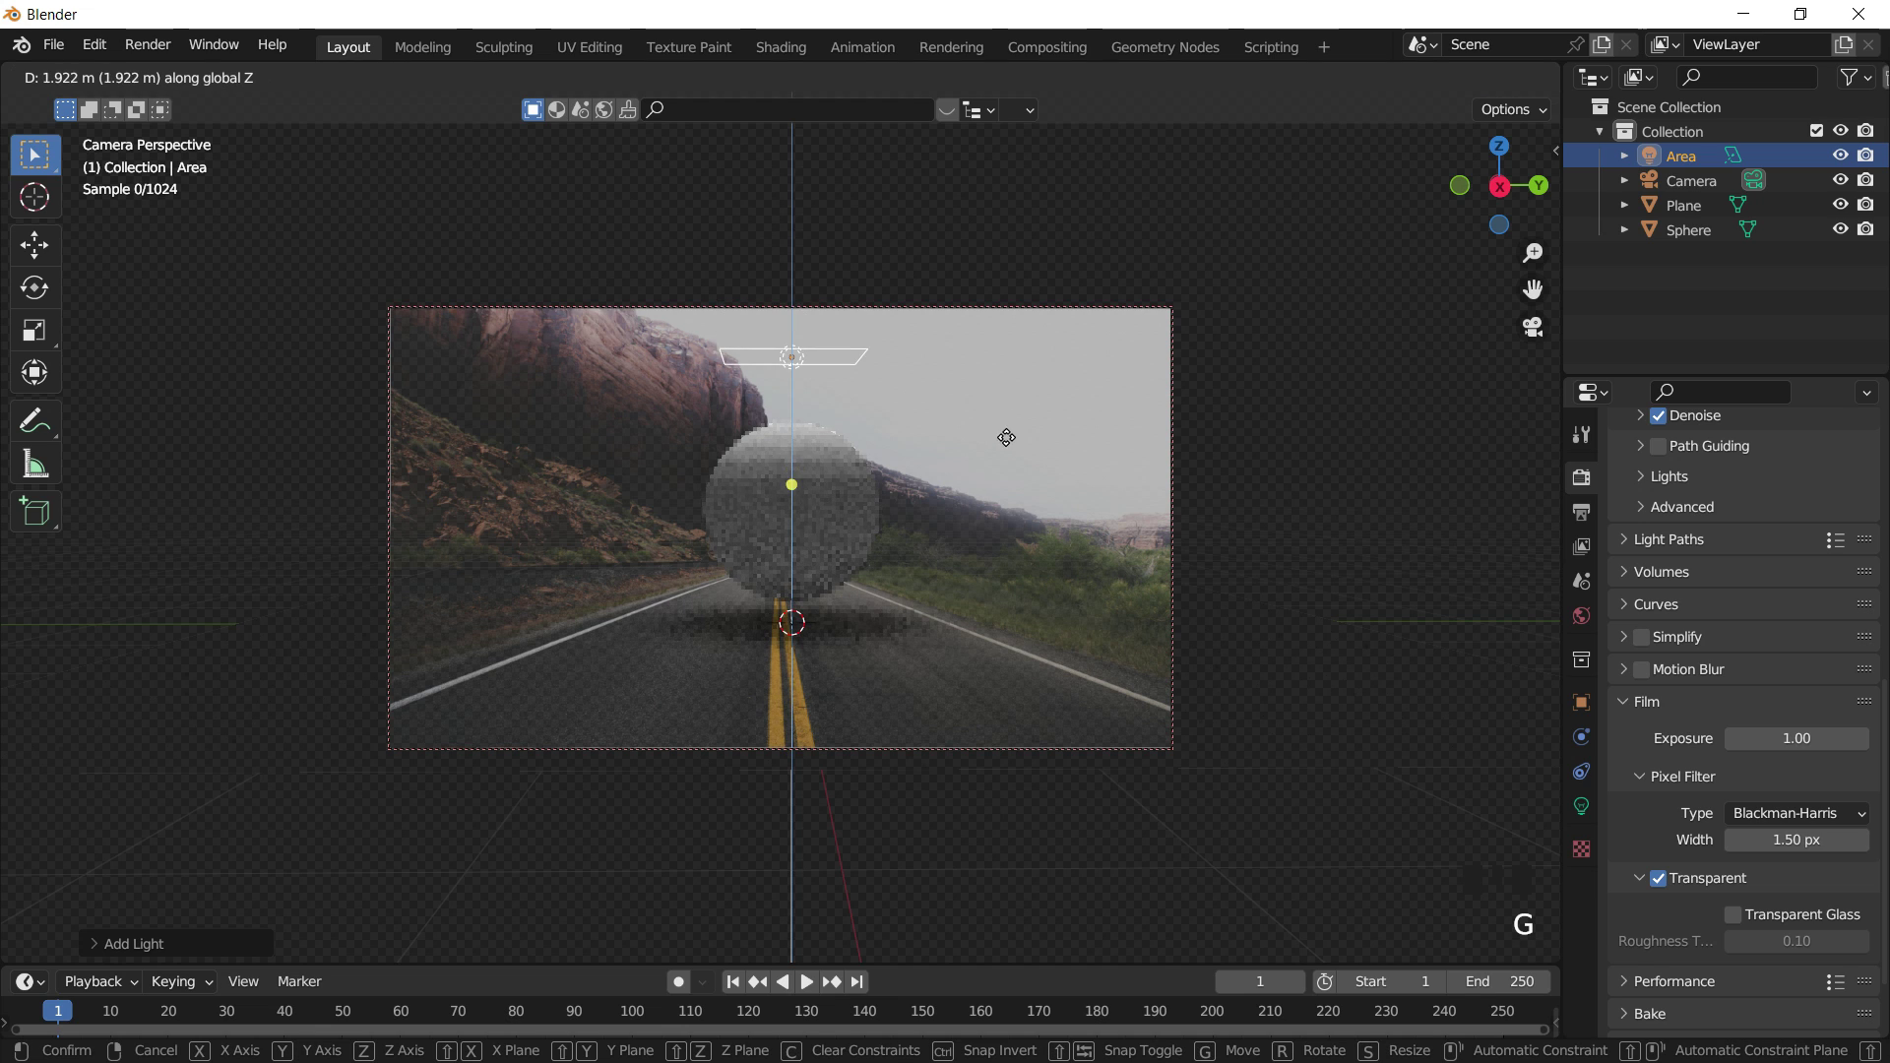
click(1018, 423)
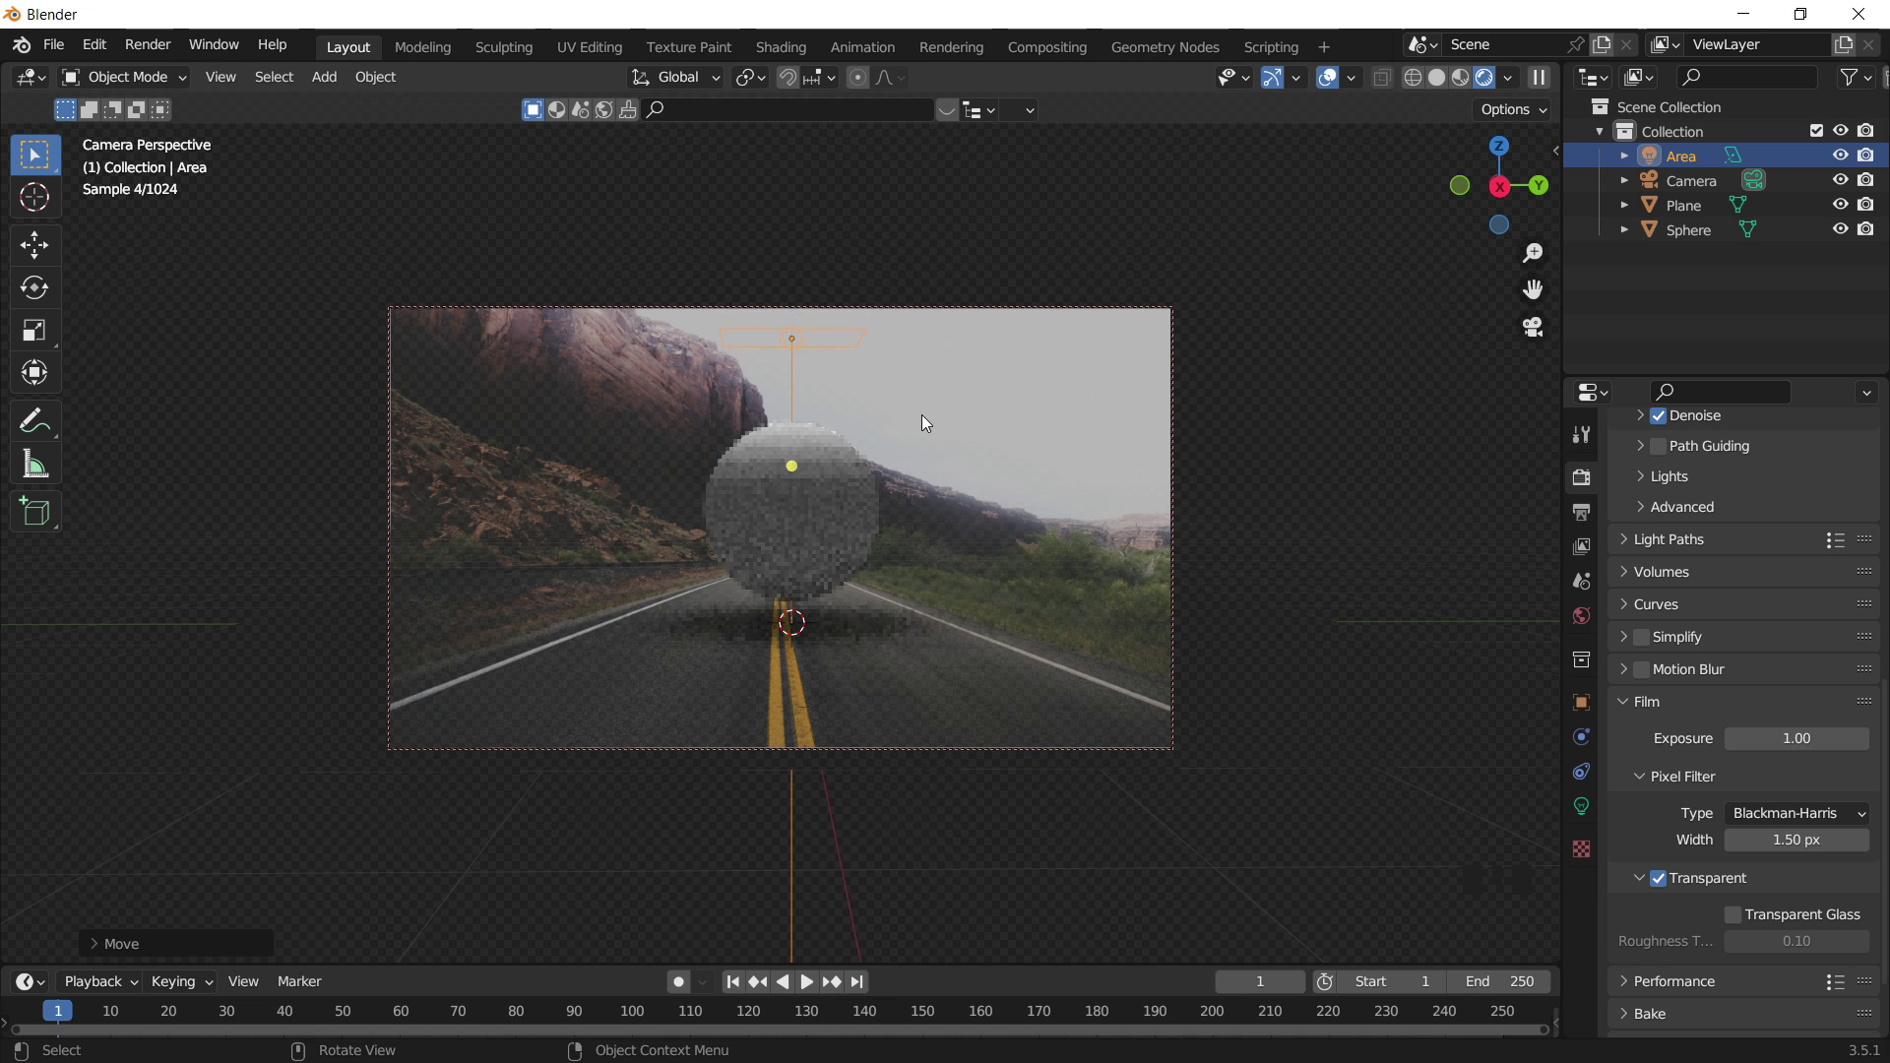
Move the area light about 1.3 m along Y and tilt it around the X axis to aim at the sphere.
key(g)
key(y)
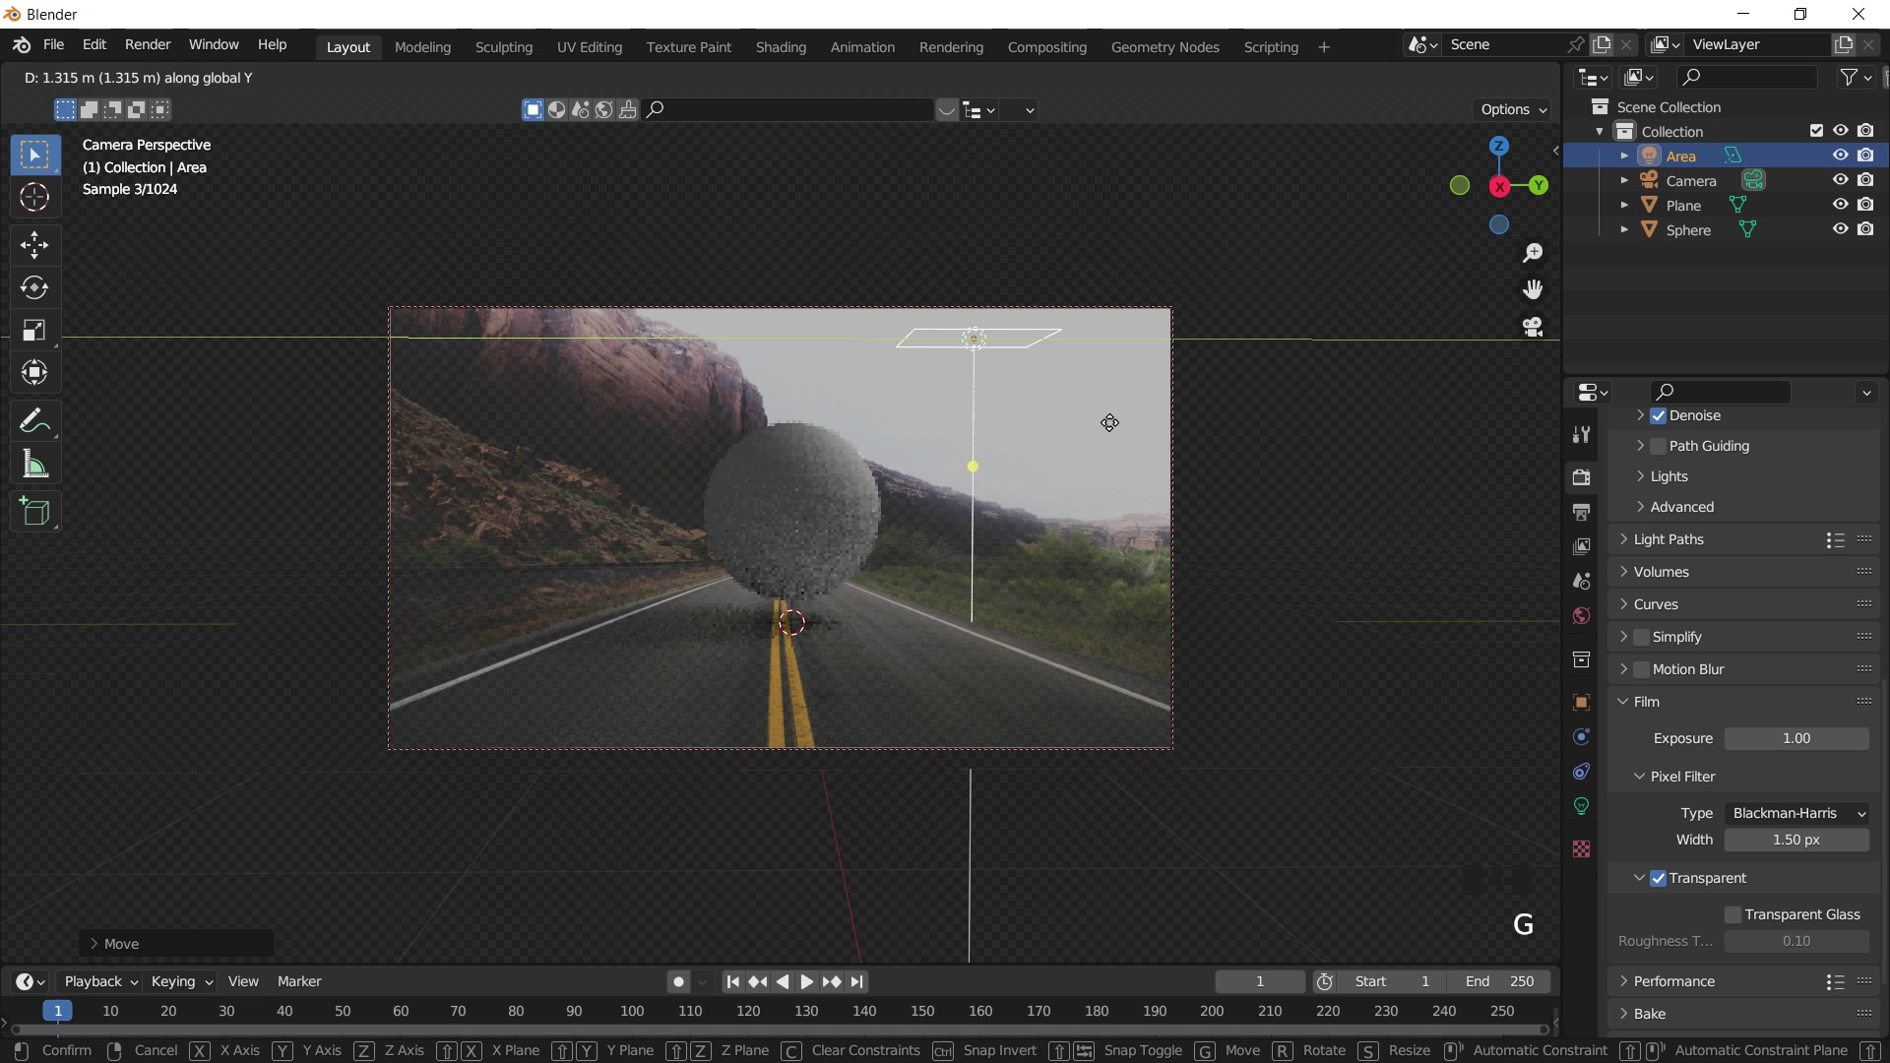
click(1112, 423)
key(r)
key(x)
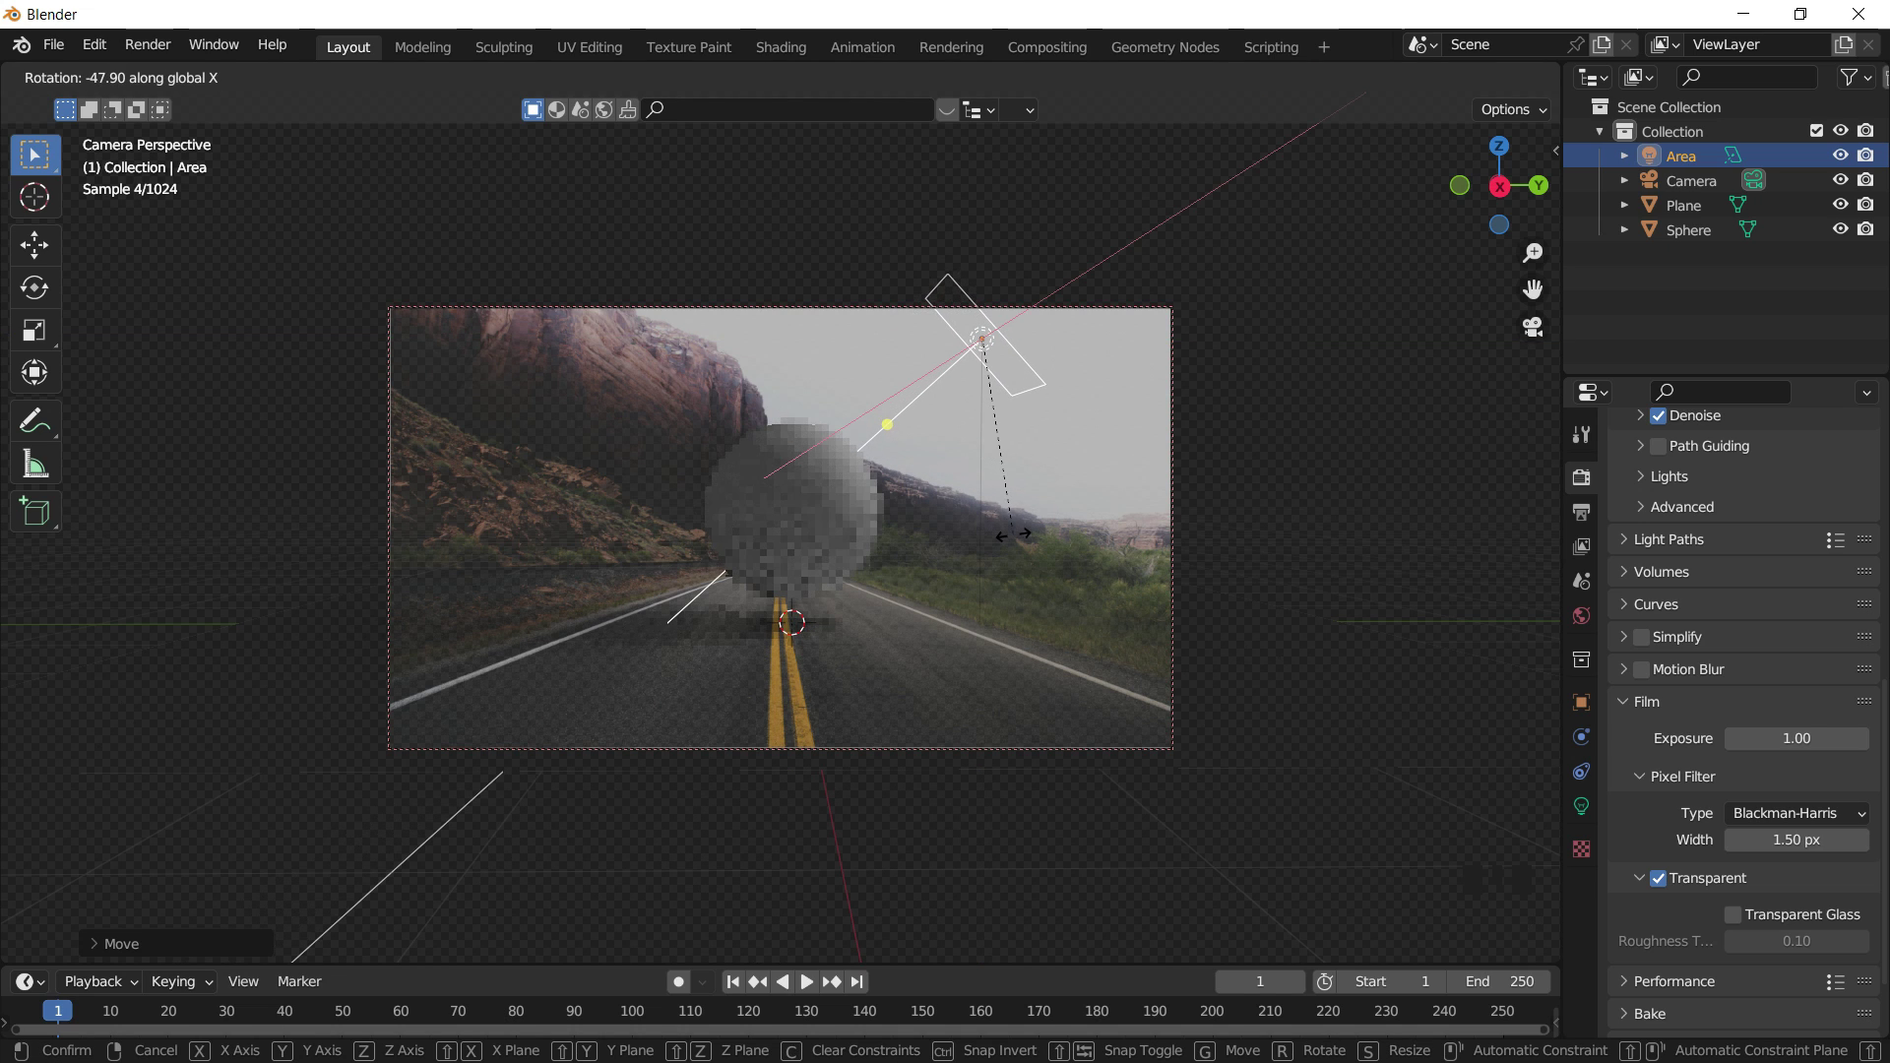
click(1019, 636)
key(r)
key(x)
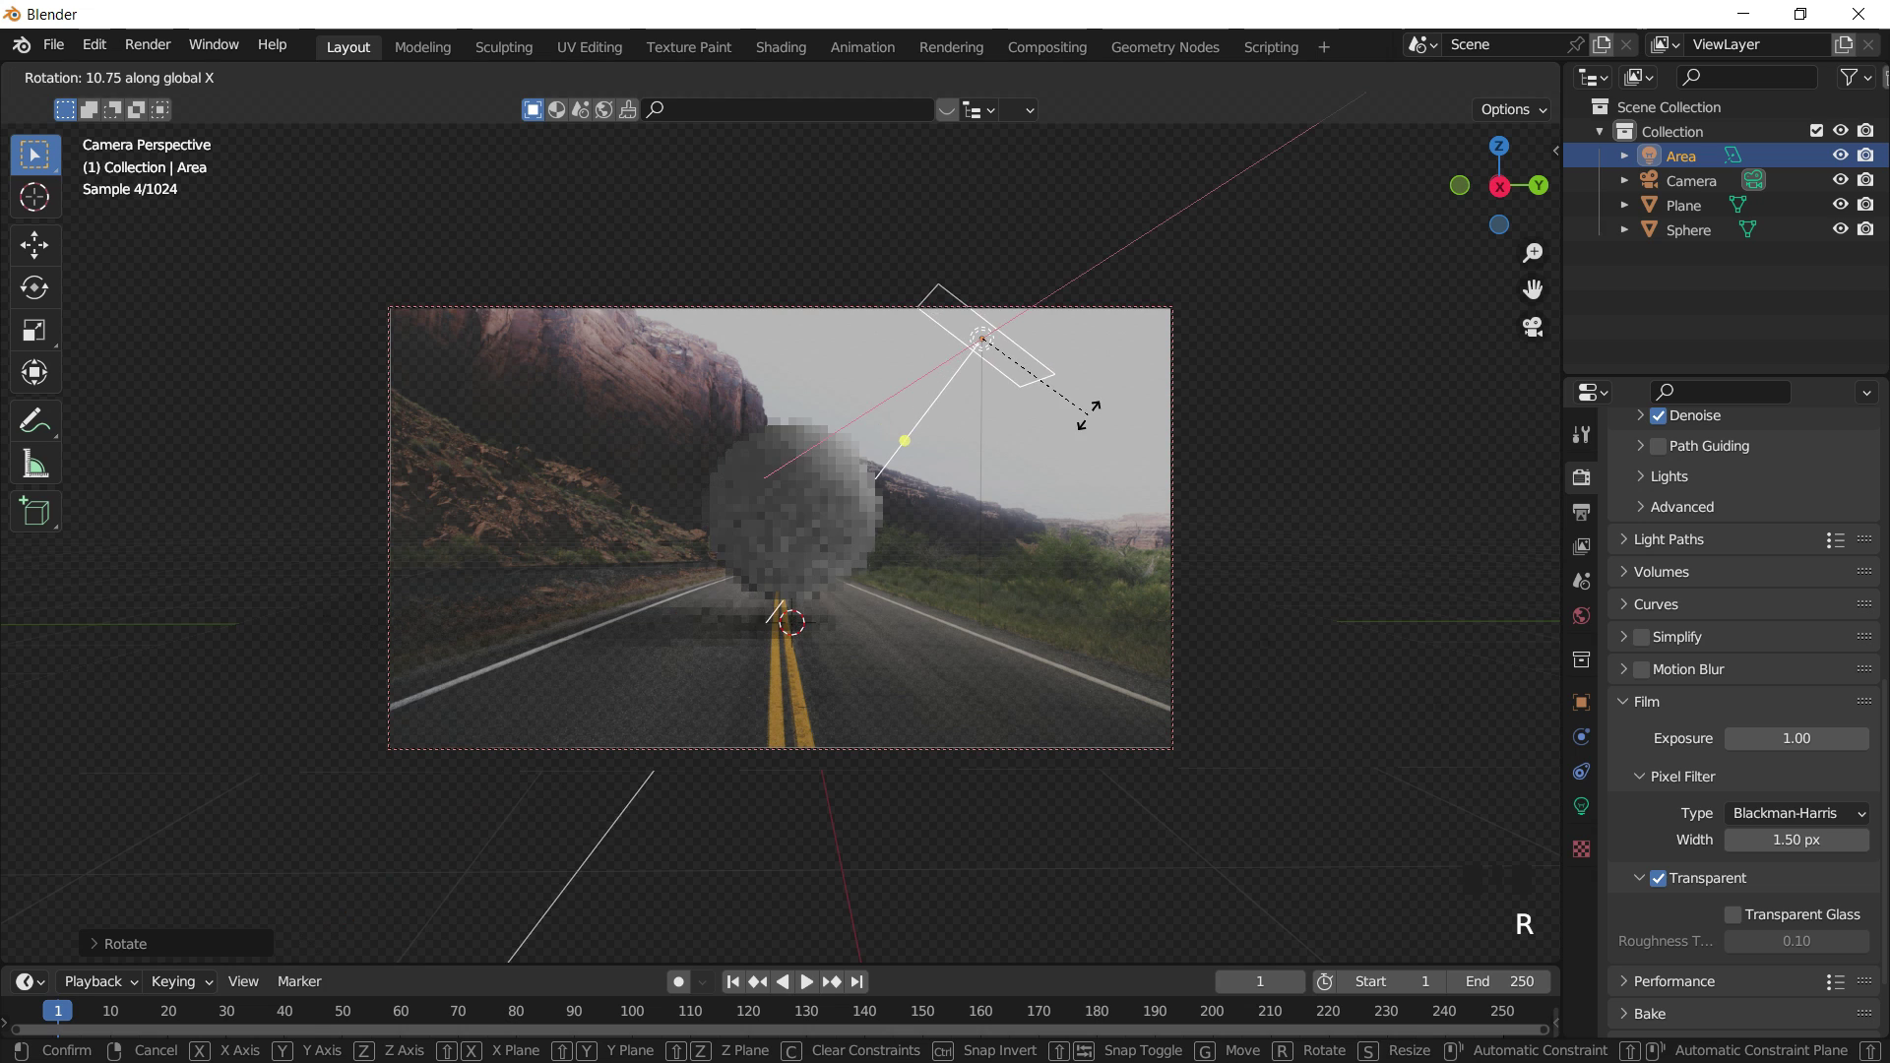
click(1082, 438)
Enlarge the area light and fine-tune its X-axis tilt and its position beside the sphere.
key(s)
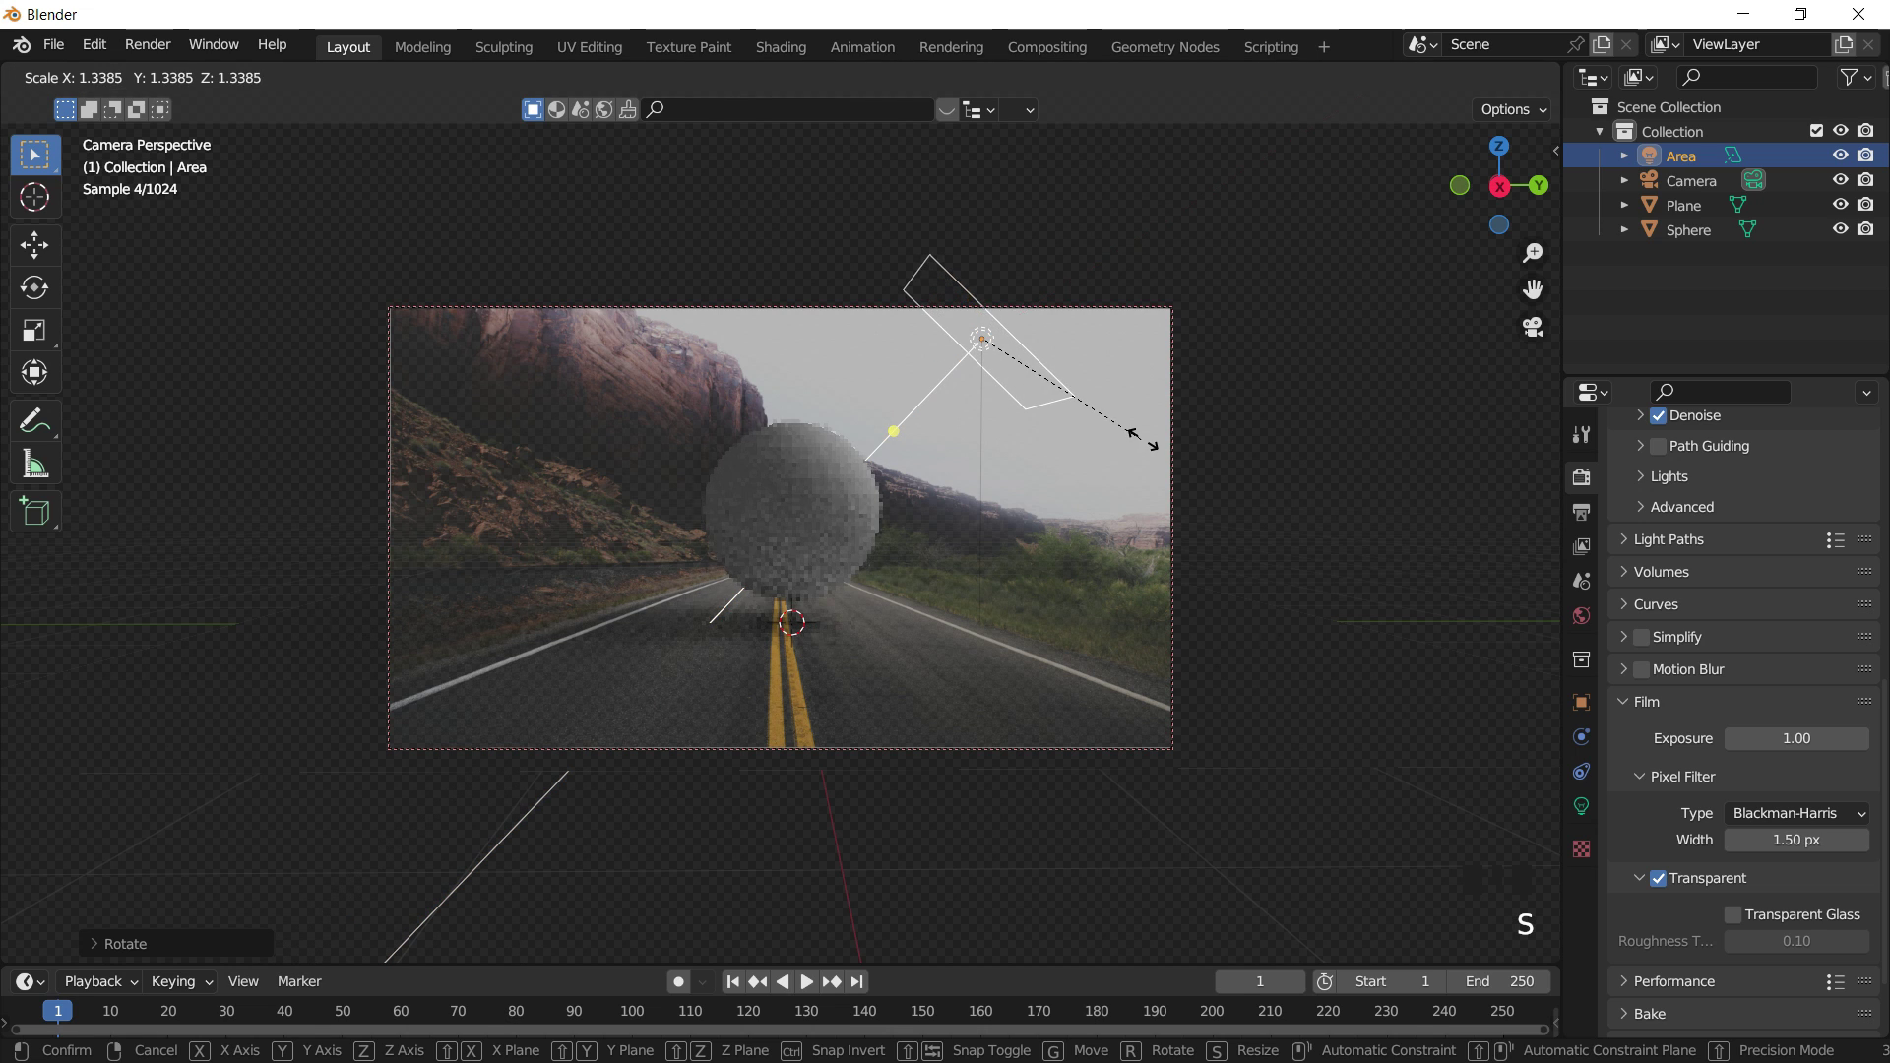
click(1185, 449)
key(r)
key(y)
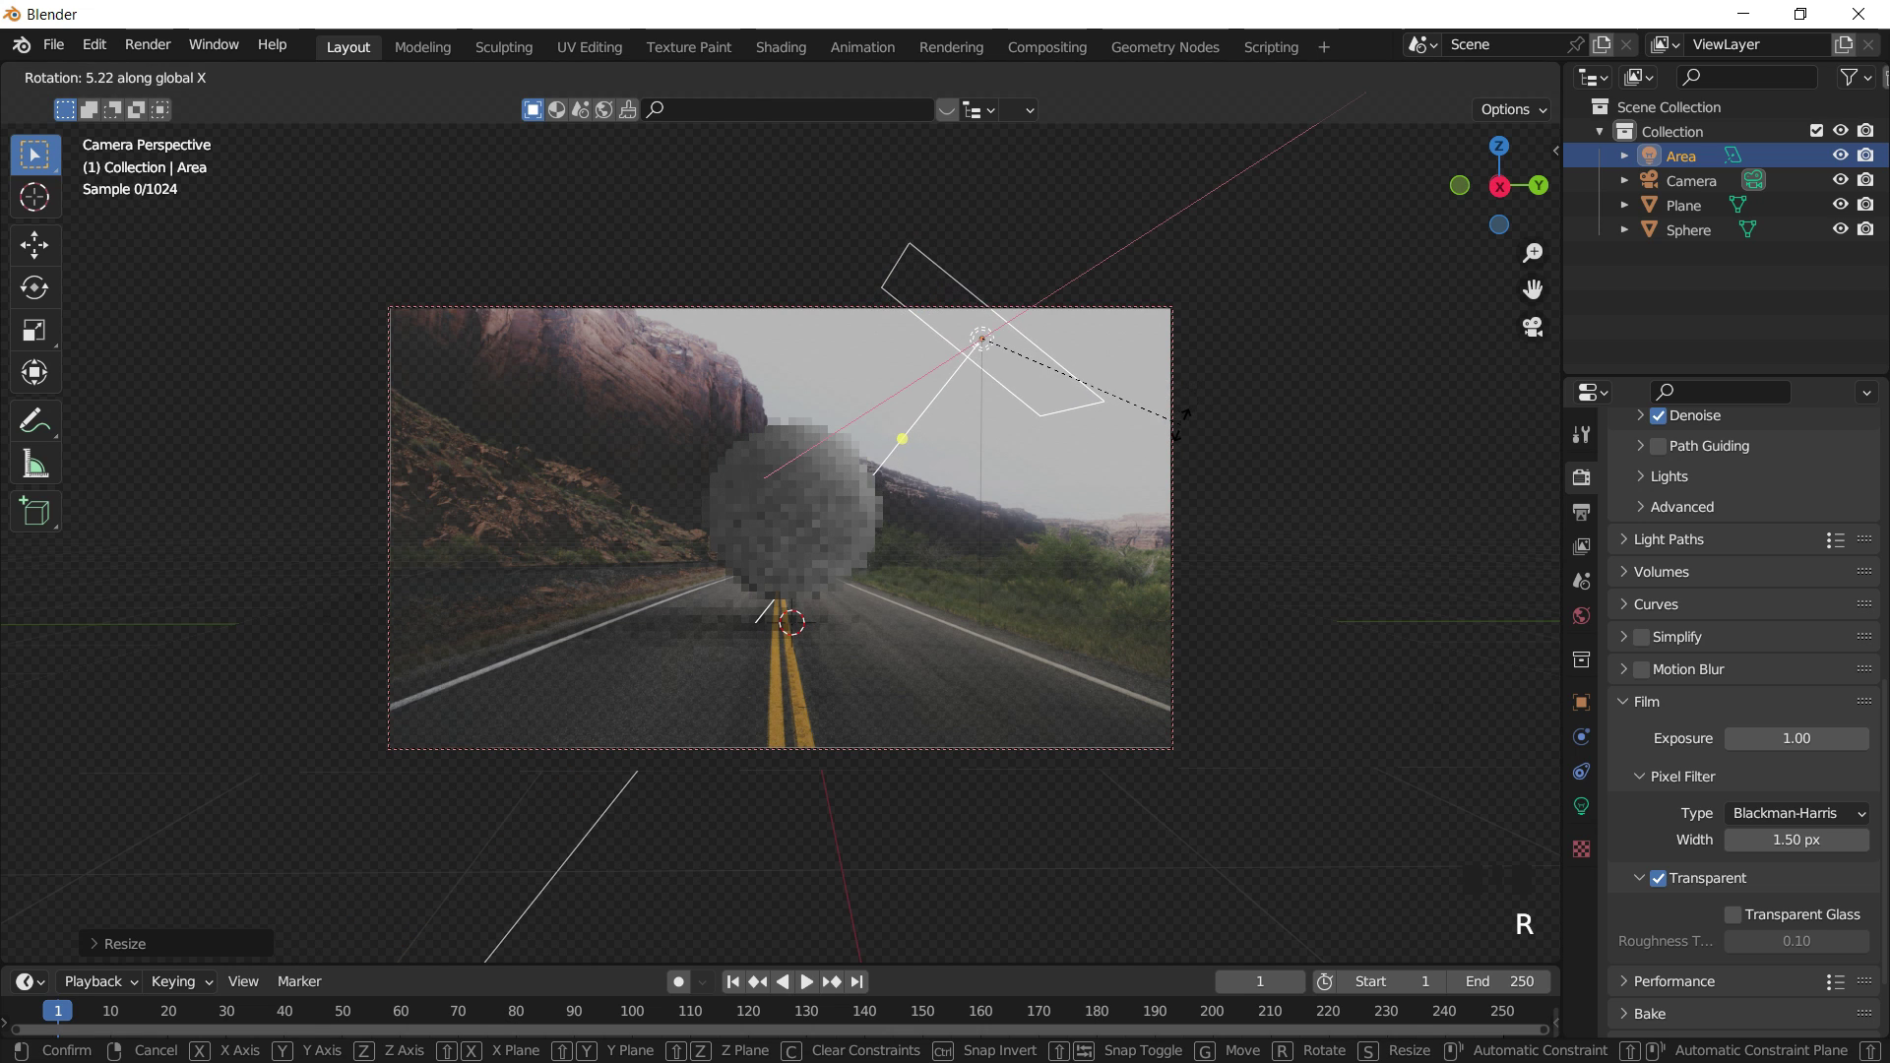
click(1187, 436)
key(g)
click(1201, 435)
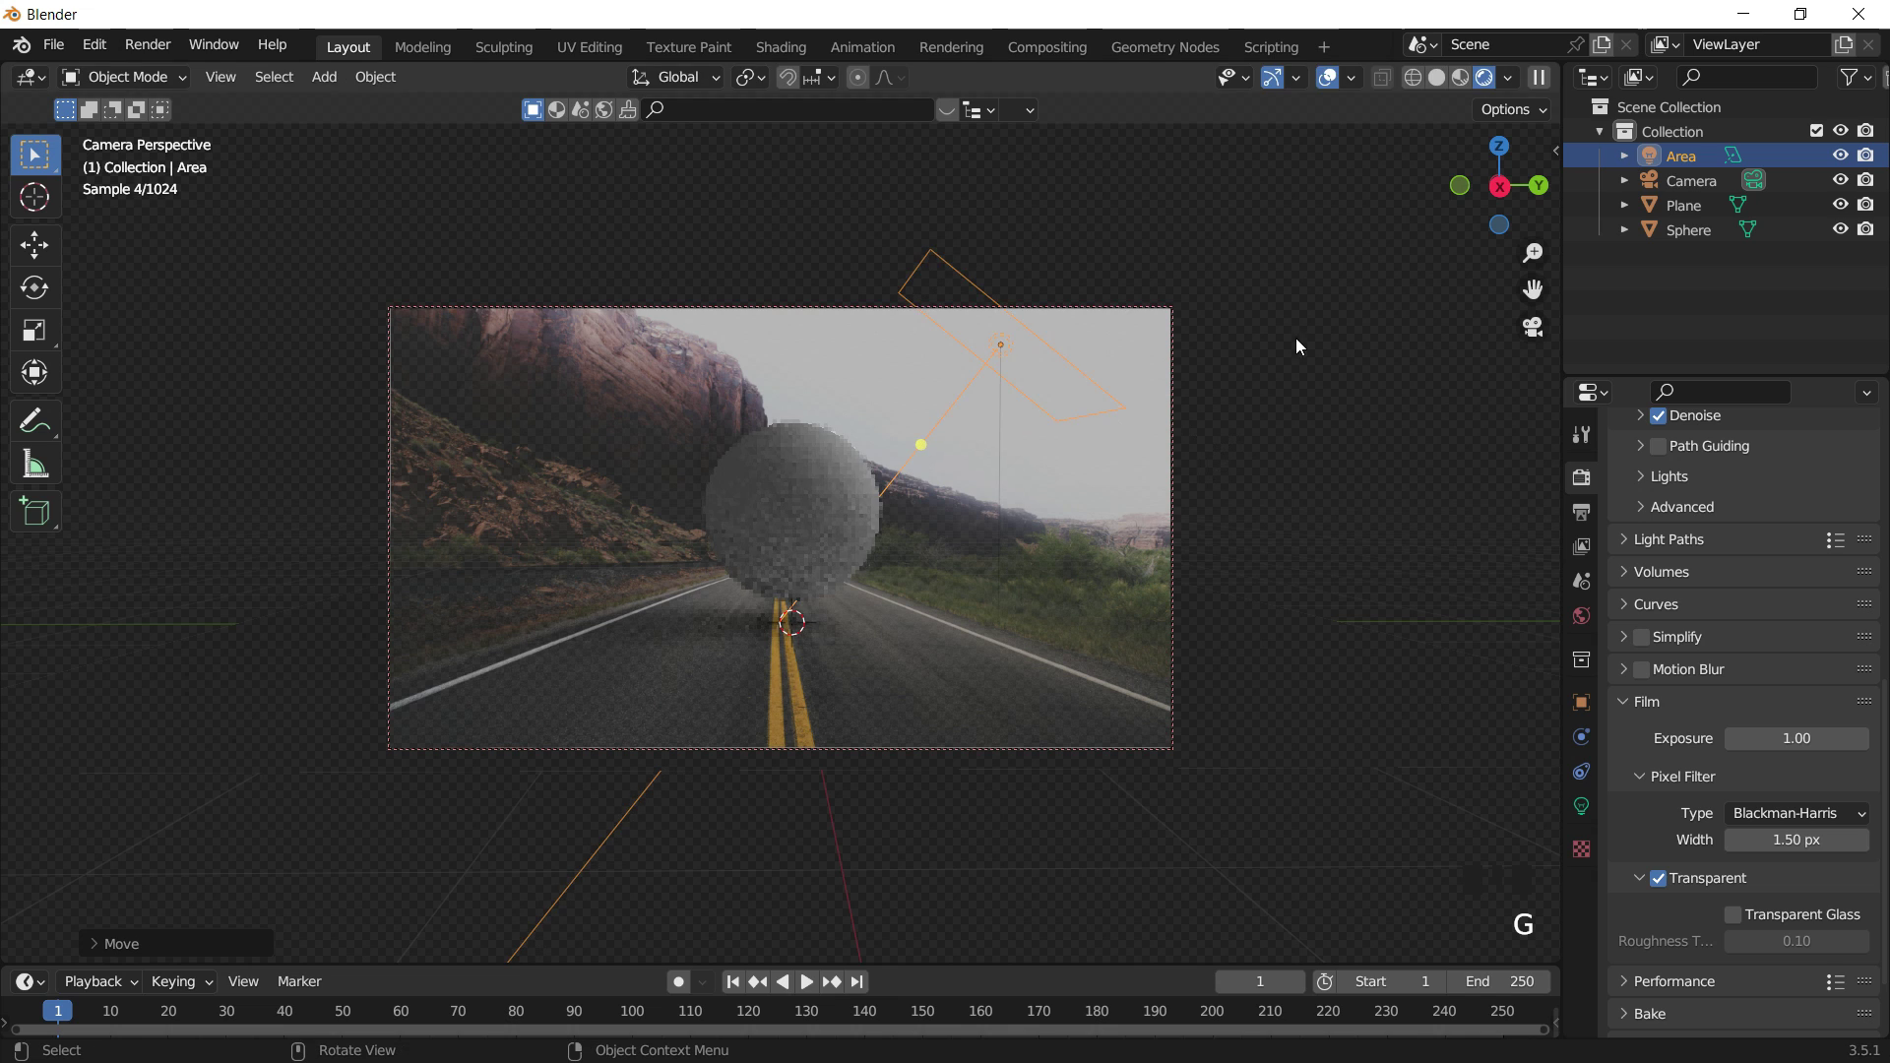
Move the area light farther from the sphere and slightly lower, and rotate it around X to face the sphere again.
click(1103, 299)
click(943, 340)
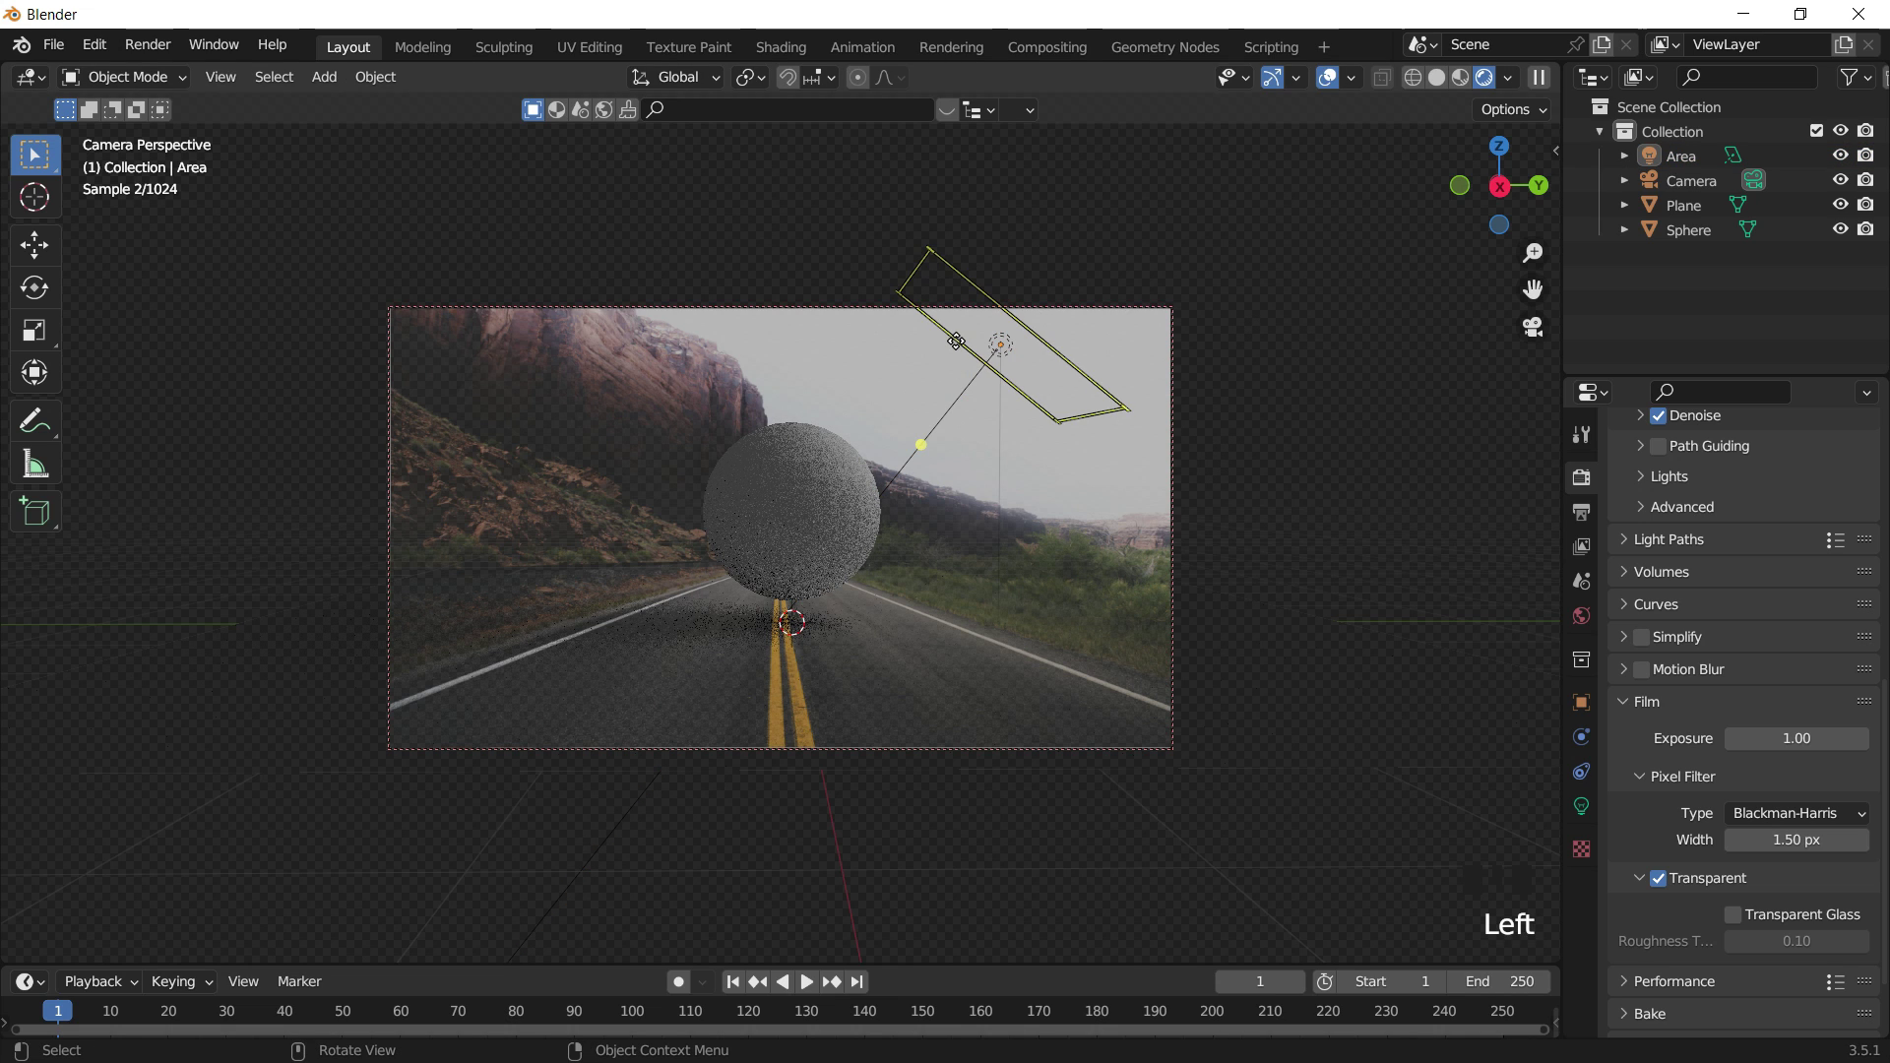
key(g)
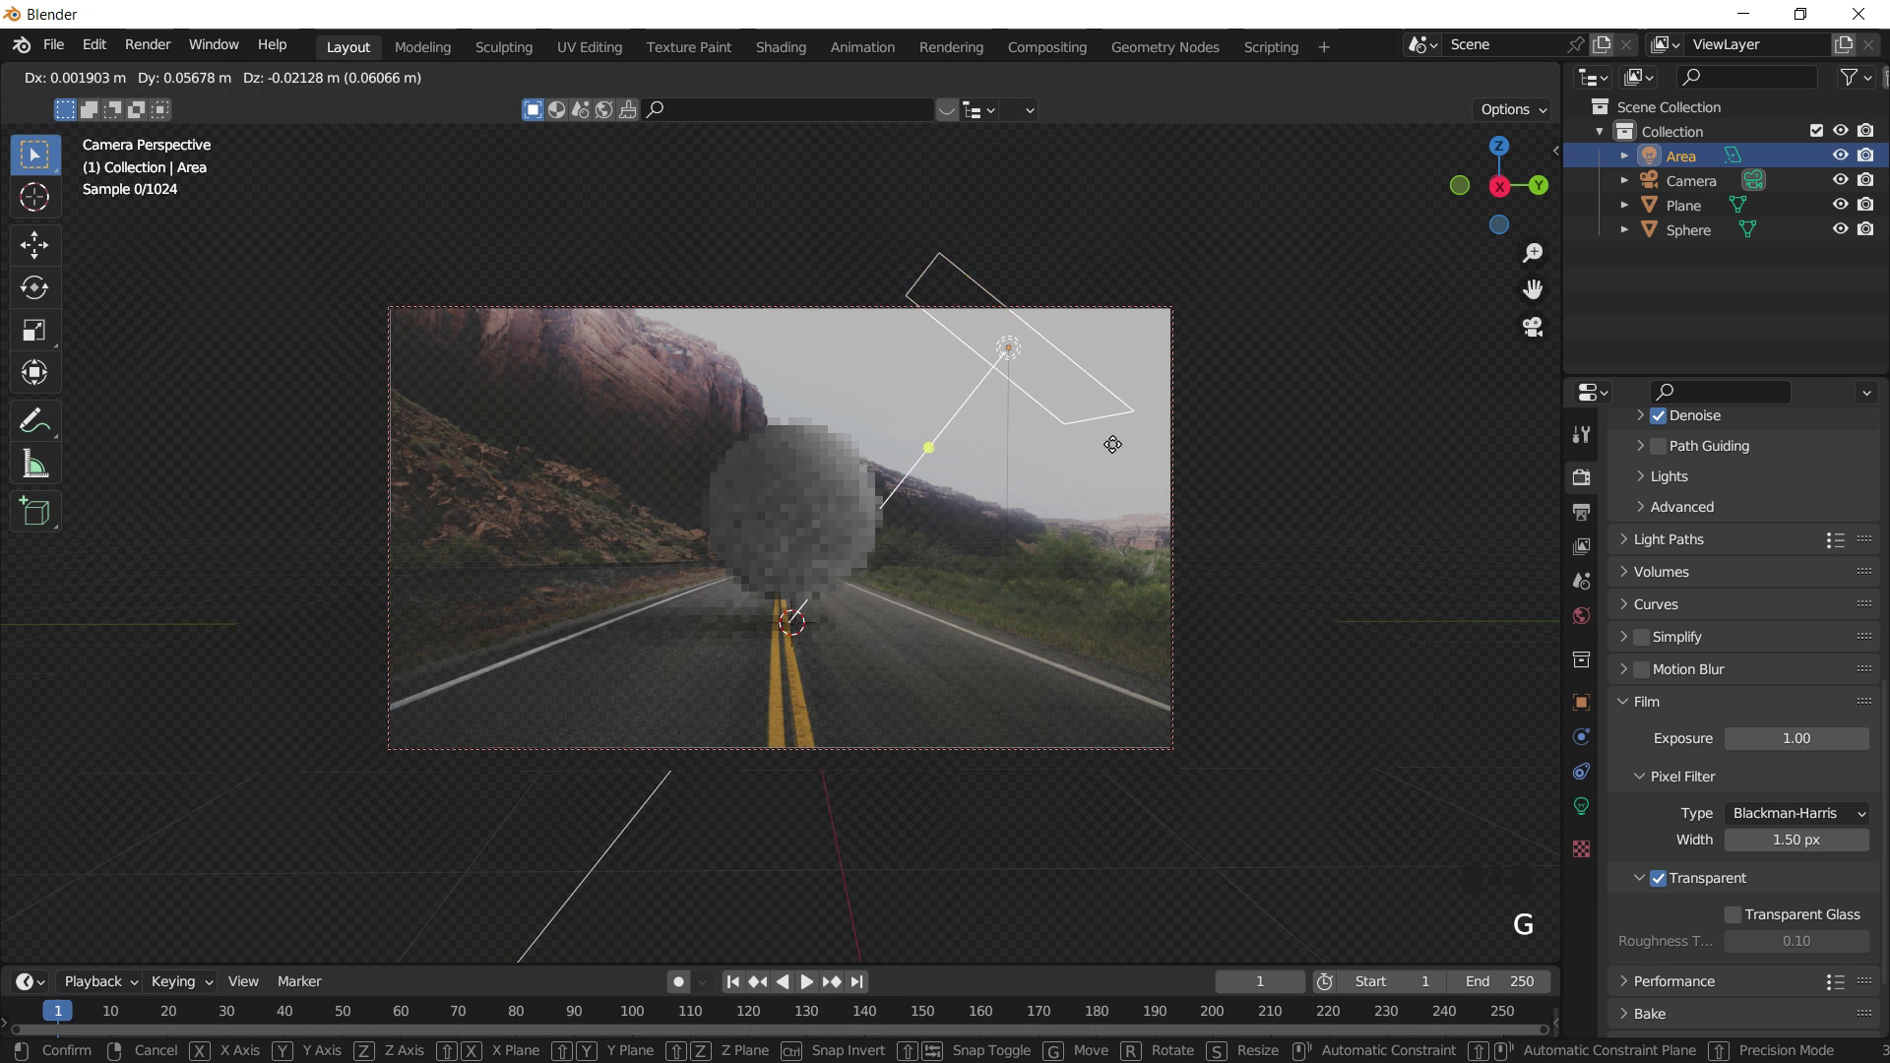
click(1189, 489)
key(r)
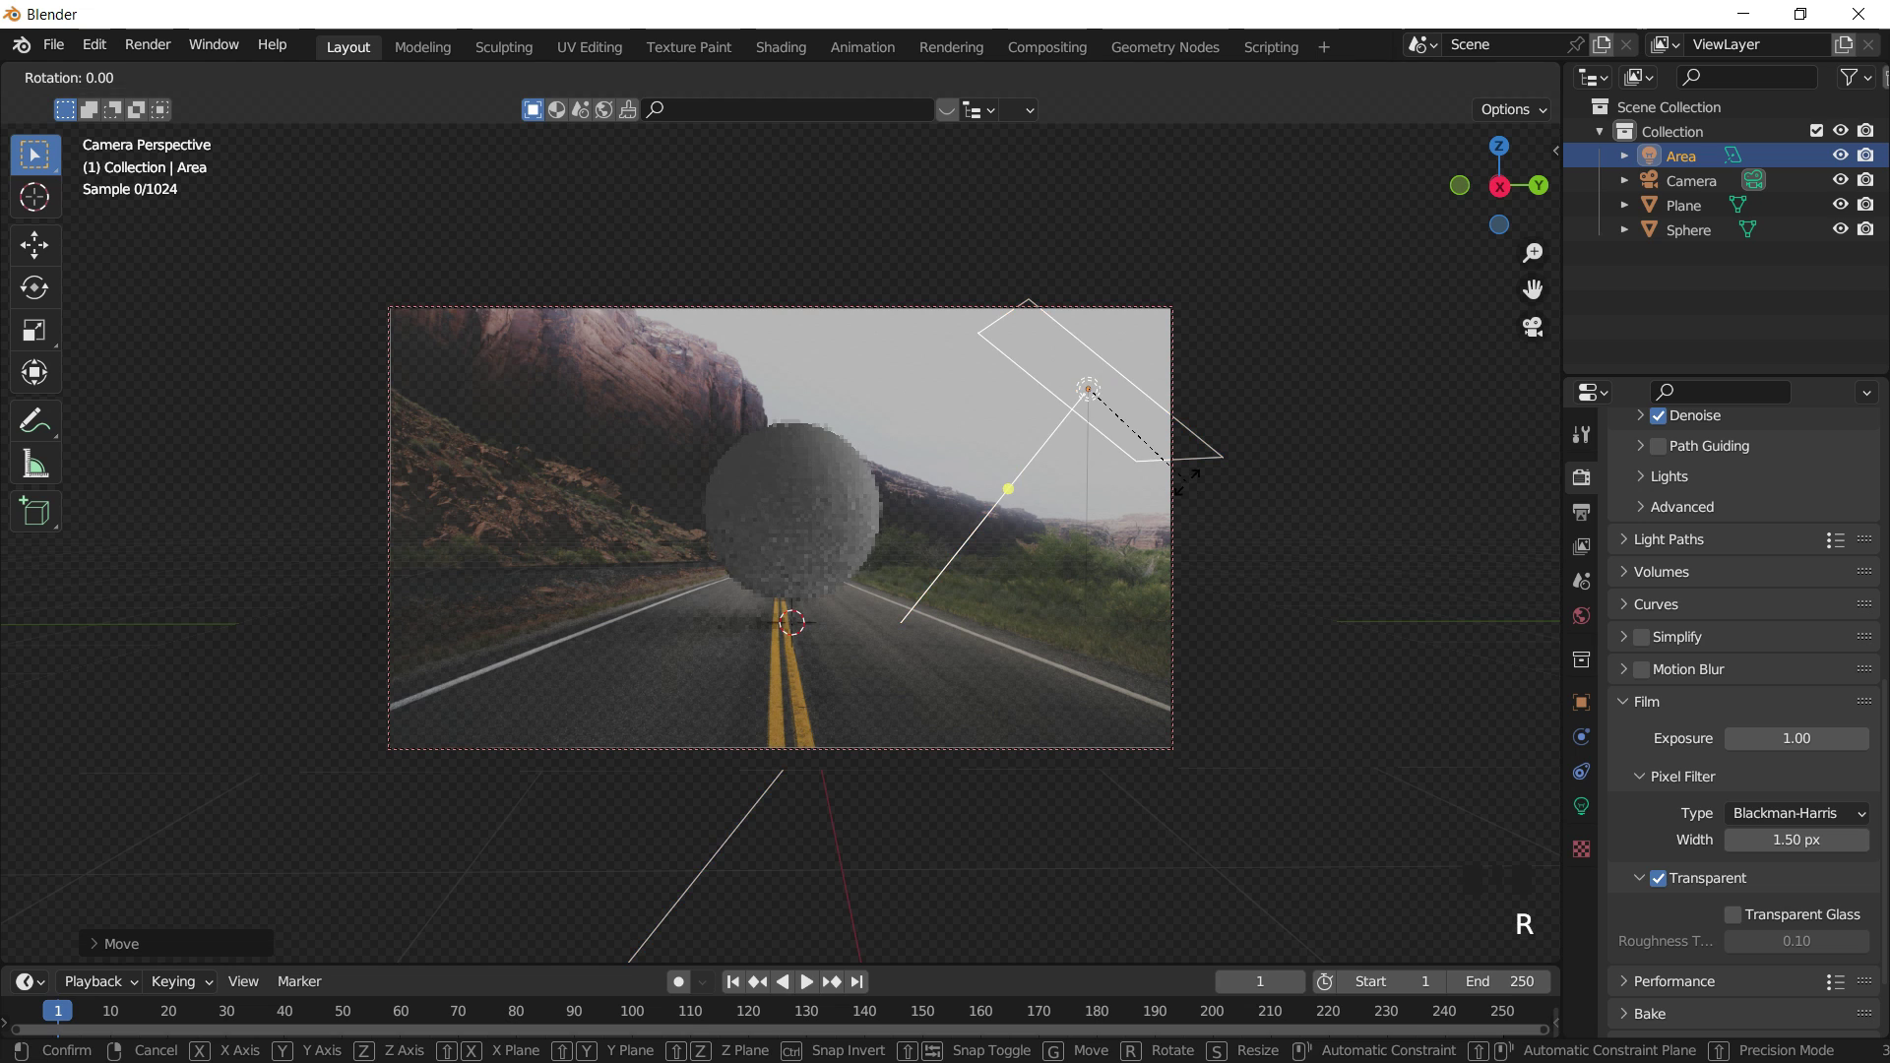
key(x)
click(1149, 514)
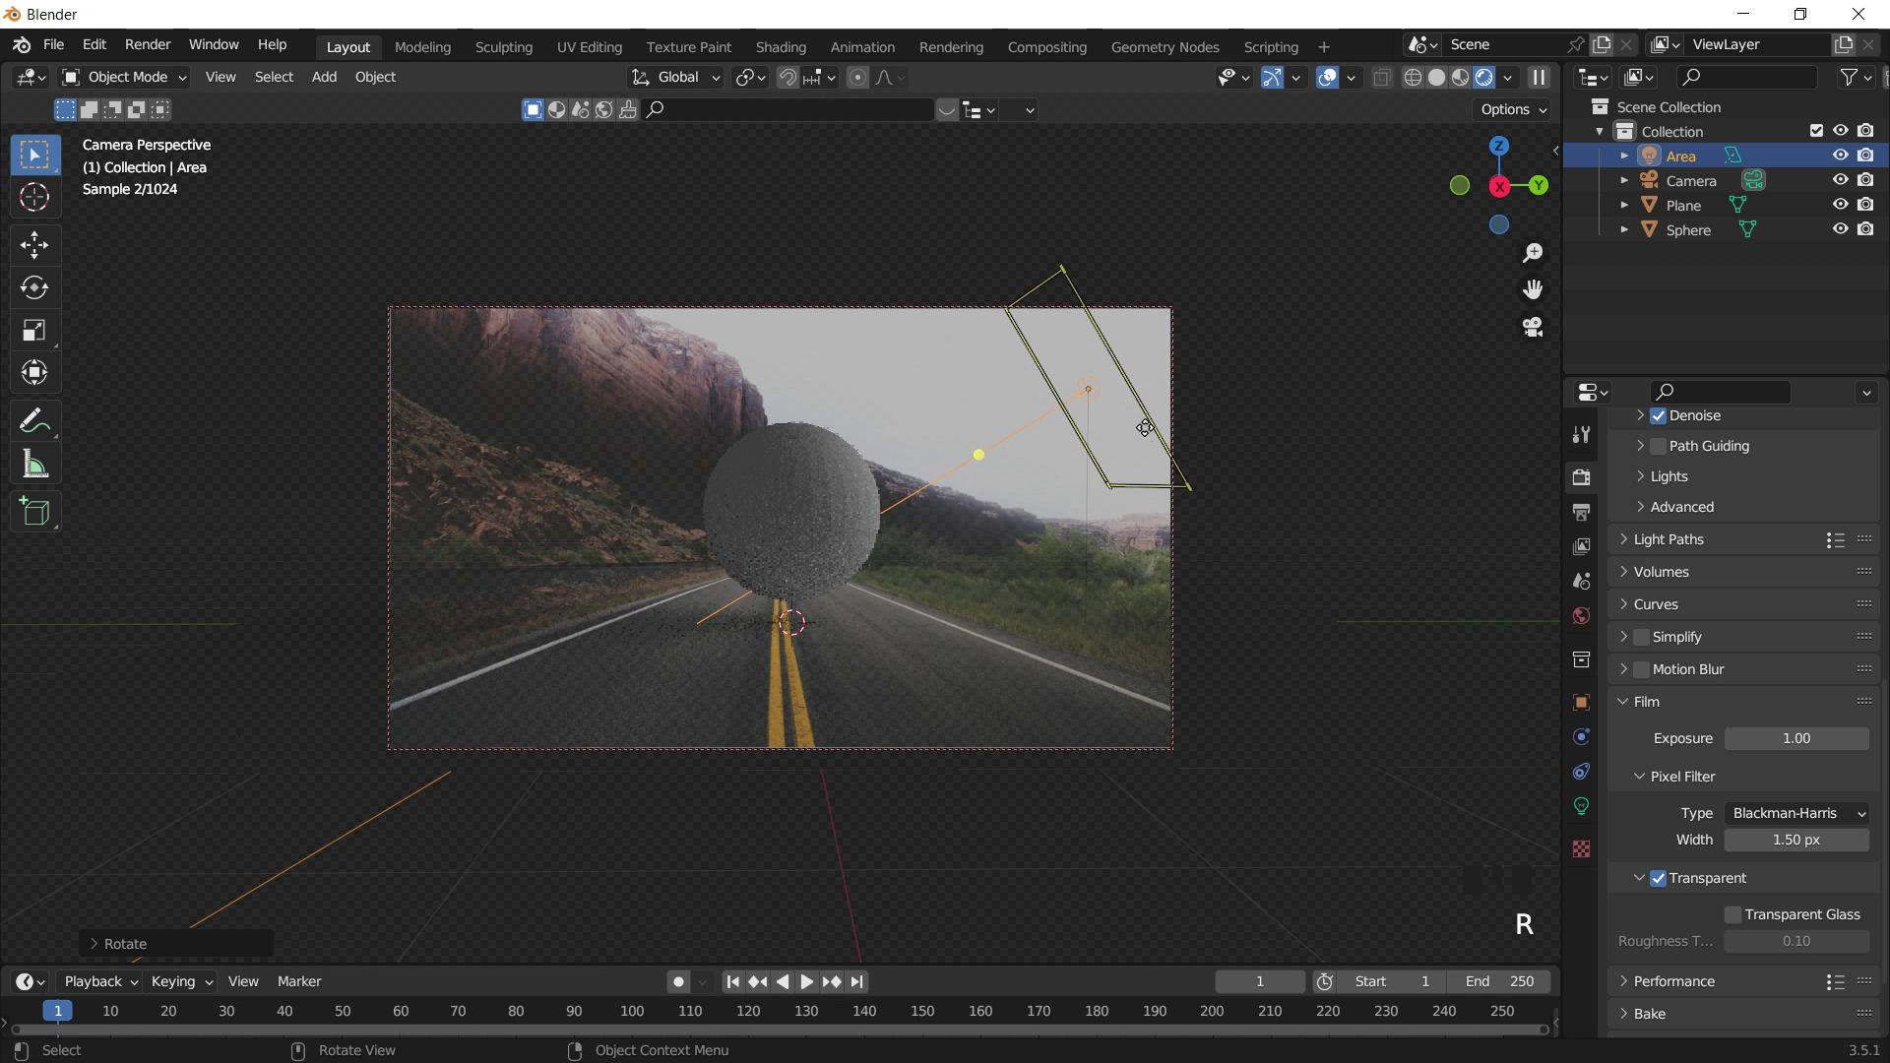
Duplicate the area light, place the copy above the sphere, and rotate it around X to point down at it.
key(shift+d)
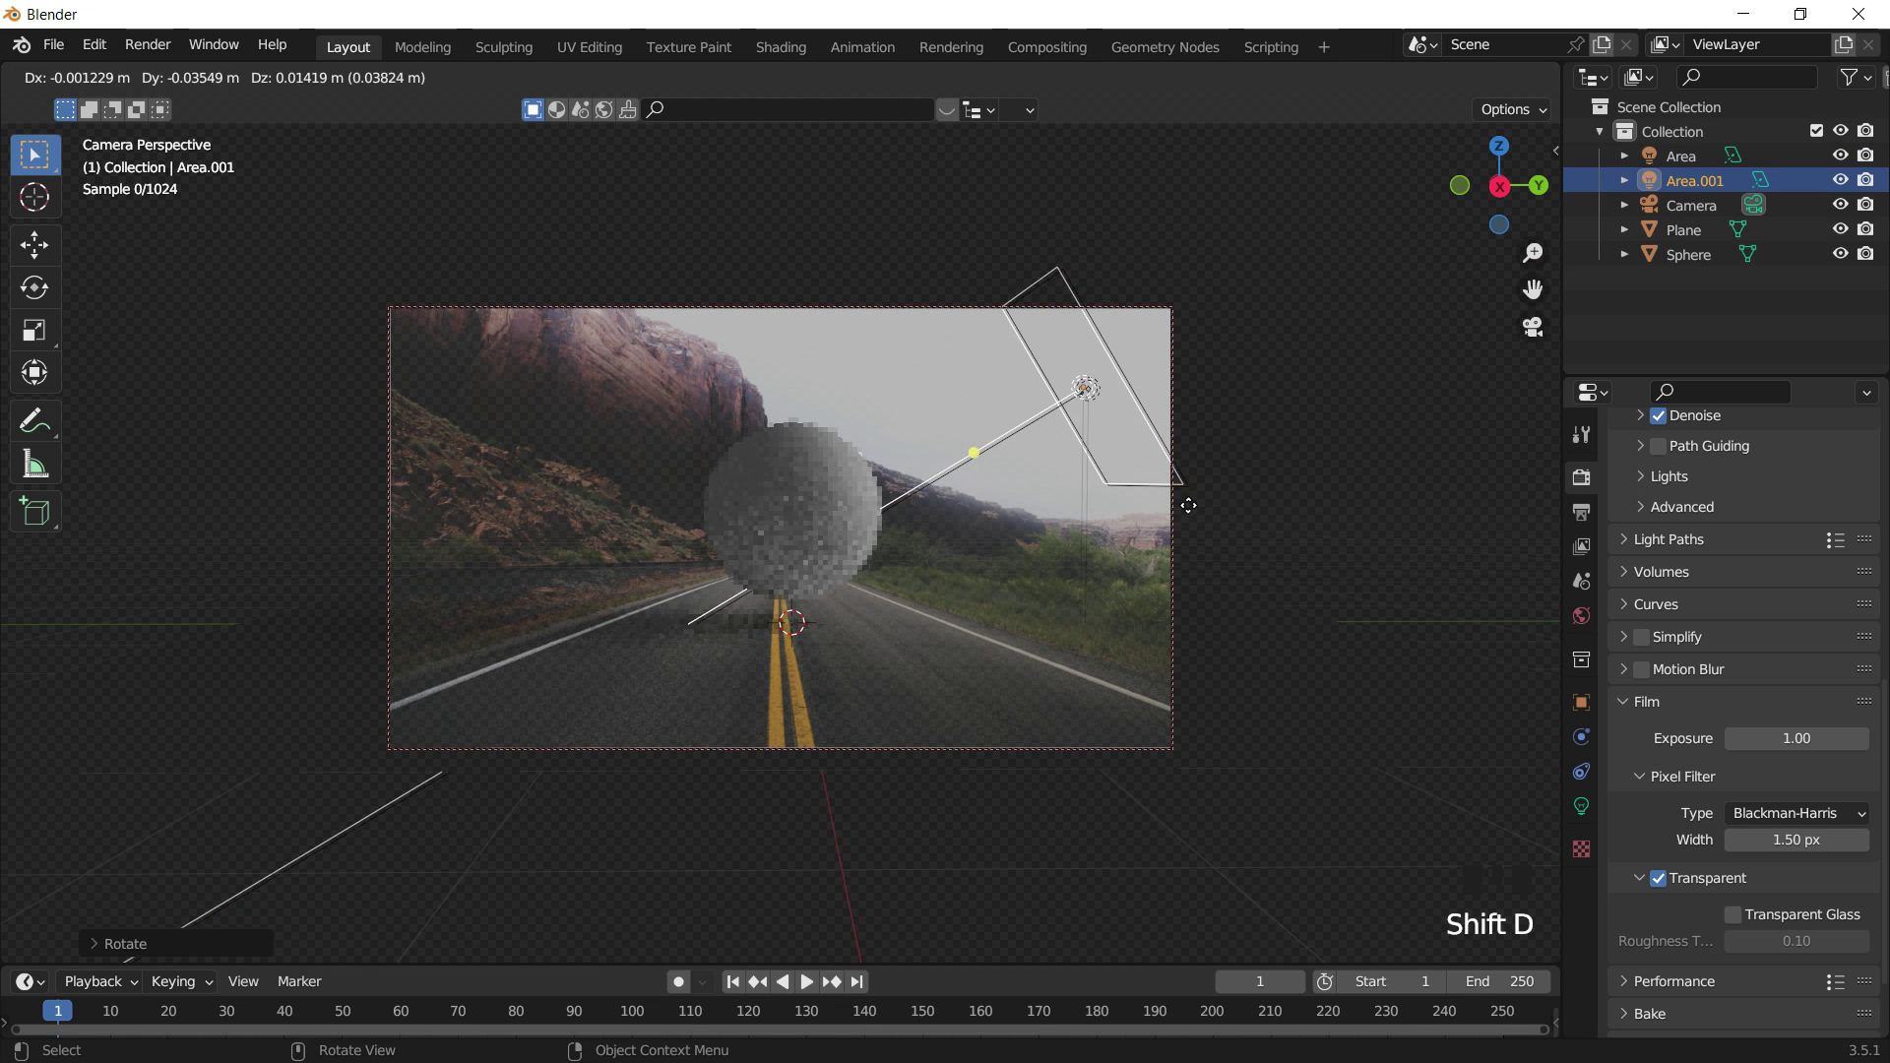
click(957, 481)
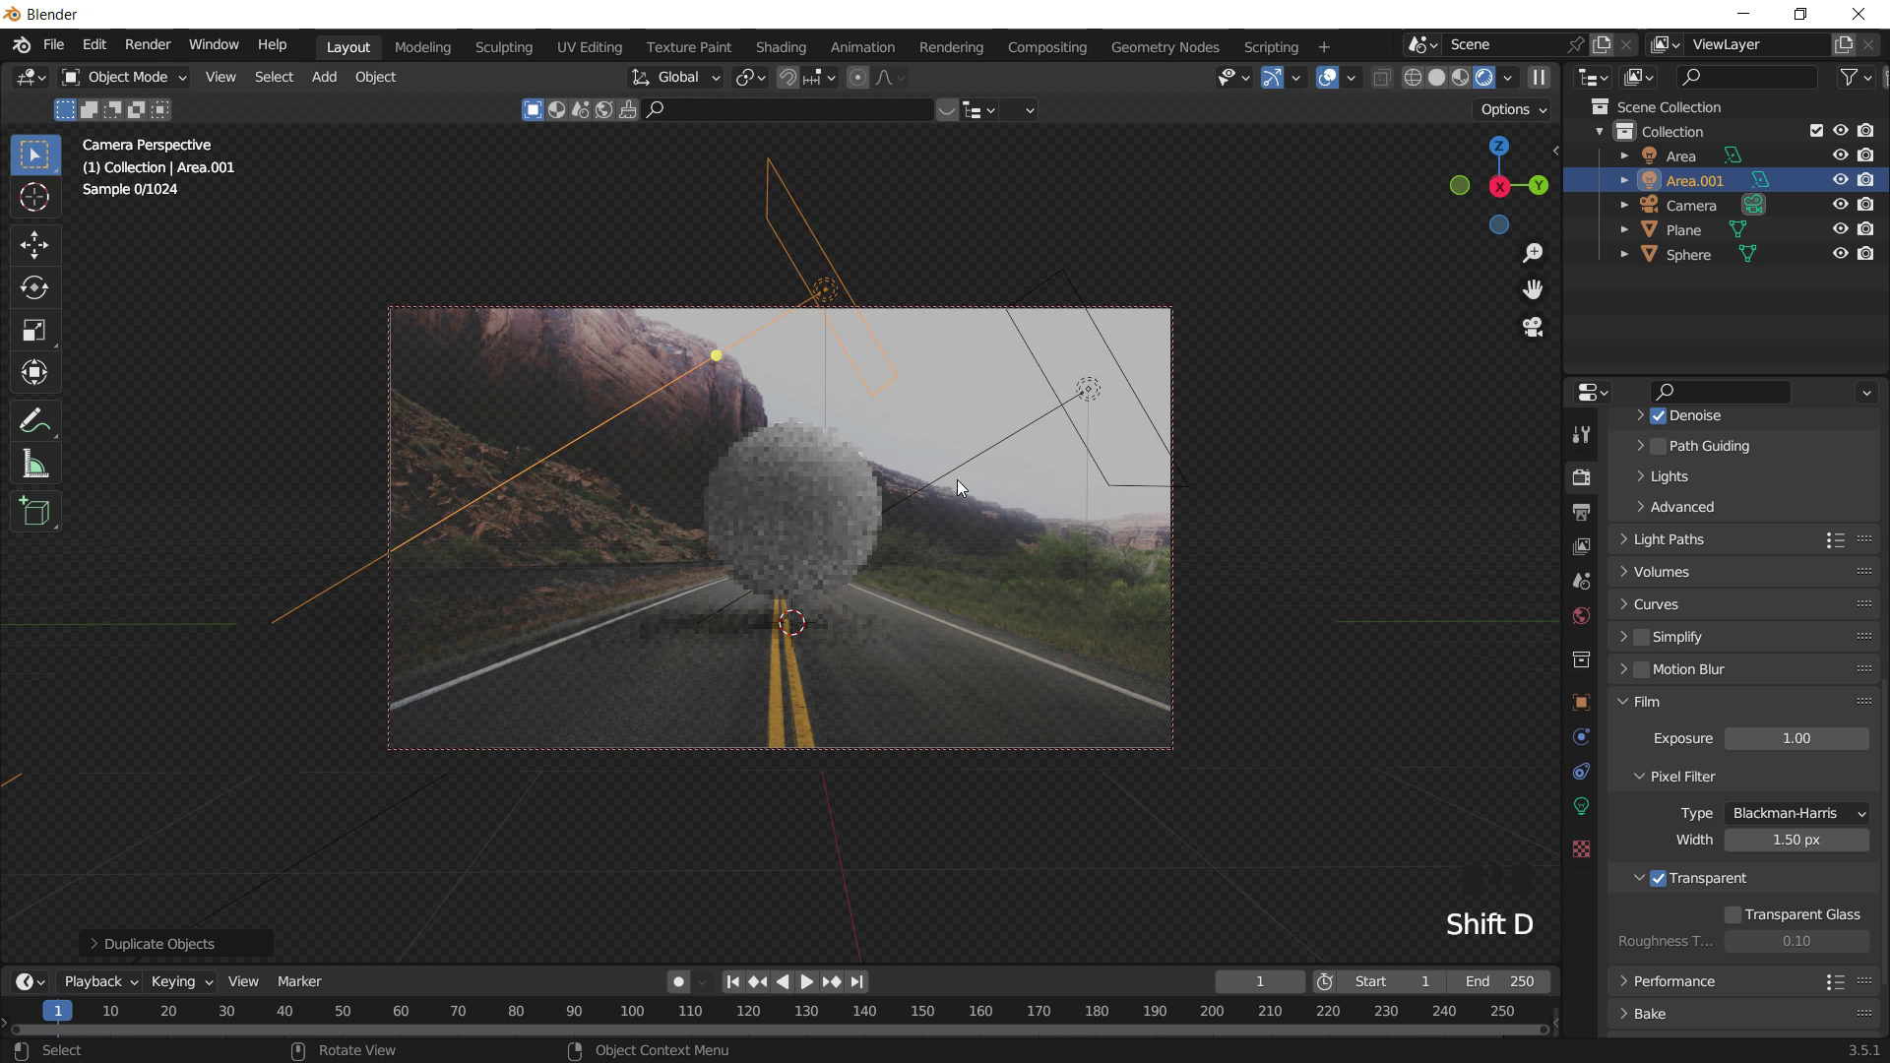
key(r)
key(x)
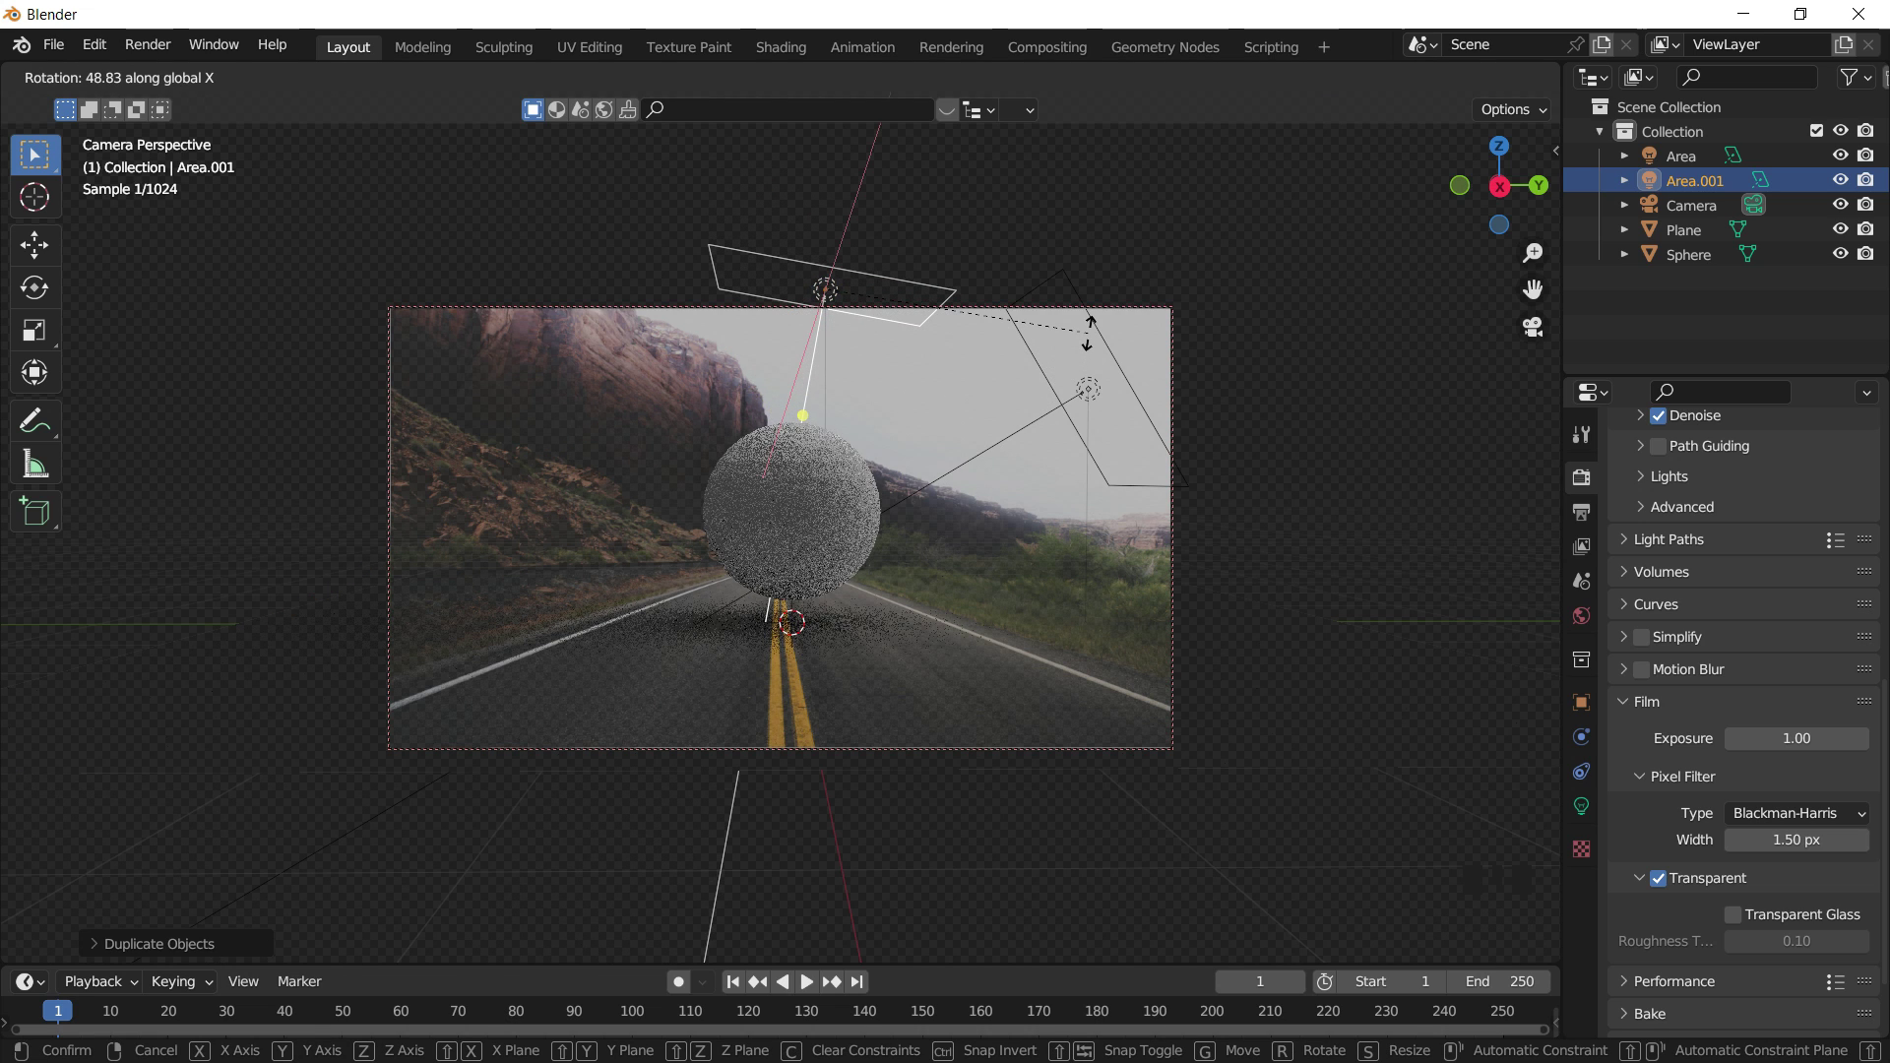
click(1088, 333)
Scale down the duplicated area light above the sphere, rotate it to face down, and shift it slightly.
key(s)
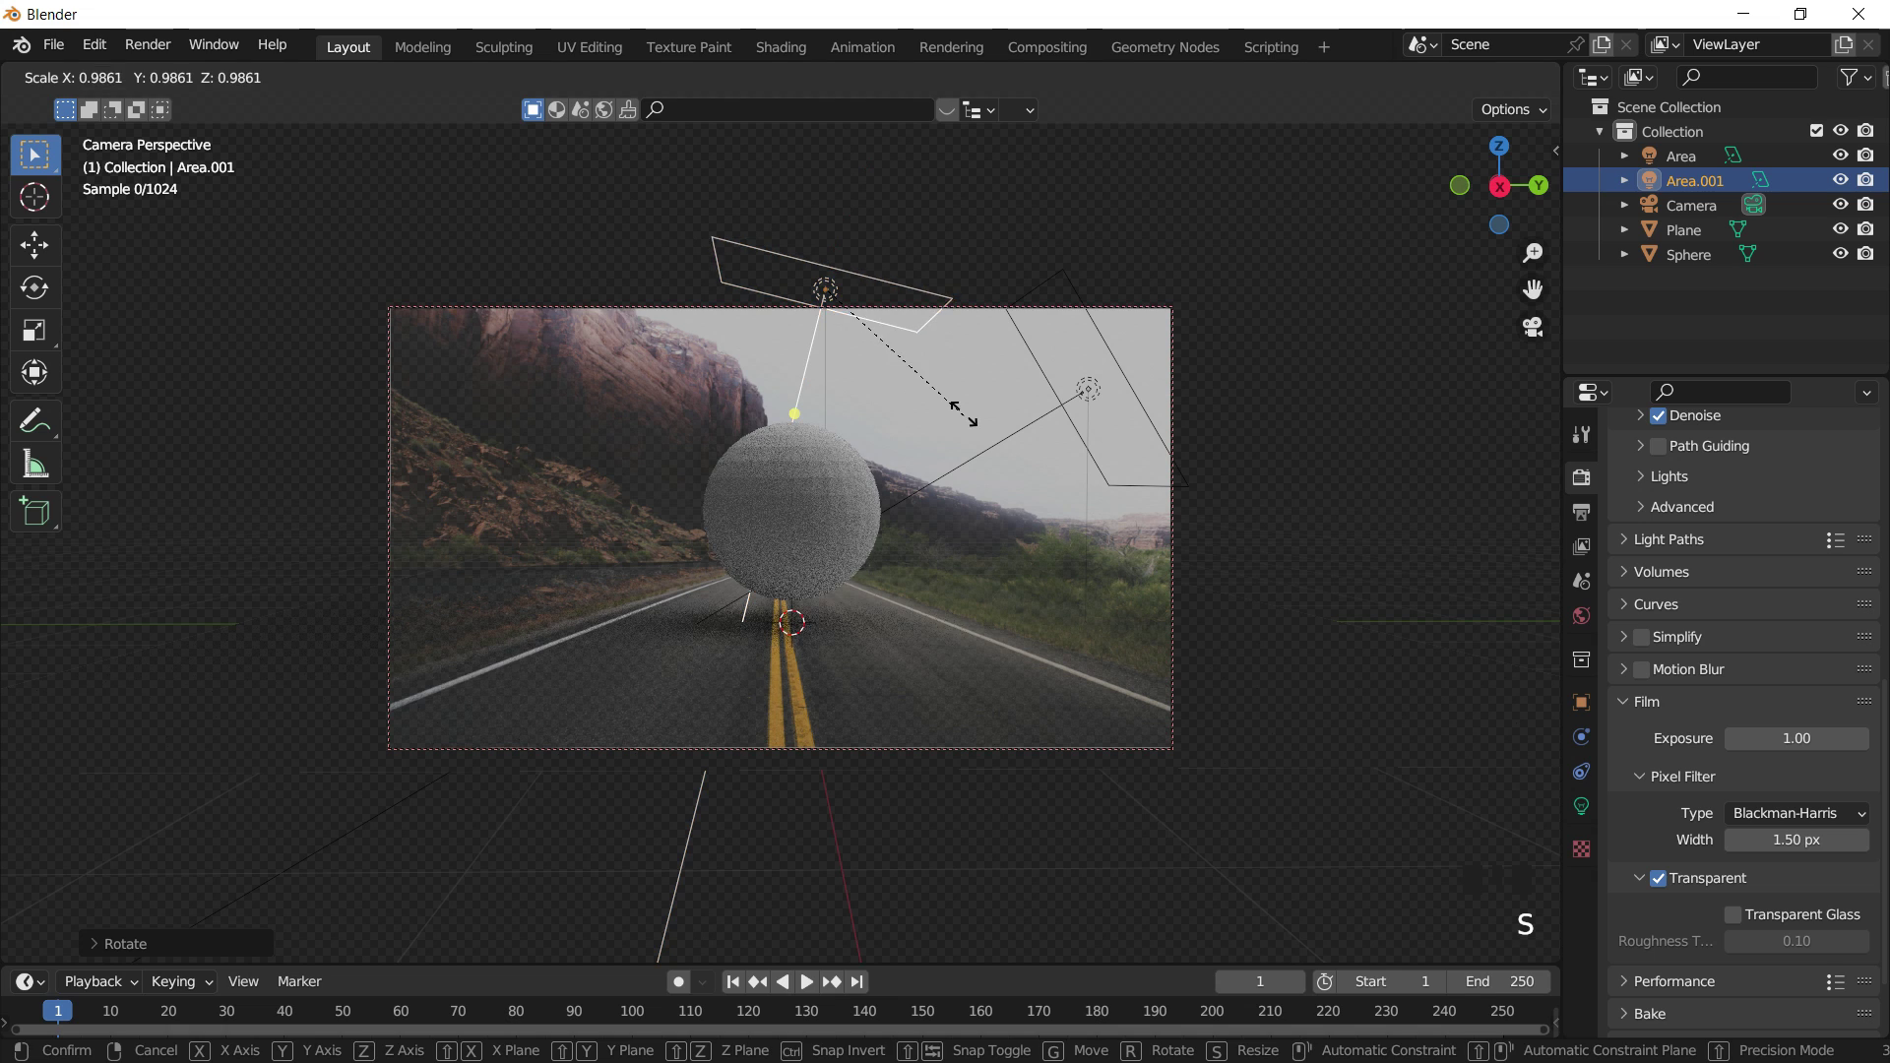
click(913, 358)
key(r)
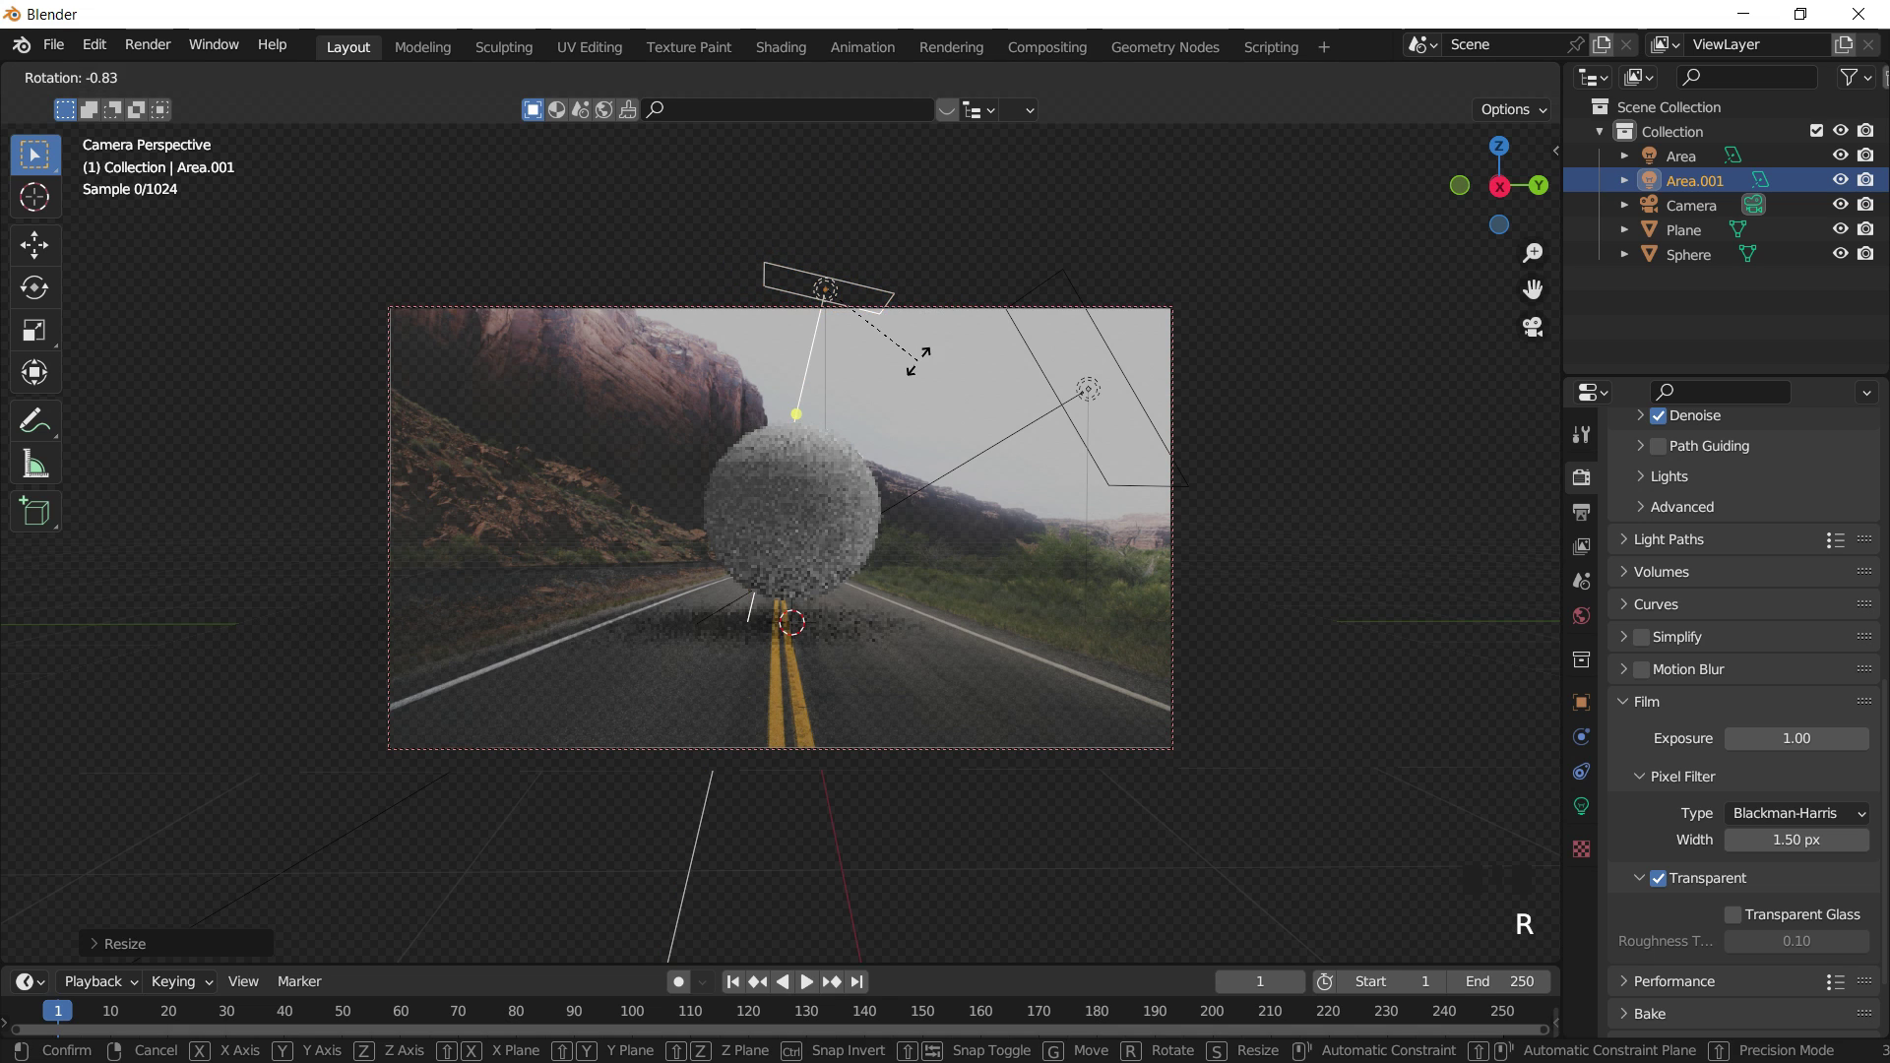
click(943, 362)
key(g)
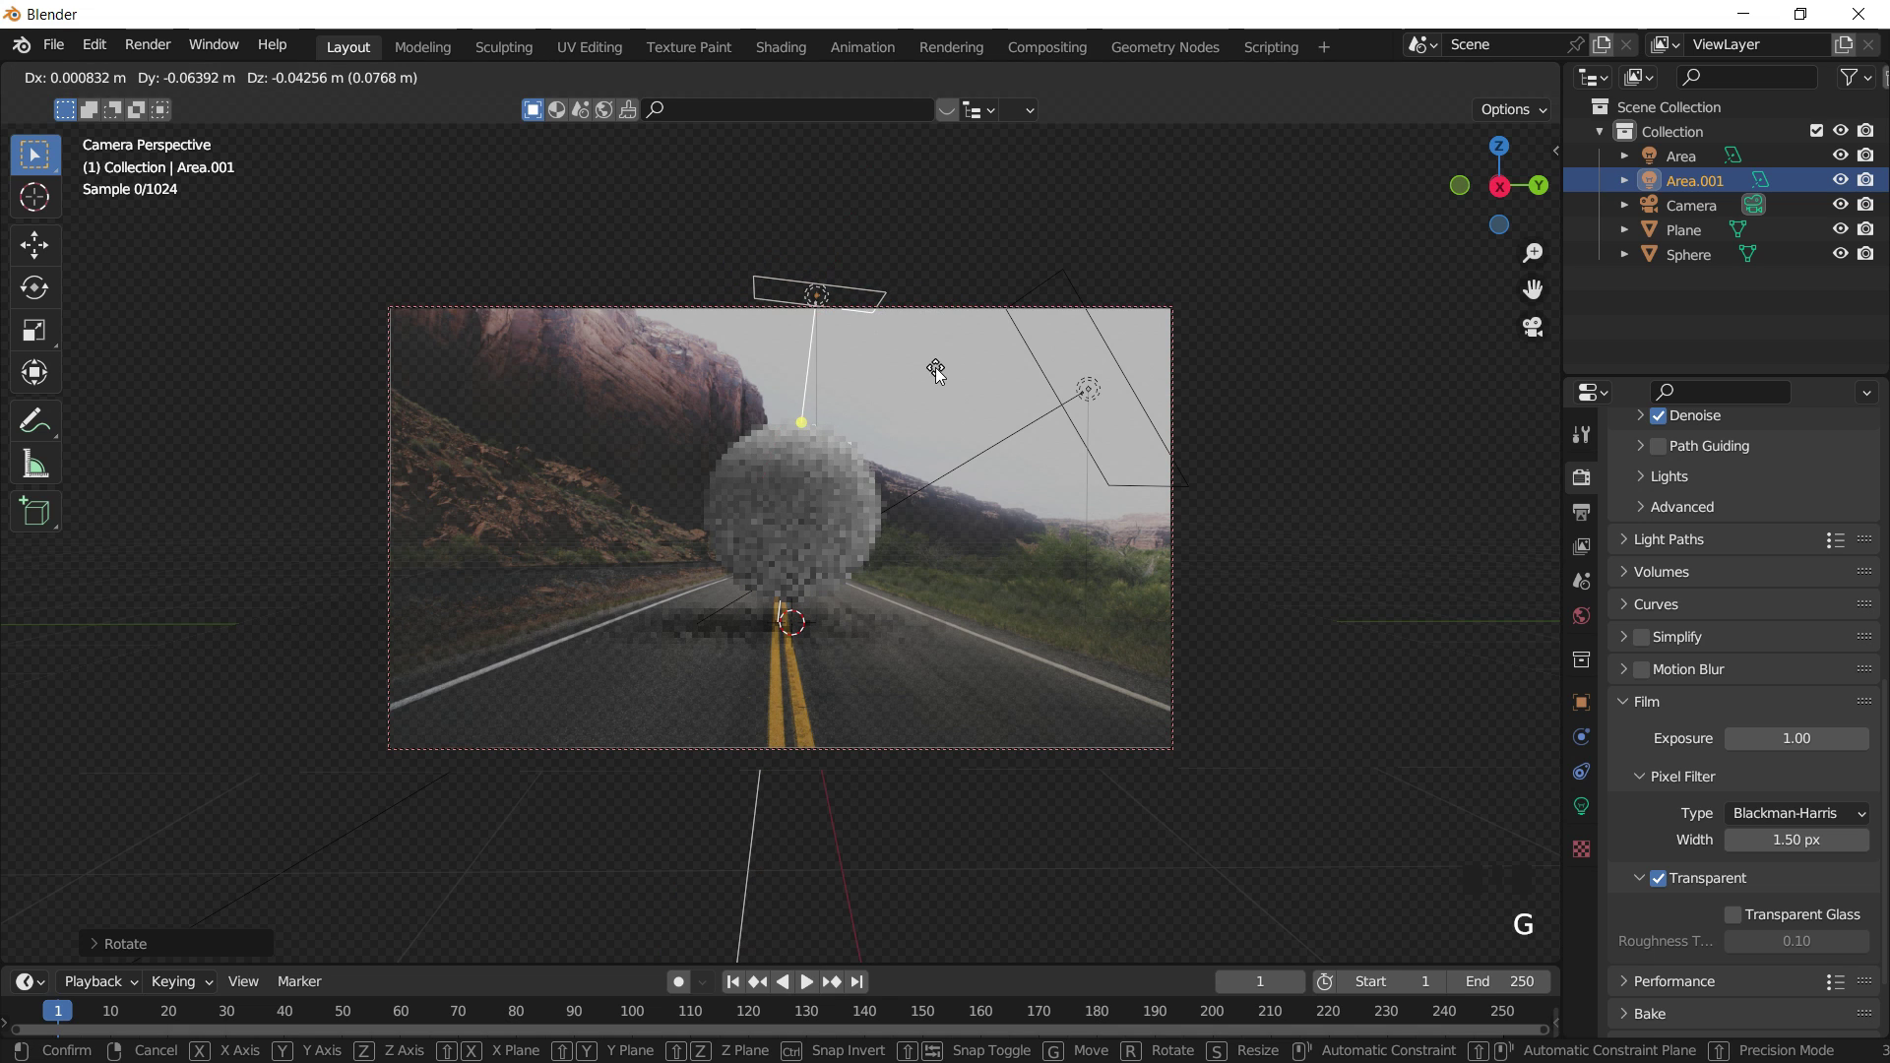
click(931, 244)
click(1127, 675)
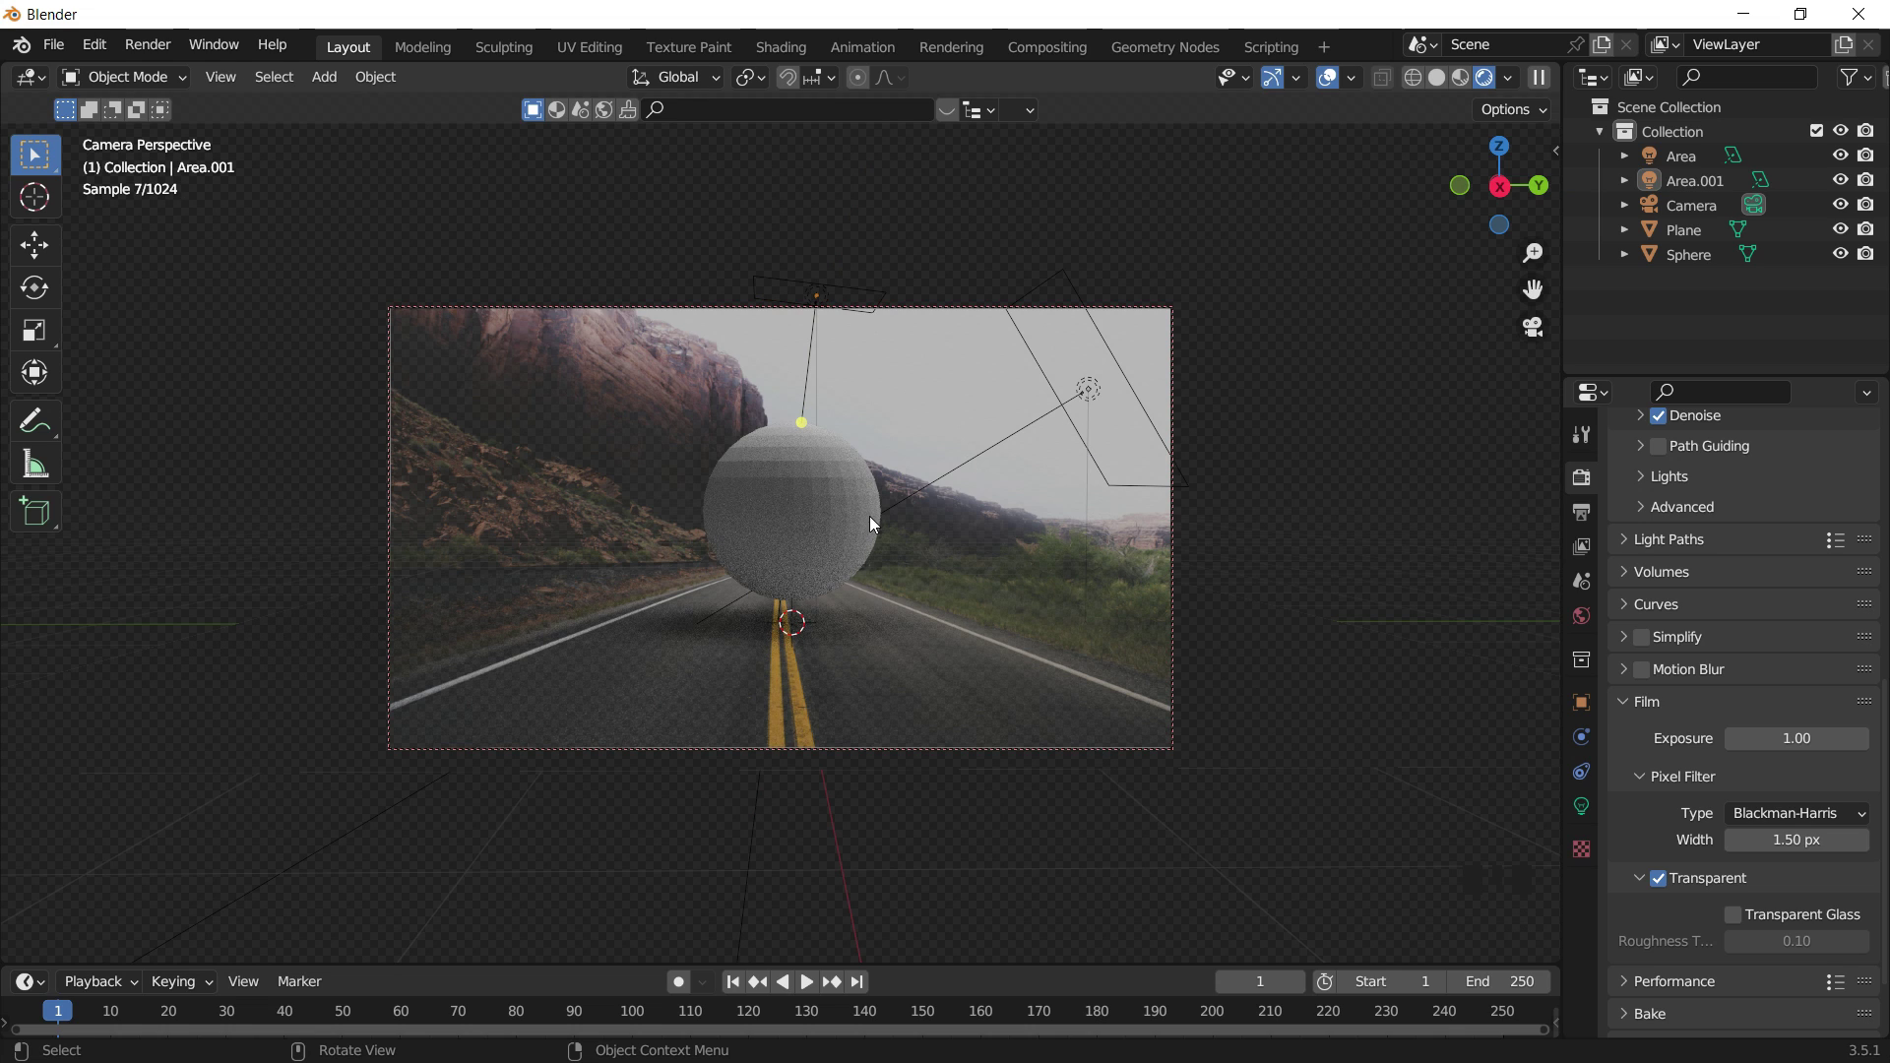
Move the upper area light about 0.3 m along Y toward the side light.
click(854, 487)
click(840, 285)
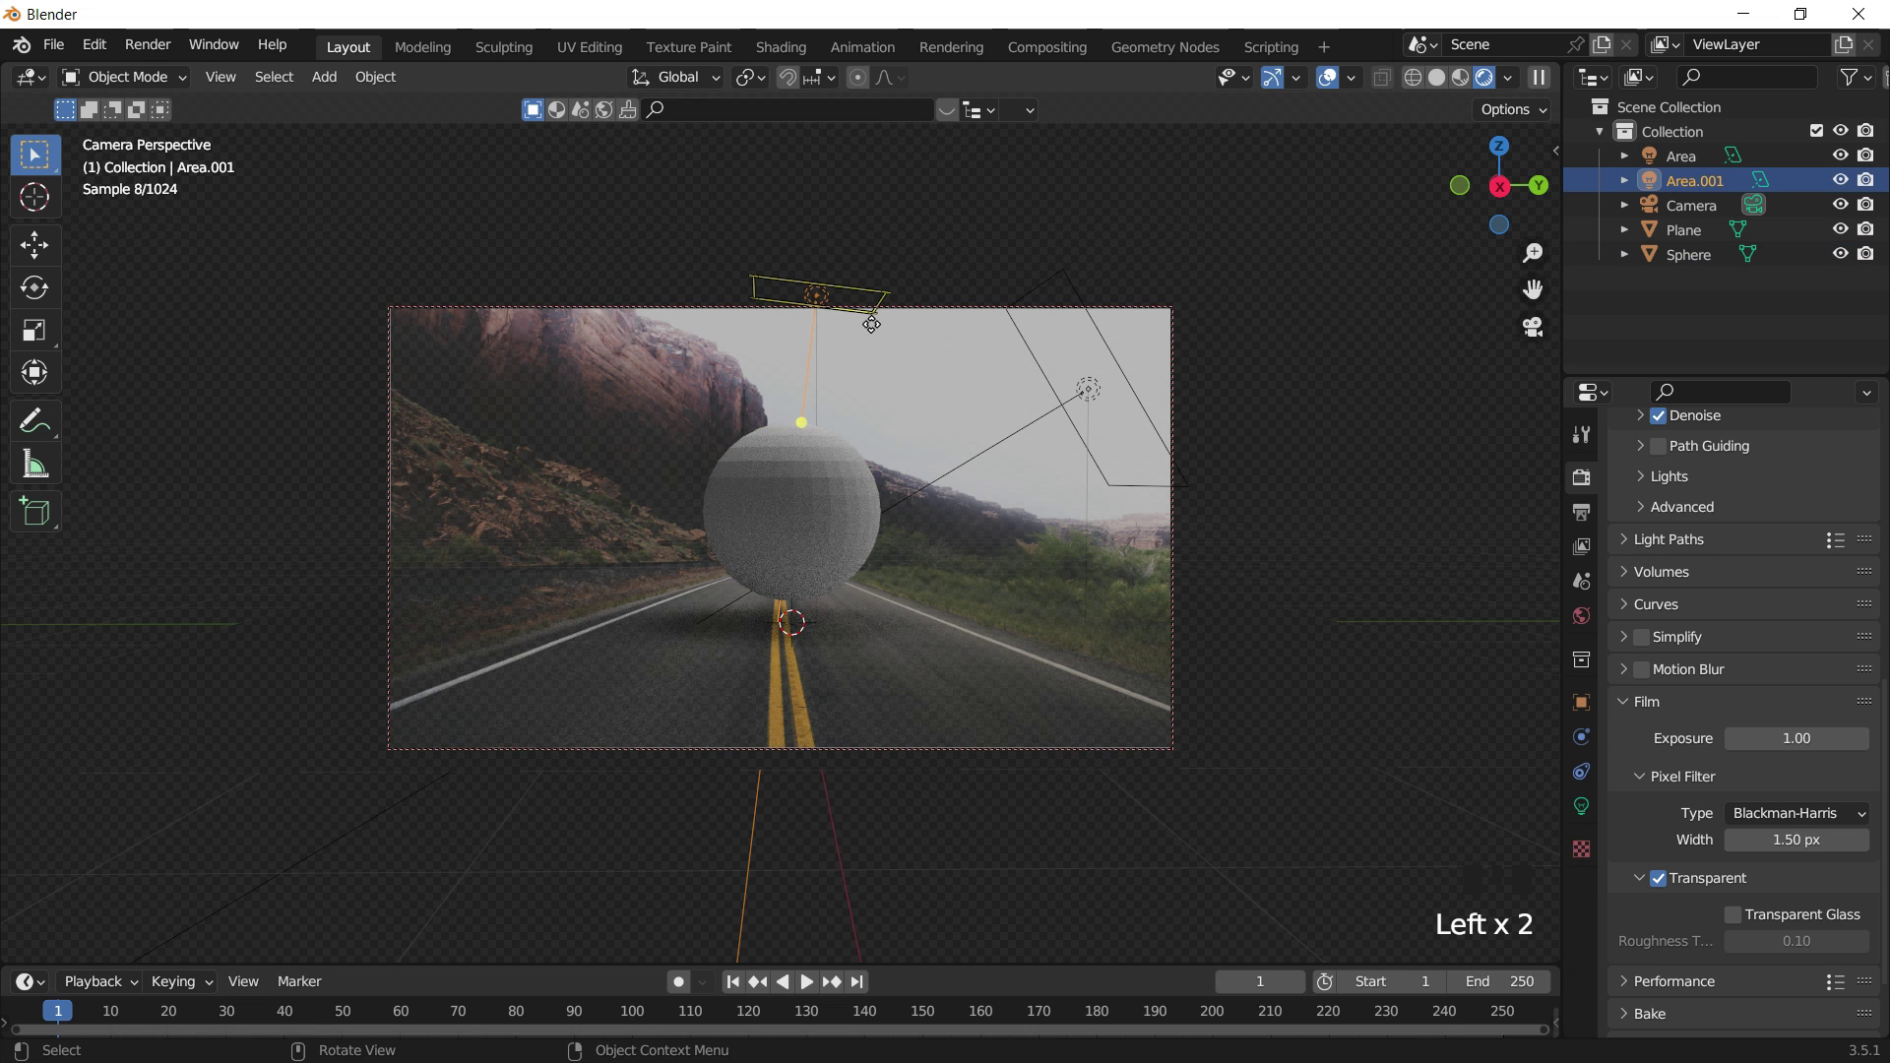
key(g)
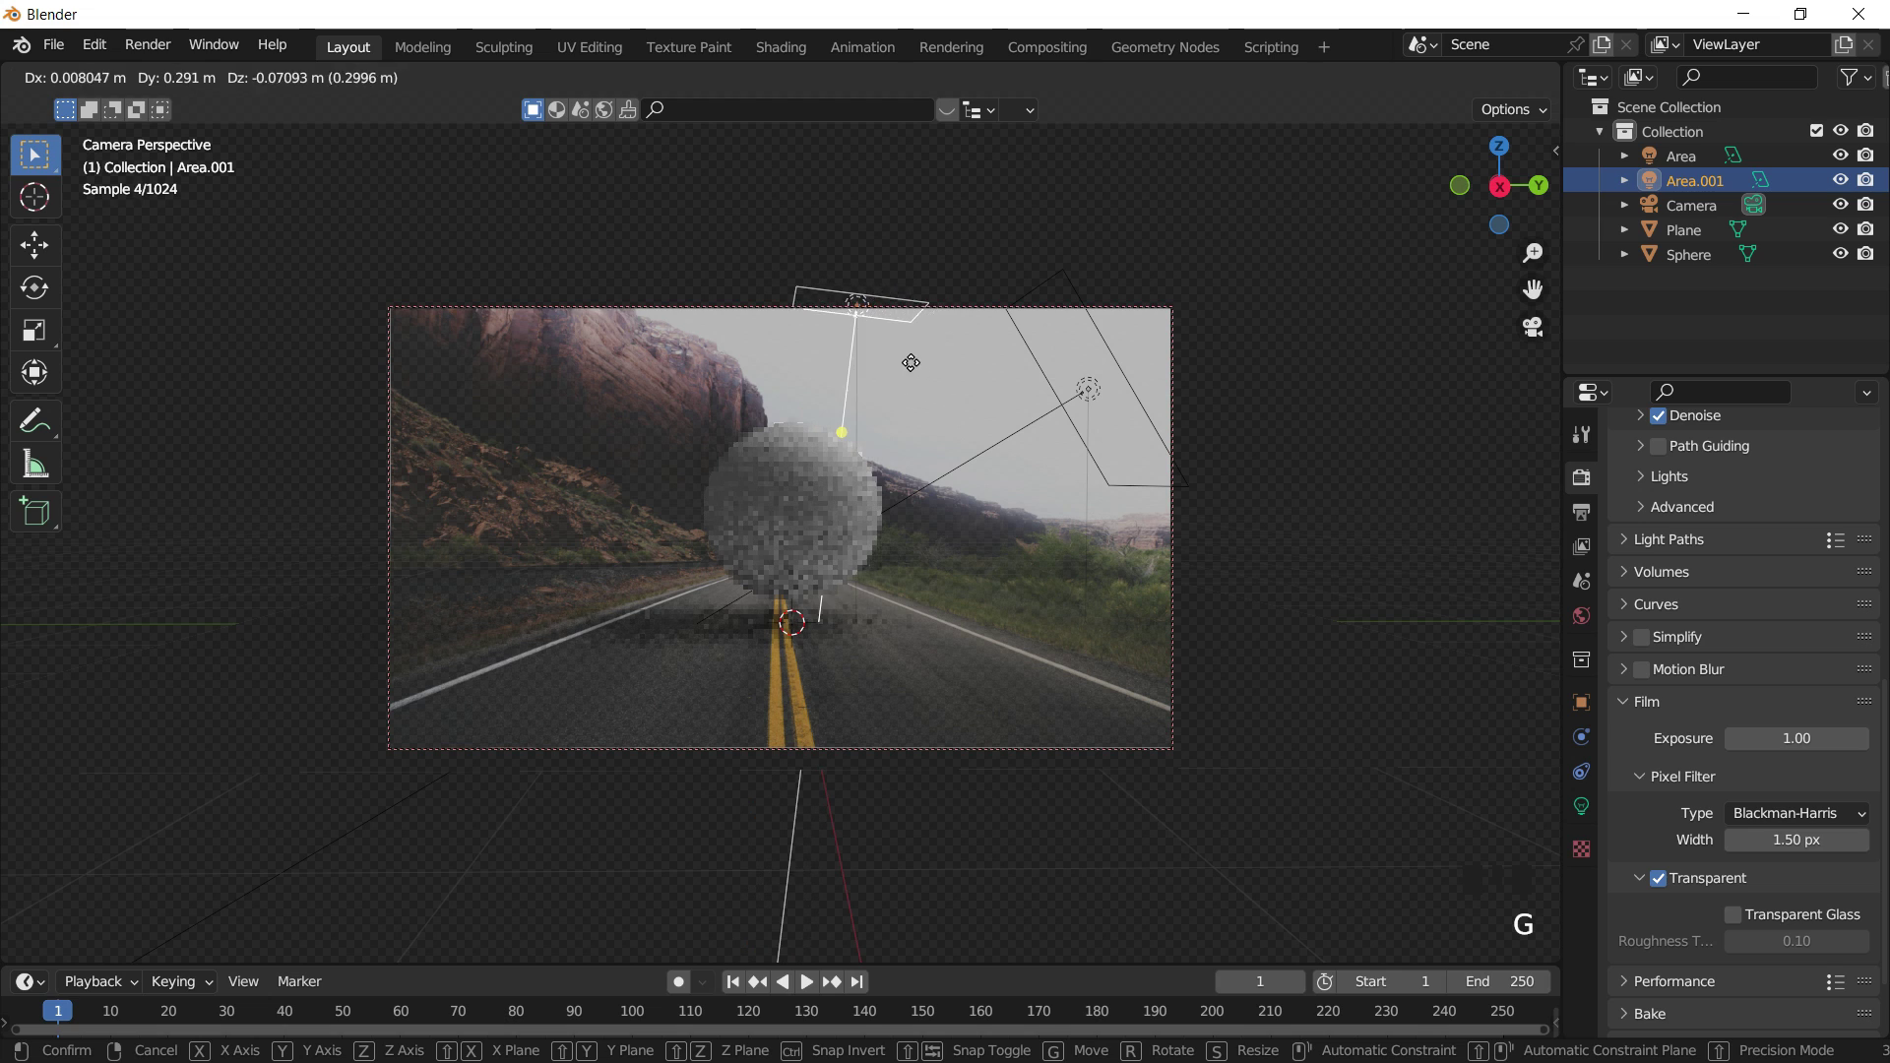
click(922, 369)
click(1021, 350)
click(1023, 352)
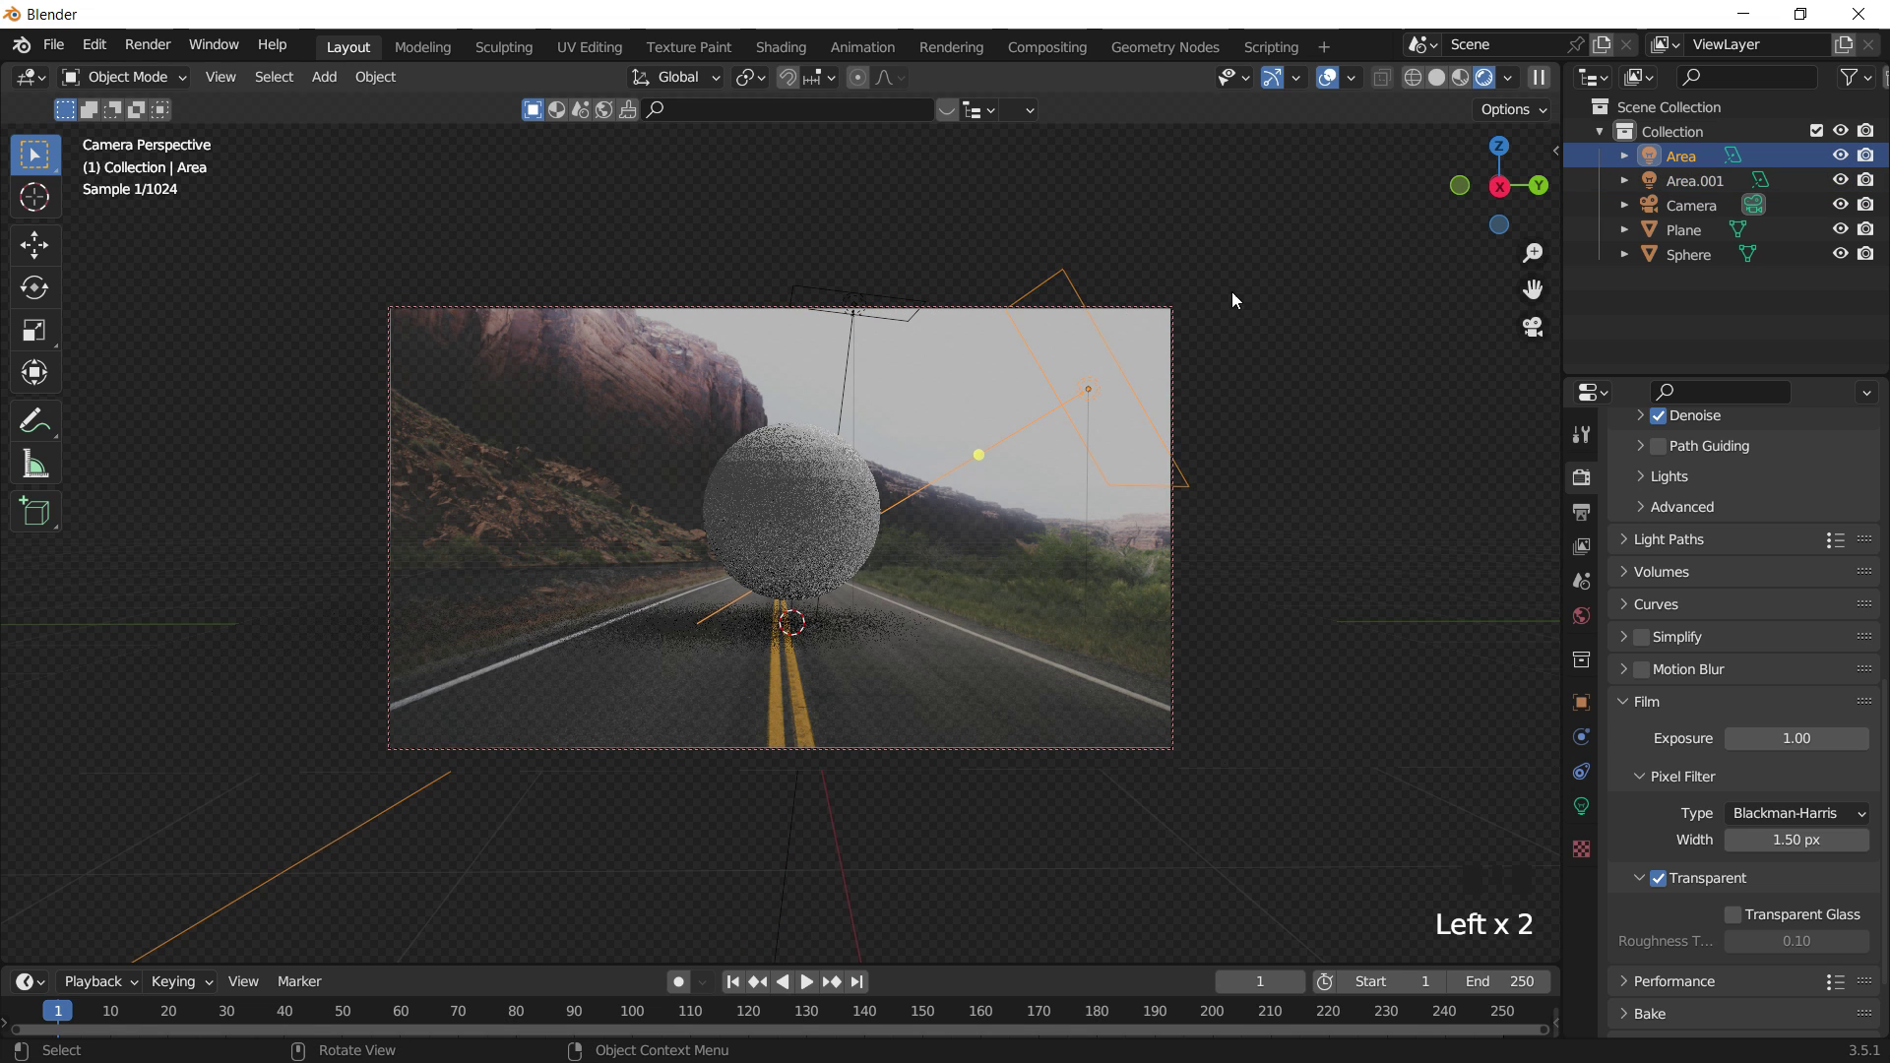
click(1097, 289)
click(856, 489)
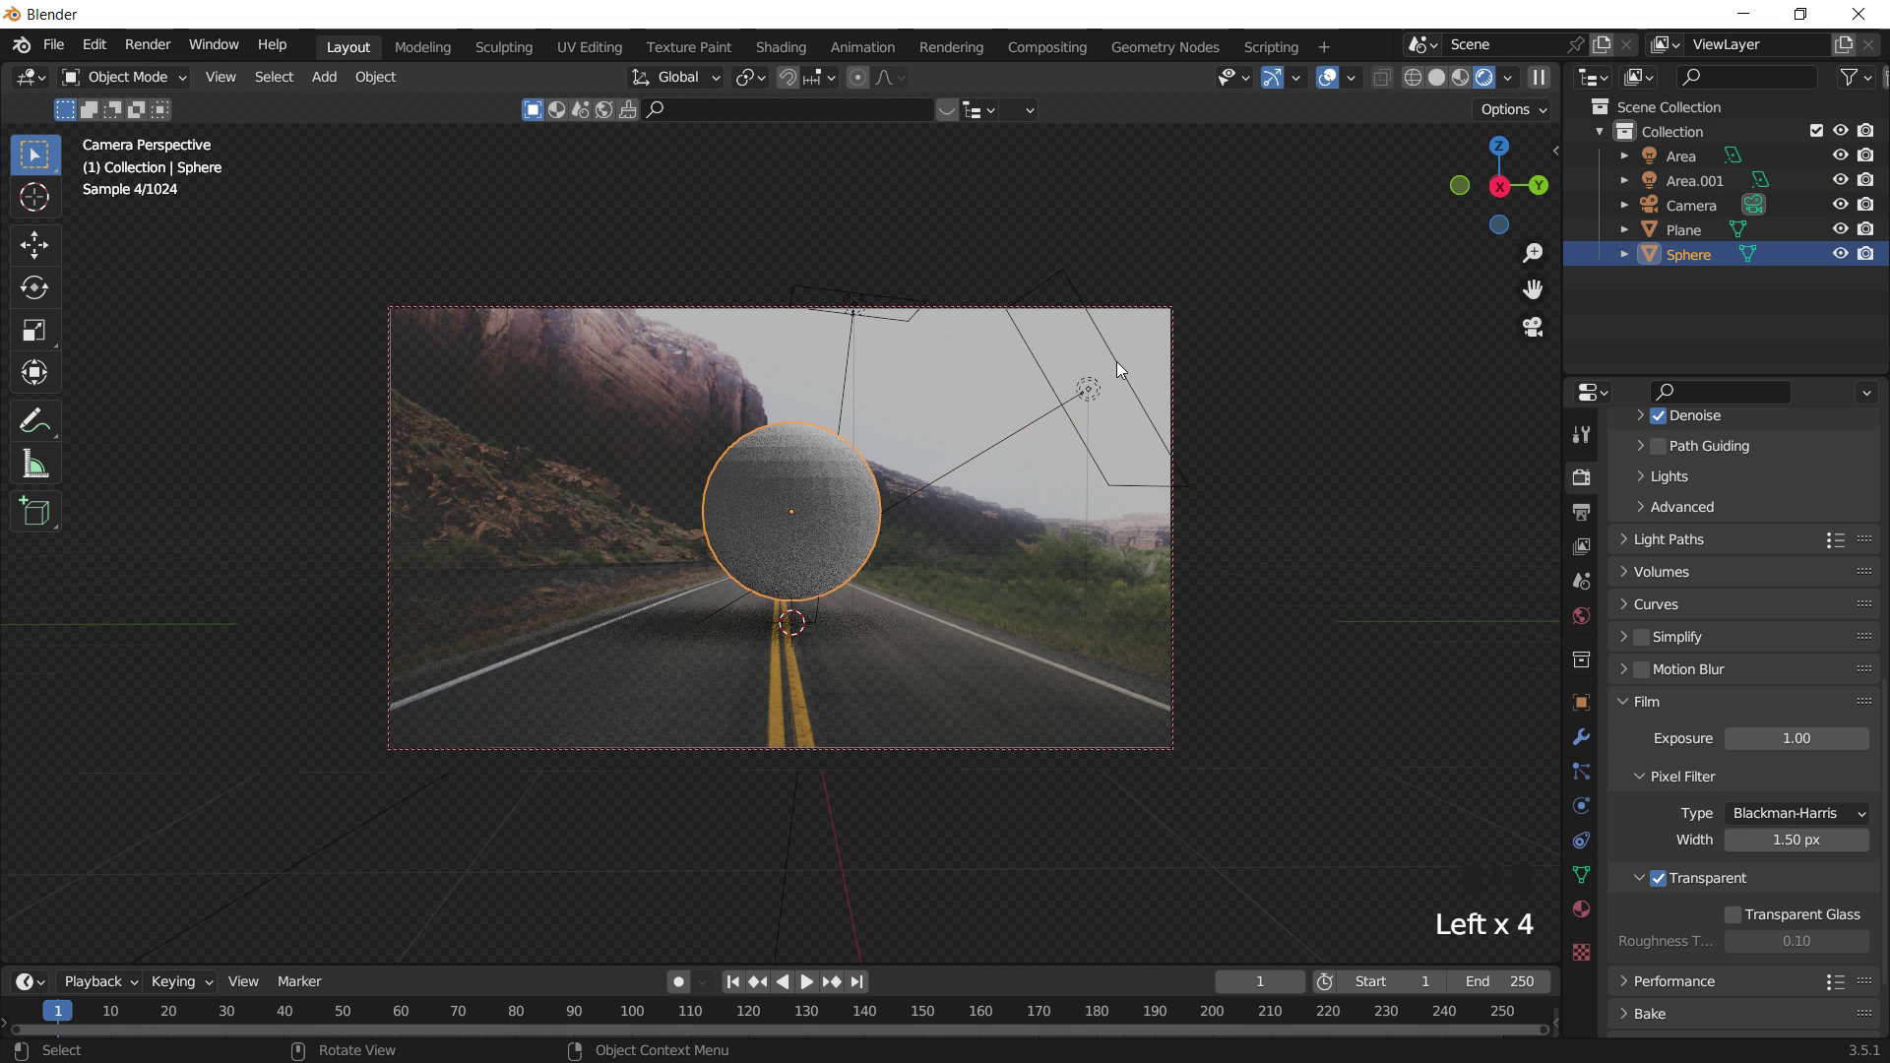
click(681, 628)
click(620, 522)
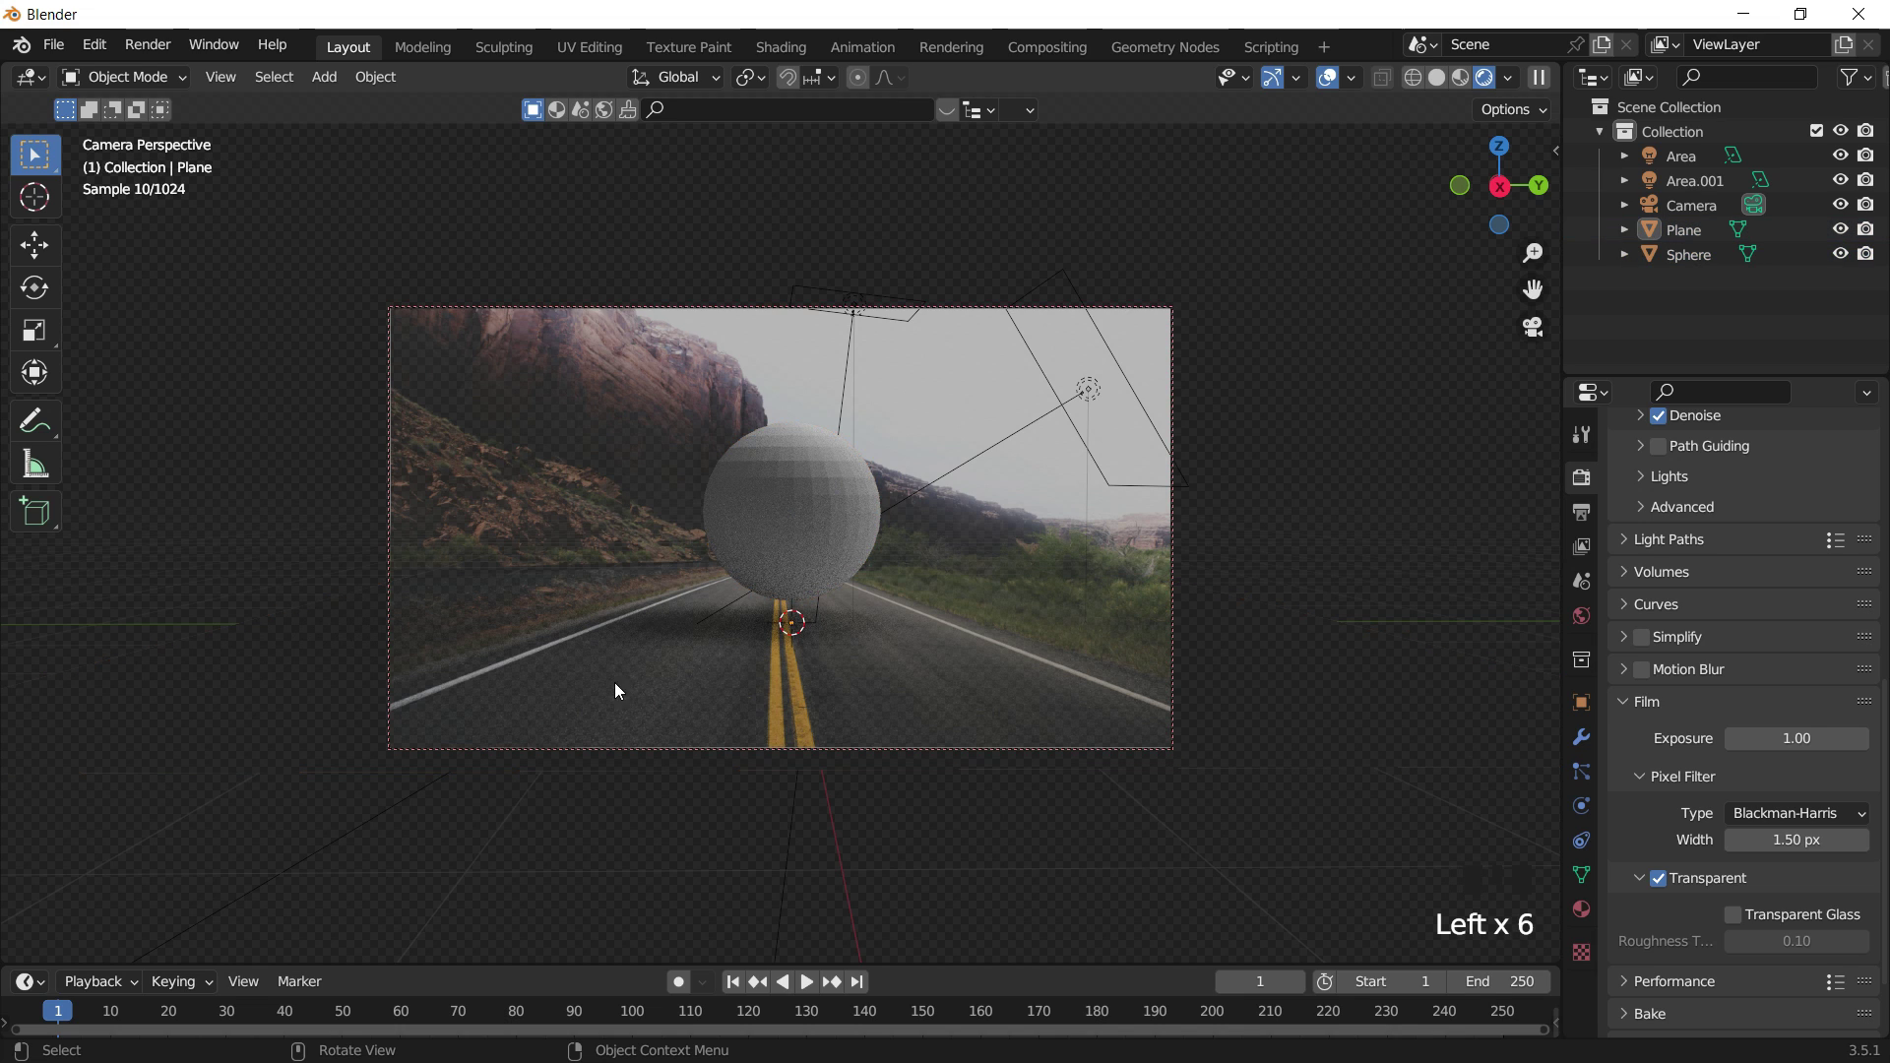
Give the sphere a level 1 subdivision surface and shade it smooth.
click(756, 484)
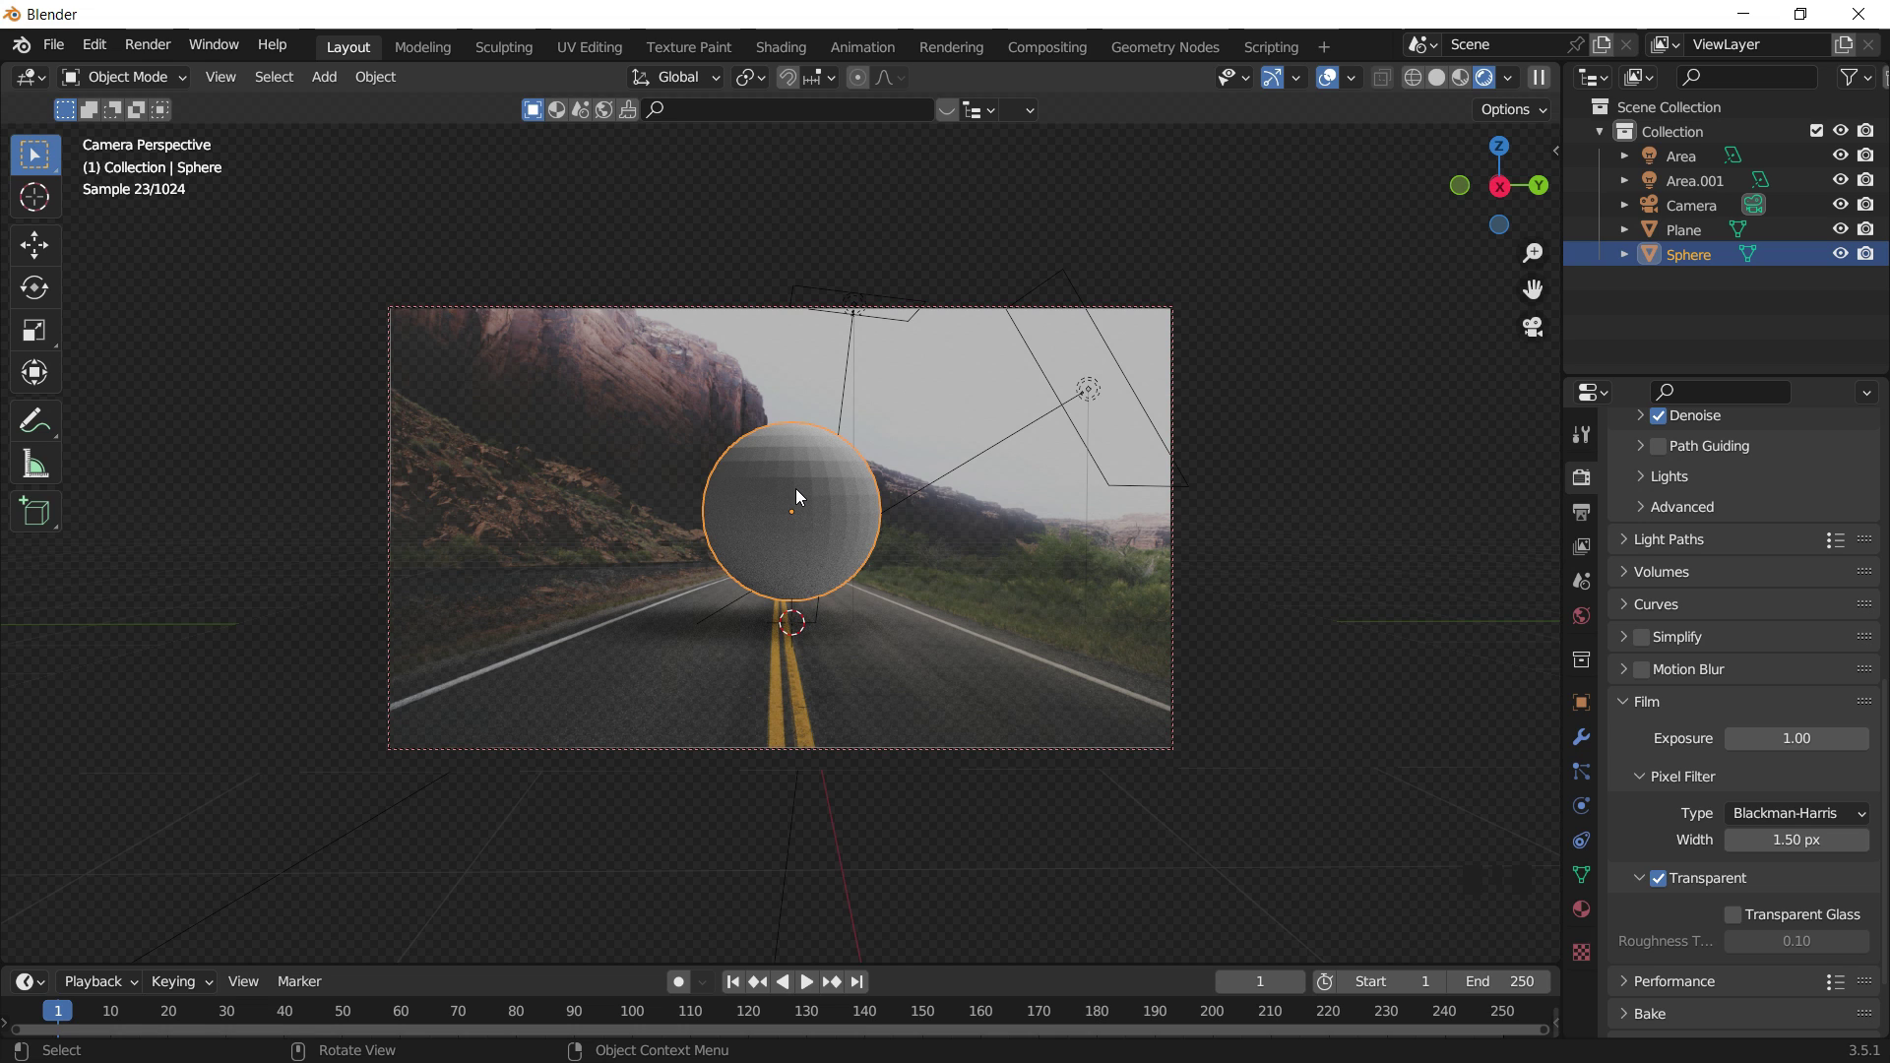
key(ctrl+1)
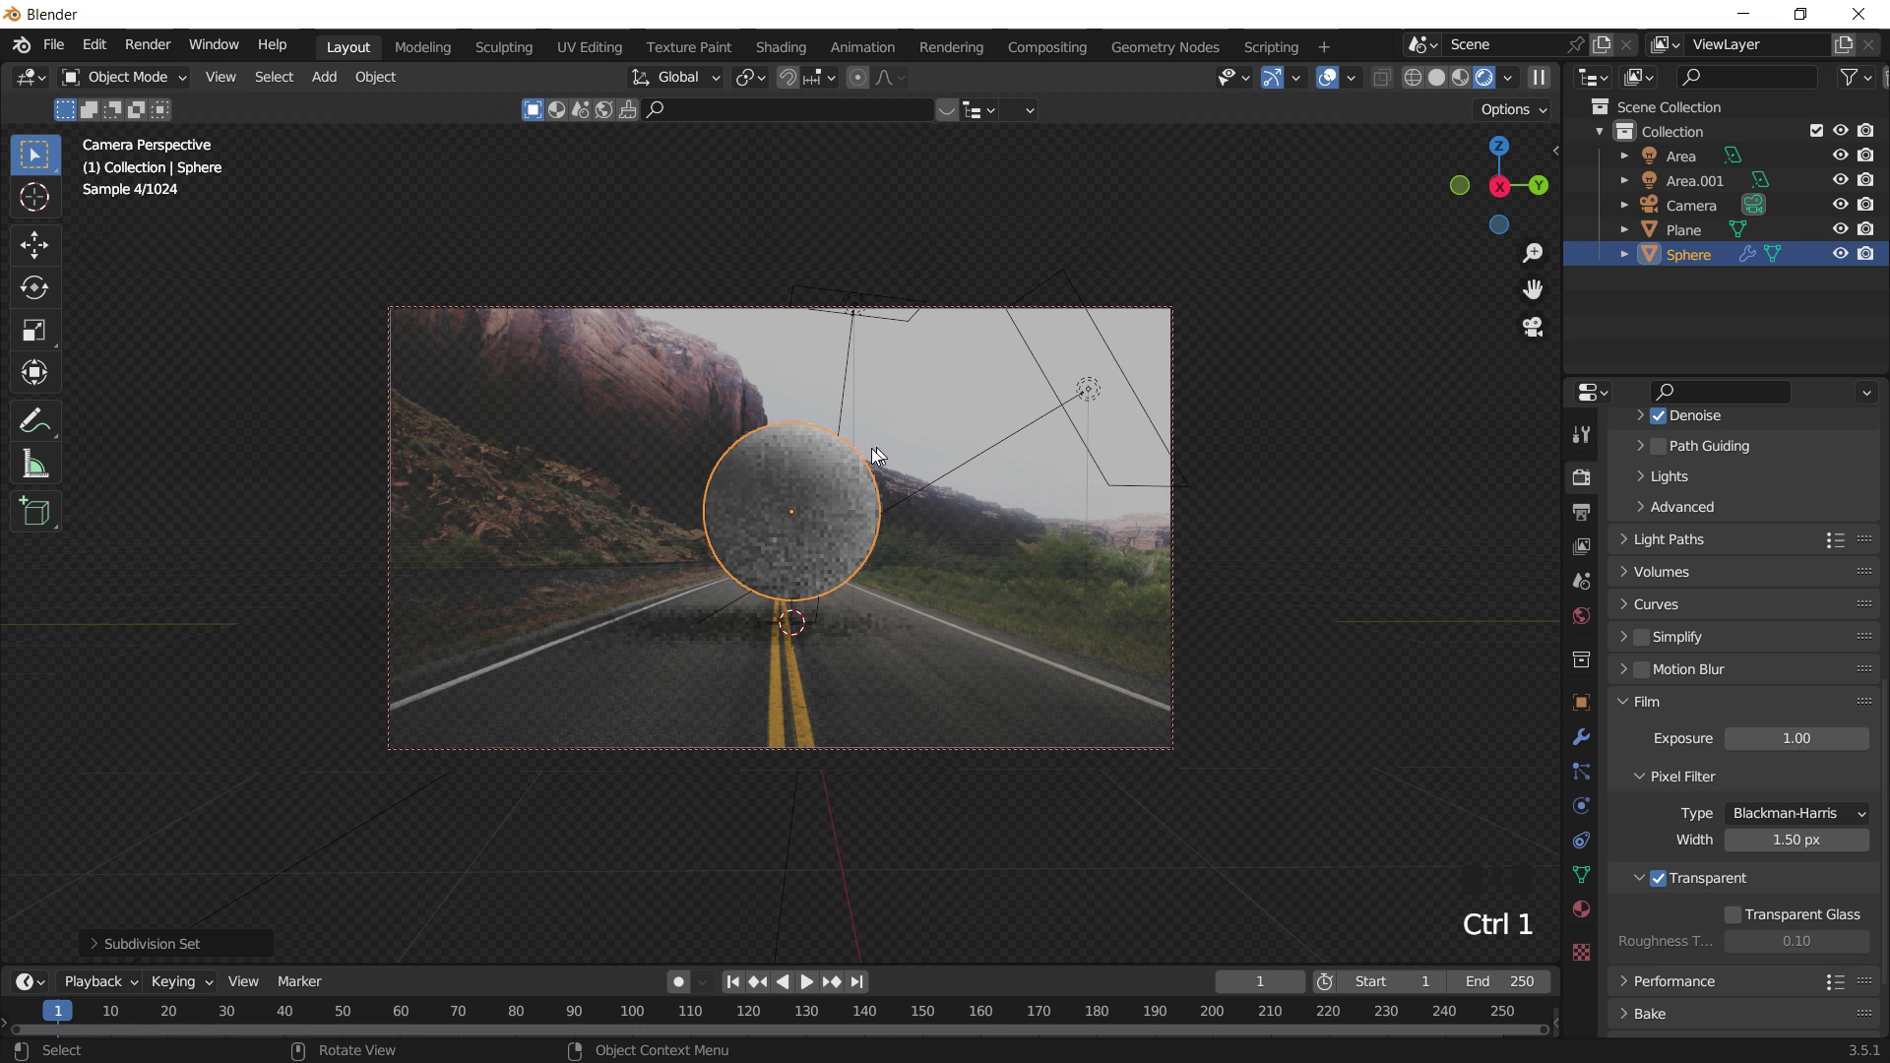
right_drag(877, 455, 867, 461)
click(883, 424)
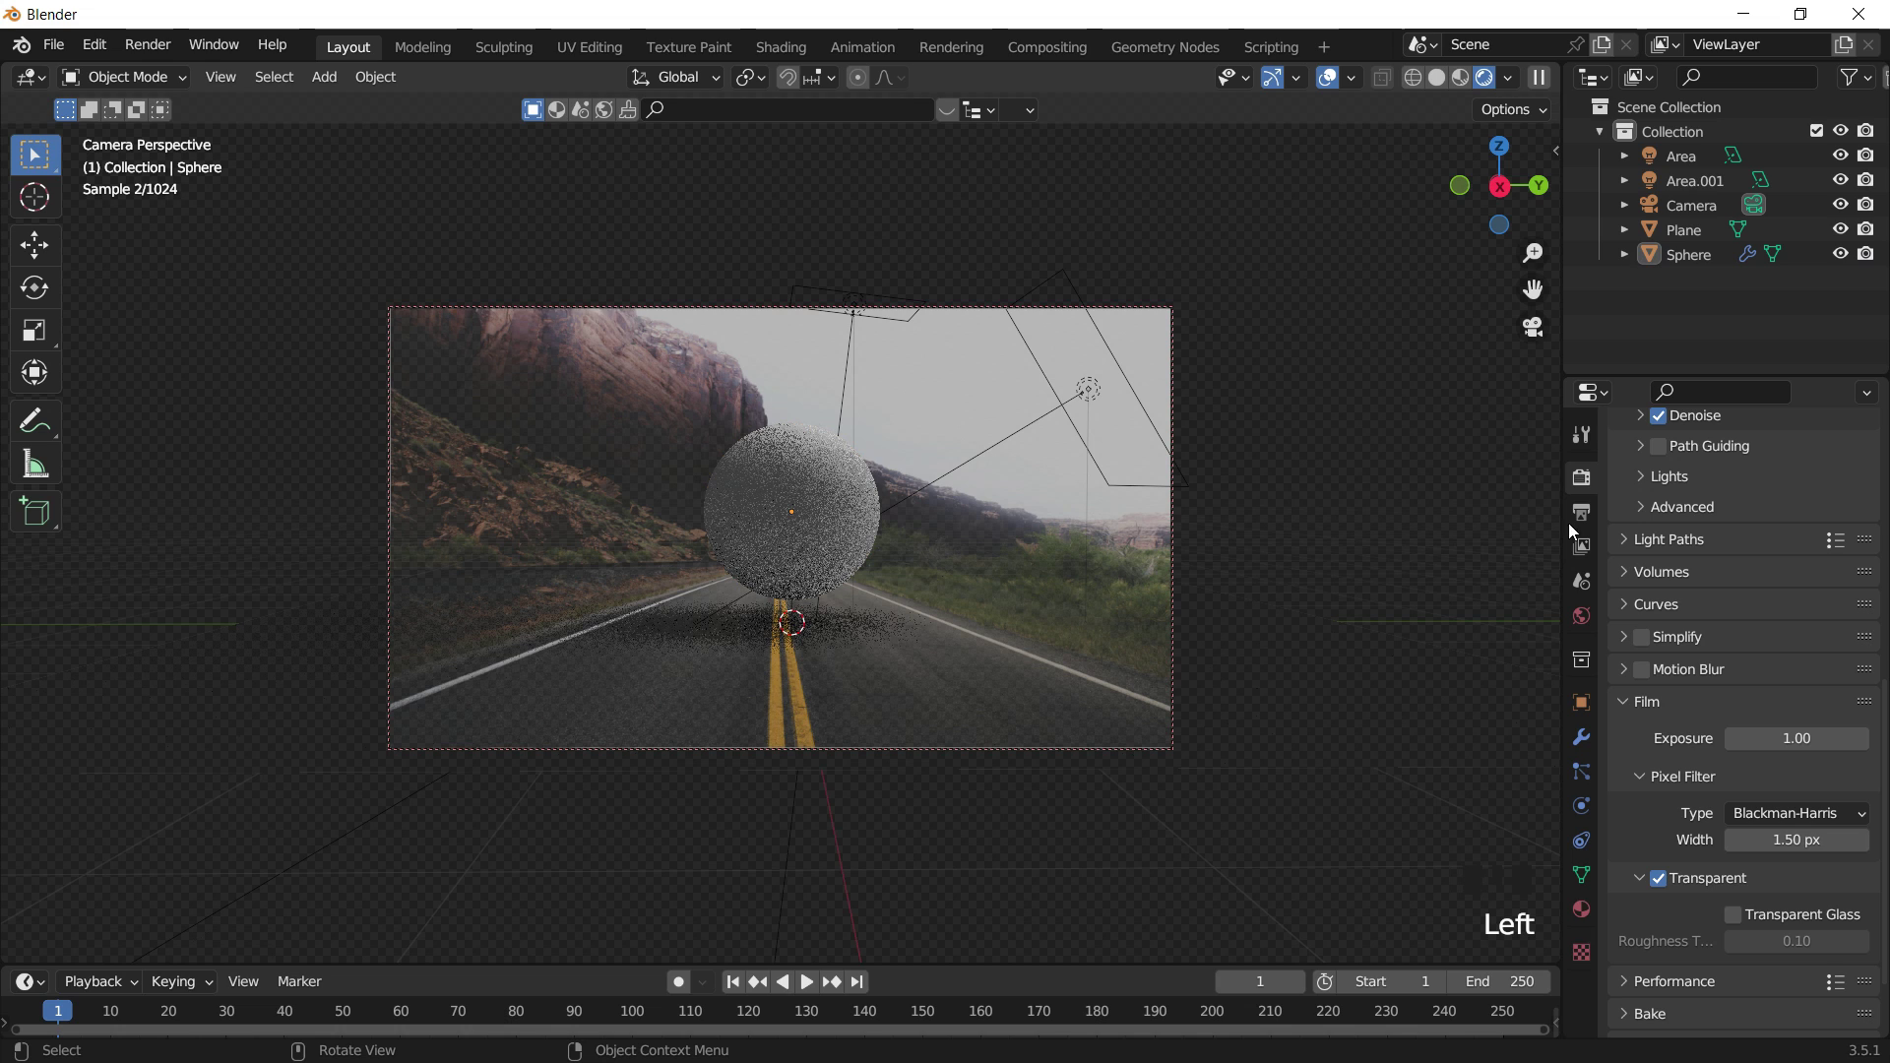
Set Cycles to GPU Compute with the Experimental feature set and limit the render to 500 maximum samples.
scroll(1793, 729, up, 7)
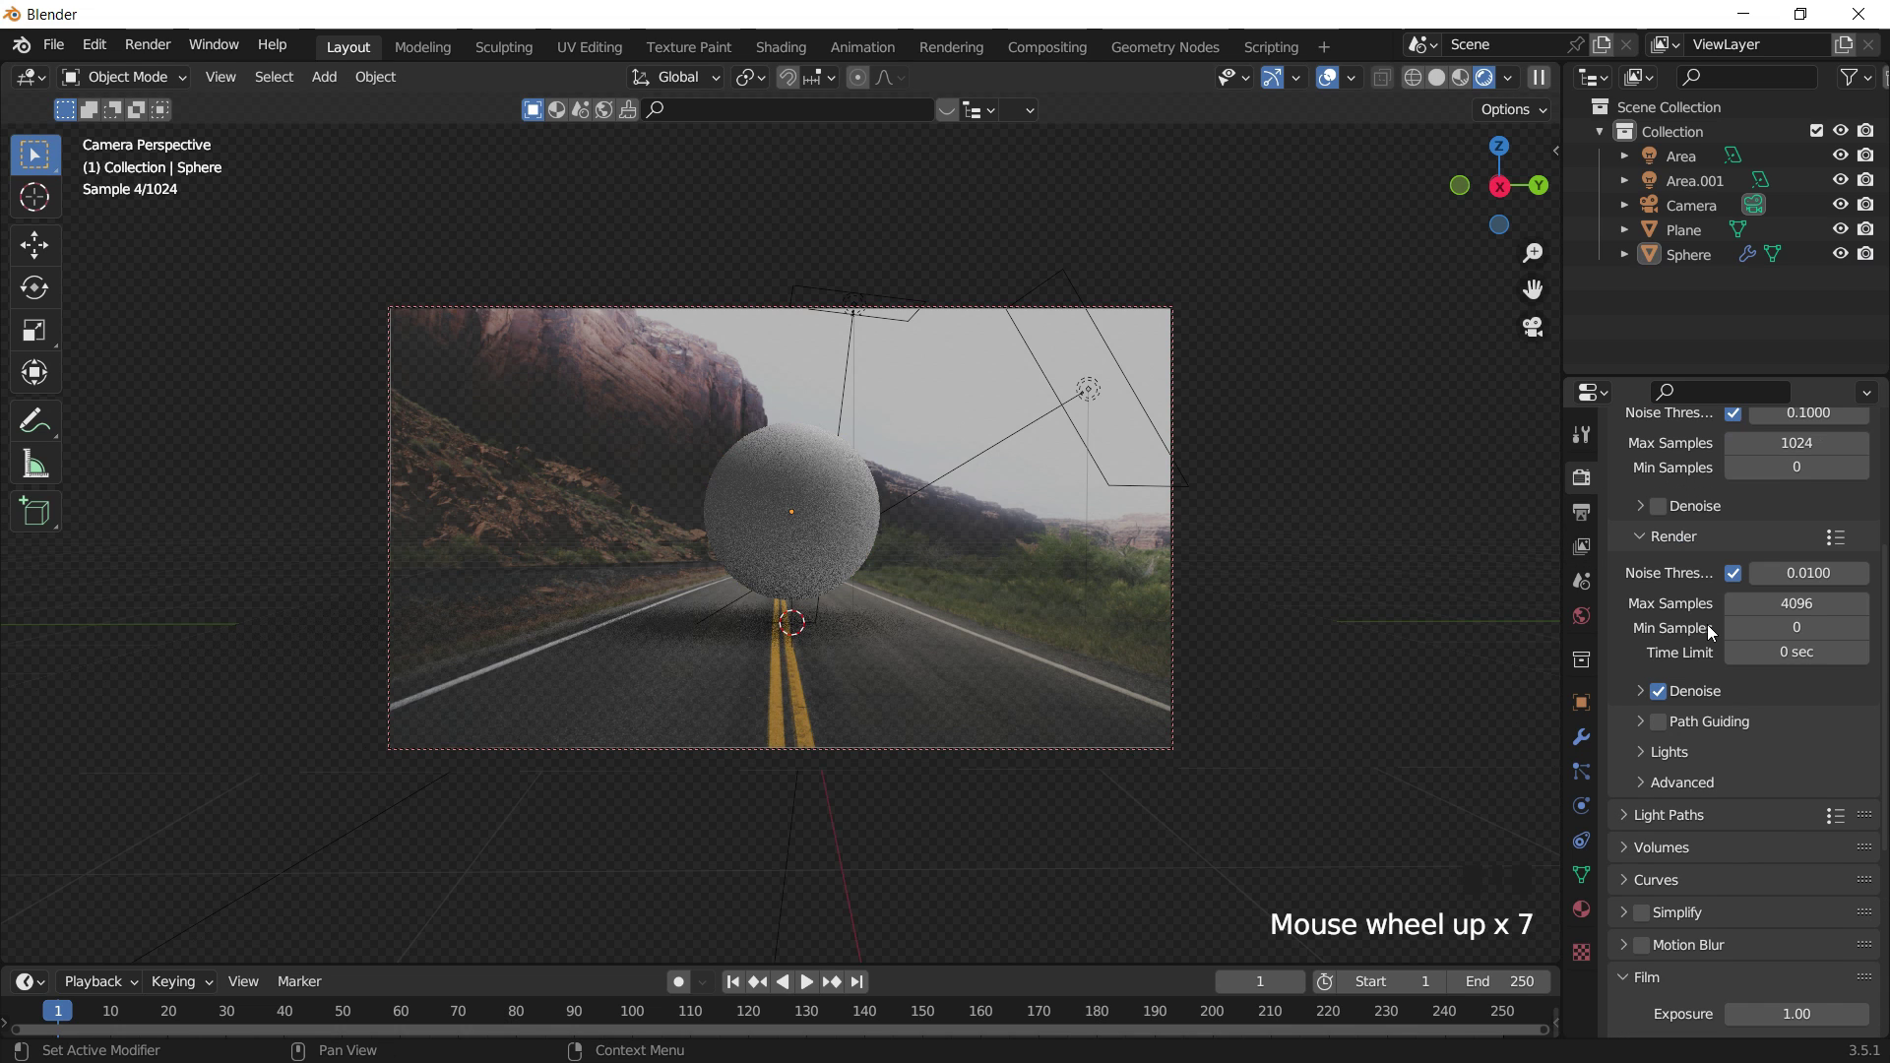
scroll(1710, 632, up, 8)
click(1760, 538)
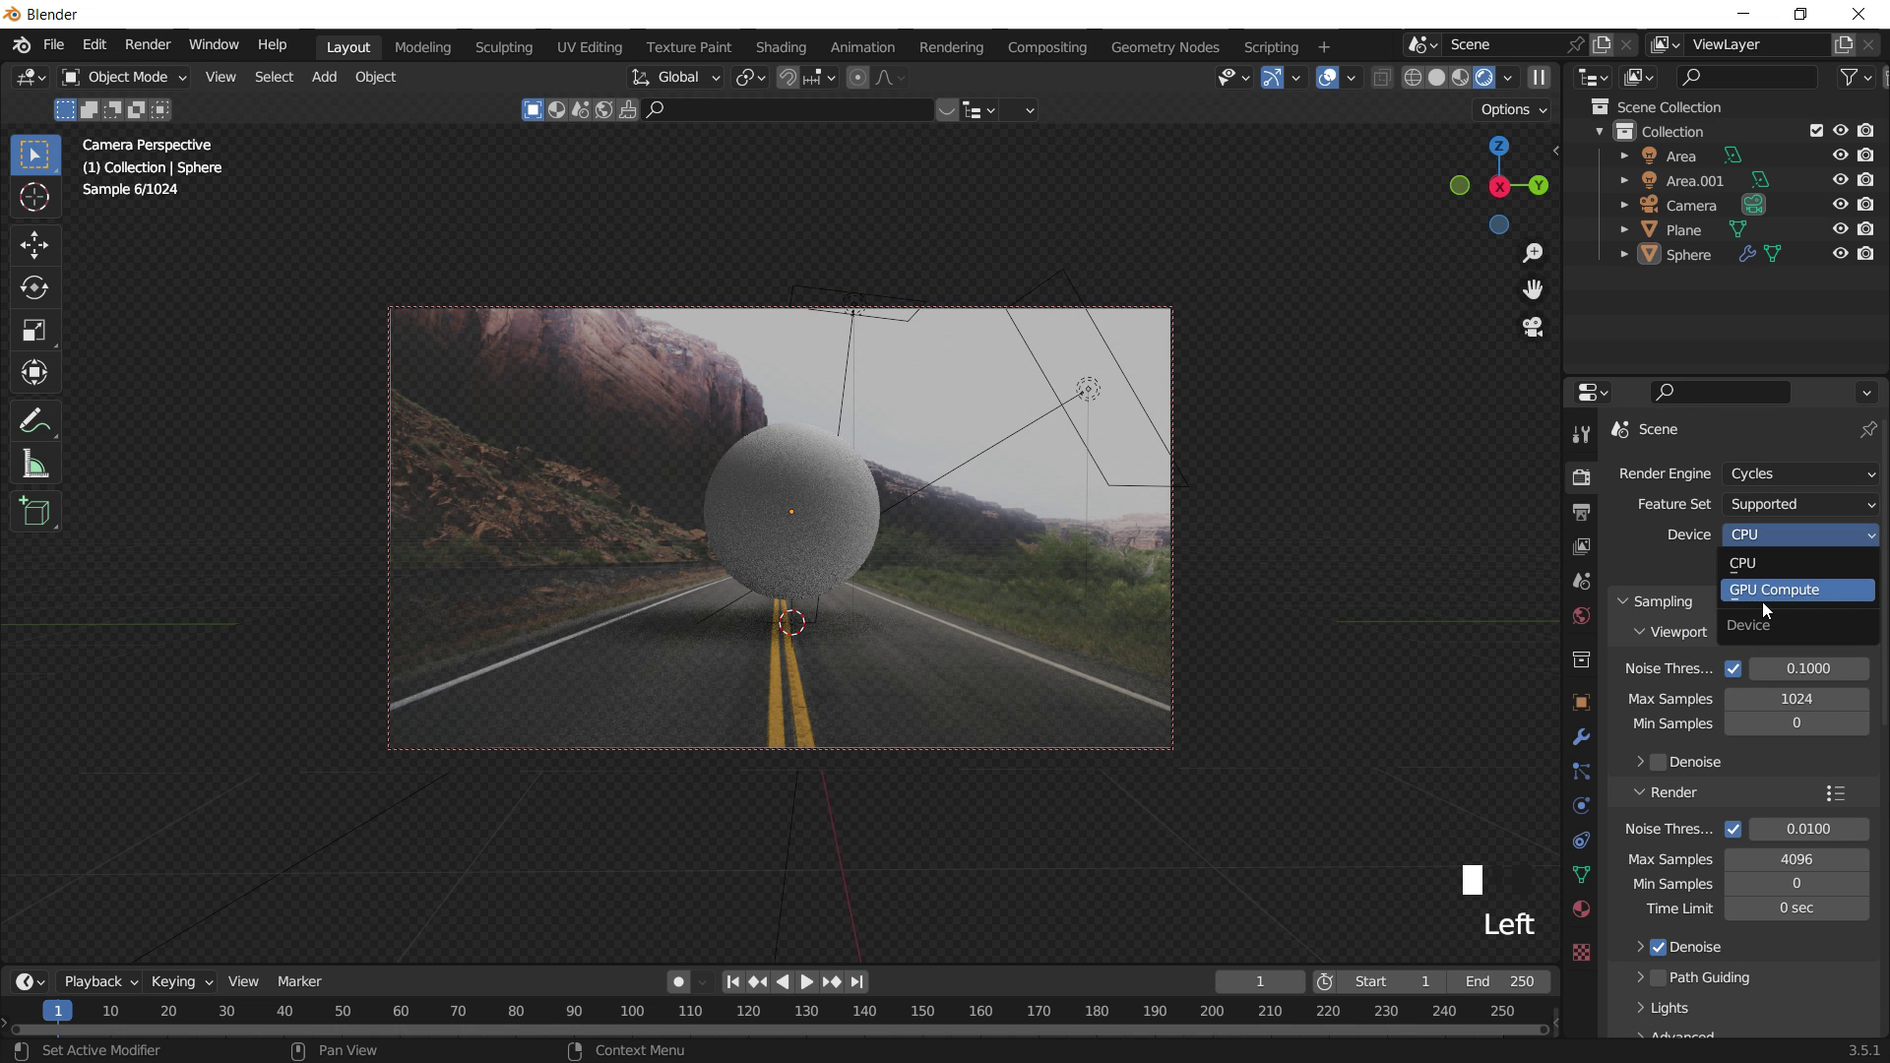
click(1762, 591)
click(1768, 506)
click(1802, 559)
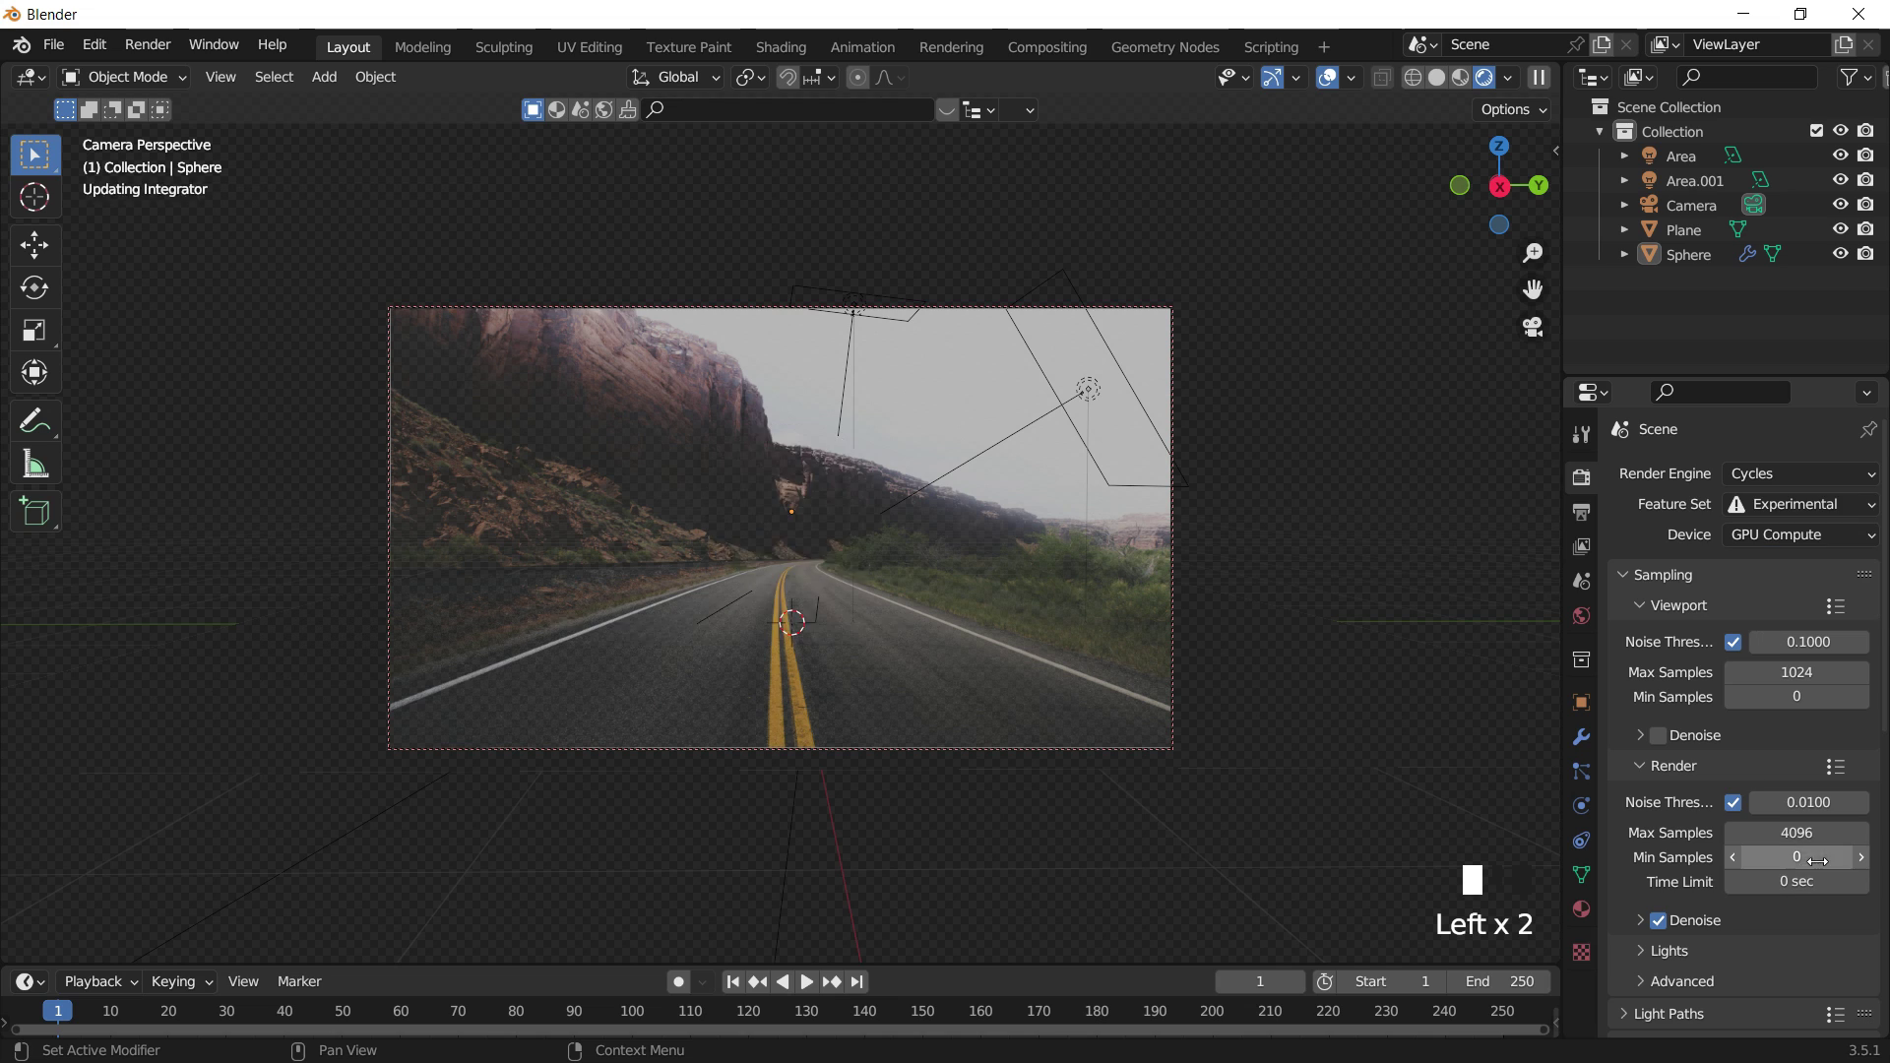
click(1816, 835)
text(500)
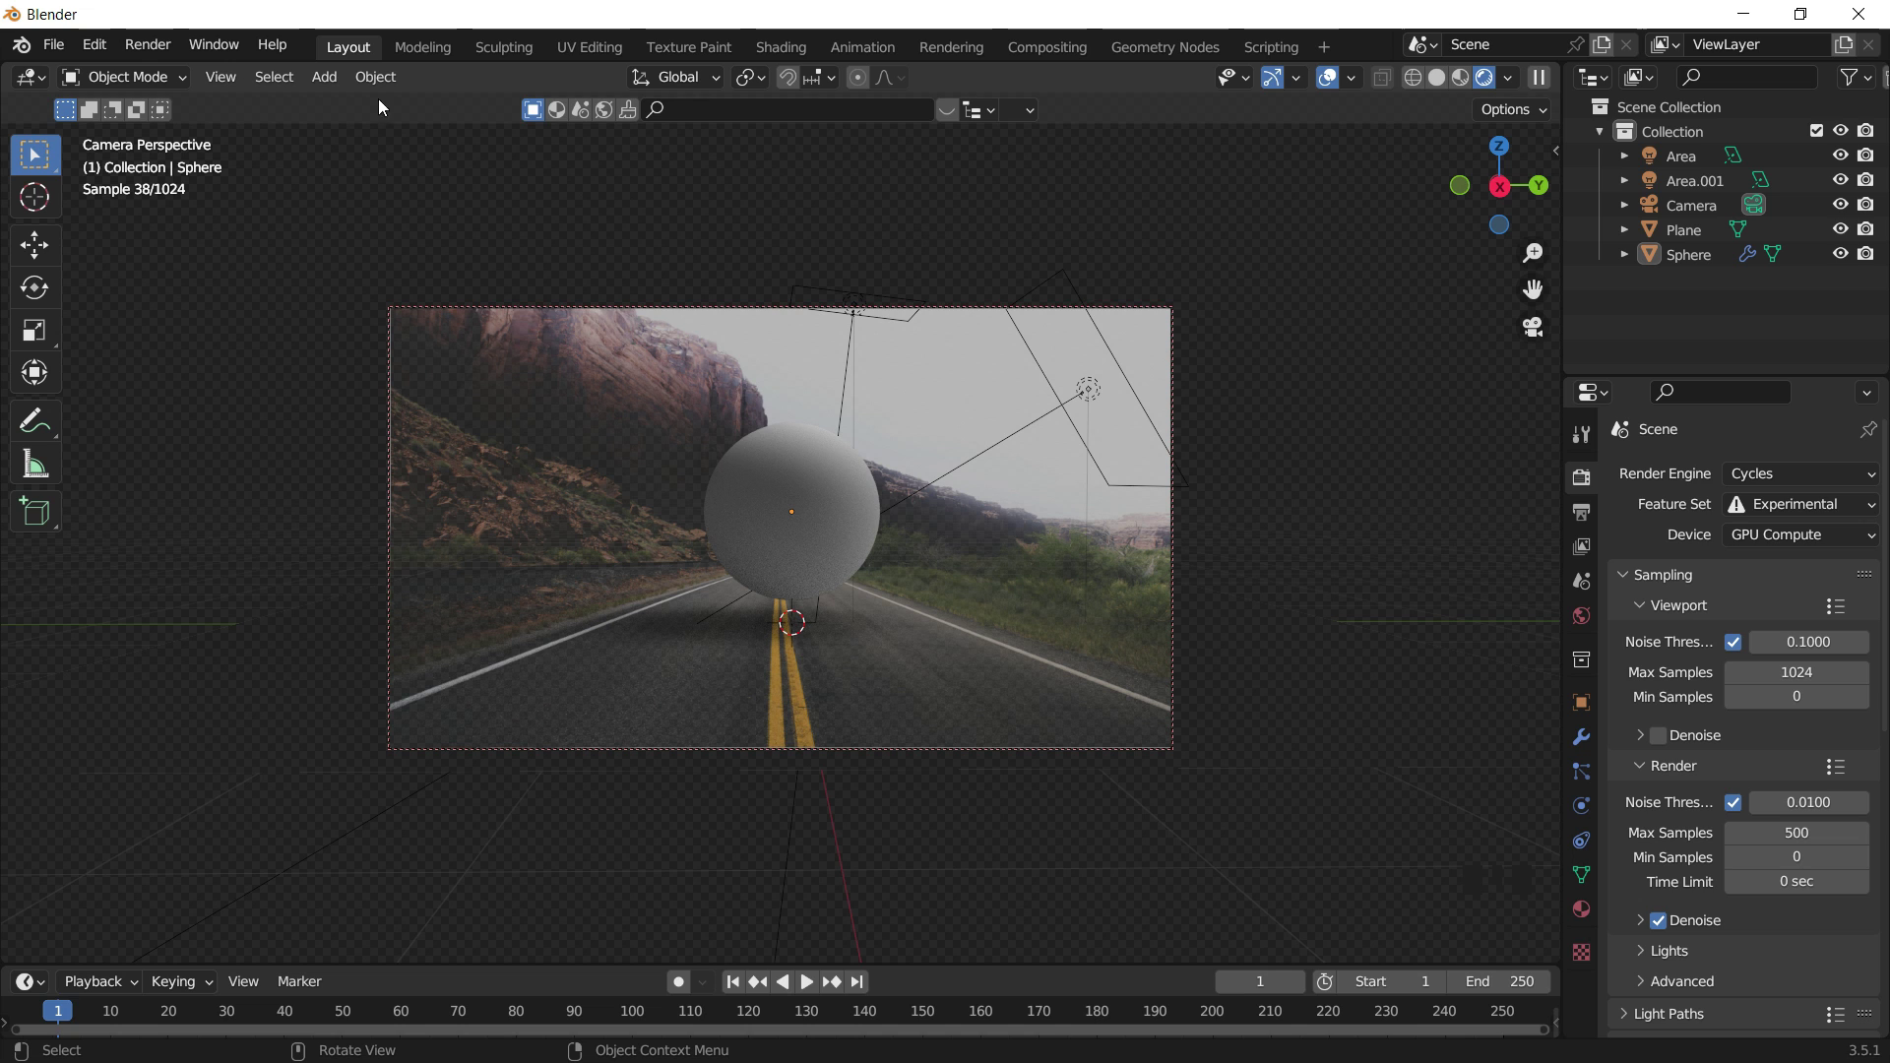
Render the current frame as a still image and view the whole result.
click(148, 44)
click(202, 73)
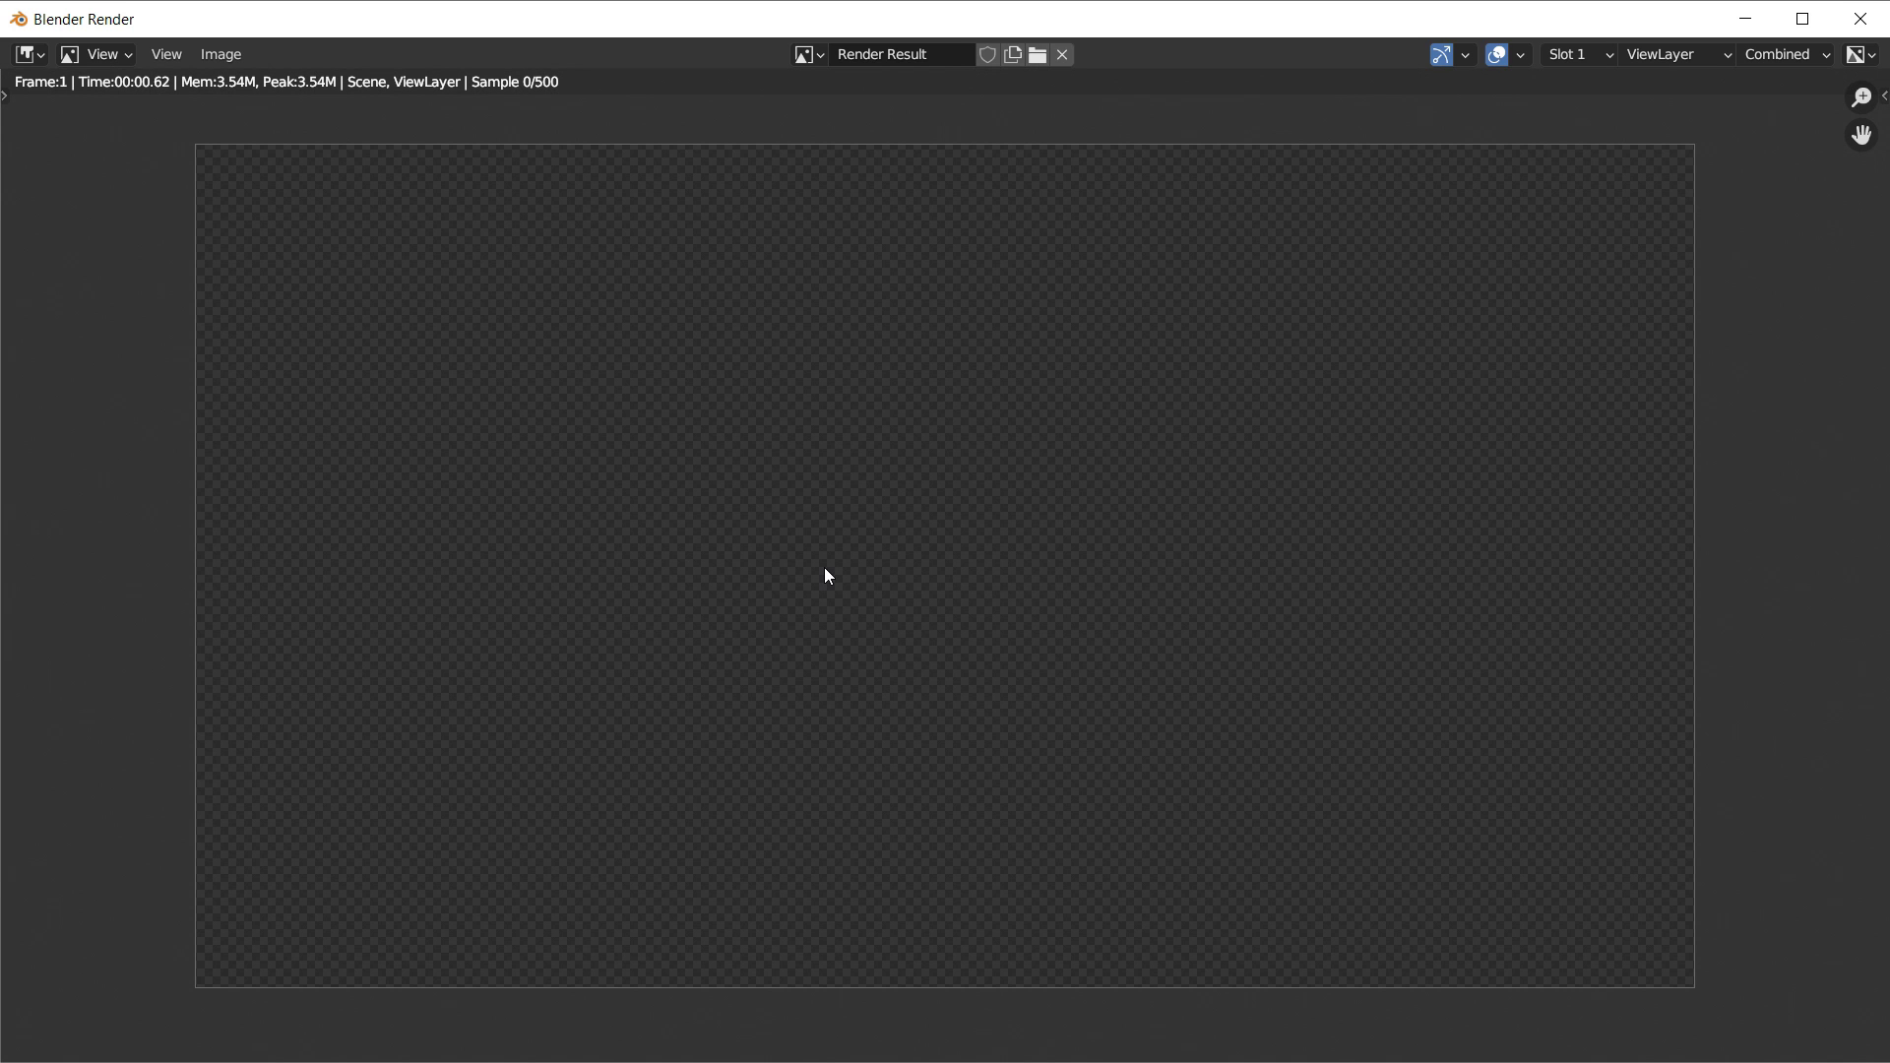
scroll(827, 576, down, 1)
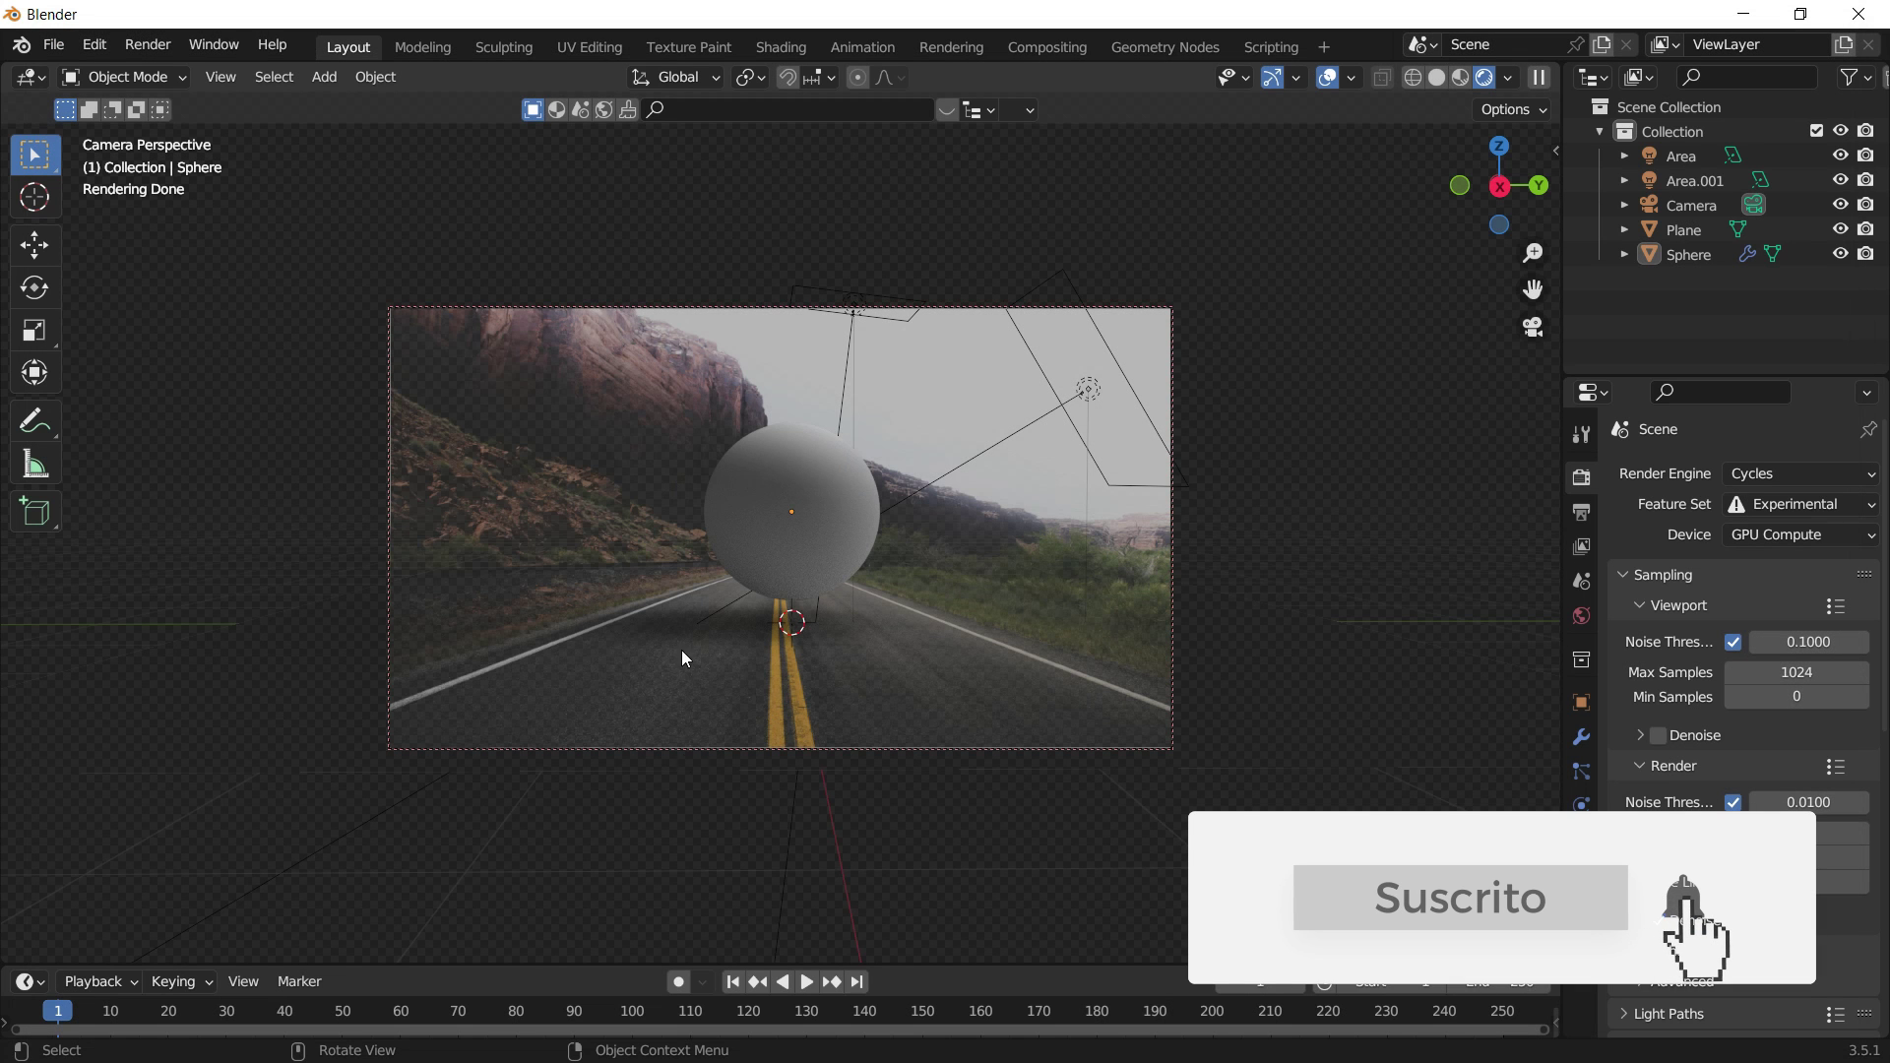
Enable nodes in an enlarged Compositing node editor and space the Render Layers and Composite nodes apart.
click(1043, 50)
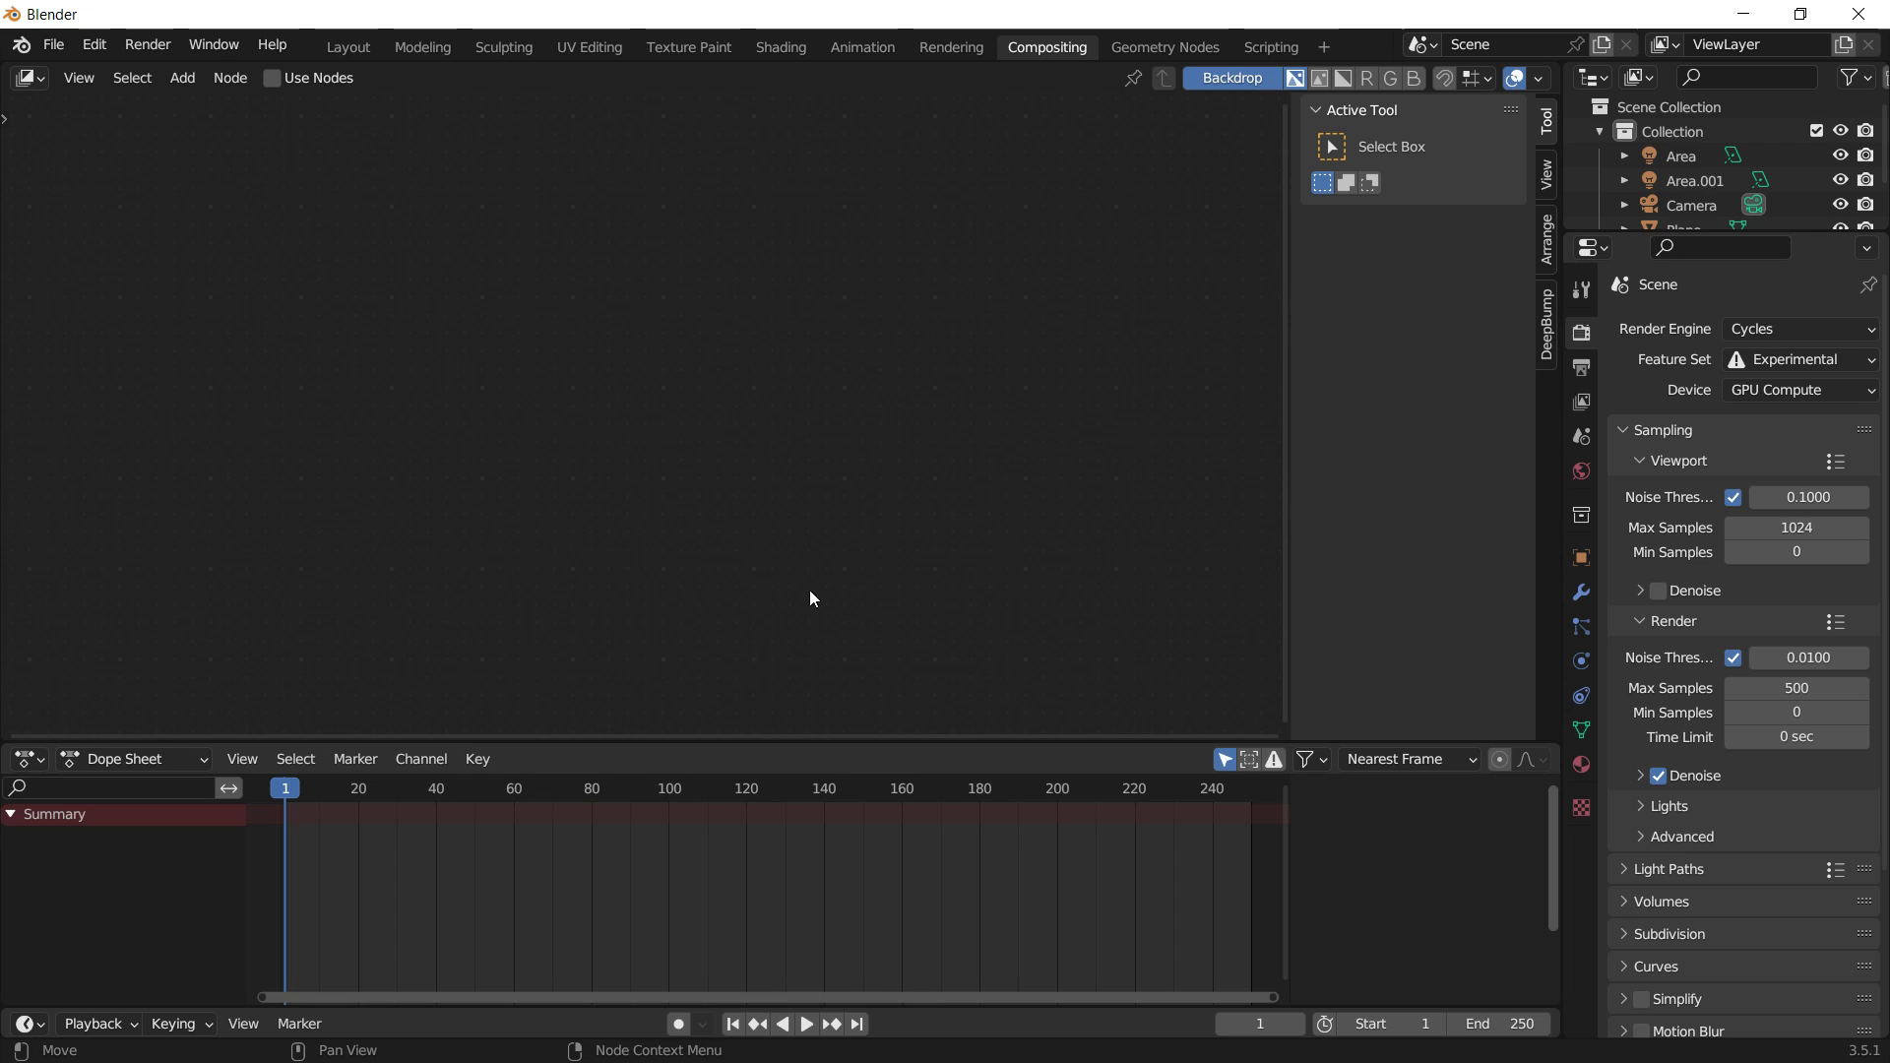
drag(996, 743, 996, 854)
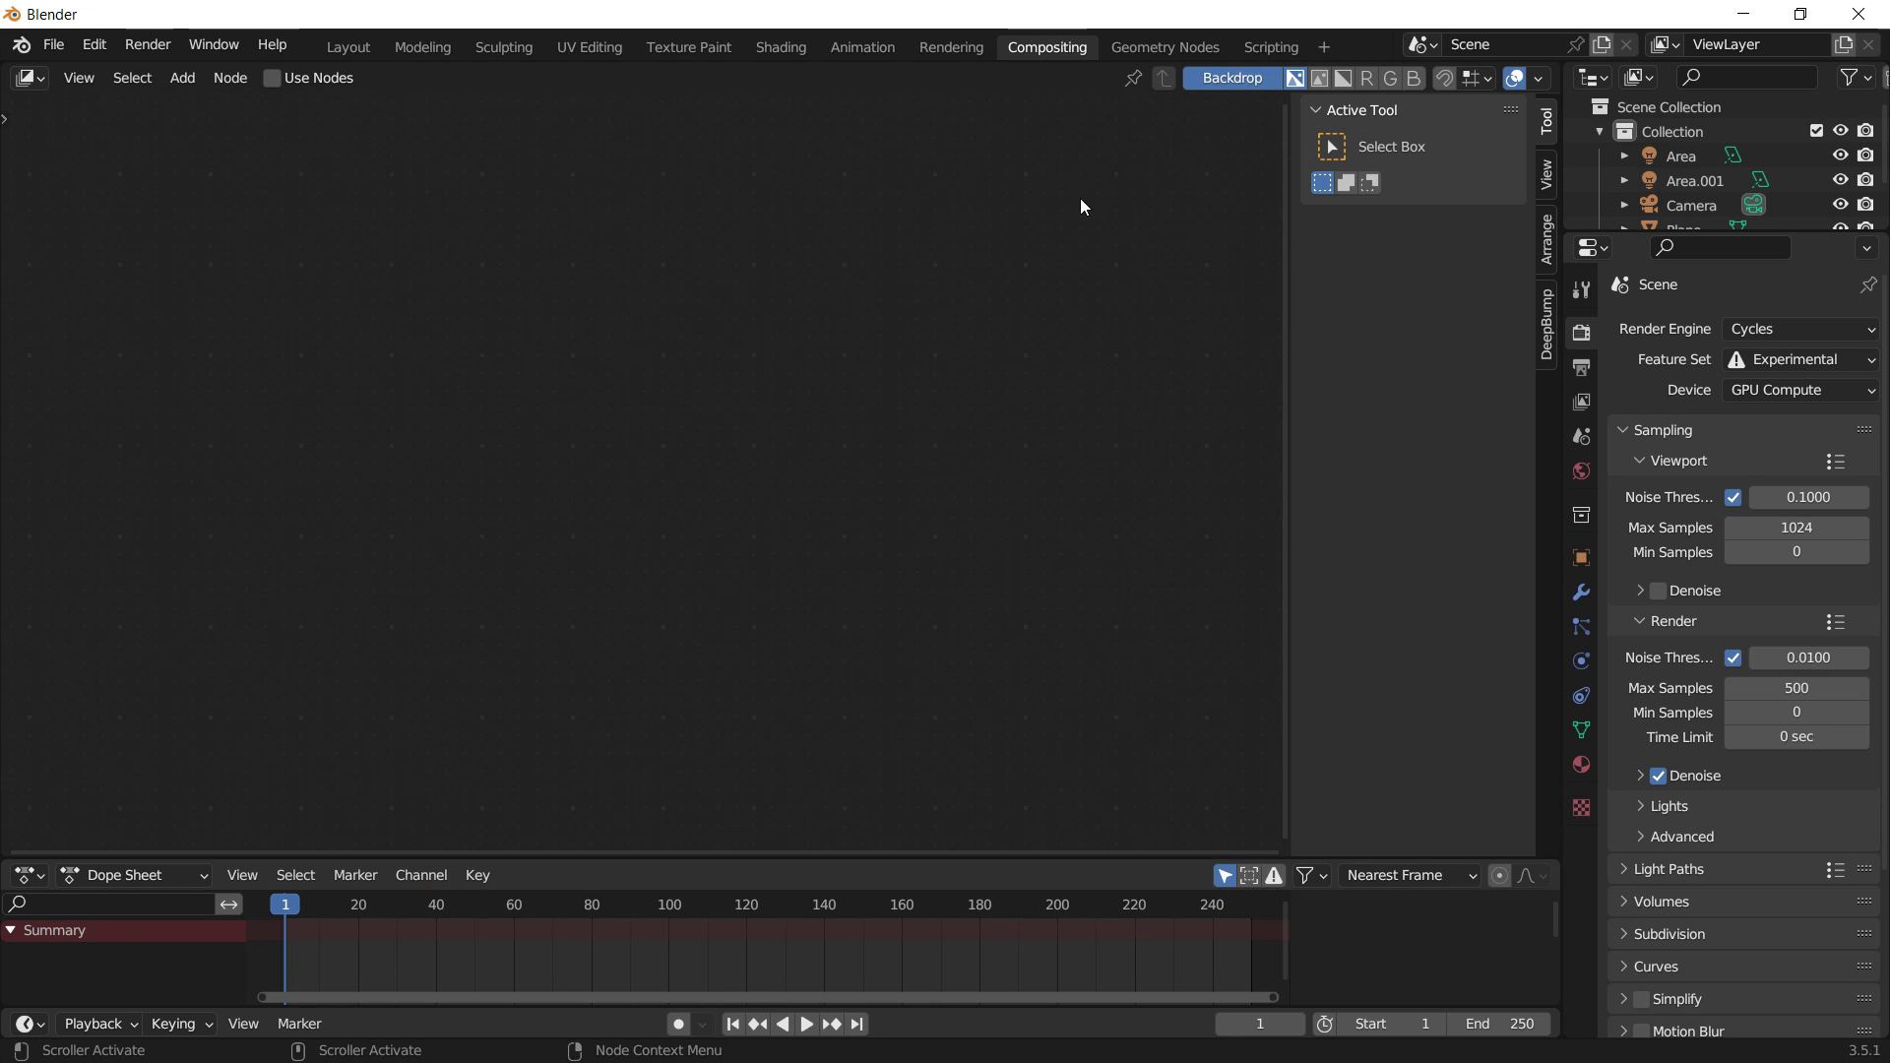
click(273, 78)
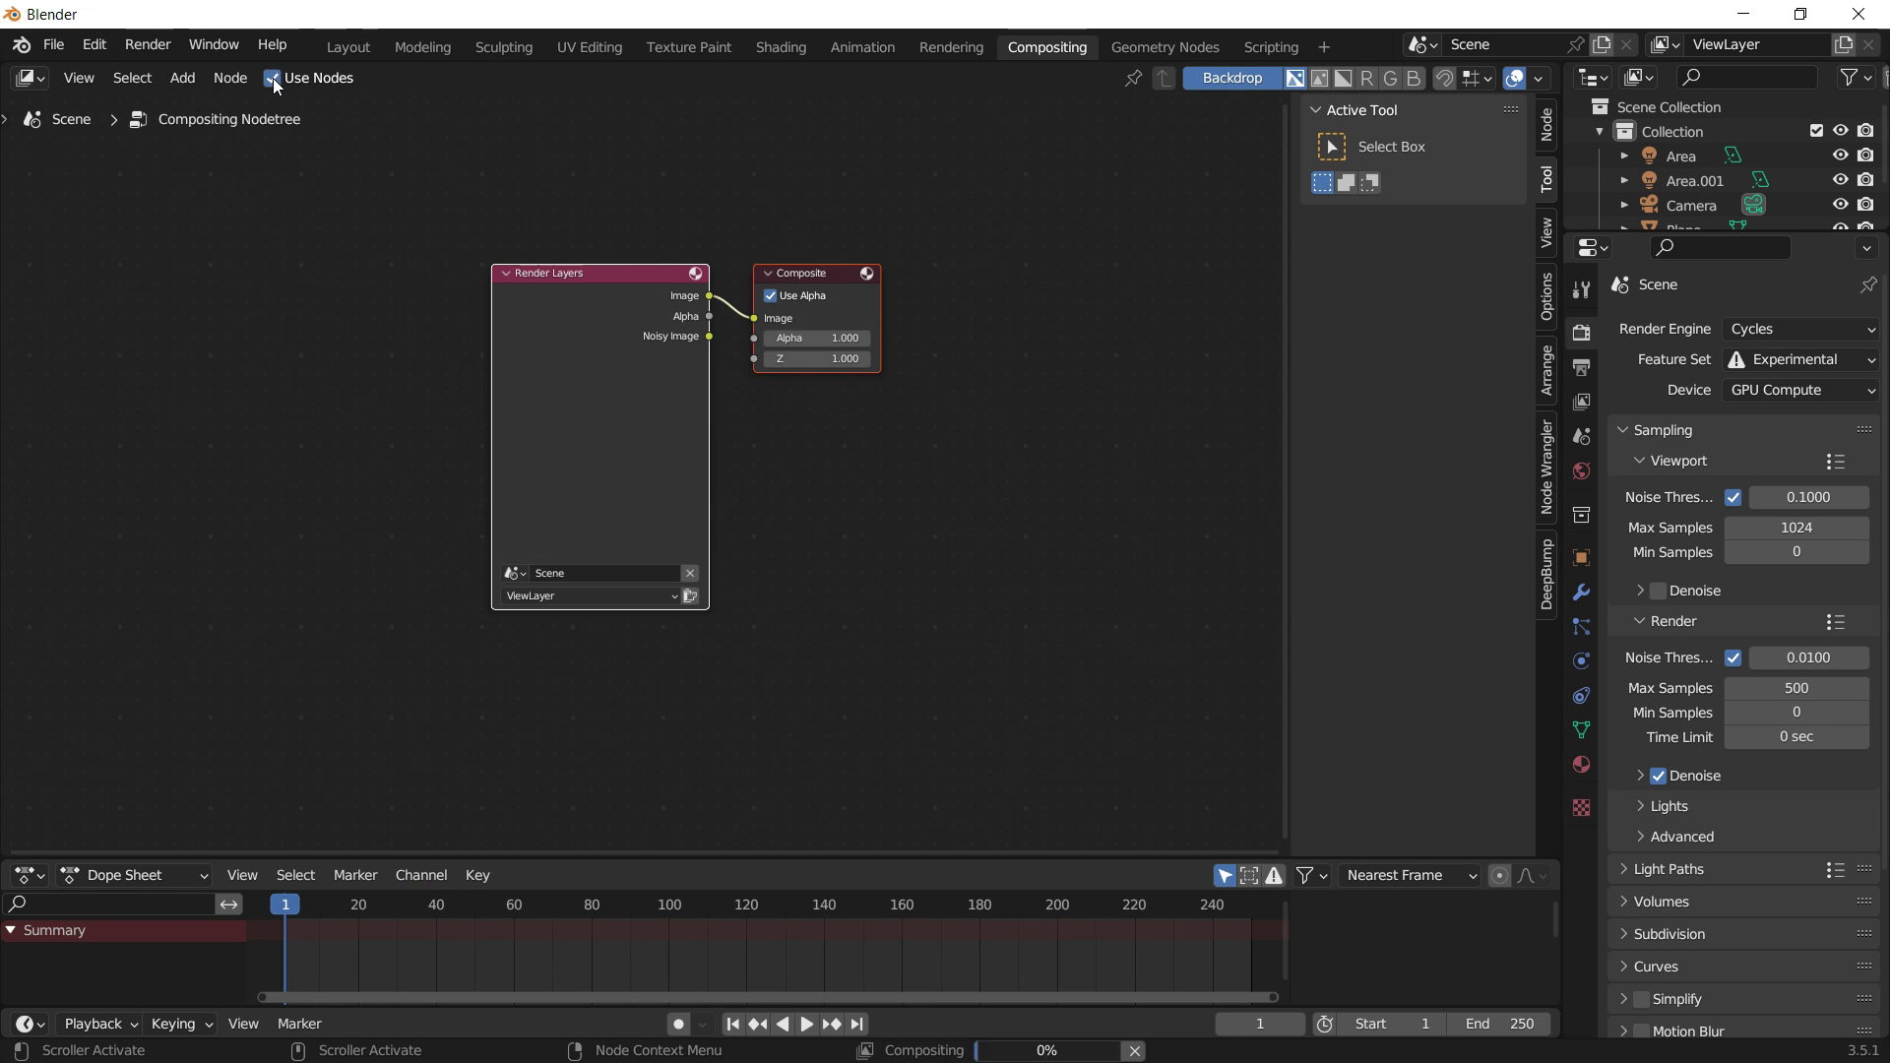
key(Home)
drag(622, 484, 320, 579)
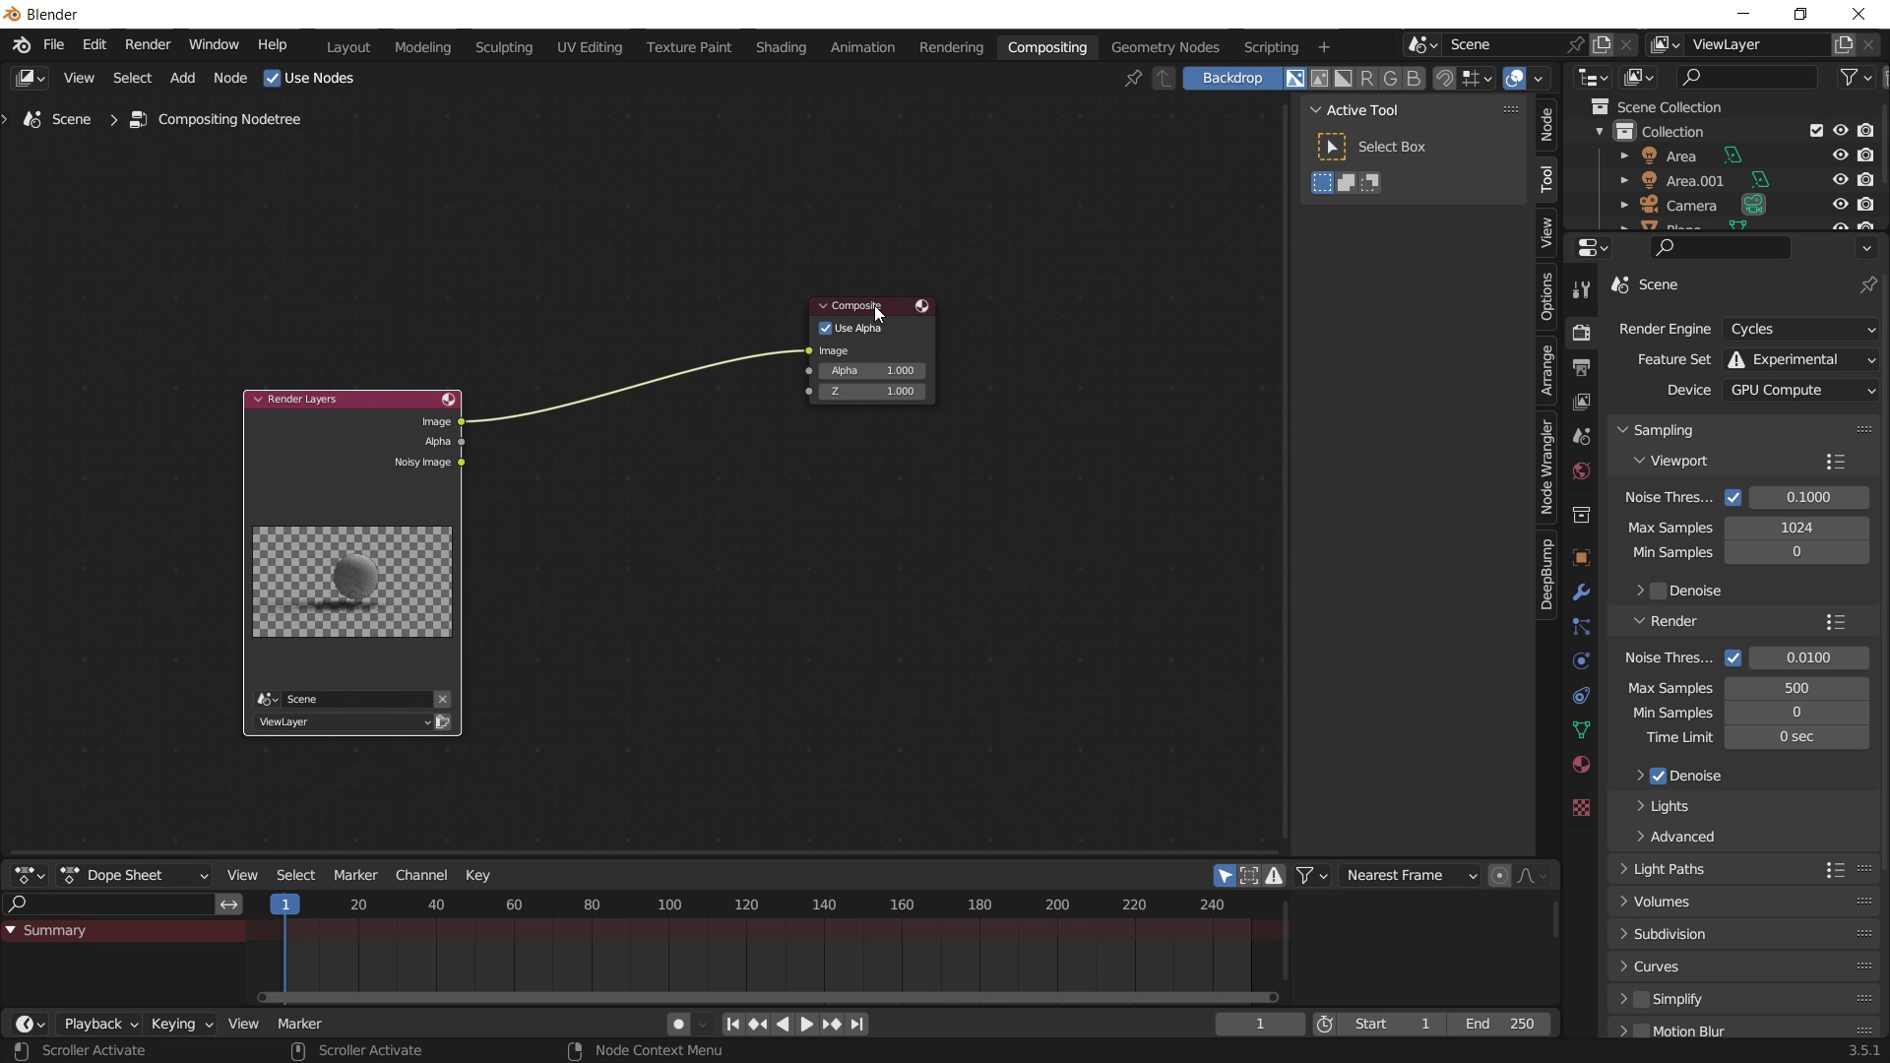
drag(877, 312, 1111, 381)
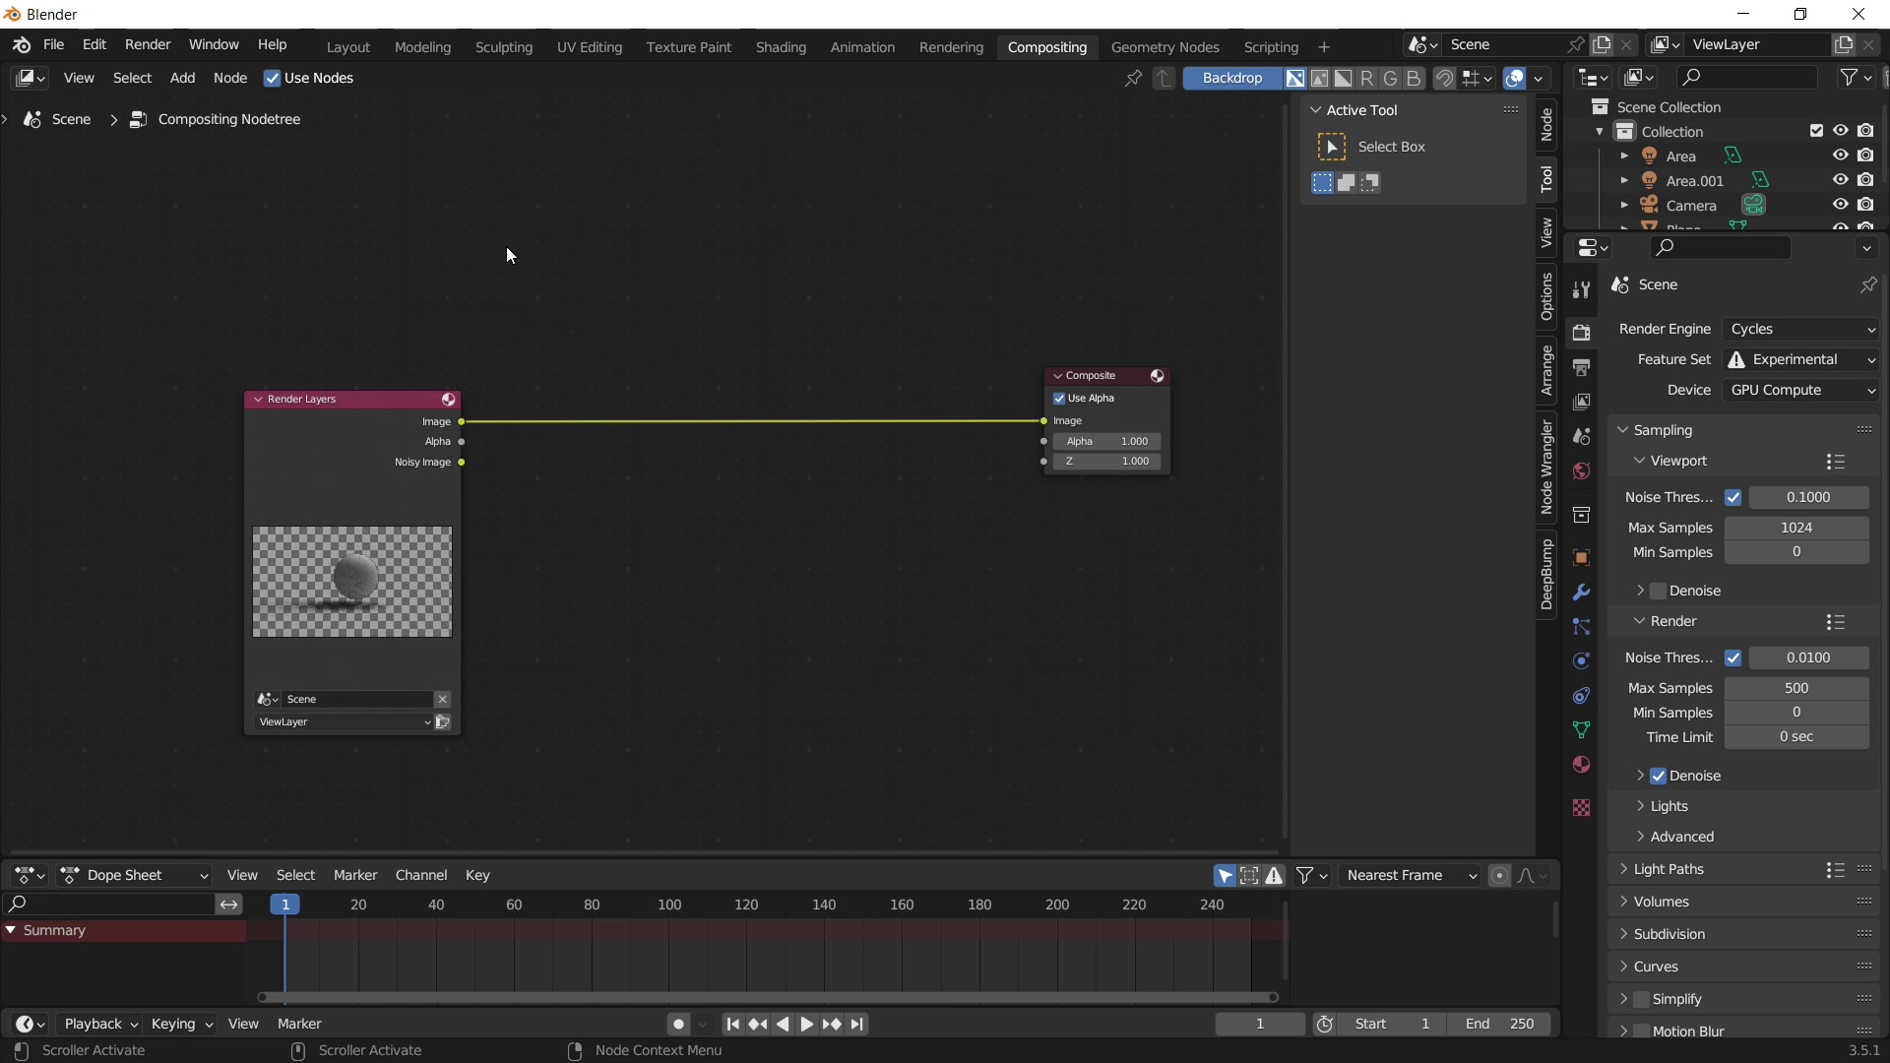
Add an Image node and place it above the Render Layers node.
key(shift+a)
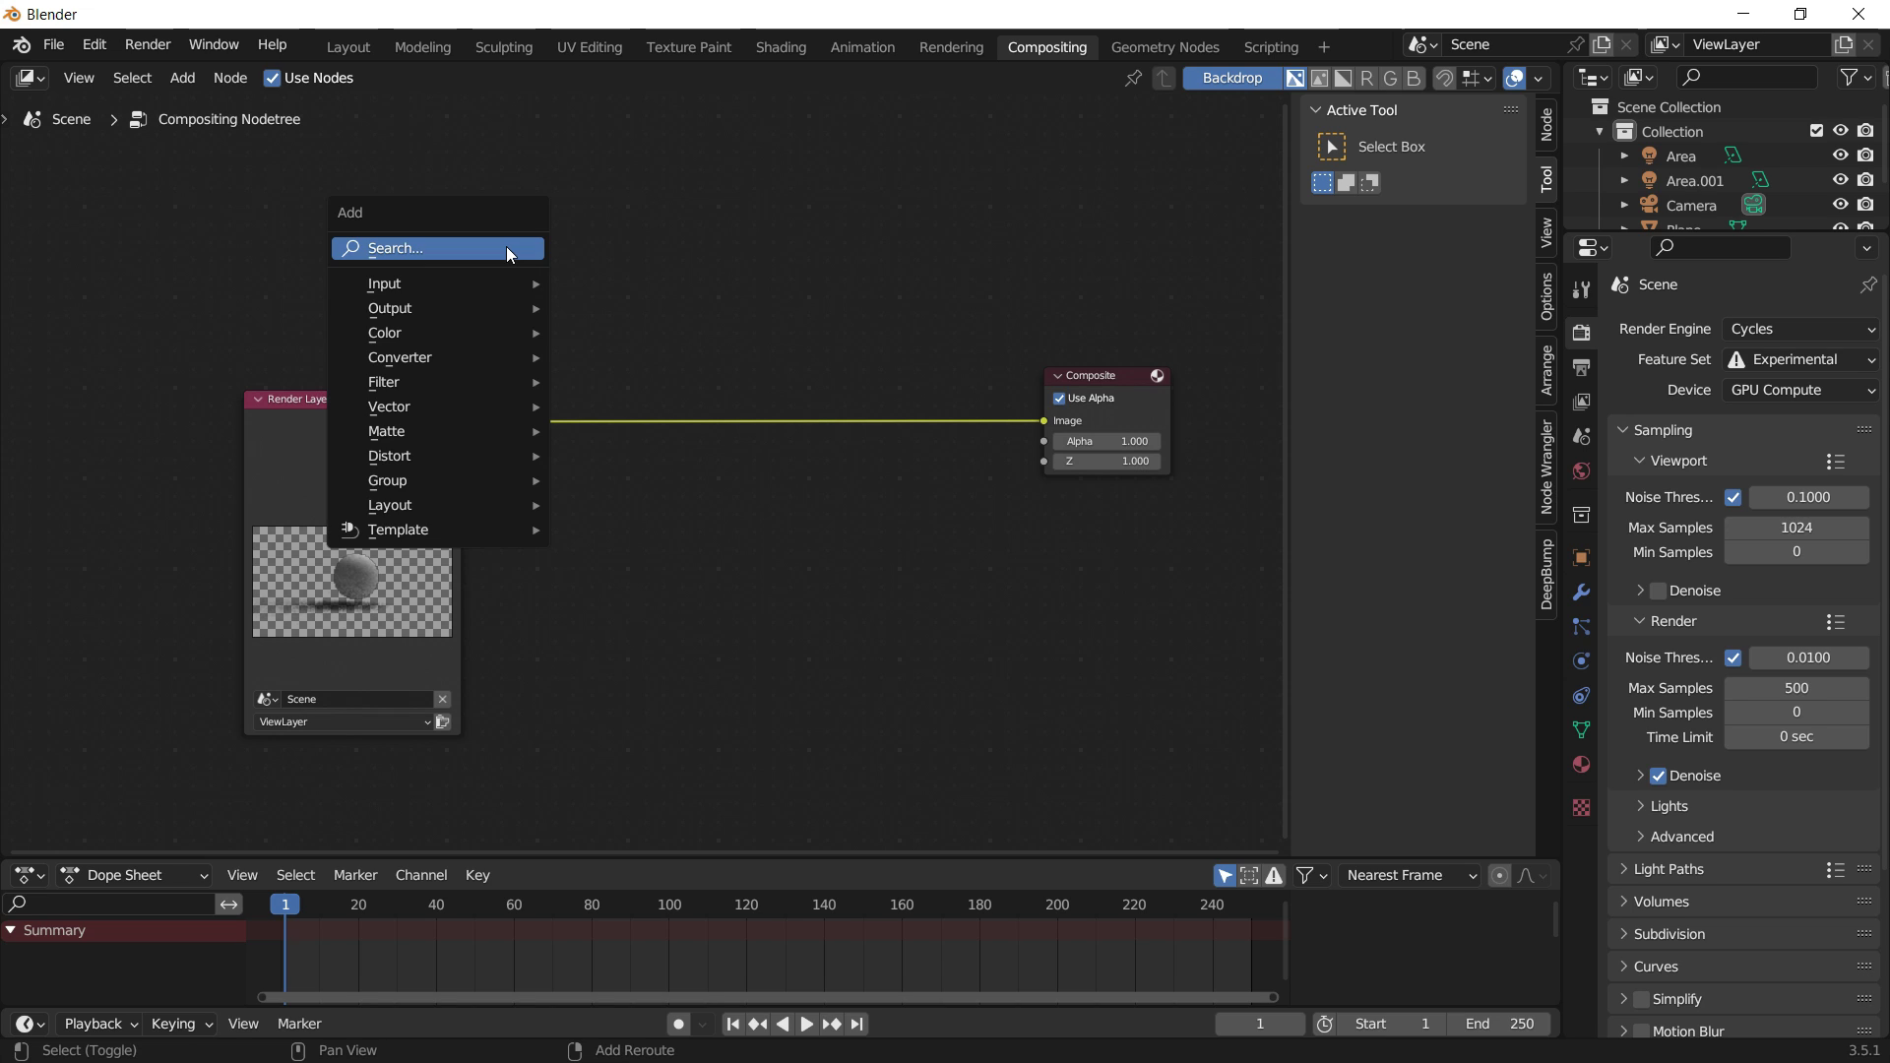
click(506, 246)
text(ima)
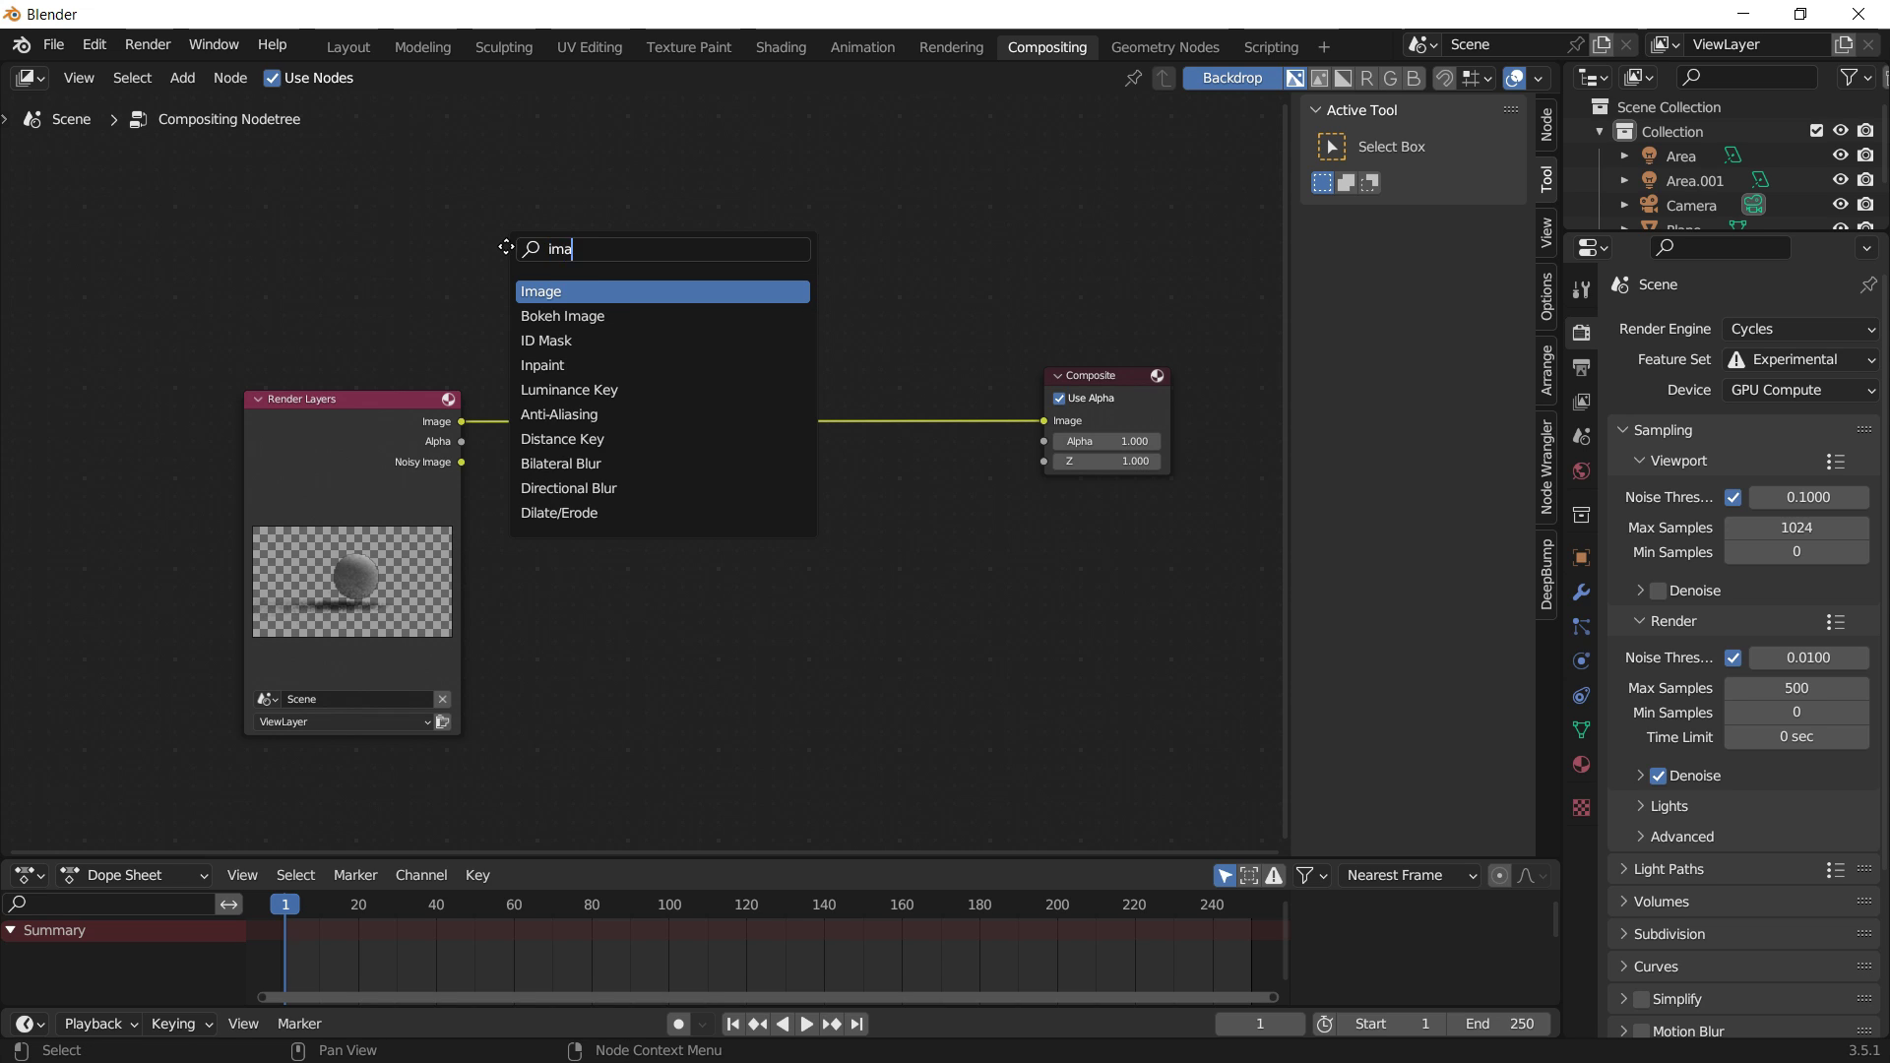
key(Return)
click(288, 164)
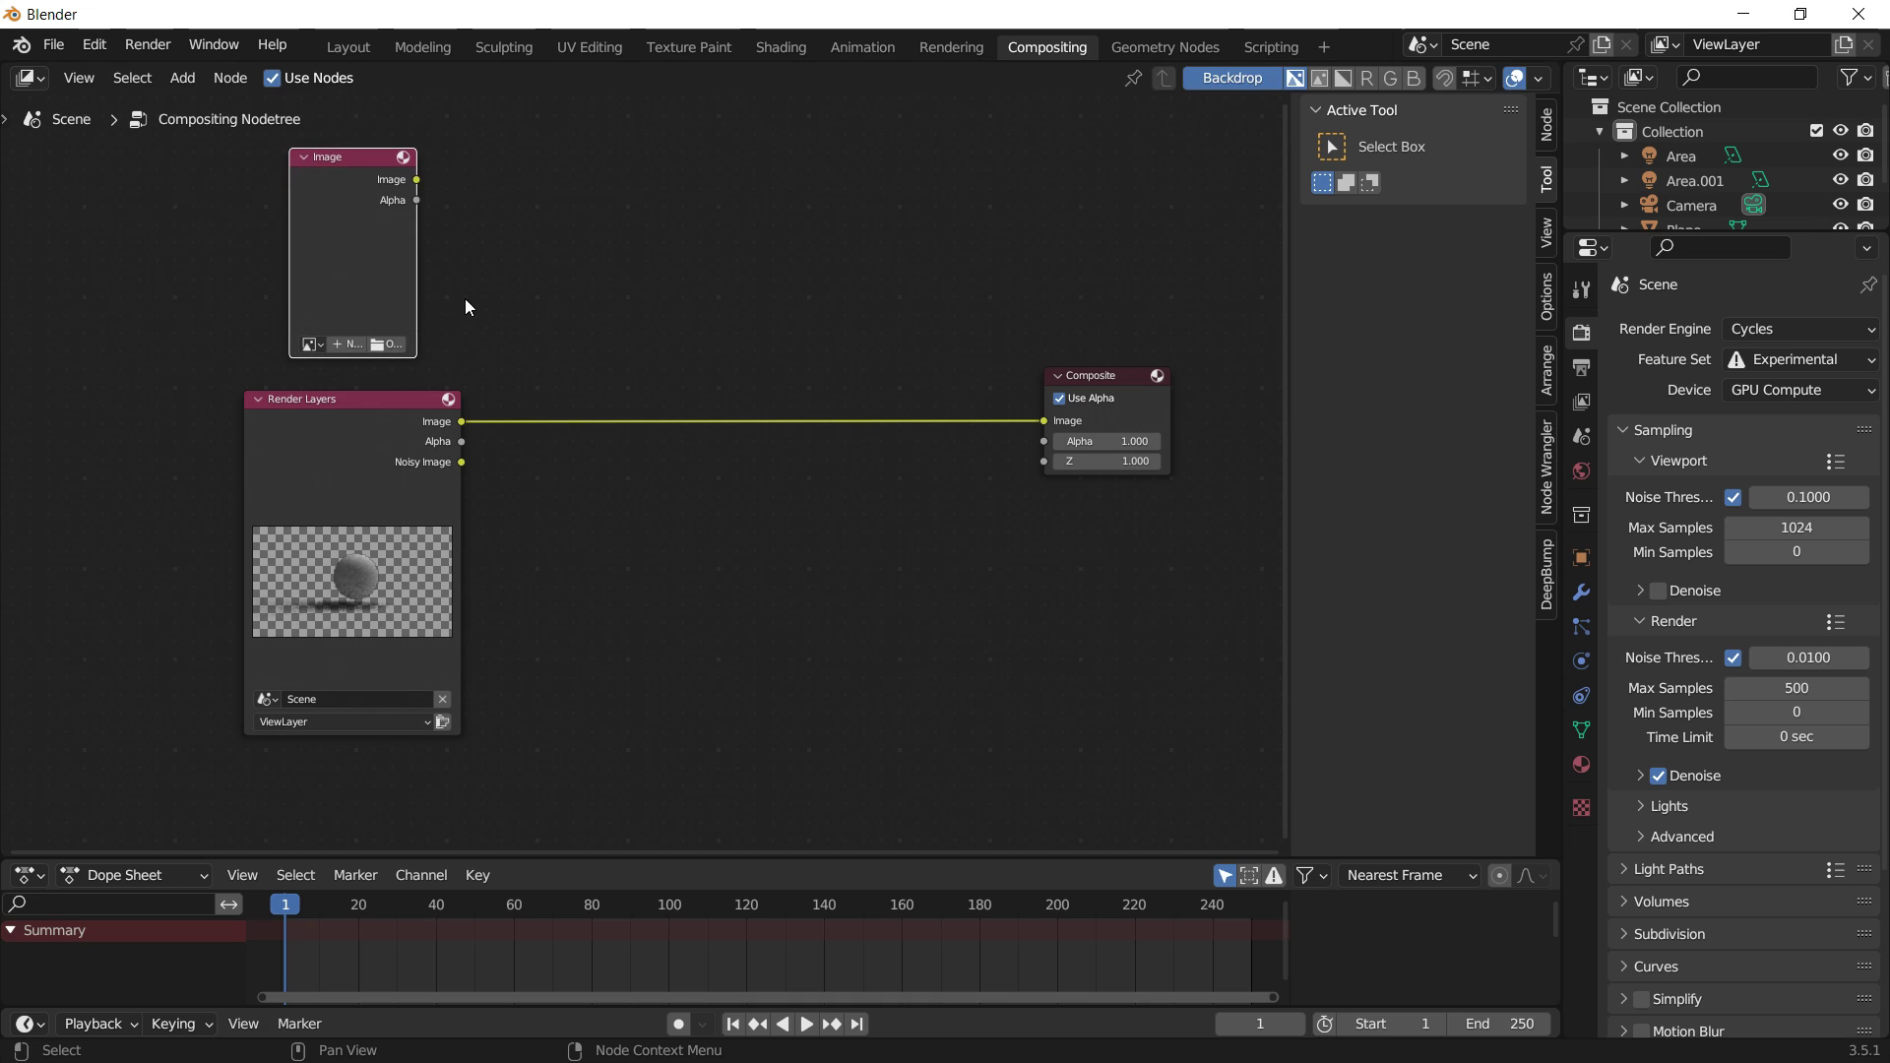
Insert an Alpha Over node into the link between Render Layers and Composite.
key(shift+a)
click(640, 299)
text(alp)
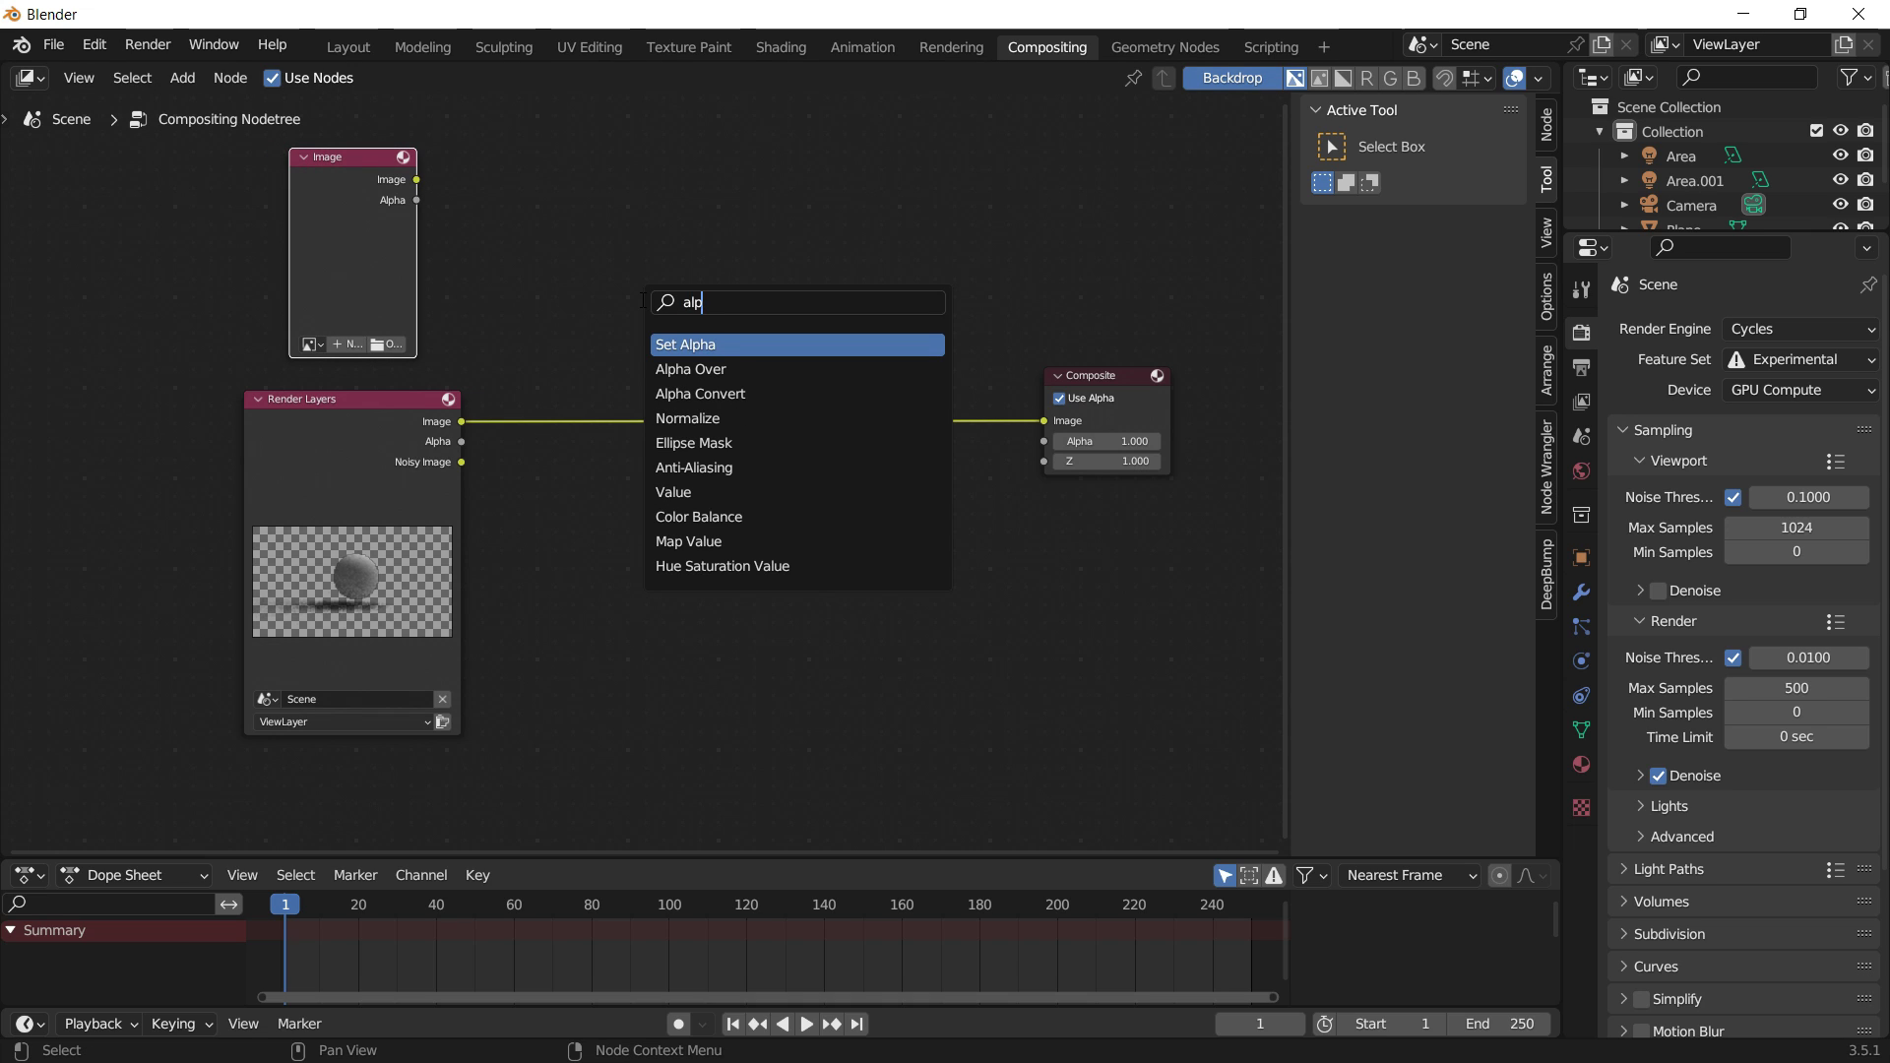
key(Down)
key(Return)
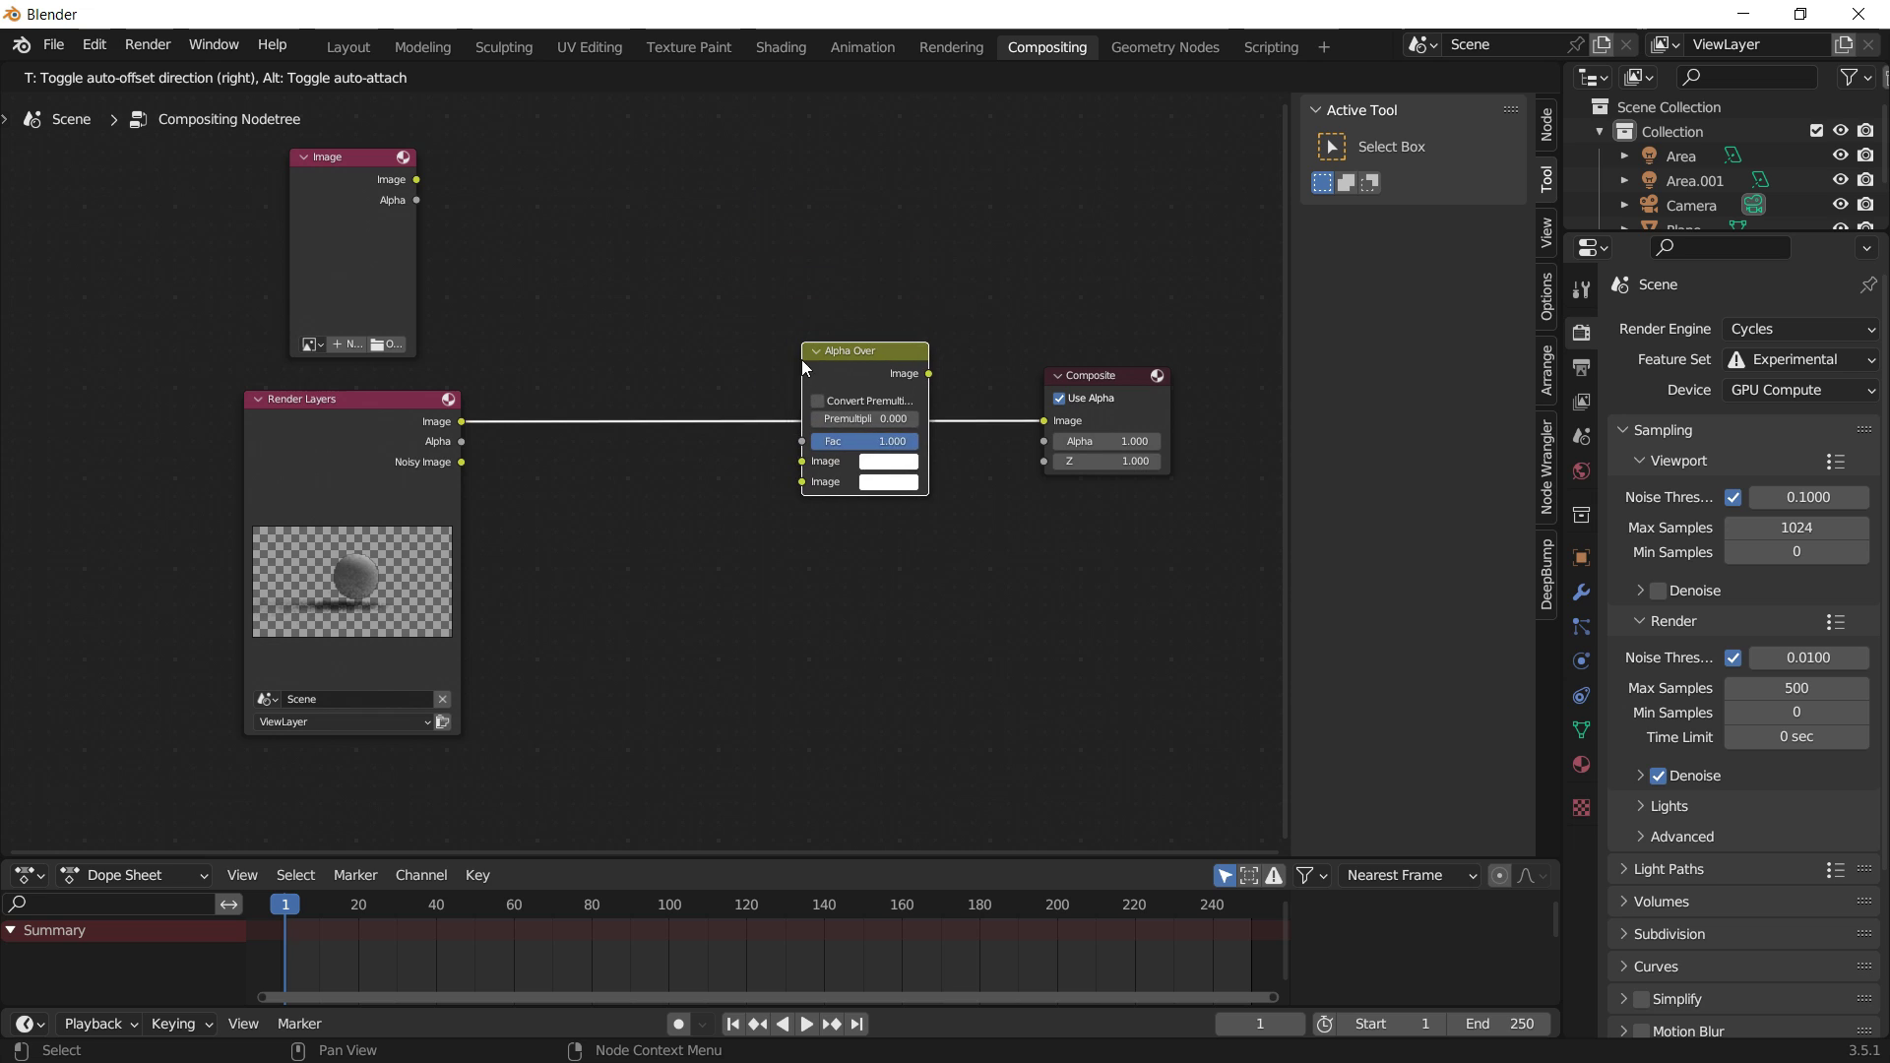
click(758, 349)
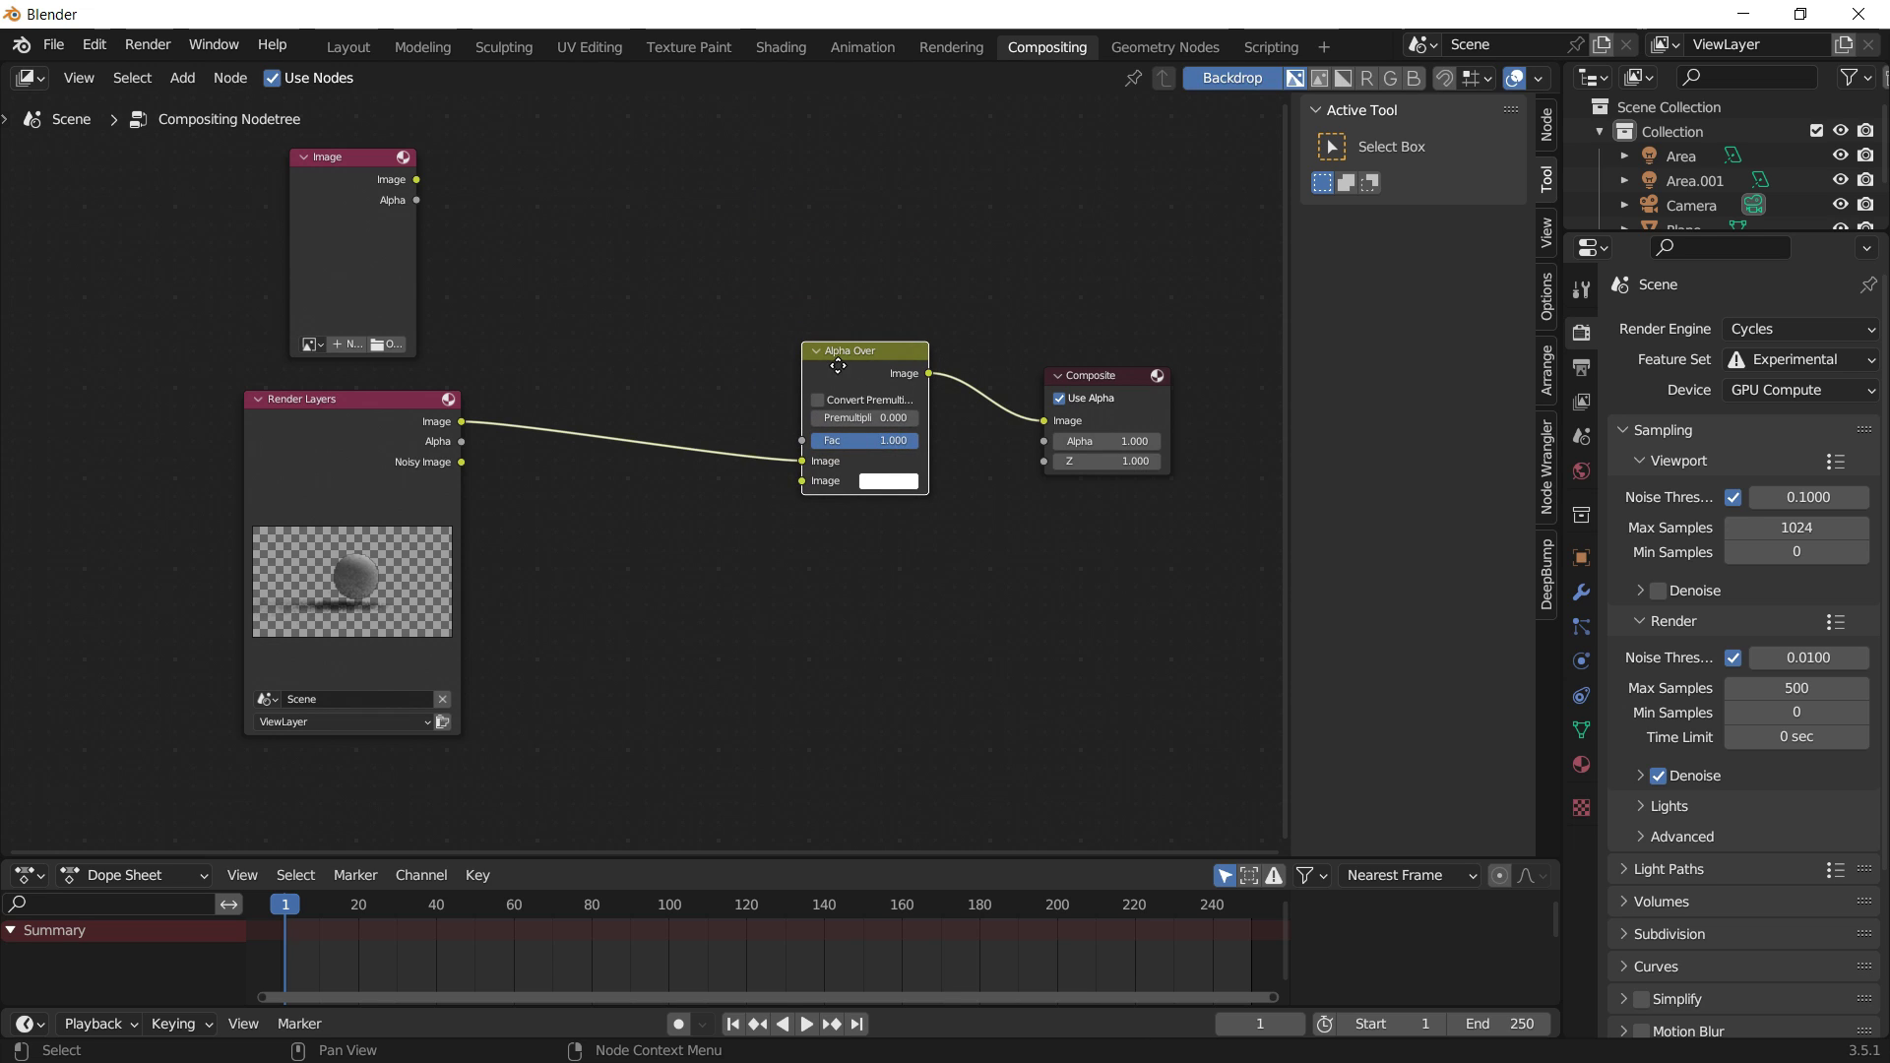
Add a Scale node and place it between the Image and Alpha Over nodes.
key(shift+a)
click(648, 301)
text(scal)
key(Return)
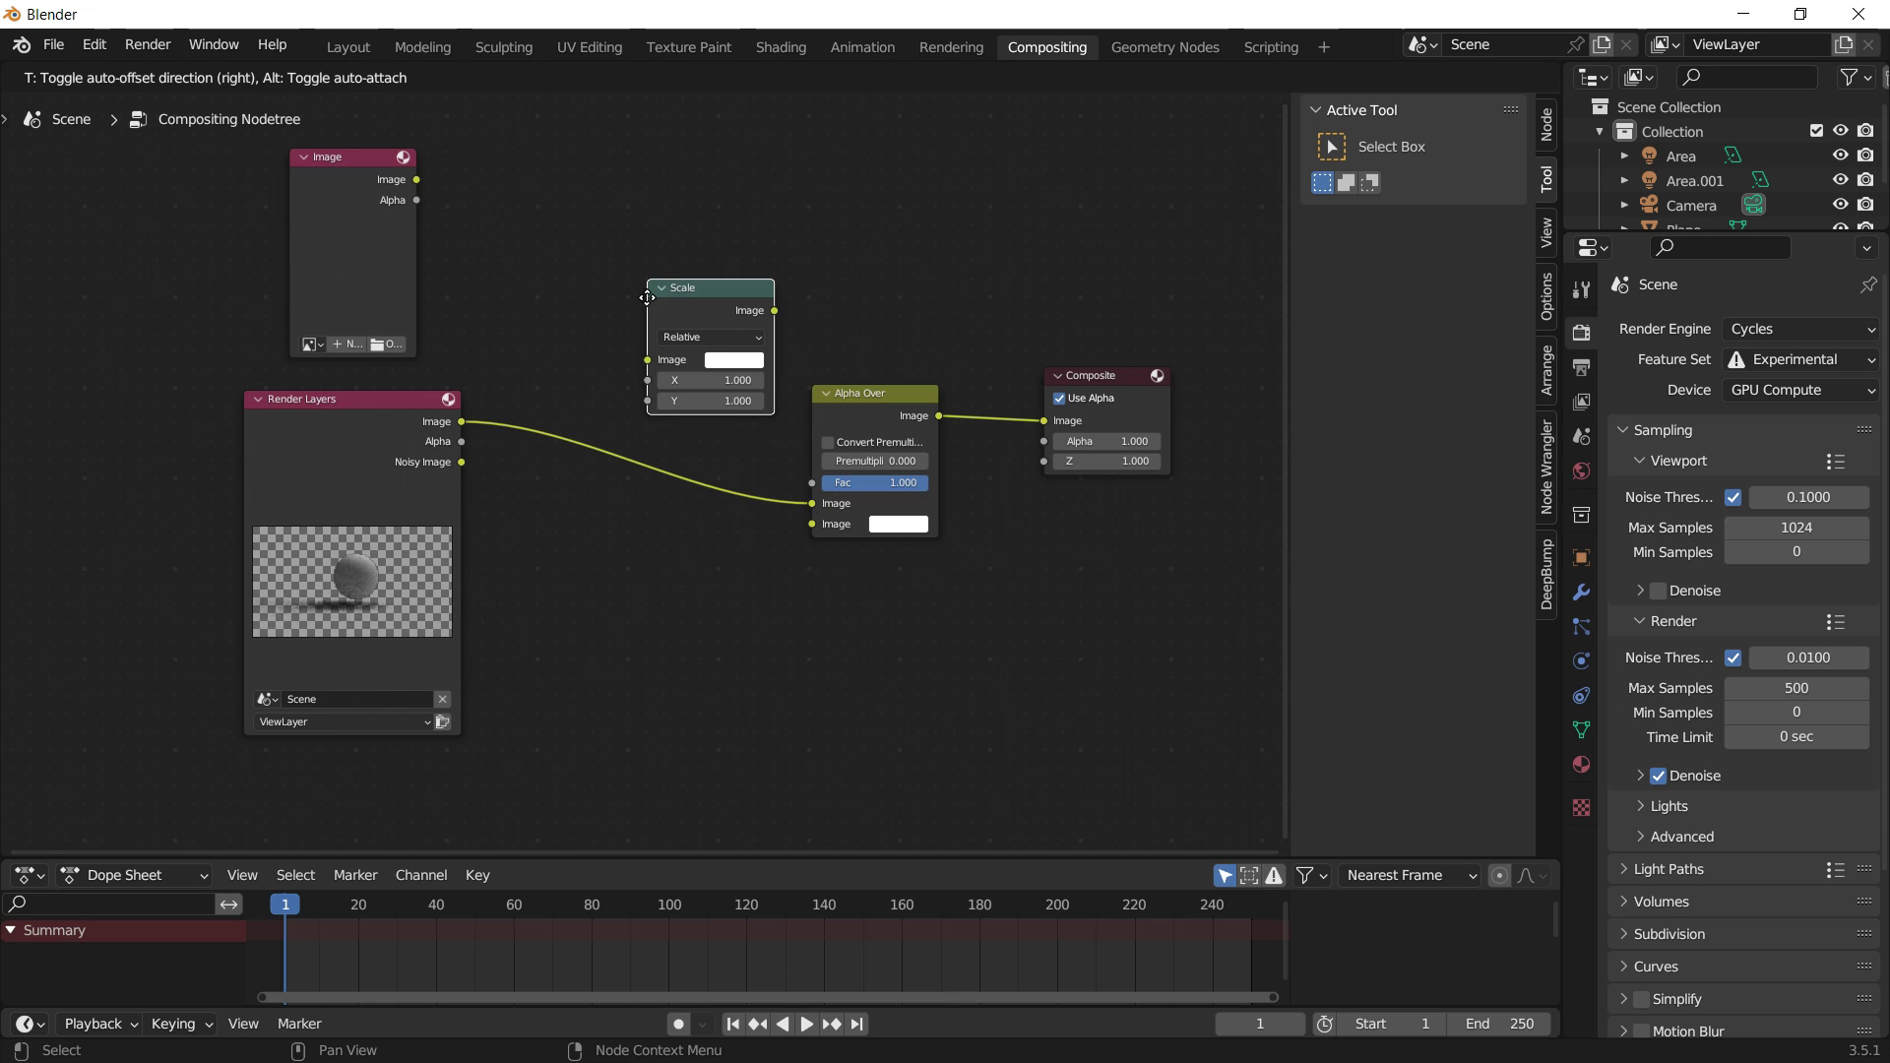
click(538, 246)
Connect the Image node through Scale to Alpha Over's first image input, and Render Layers to its second image input.
drag(664, 260, 812, 503)
drag(462, 423, 812, 523)
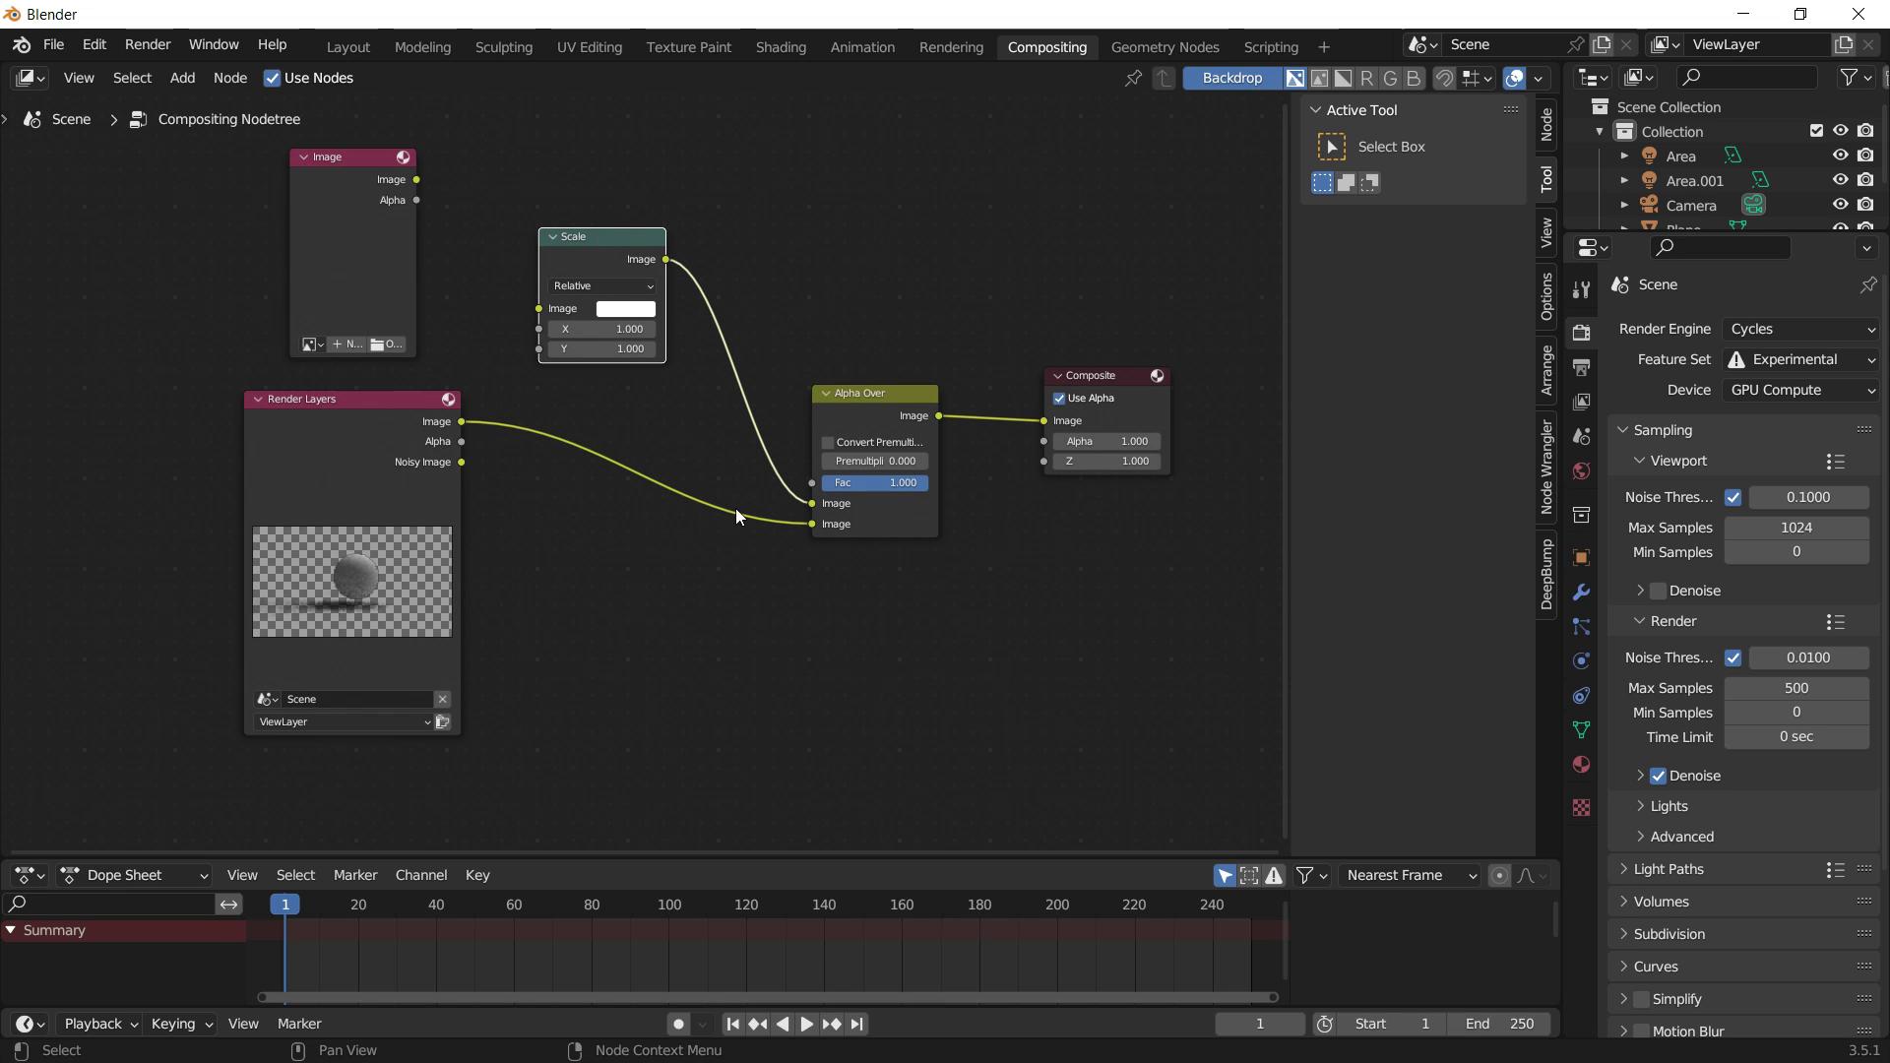
drag(417, 180, 538, 309)
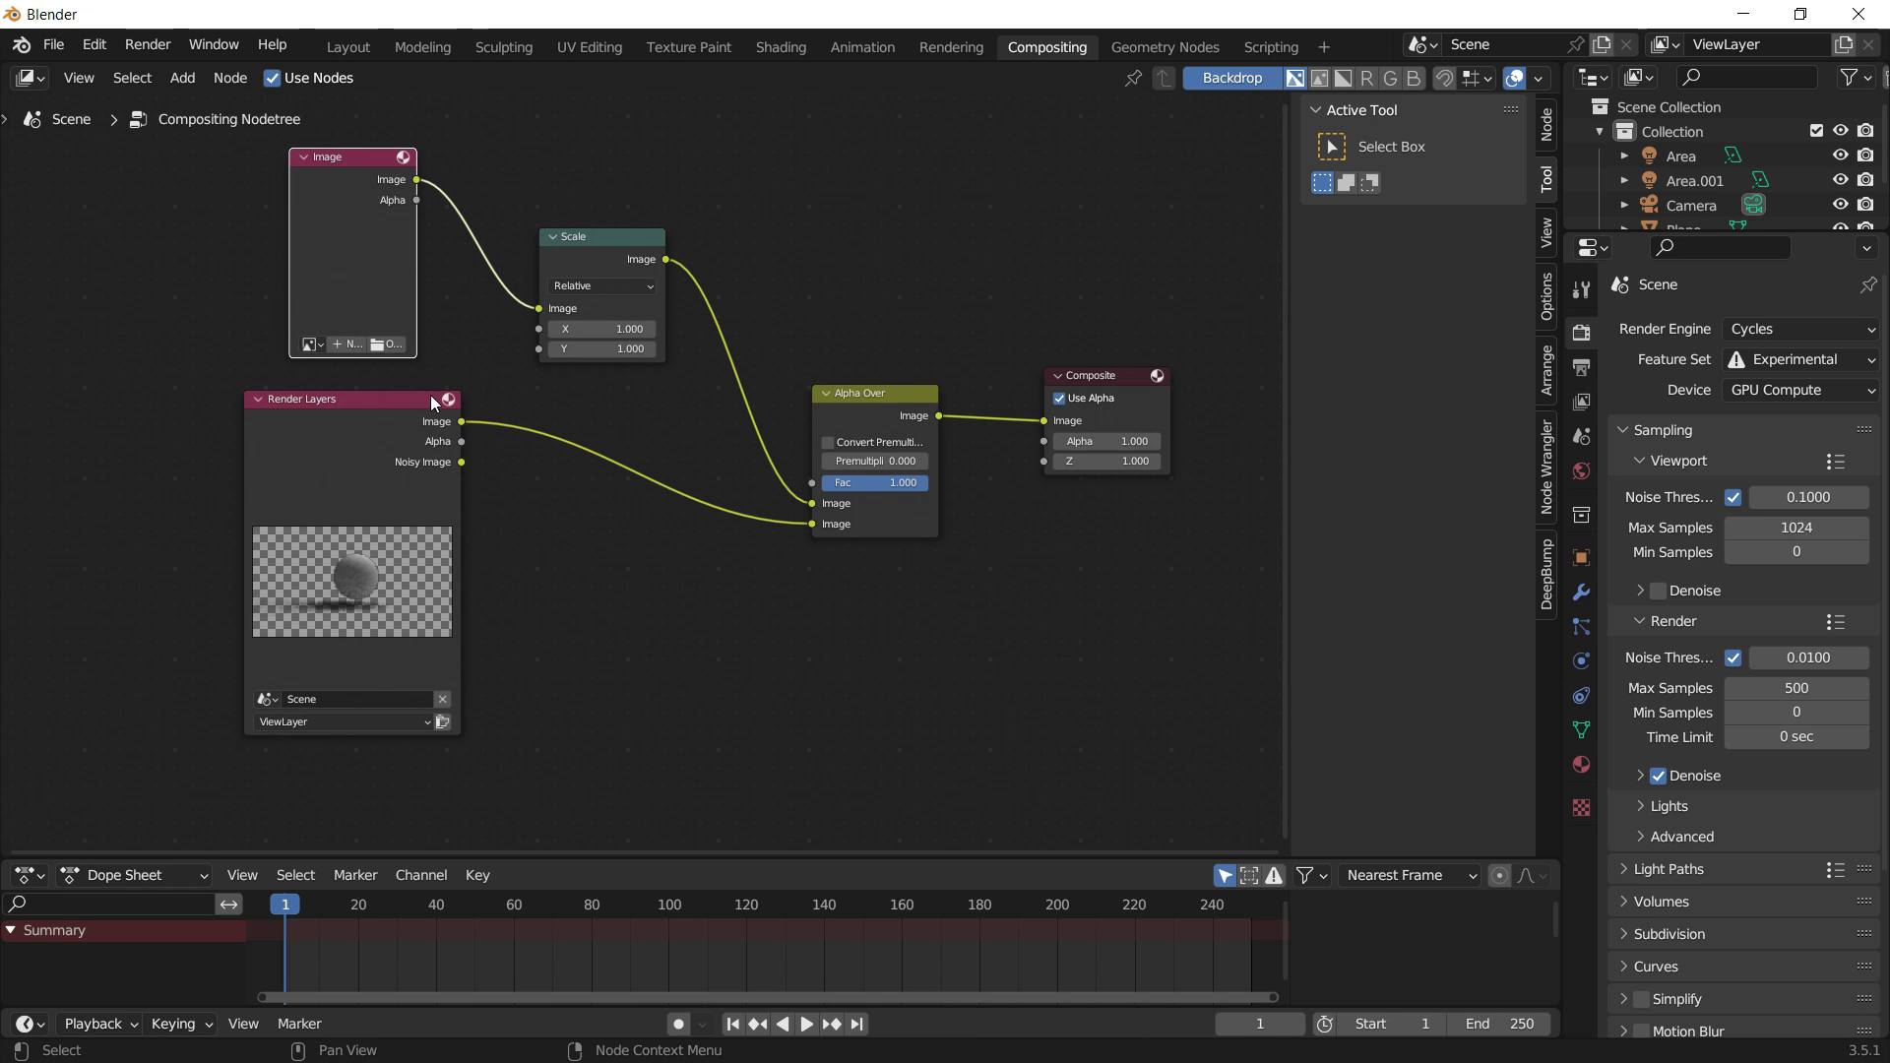
Load the background photo from the MONTAJE FONDO PARA 3D folder on the desktop into the Image node.
click(392, 345)
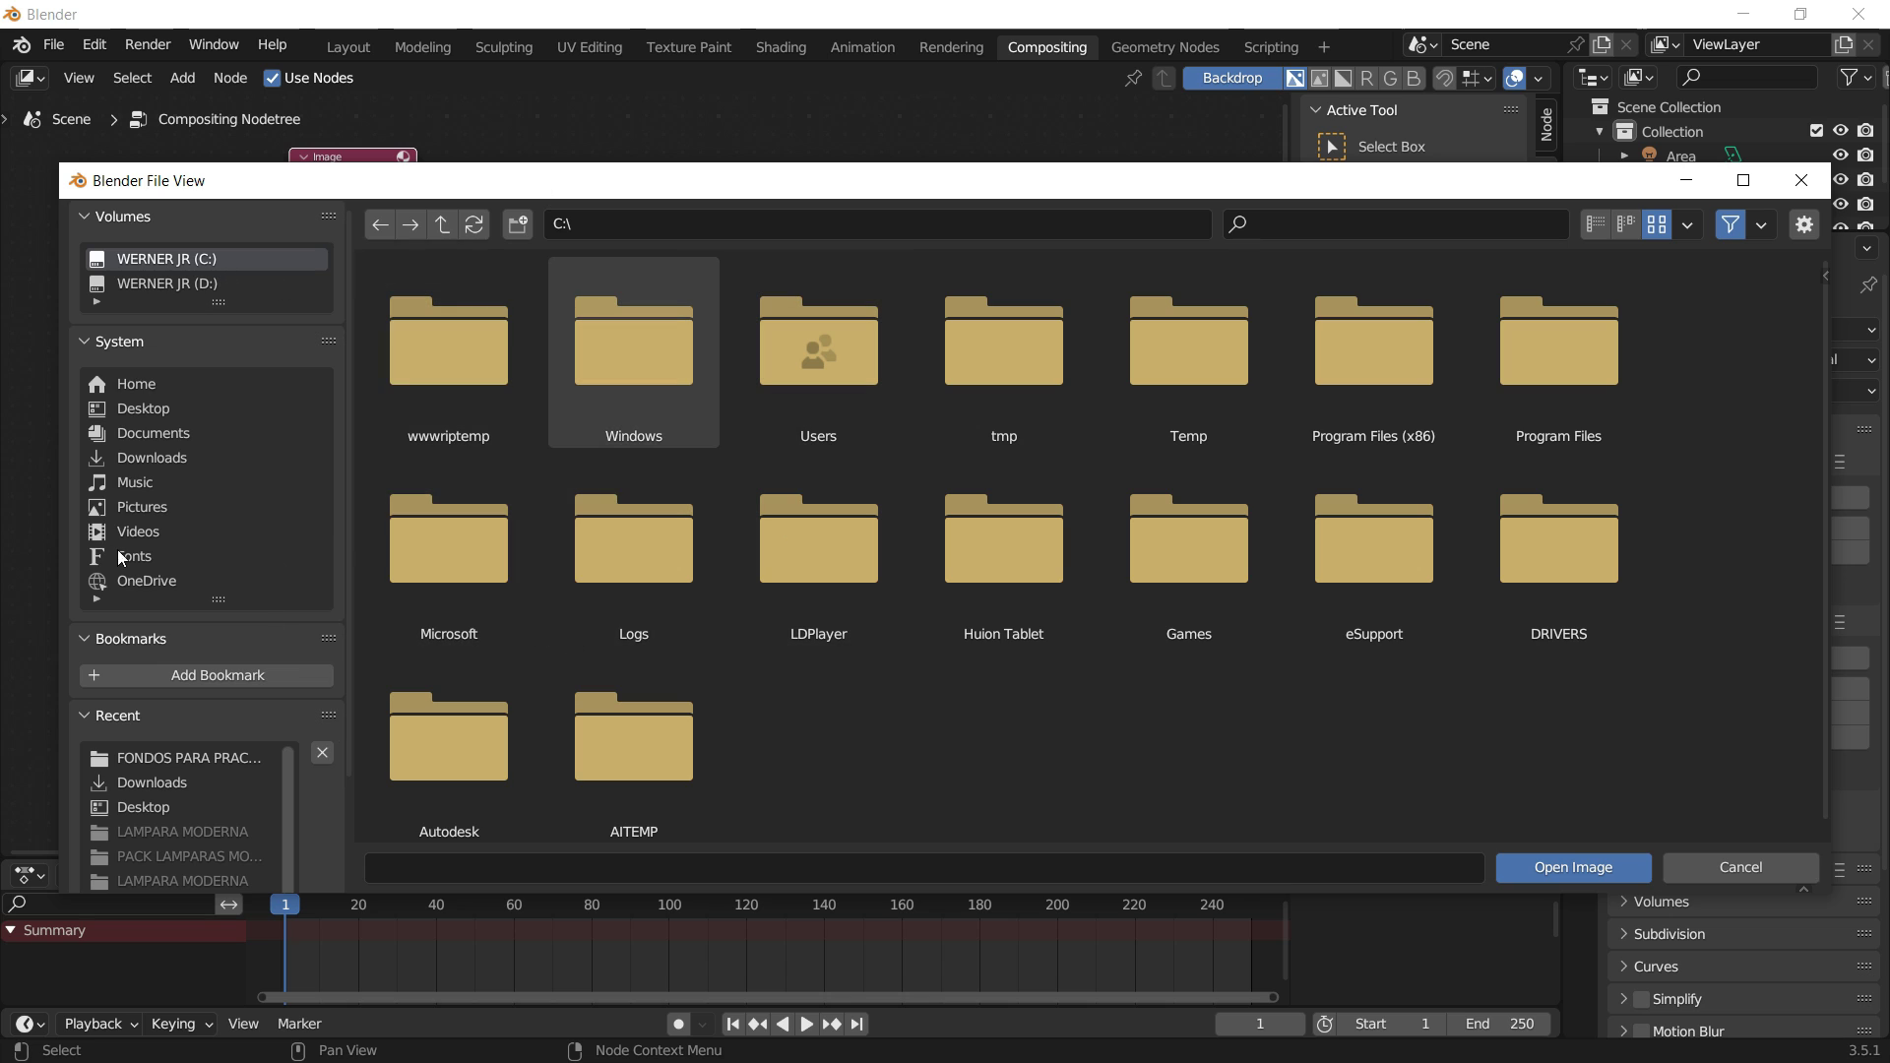
click(149, 410)
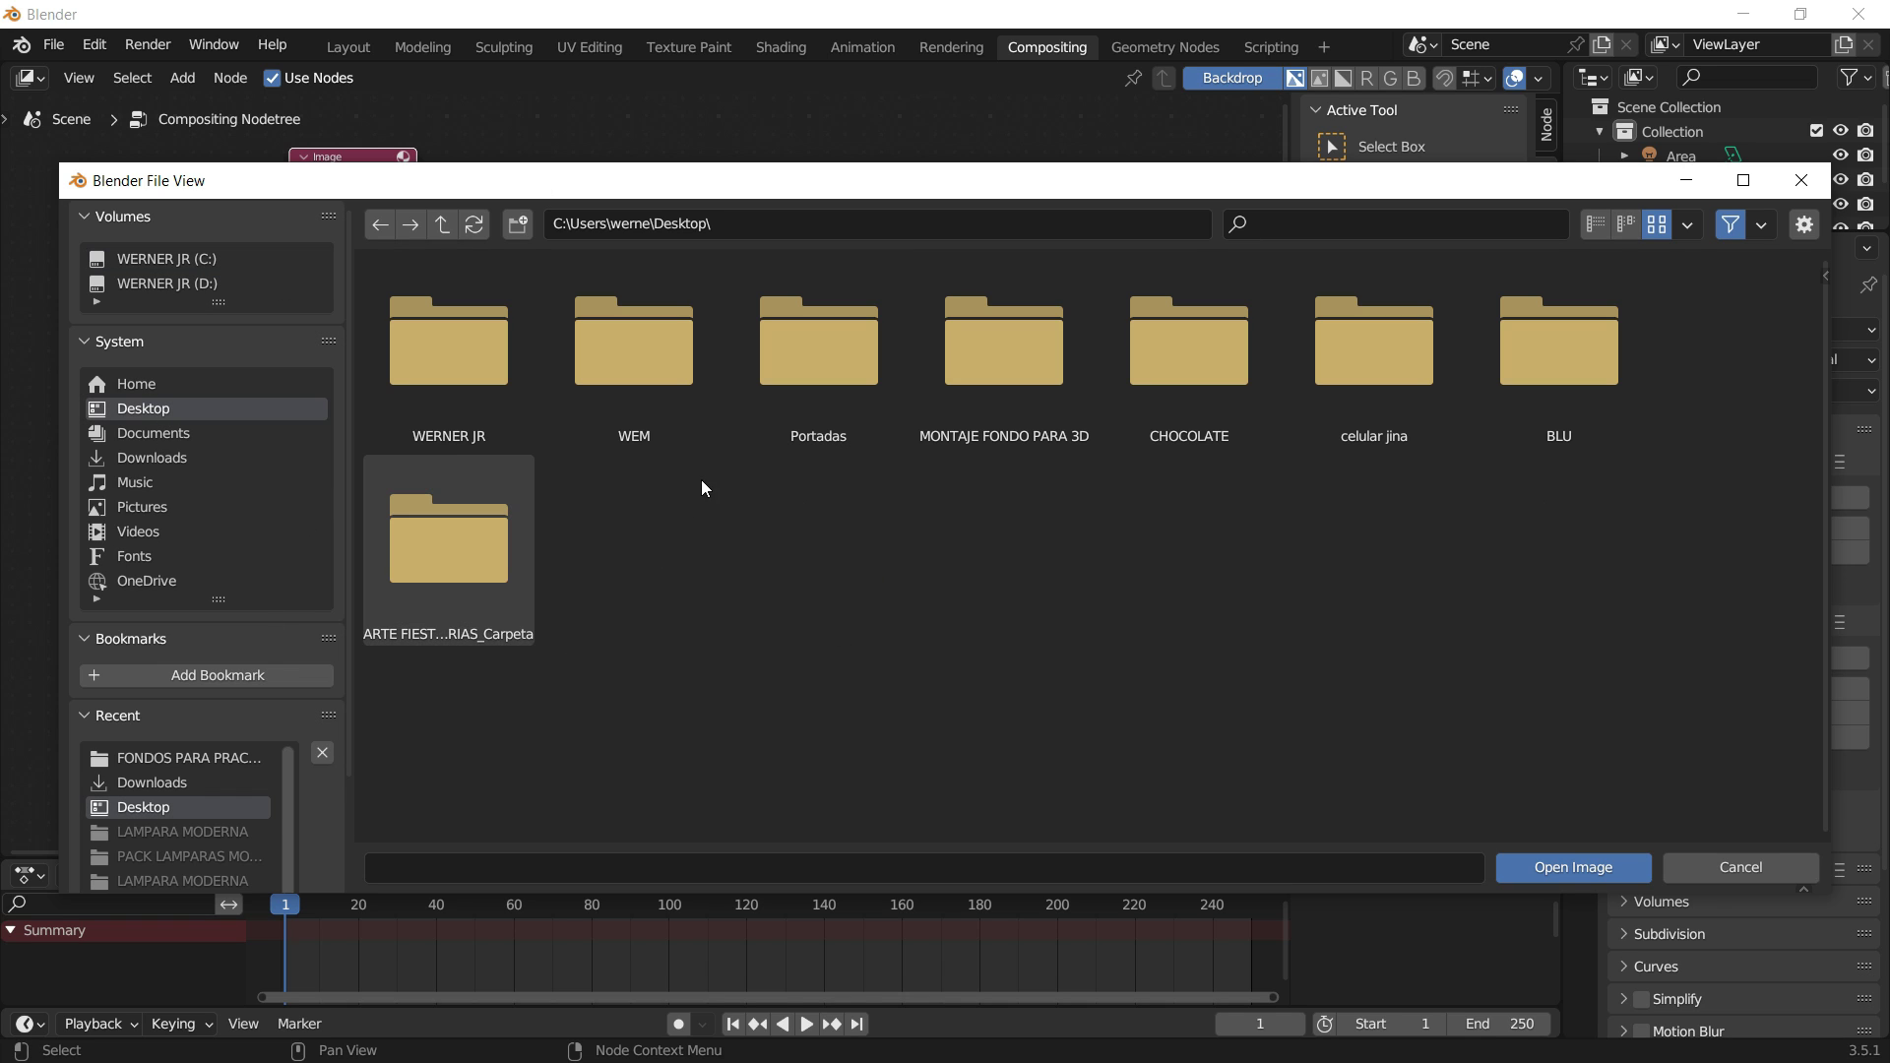
double_click(1036, 369)
double_click(498, 376)
double_click(477, 358)
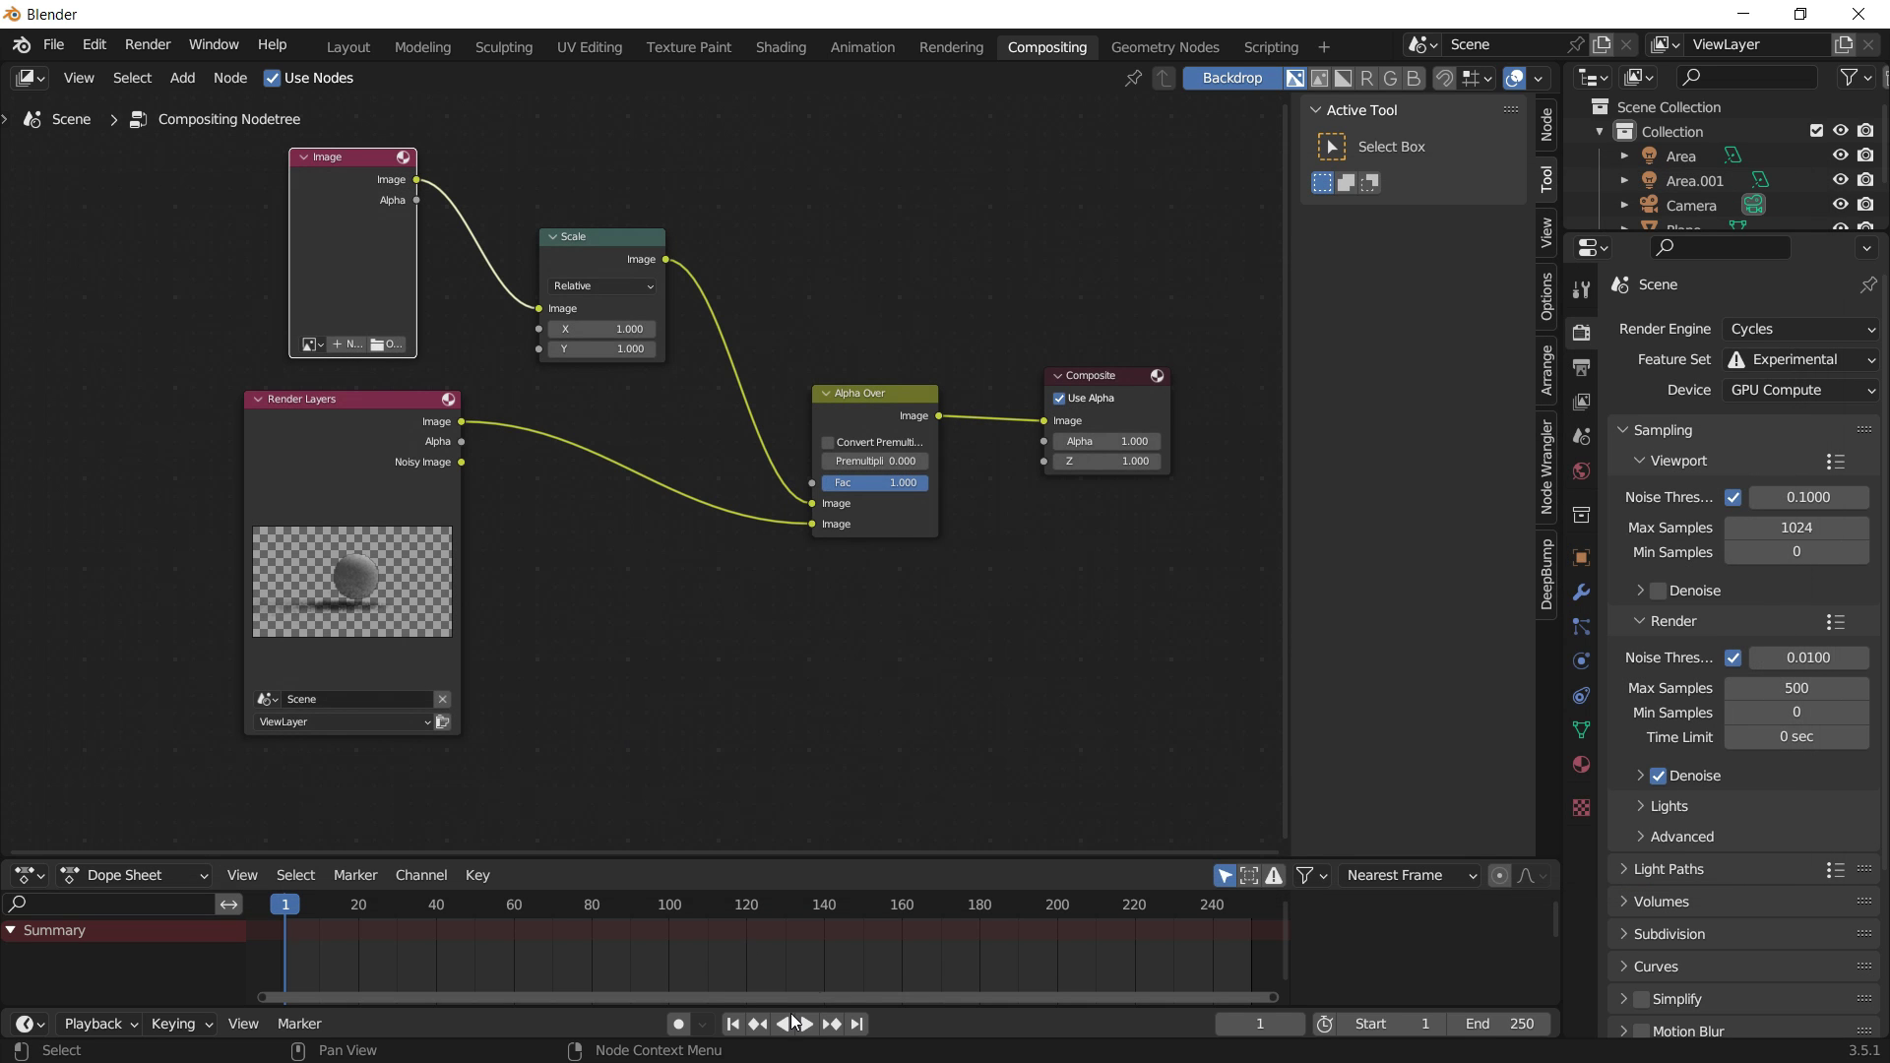
Set the Scale node to Render Size so the background photo matches the render resolution.
drag(365, 166, 360, 211)
click(622, 429)
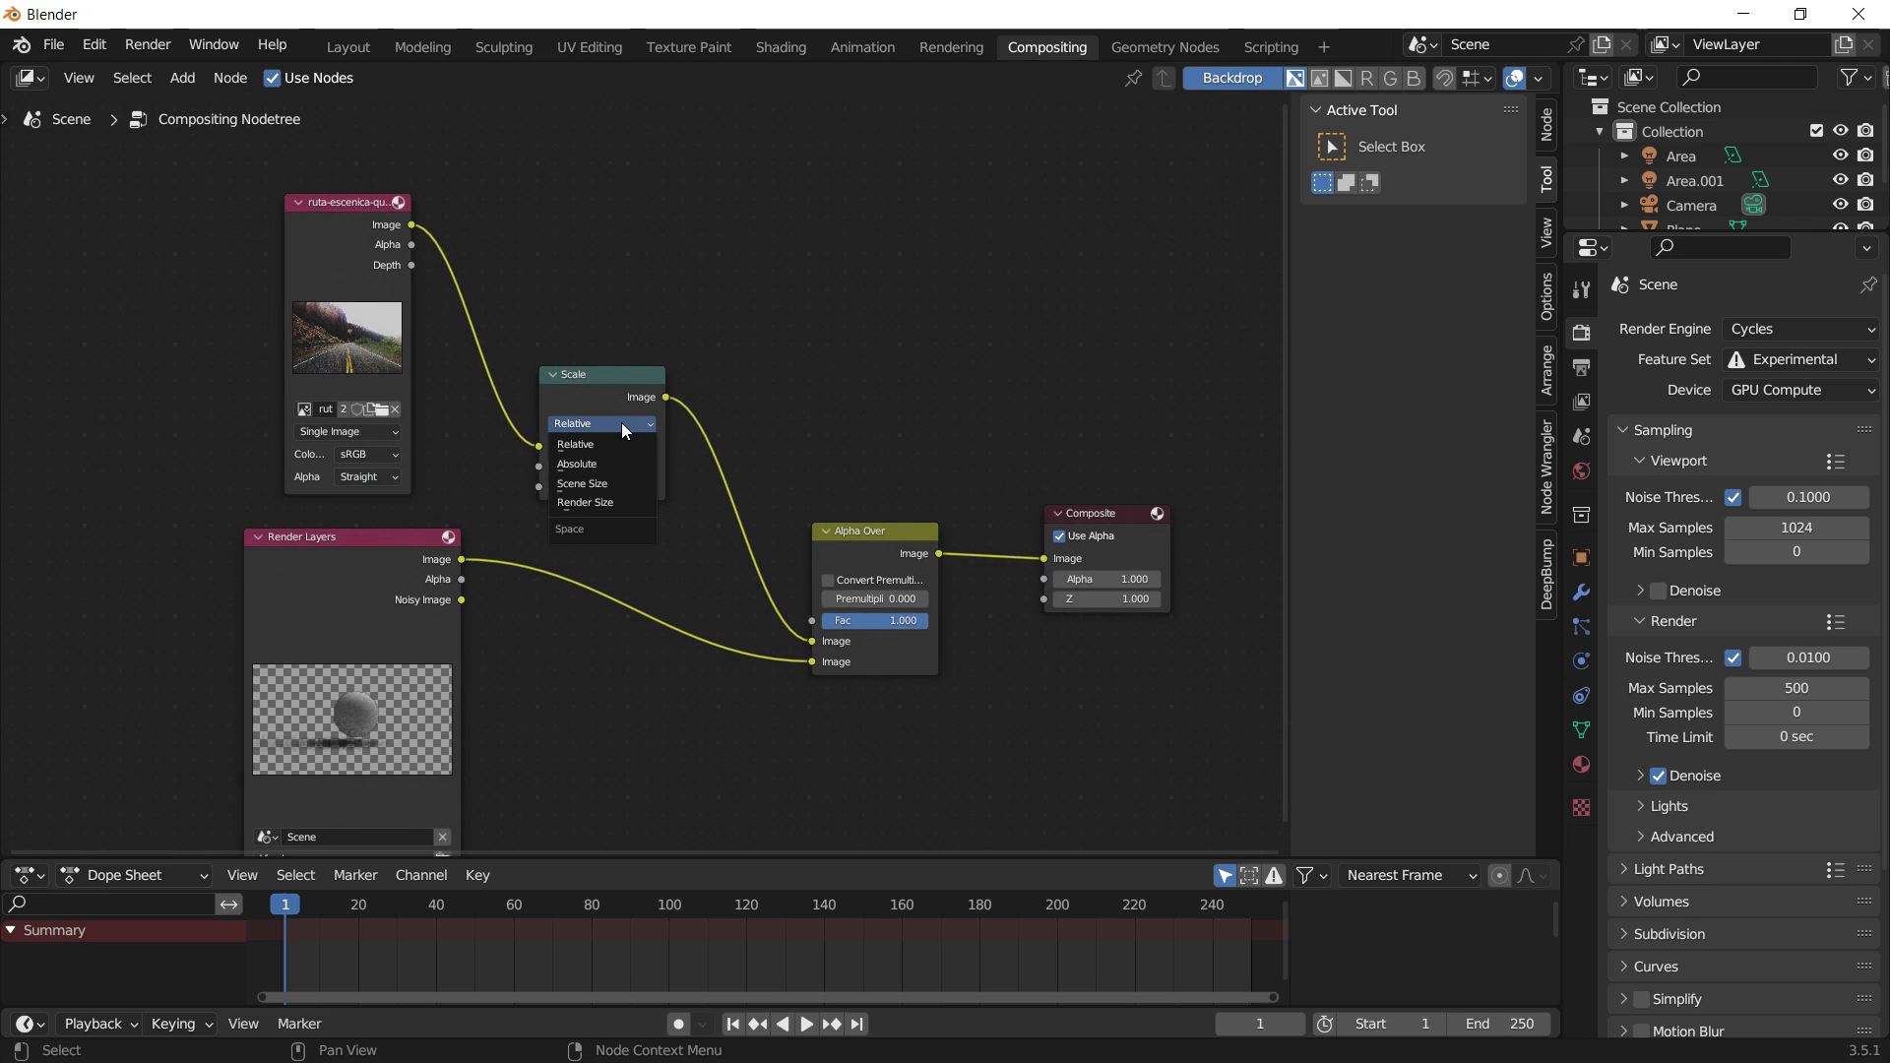
click(602, 502)
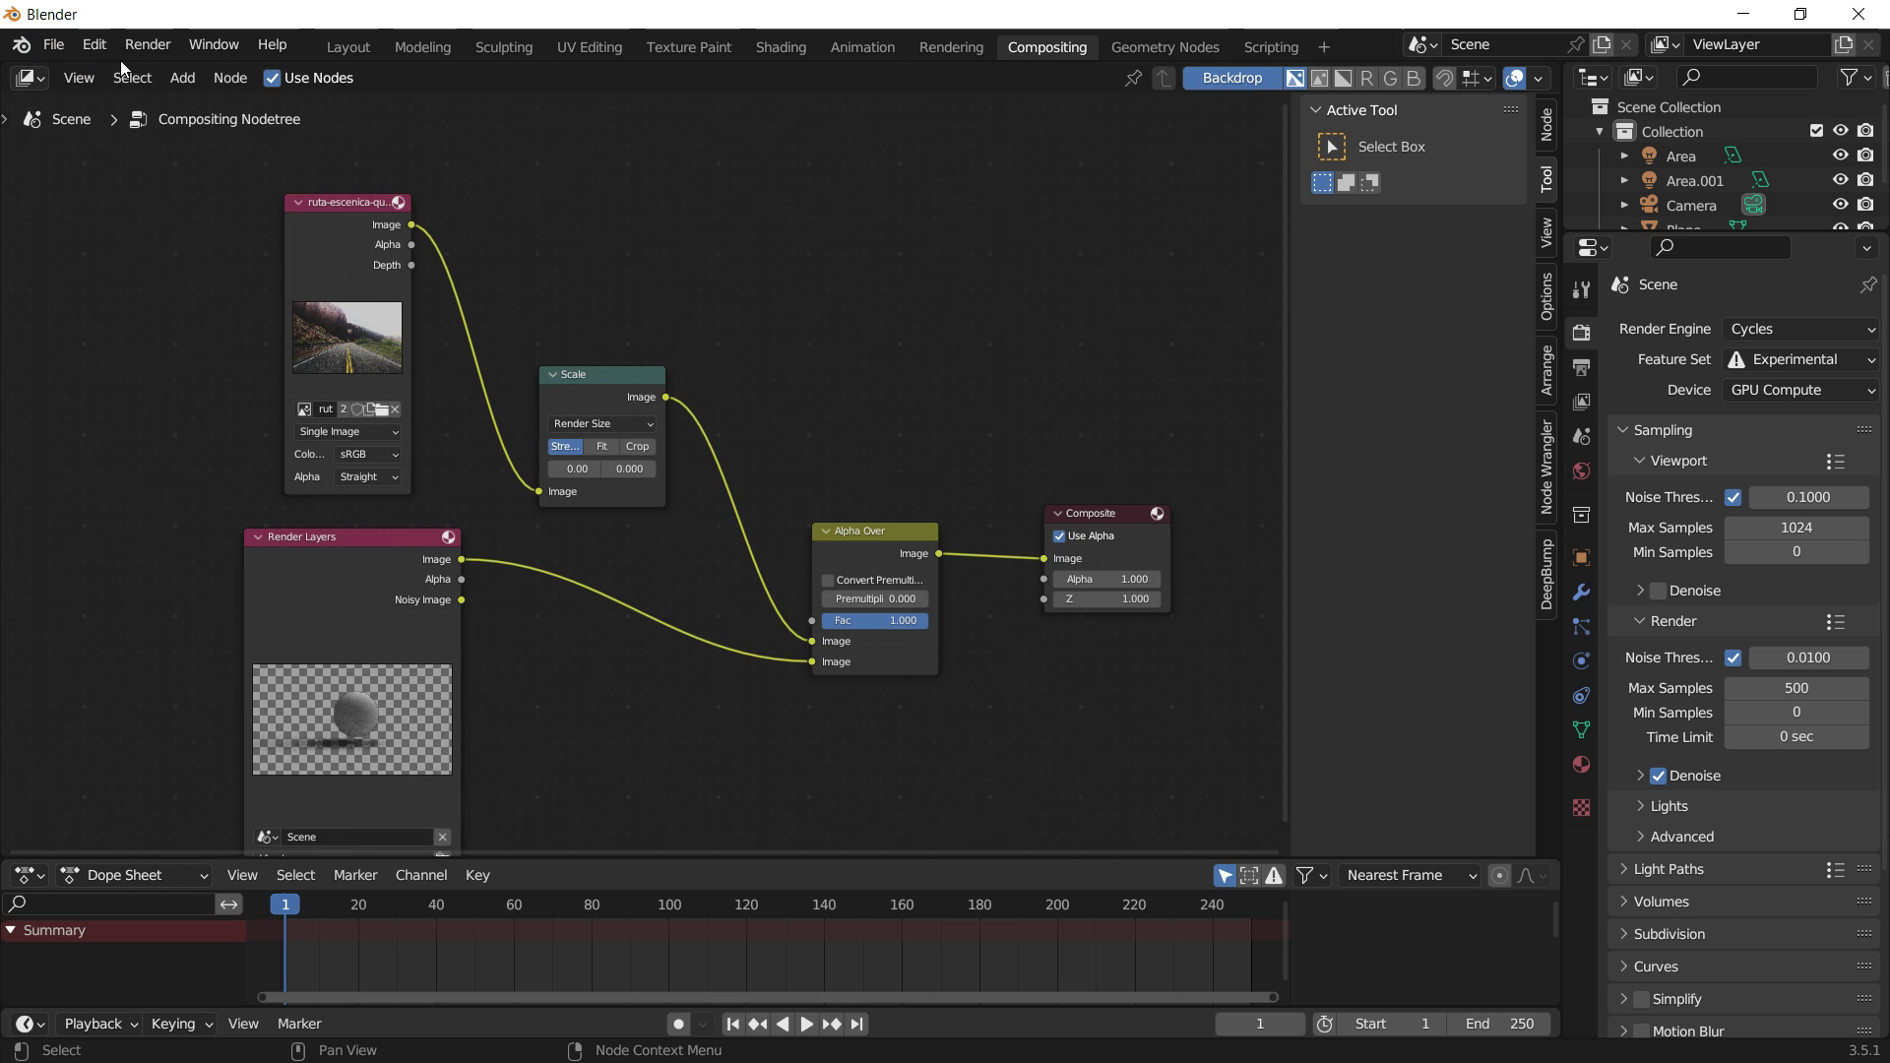
Return to the Layout workspace, set the viewport shading to Solid, and render the composited image.
click(350, 47)
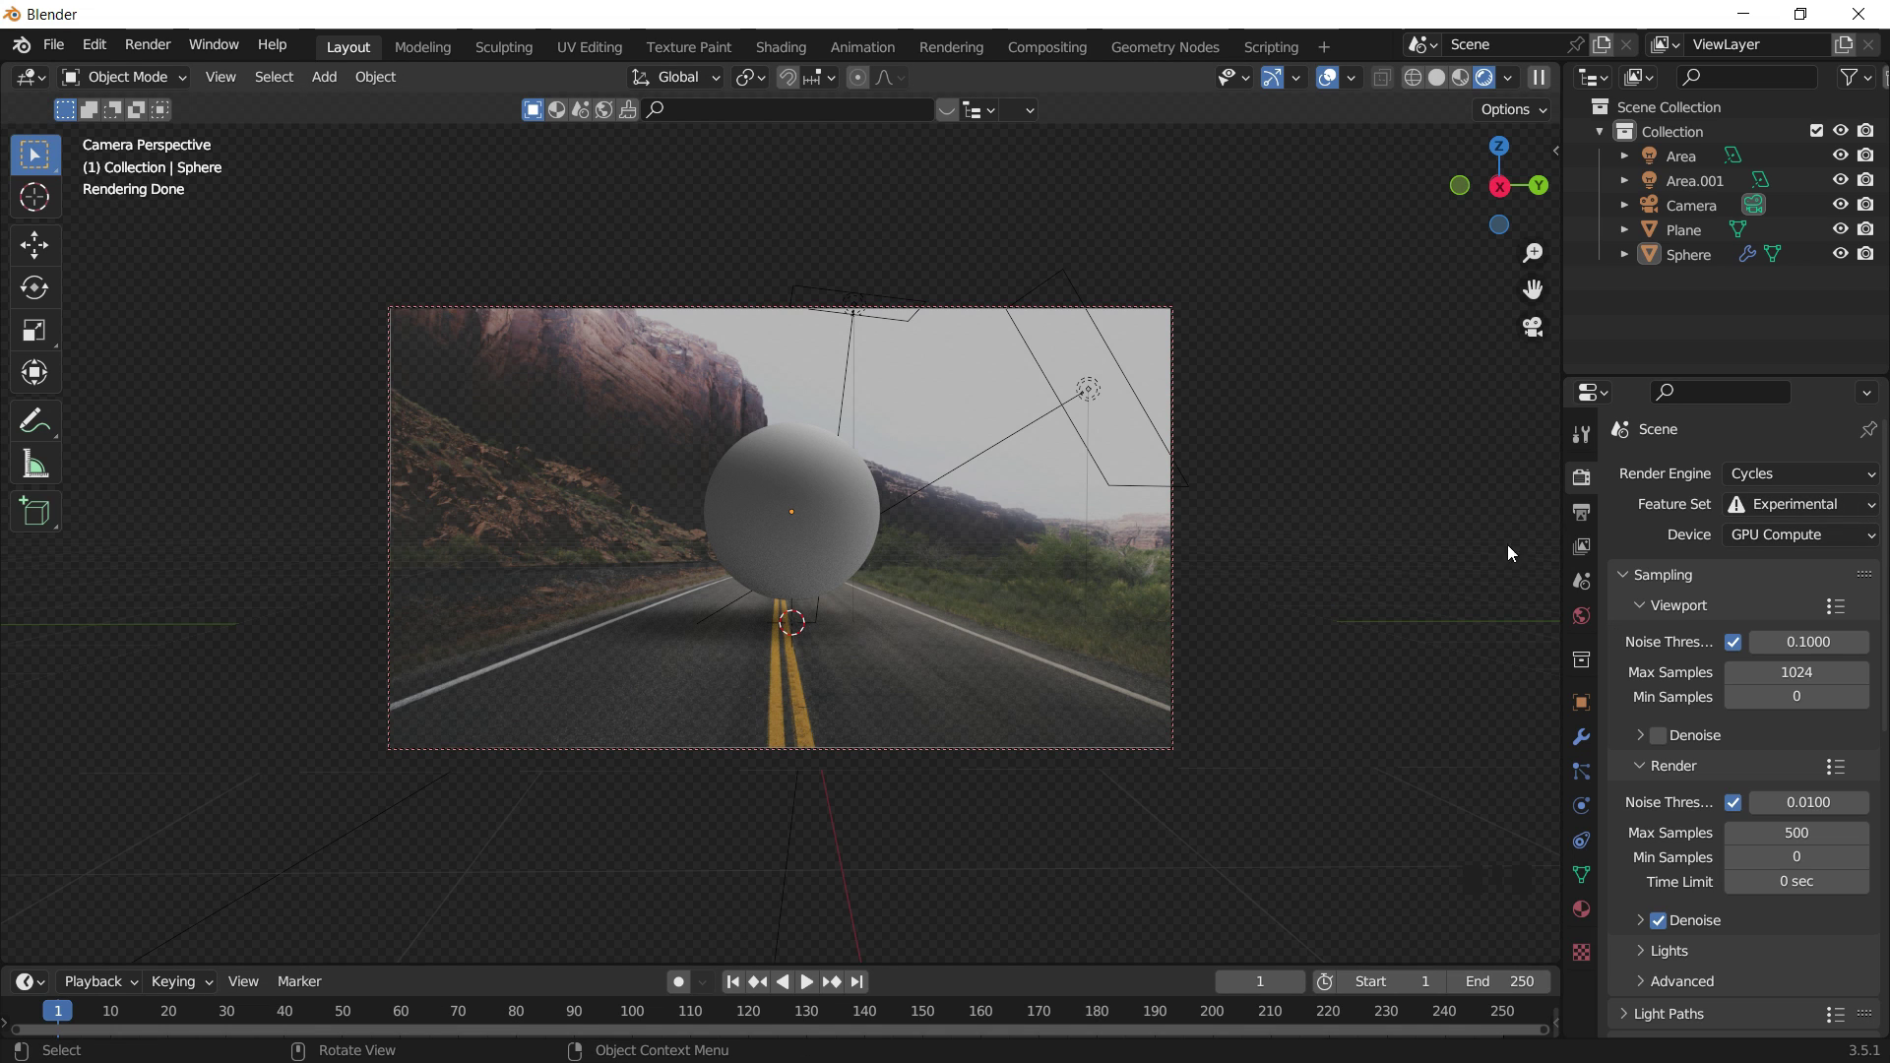
key(z)
click(983, 573)
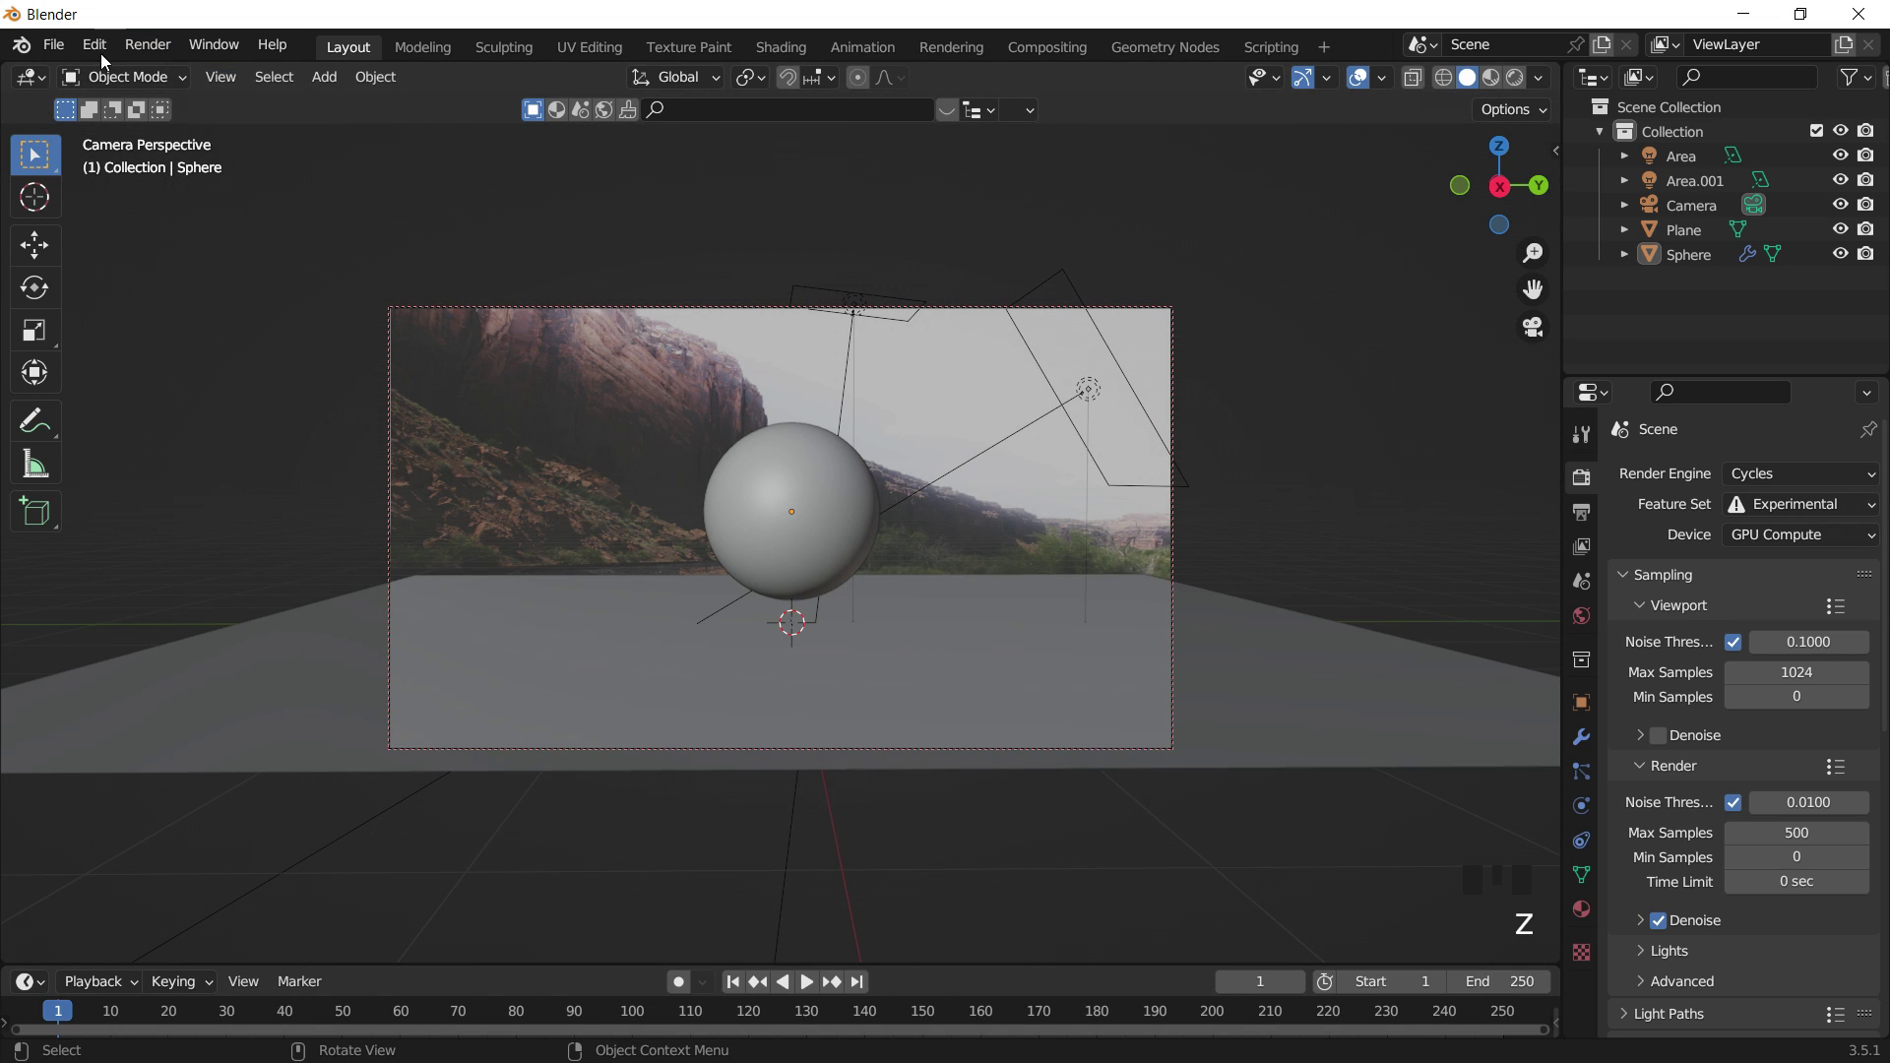
click(146, 45)
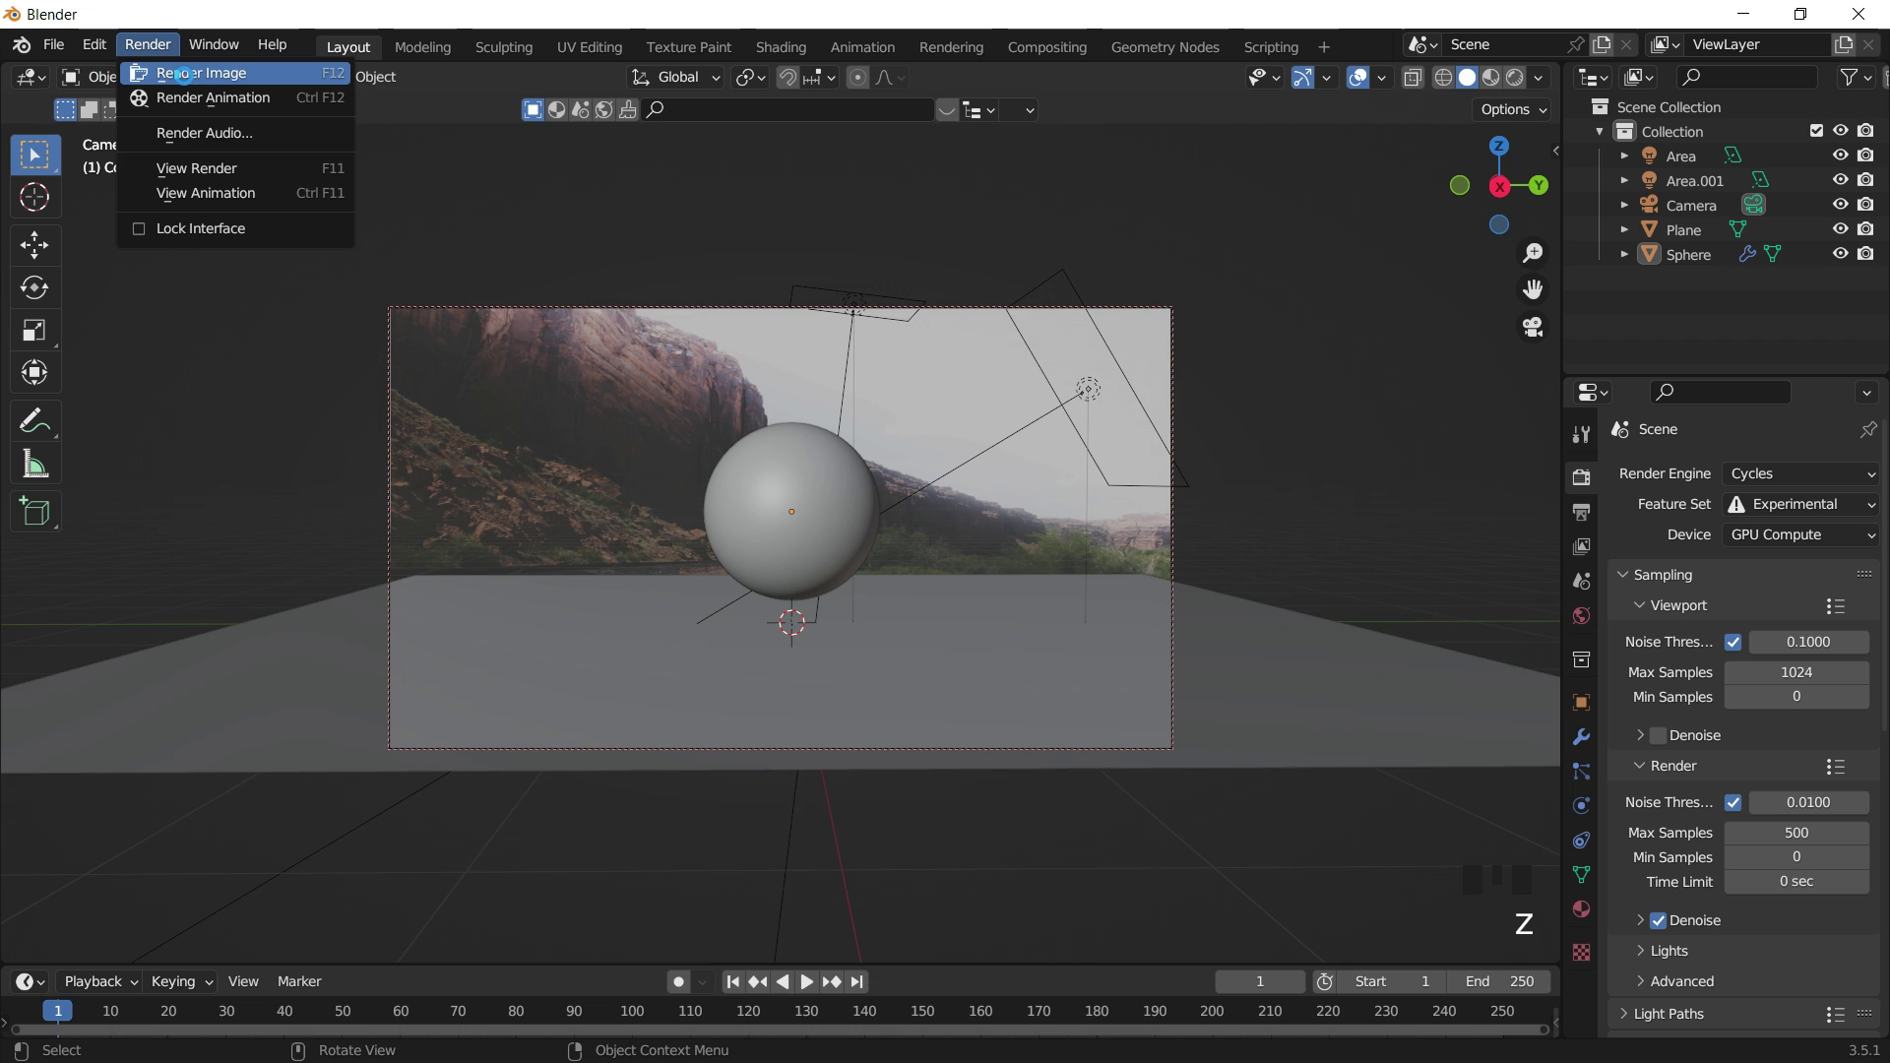
click(185, 75)
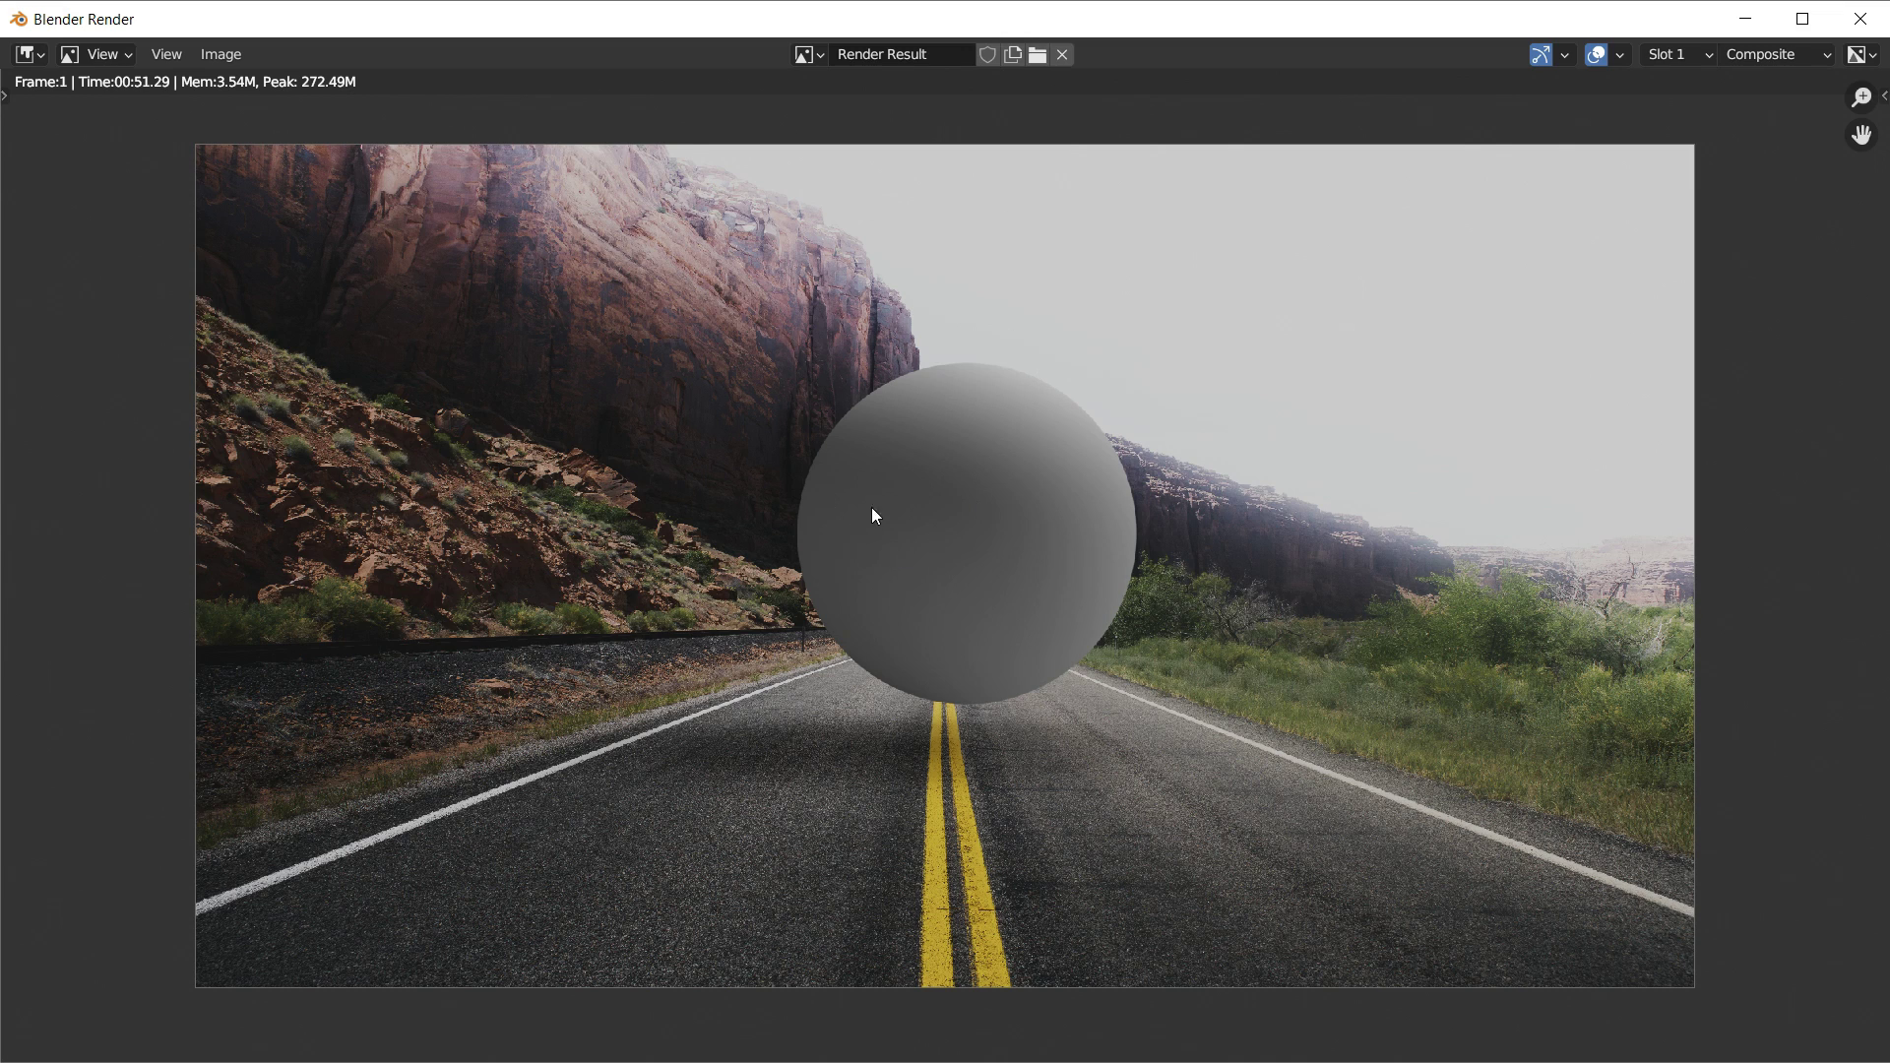
middle_drag(991, 455, 987, 447)
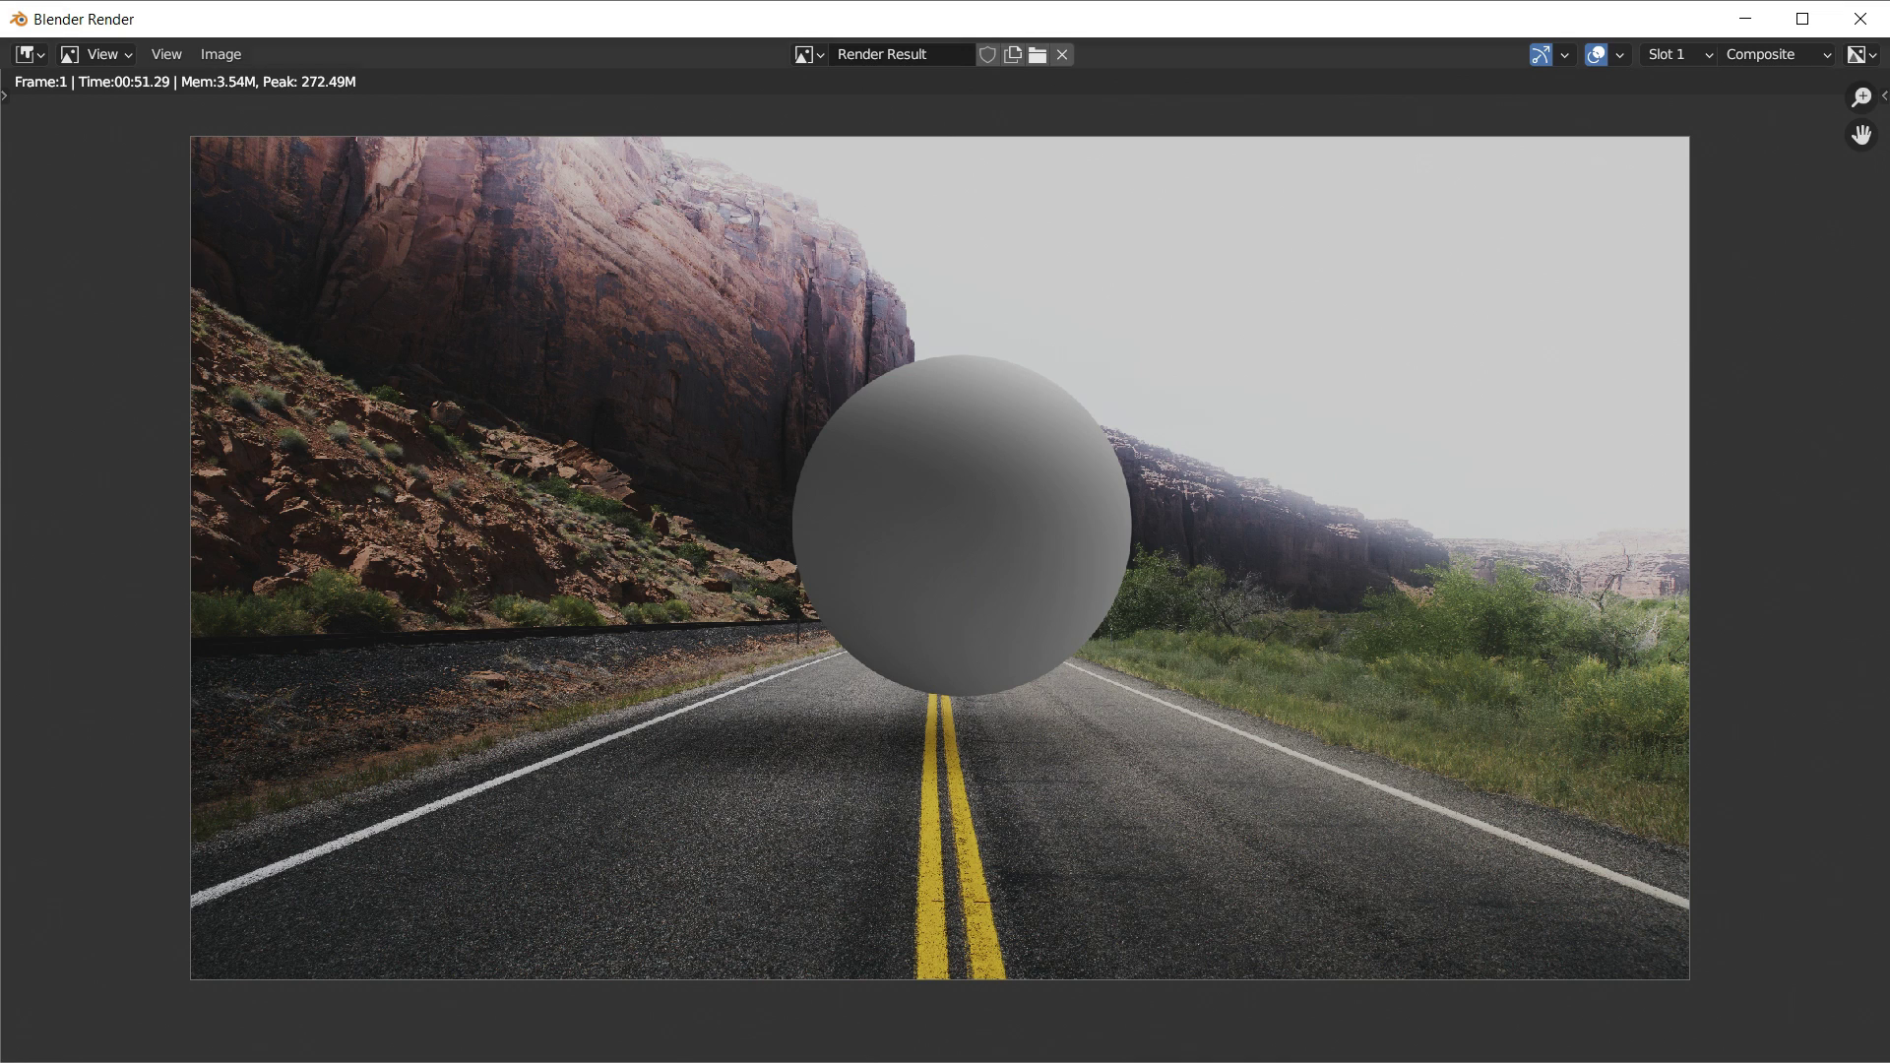
Examine the sphere's shading and ground contact in RENDER2.png from the MONTAJE FONDO PARA 3D folder, then close the render window.
key(super)
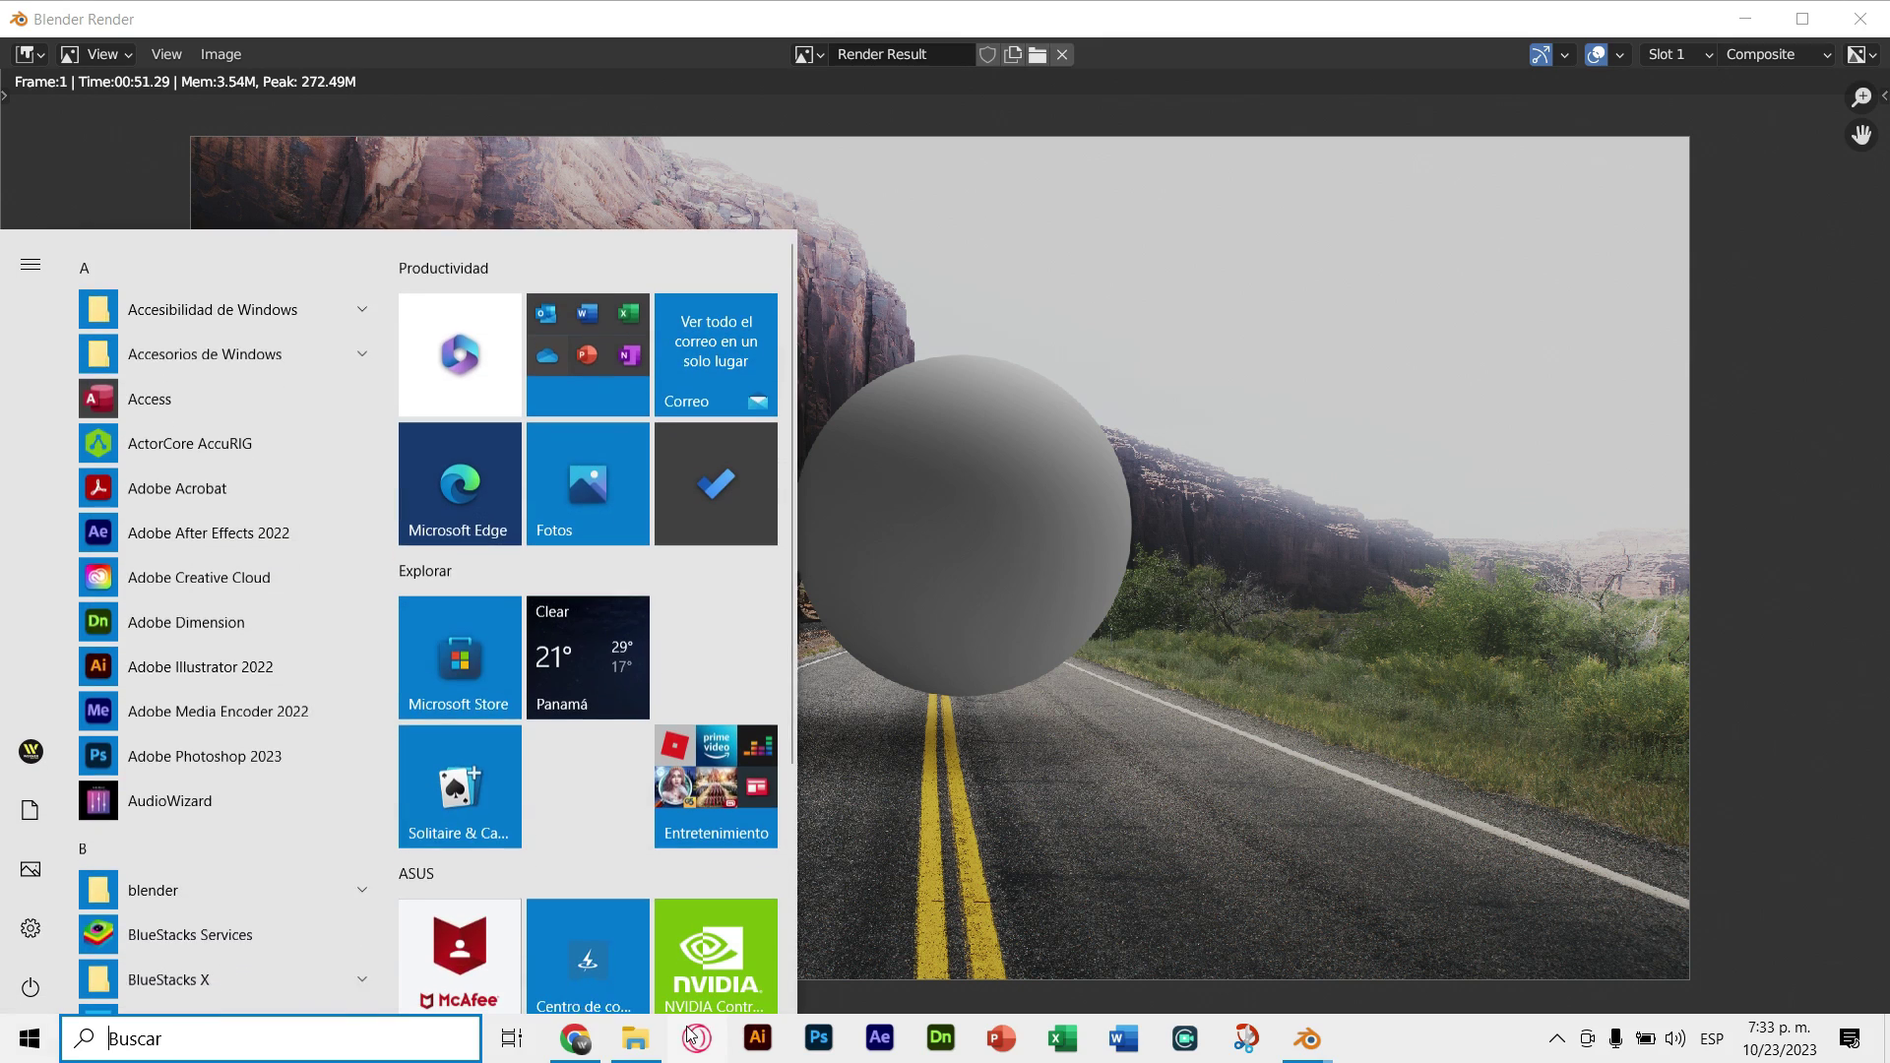
click(663, 1035)
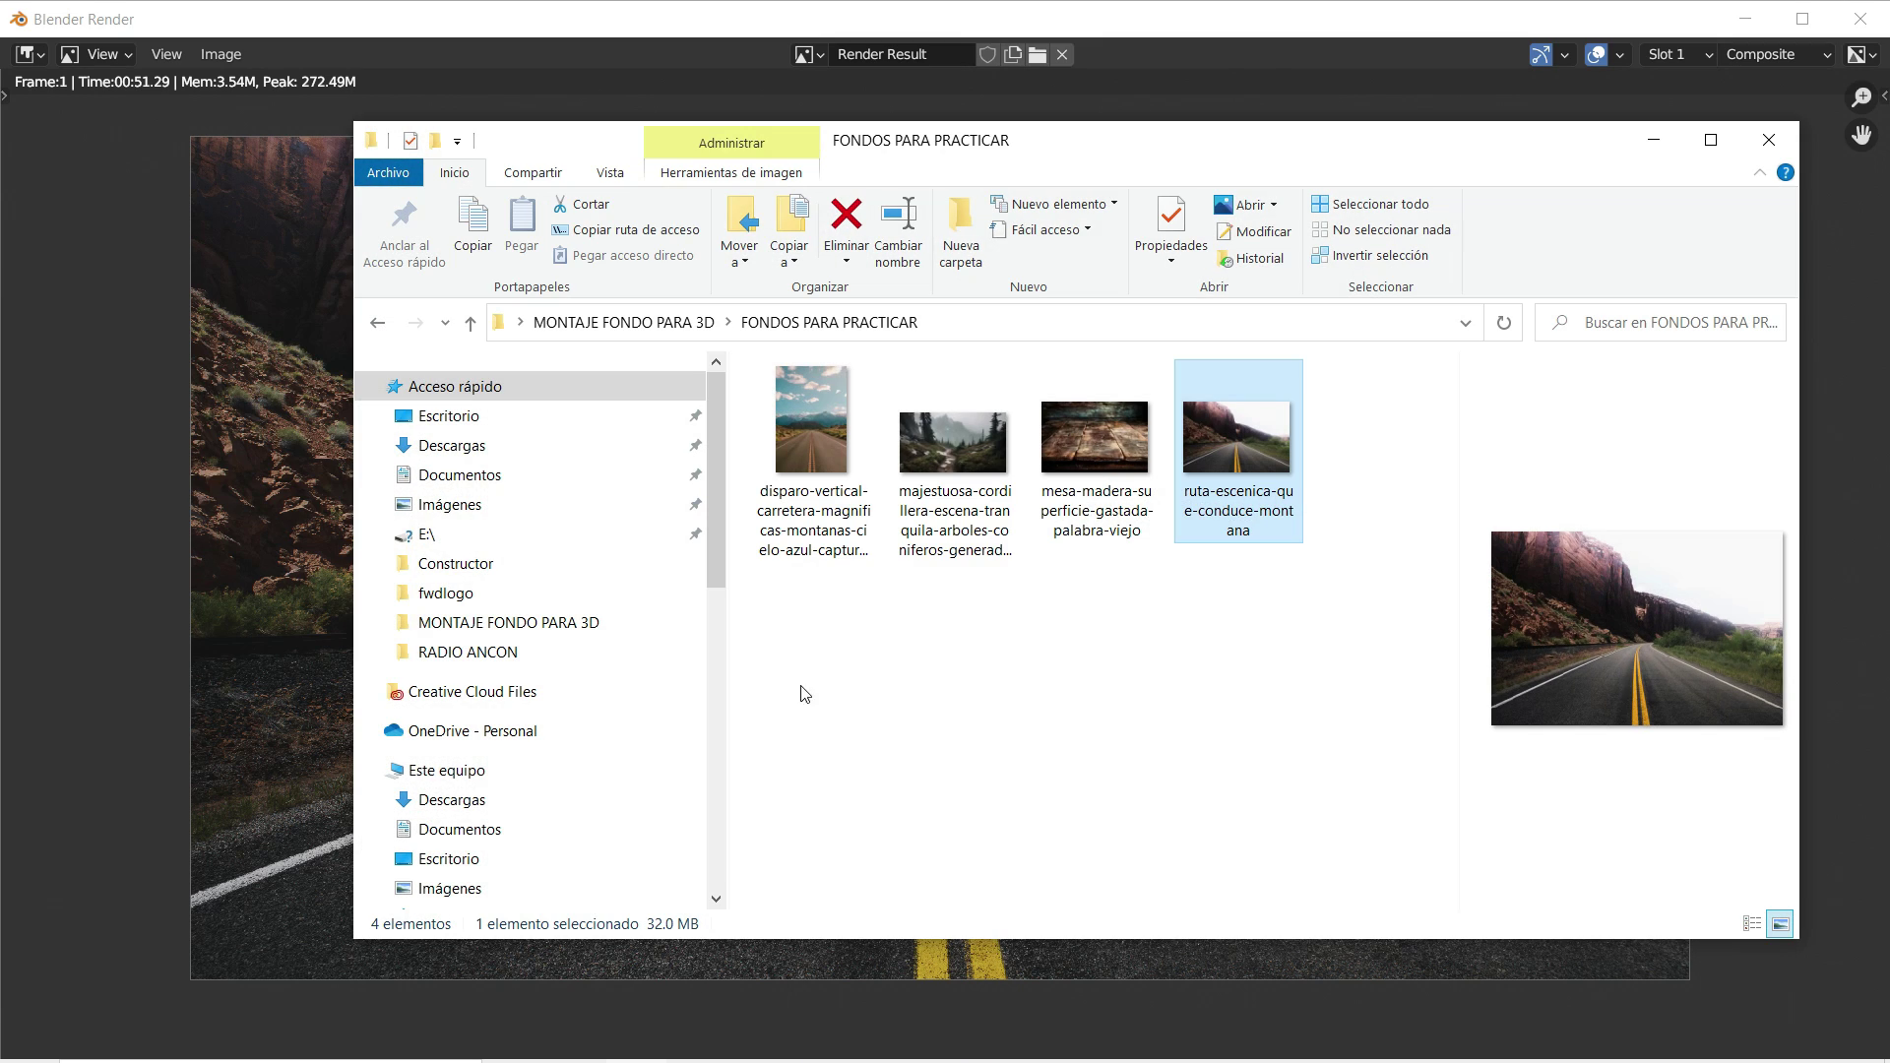
click(630, 325)
double_click(1249, 435)
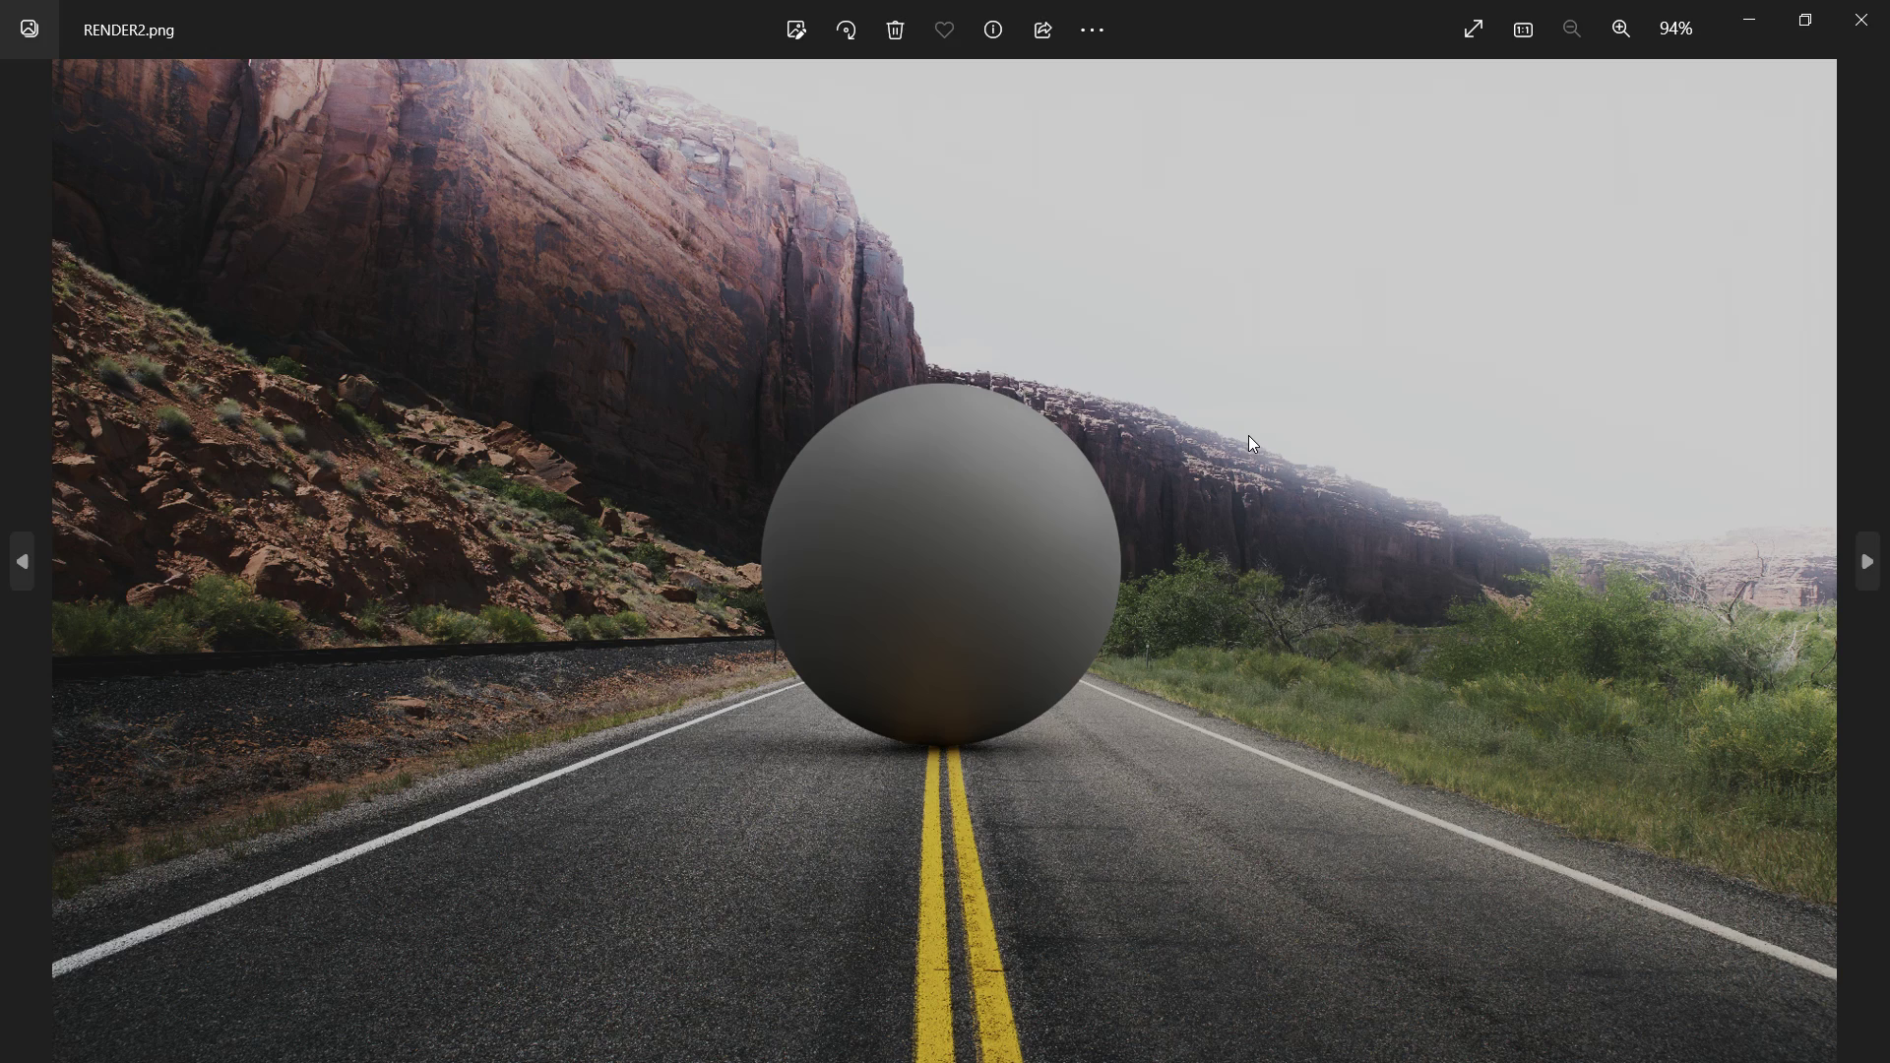
scroll(921, 719, up, 5)
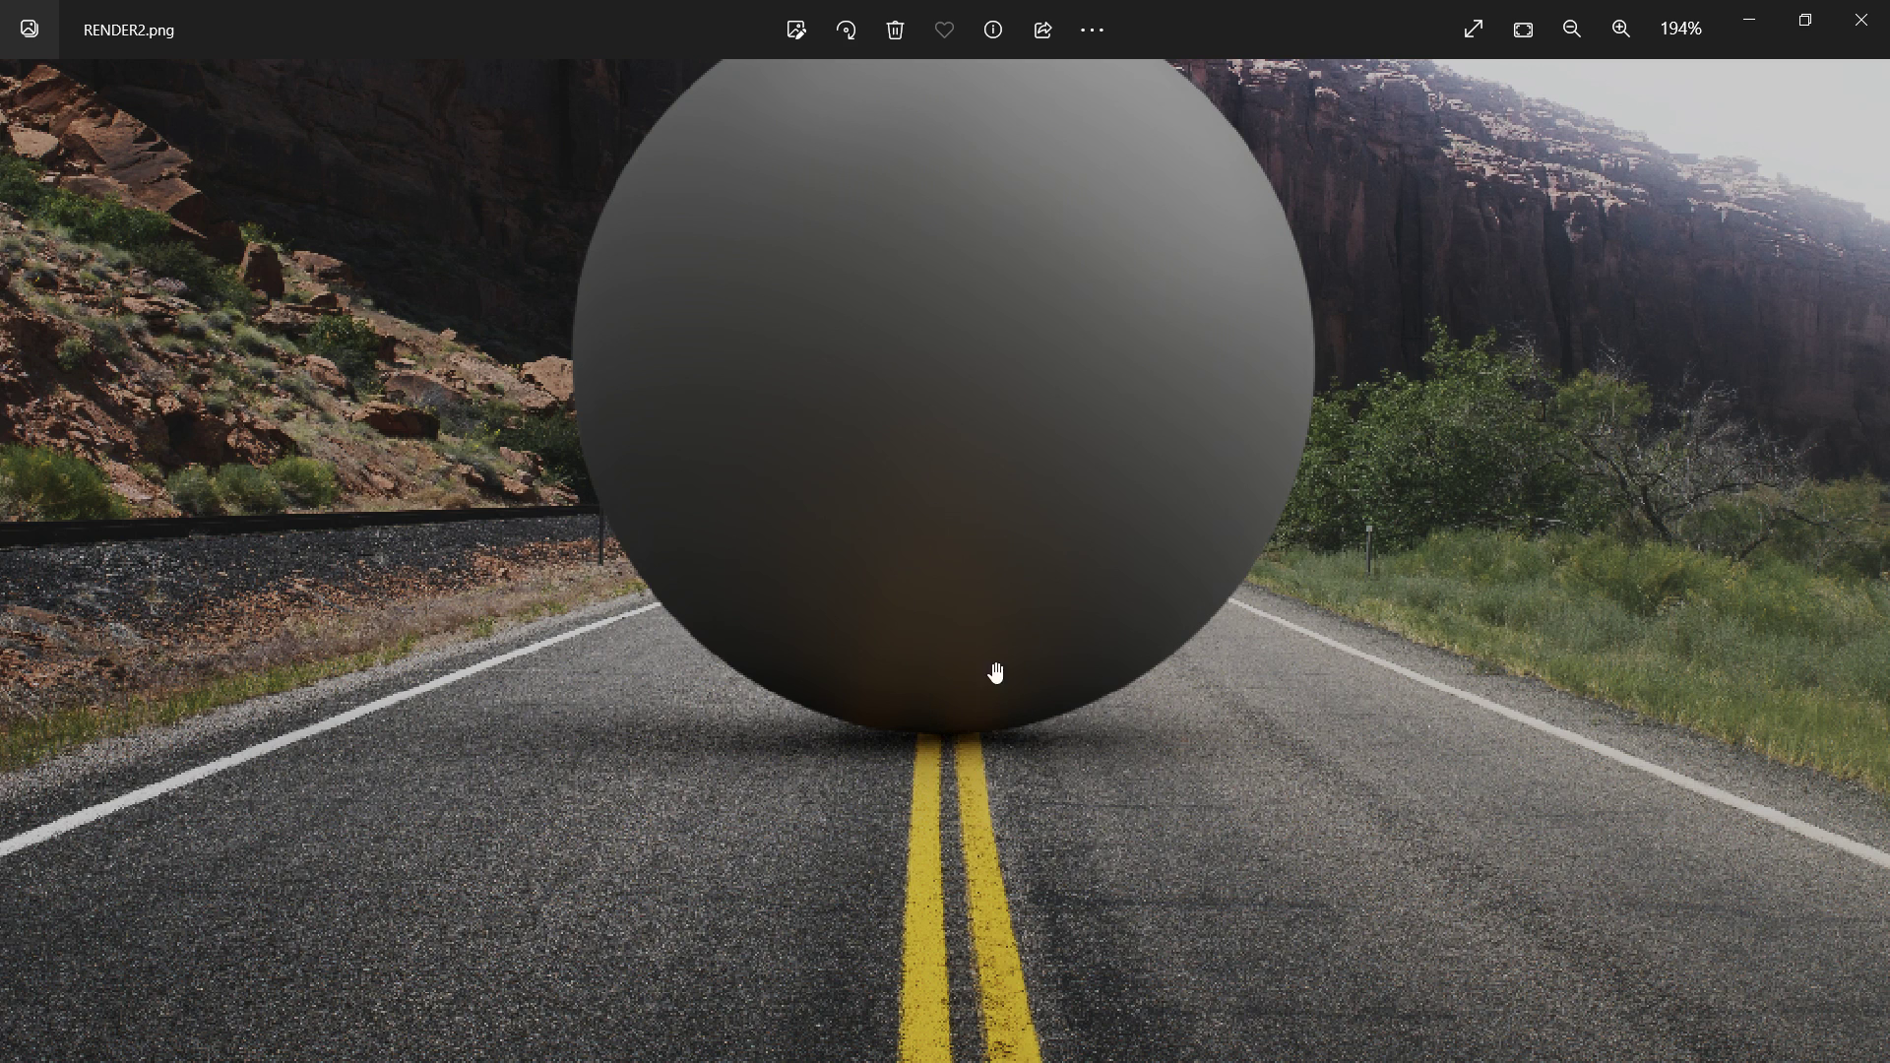
drag(997, 674, 920, 792)
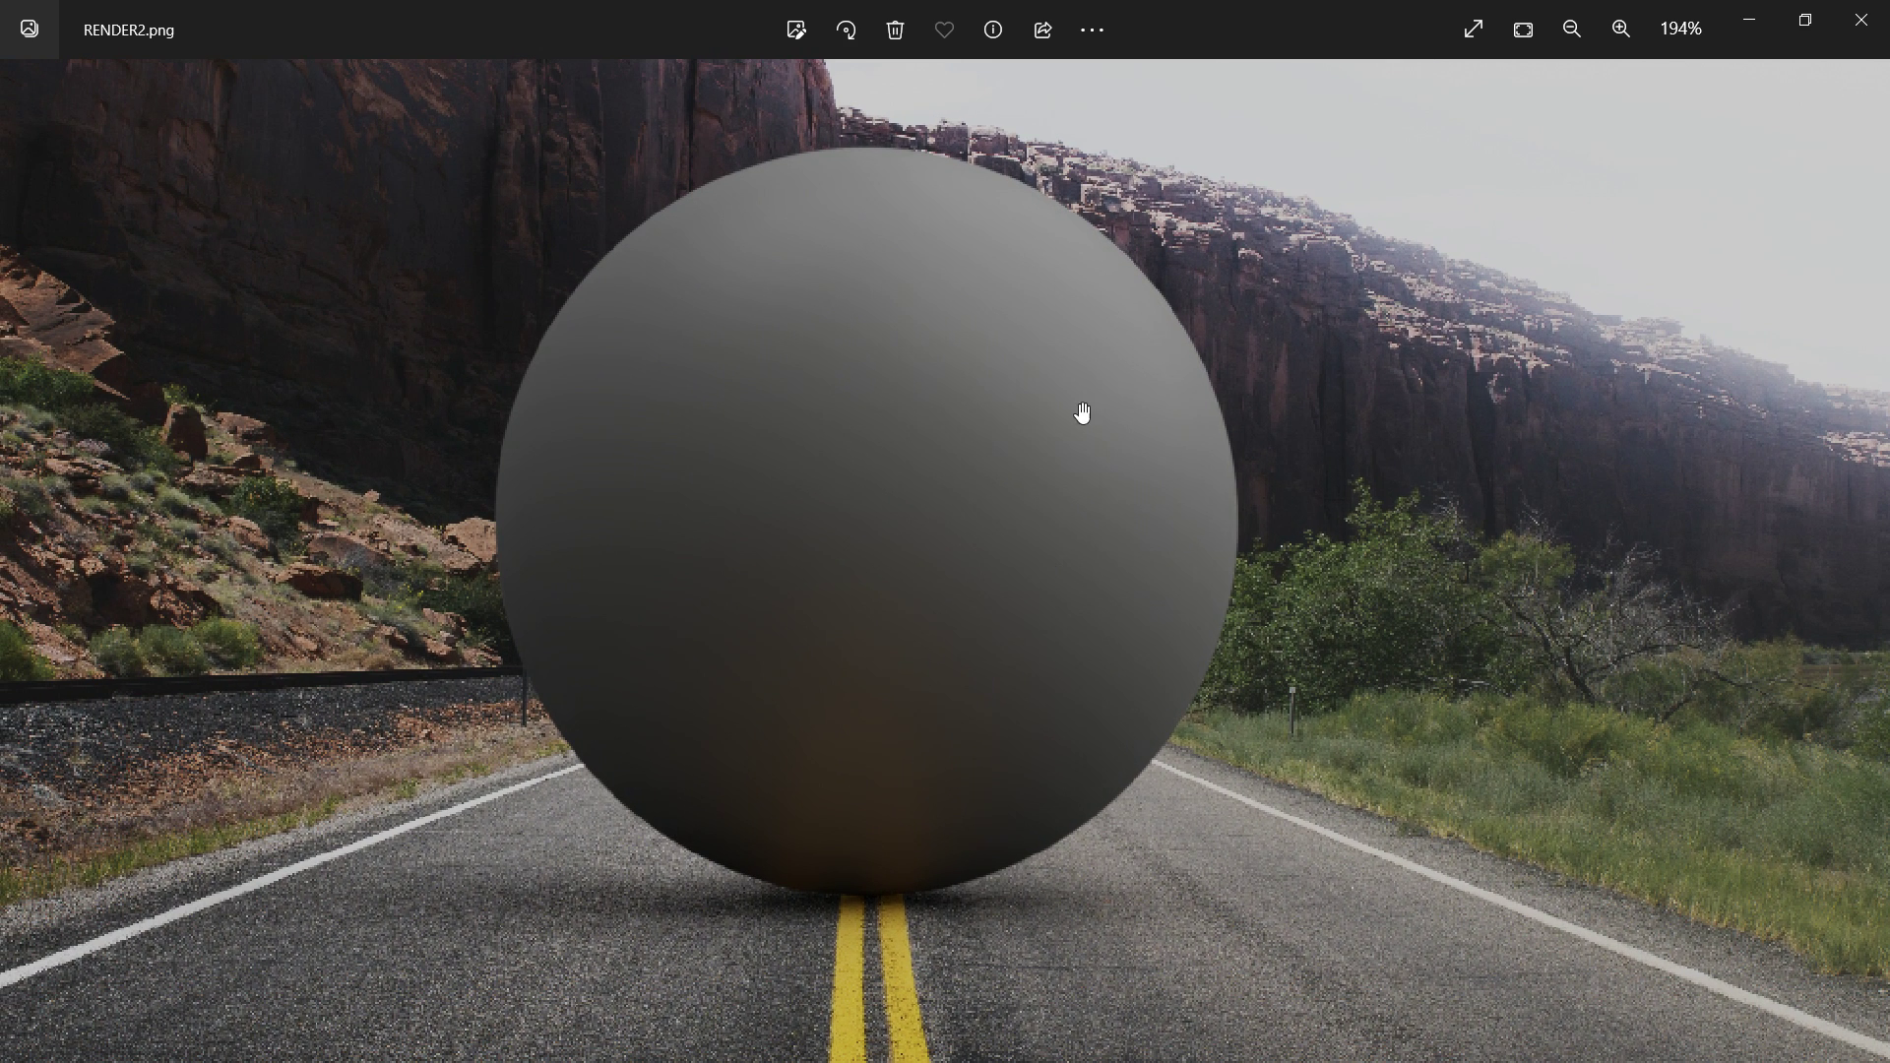
scroll(912, 489, down, 5)
scroll(910, 456, up, 1)
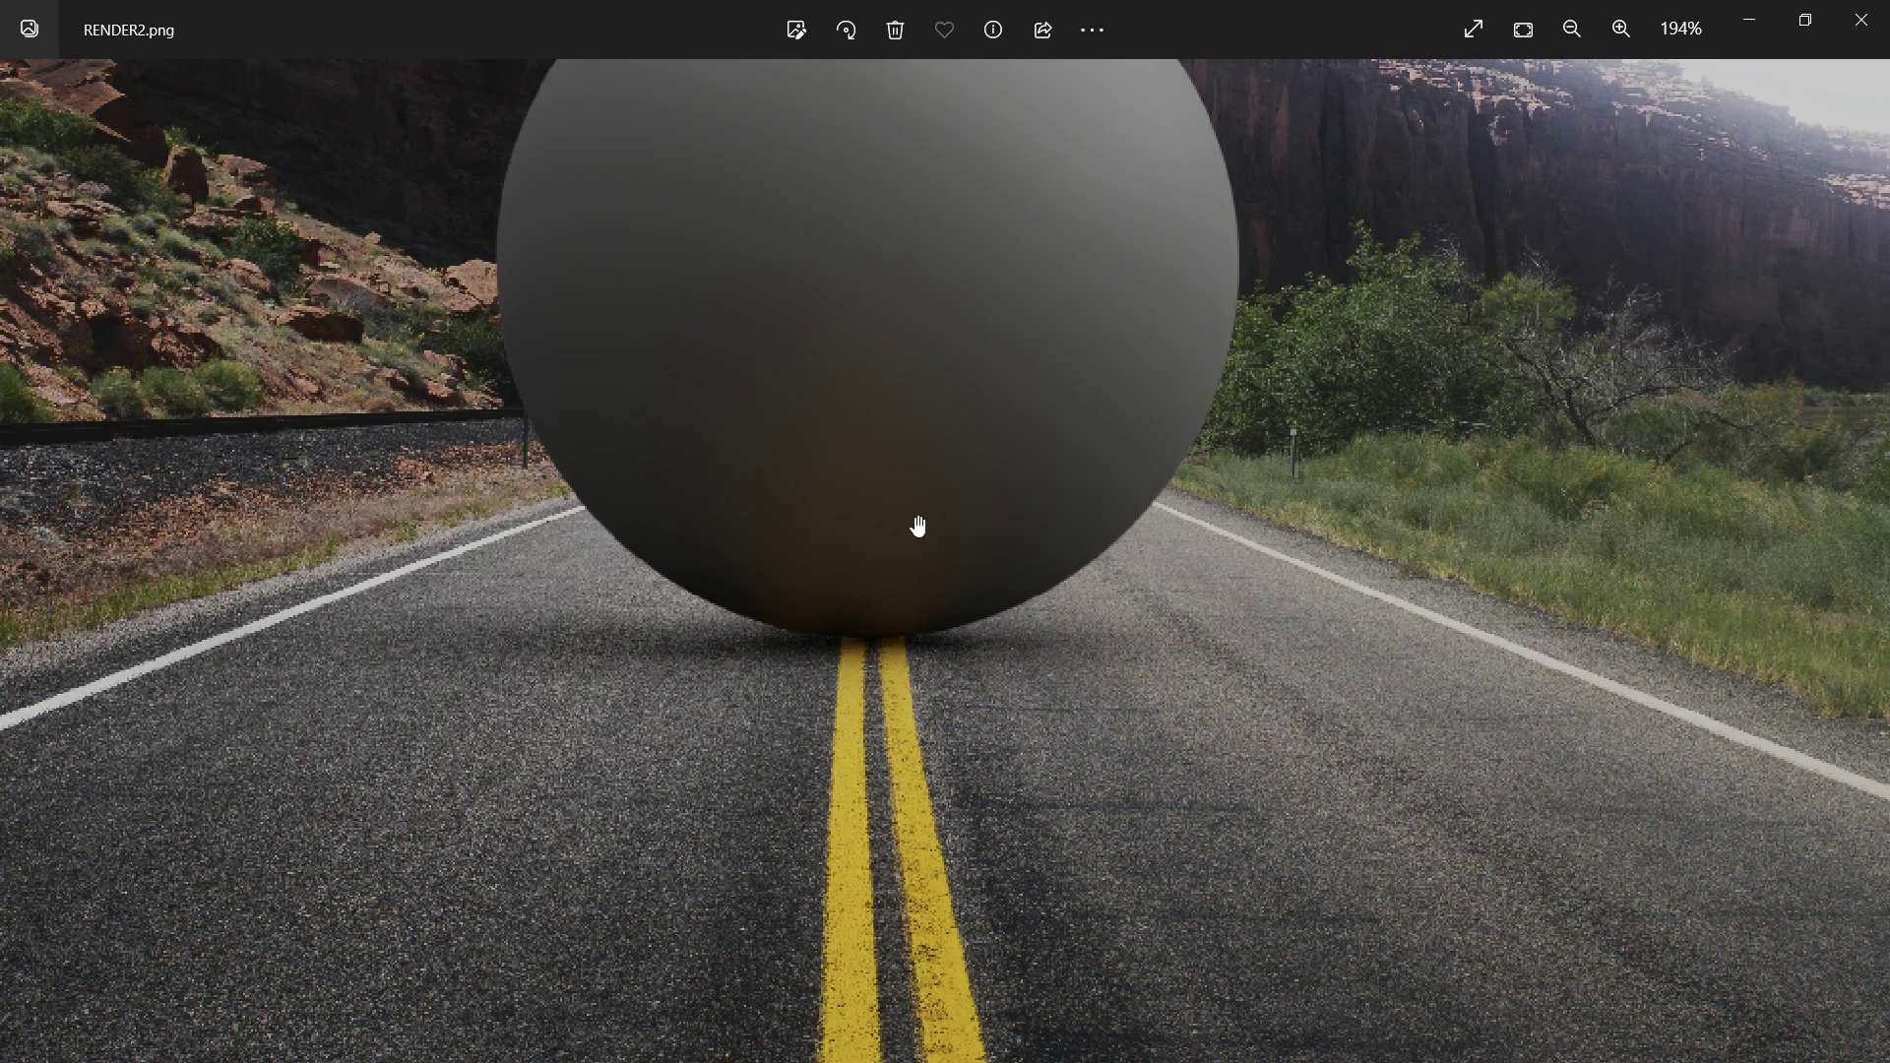
scroll(947, 764, down, 2)
click(1864, 14)
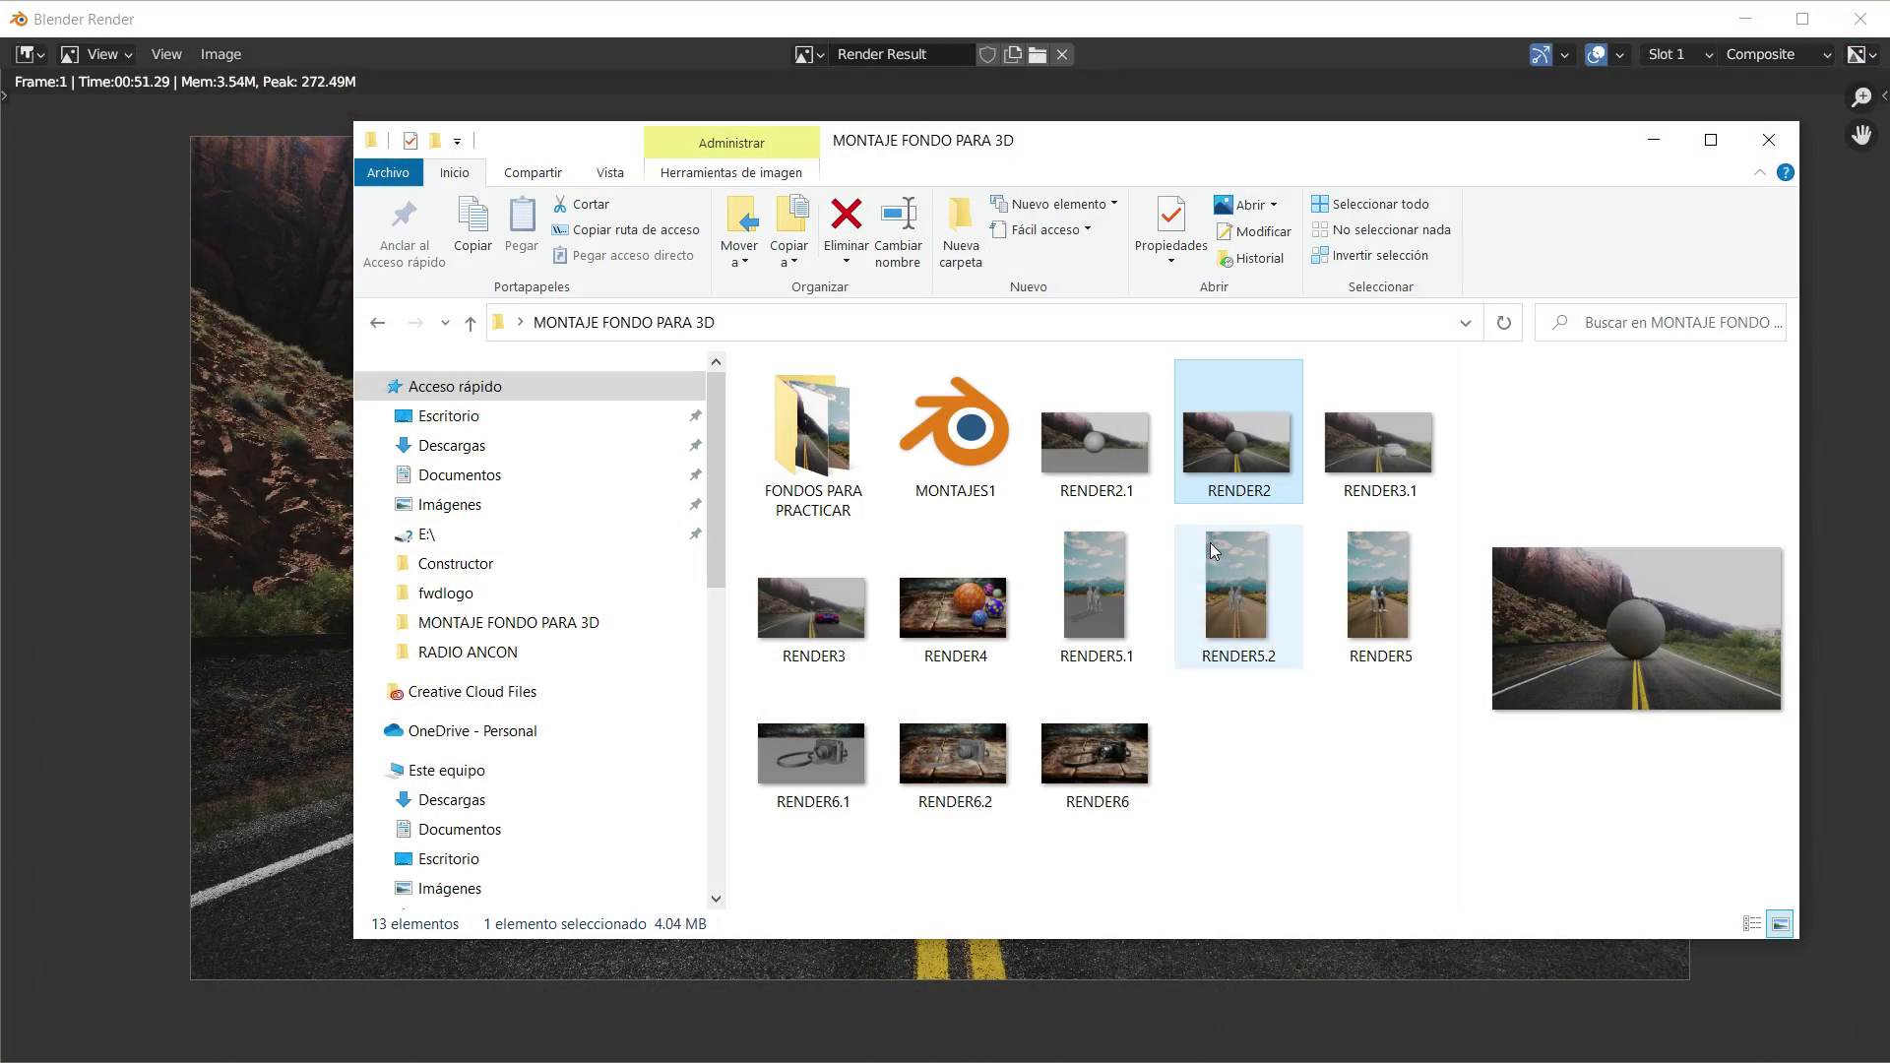
click(1657, 143)
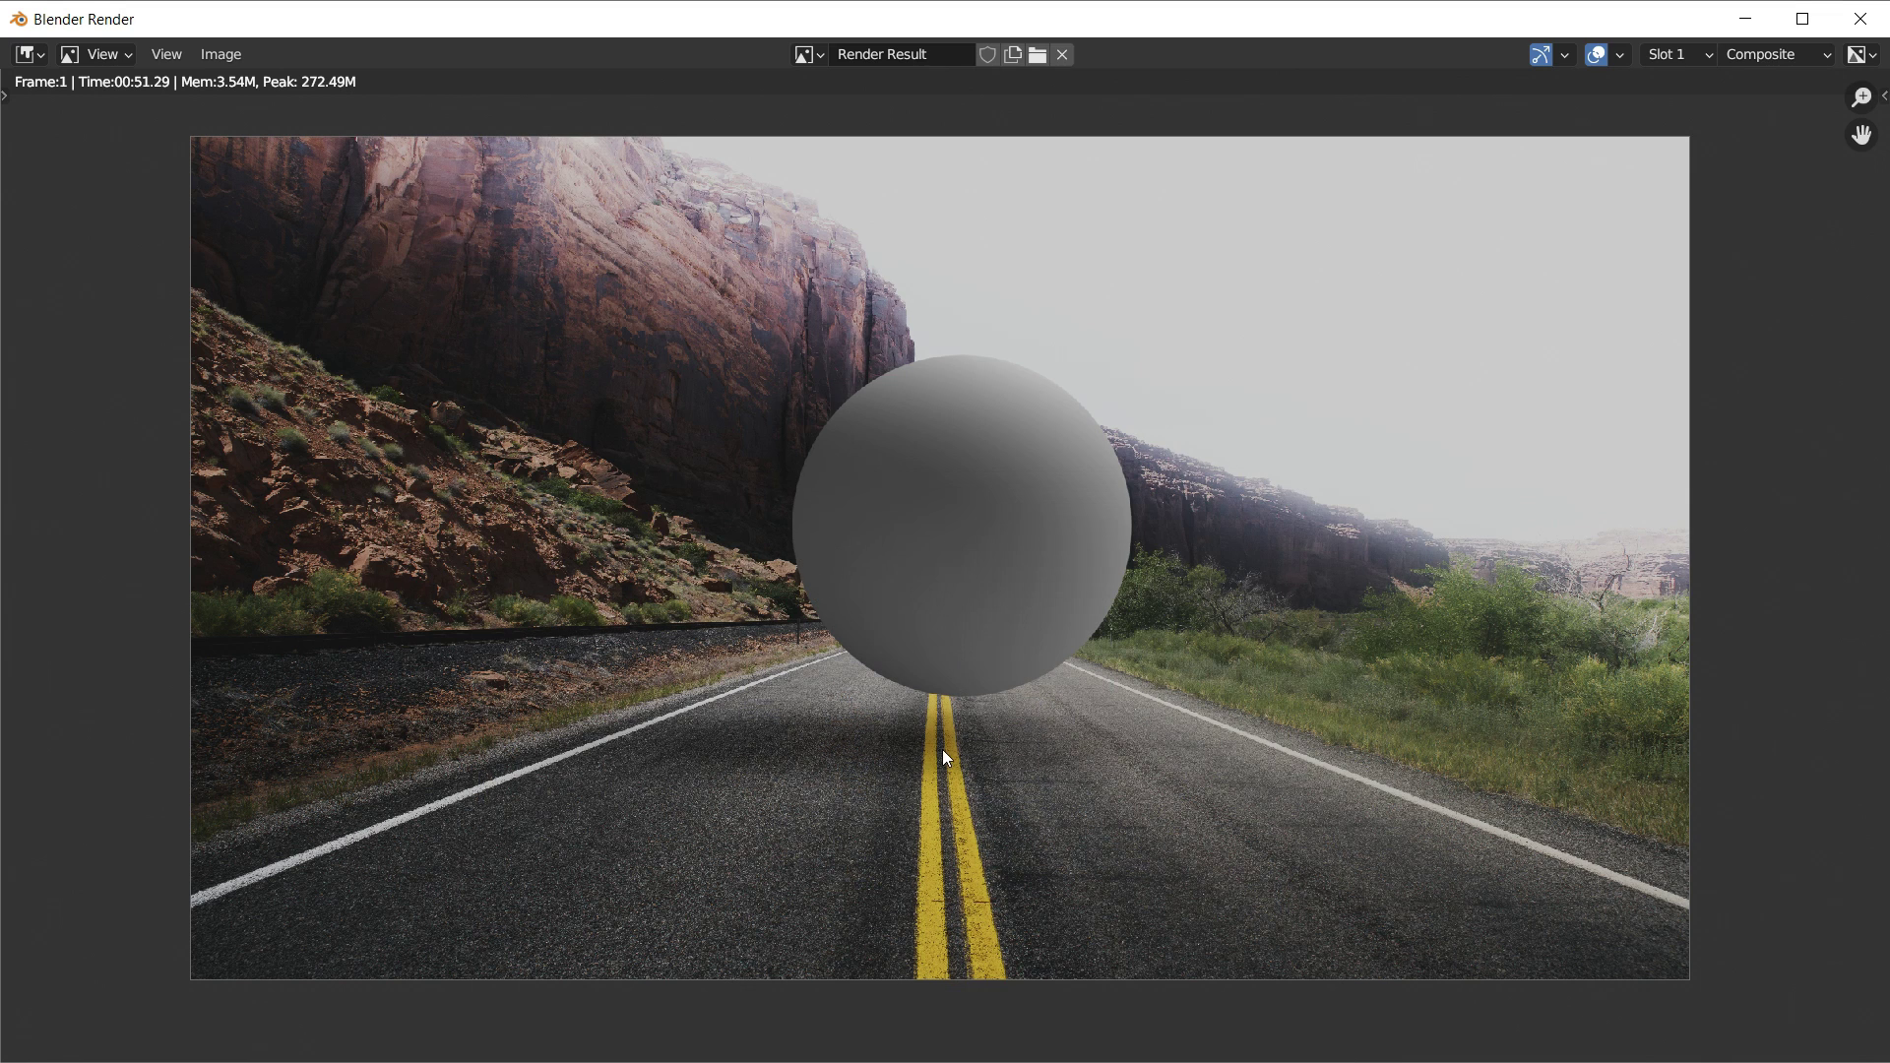
click(1860, 19)
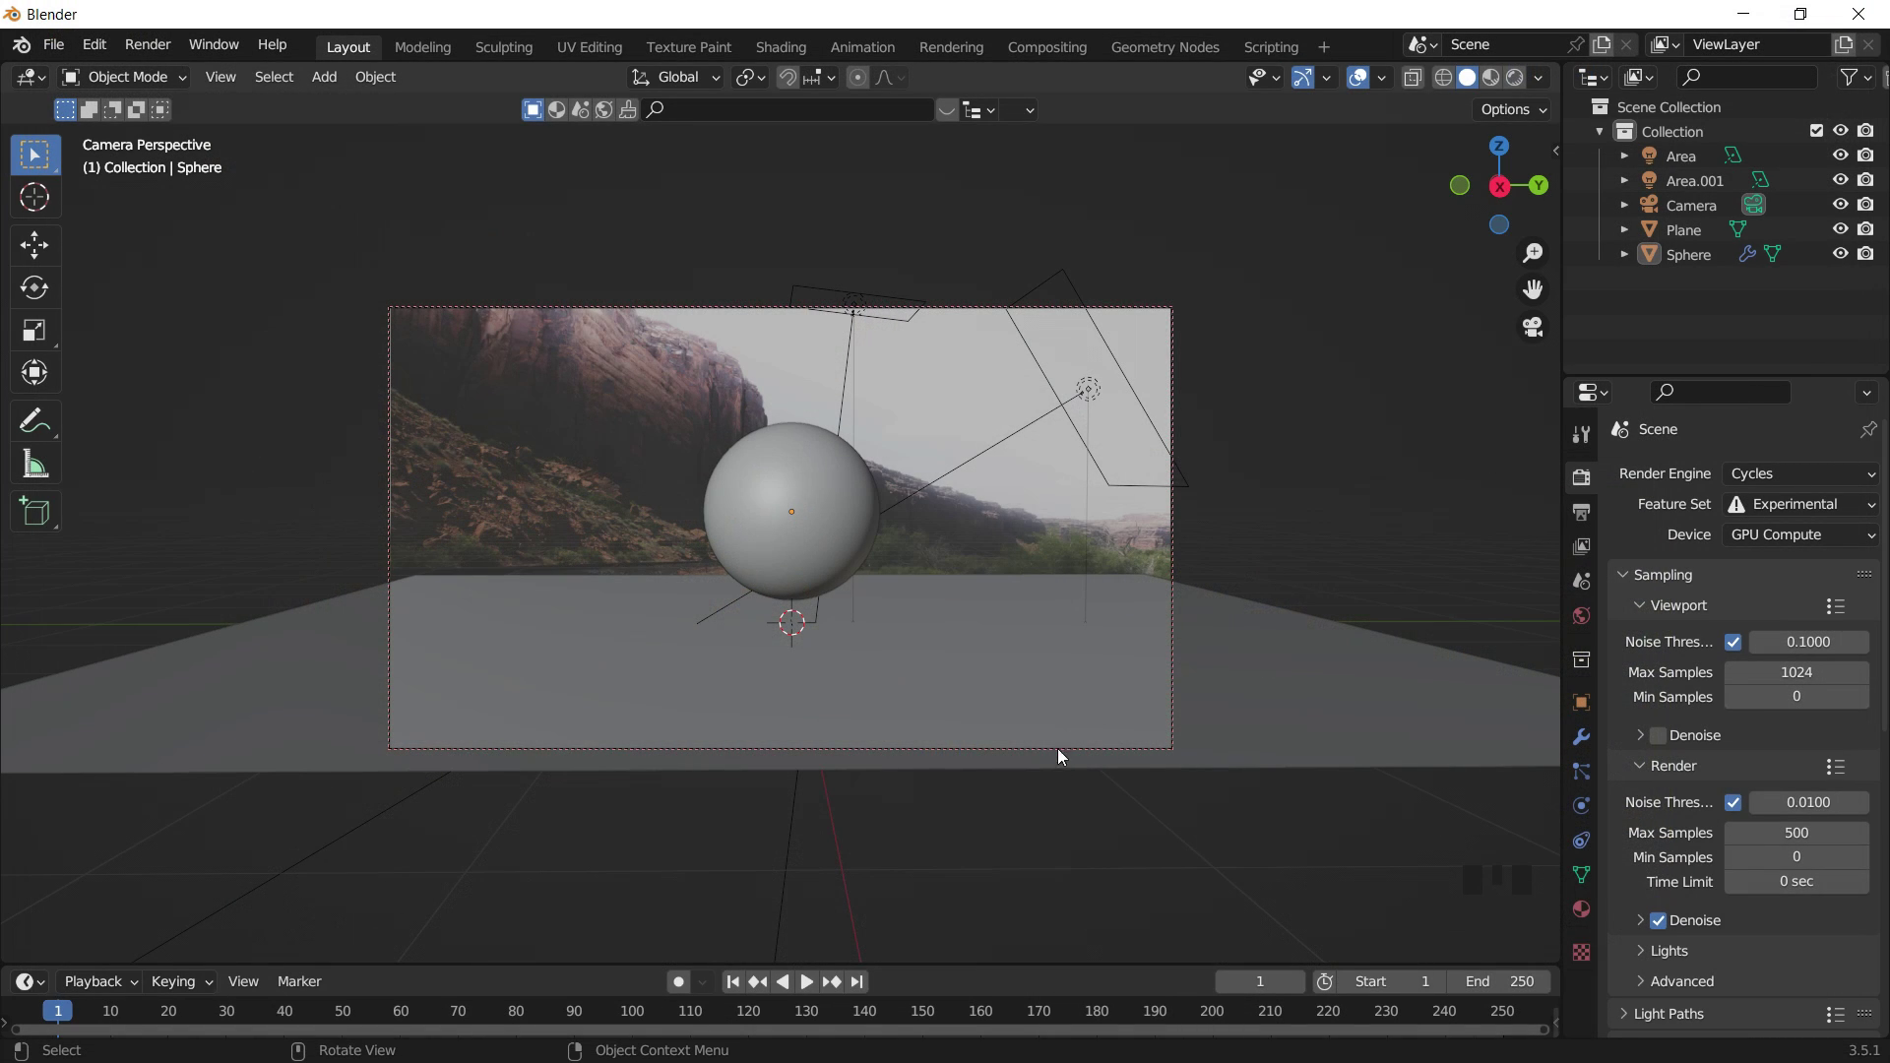
Select the ground plane, set the viewport shading to Material Preview, and leave the camera view to show the whole plane.
click(839, 492)
click(990, 640)
key(z)
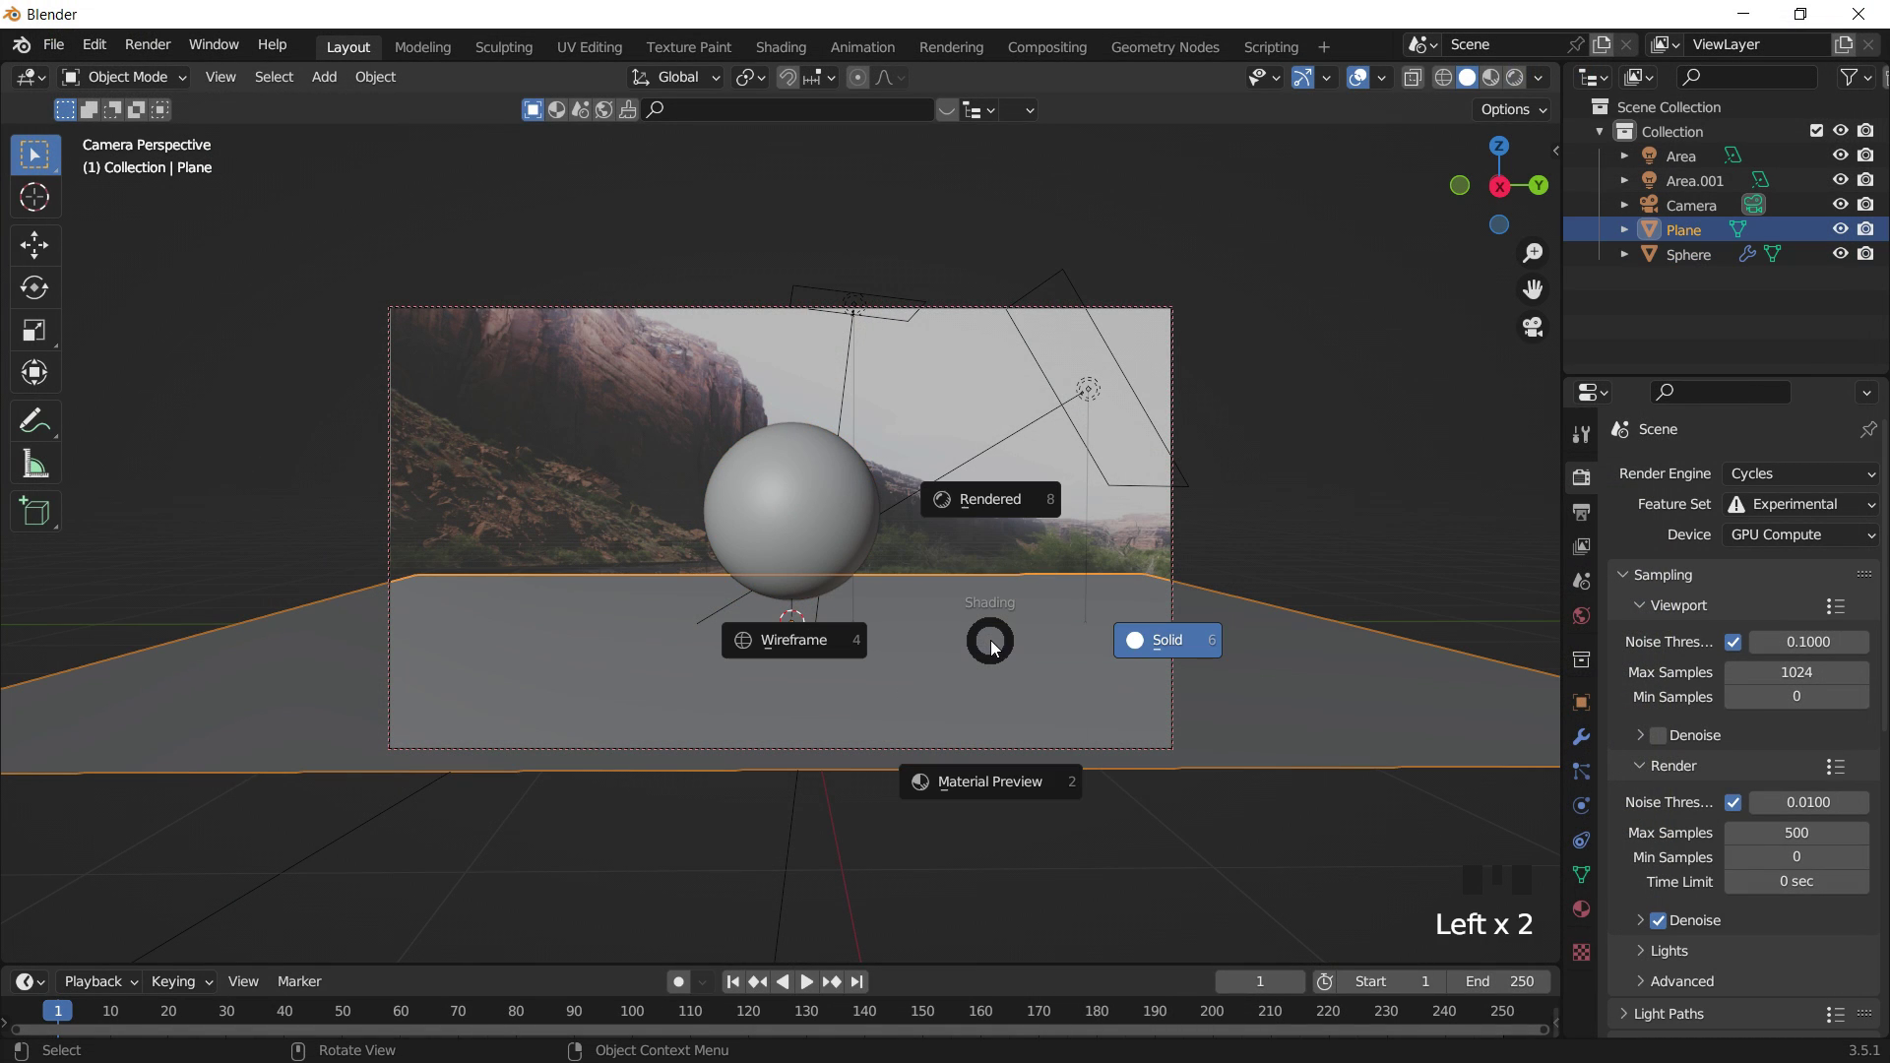
click(961, 782)
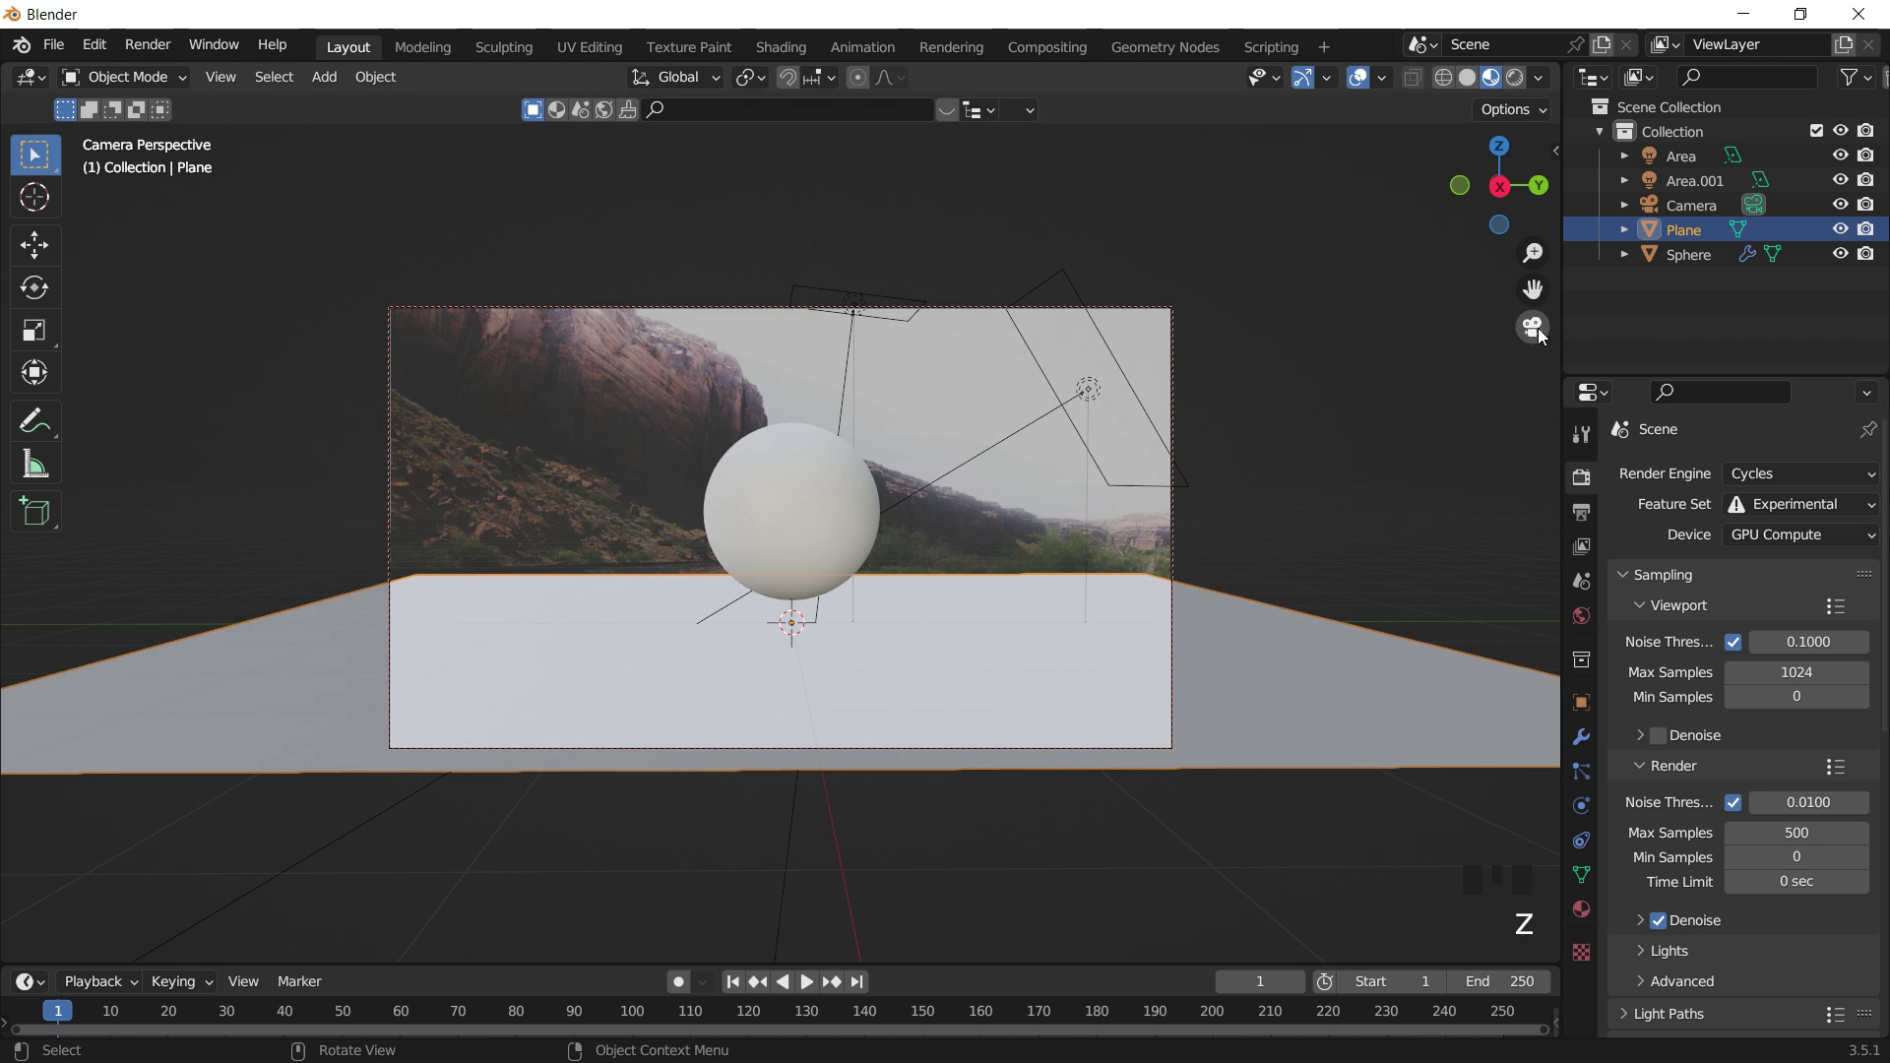
key(KP_0)
middle_drag(991, 479, 1021, 506)
scroll(996, 640, down, 3)
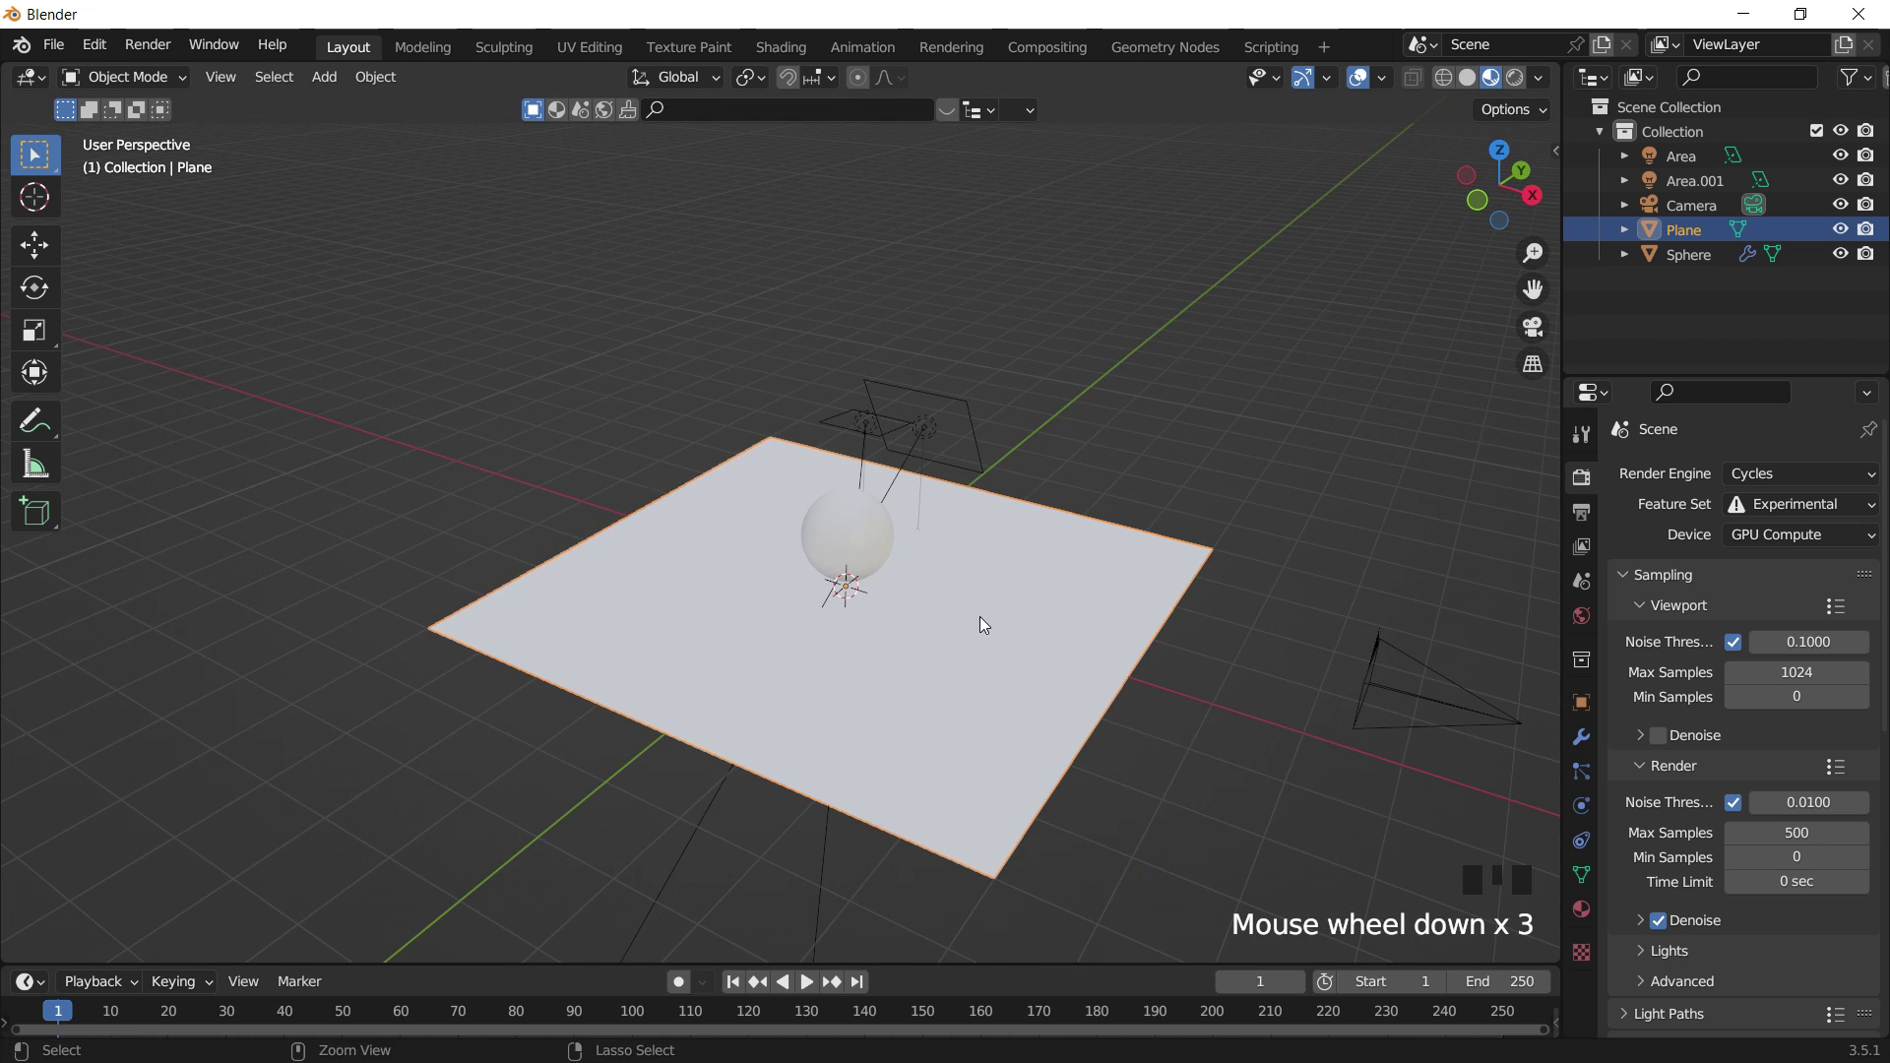
shift+middle_drag(982, 625, 777, 465)
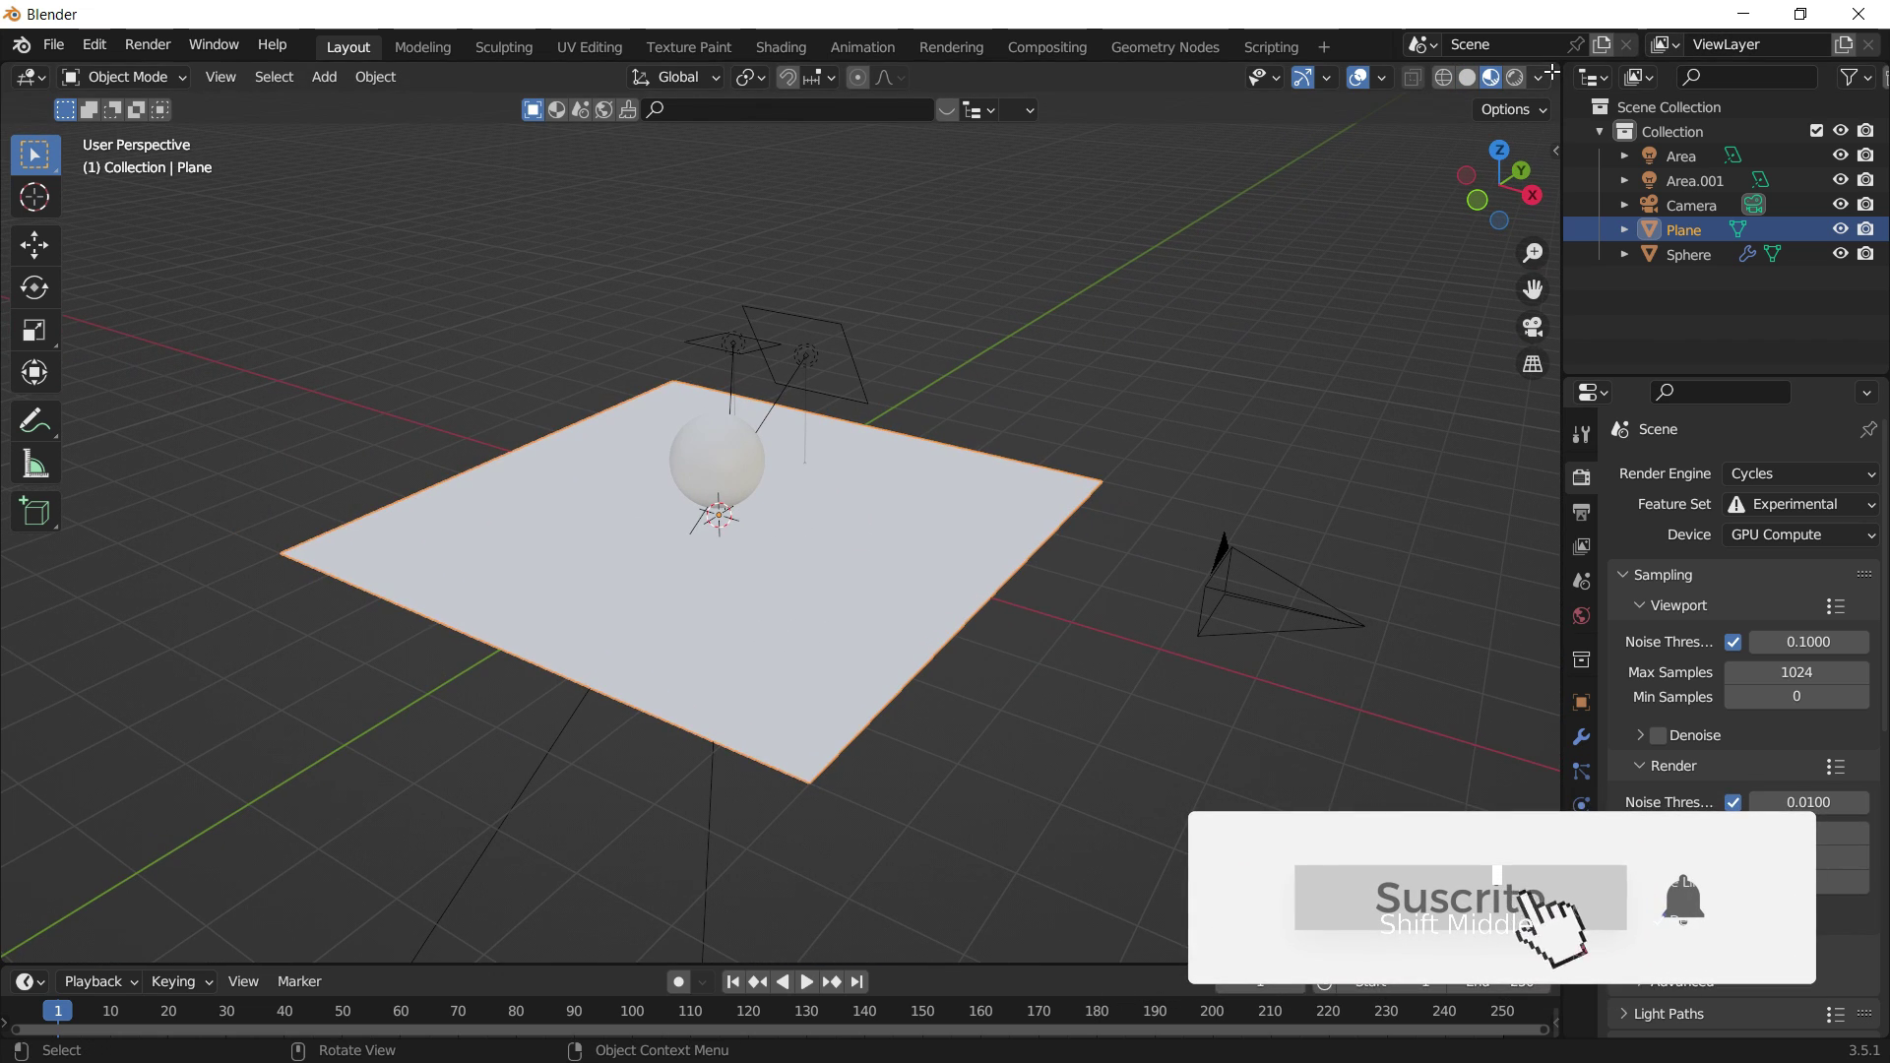
Split the 3D viewport into two side-by-side areas and turn one of them into a Shader Editor.
drag(1553, 71, 667, 296)
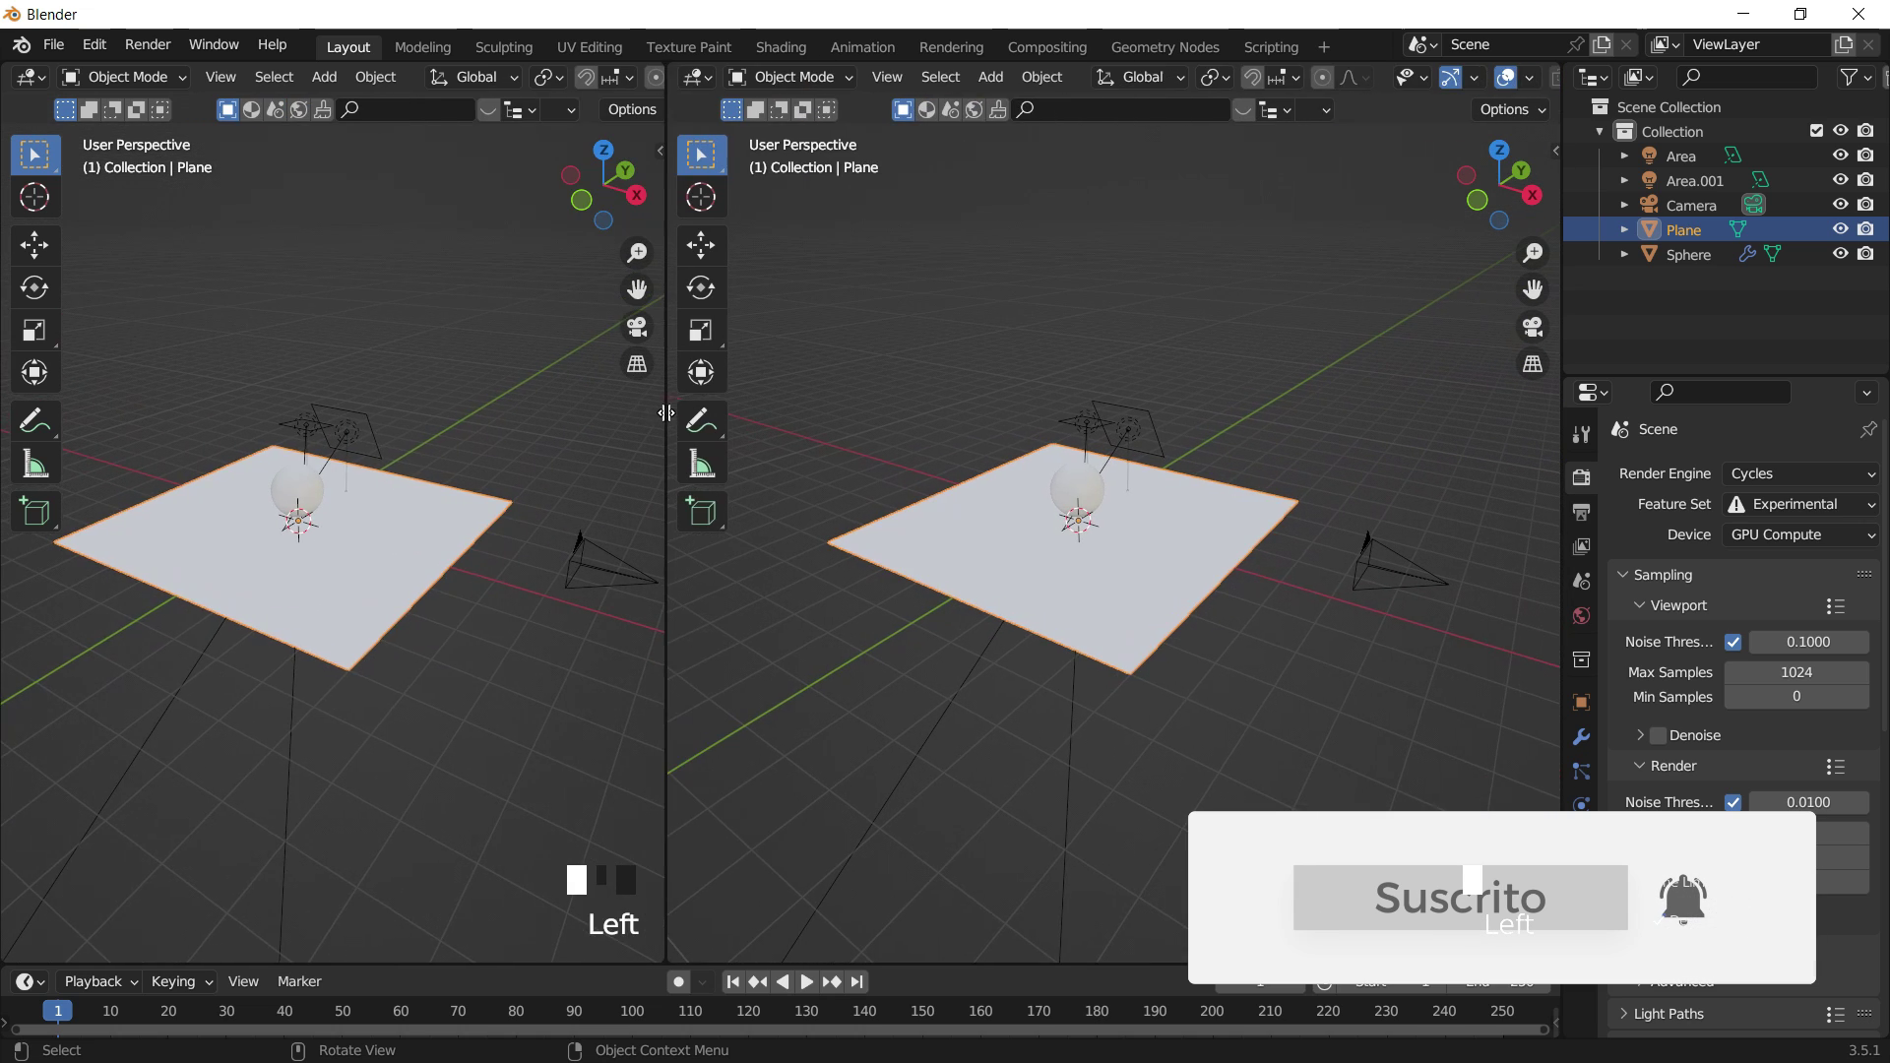
scroll(387, 447, up, 3)
shift+middle_drag(423, 504, 512, 440)
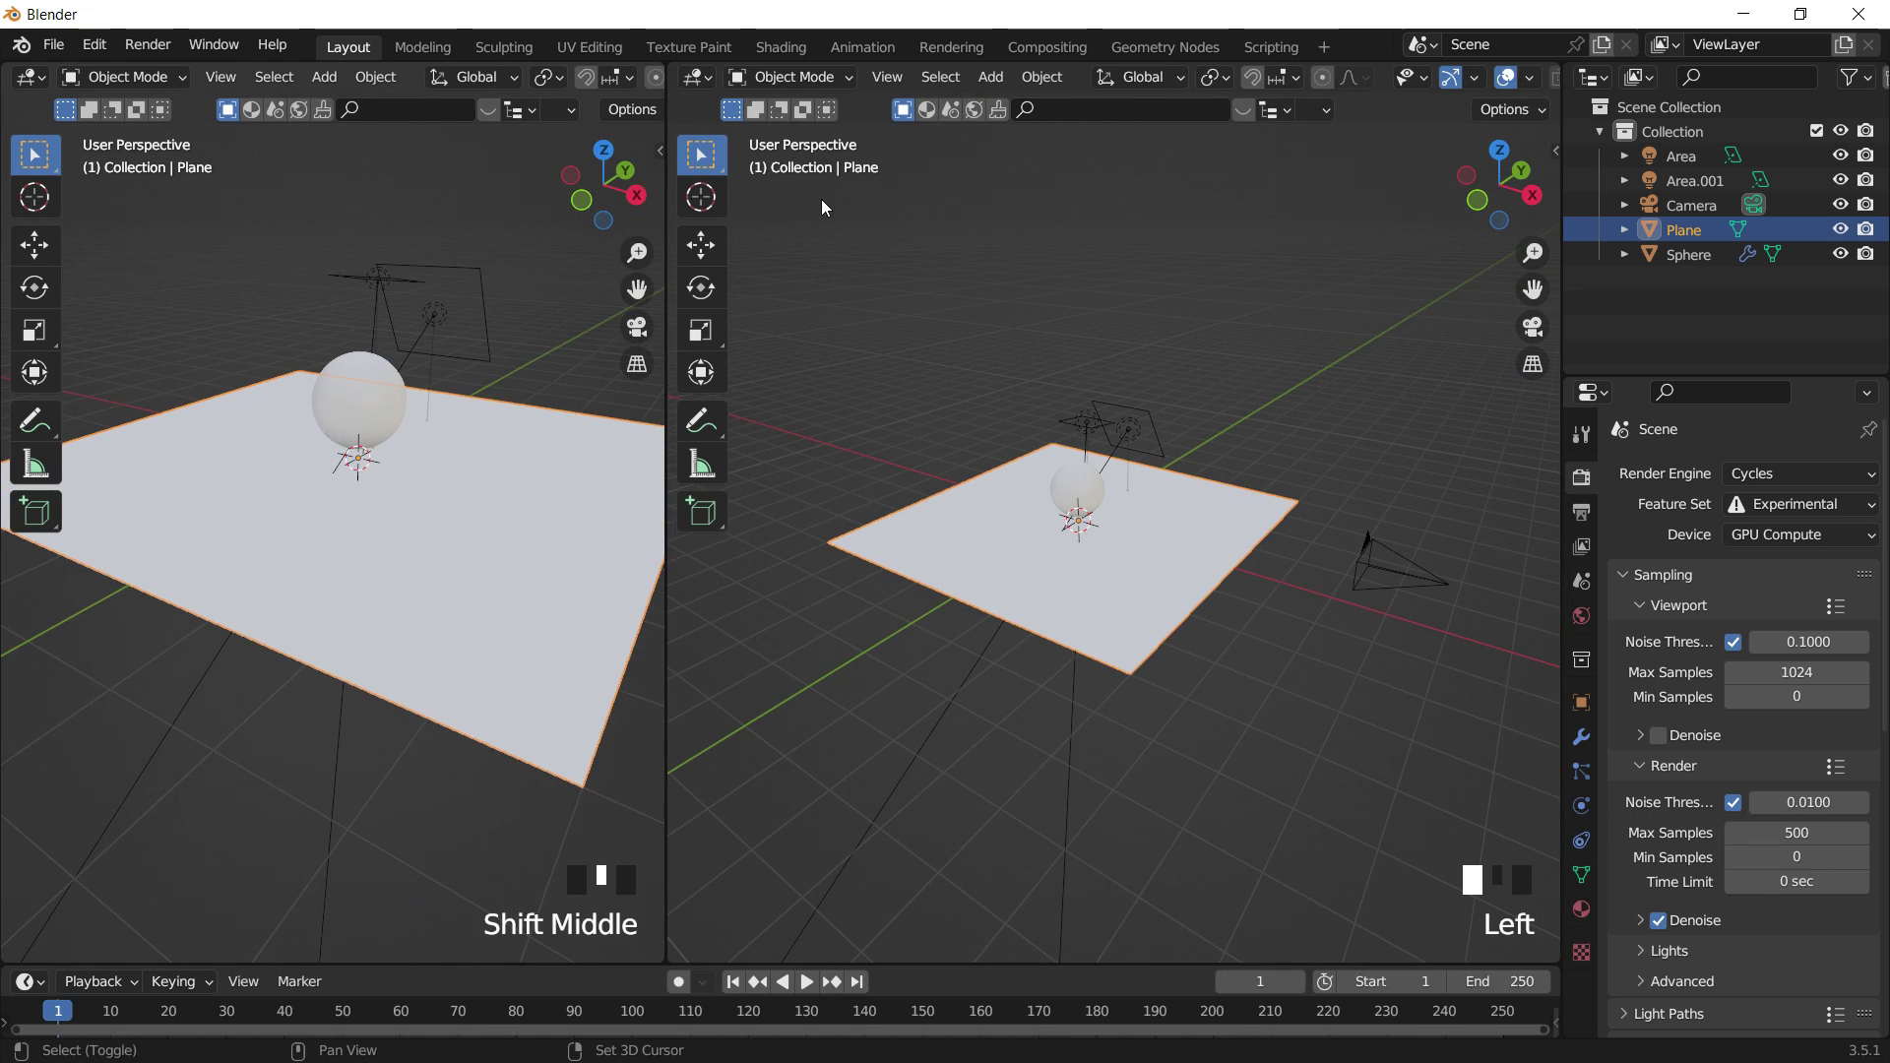
click(699, 79)
click(778, 306)
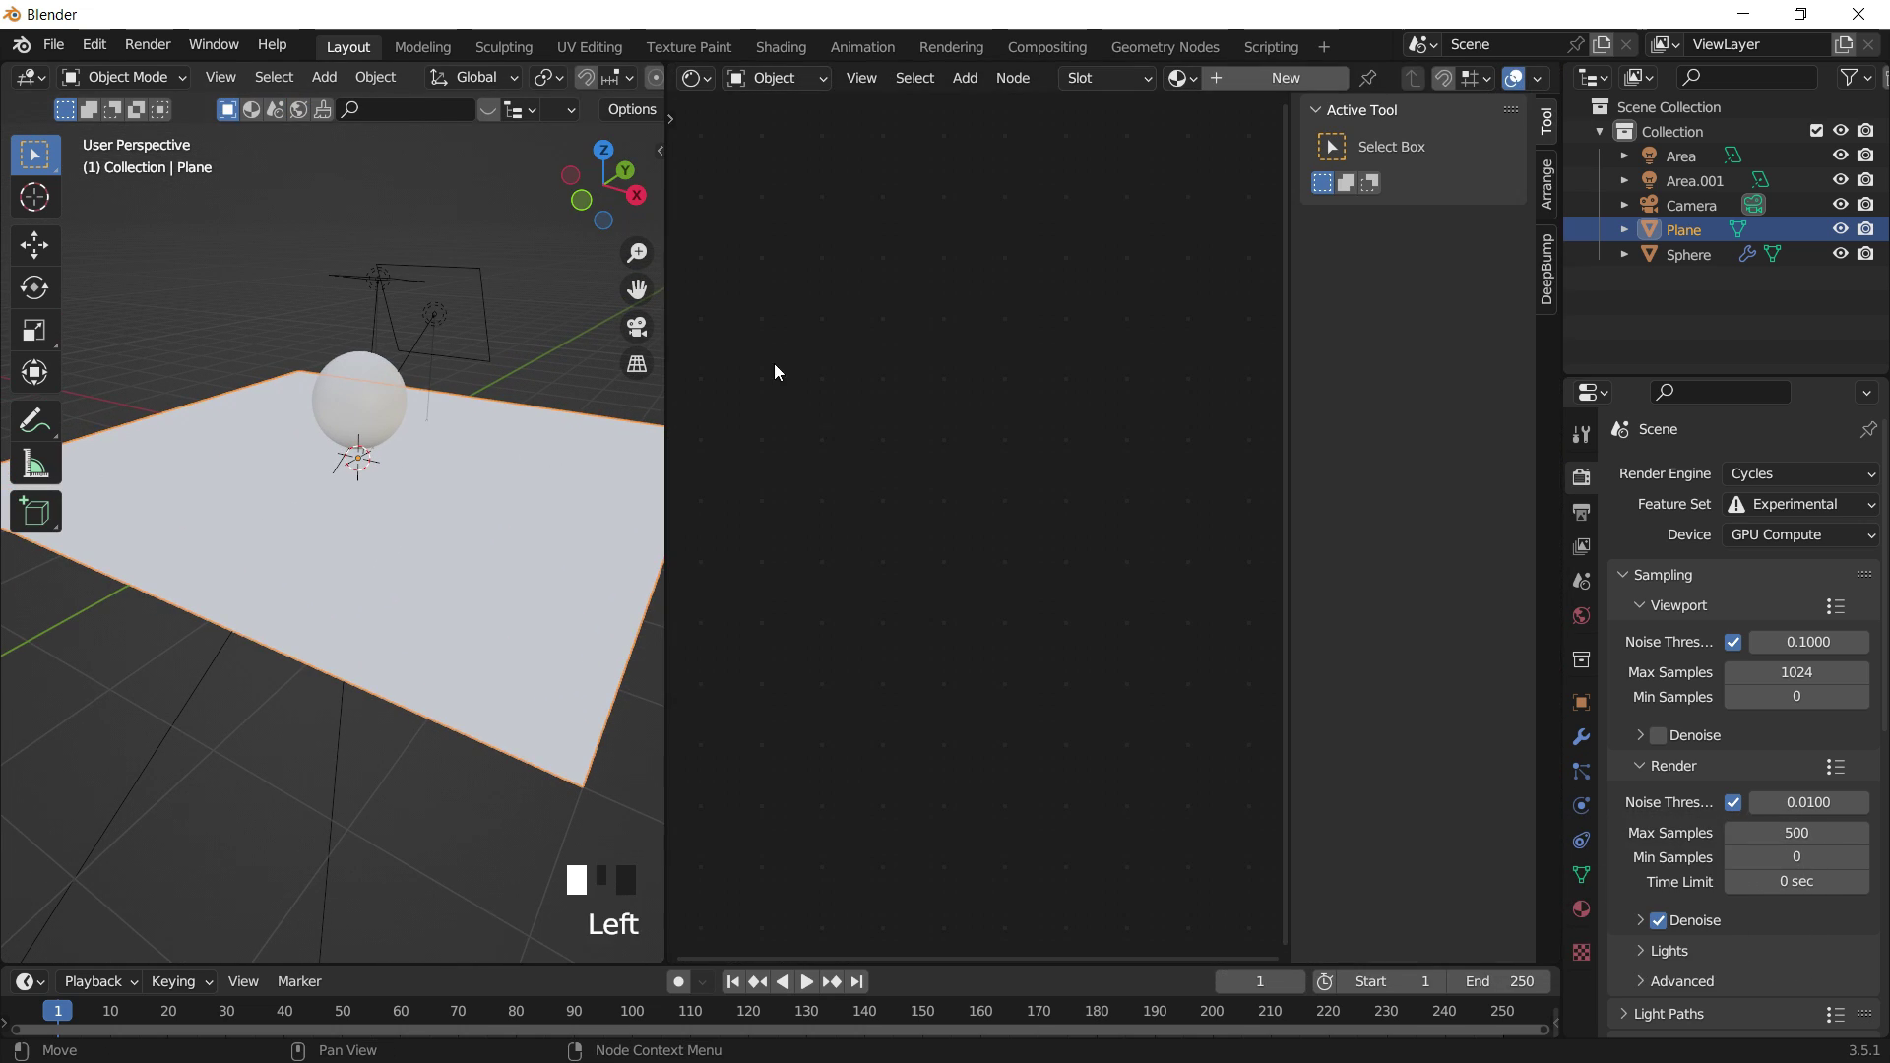
Assign the existing material named Material to the plane and hide the Shader Editor's sidebar.
click(1178, 77)
click(1221, 116)
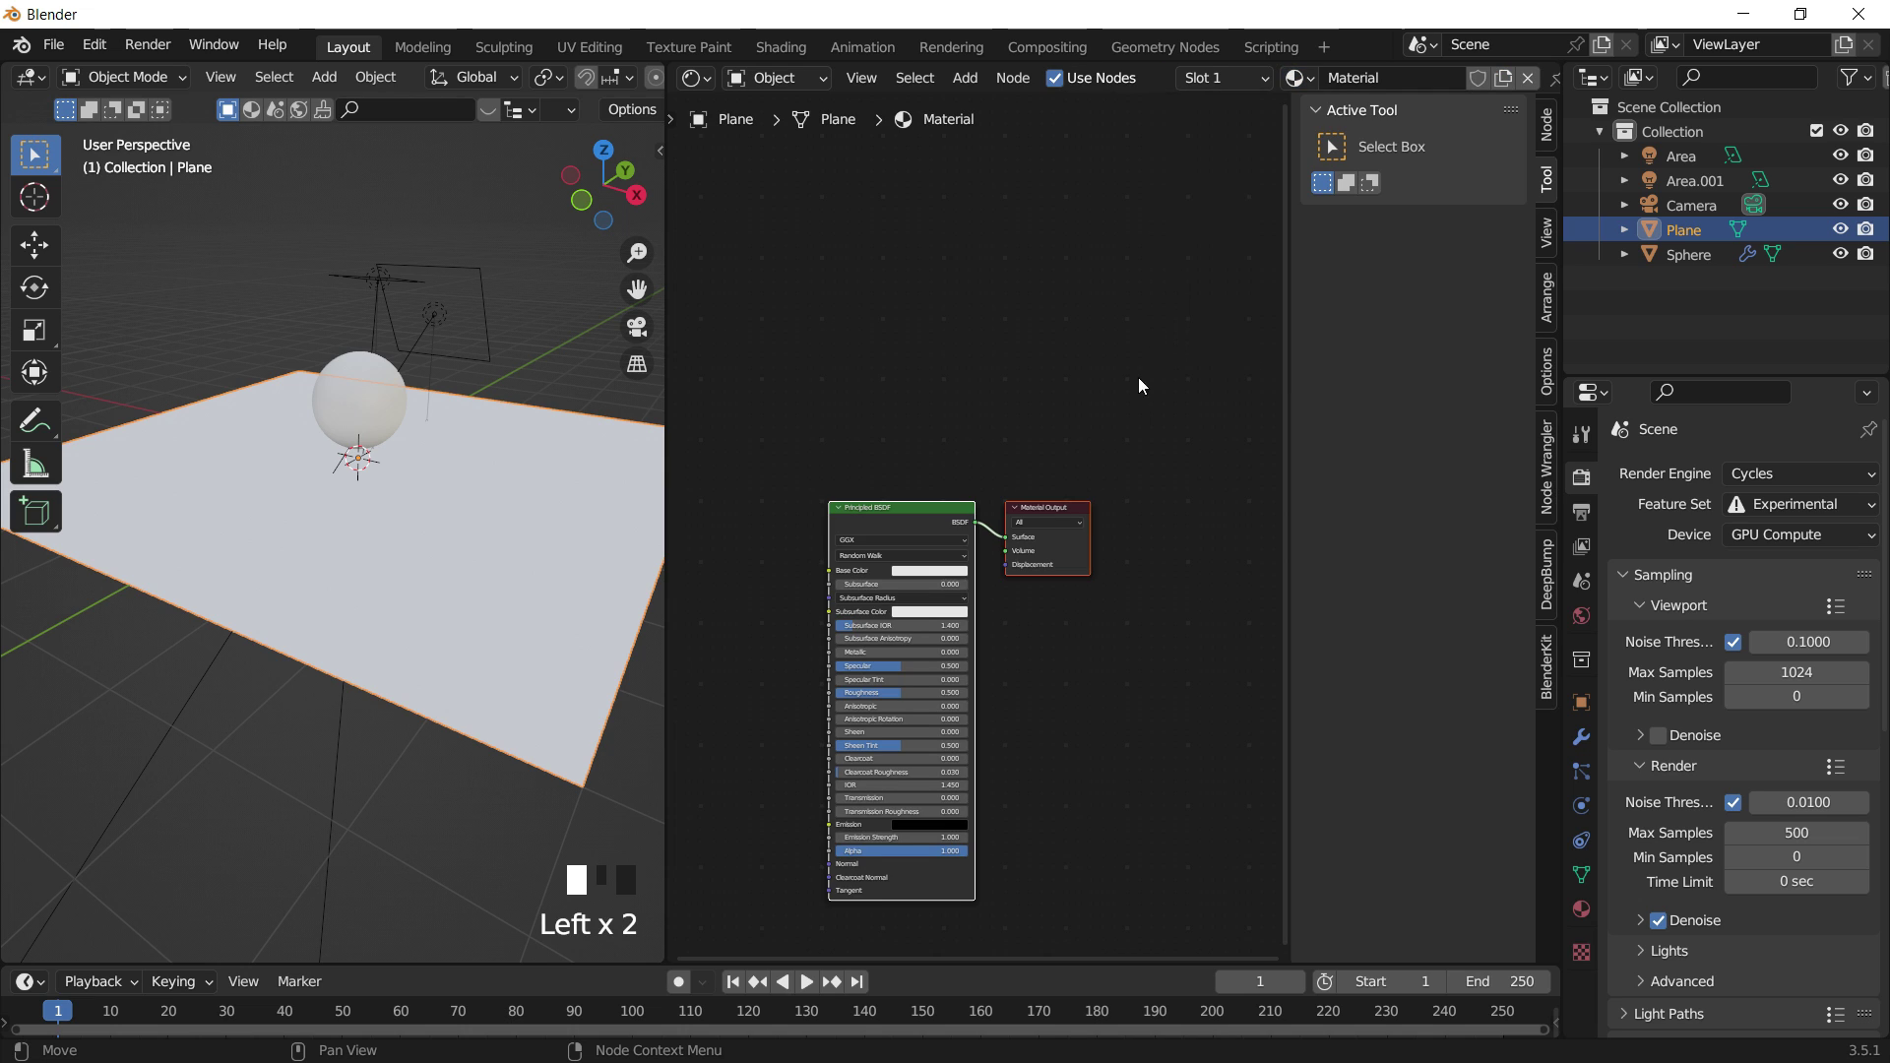
key(n)
middle_drag(1128, 671, 1178, 512)
scroll(1163, 581, up, 4)
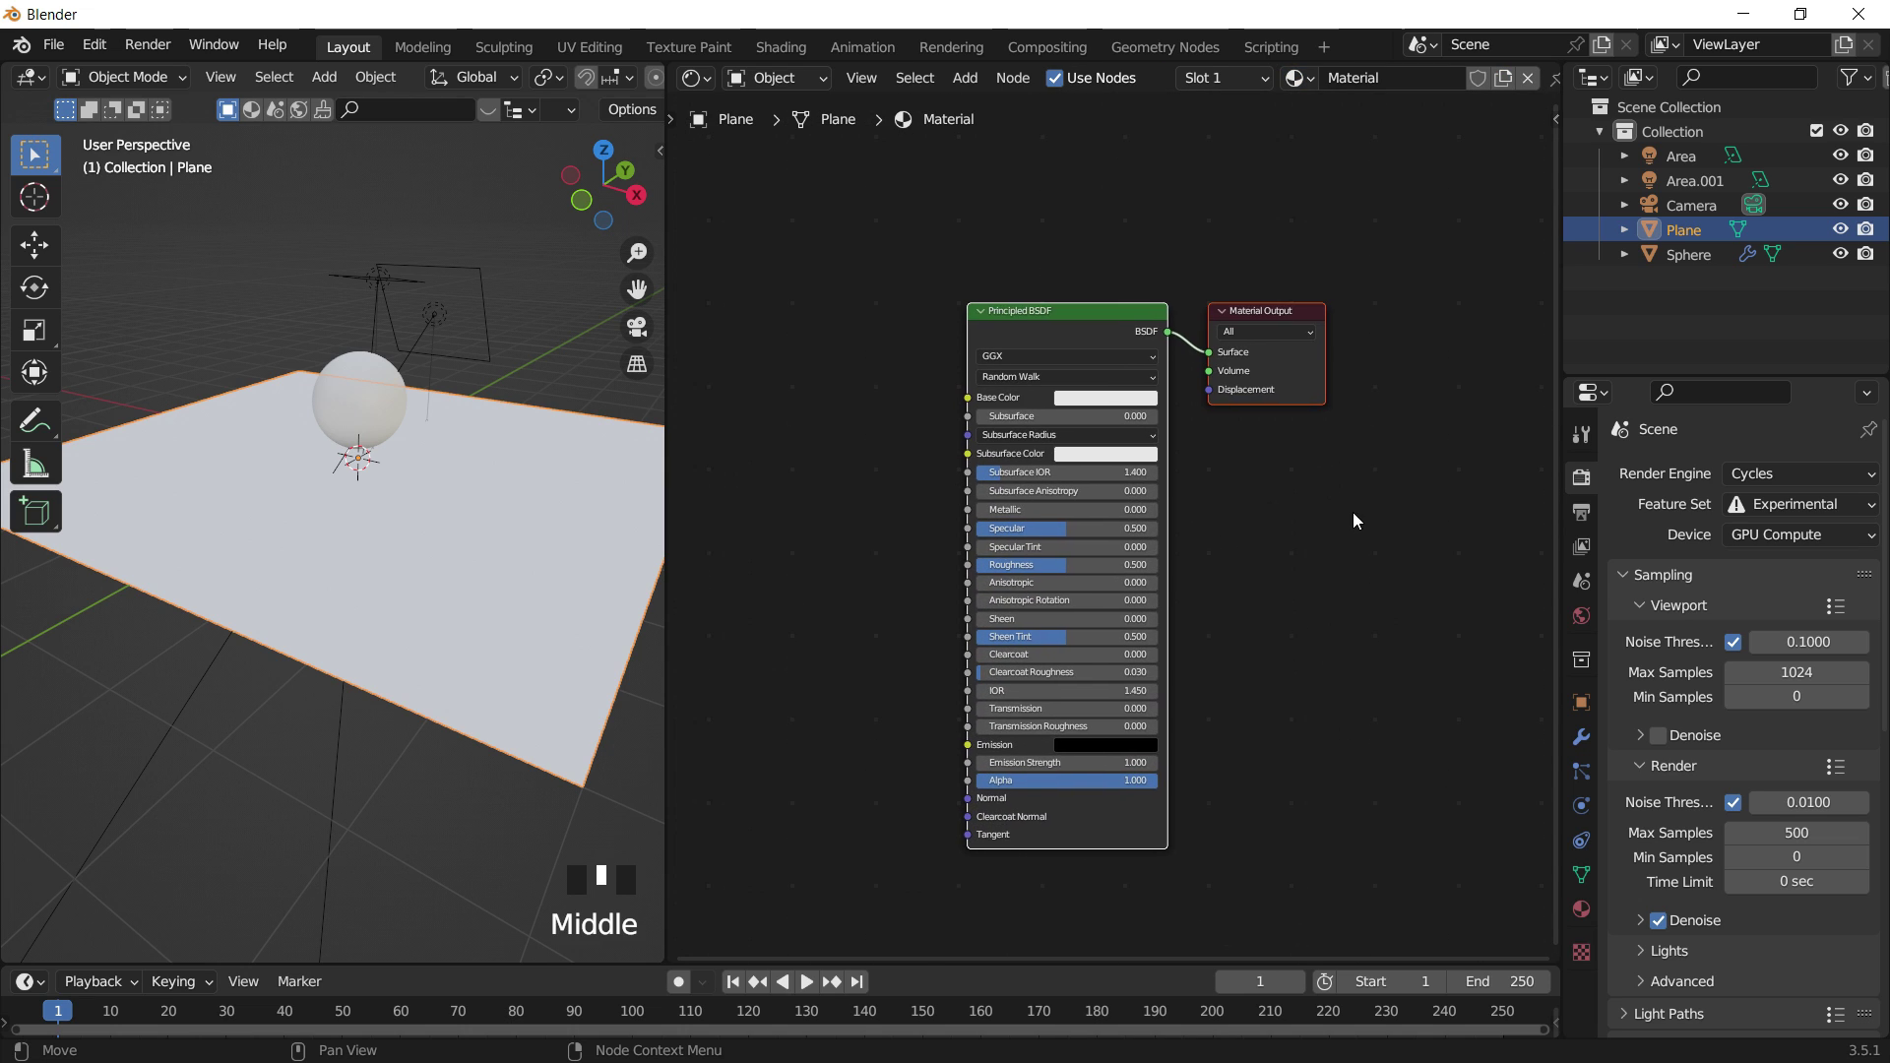
click(1352, 512)
click(1060, 330)
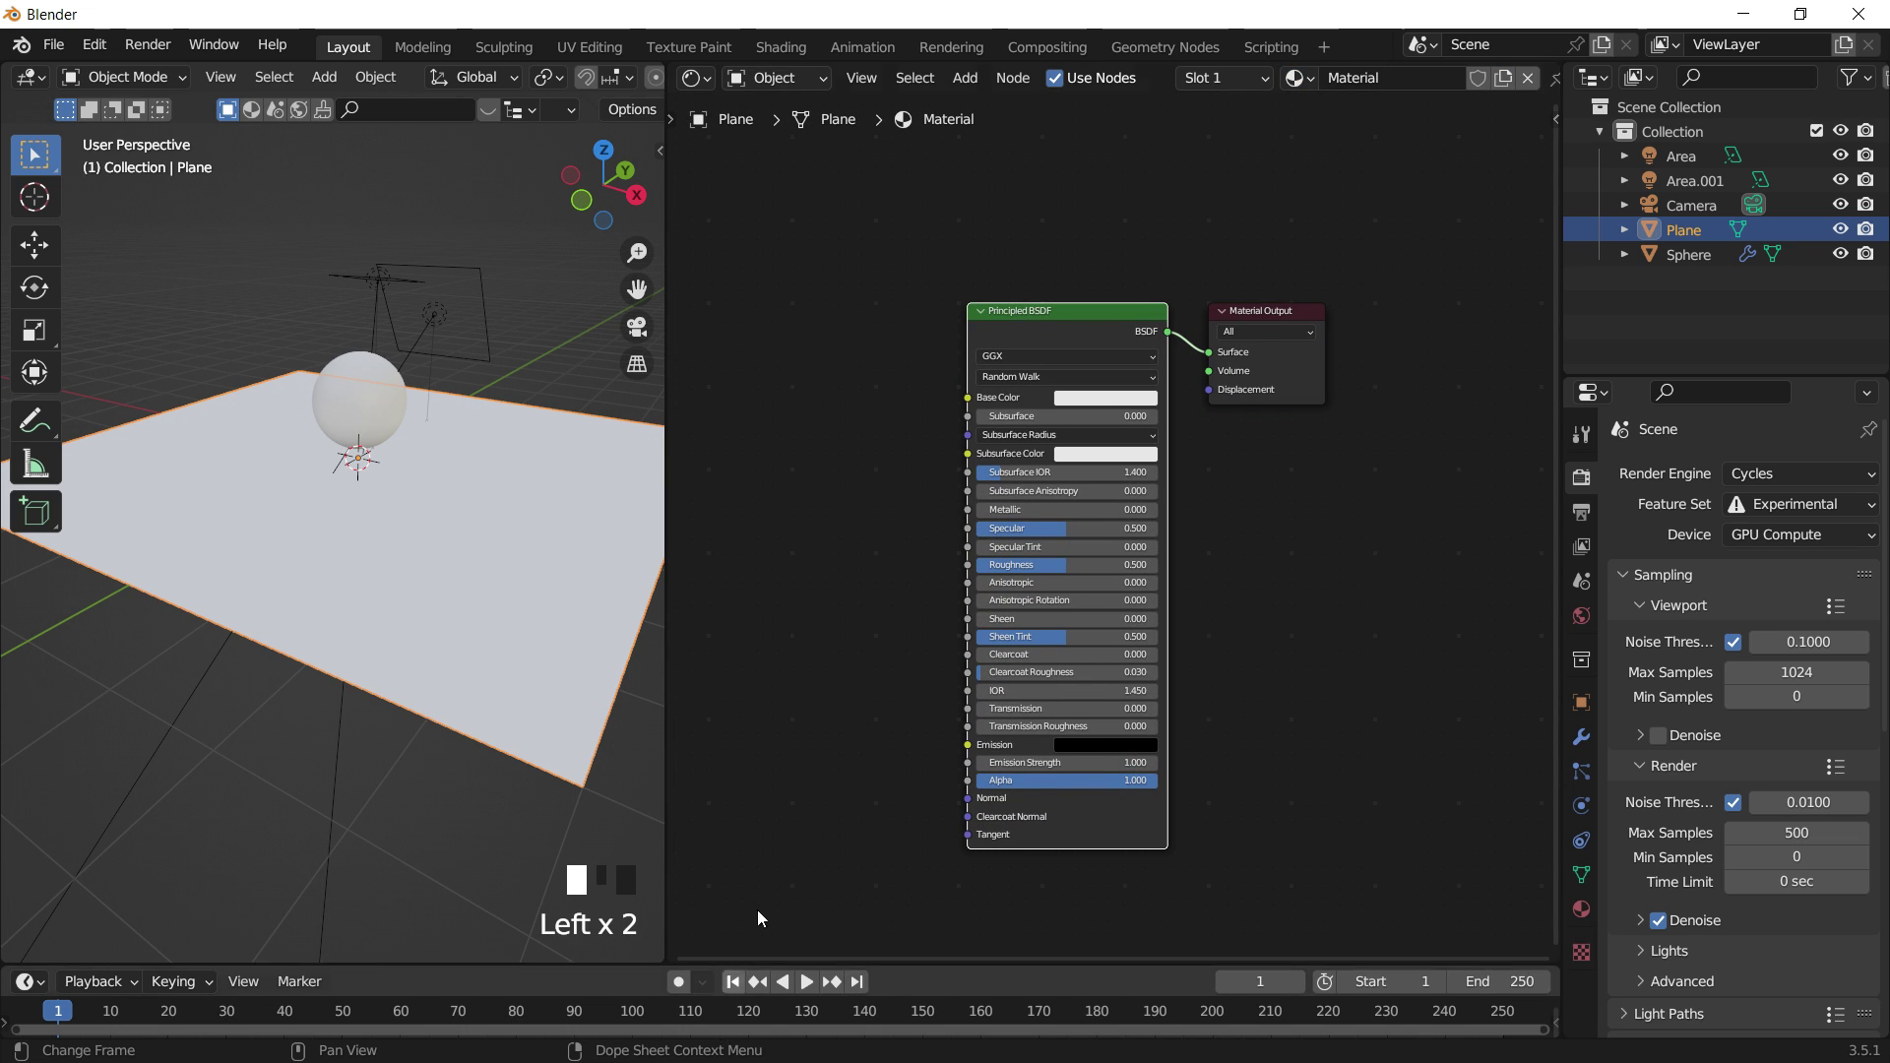
Add the ruta-escenica-que-conduce-montana photo from FONDOS PARA PRACTICAR as an image texture and connect its Color to the Principled BSDF's Base Color.
key(super)
click(632, 1040)
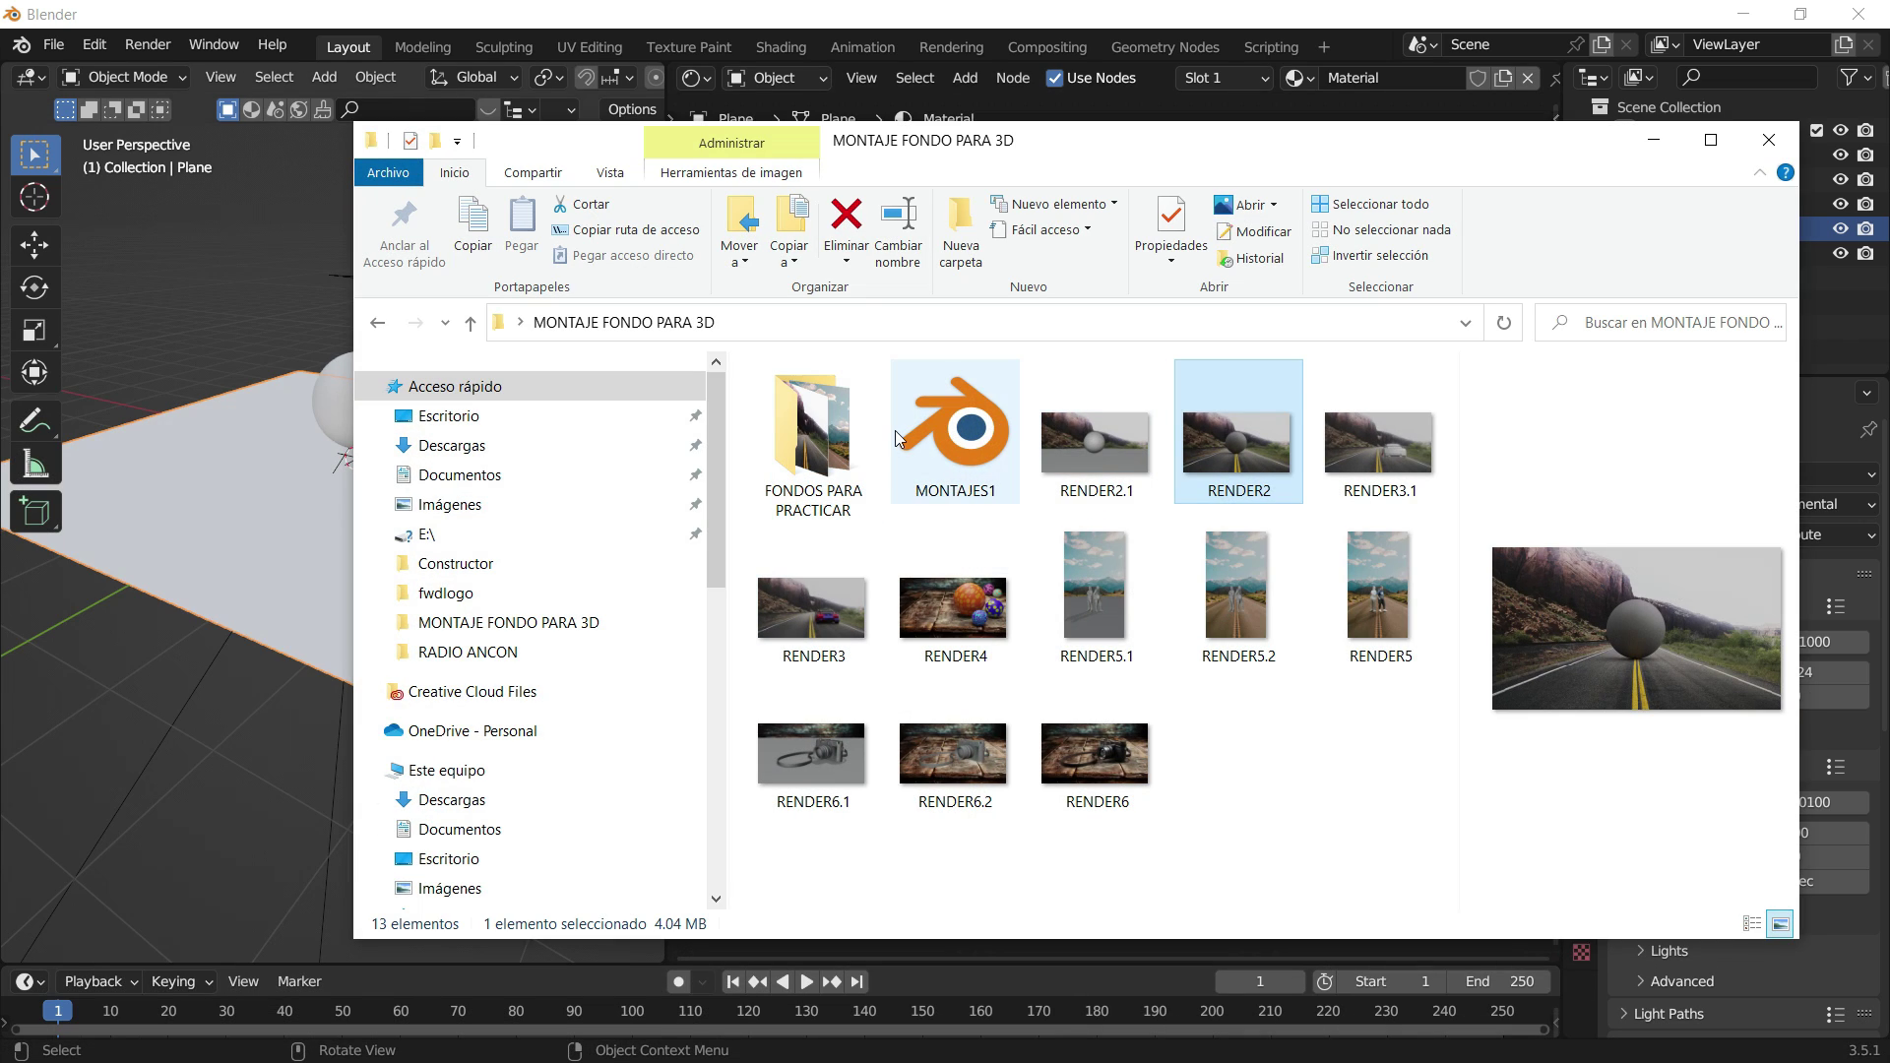
double_click(814, 418)
drag(1017, 140, 632, 641)
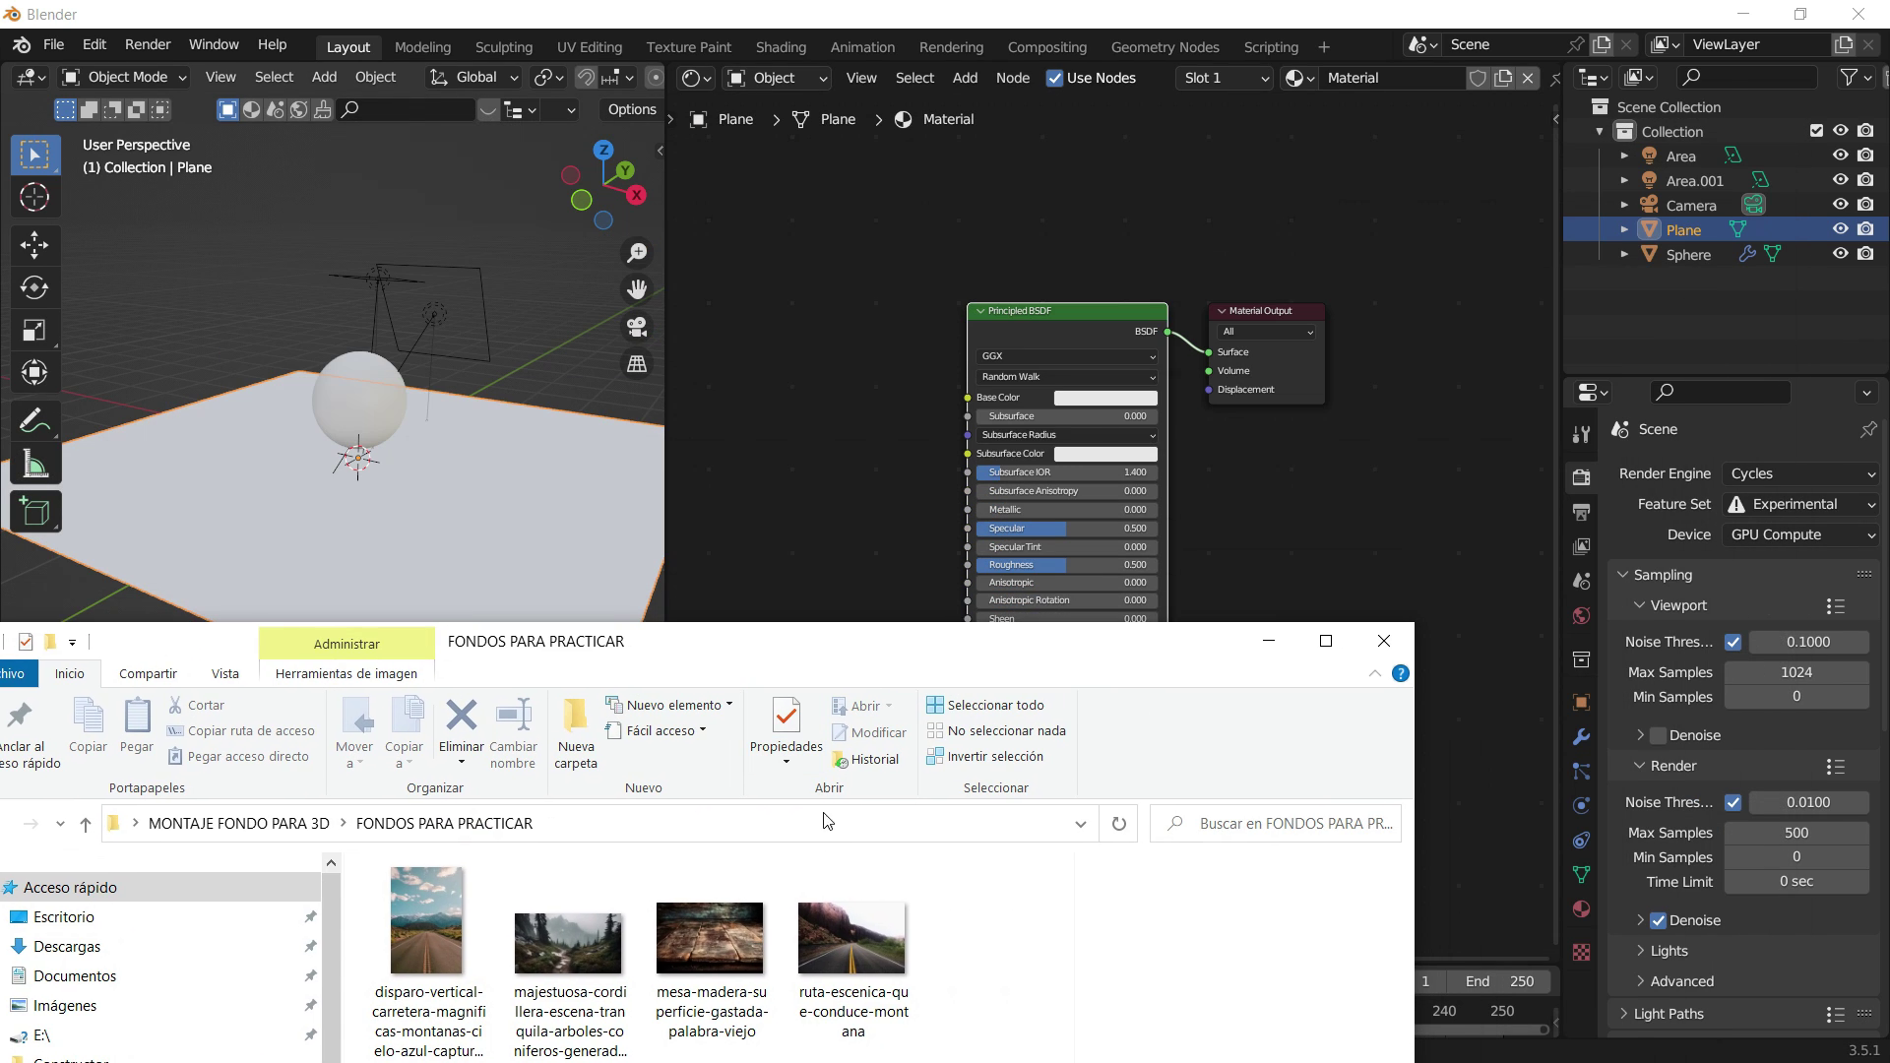
drag(852, 941, 734, 302)
drag(893, 320, 969, 398)
middle_drag(876, 364, 1112, 357)
click(1035, 305)
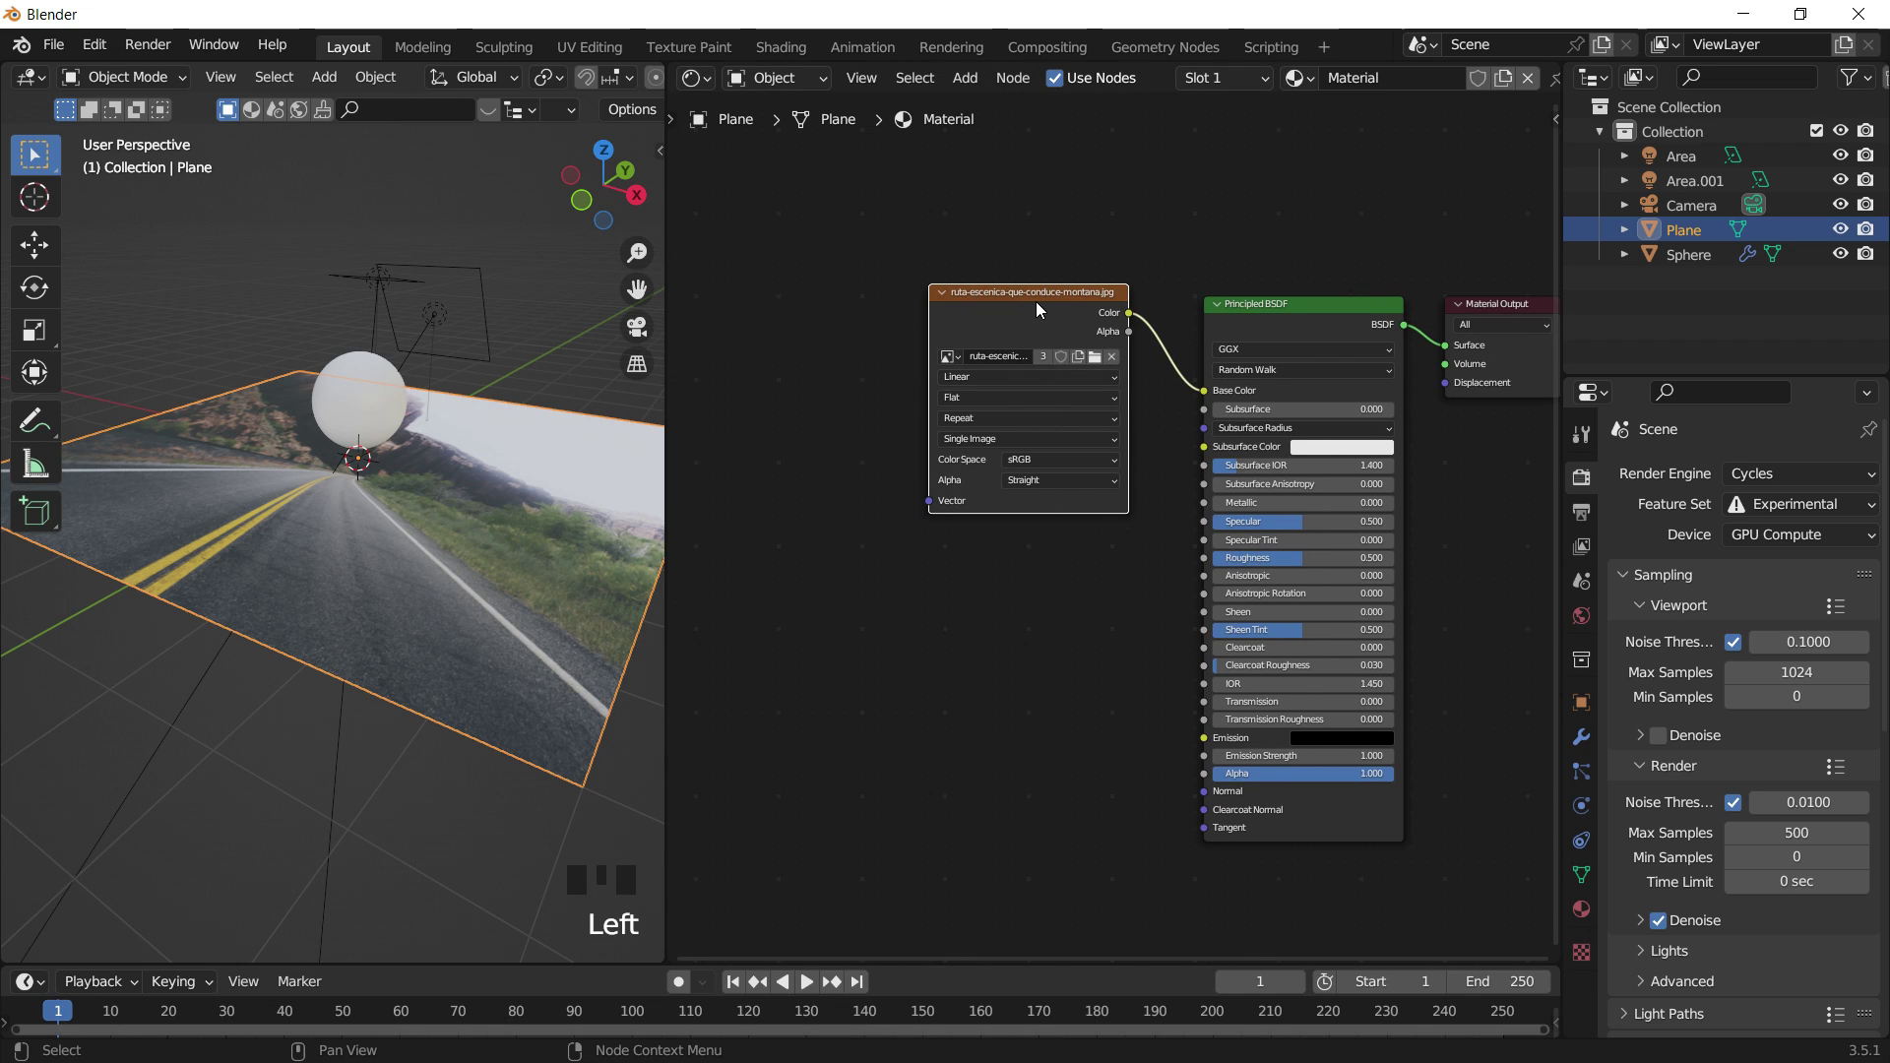
Add Texture Coordinate and Mapping nodes to the road photo's image texture and place them in front of it.
key(ctrl+t)
drag(942, 342, 925, 409)
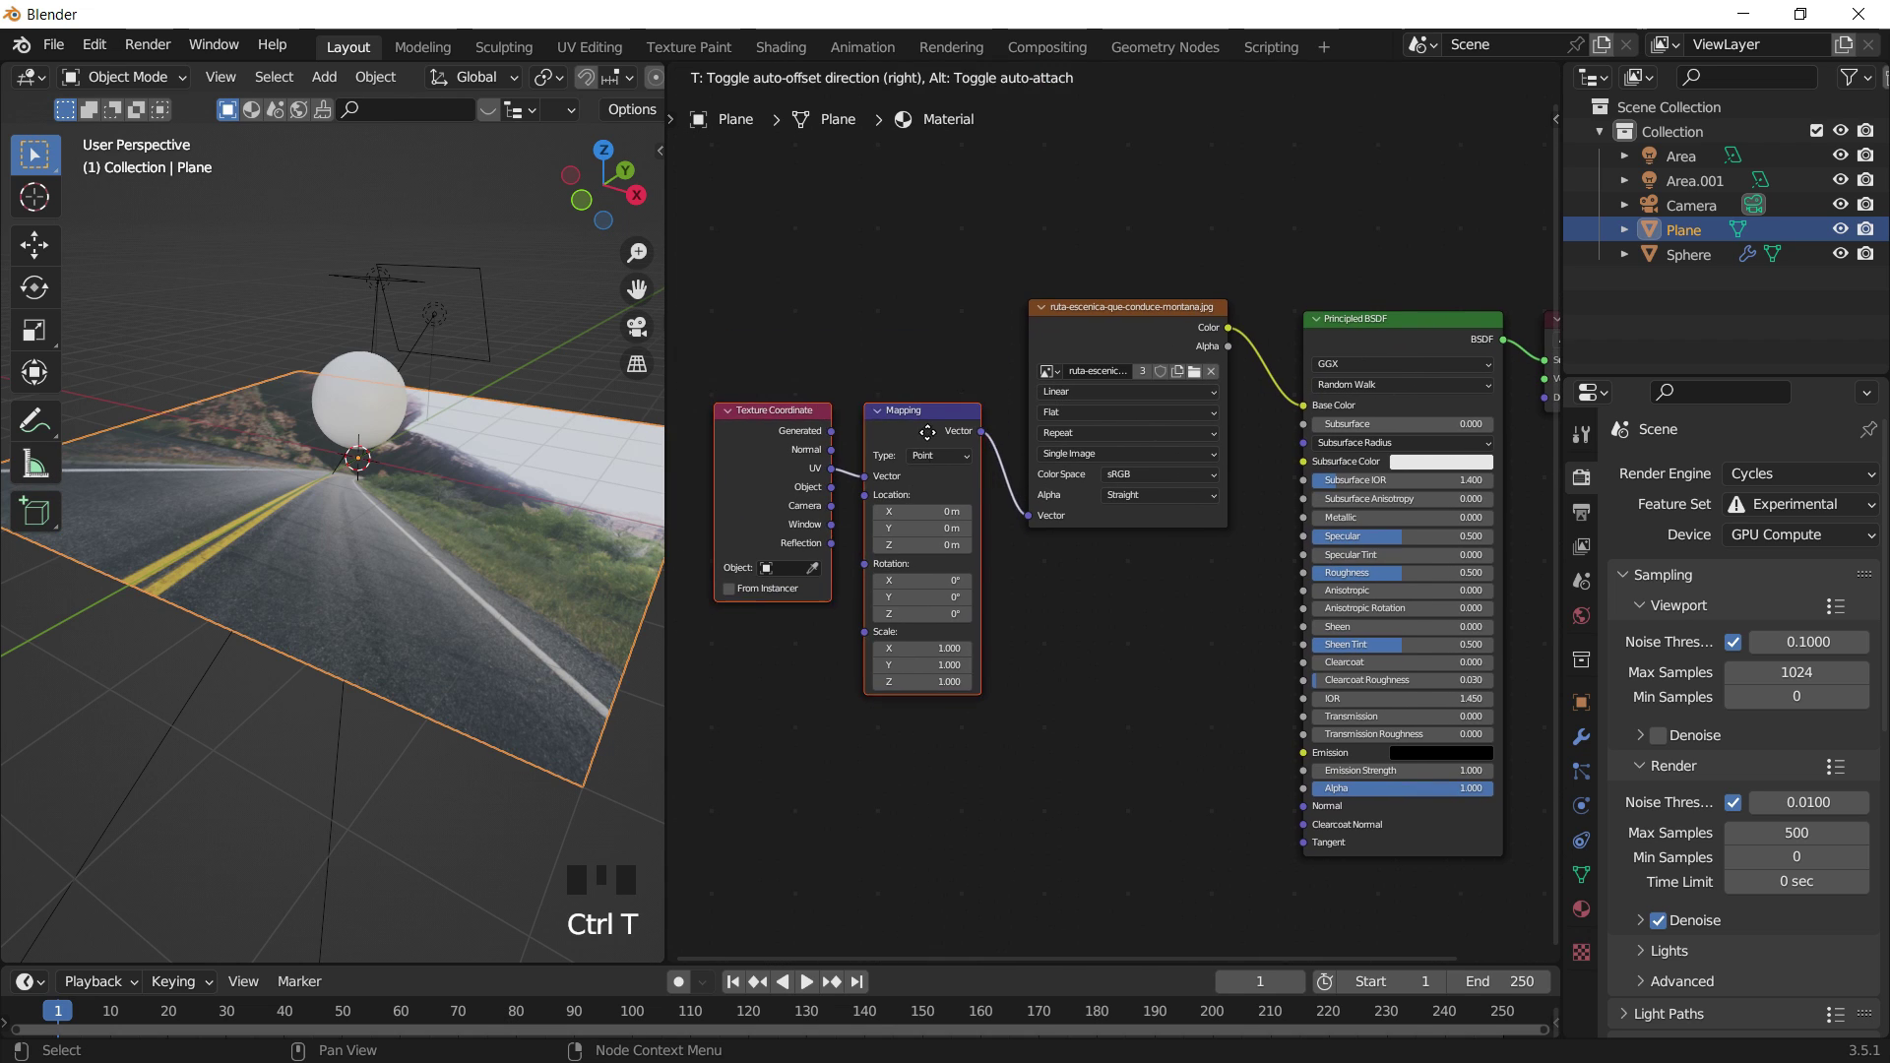
click(807, 650)
Rotate the textured plane 90 degrees about the global Z axis so the road points toward the camera.
middle_drag(418, 561, 470, 518)
scroll(478, 557, down, 2)
scroll(452, 554, down, 4)
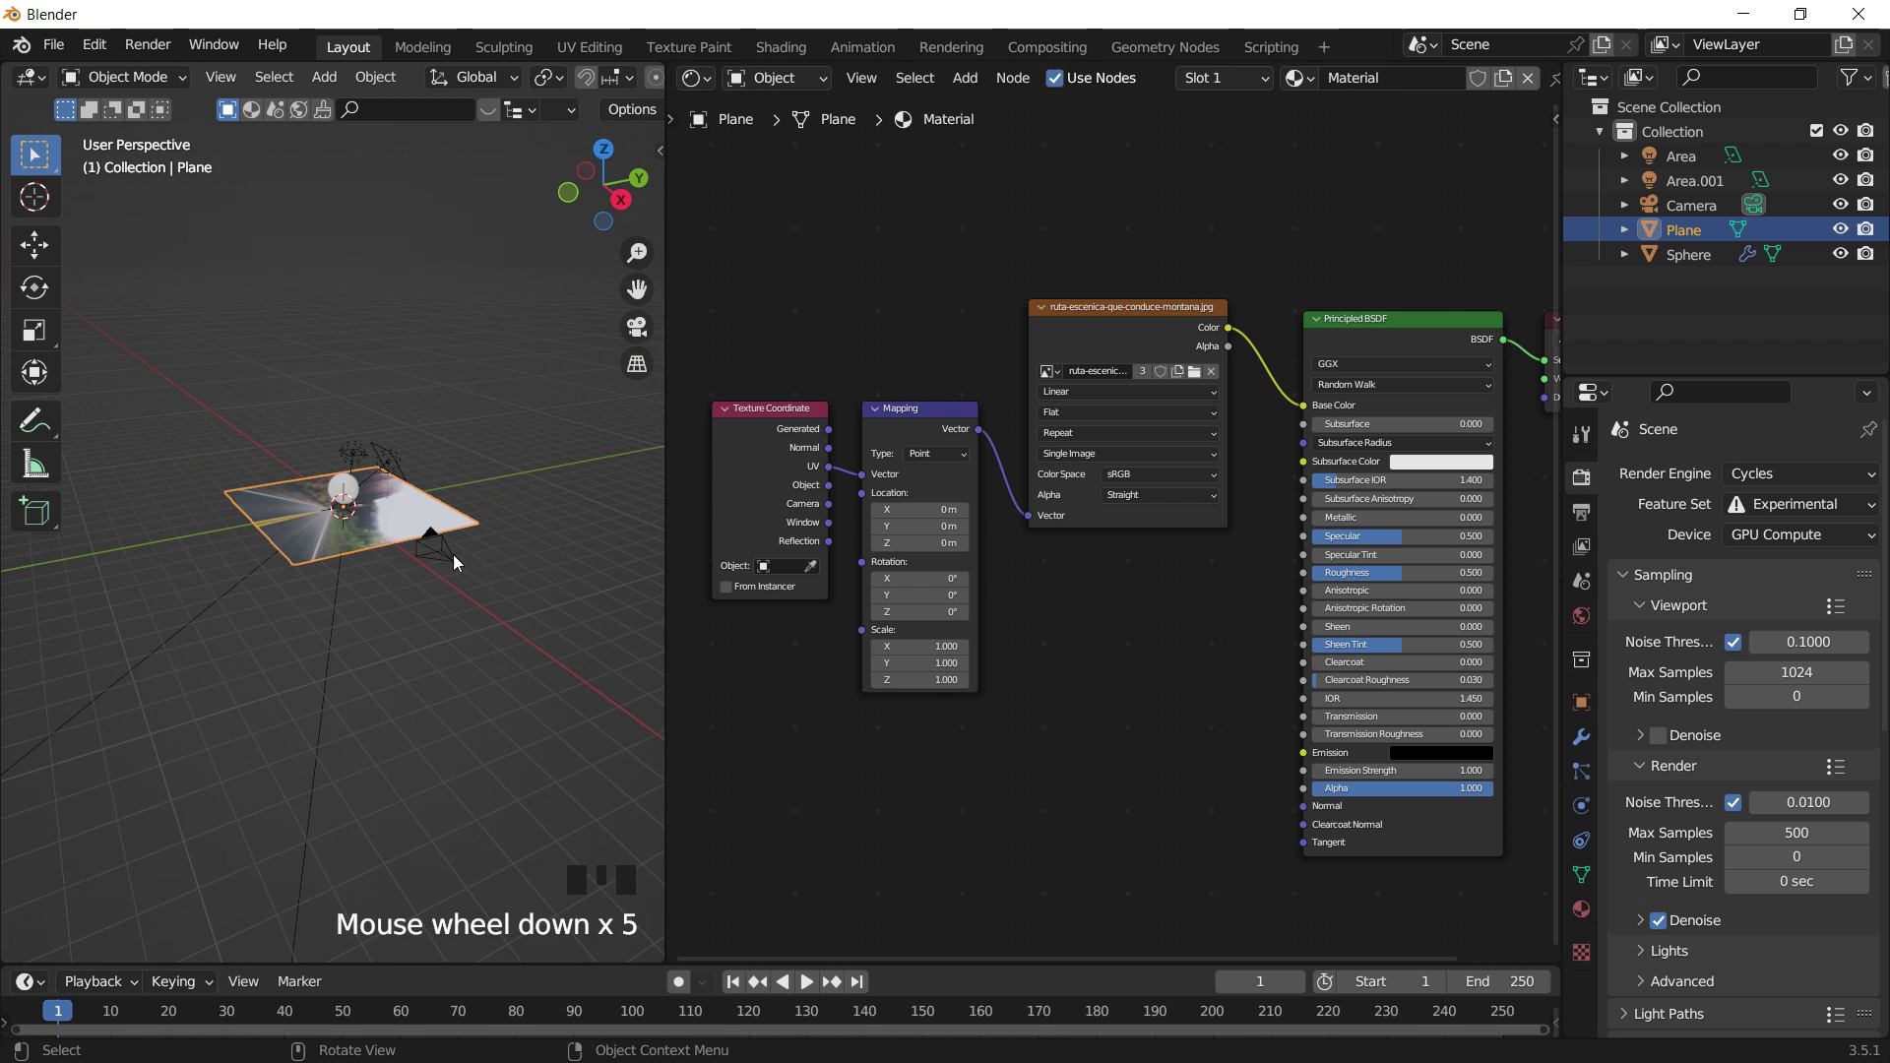
scroll(445, 546, up, 4)
middle_drag(445, 545, 618, 606)
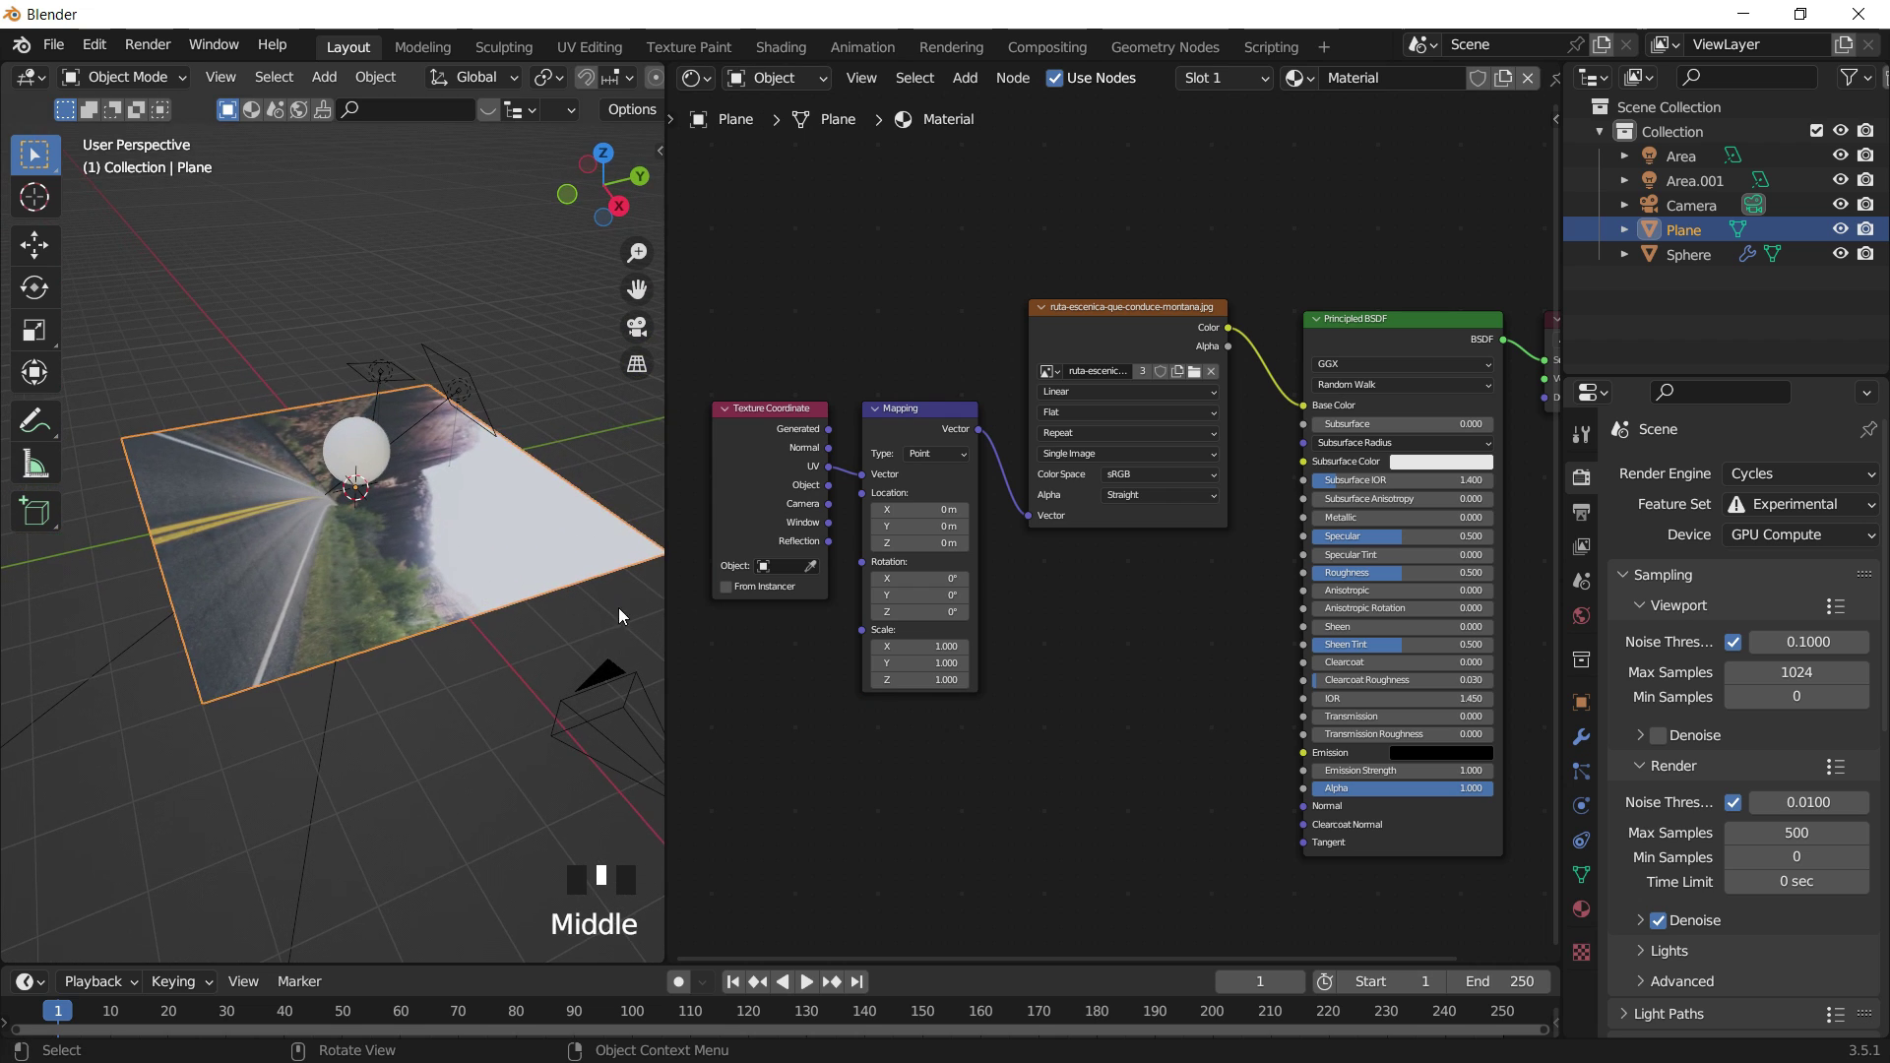
click(606, 658)
click(469, 669)
click(388, 499)
scroll(1010, 622, up, 2)
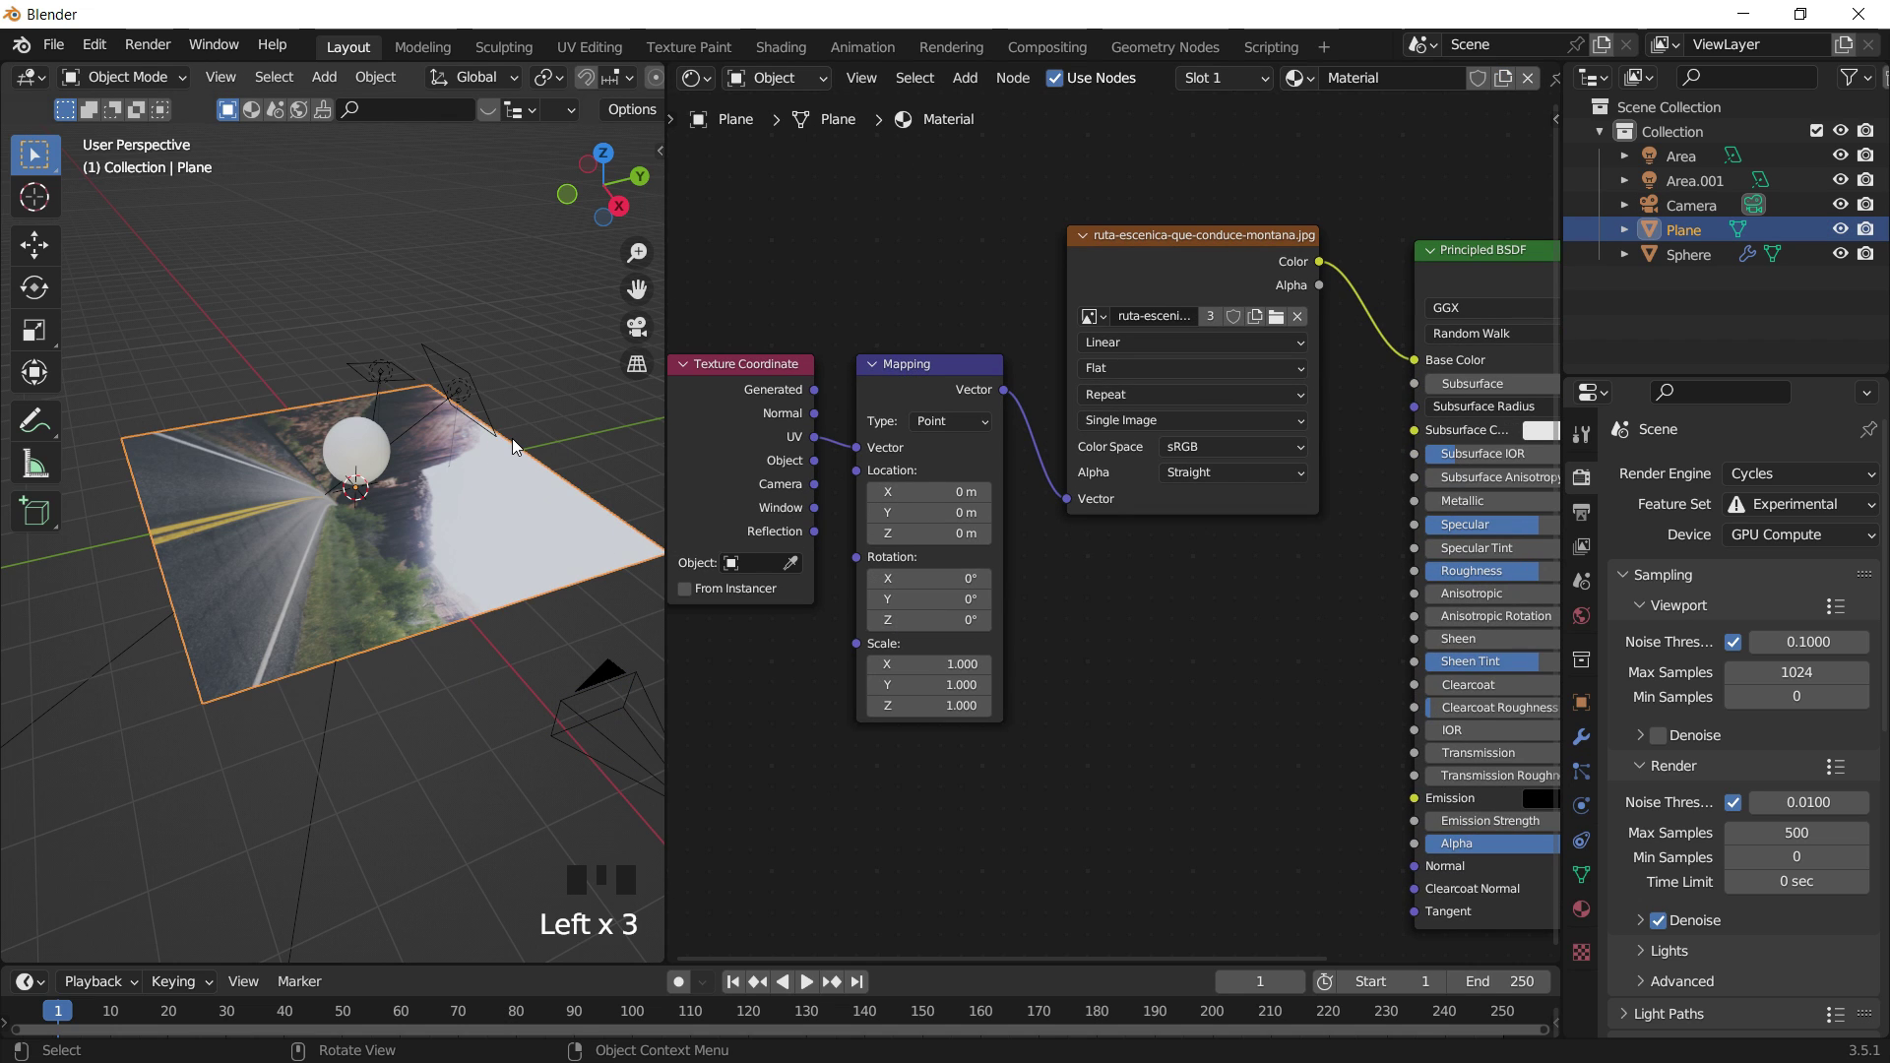
key(r)
text(z)
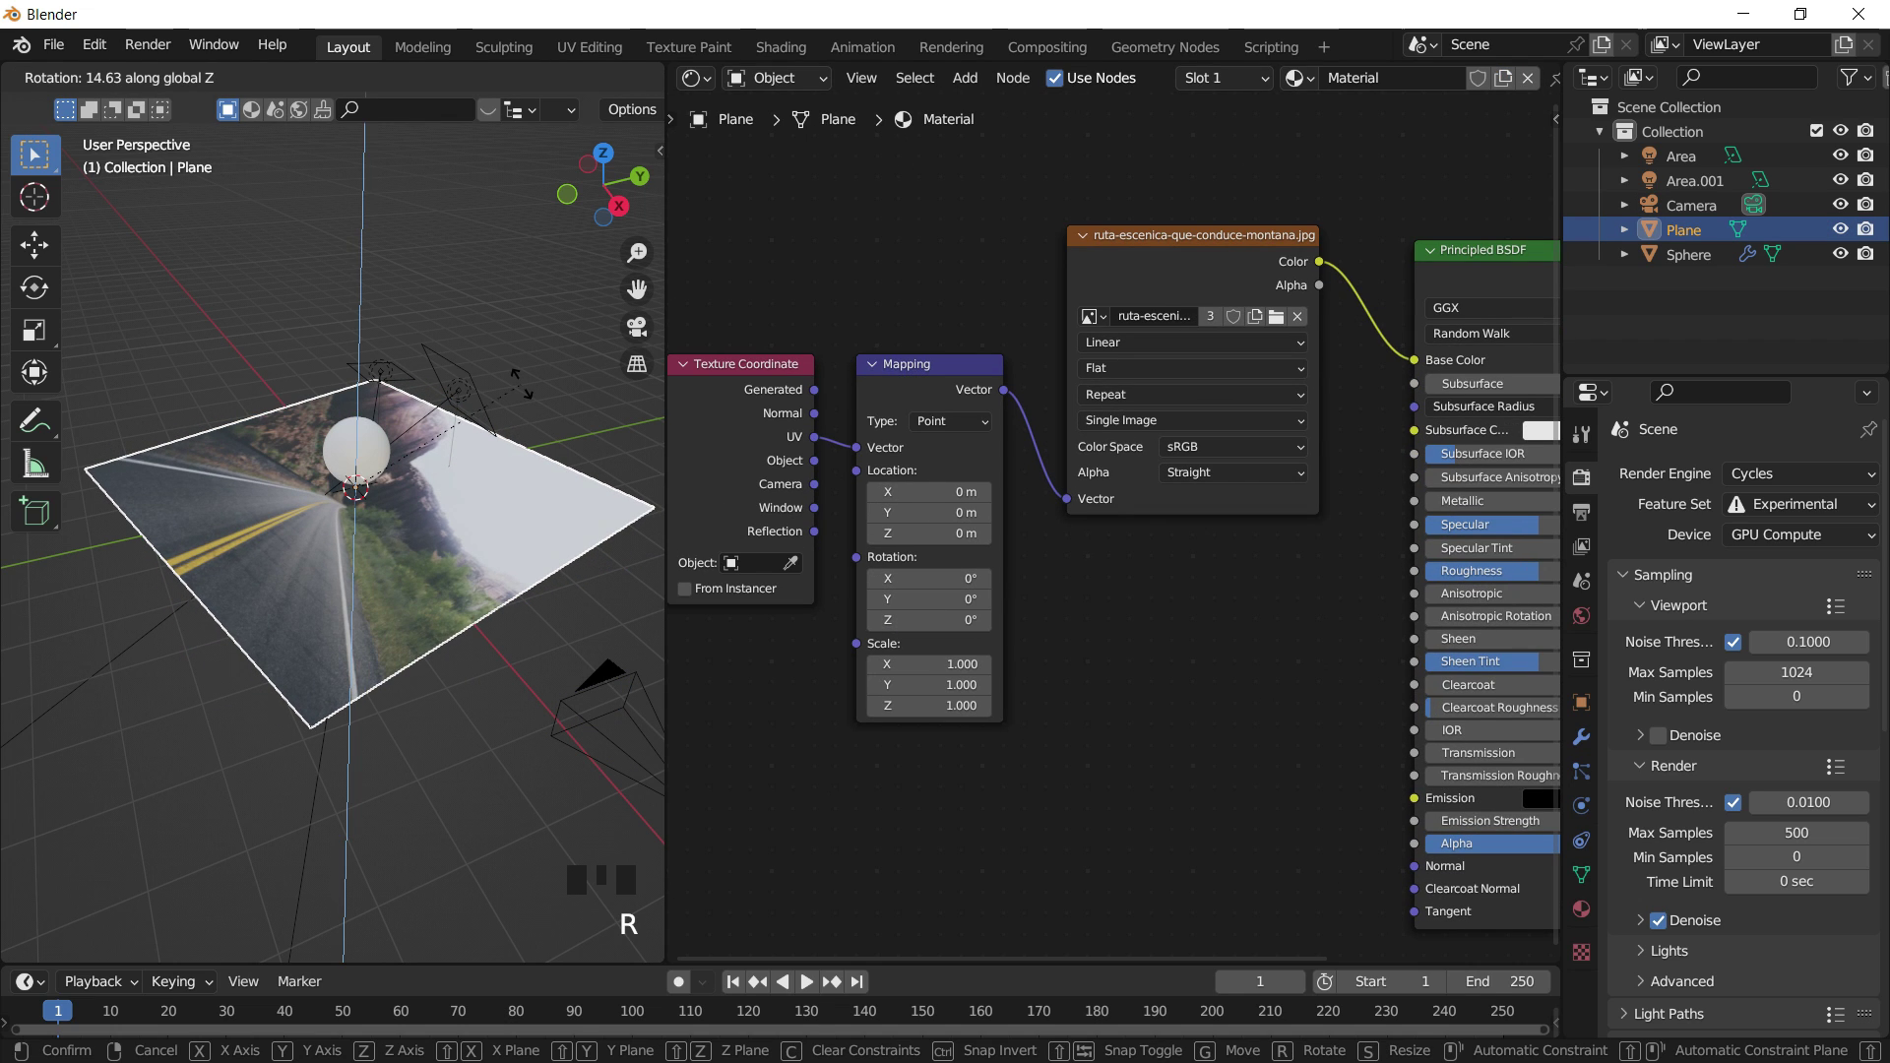
text(90)
key(Return)
middle_drag(1019, 556, 1058, 551)
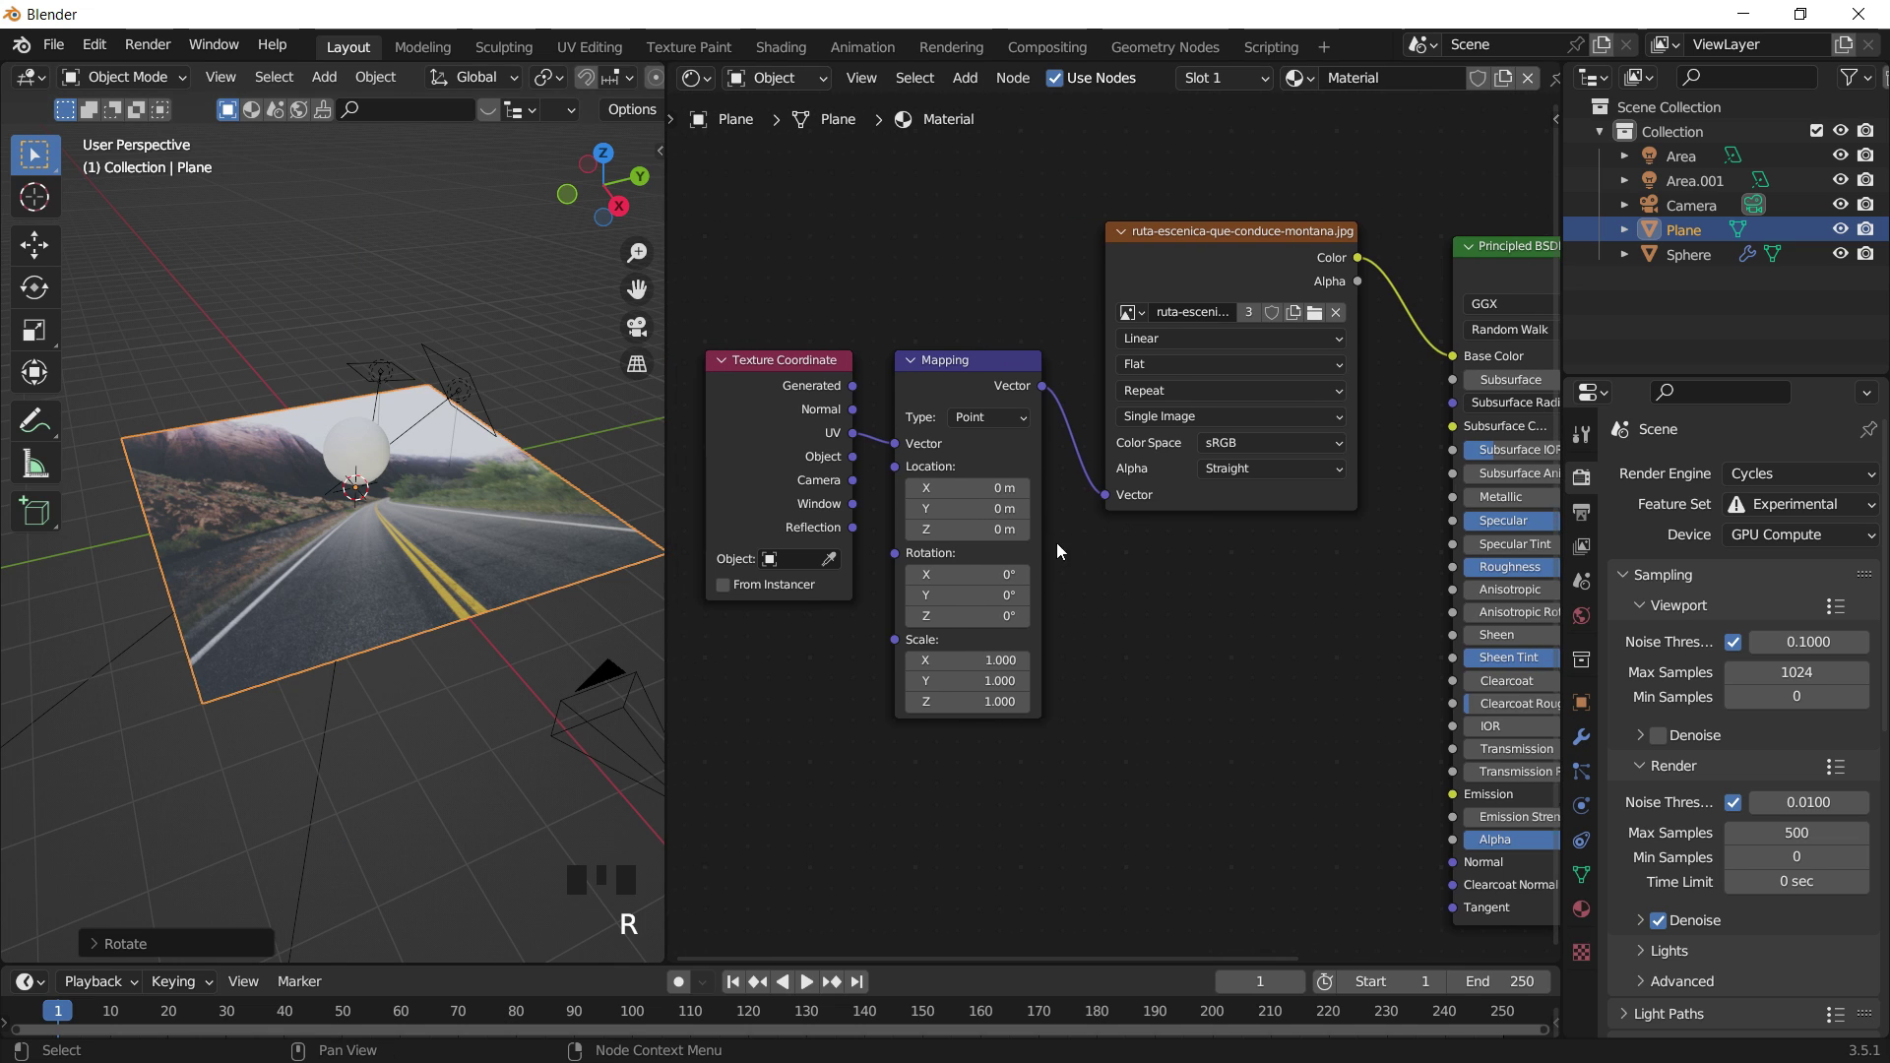
Set the Y scale of the plane texture's Mapping node to 0.200, keeping the X scale at 1.000.
scroll(1059, 551, up, 2)
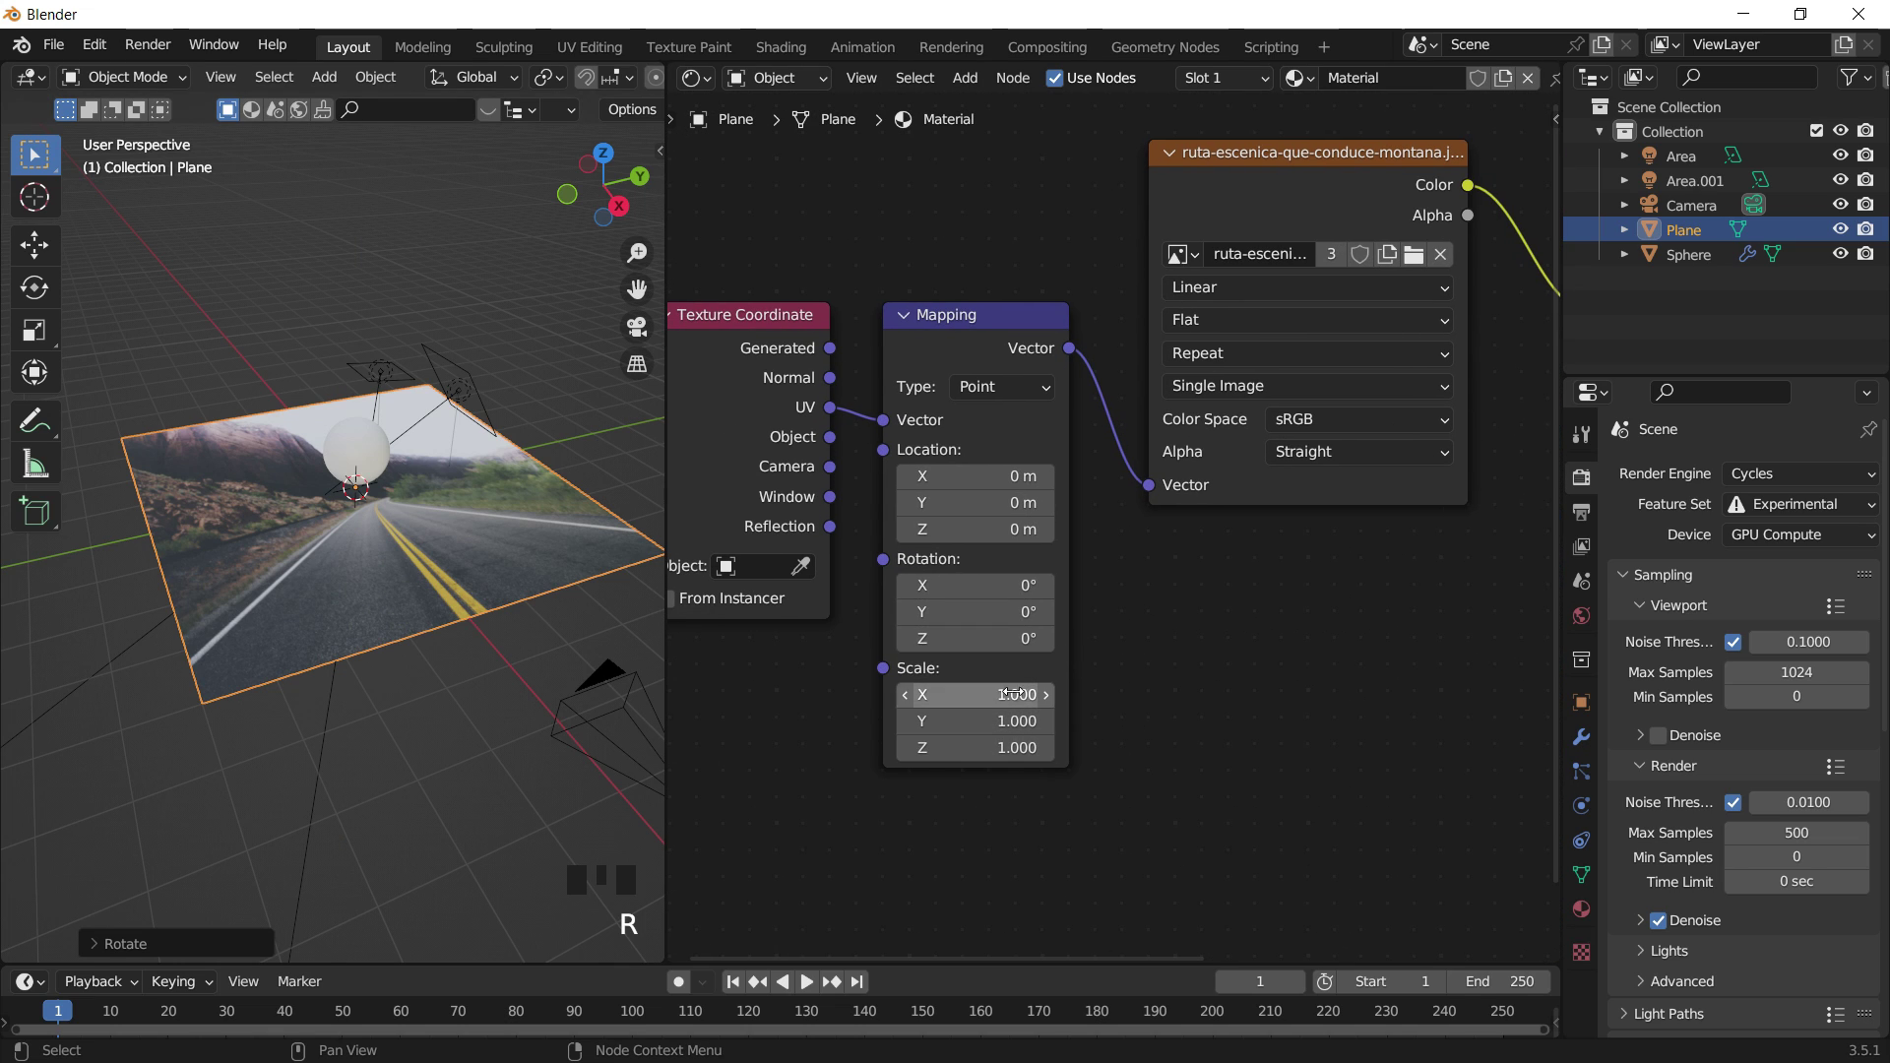
drag(1012, 694, 977, 722)
key(ctrl+z)
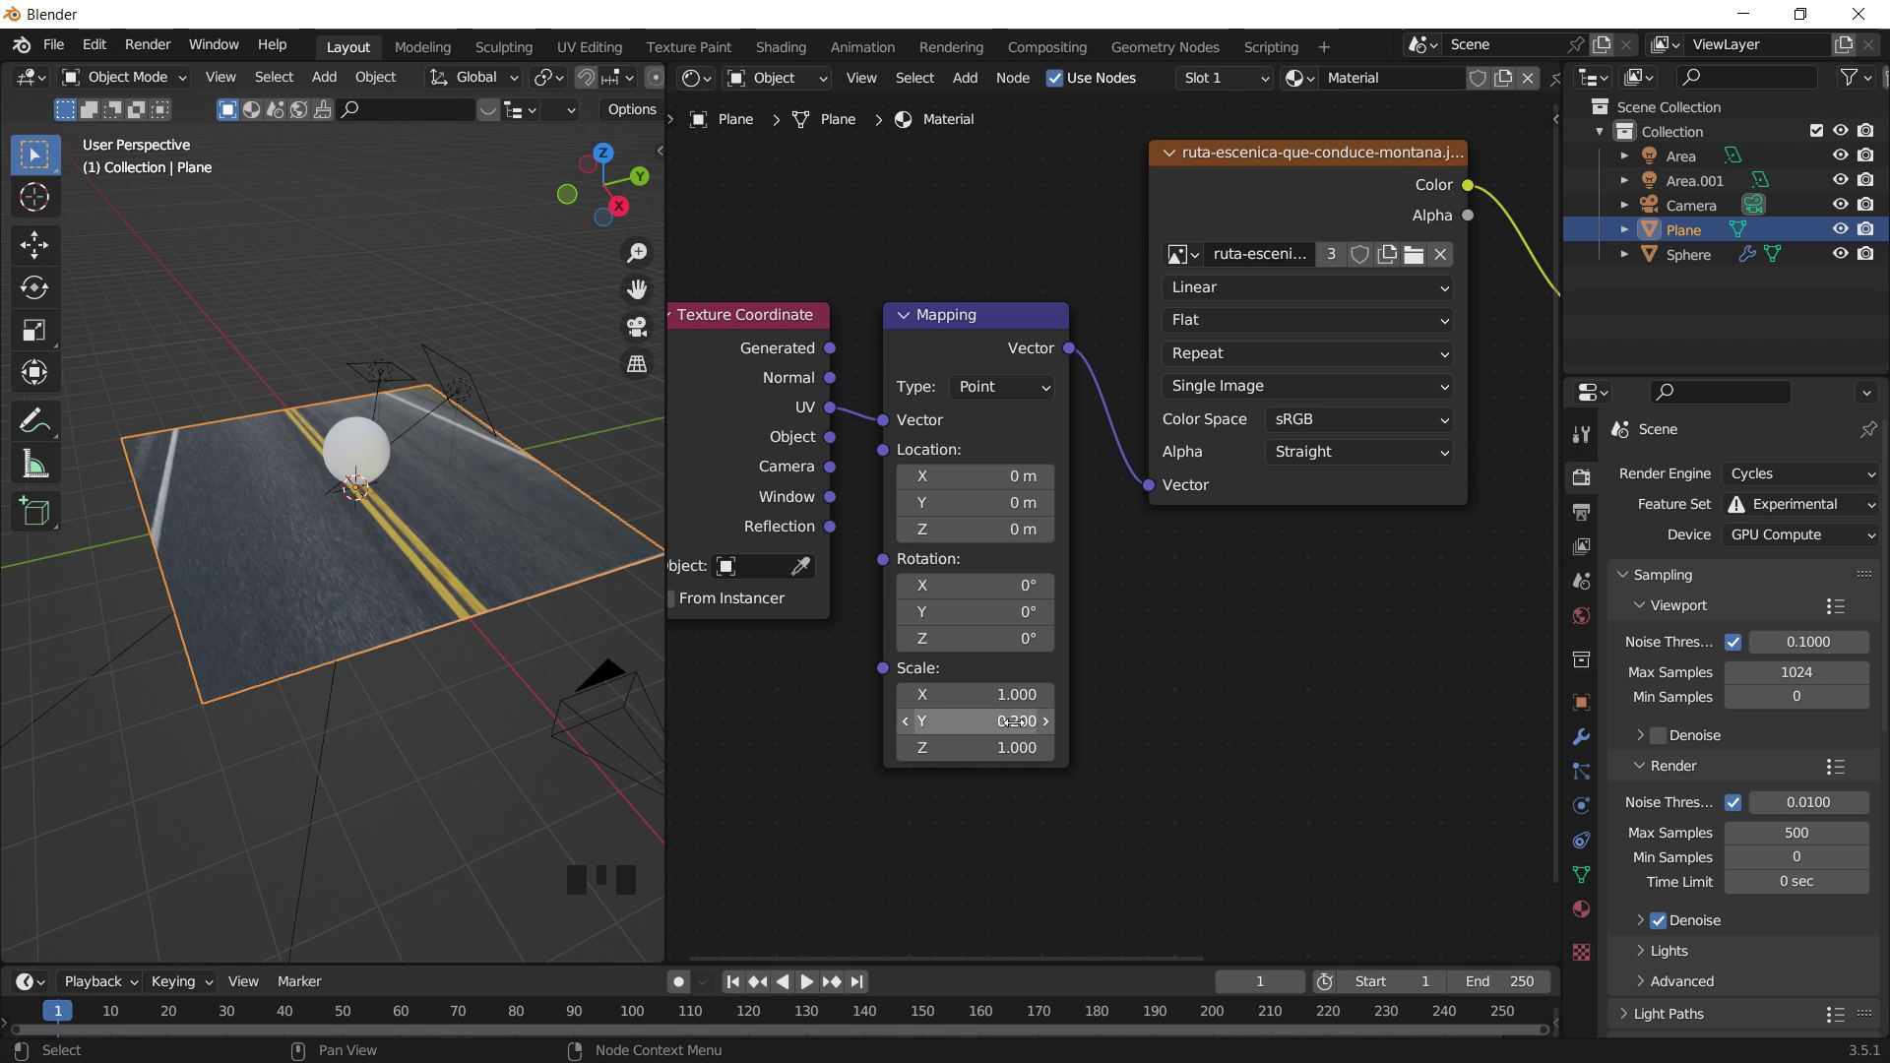
Look through the scene camera with Rendered shading and widen the 3D viewport.
click(491, 264)
middle_drag(434, 506, 577, 358)
click(636, 329)
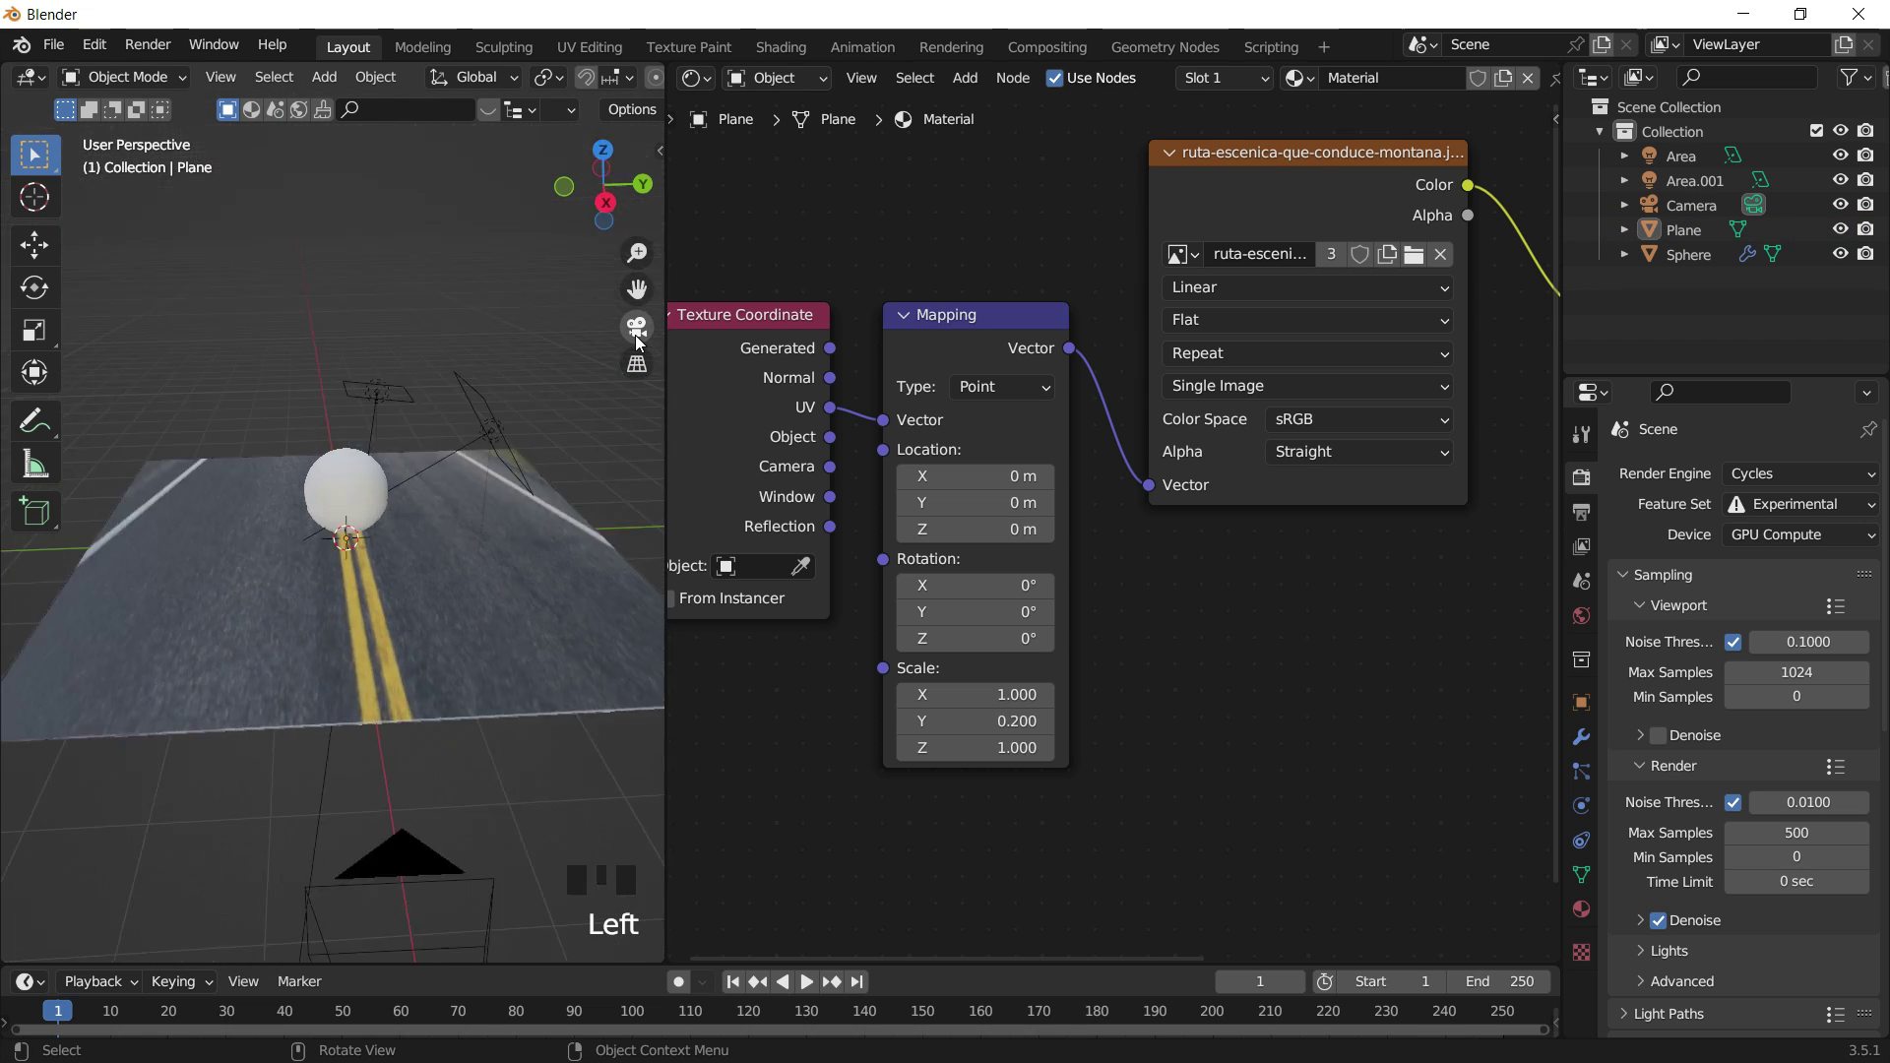
click(449, 603)
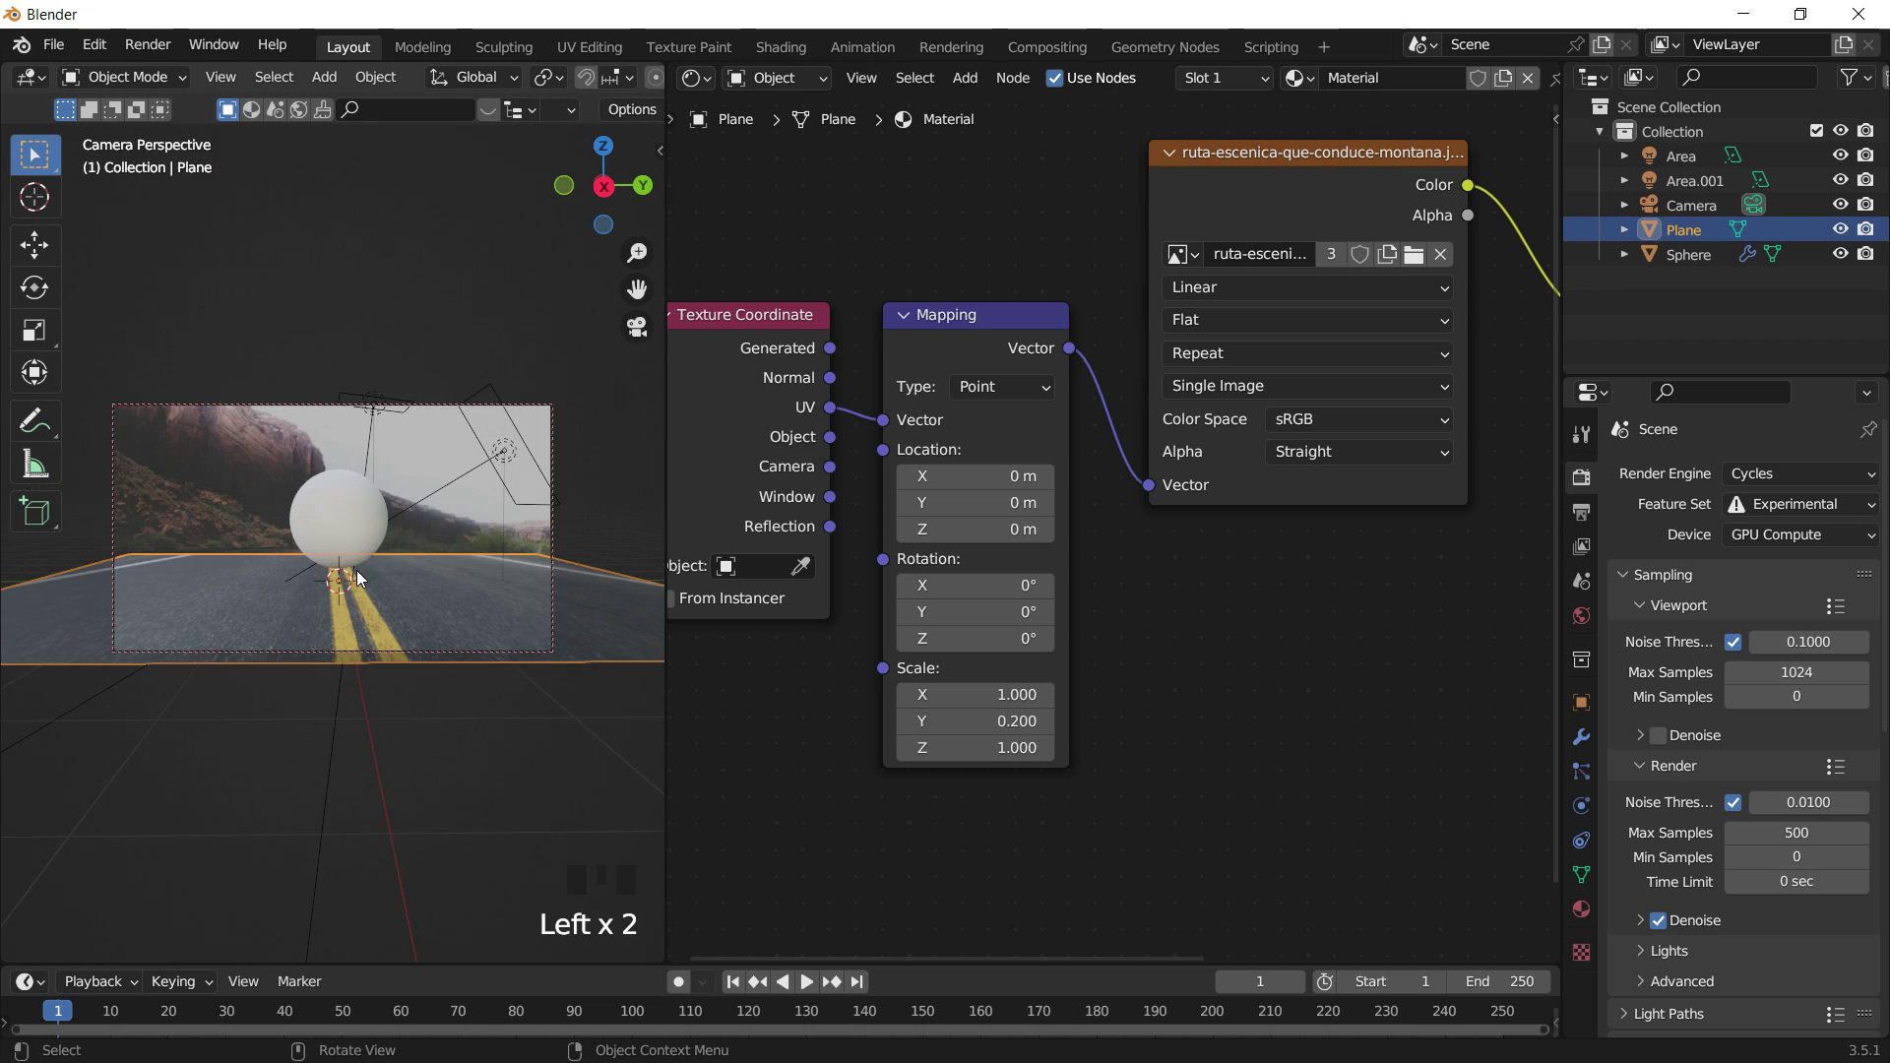
key(z)
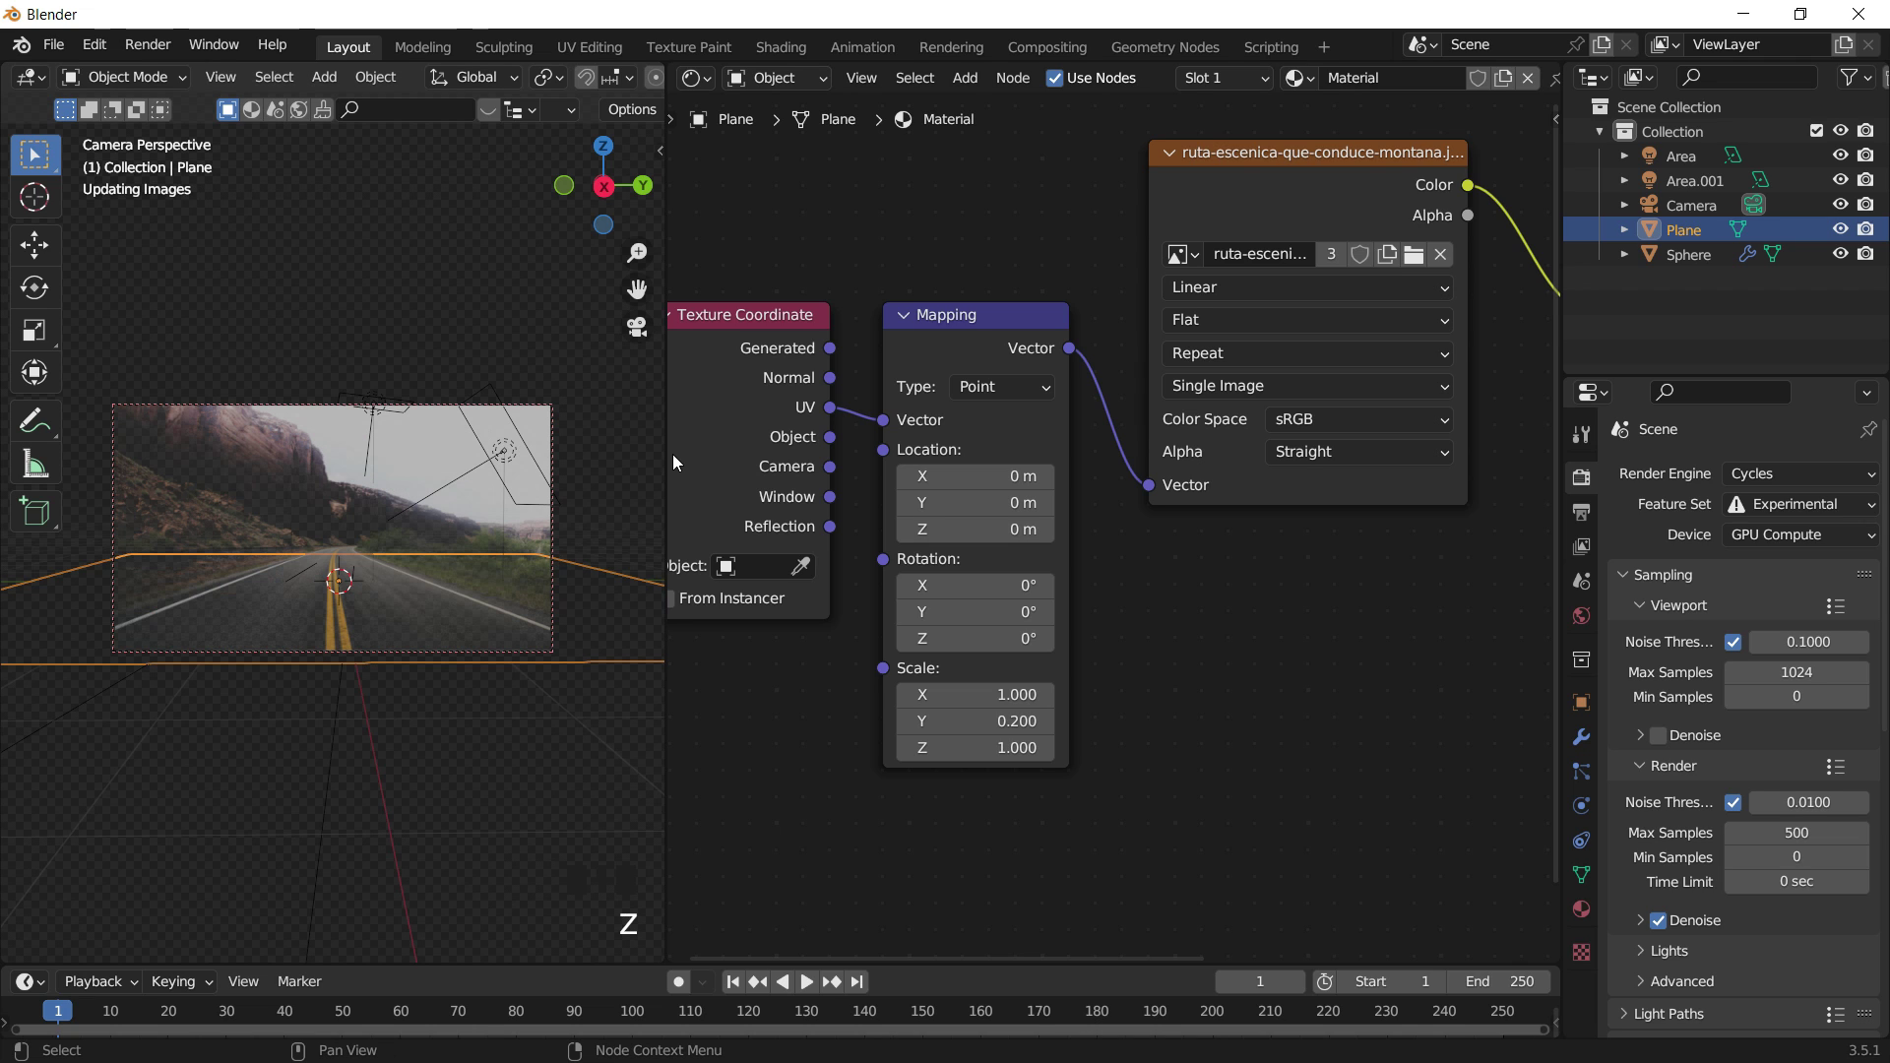
drag(667, 450, 1117, 453)
Create a new material for the sphere and frame its nodes in the Shader Editor.
click(600, 516)
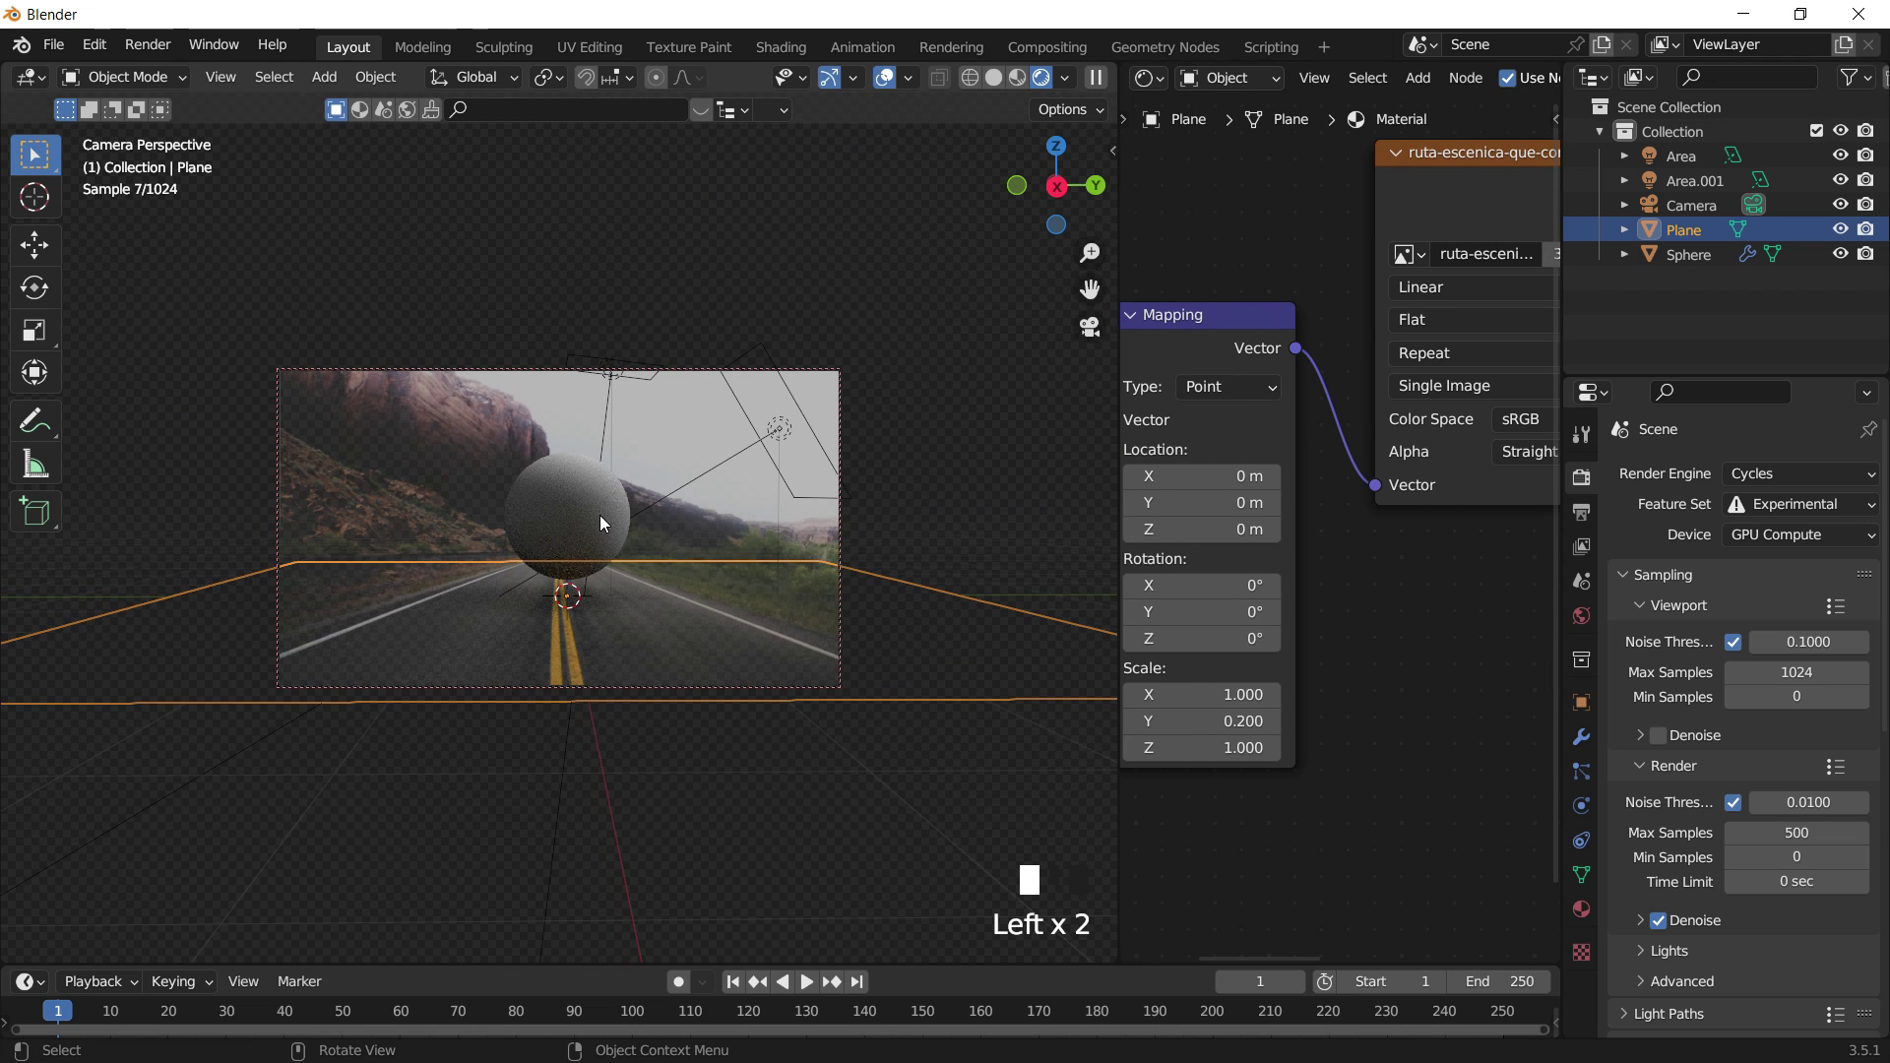
middle_drag(1466, 80, 1206, 81)
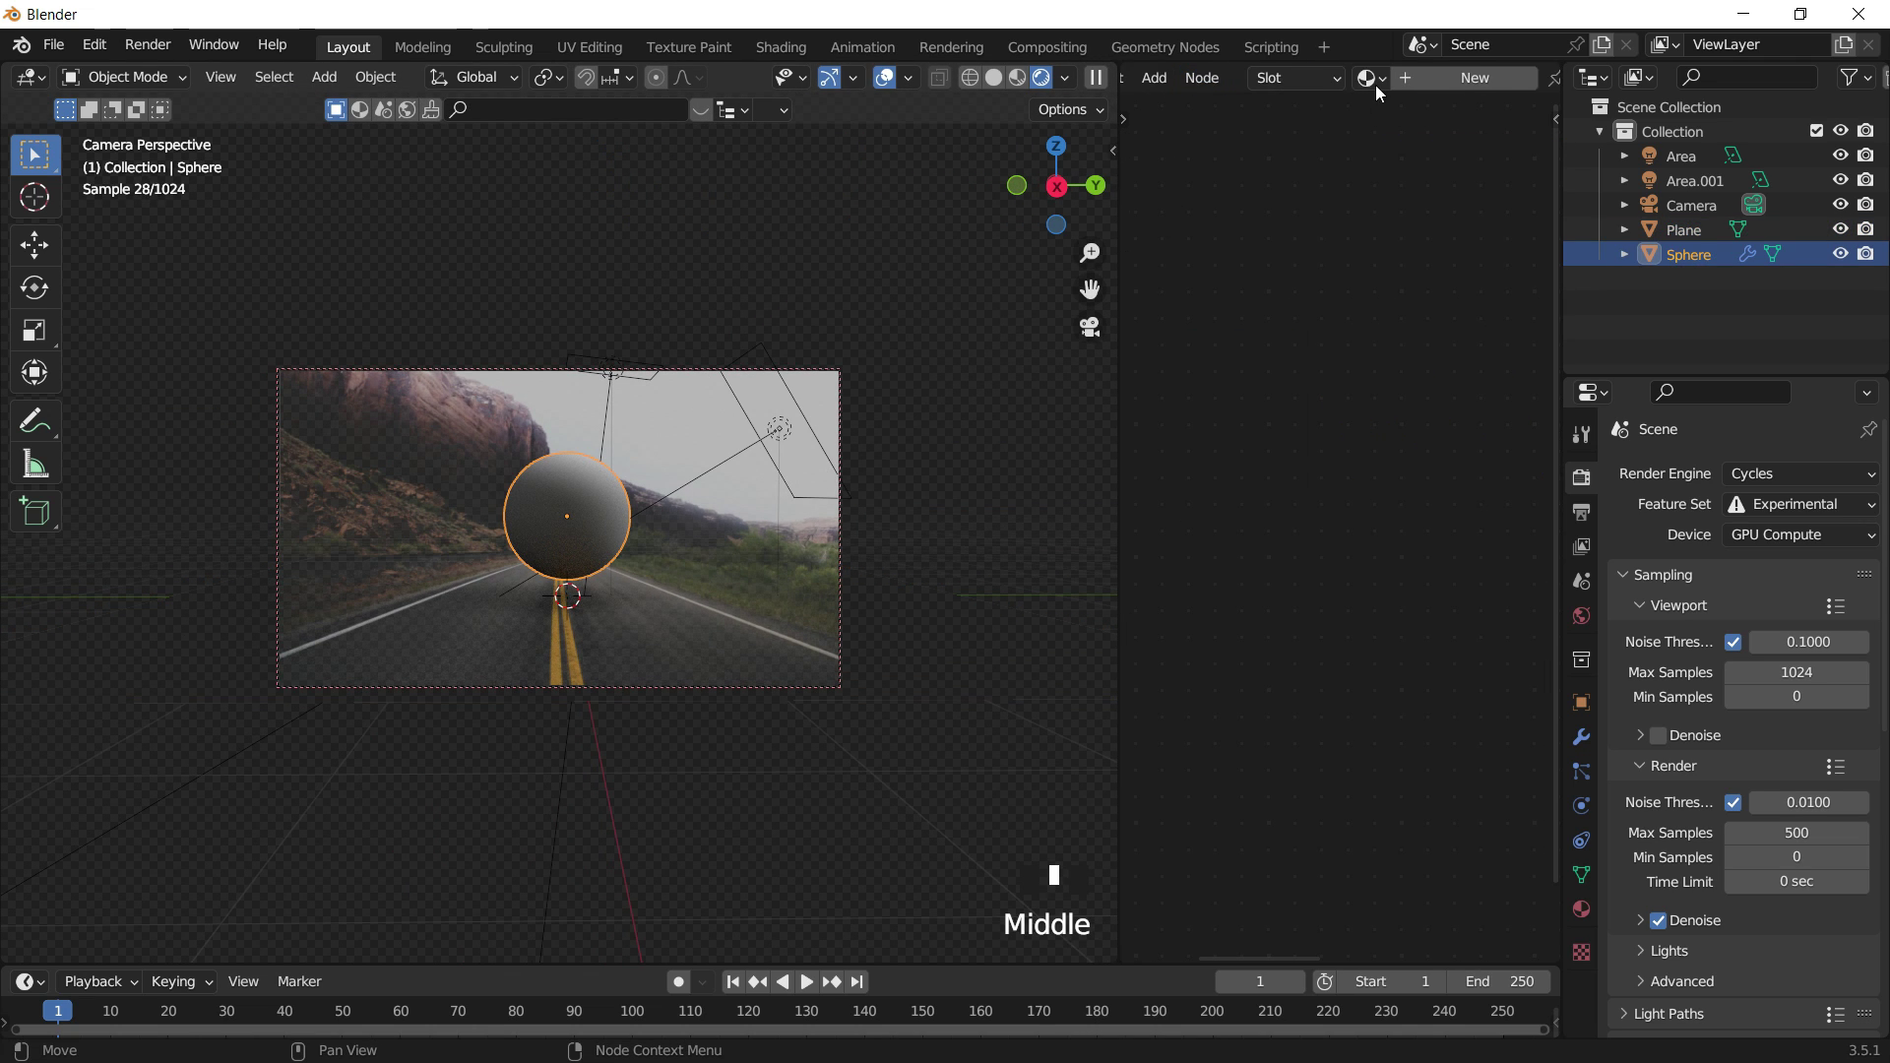
click(1435, 79)
click(1434, 80)
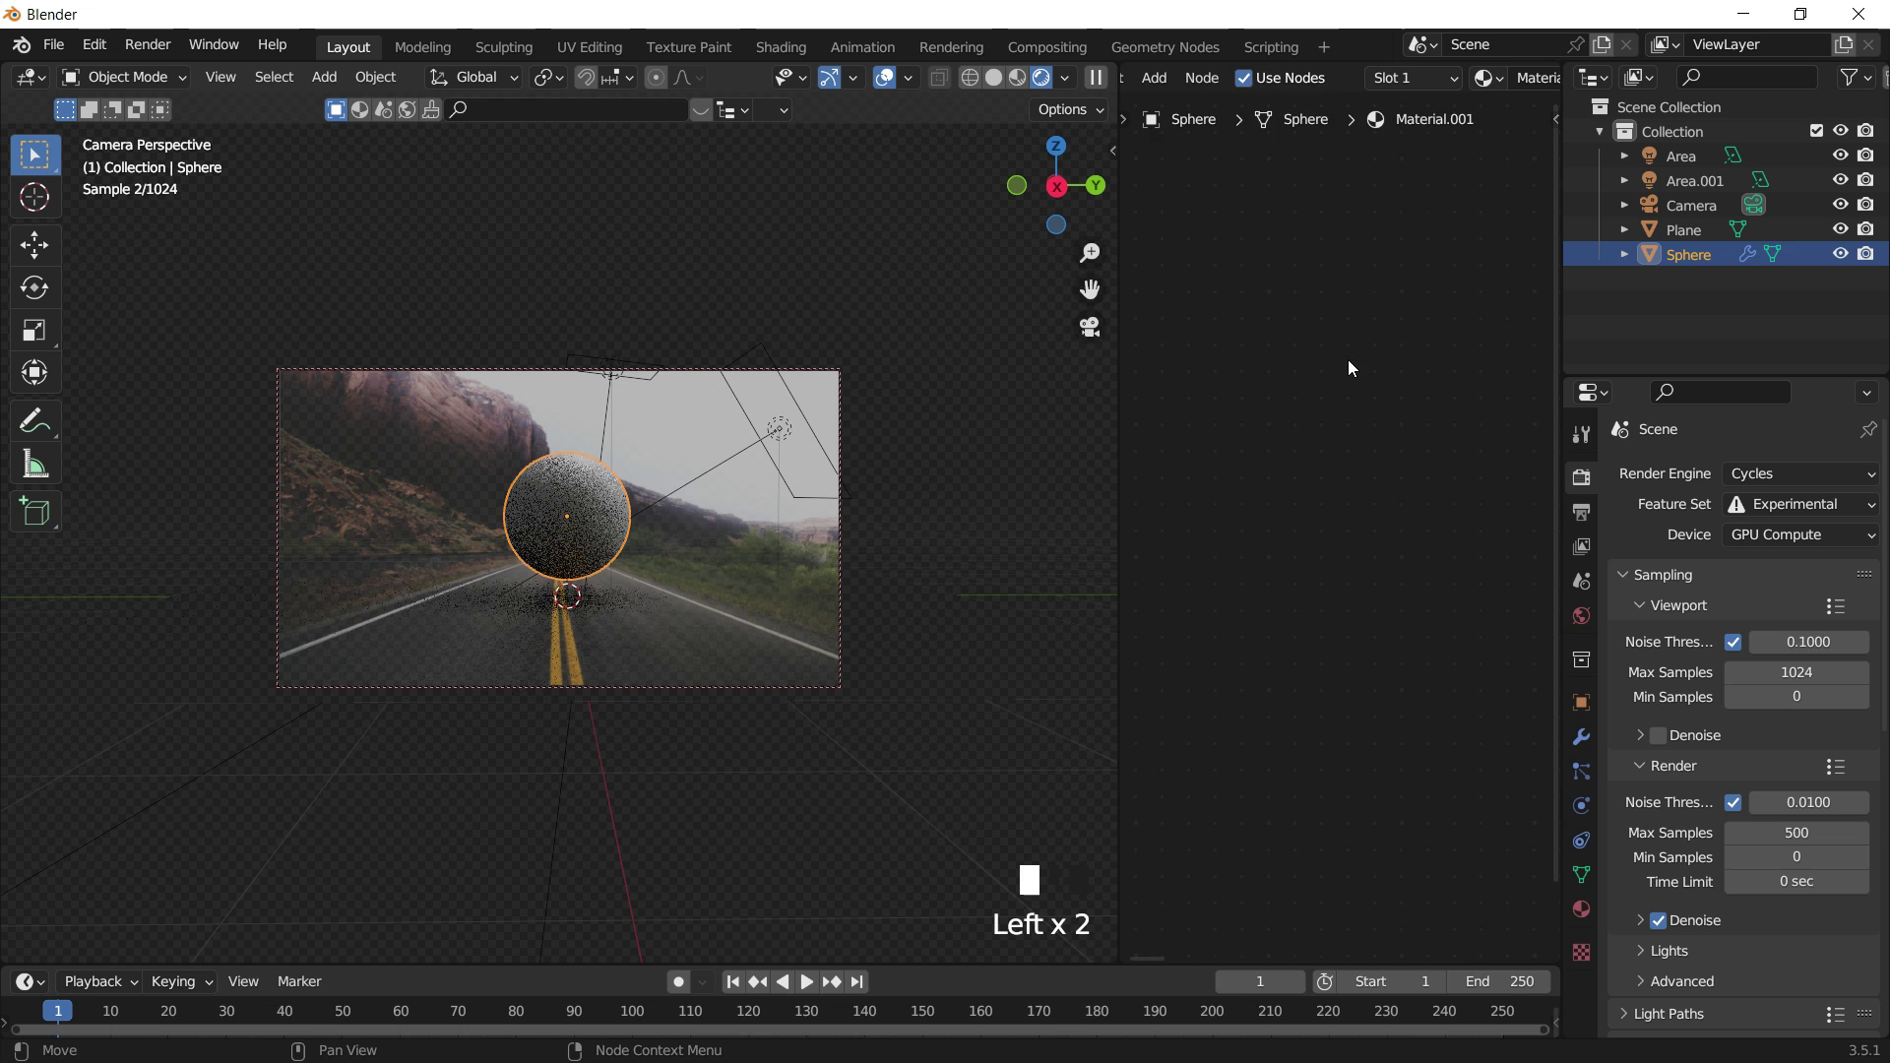
middle_drag(1154, 81, 1292, 63)
click(1198, 84)
click(1198, 84)
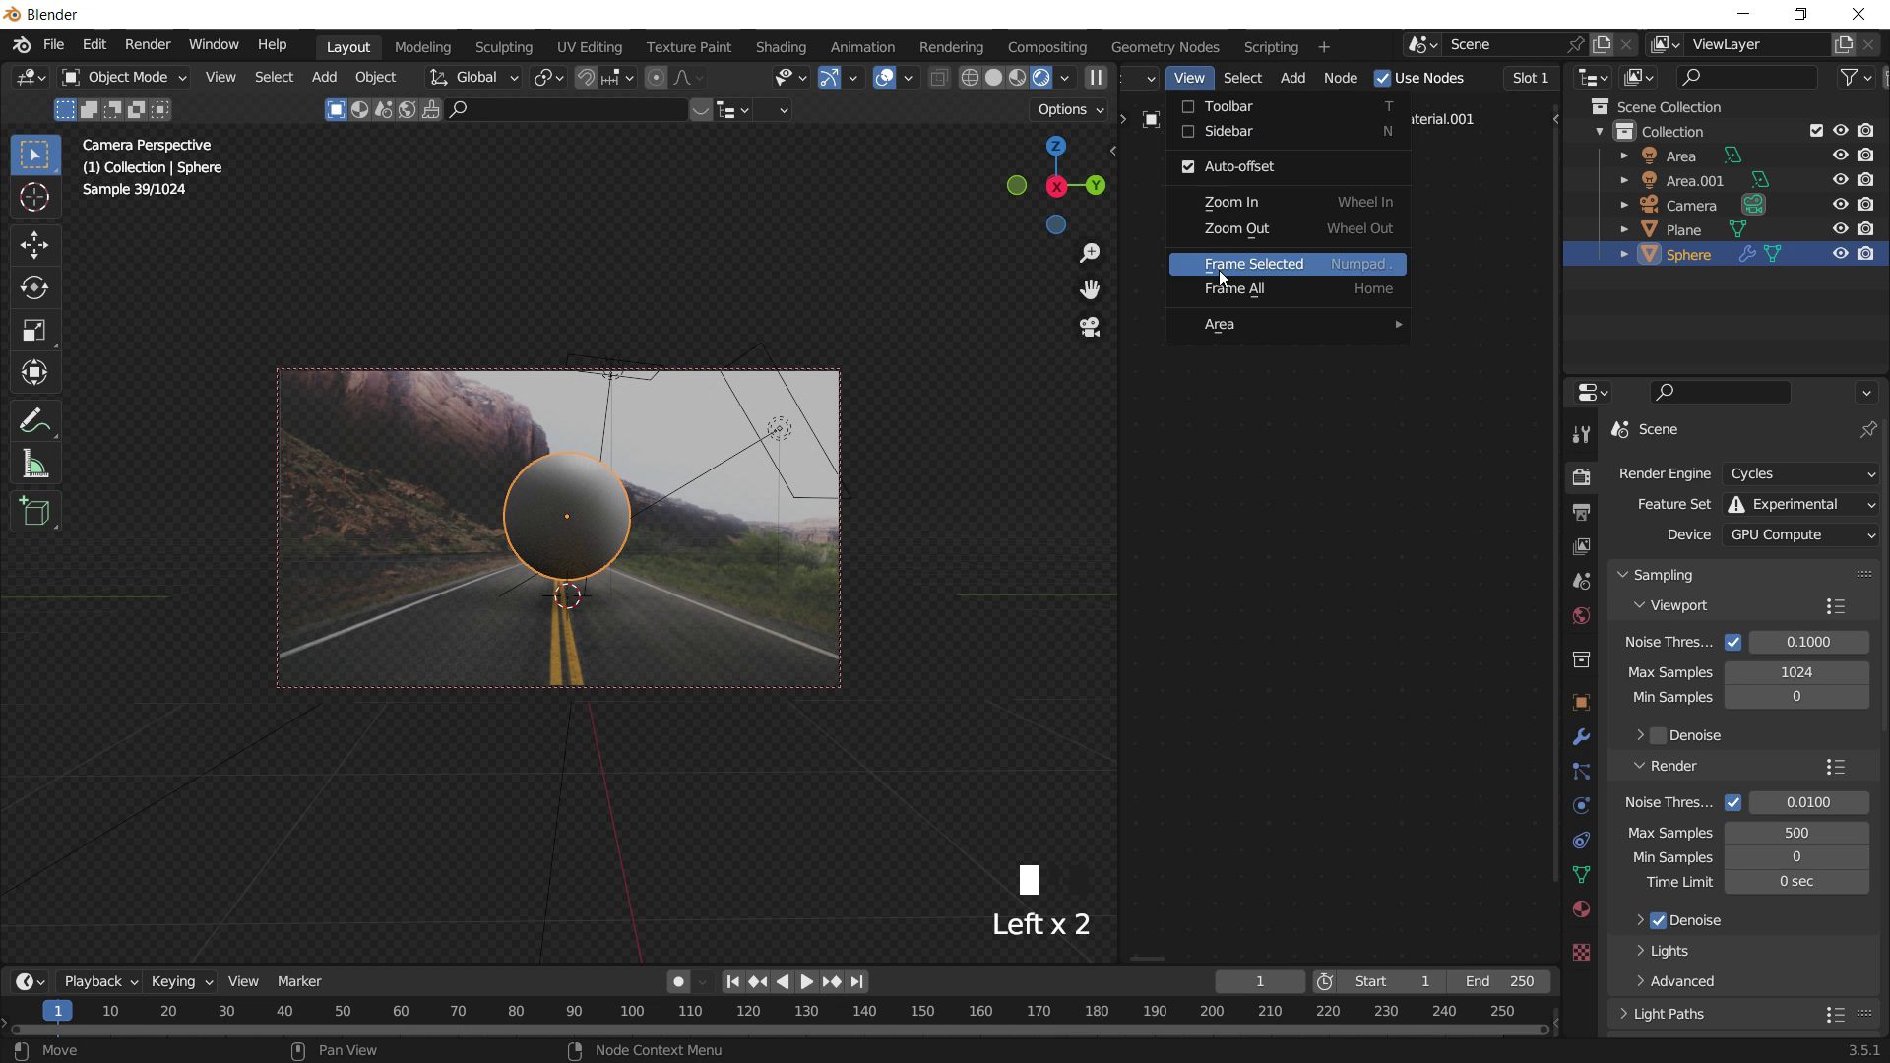
click(1228, 286)
scroll(1254, 469, up, 5)
scroll(1254, 457, up, 4)
middle_drag(1264, 470, 1390, 457)
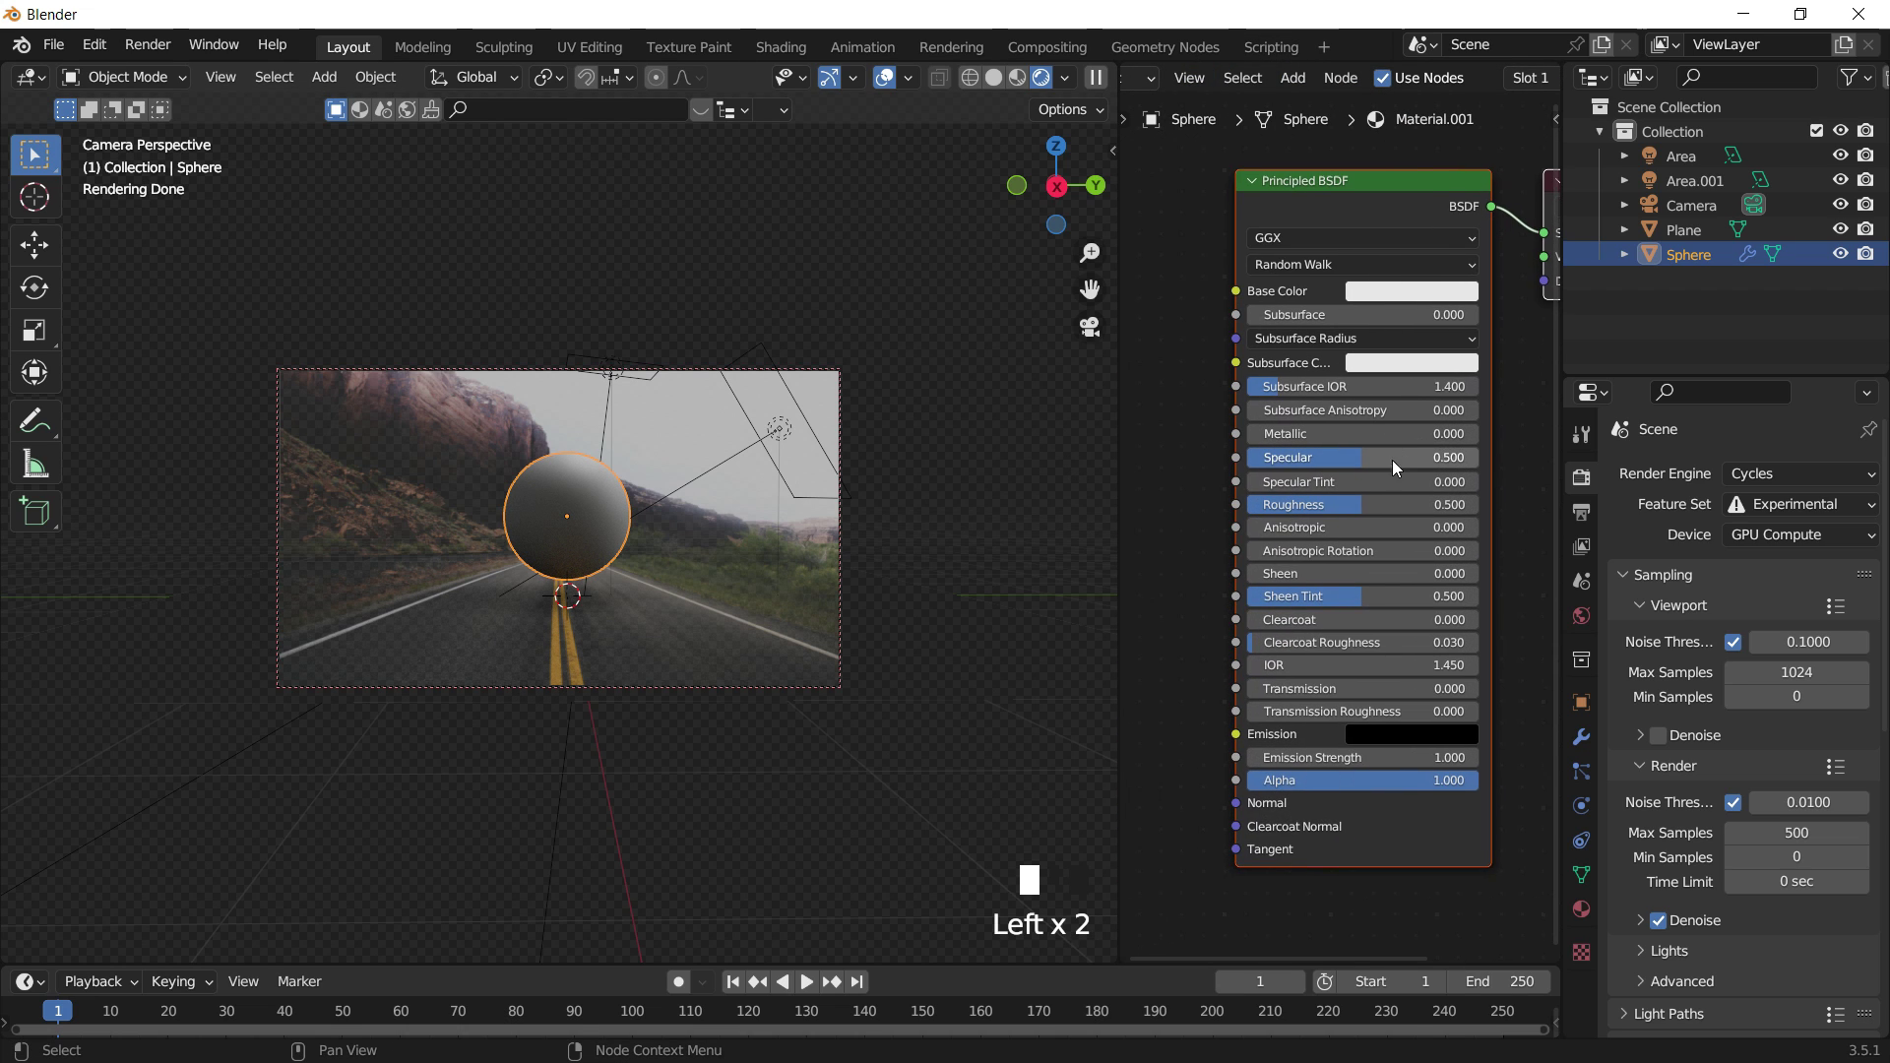
Darken the sphere's Base Color to grey and set its Metallic to 0.000 and Roughness to 0.387.
drag(1329, 504, 1283, 504)
drag(1325, 433, 1329, 433)
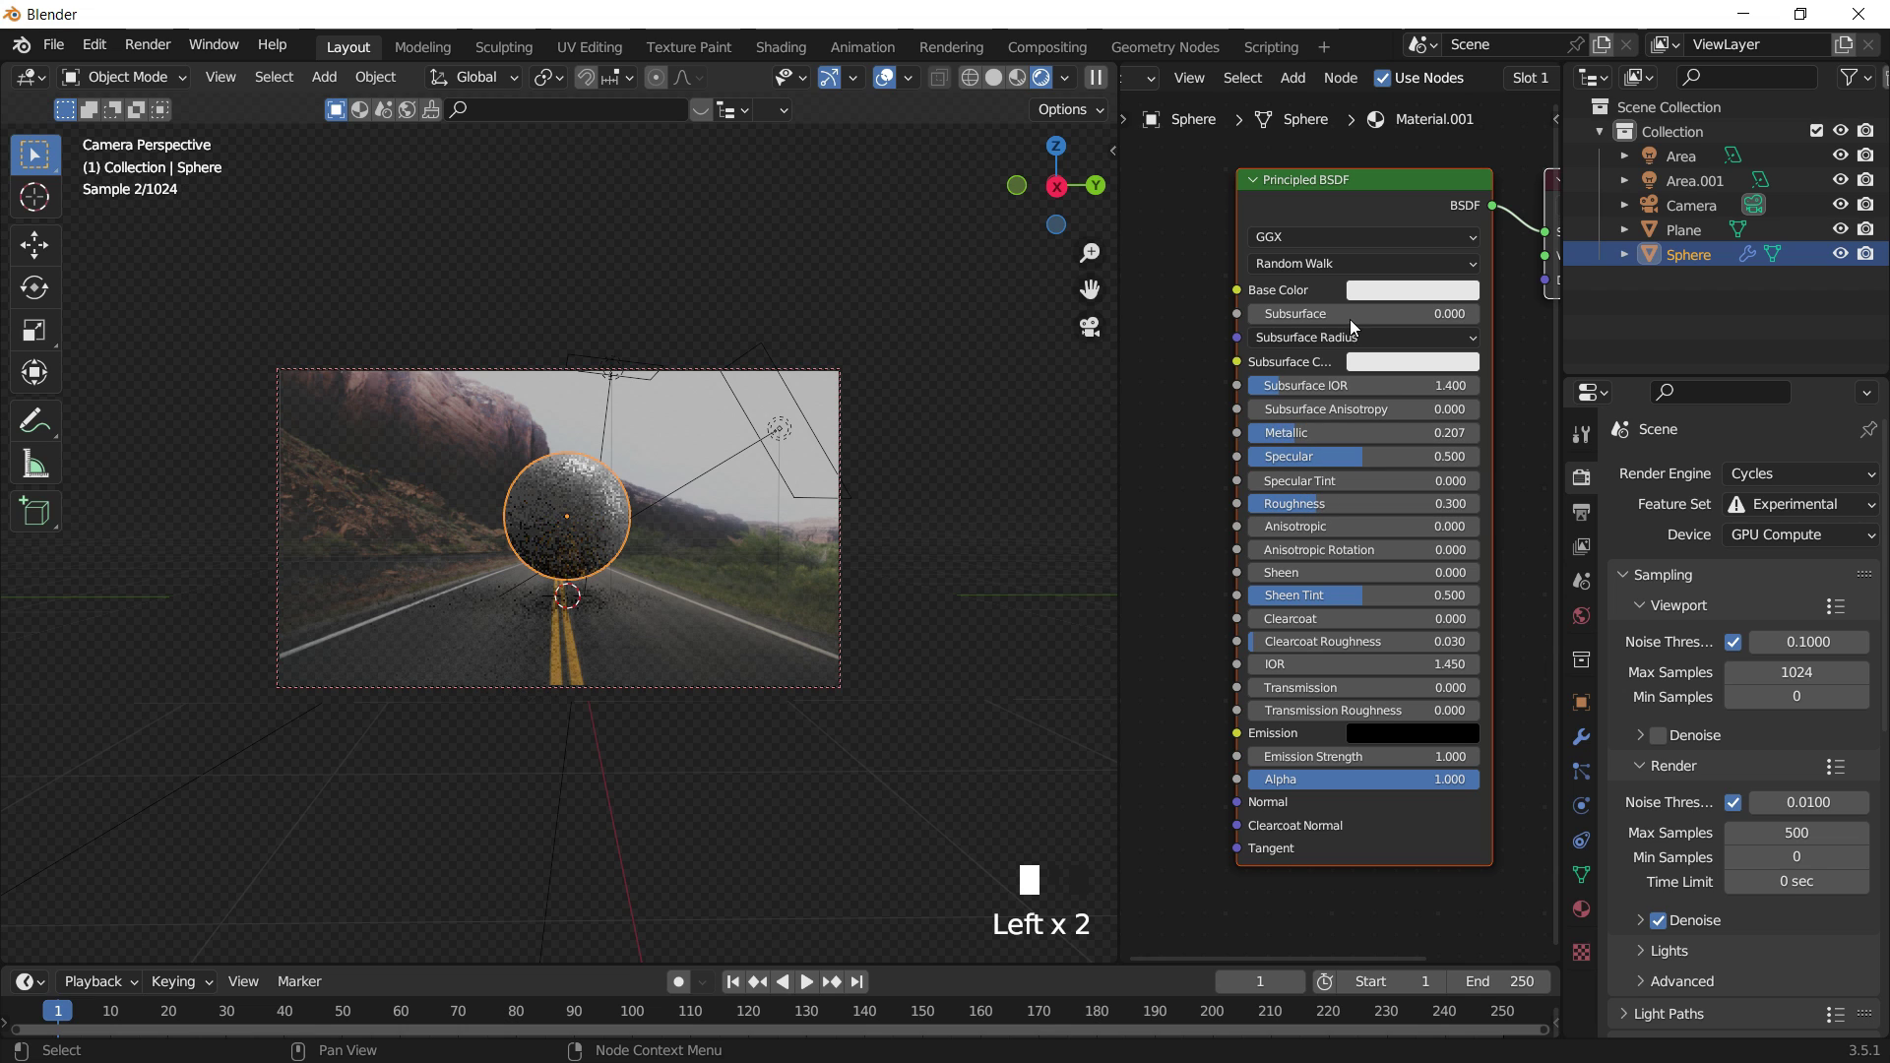
click(1378, 289)
drag(1529, 324, 1528, 362)
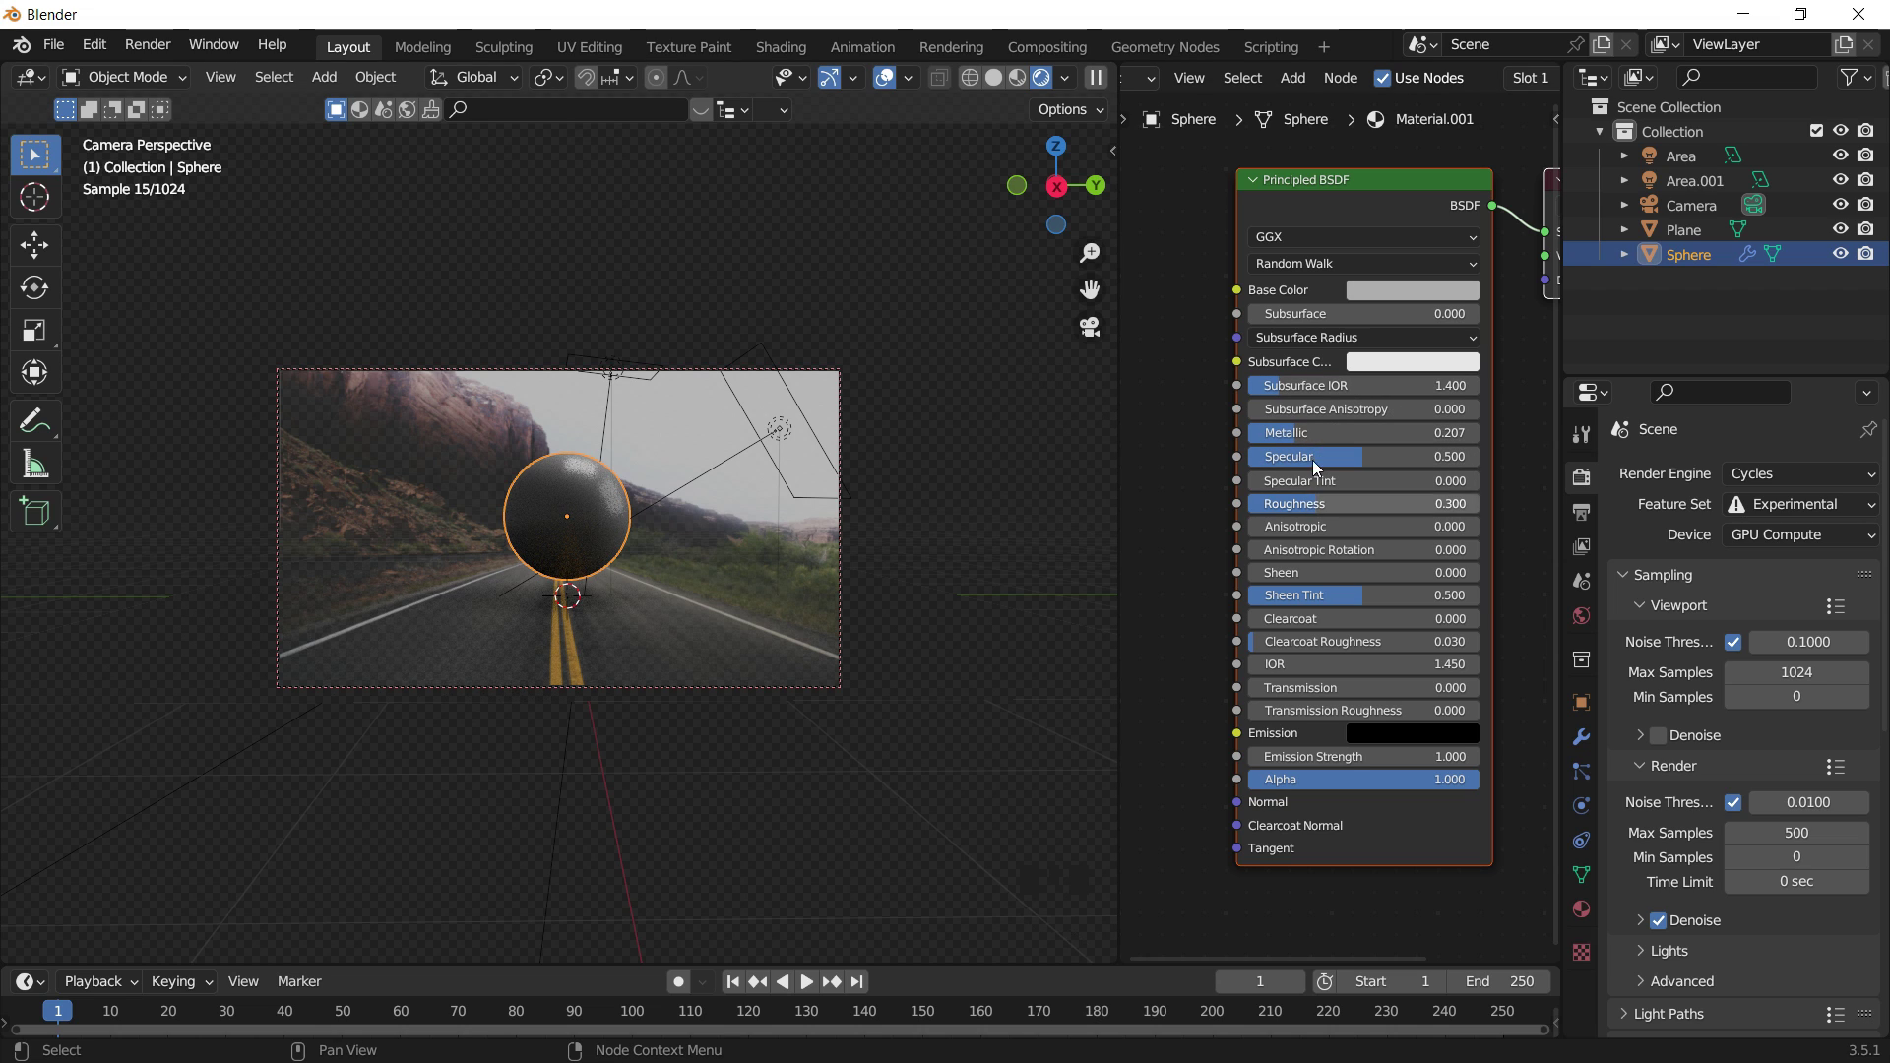
drag(1325, 434, 1270, 434)
drag(1395, 503, 1339, 503)
click(978, 546)
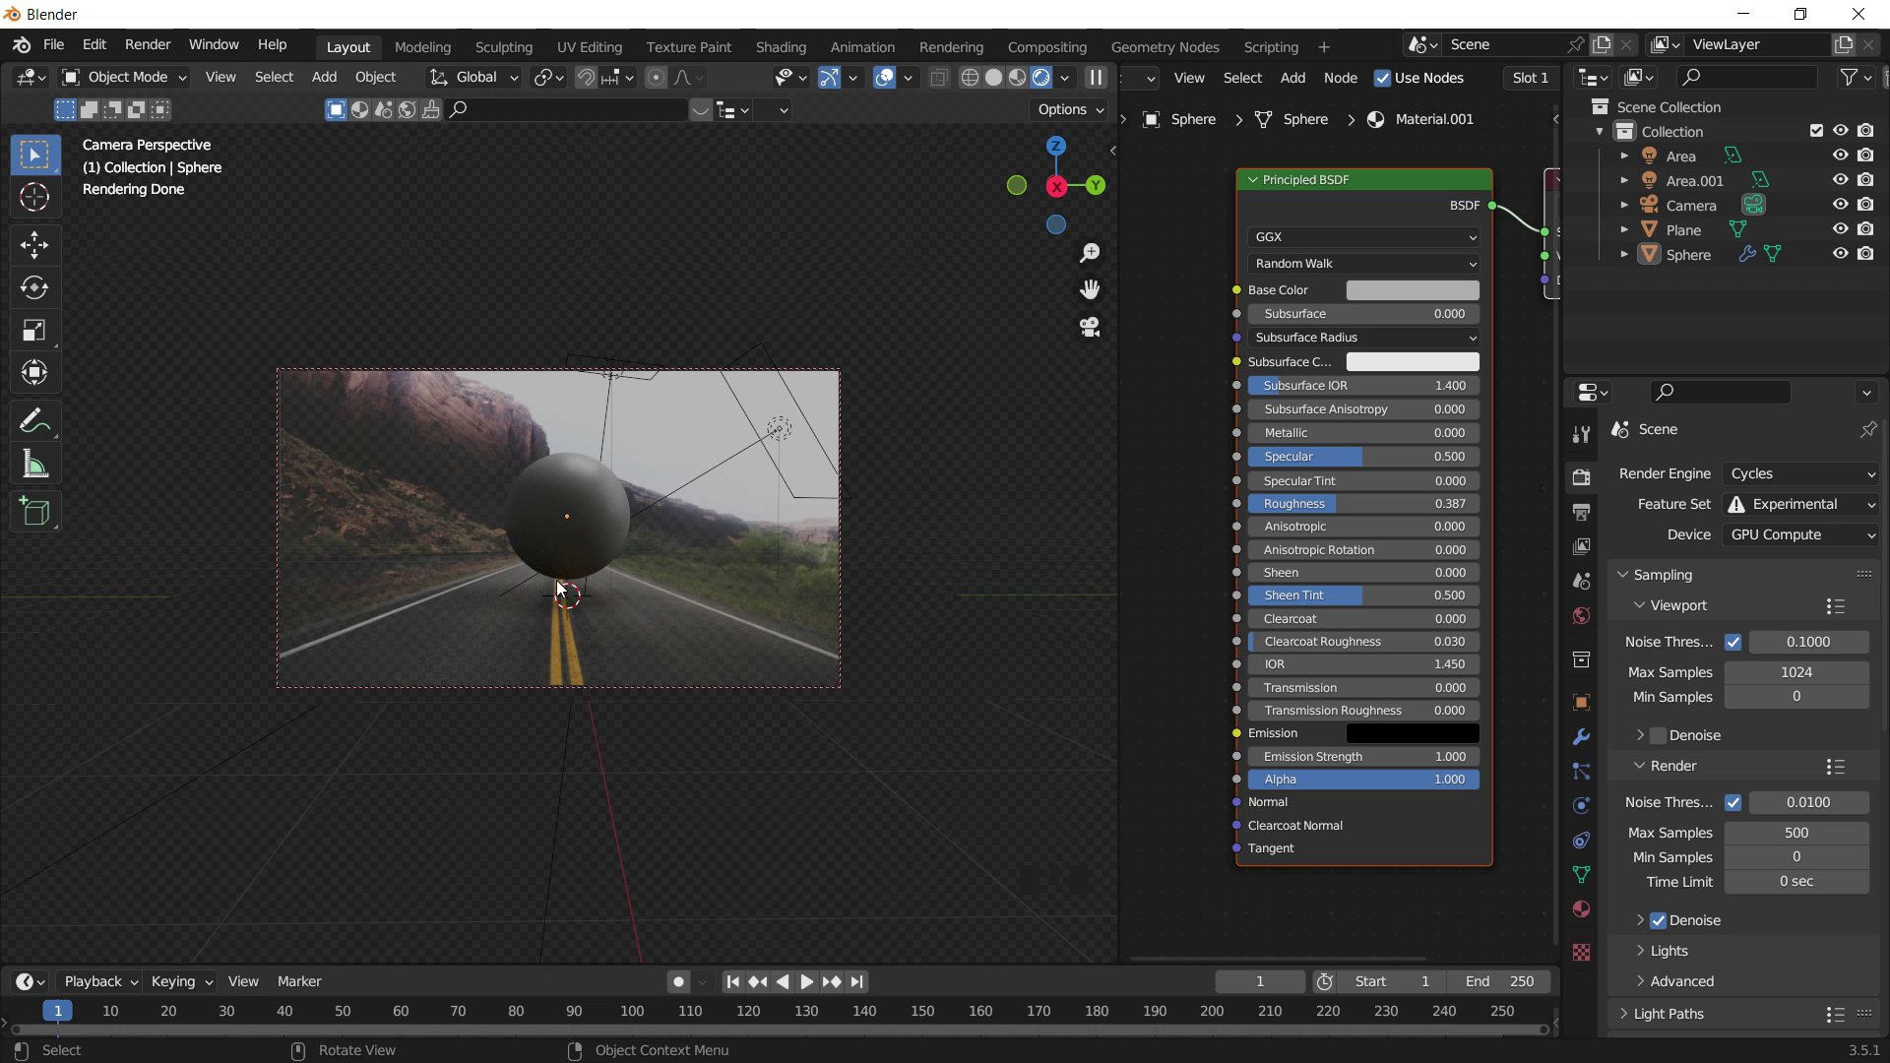
Lower the sphere along Z until it rests on the road, and shift it slightly along Y.
click(581, 522)
key(g)
key(z)
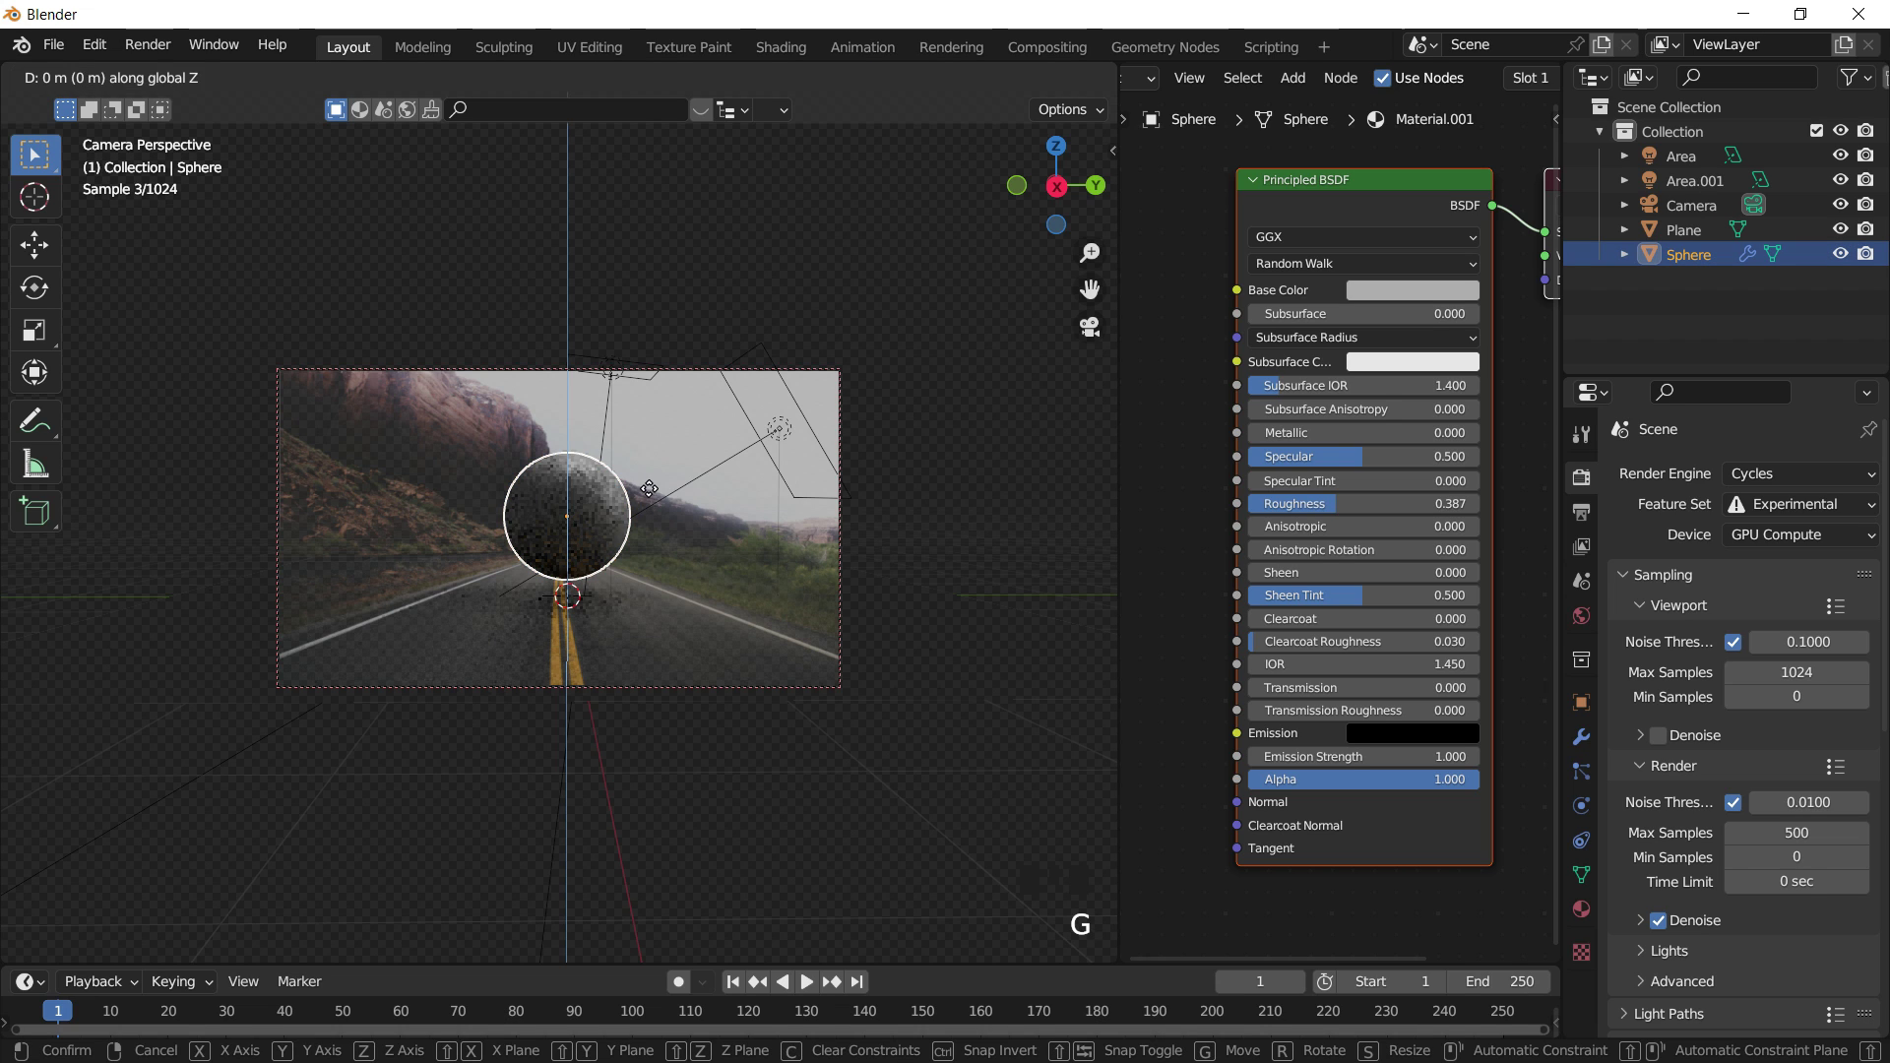
click(651, 506)
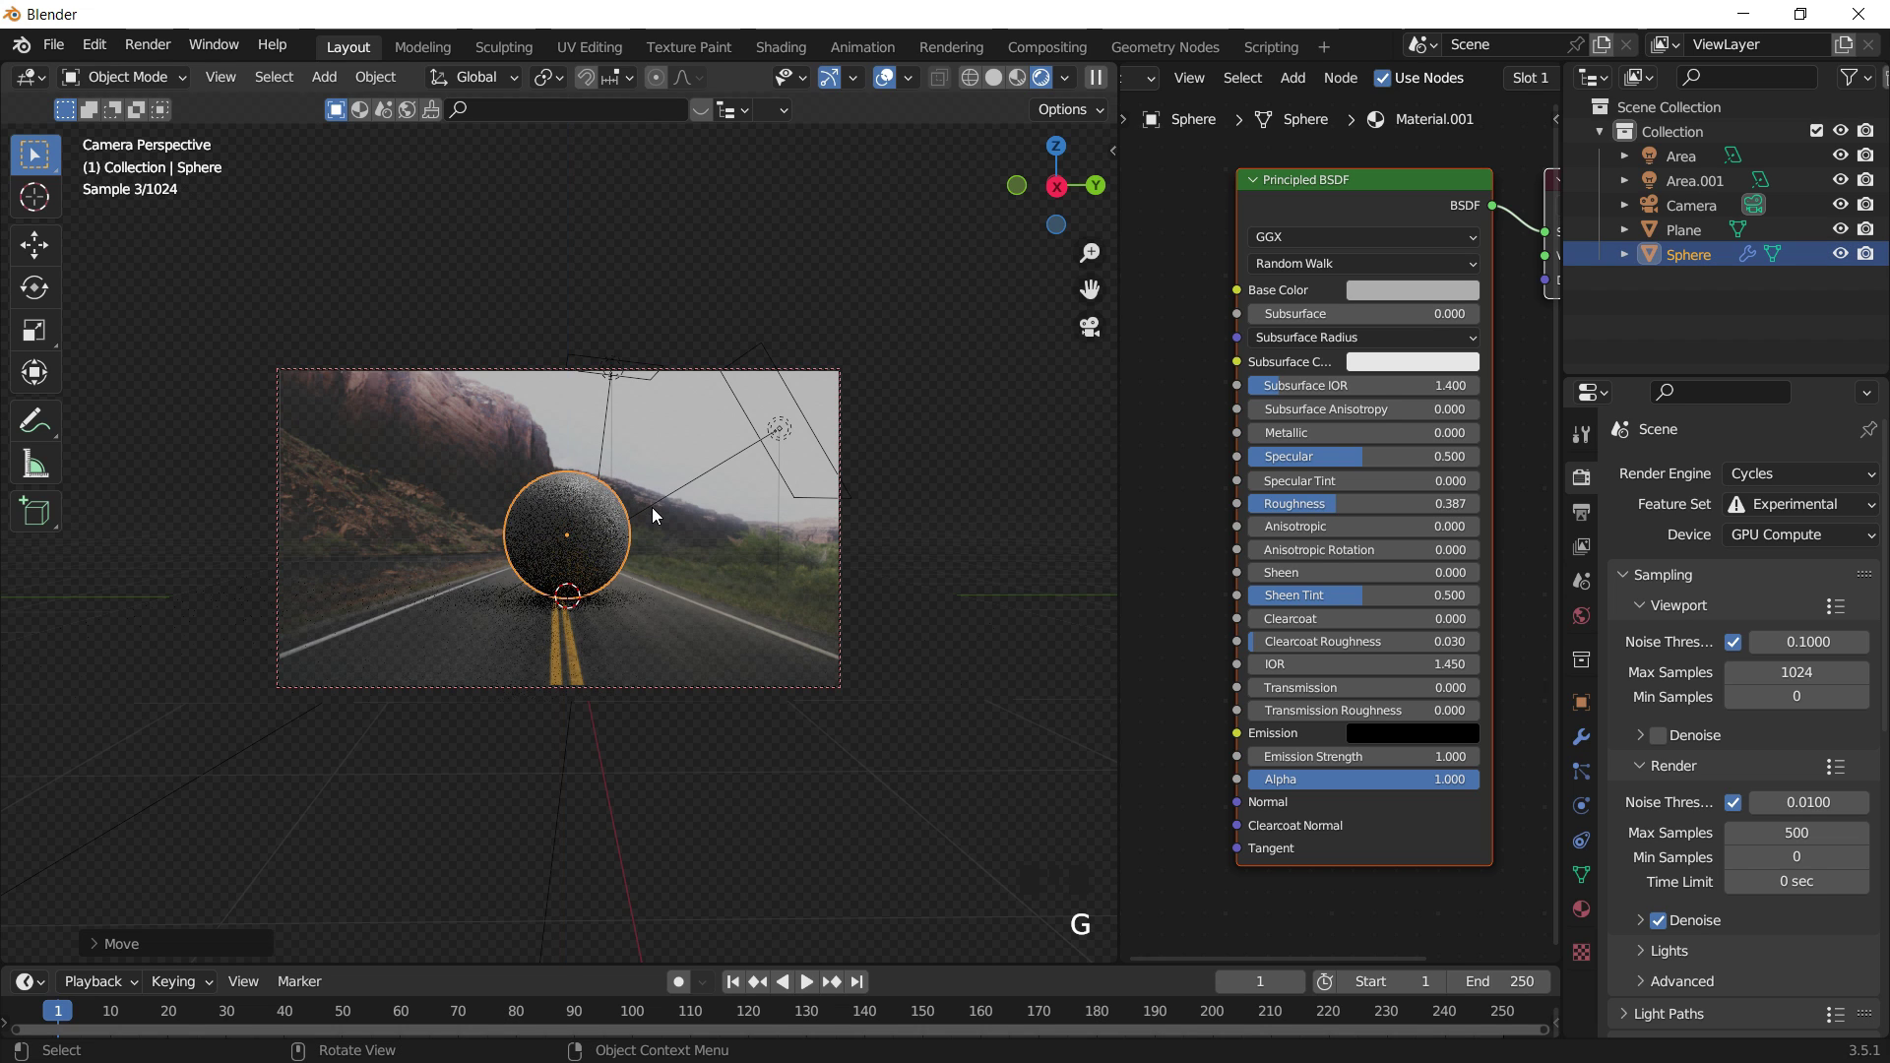
key(g)
key(y)
click(641, 504)
click(730, 292)
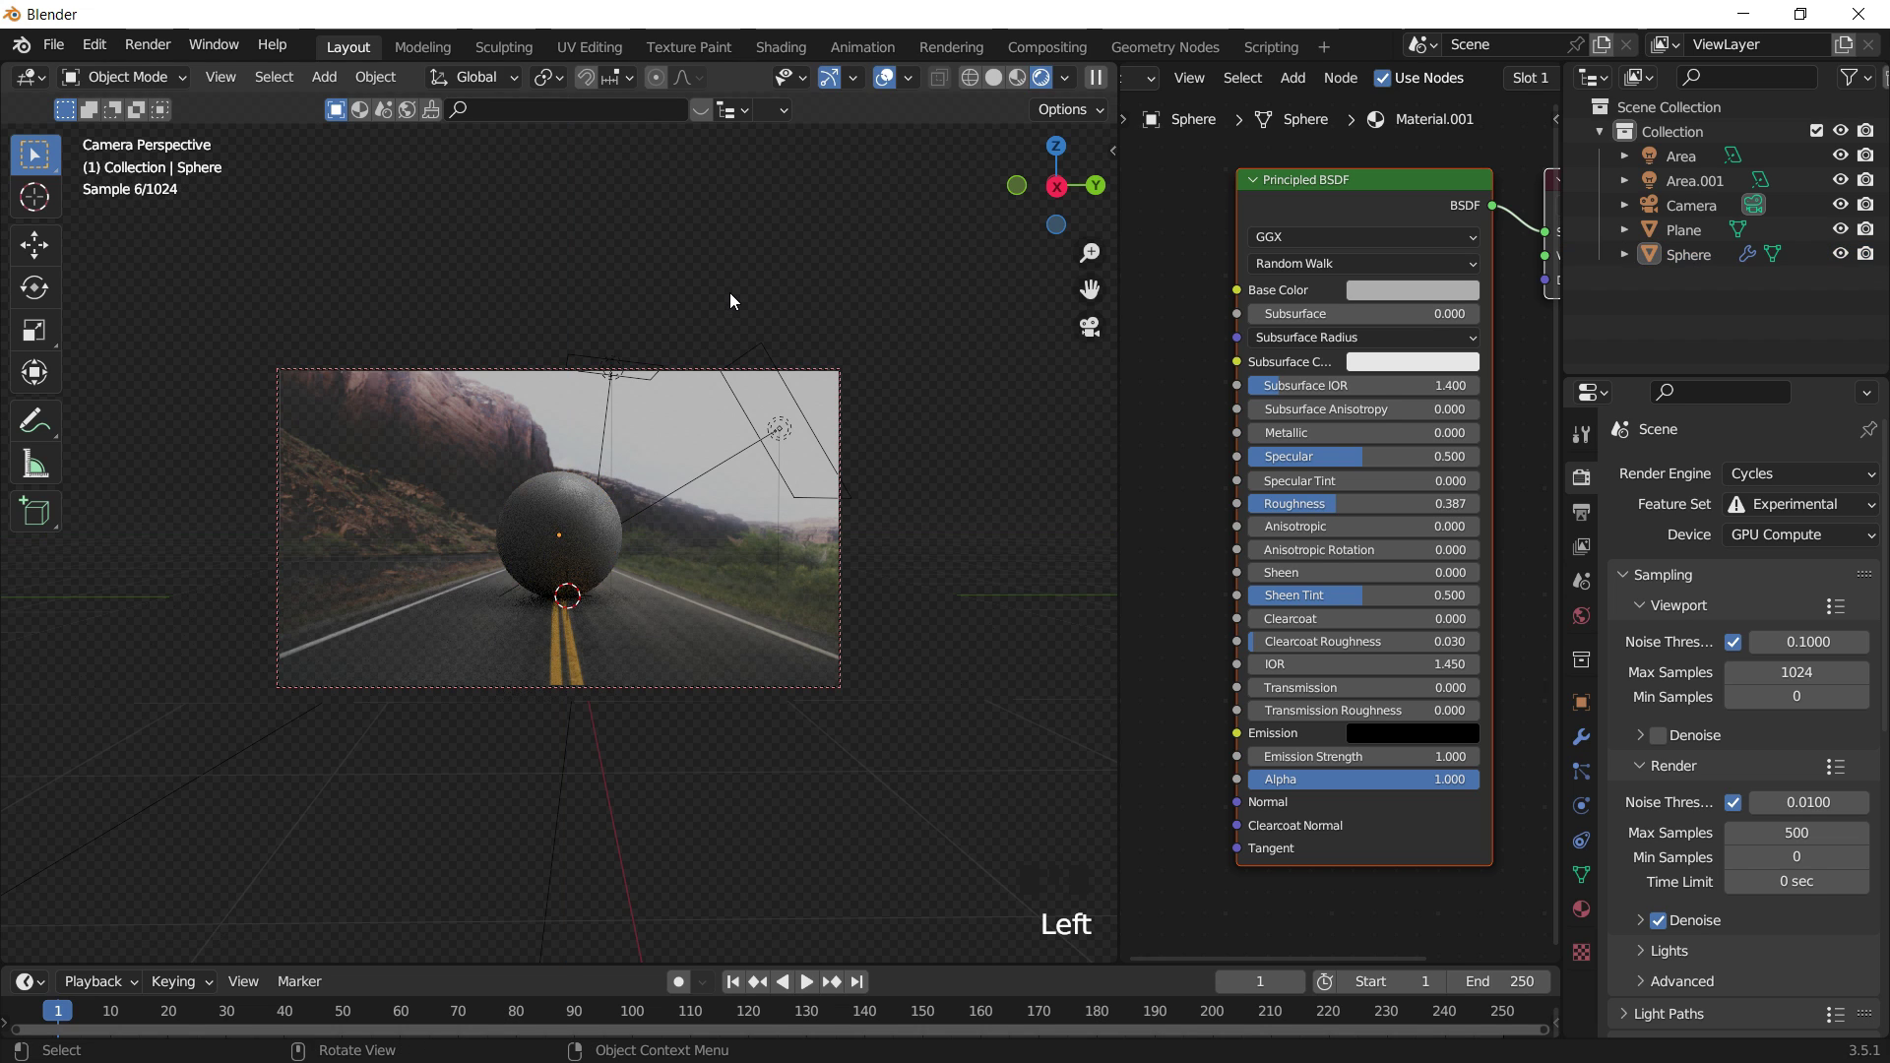
Switch the viewport to Solid shading and render the image.
key(z)
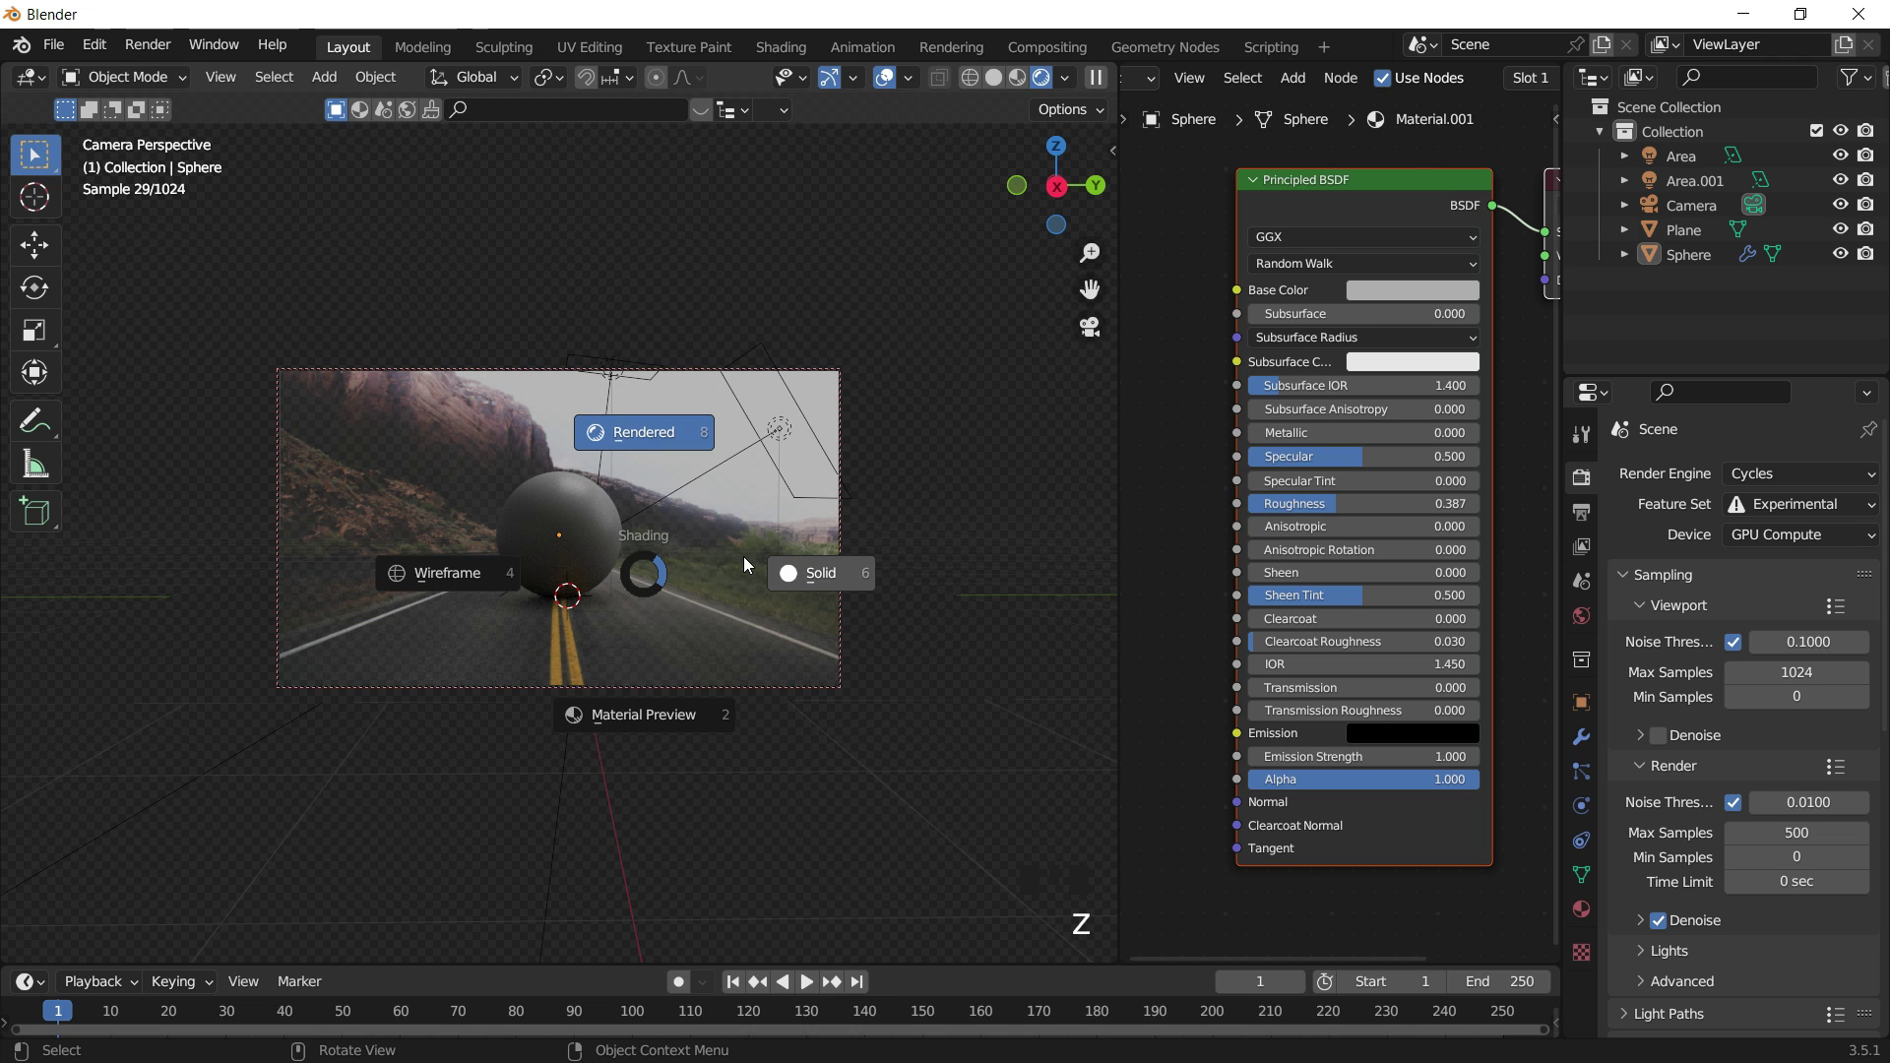
click(742, 557)
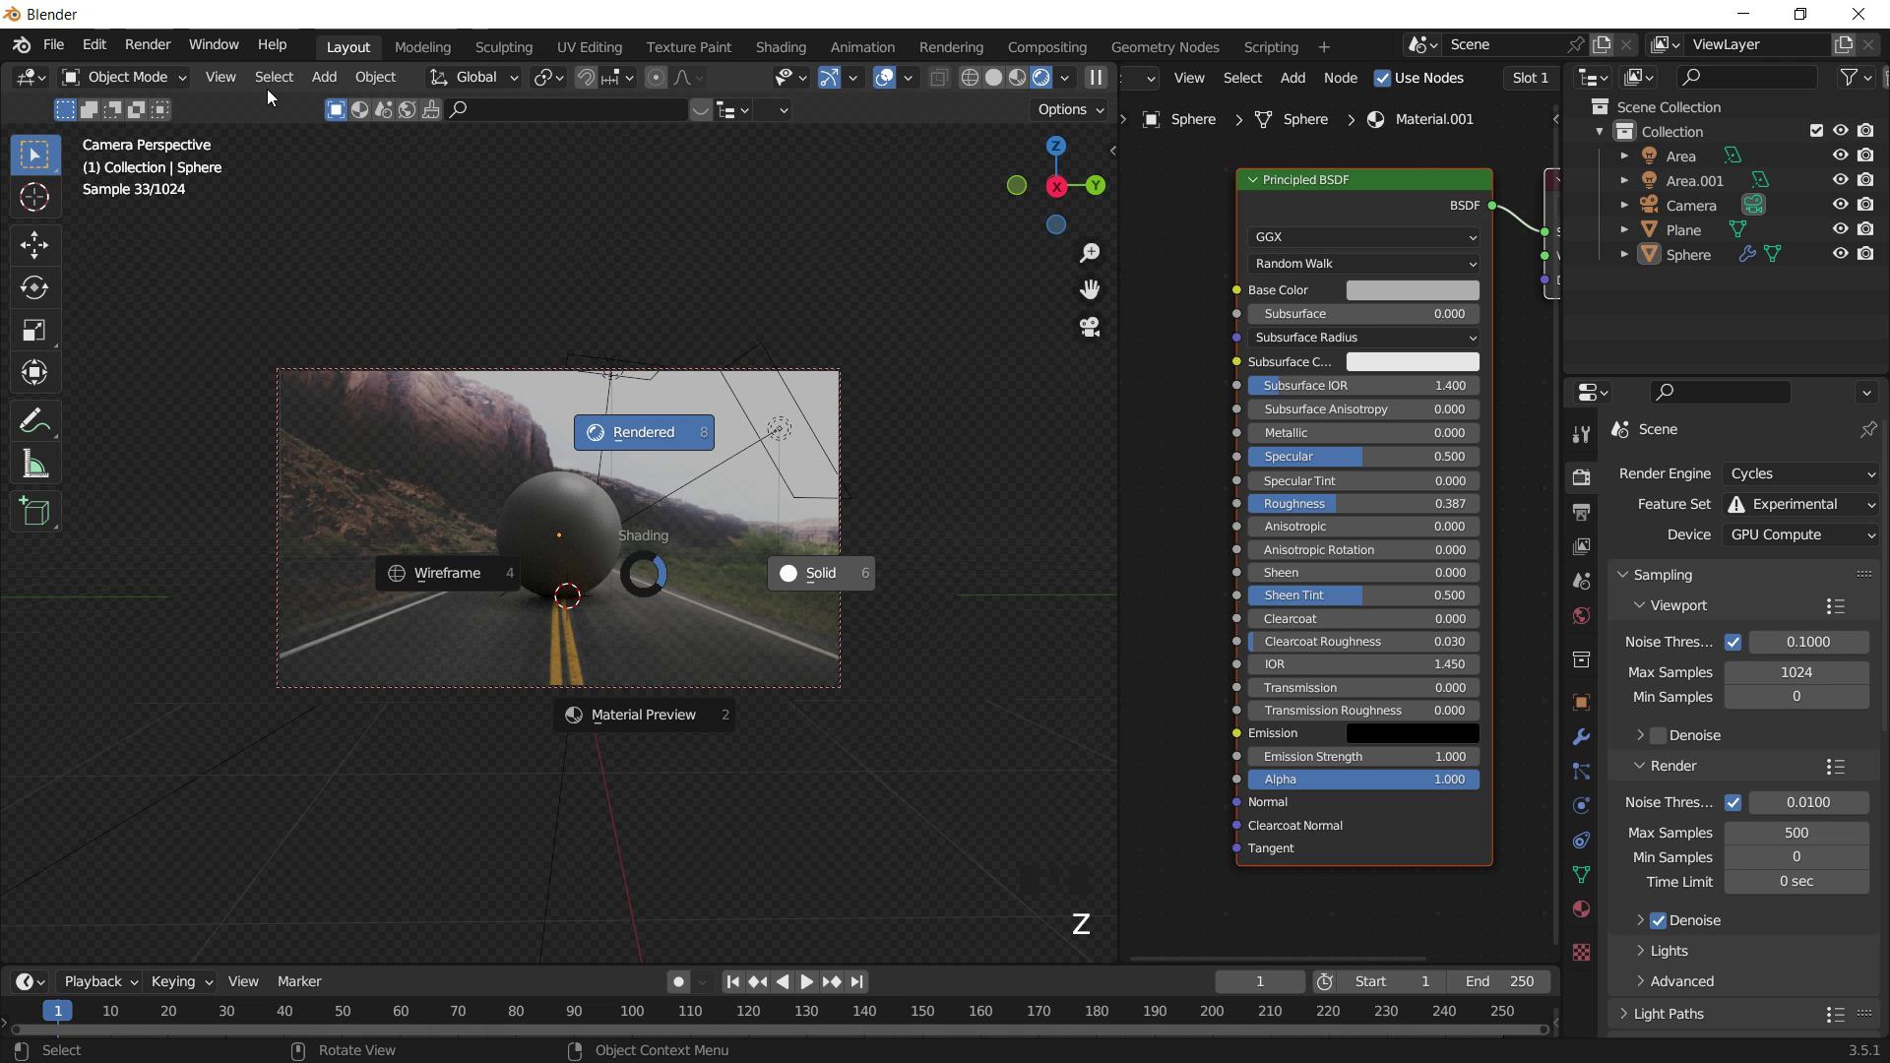
click(147, 44)
click(187, 73)
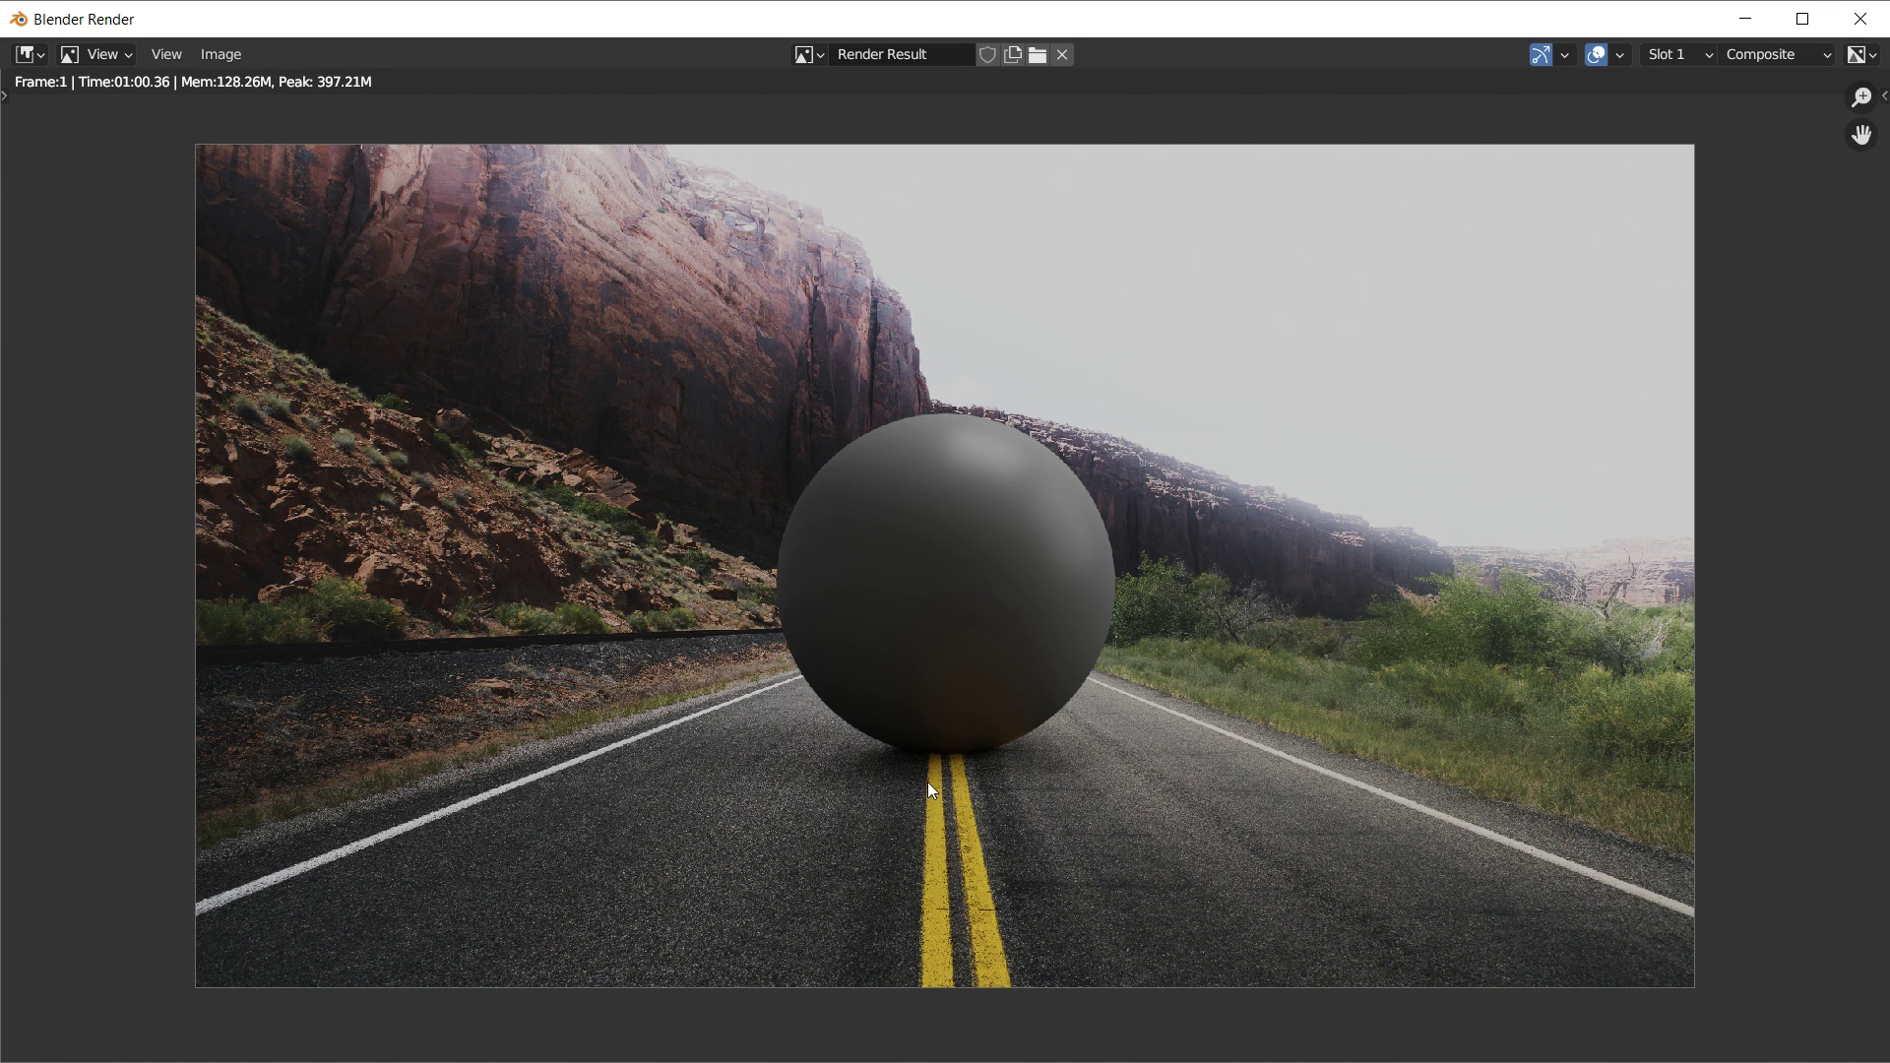
Examine the render closely where the sphere meets the road, checking its shadow and reflection, and close the render window.
scroll(928, 781, up, 7)
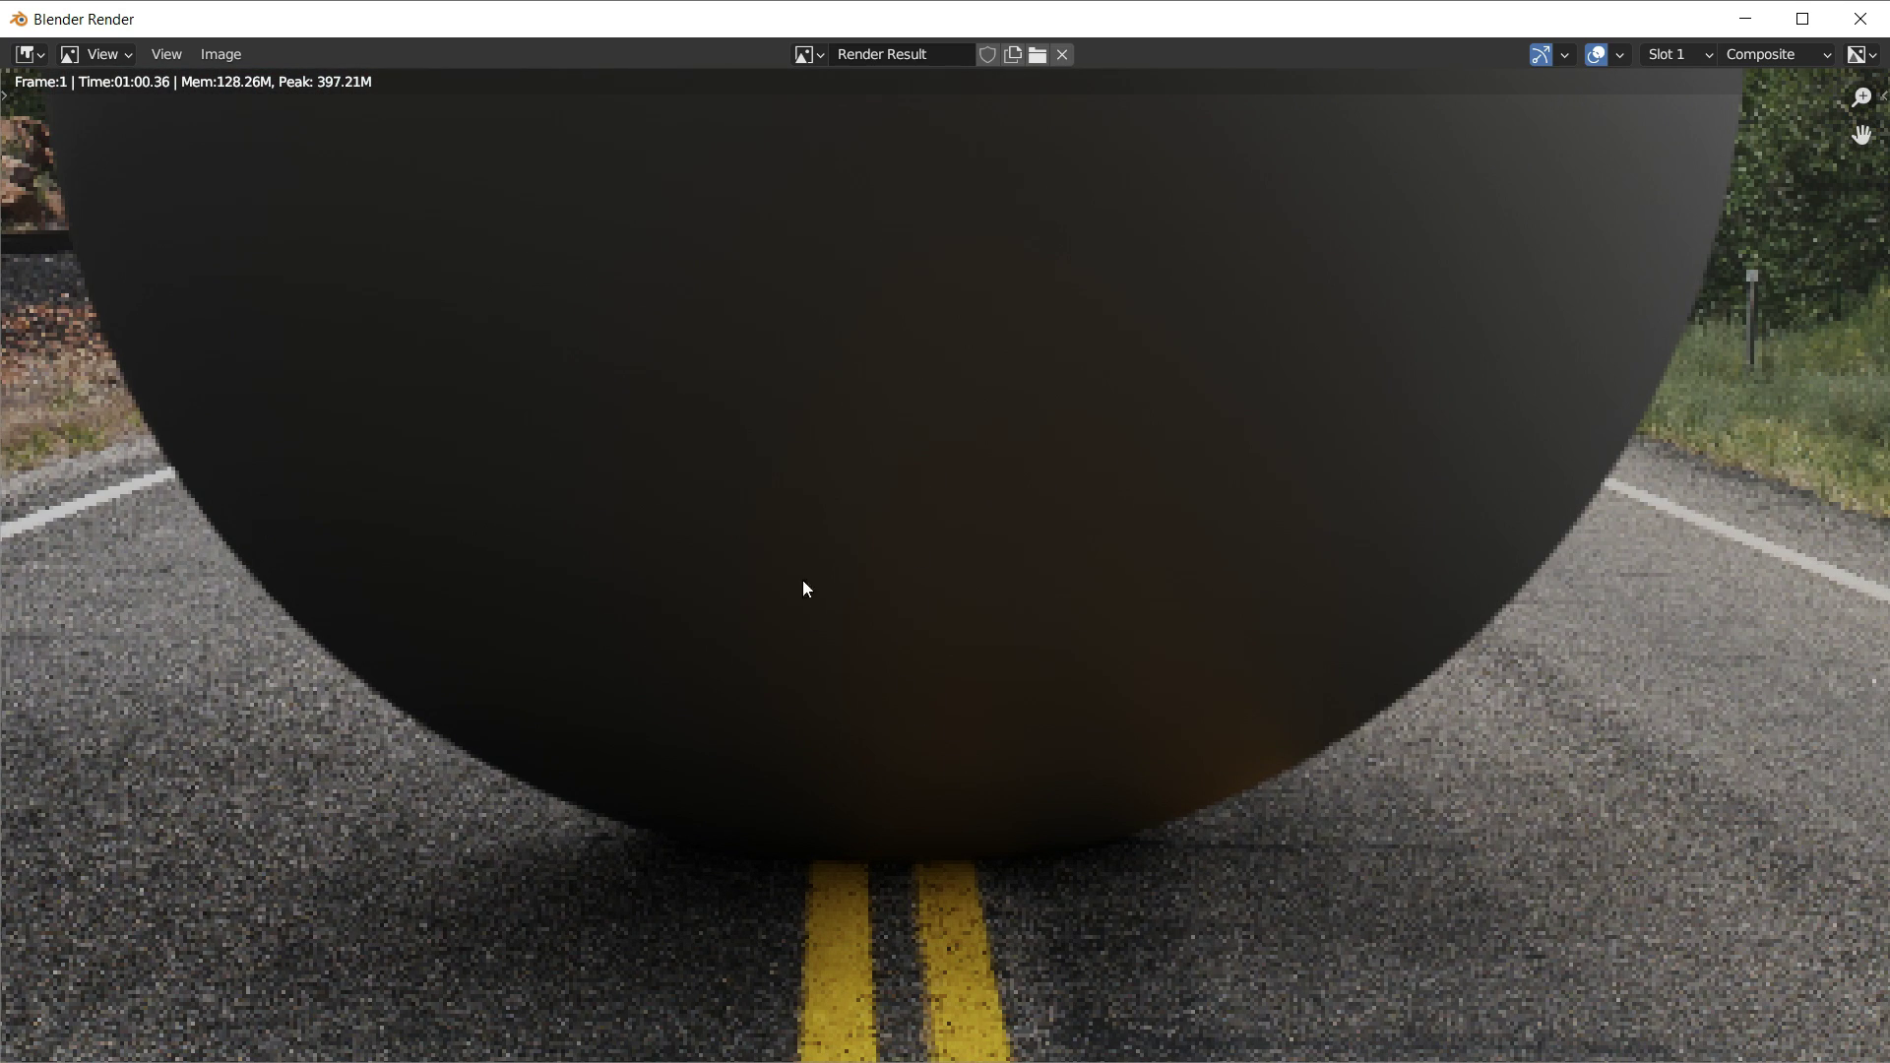
scroll(971, 532, down, 2)
scroll(921, 579, down, 2)
scroll(988, 770, up, 3)
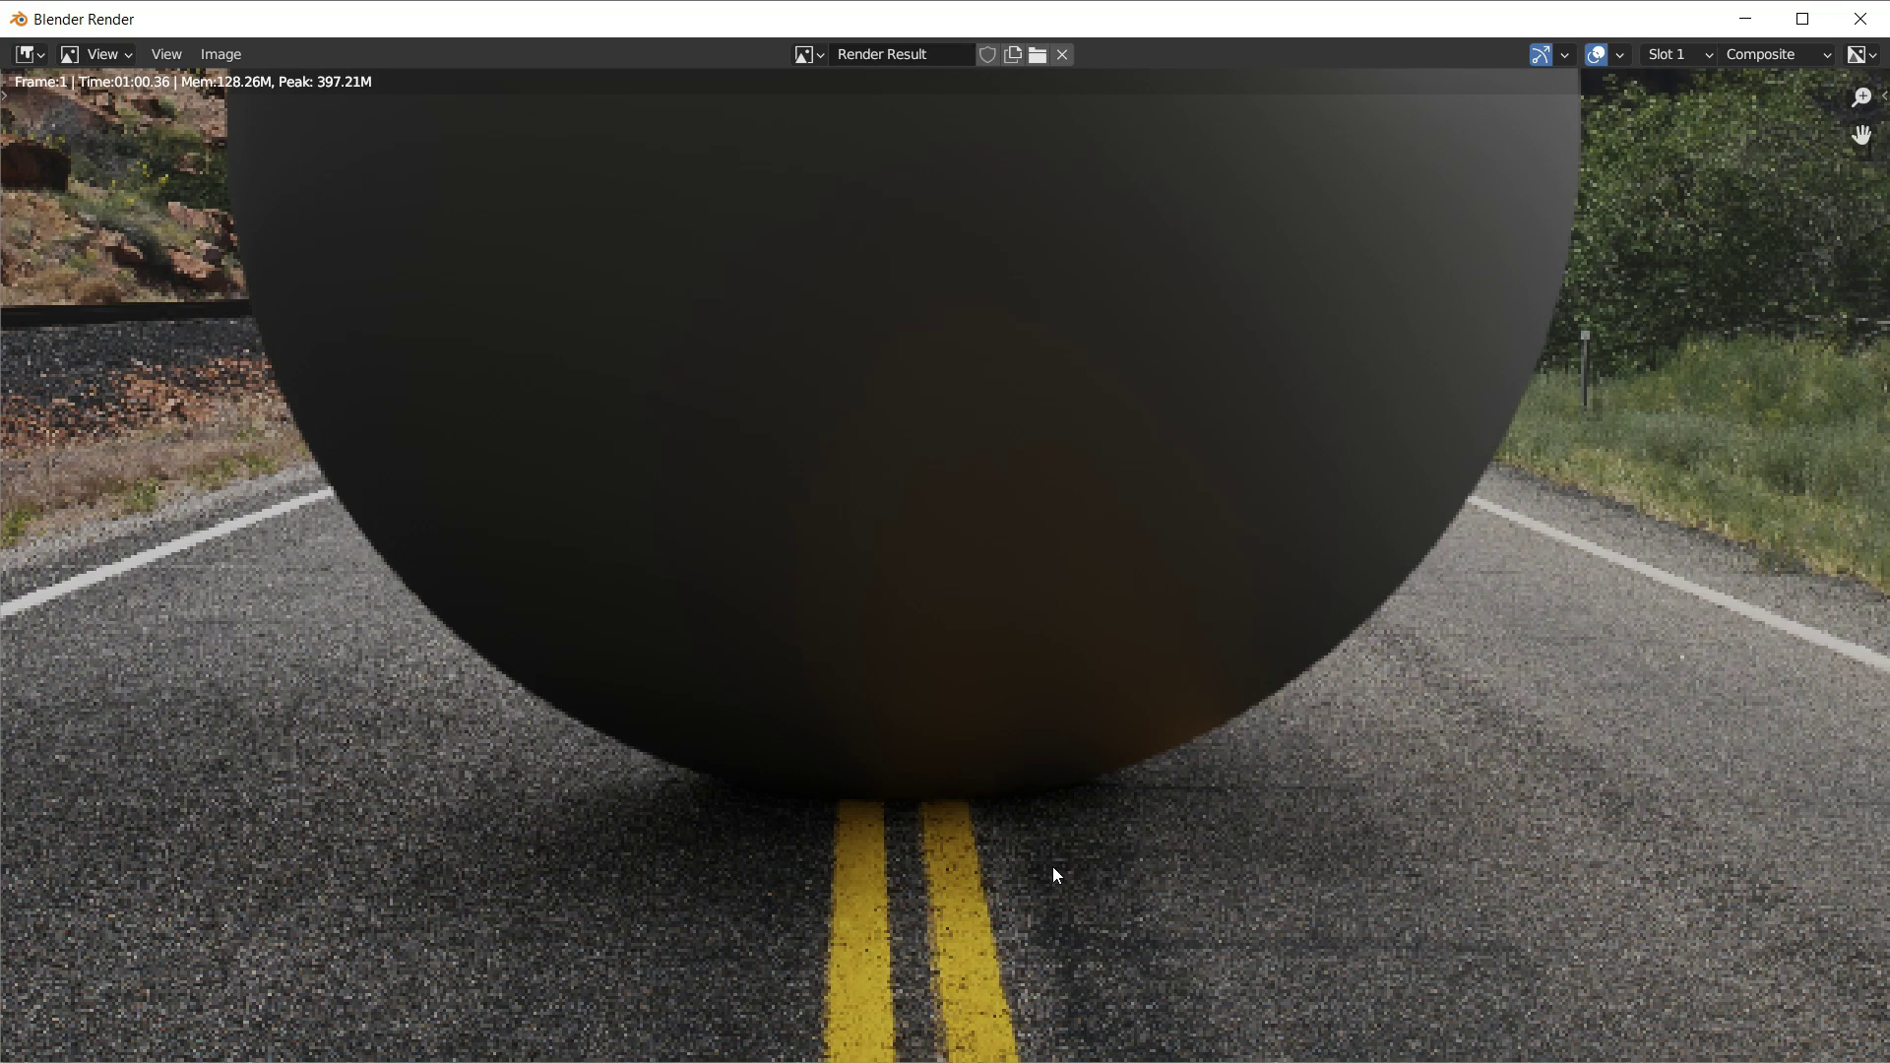
scroll(1072, 494, down, 8)
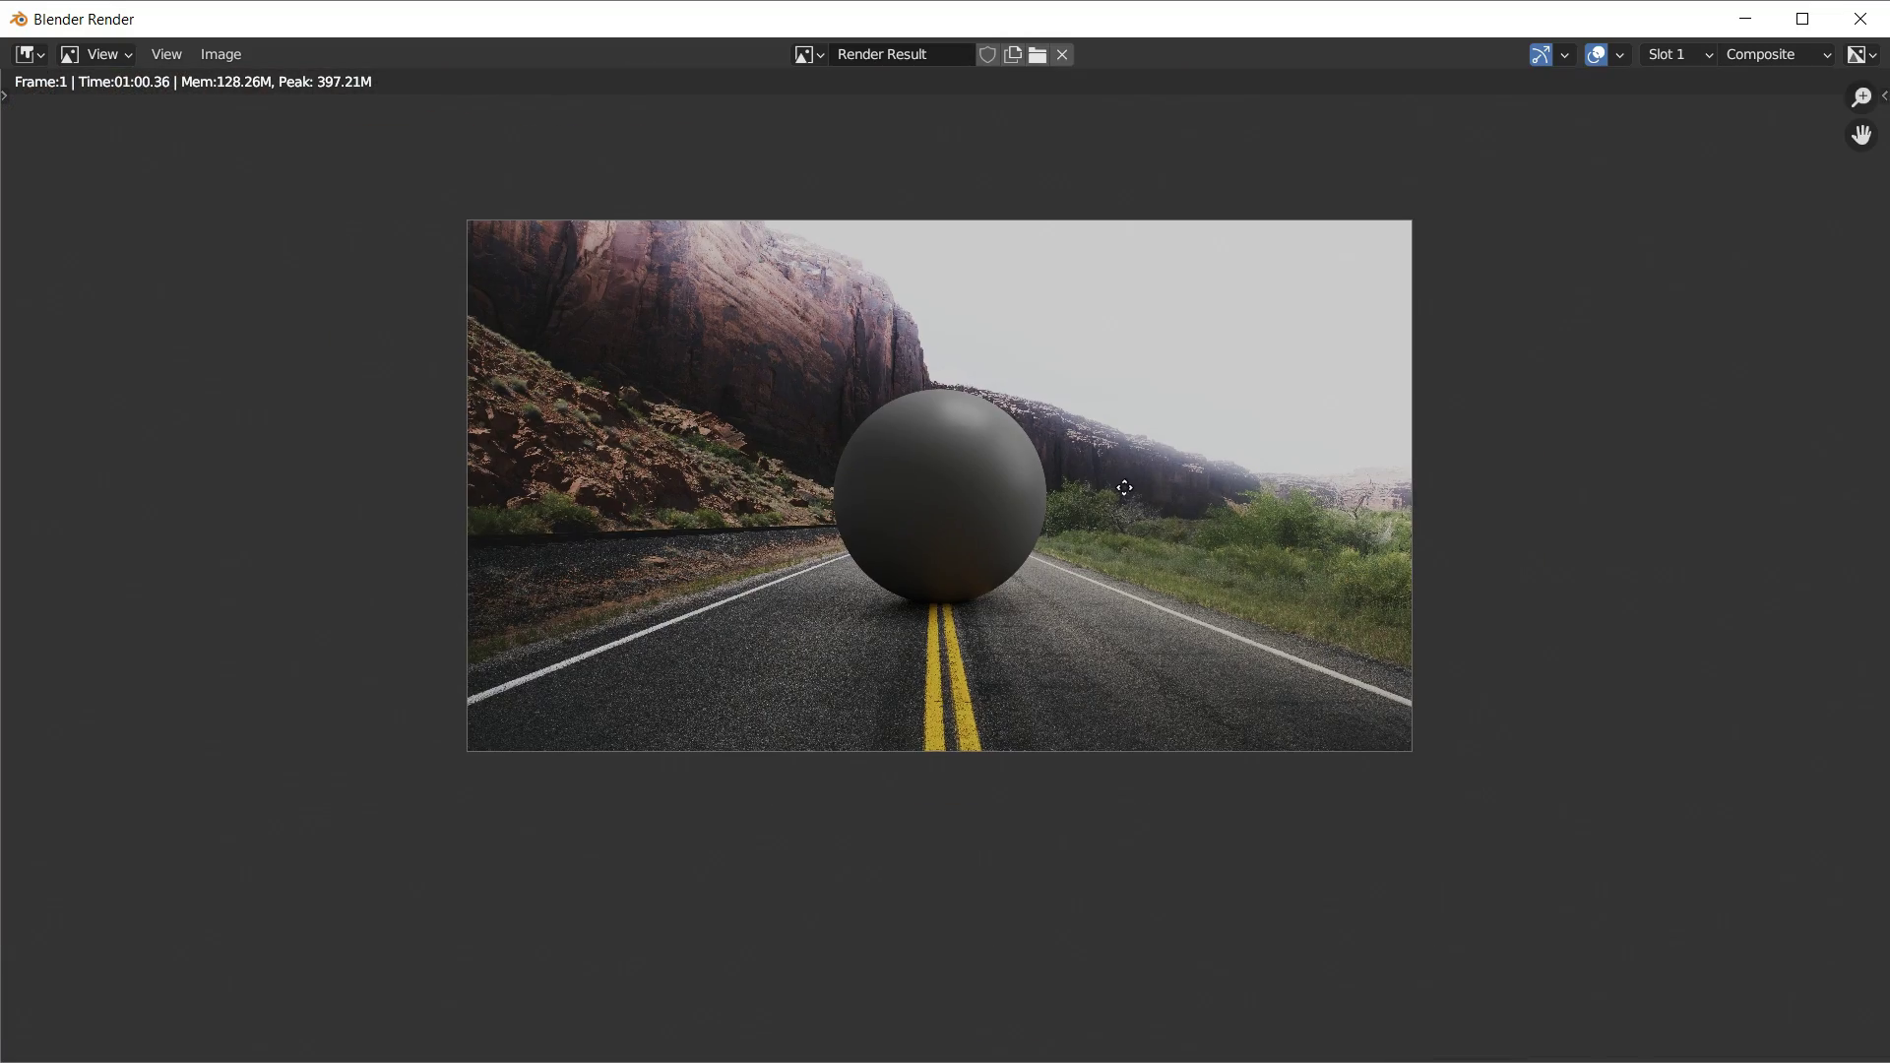
middle_drag(1093, 468, 1122, 535)
scroll(1122, 534, up, 2)
click(1860, 19)
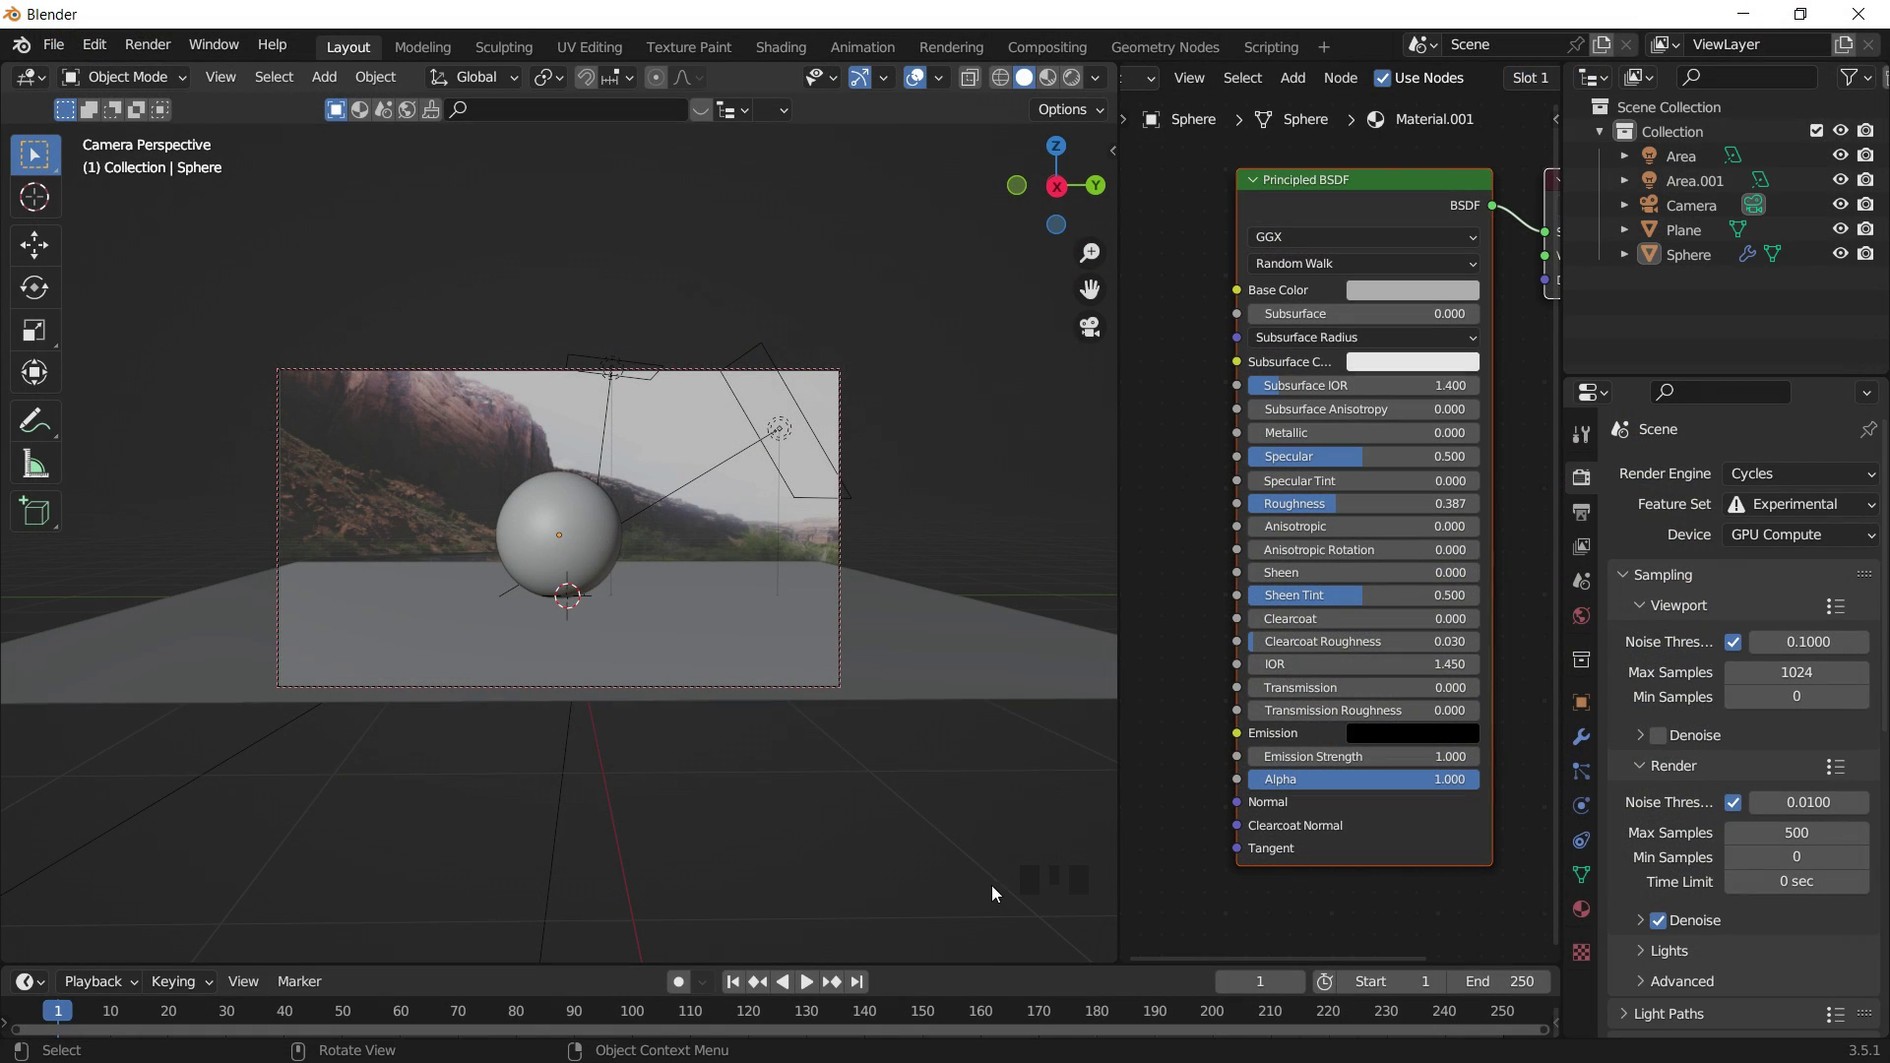
Delete the sphere from the scene and widen the 3D viewport further.
click(719, 583)
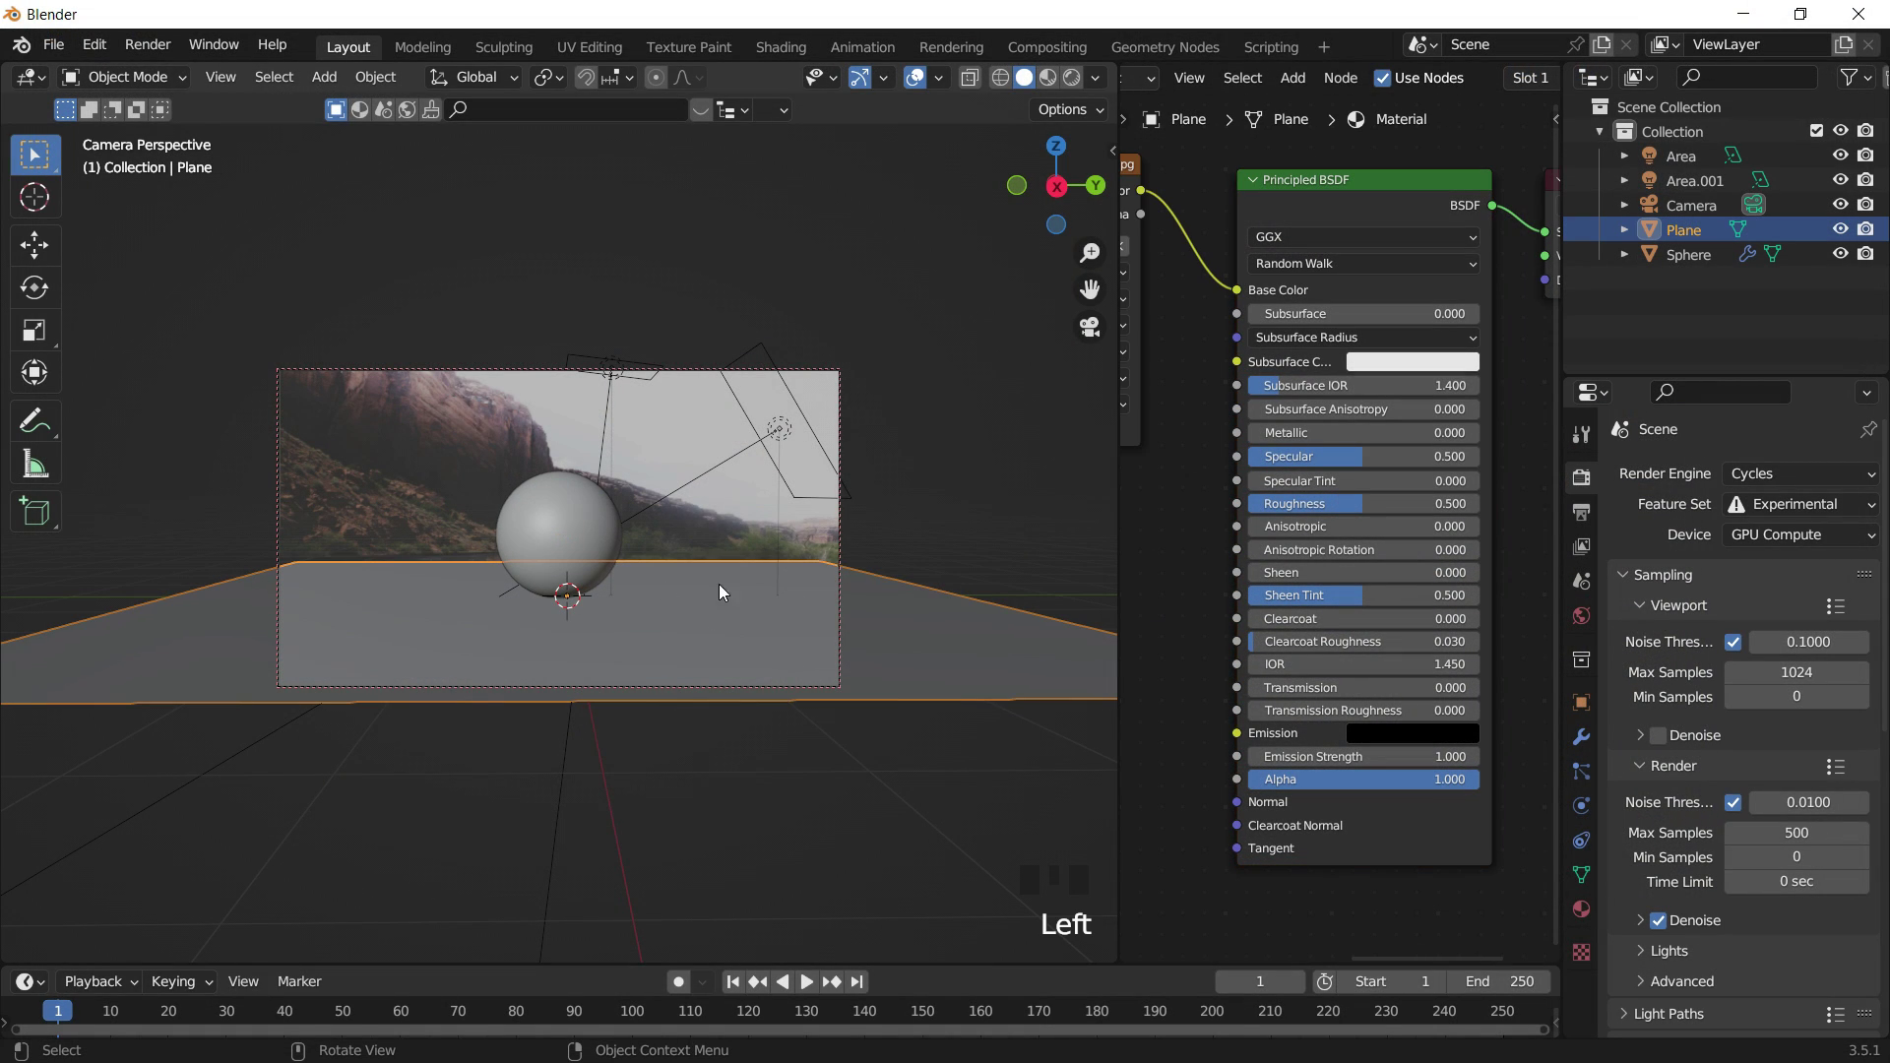
click(543, 532)
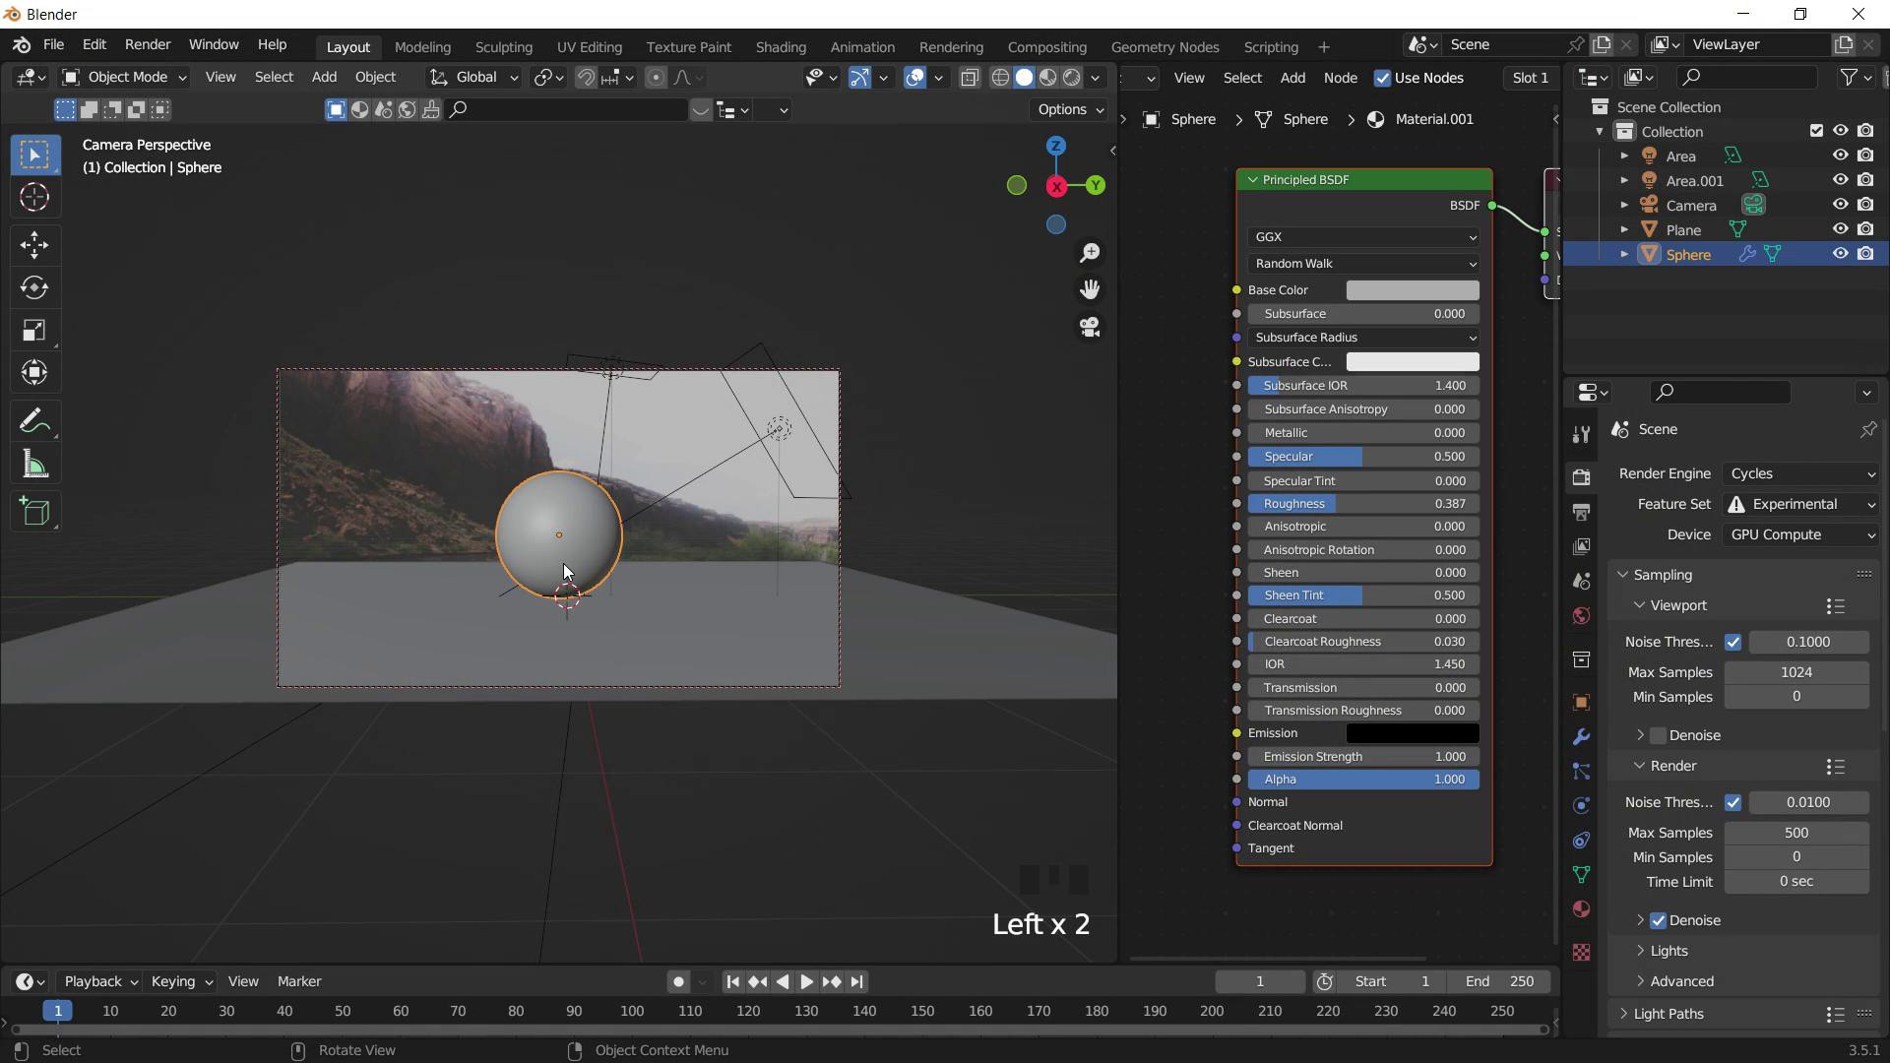
key(x)
click(563, 574)
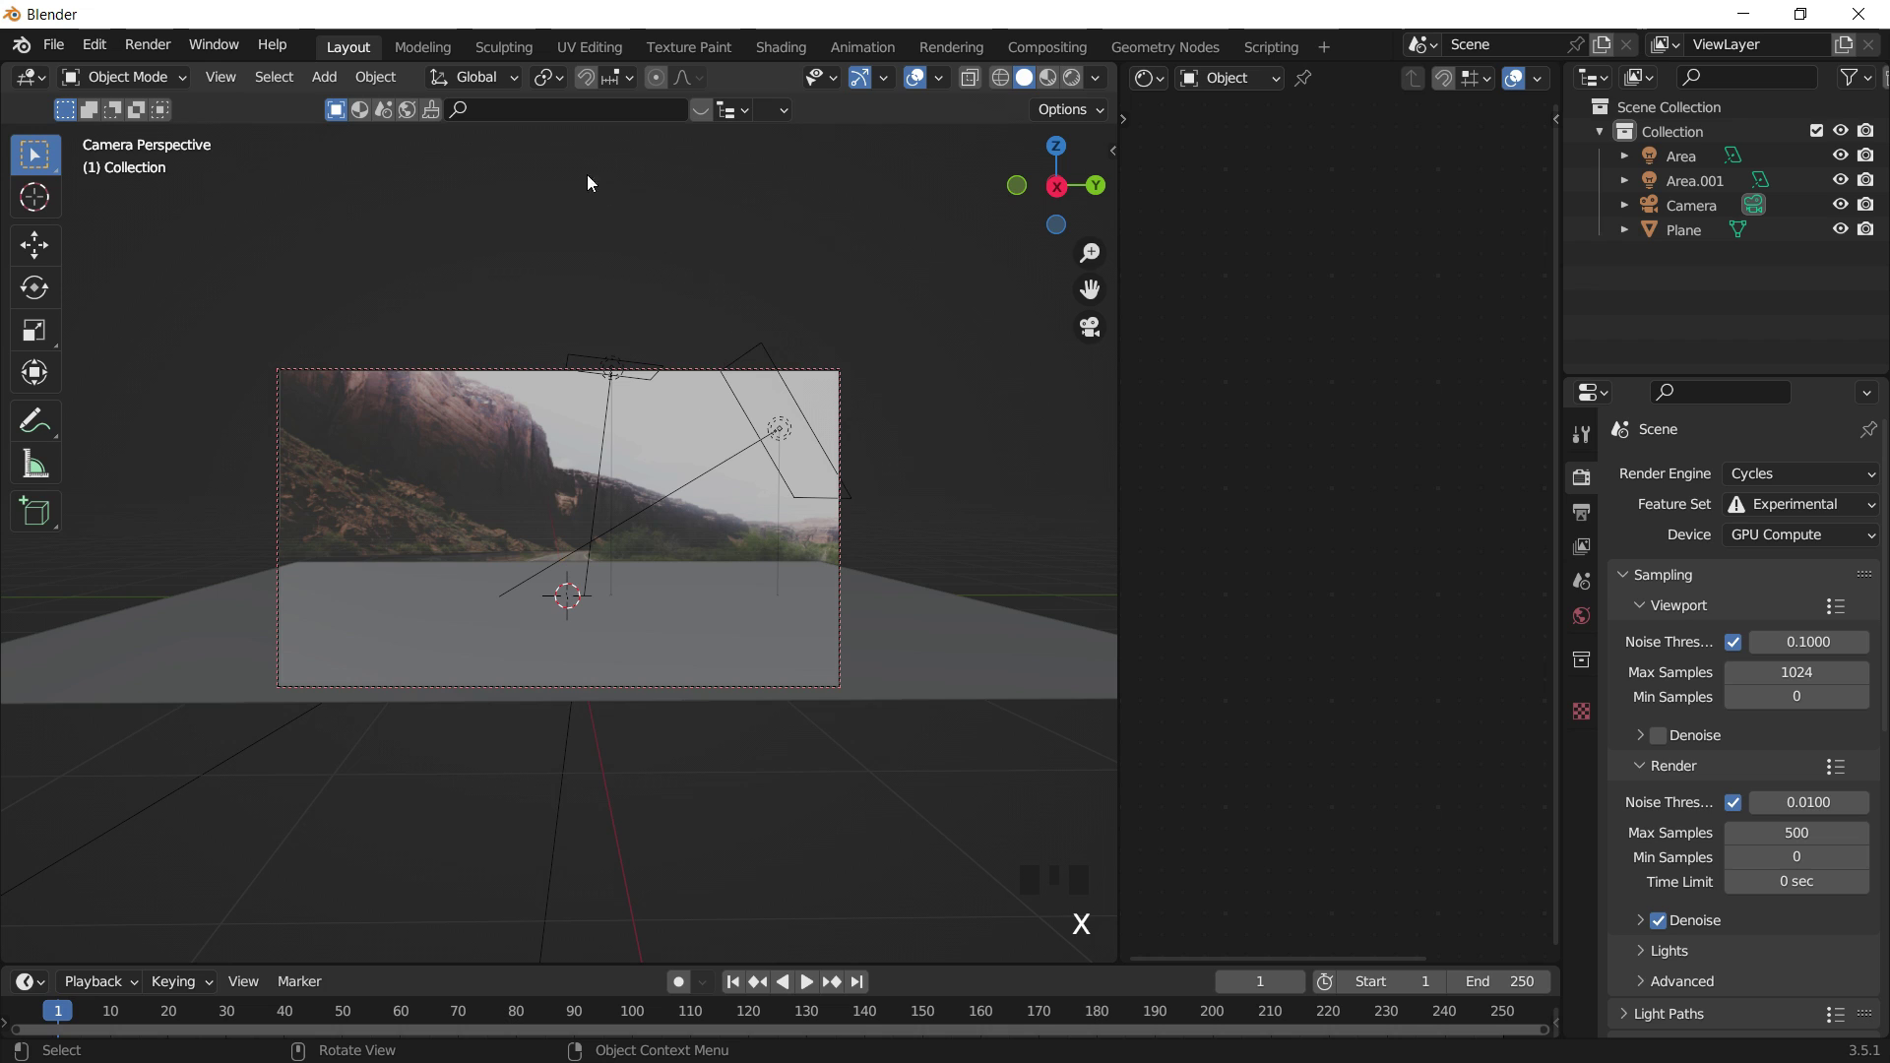
drag(1118, 473, 1300, 522)
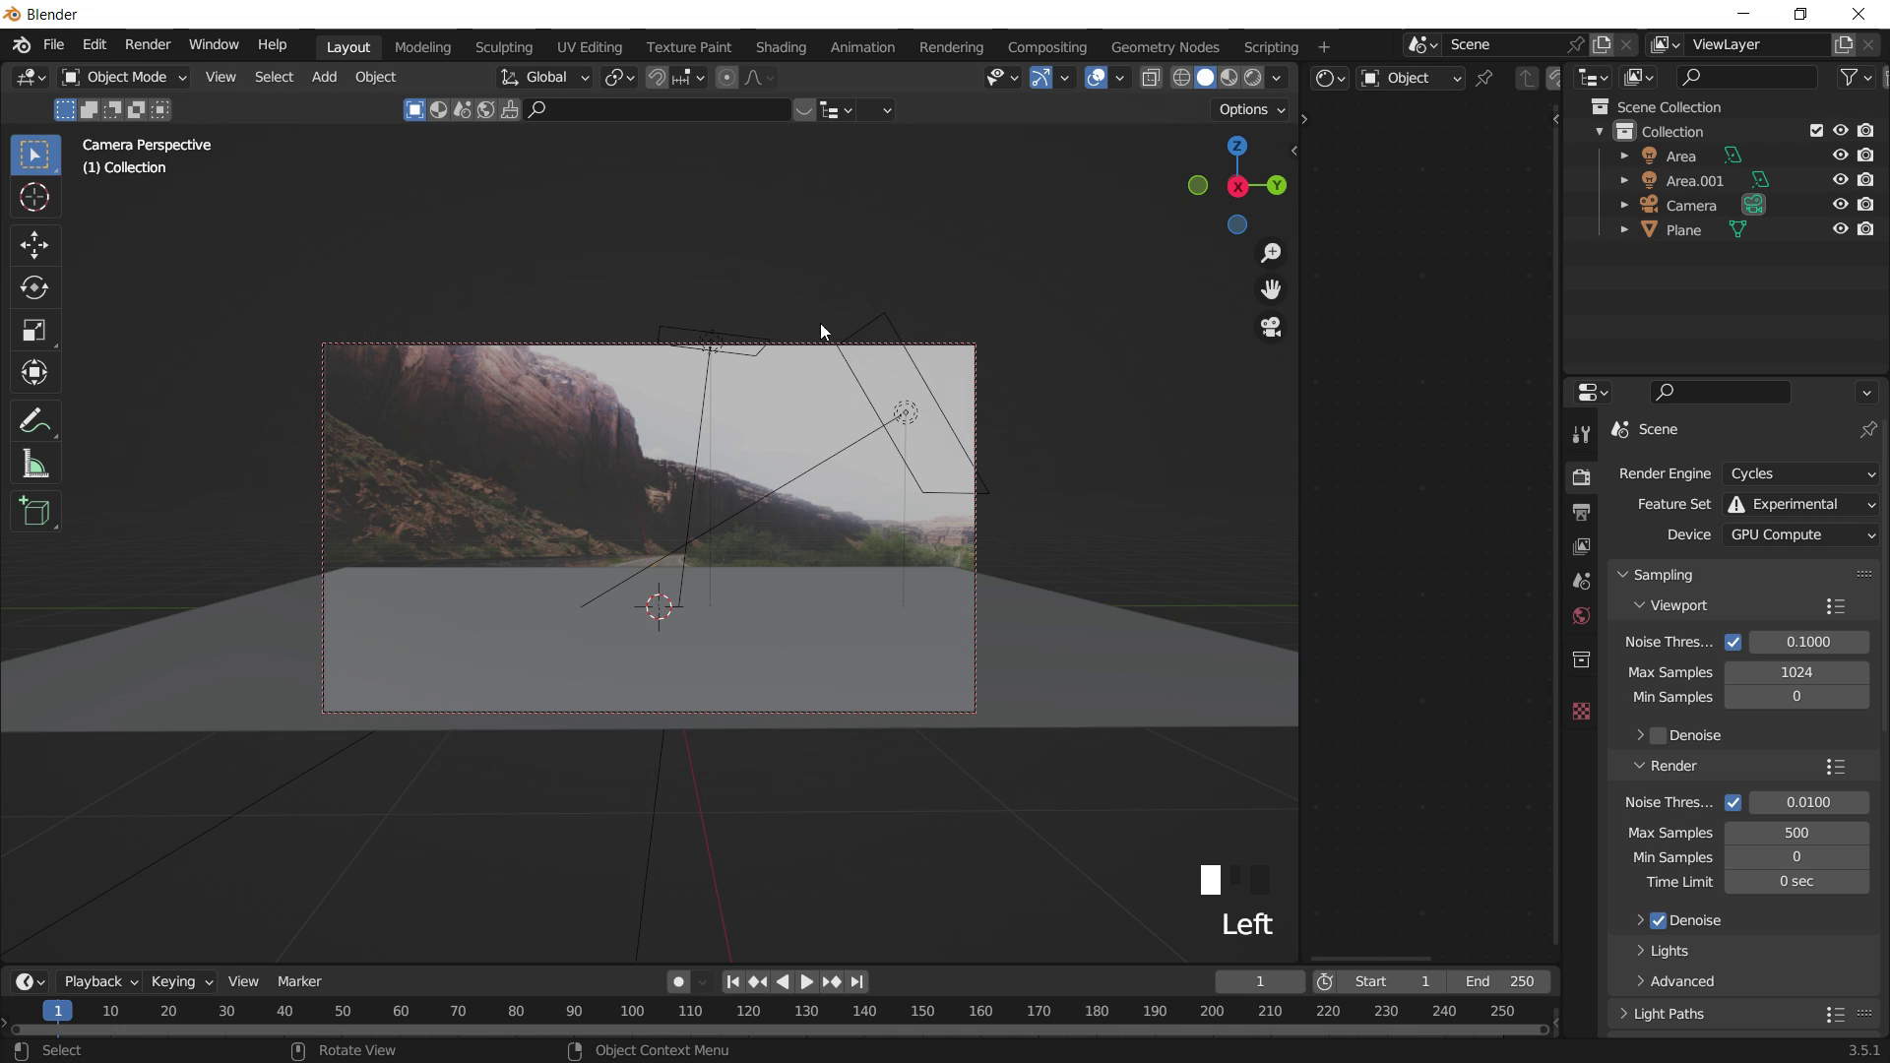
Search the online model library for "car" and sort the results with Free first.
click(673, 116)
text(car)
key(Return)
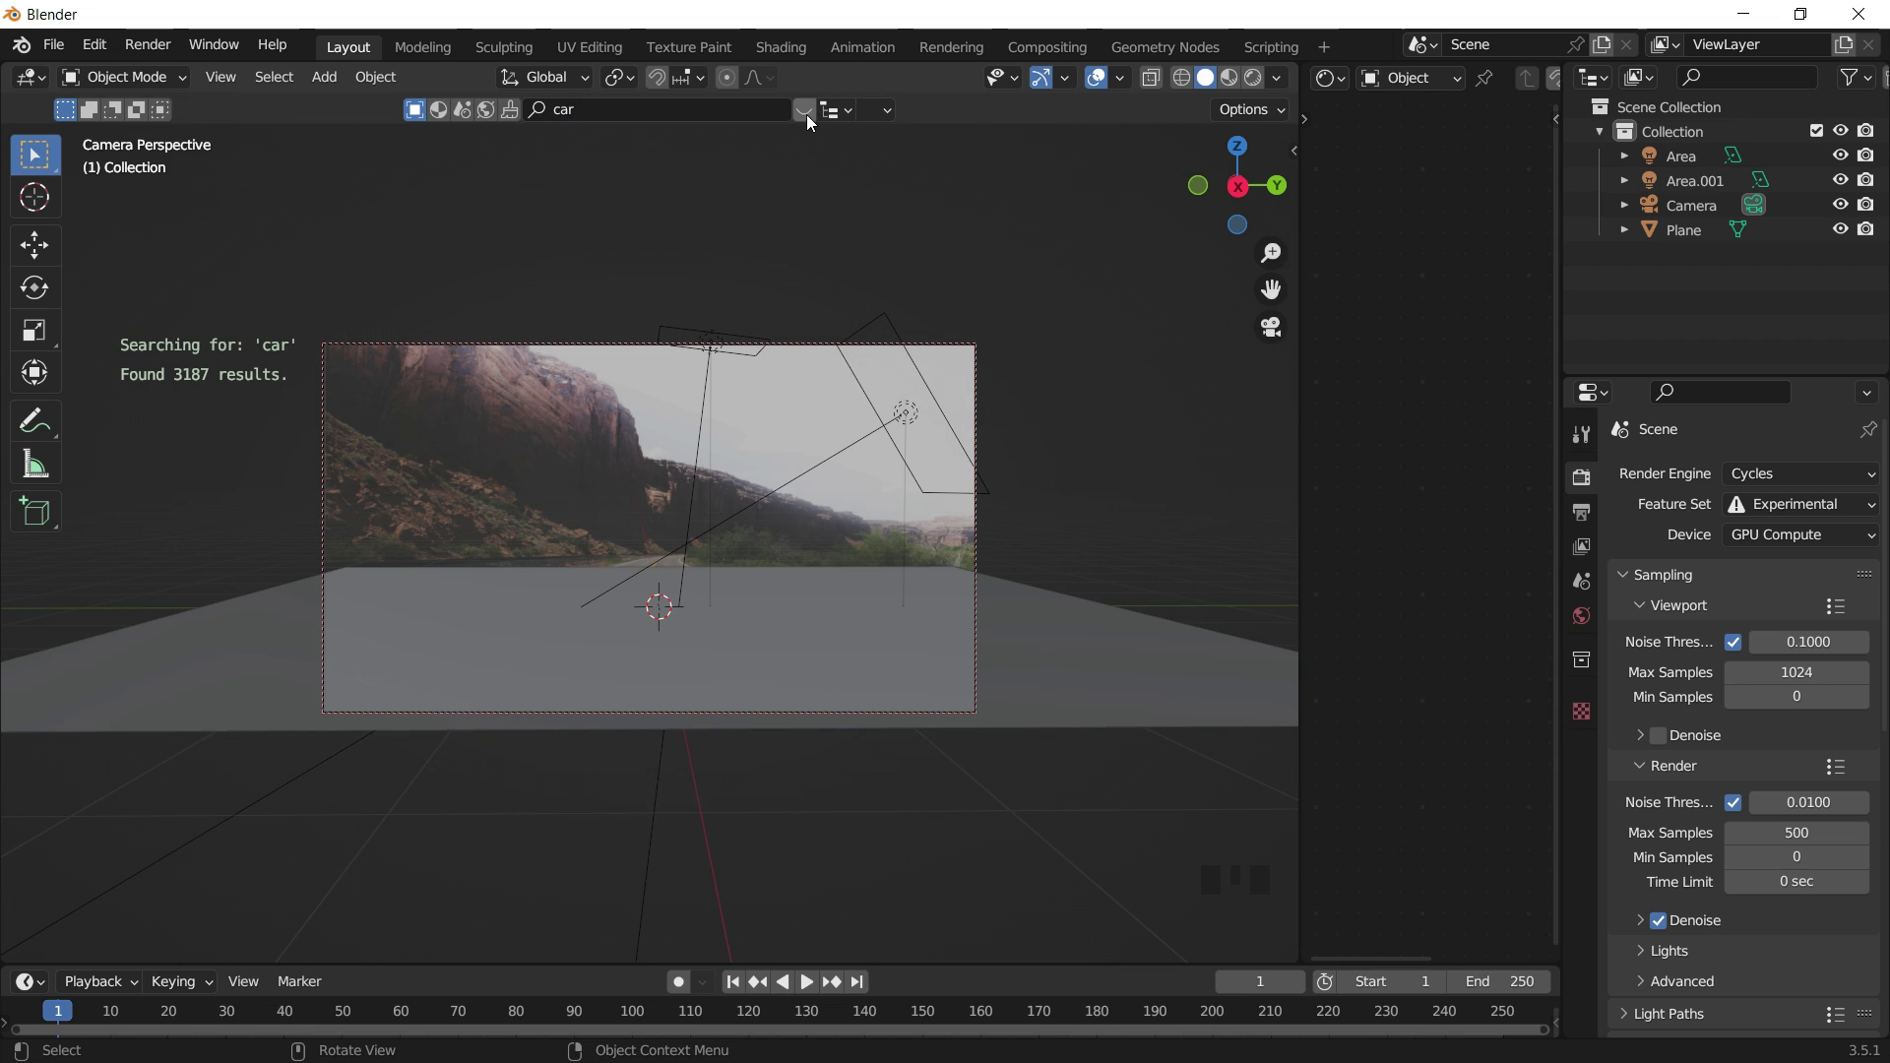
click(806, 113)
click(879, 110)
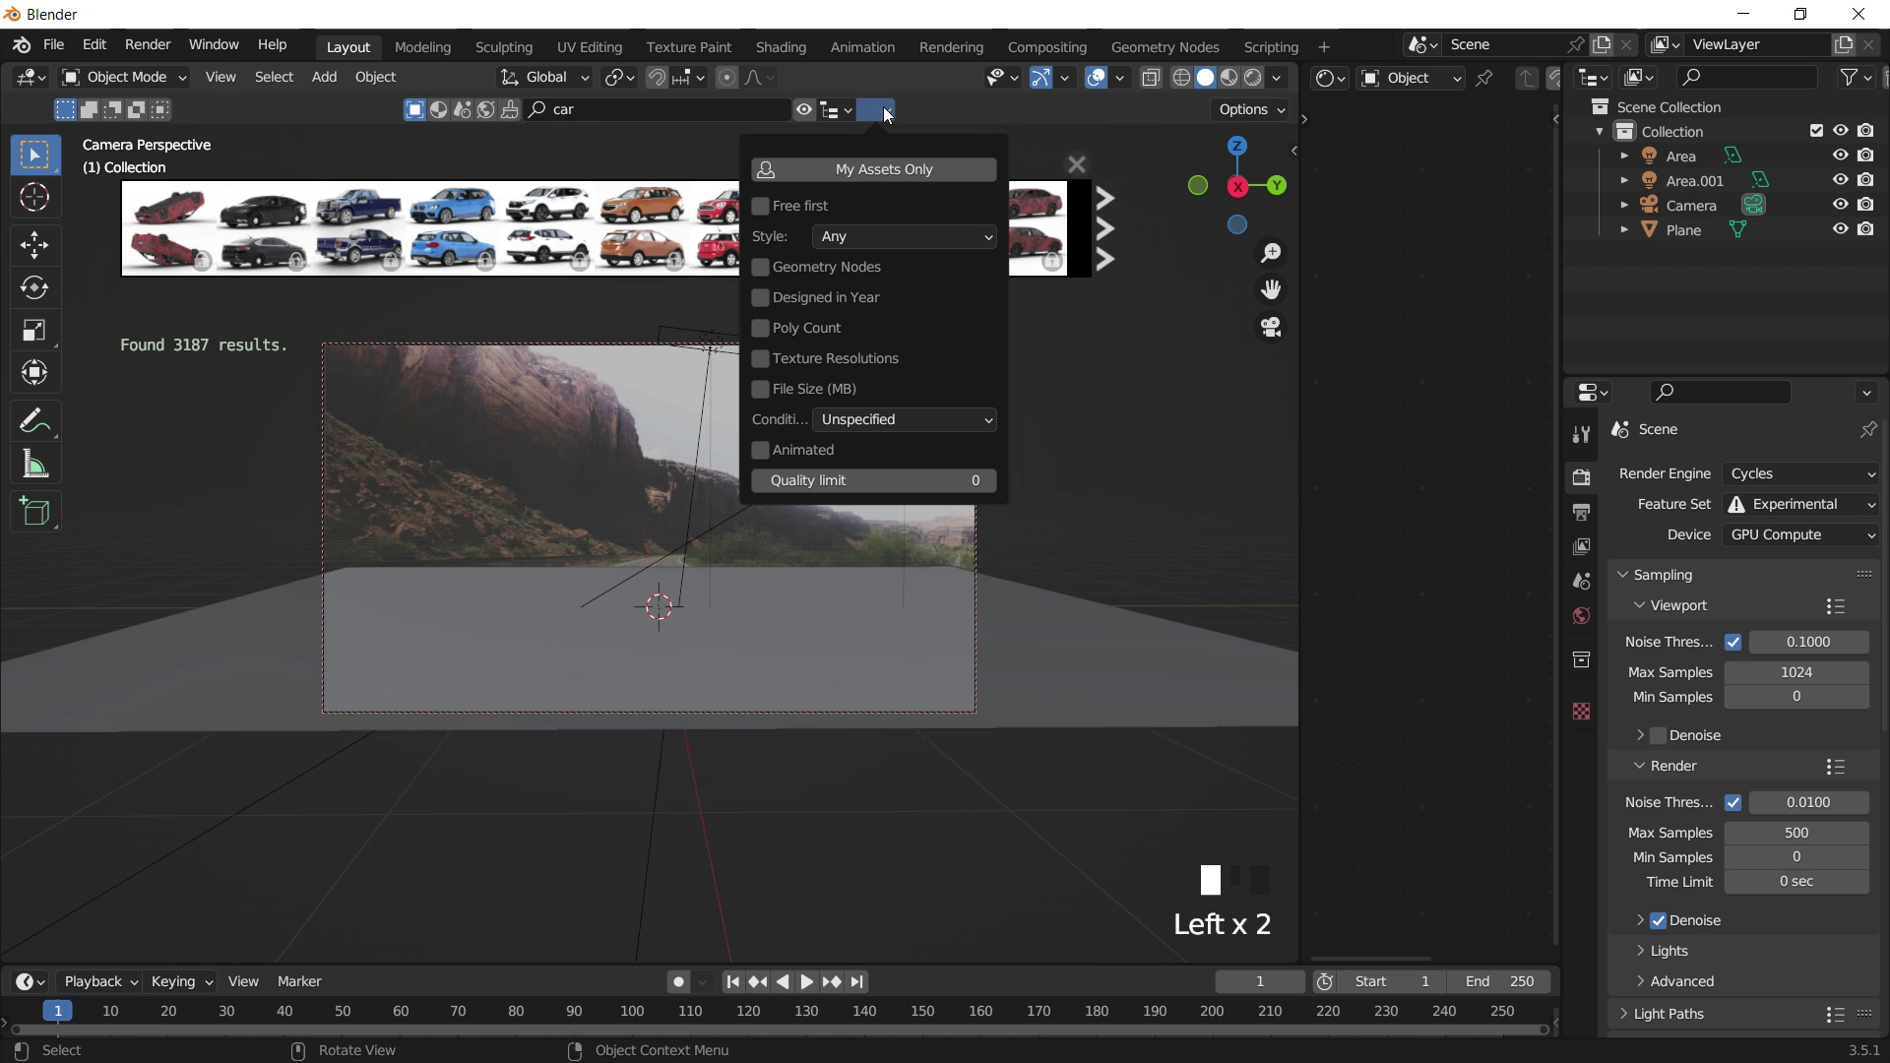
click(783, 205)
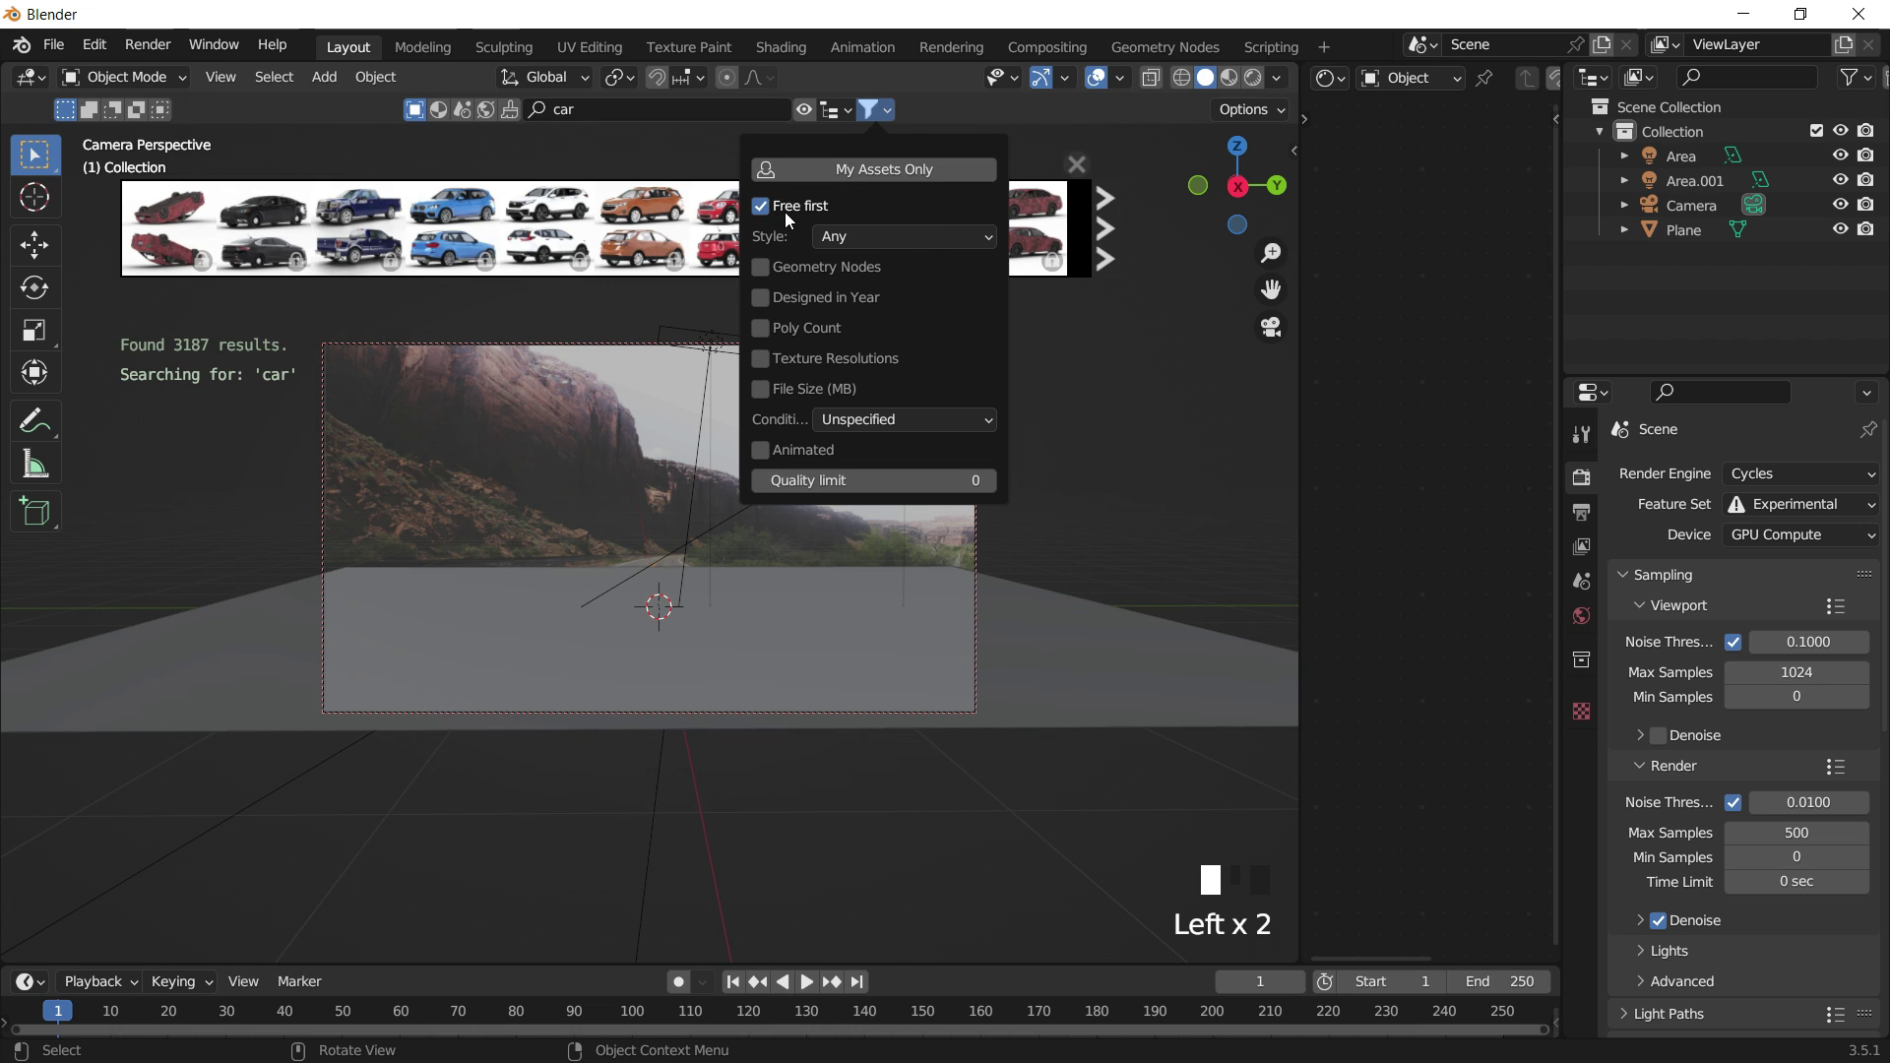
click(870, 118)
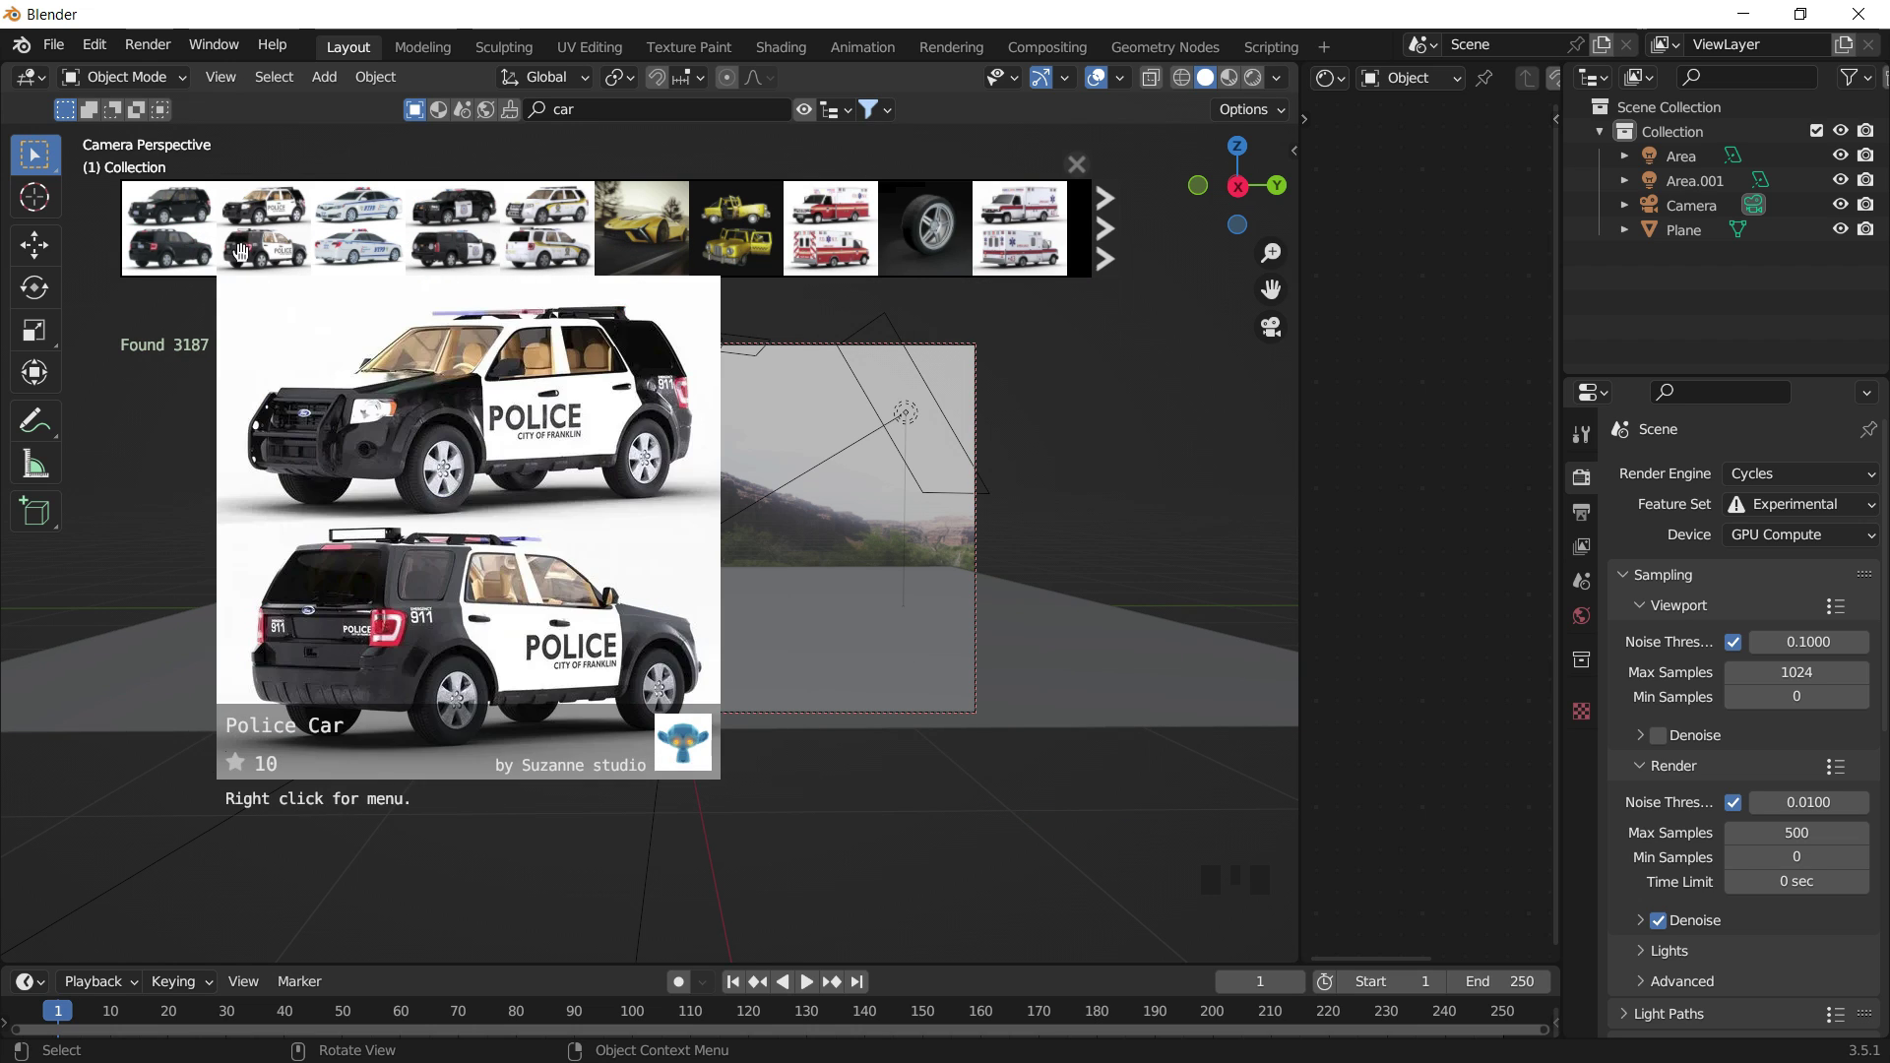
Browse the car results and place the black Ford Escape model on the ground plane near the 3D cursor.
click(1107, 230)
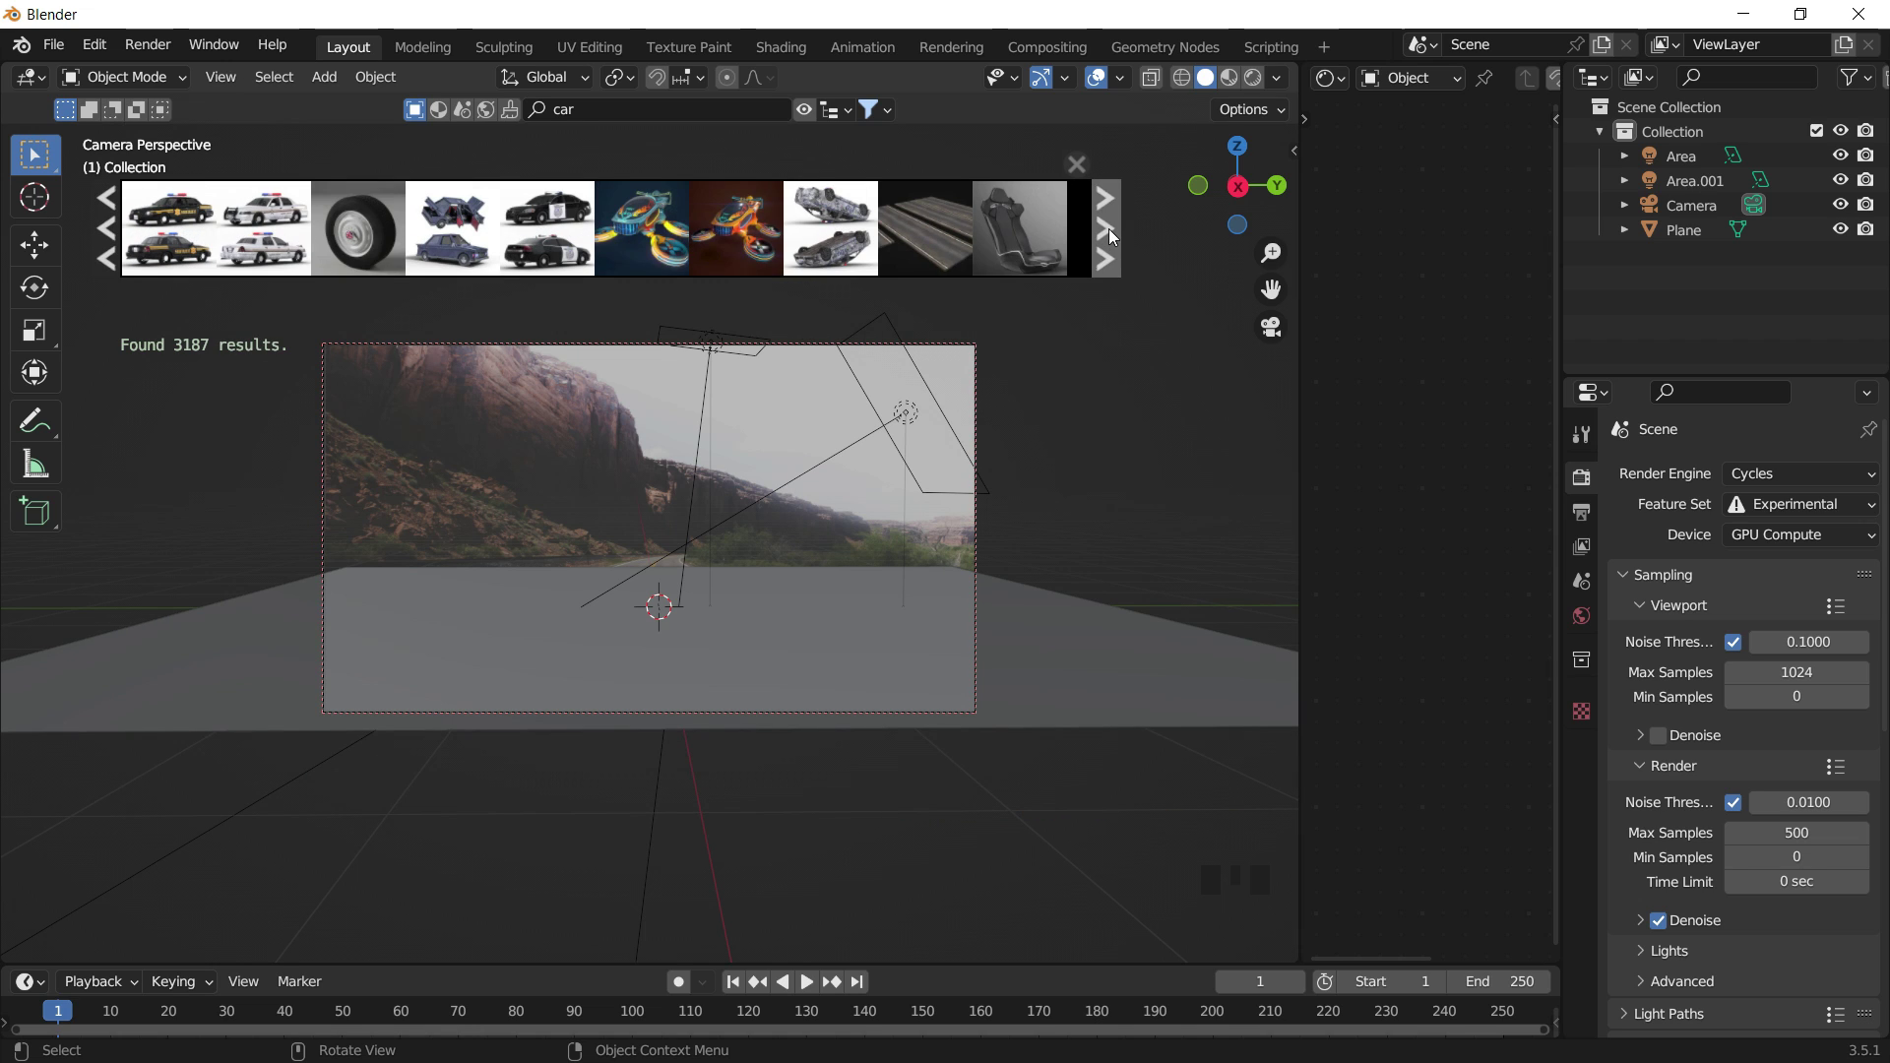
click(1109, 236)
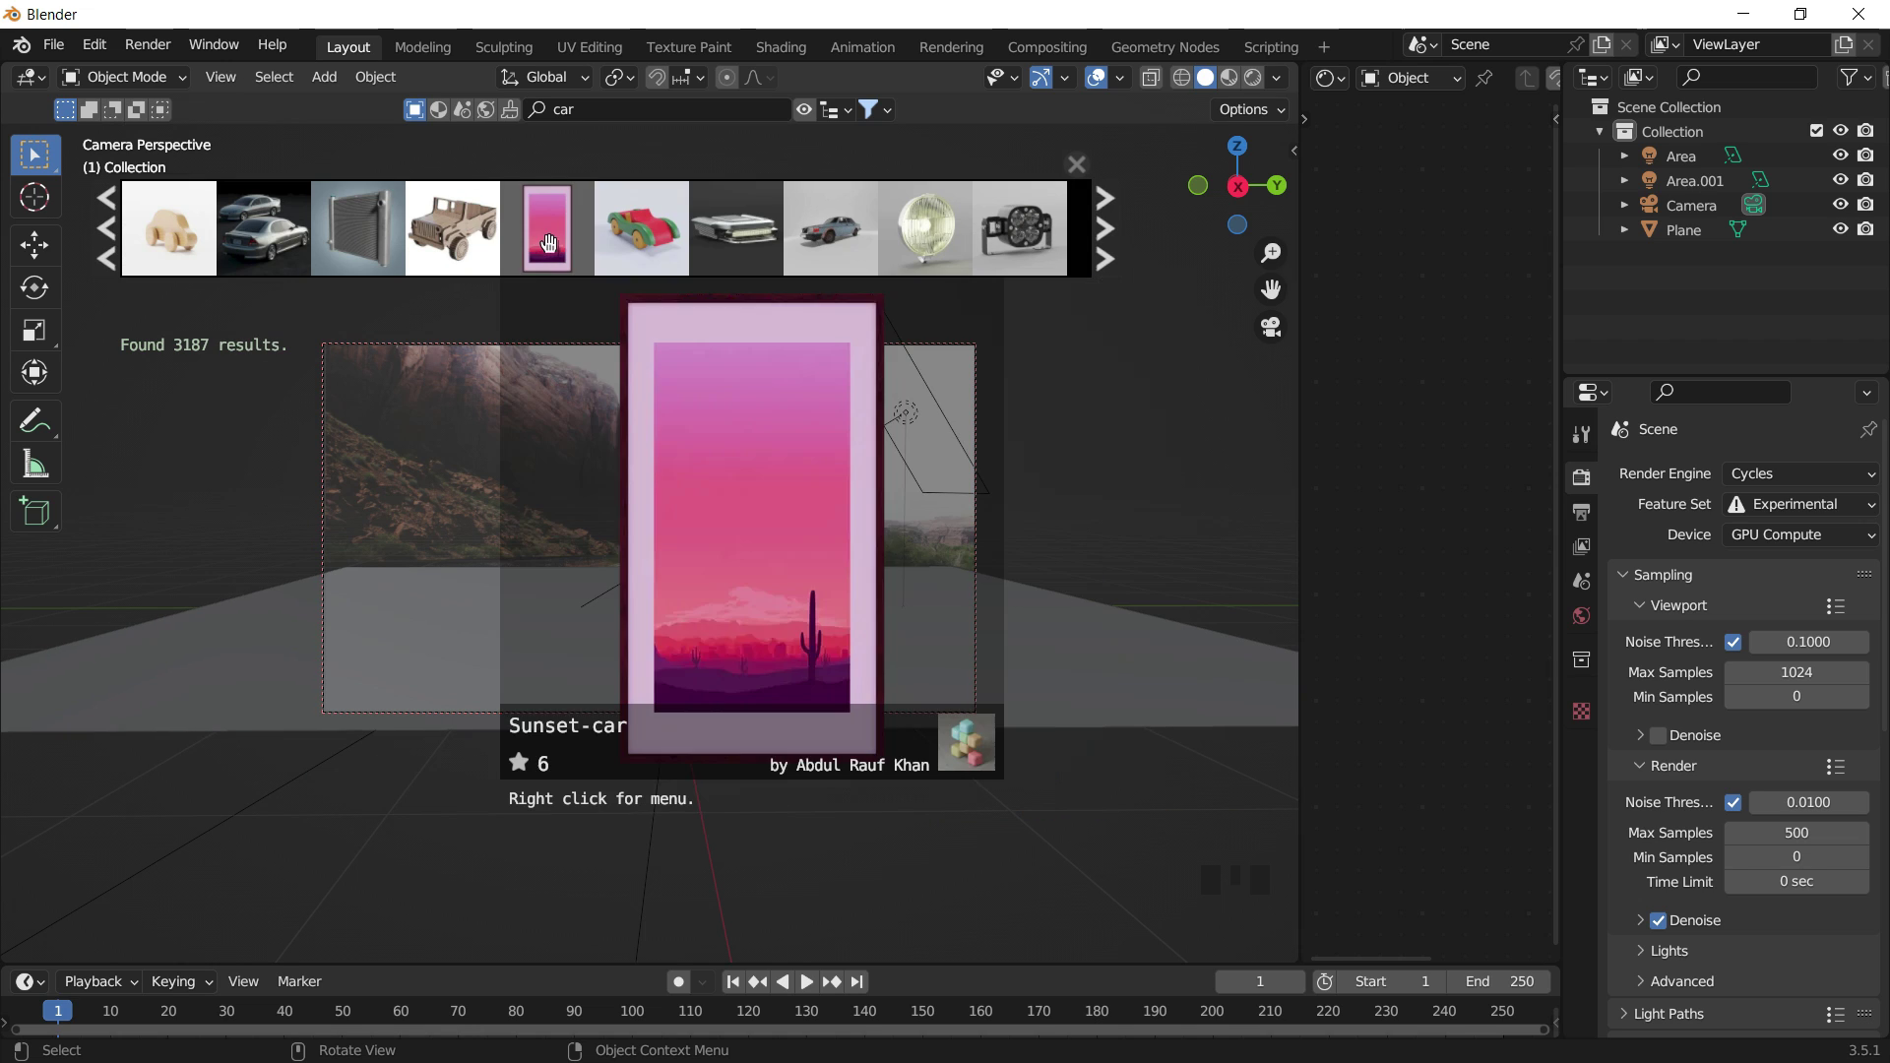
click(111, 239)
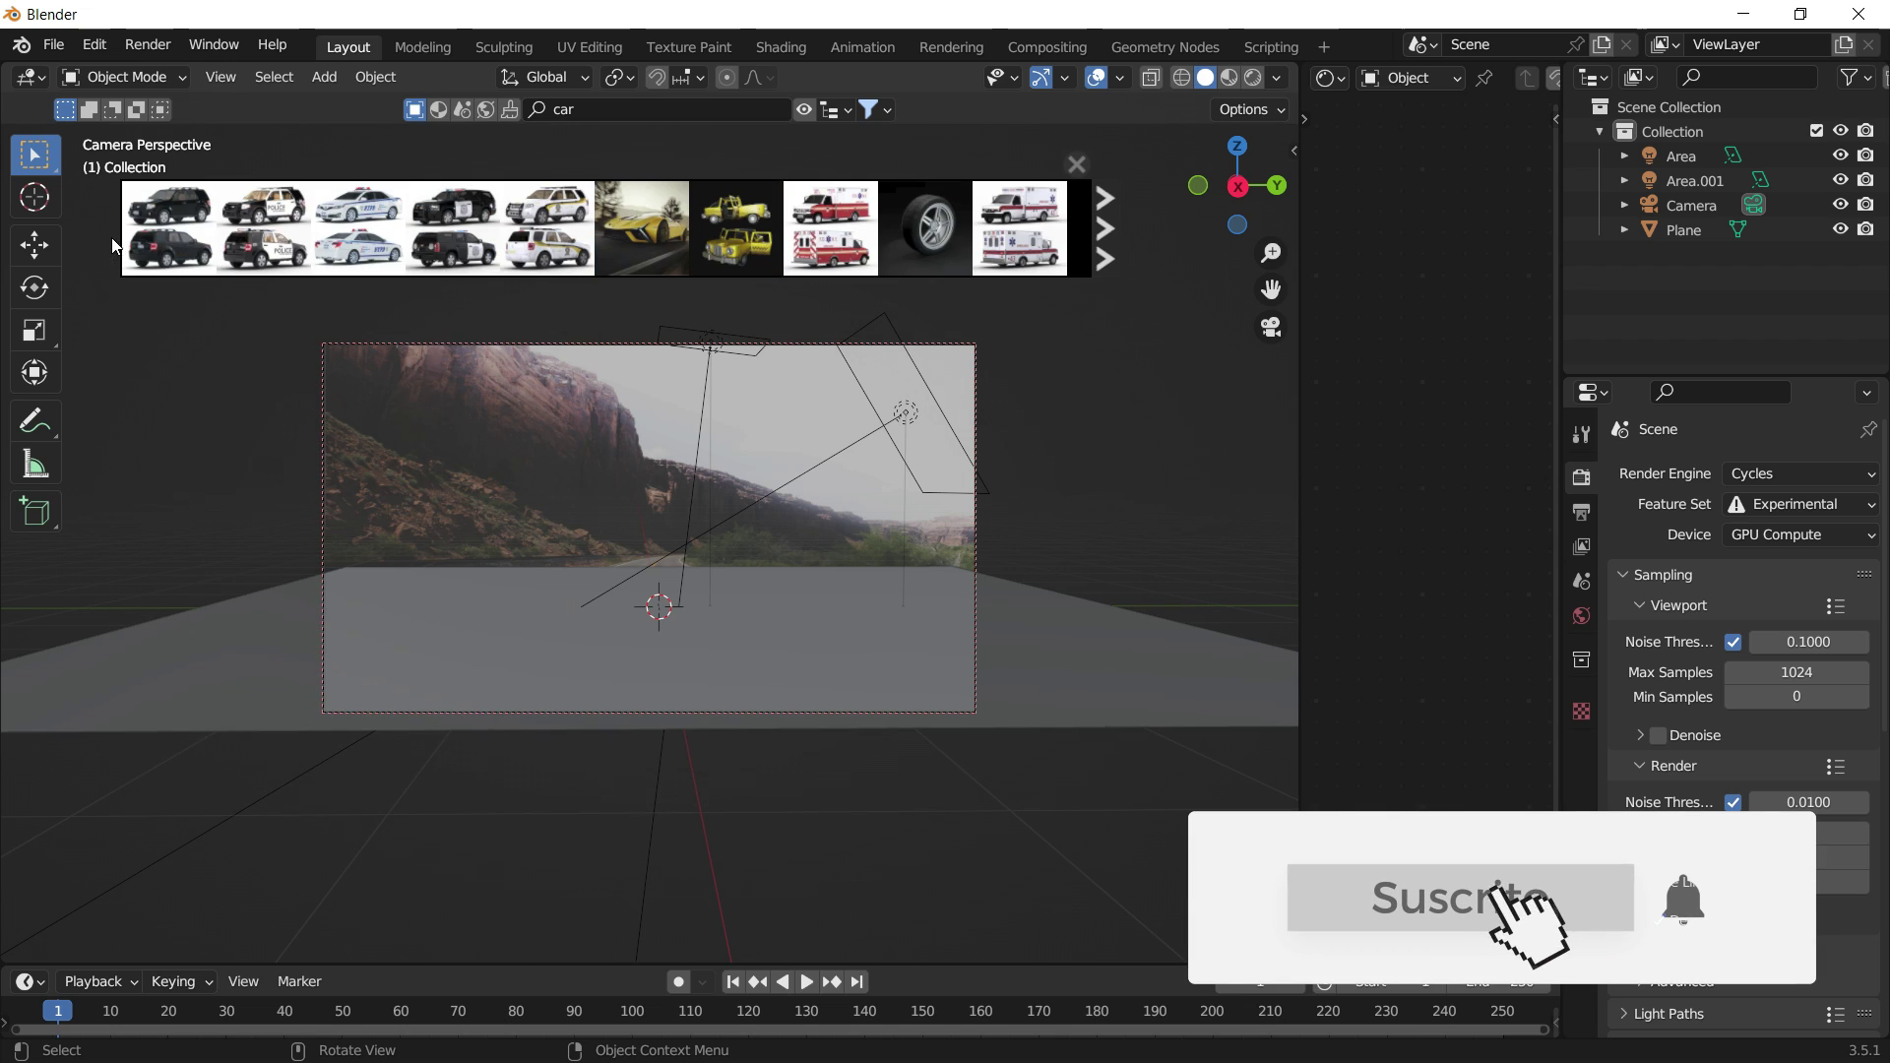
drag(177, 219, 669, 591)
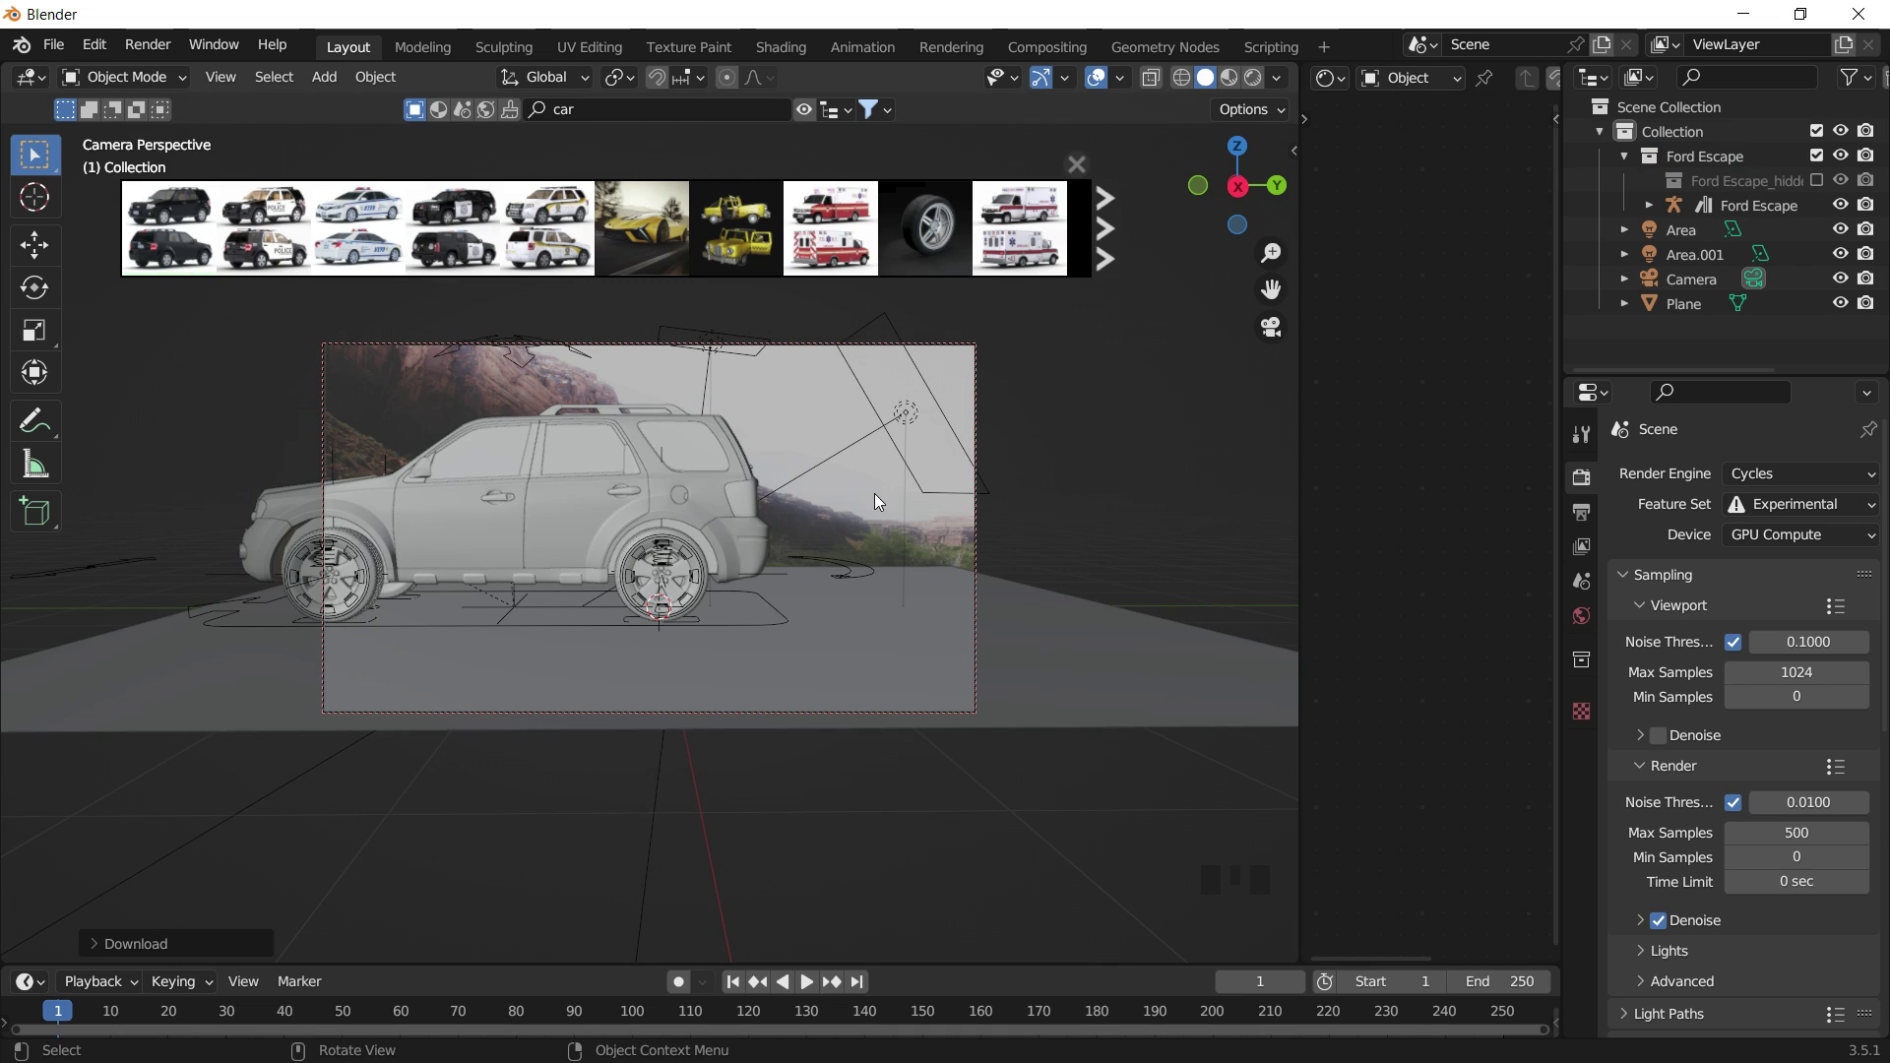
Select the Ford Escape's rig and scale the whole car down to roughly half its size on the ground plane.
click(1268, 328)
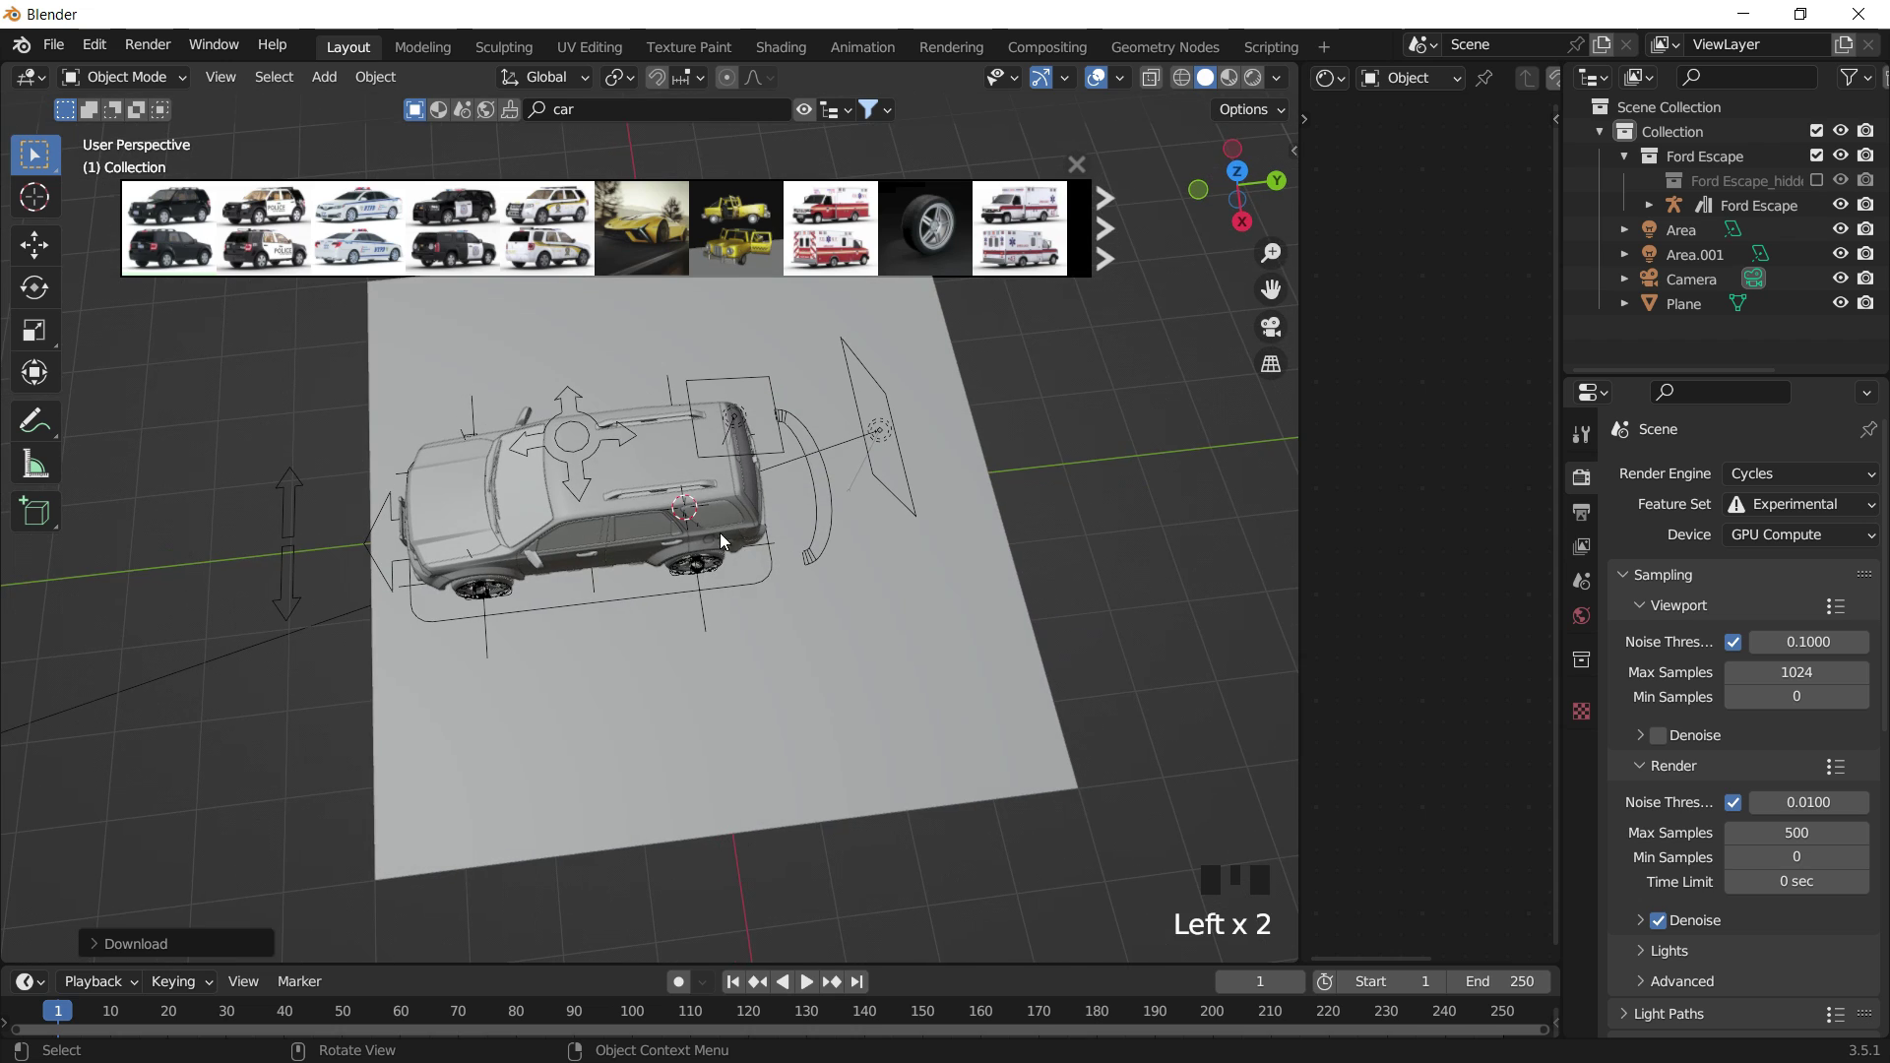
middle_drag(718, 533, 655, 429)
click(613, 340)
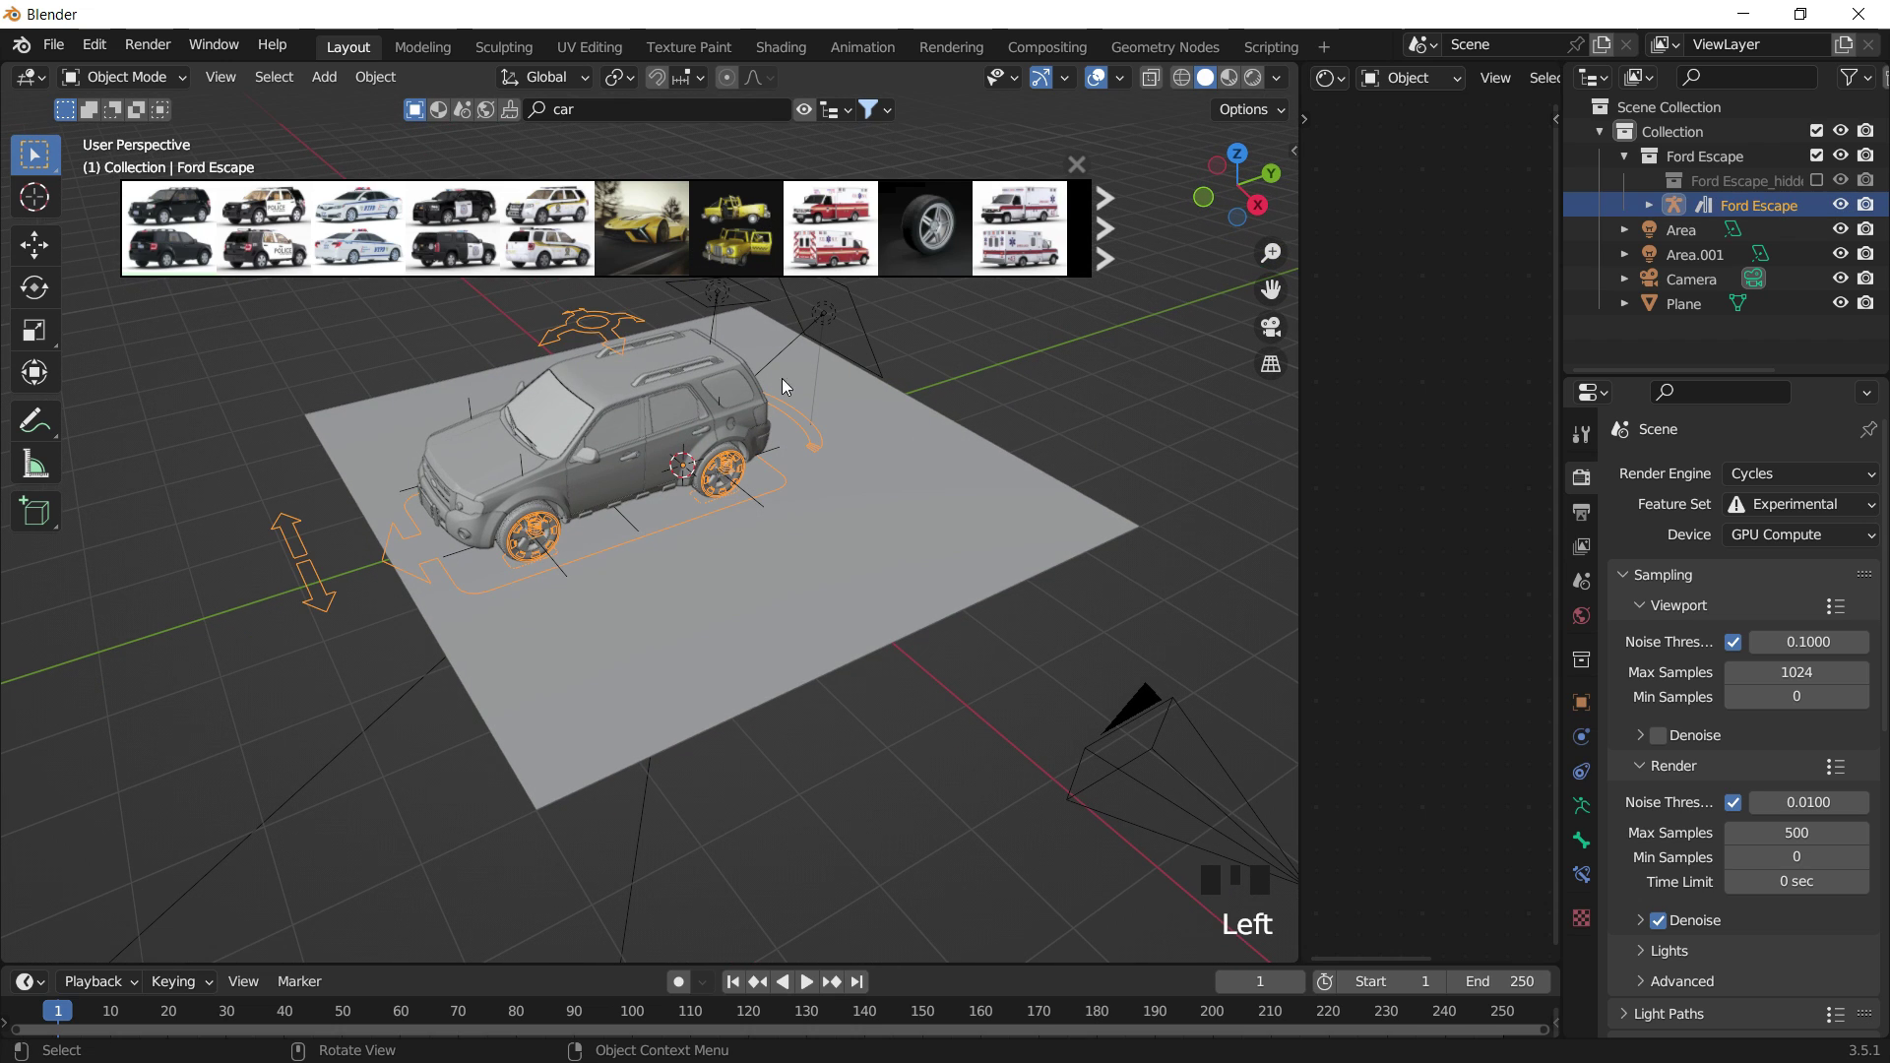
key(s)
click(859, 492)
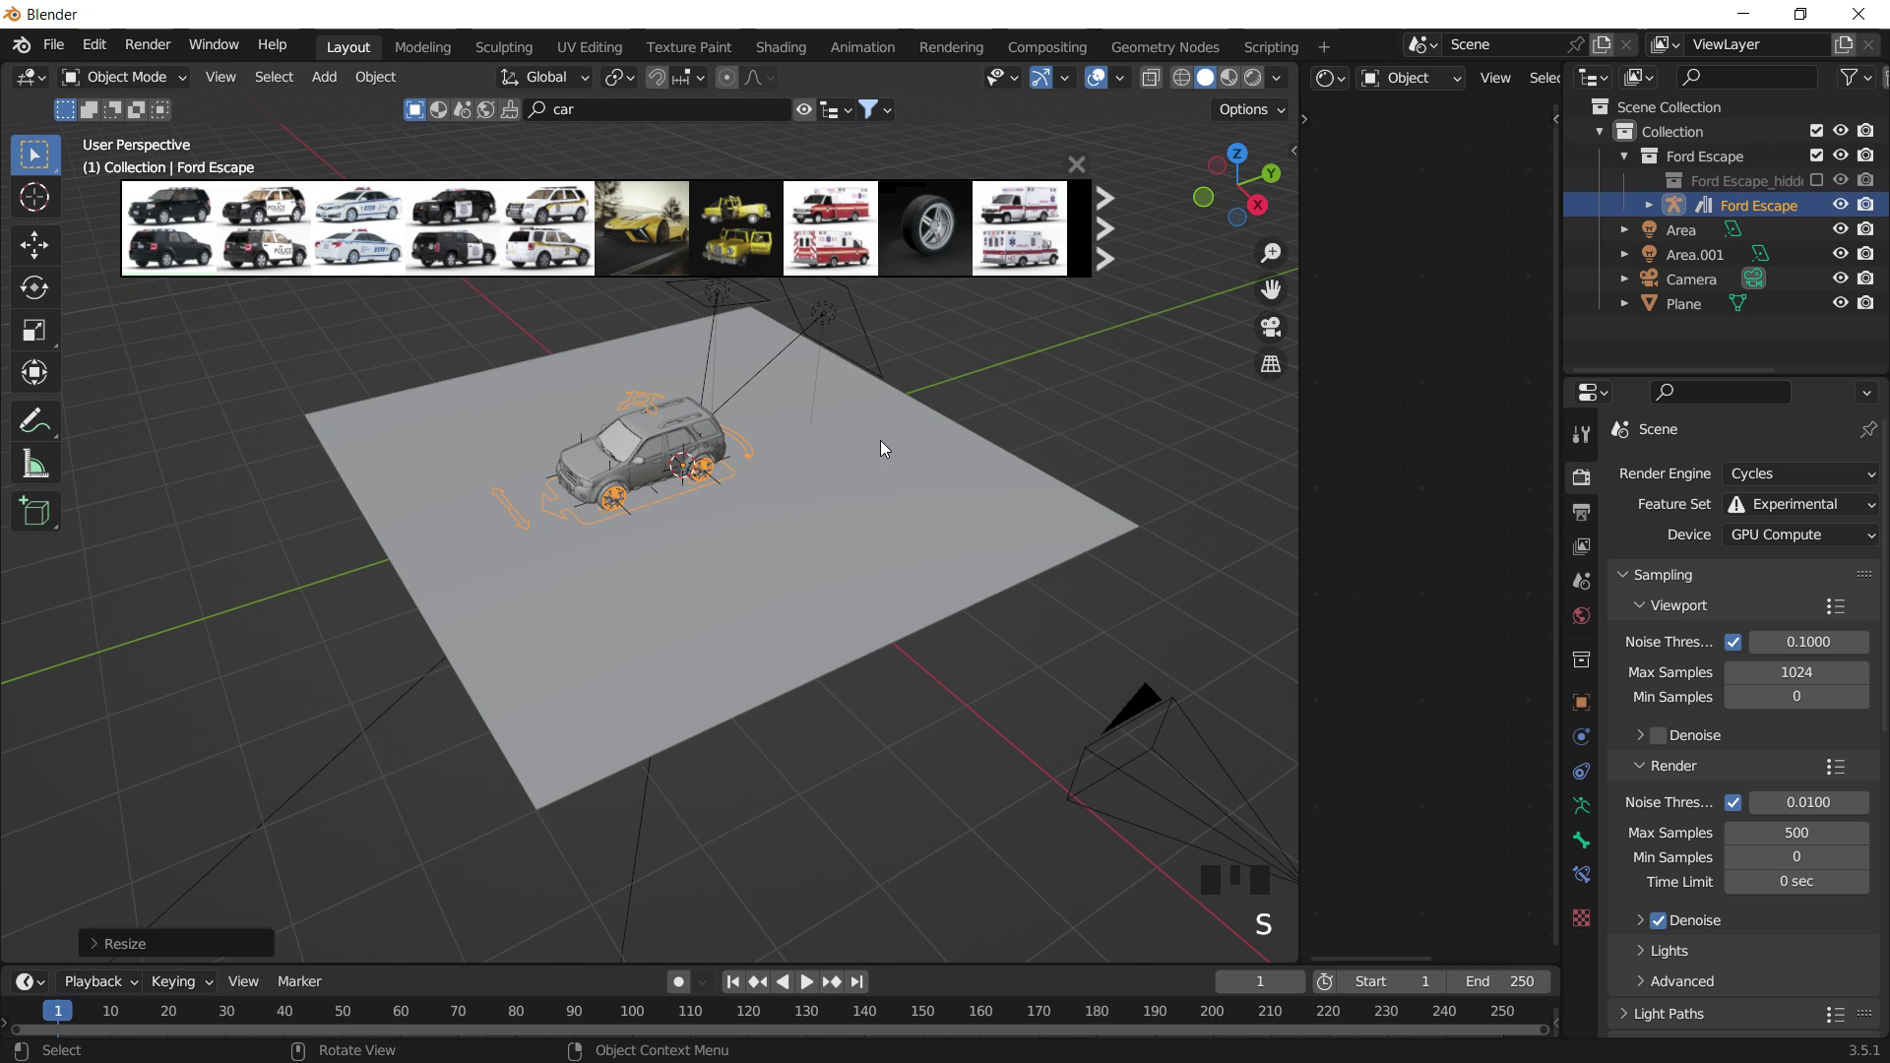
Rotate the car -90 degrees about the global Z axis so its rear faces the camera.
key(r)
text(z)
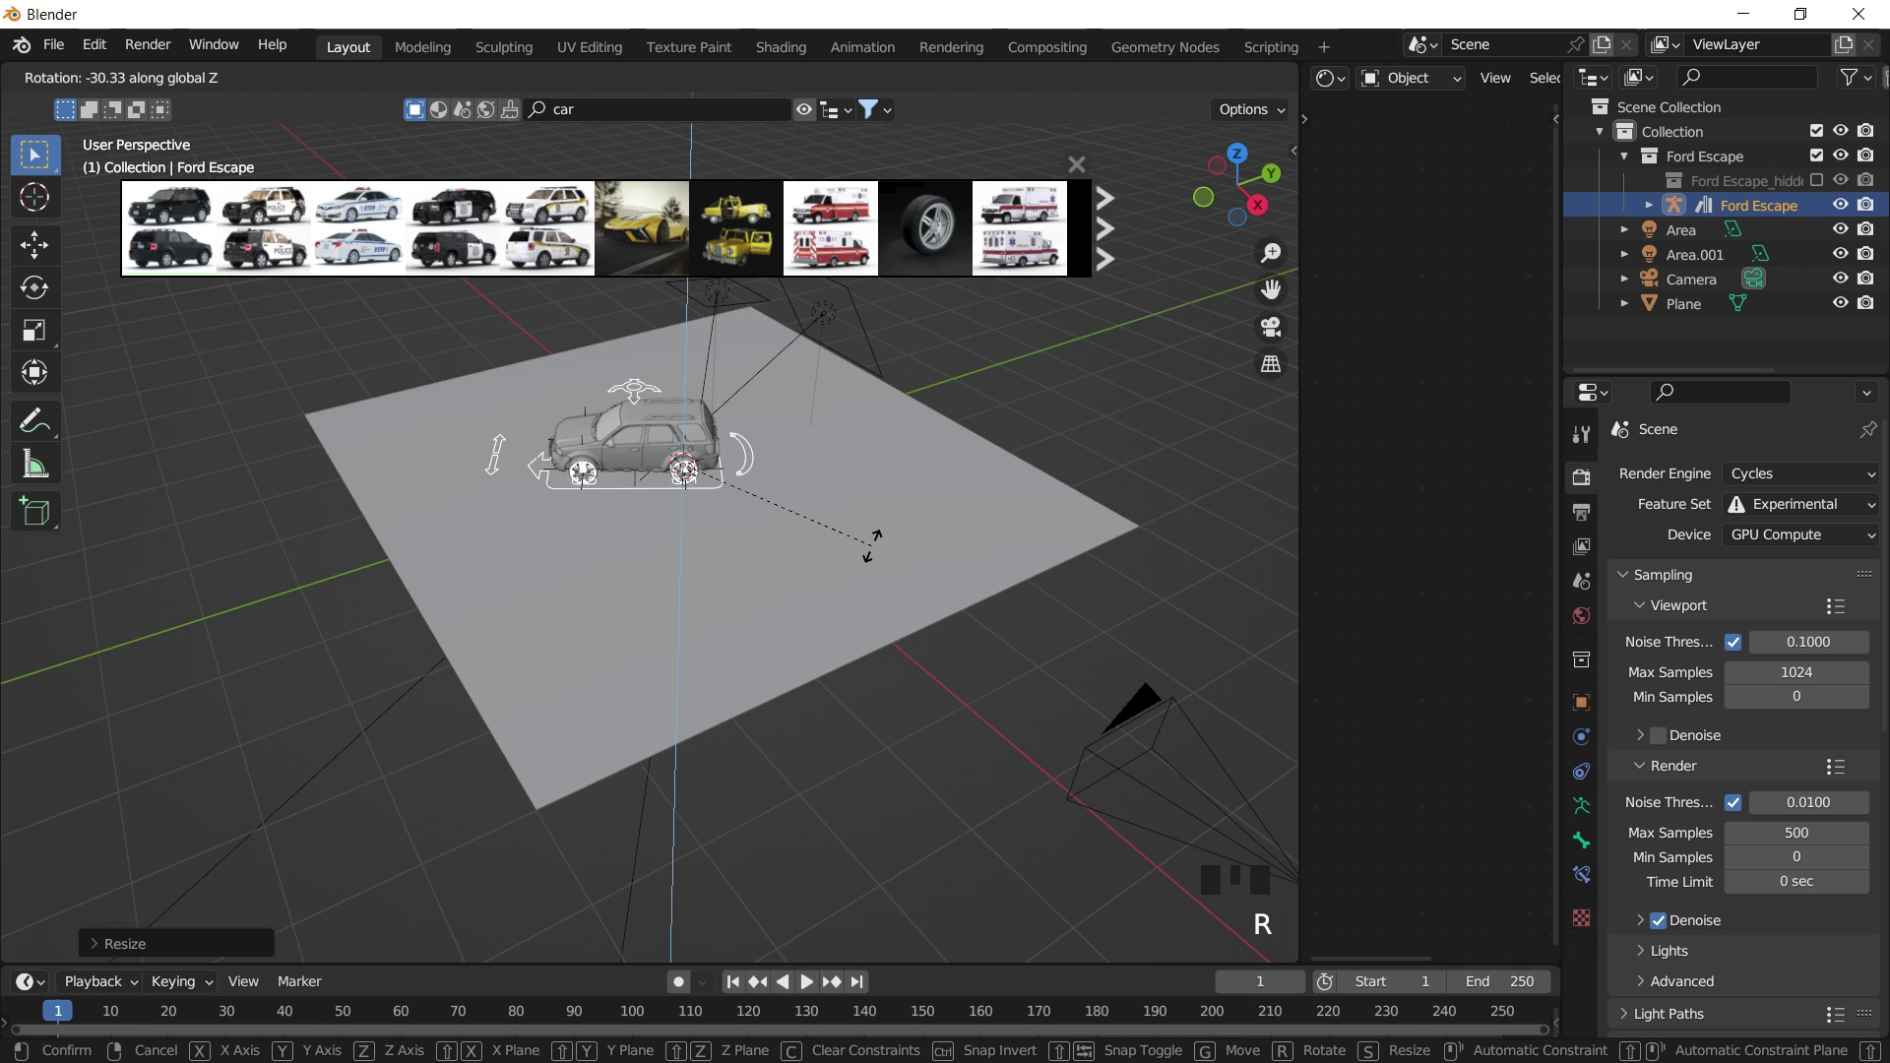
text(-90)
key(Return)
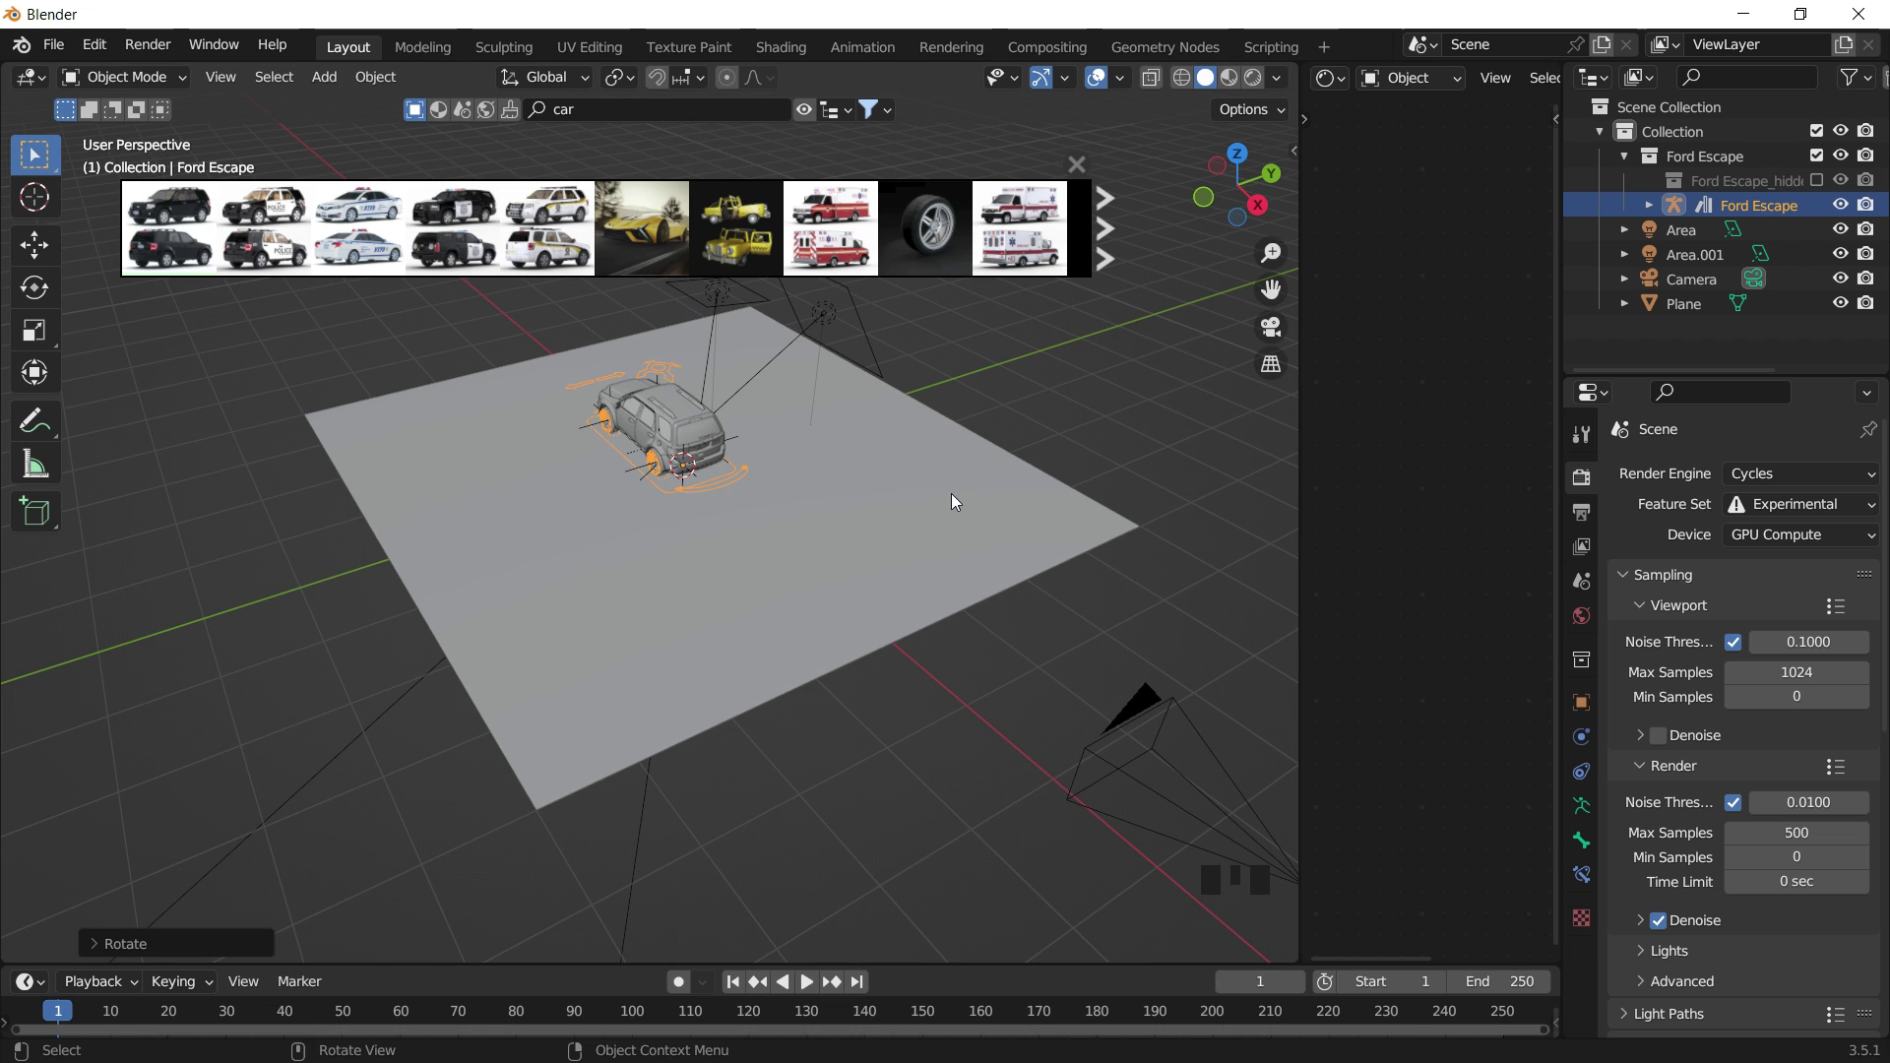
View the scene through the camera in rendered shading and hide the model library's results strip.
click(1266, 331)
key(z)
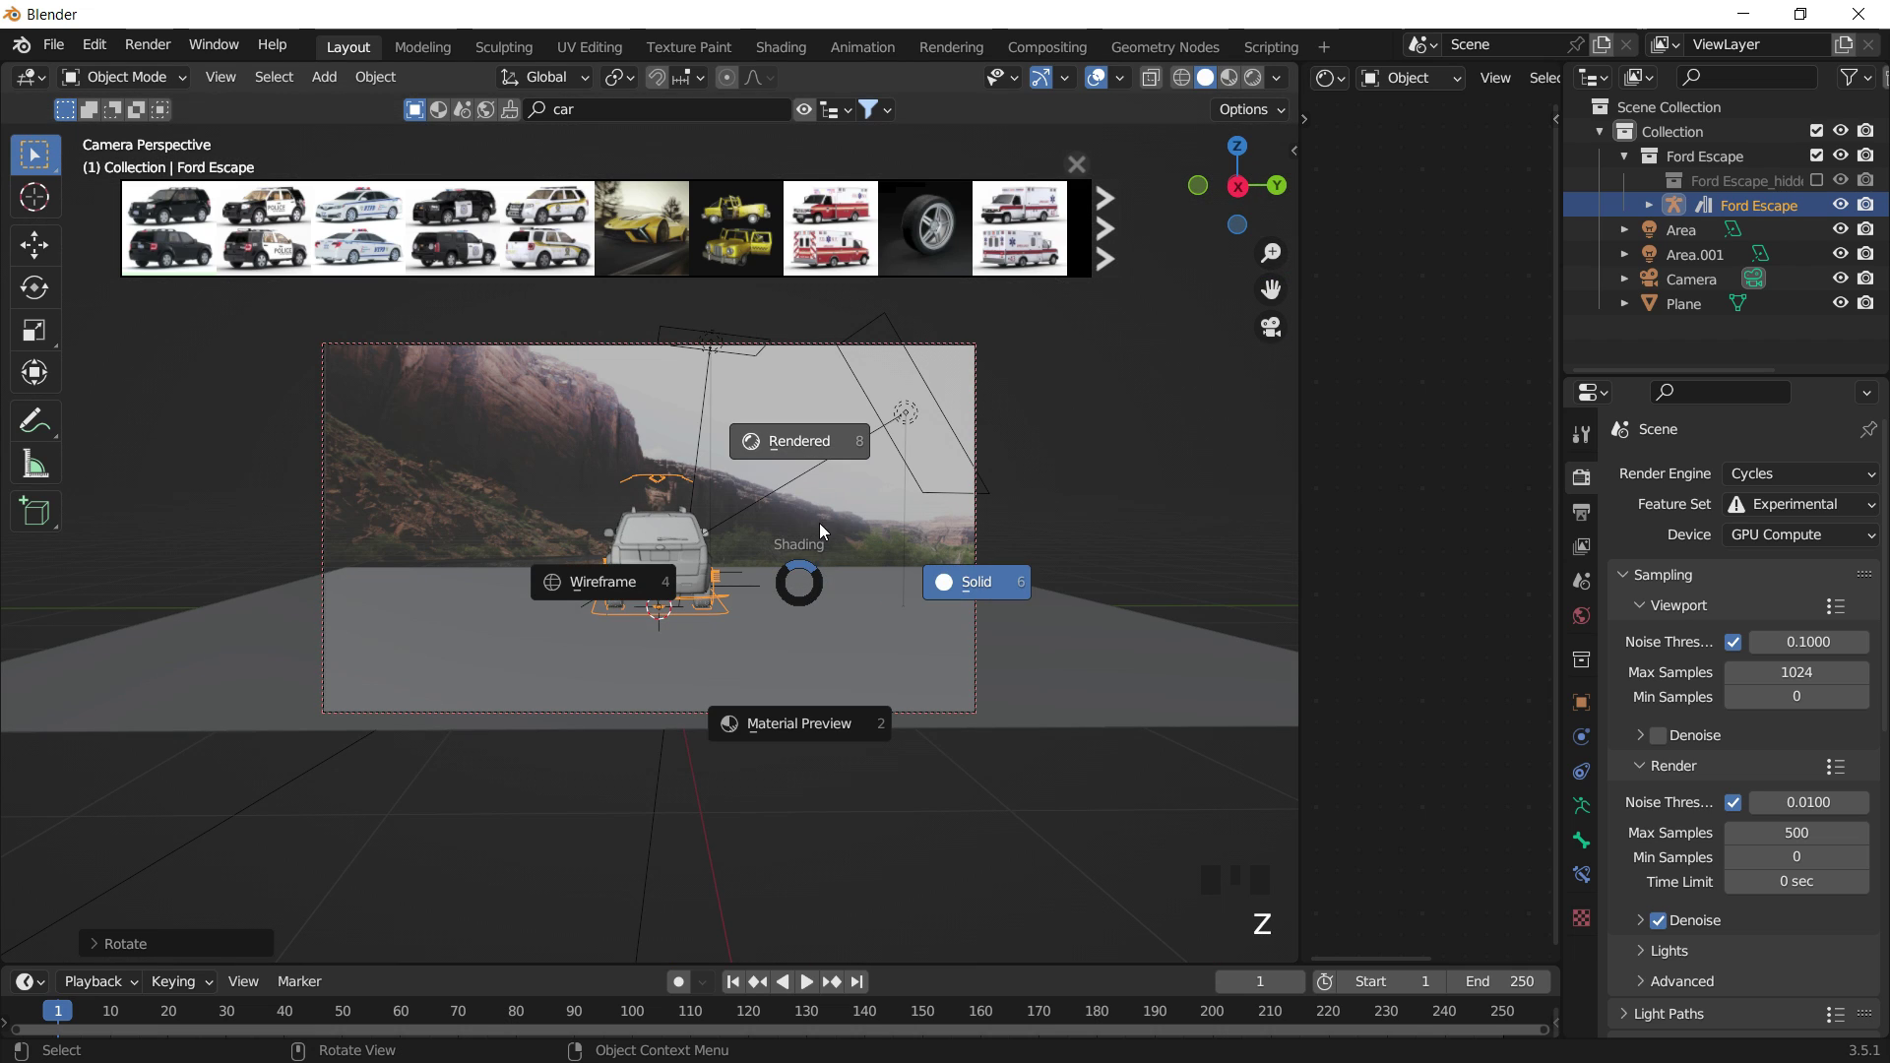
click(809, 504)
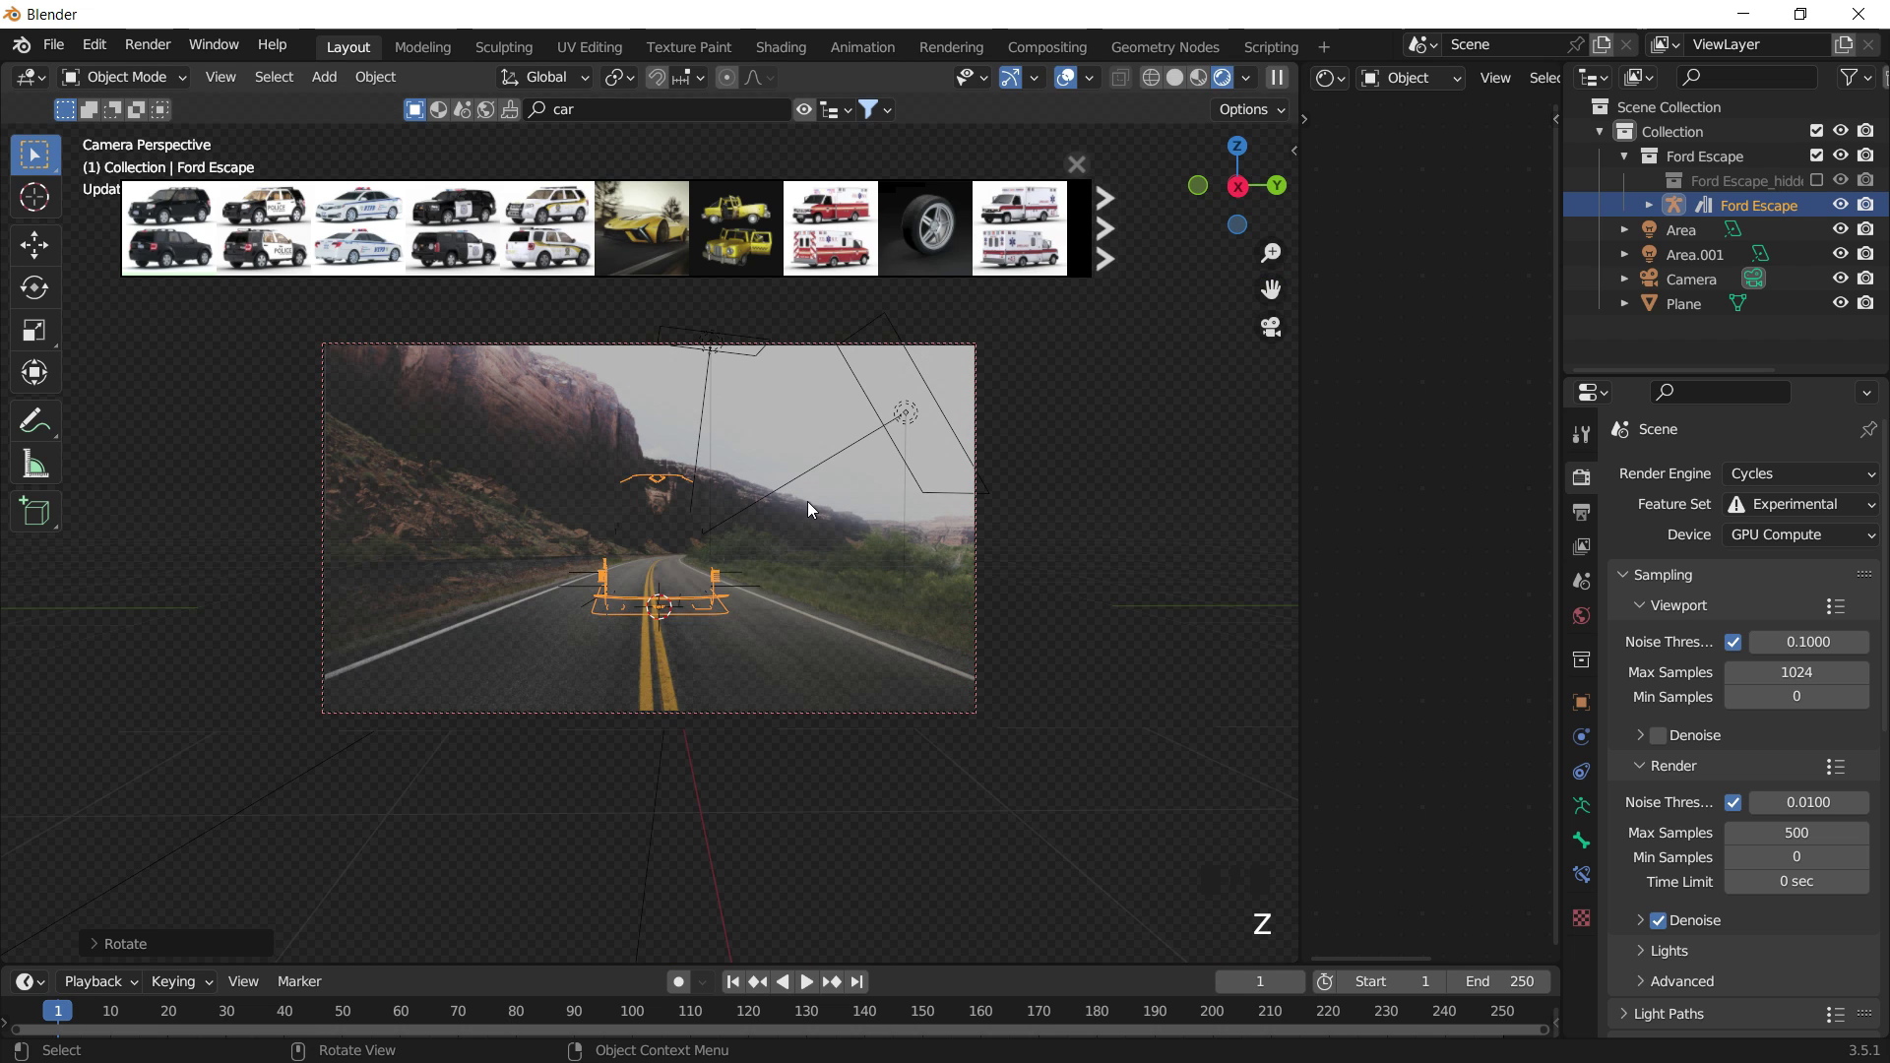
click(805, 109)
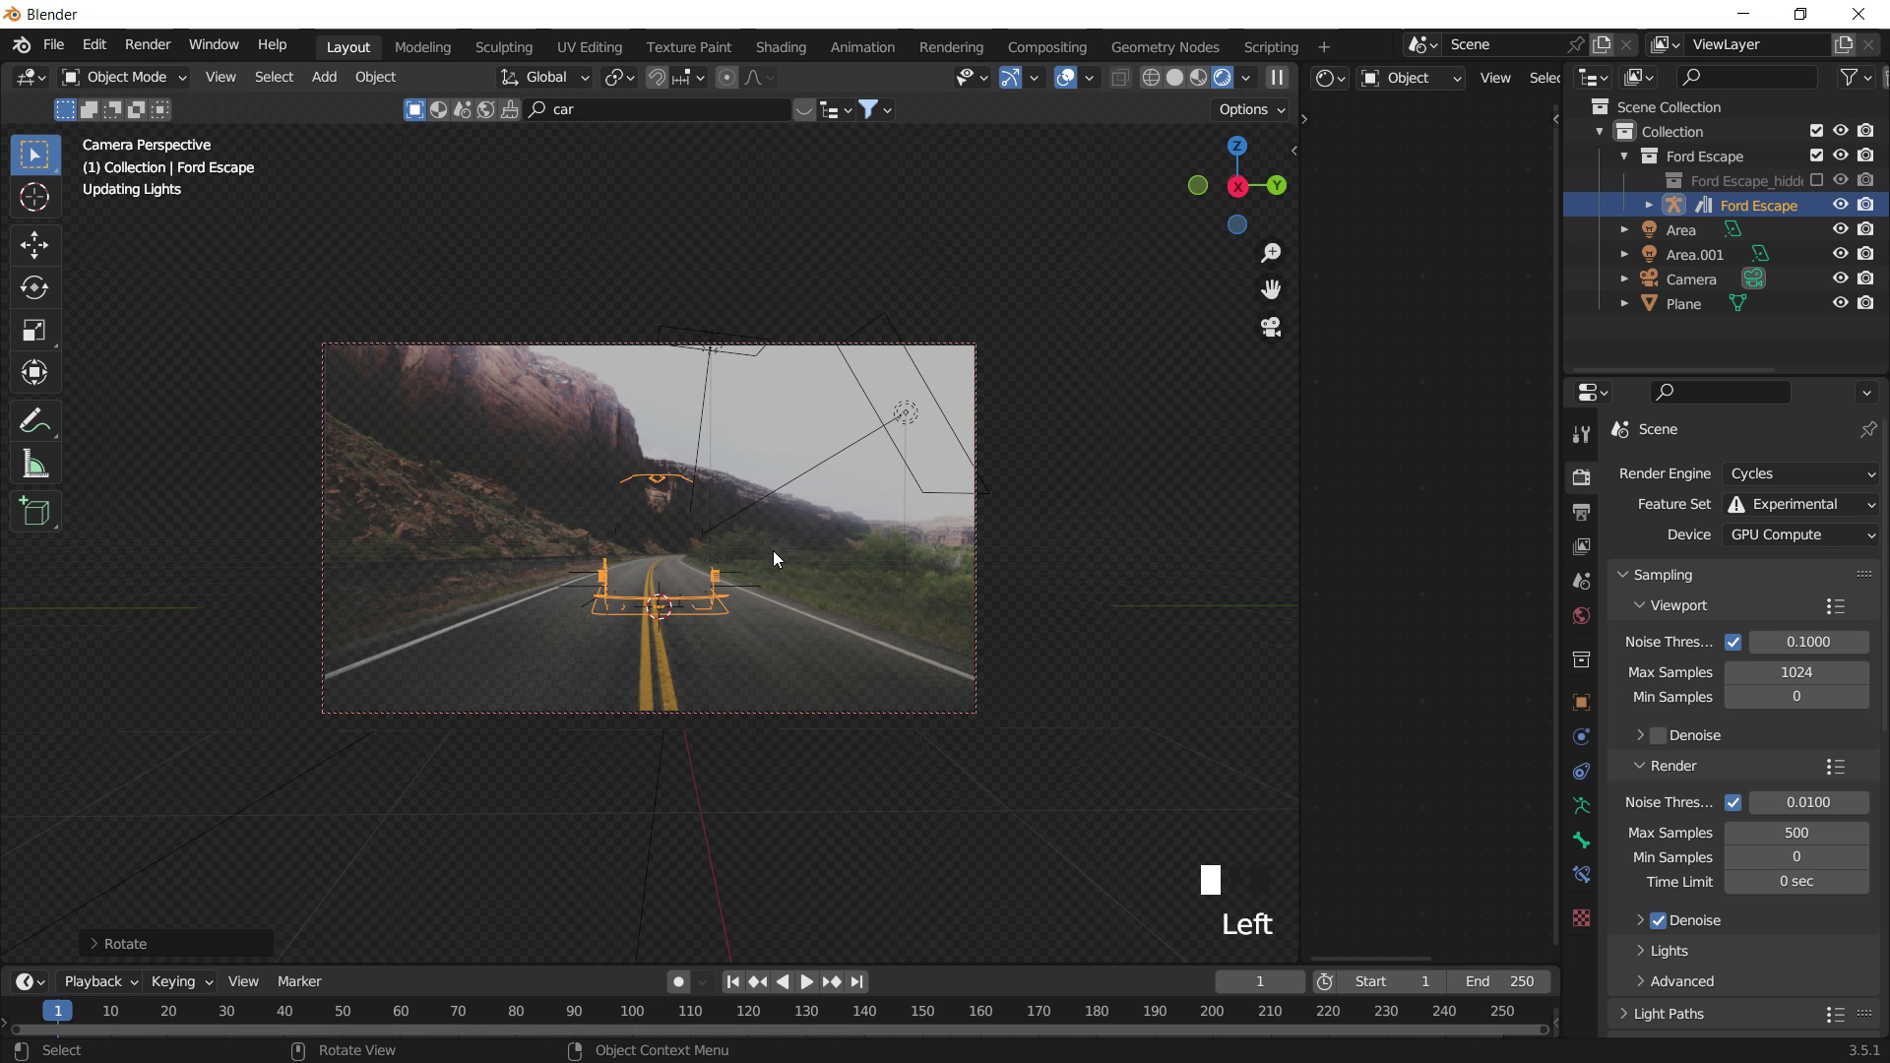
Move the car sideways into the right lane, bring it about 1.4 m towards the camera along X, and fine-tune its Y position.
key(g)
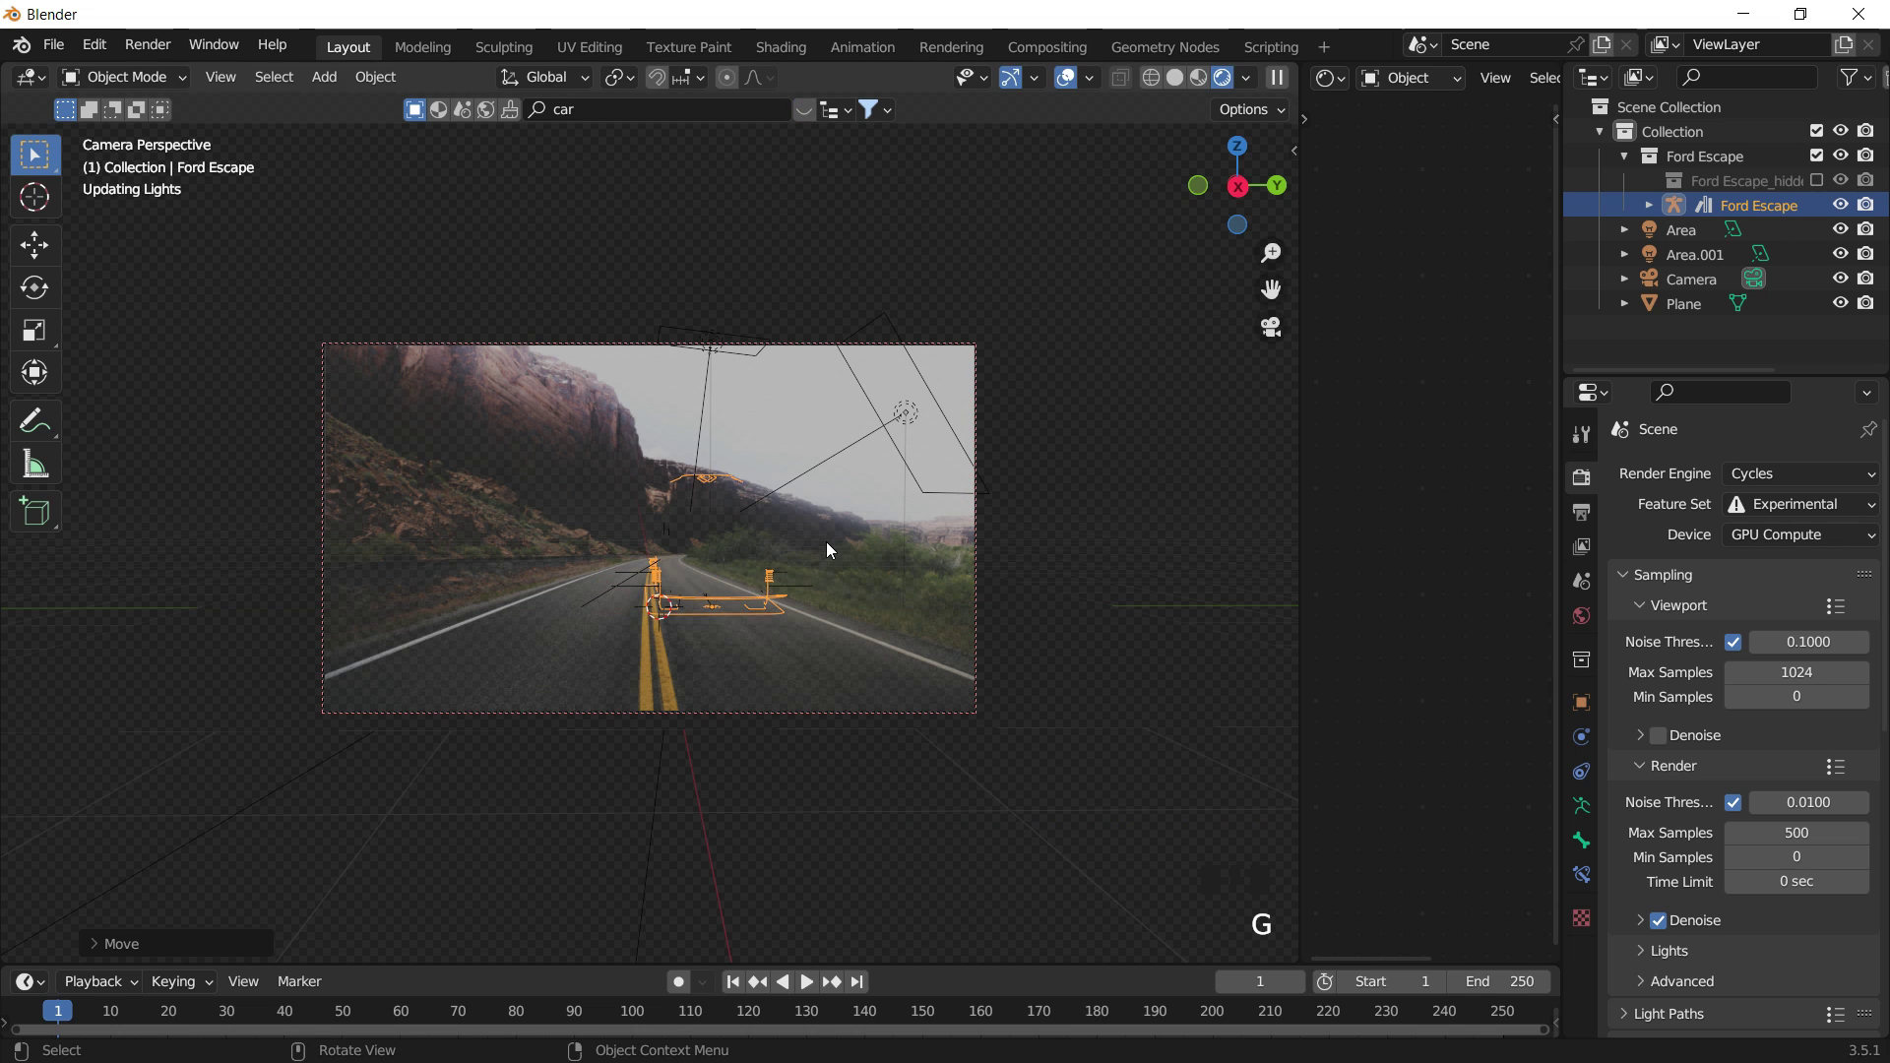
key(g)
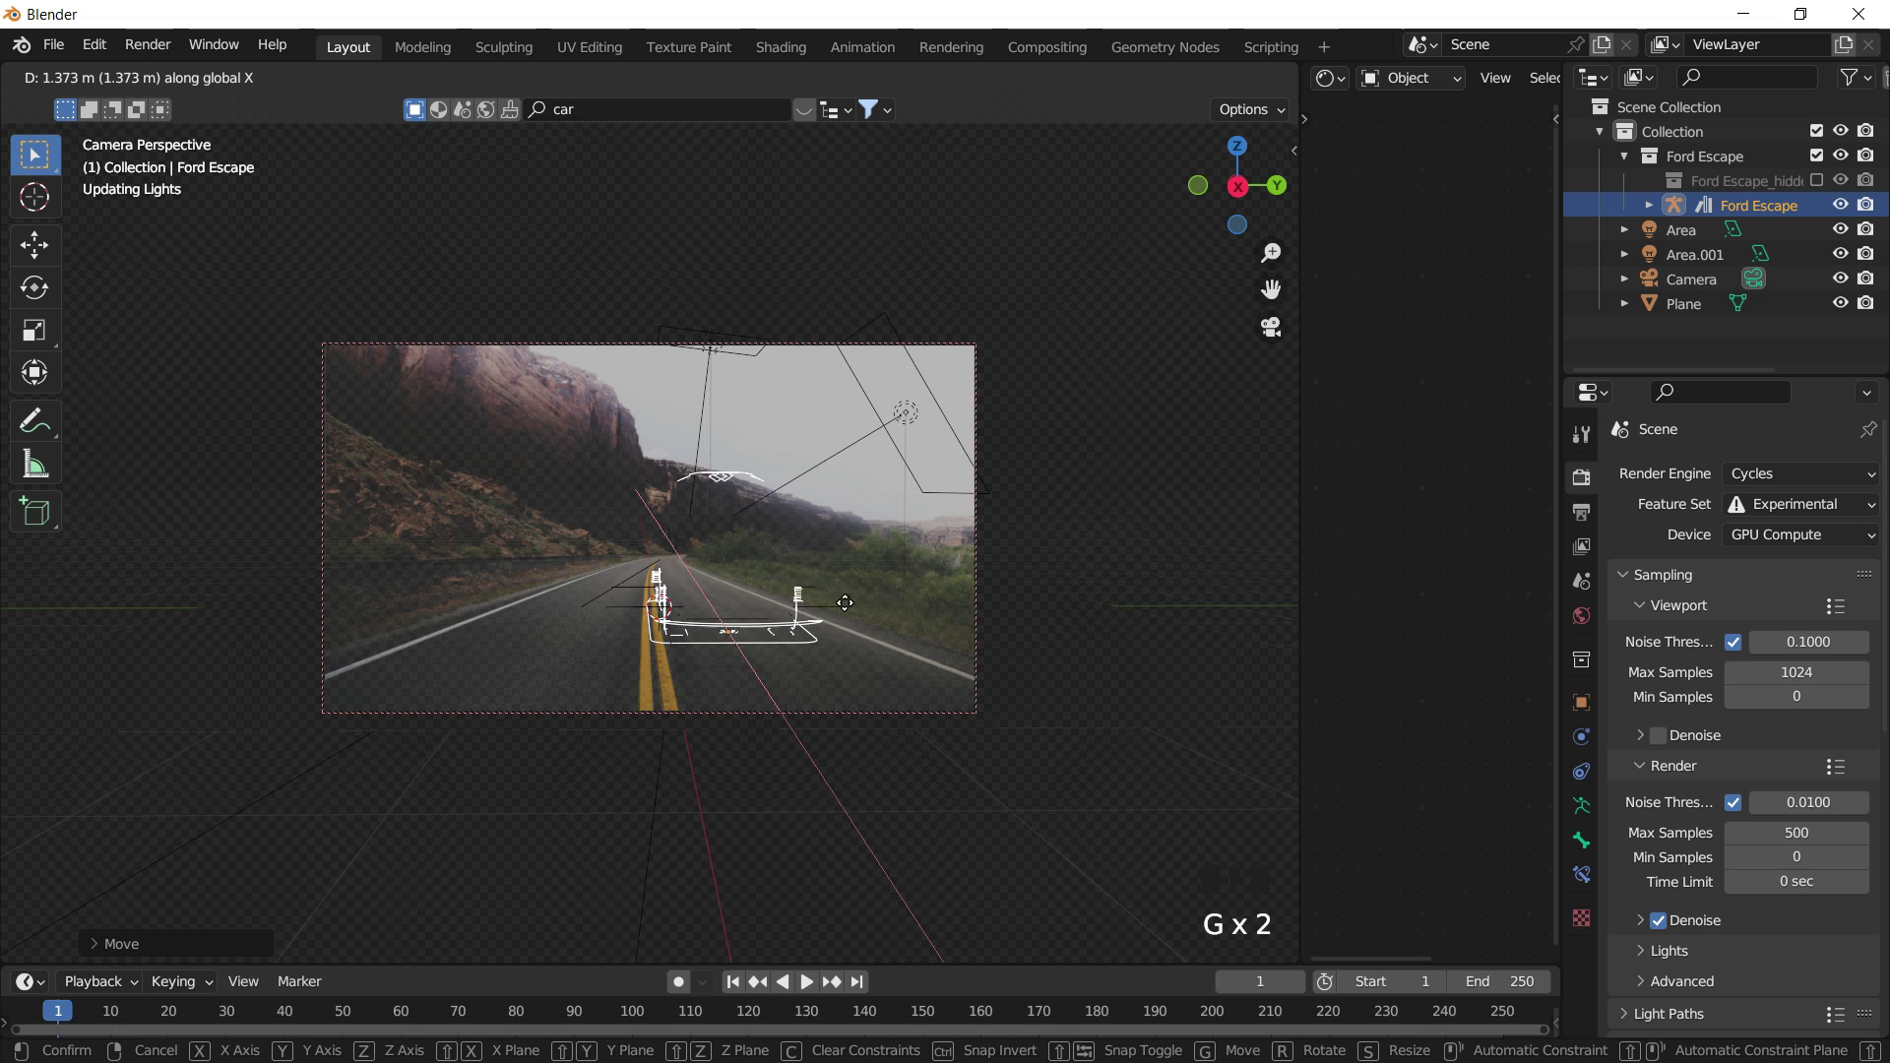
click(849, 611)
key(g)
key(y)
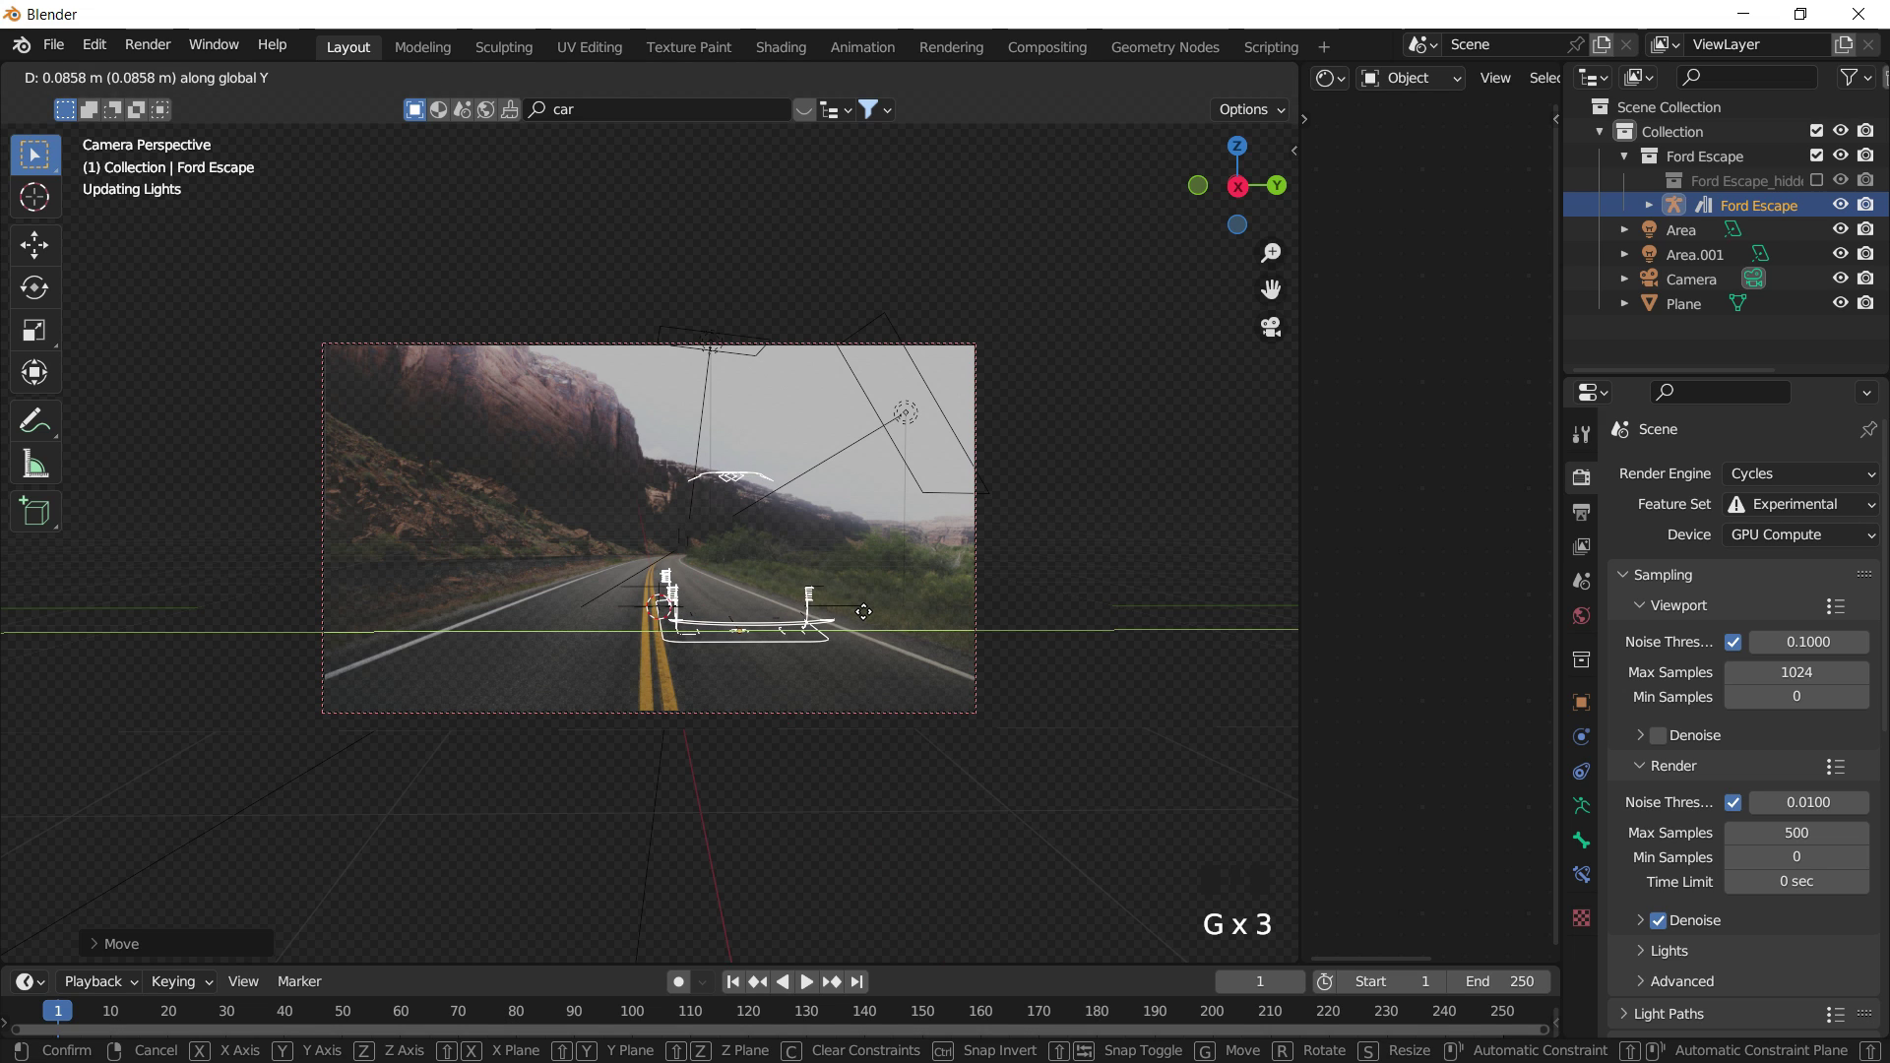
click(860, 612)
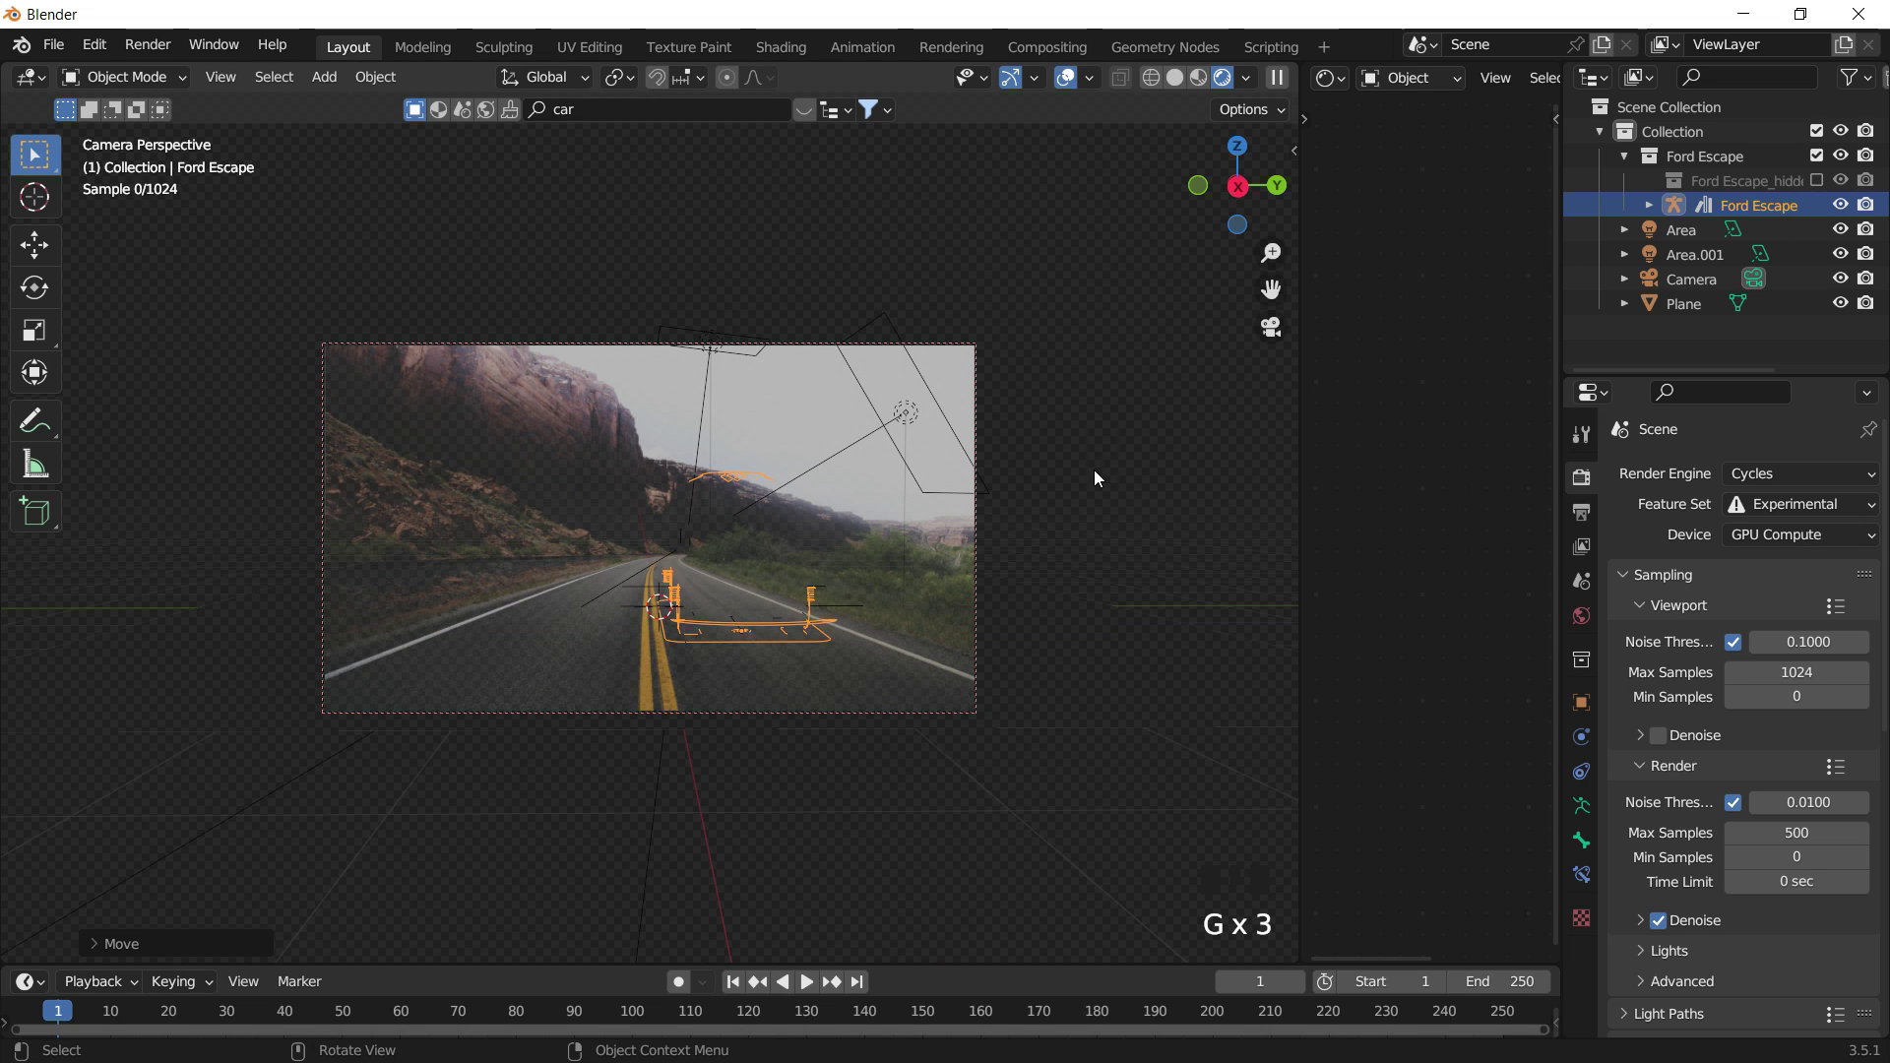
click(1103, 404)
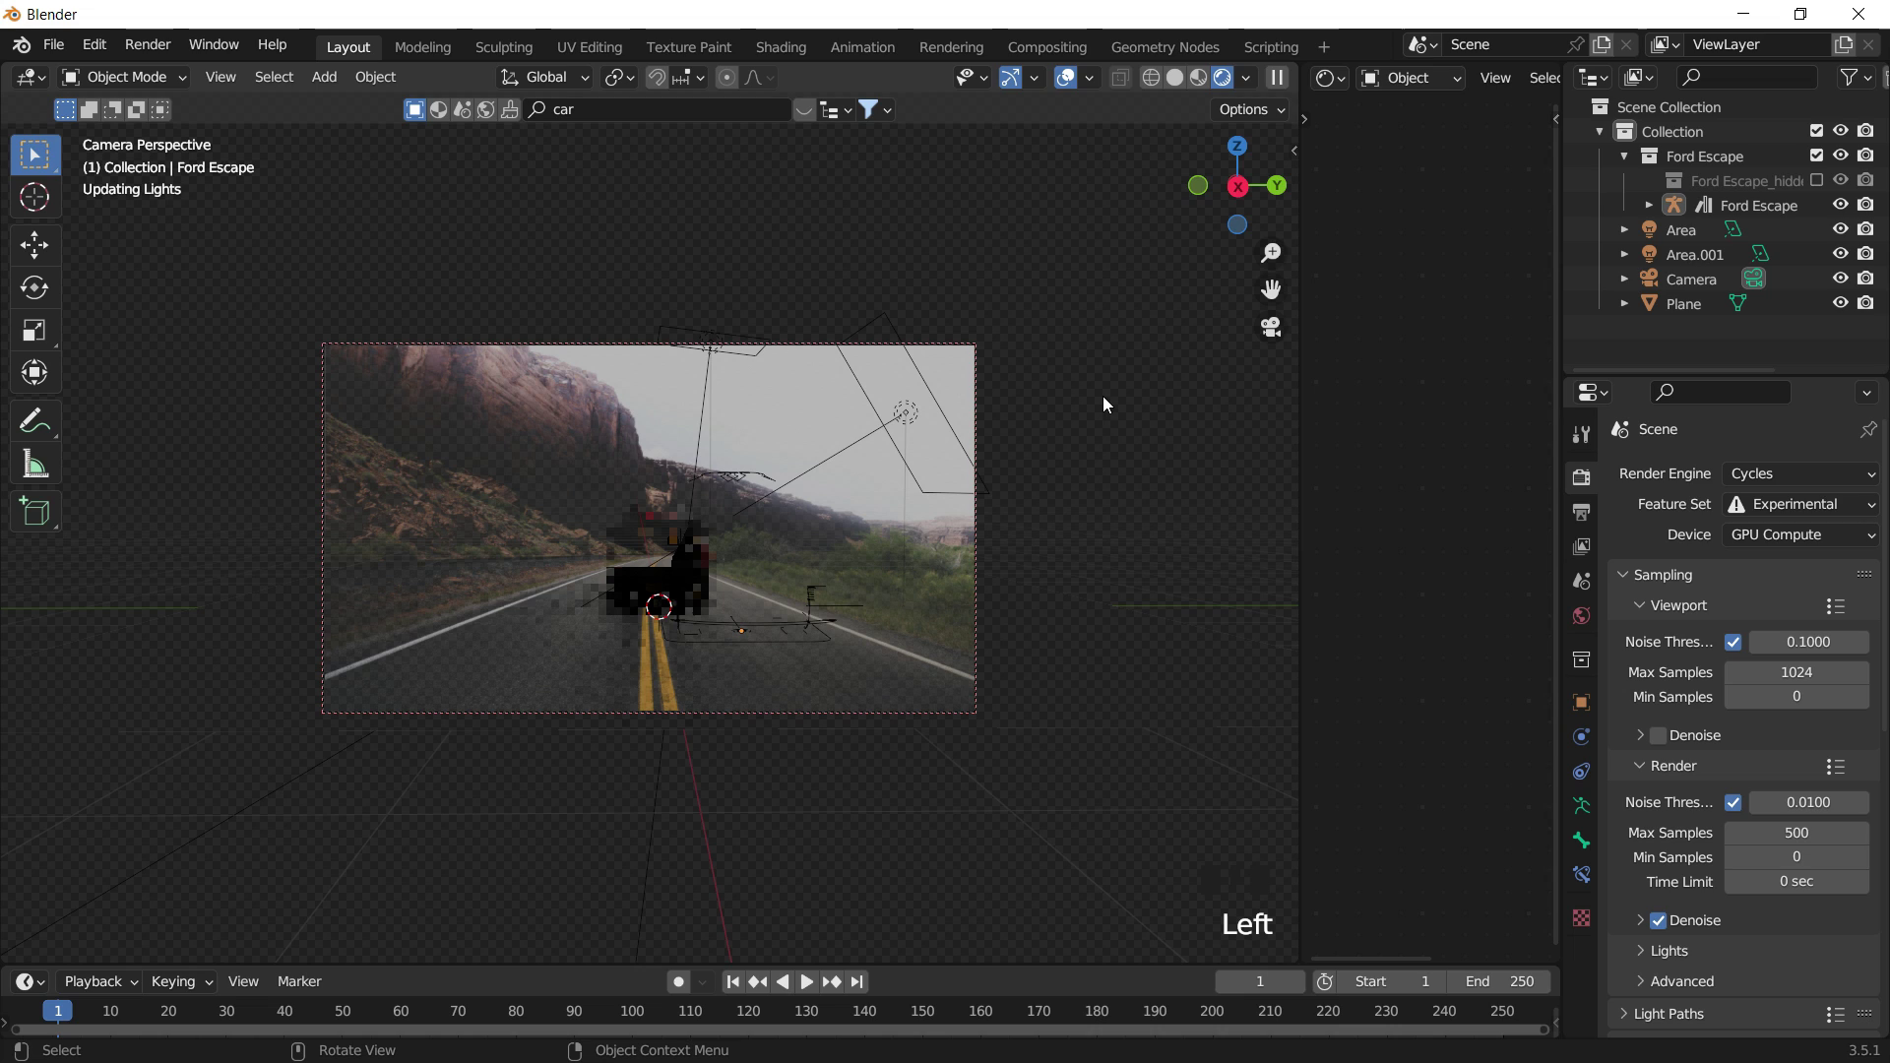
Set the viewport sampling to 30 max samples and a noise threshold of 0.3.
double_click(1801, 673)
text(30)
key(Return)
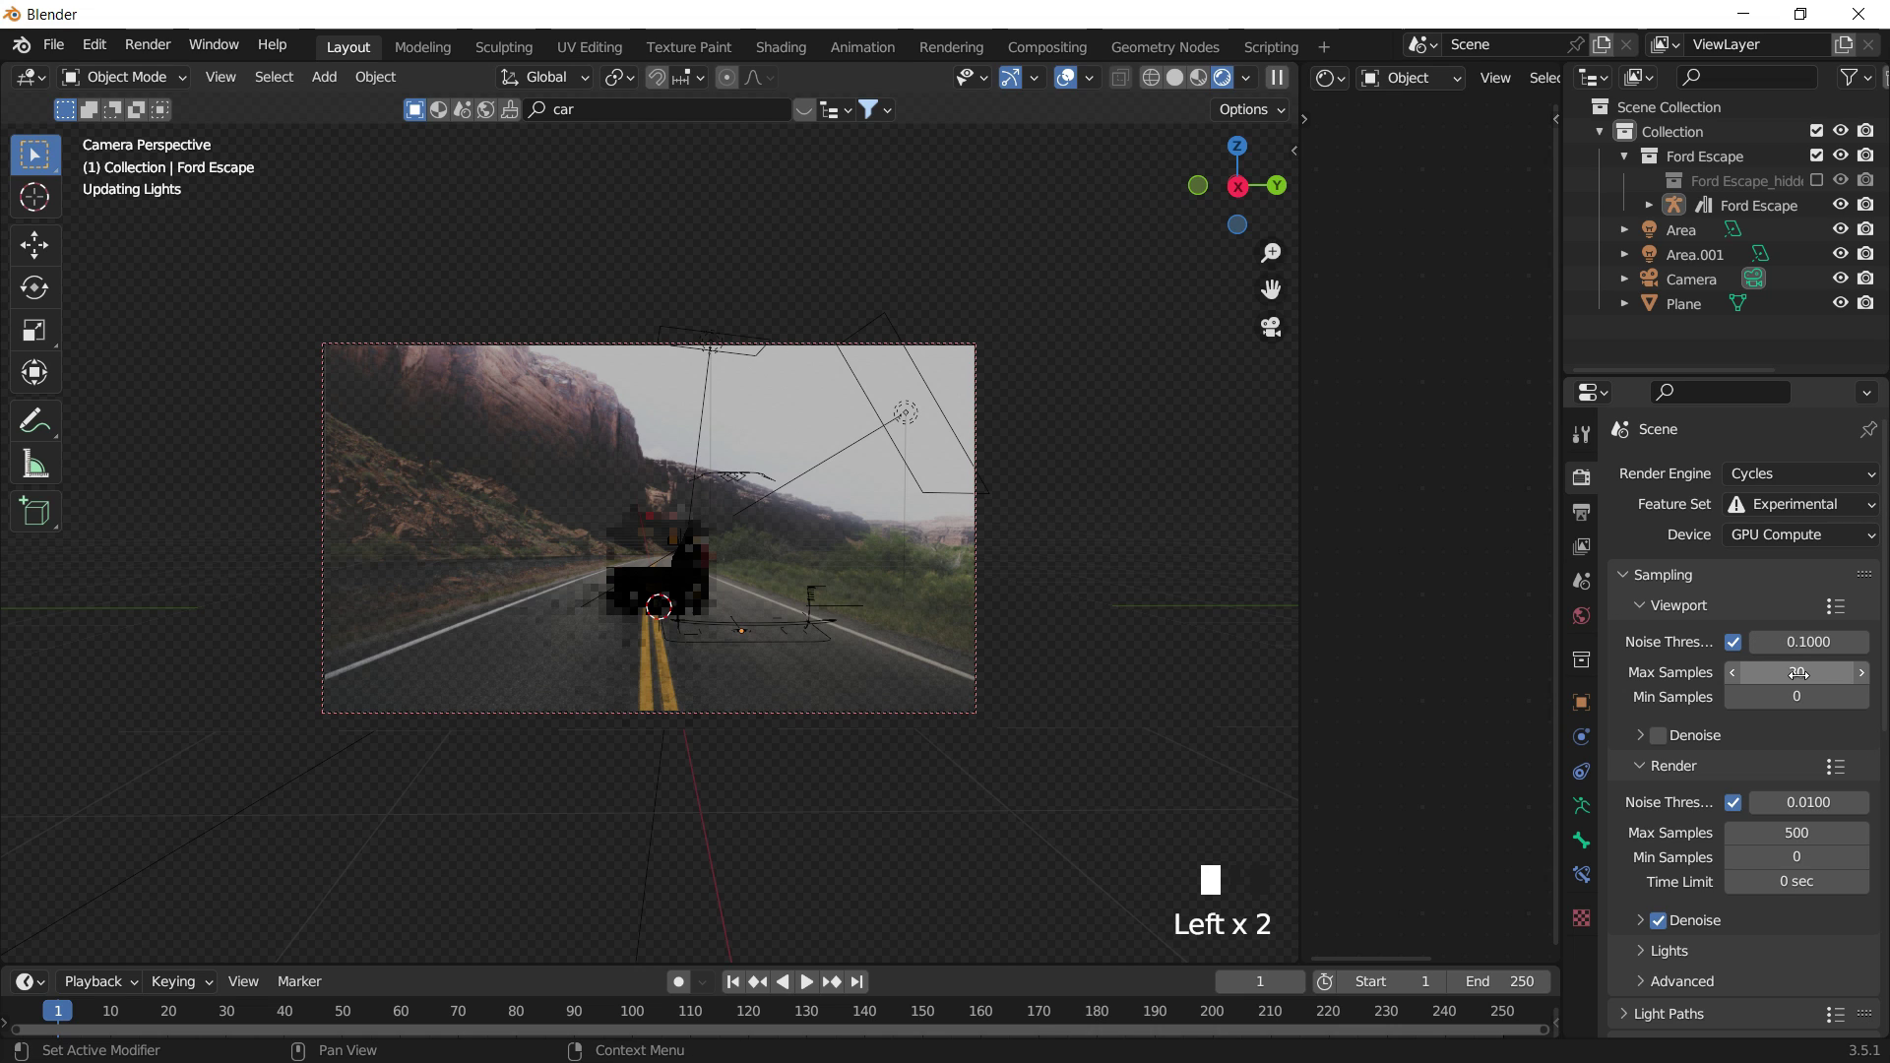
double_click(1807, 640)
text(0.3)
key(Return)
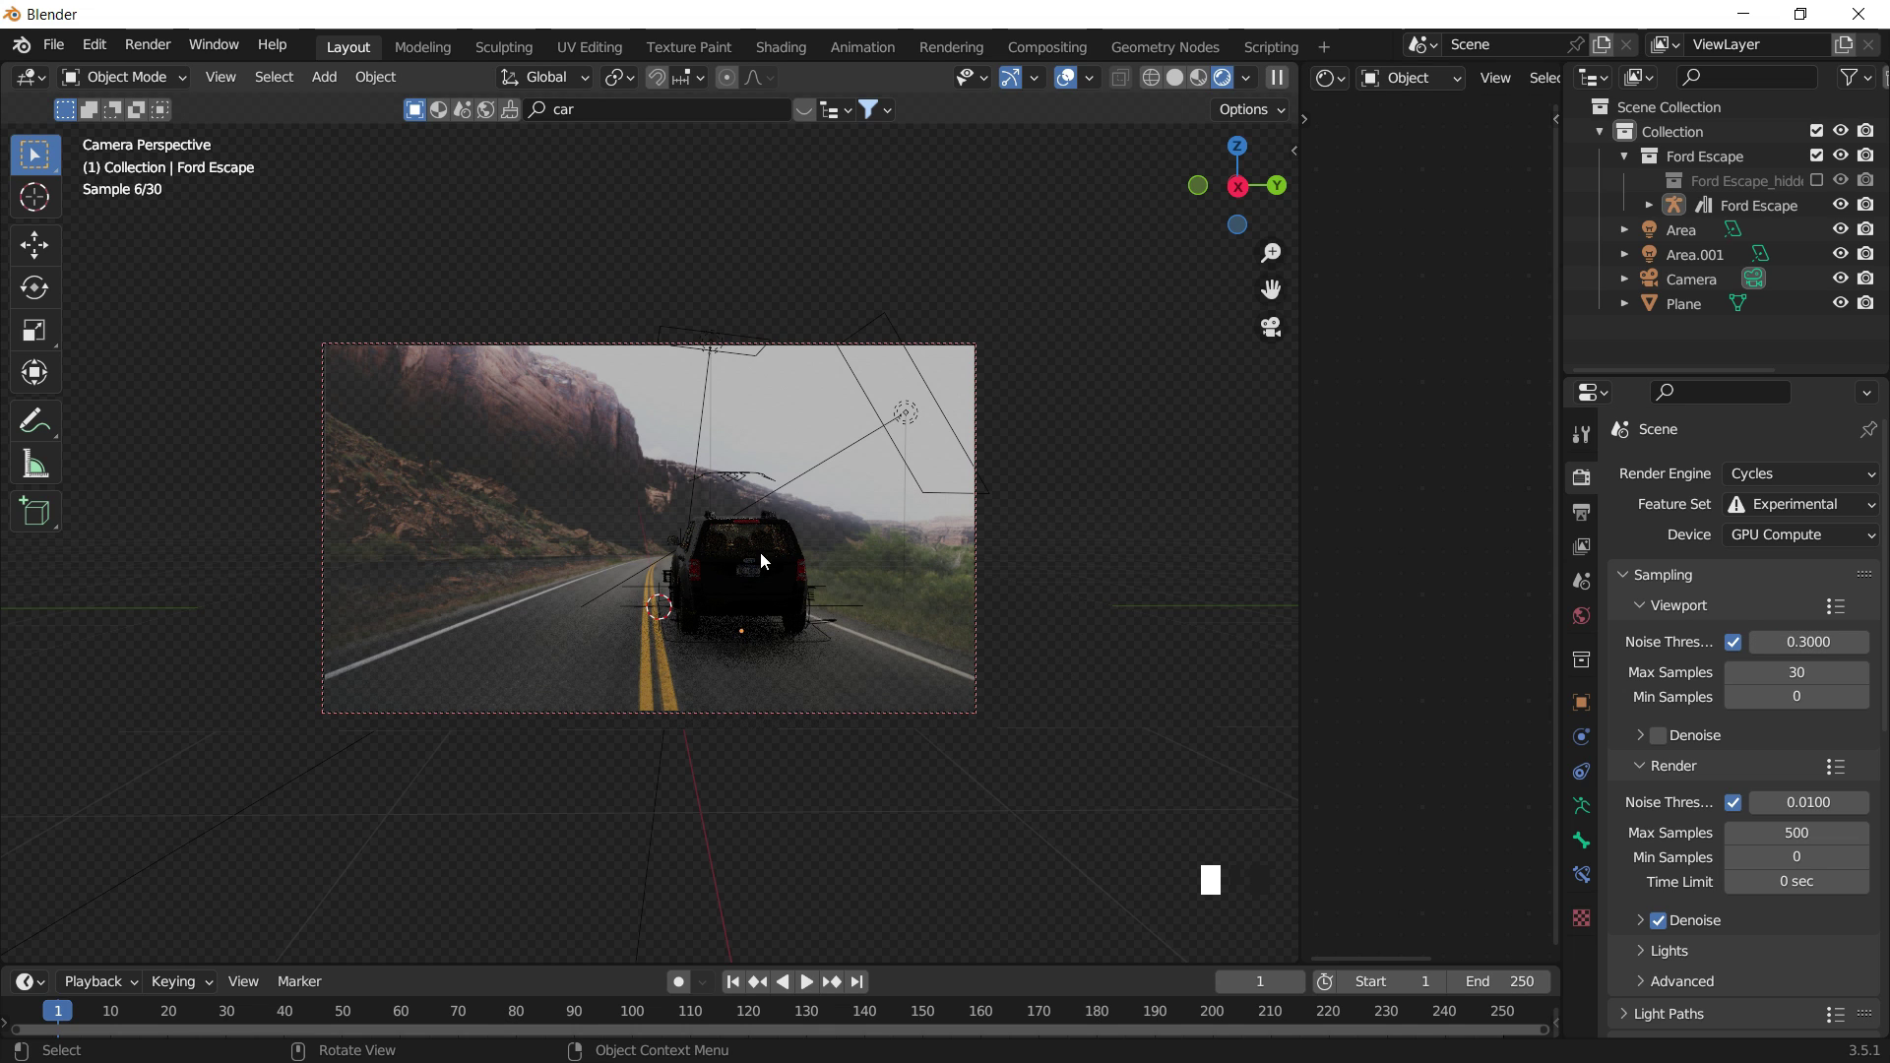
Stretch the area light on the car's right side along the X axis and raise its power to 105.6 W.
click(870, 417)
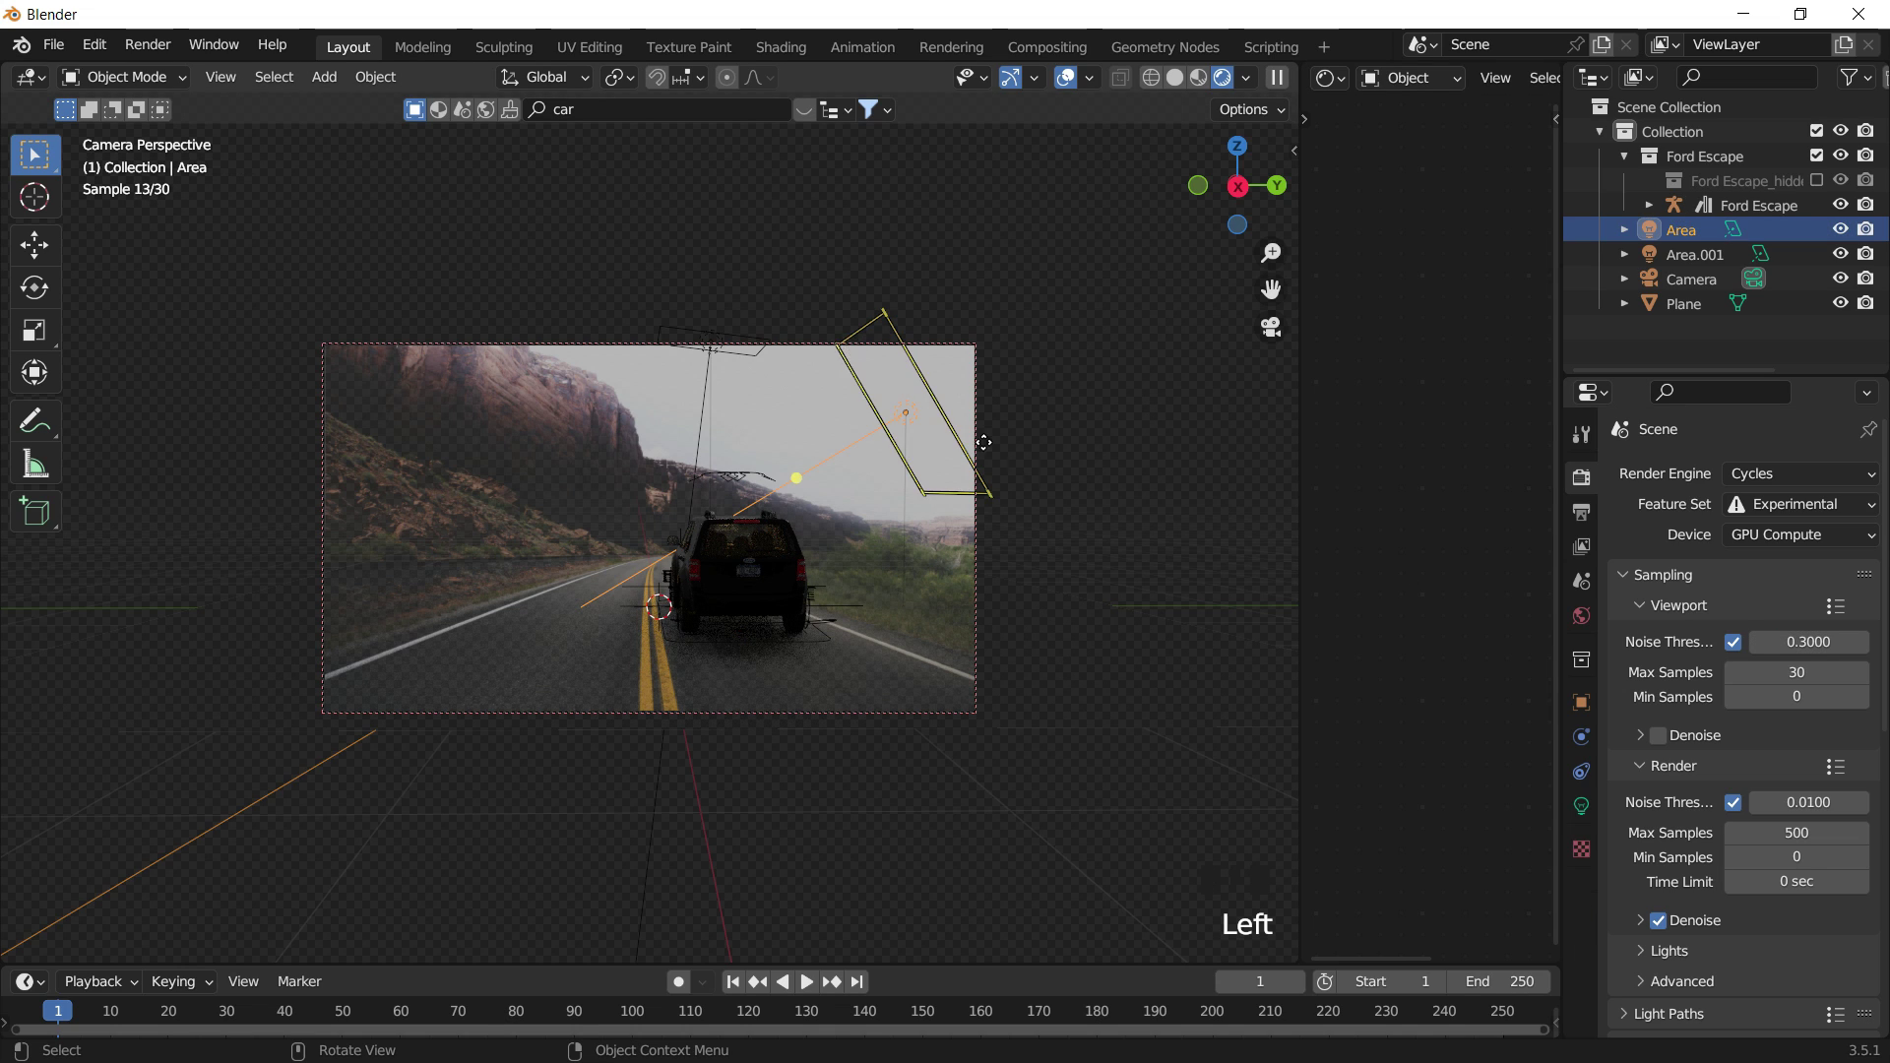
key(s)
key(x)
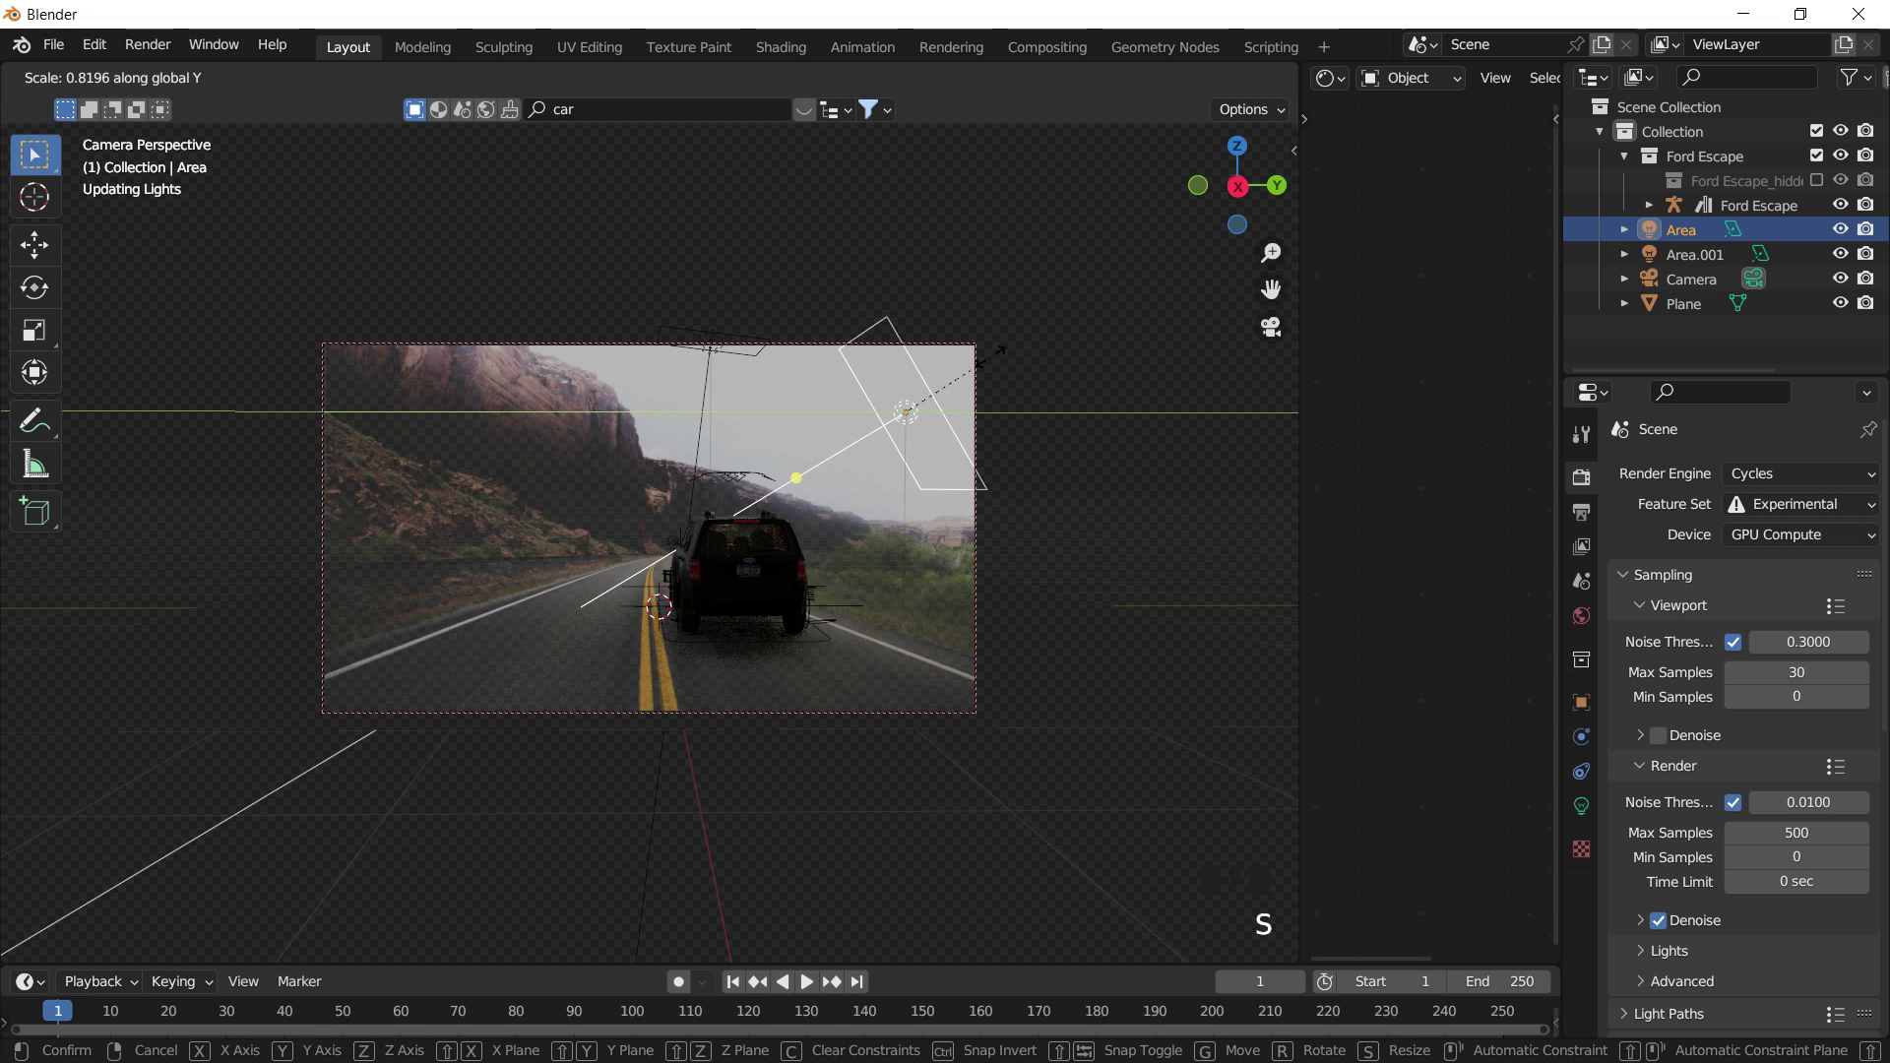
click(109, 364)
click(1581, 805)
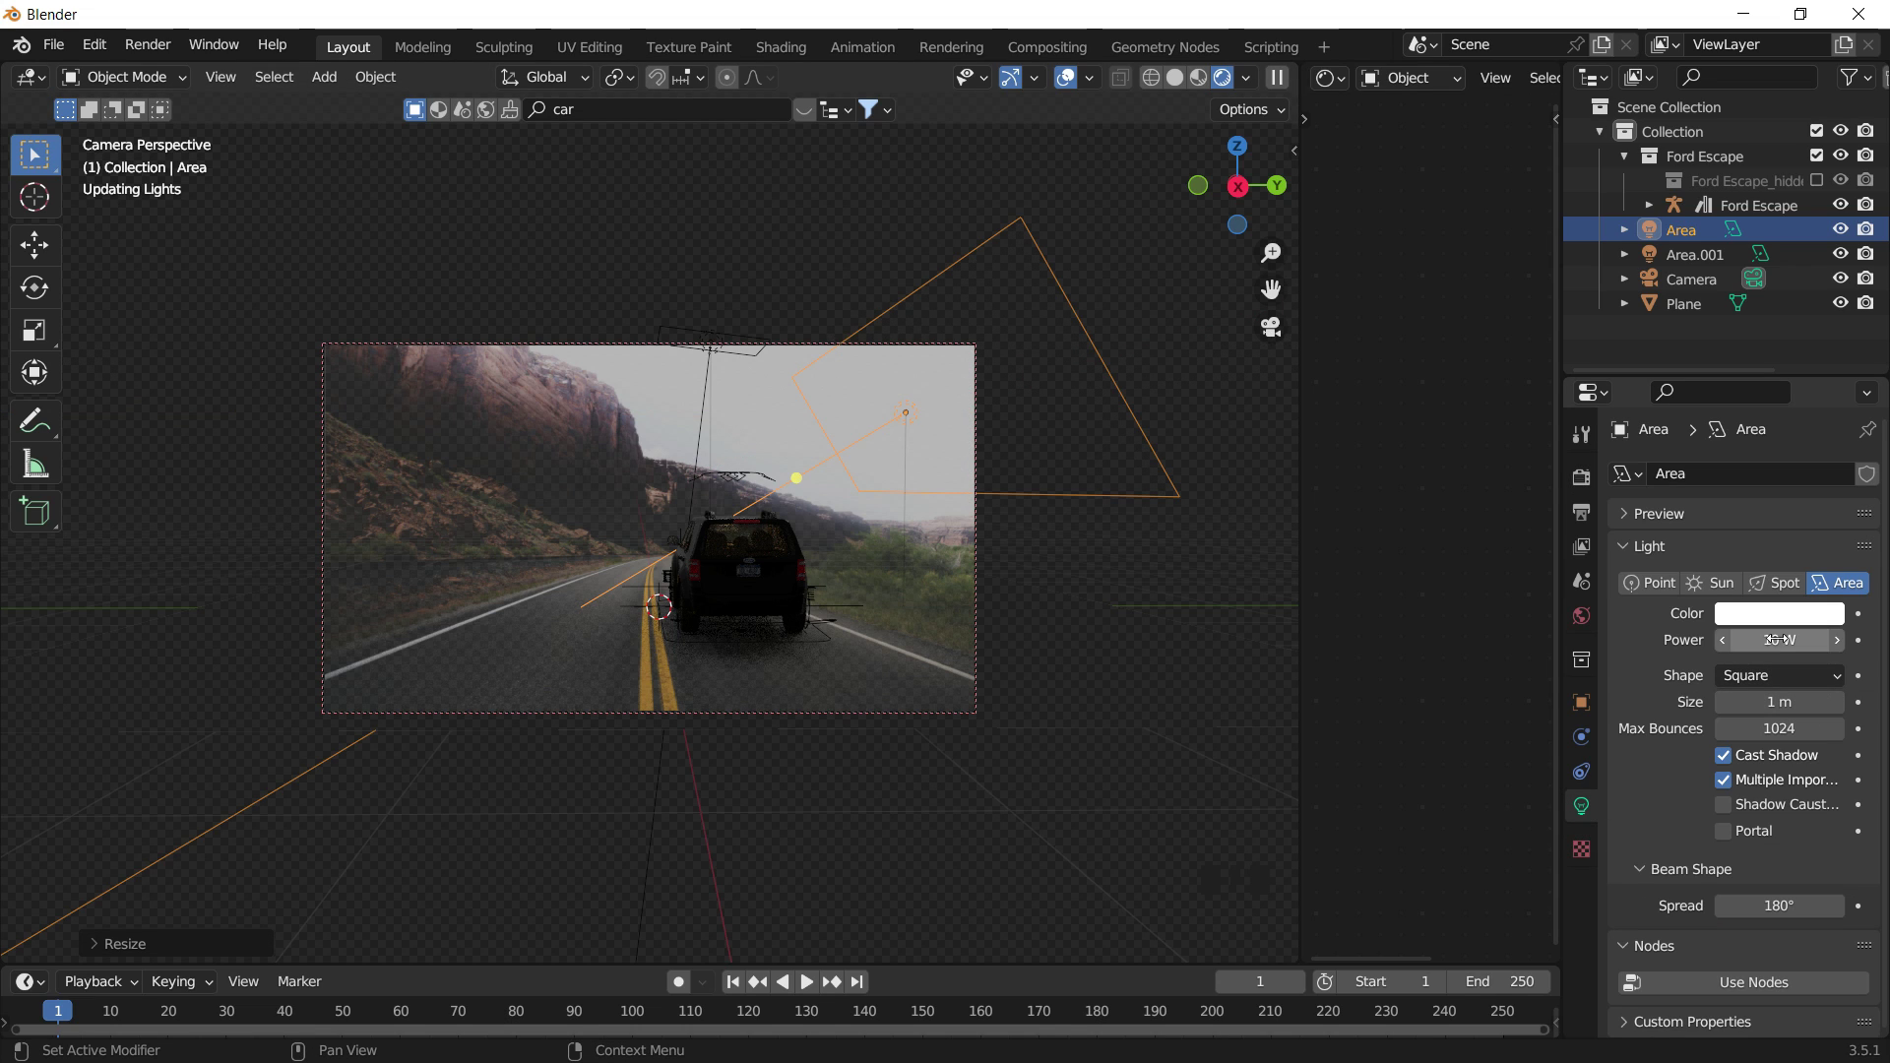
mouse_move(1775, 640)
mouse_down()
mouse_move(1801, 639)
mouse_move(1775, 640)
mouse_up()
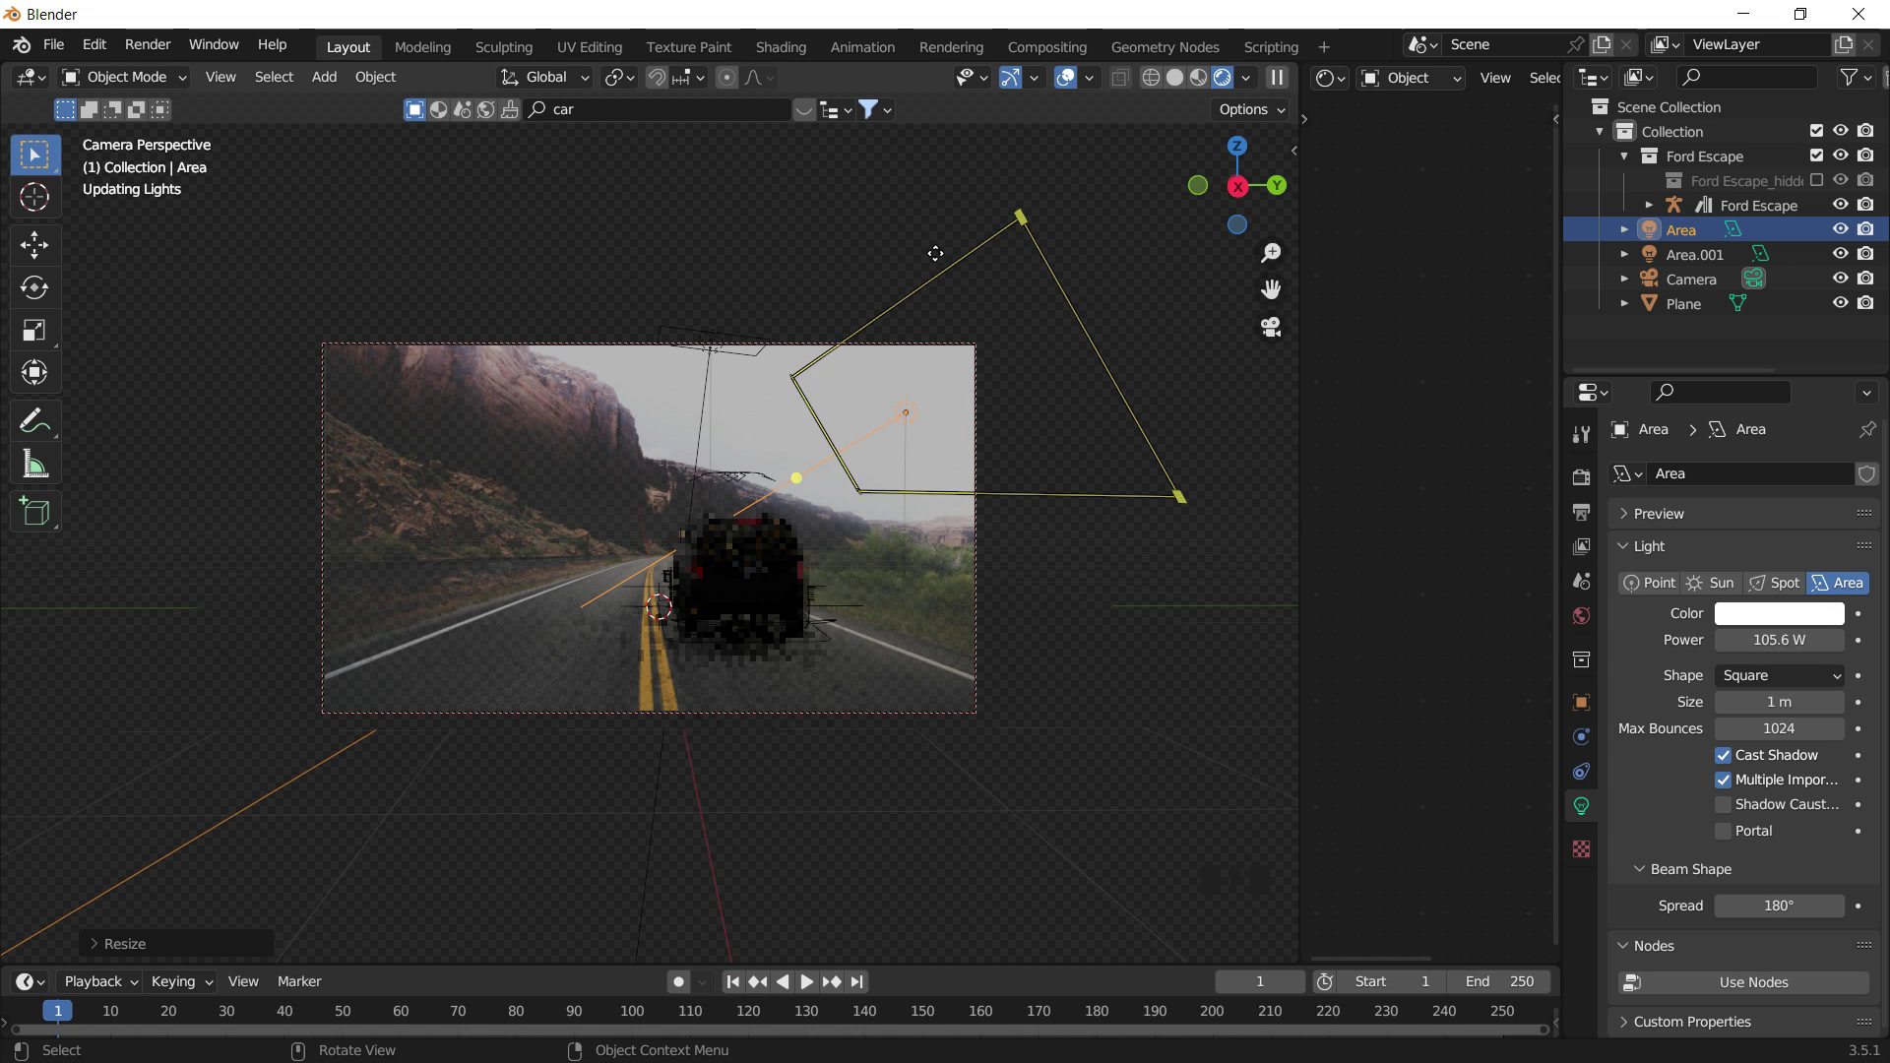
Stretch the overhead area light Area.001 along the X axis and move it about 0.79 m along X.
click(746, 320)
click(724, 323)
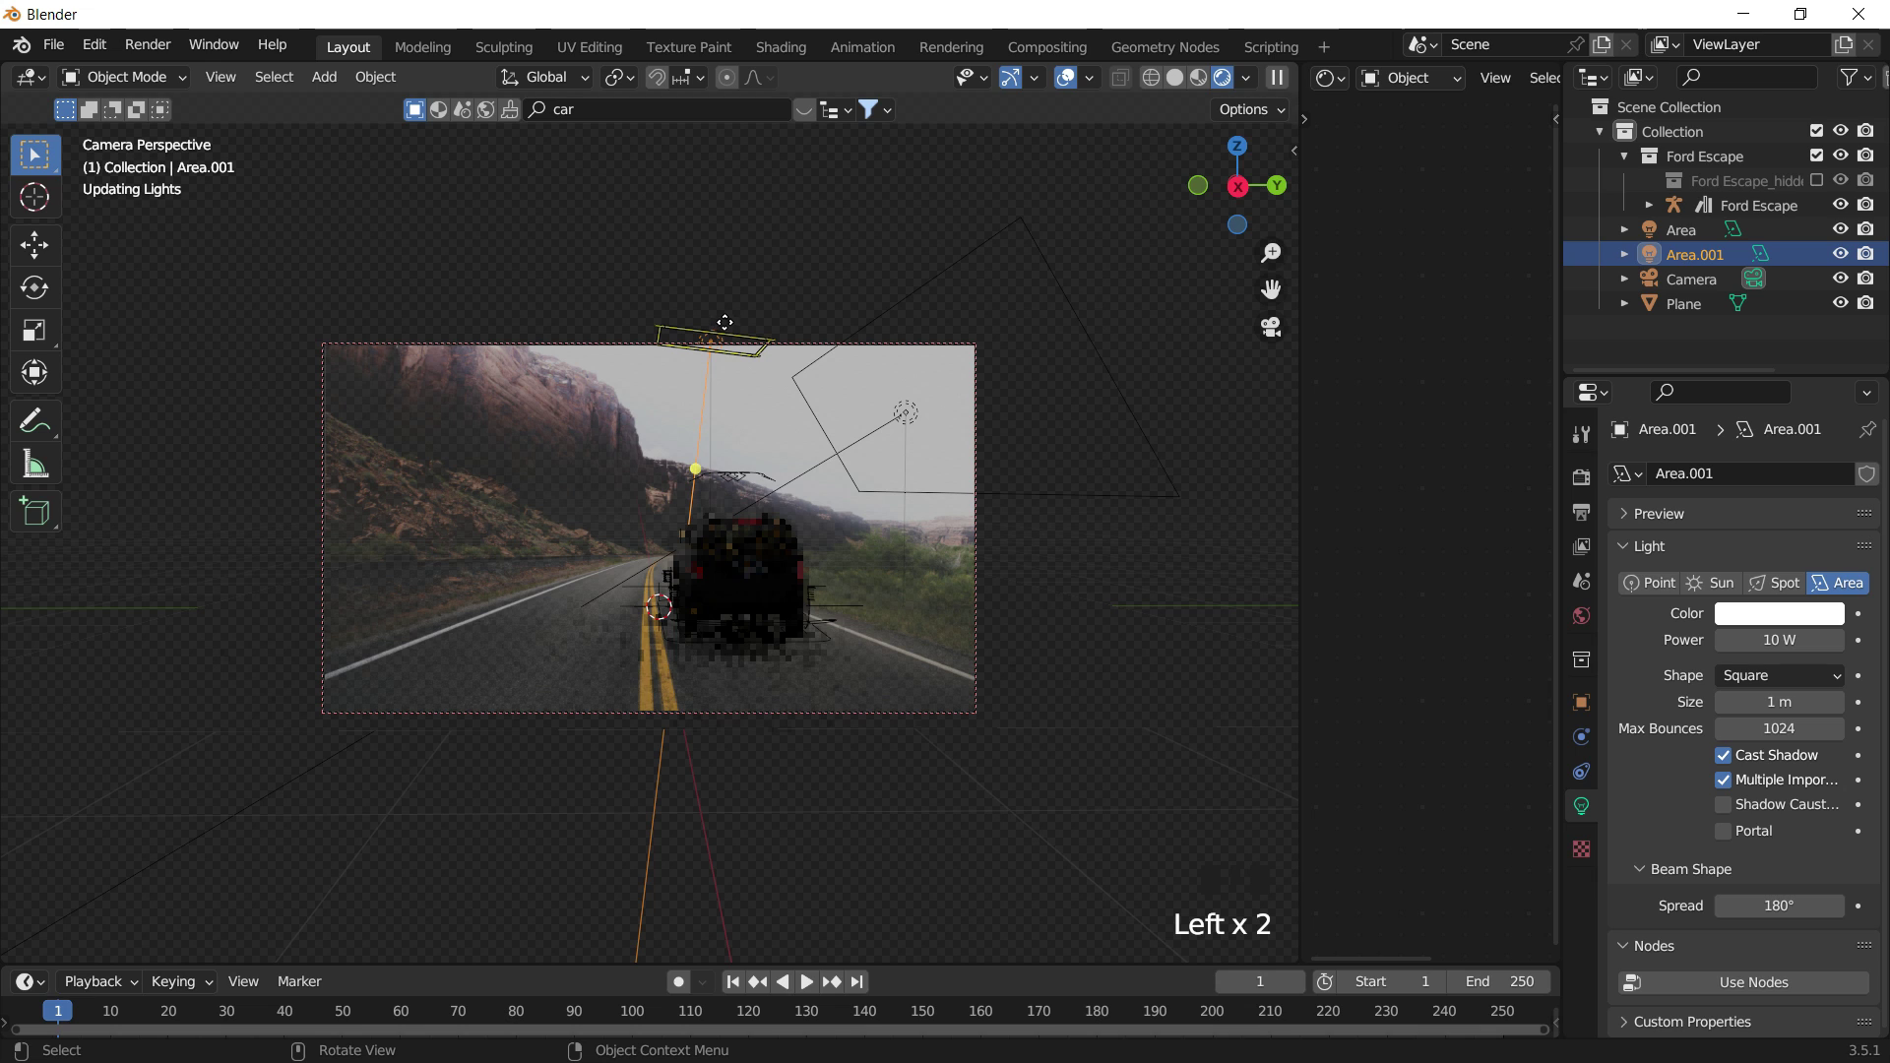
key(s)
key(x)
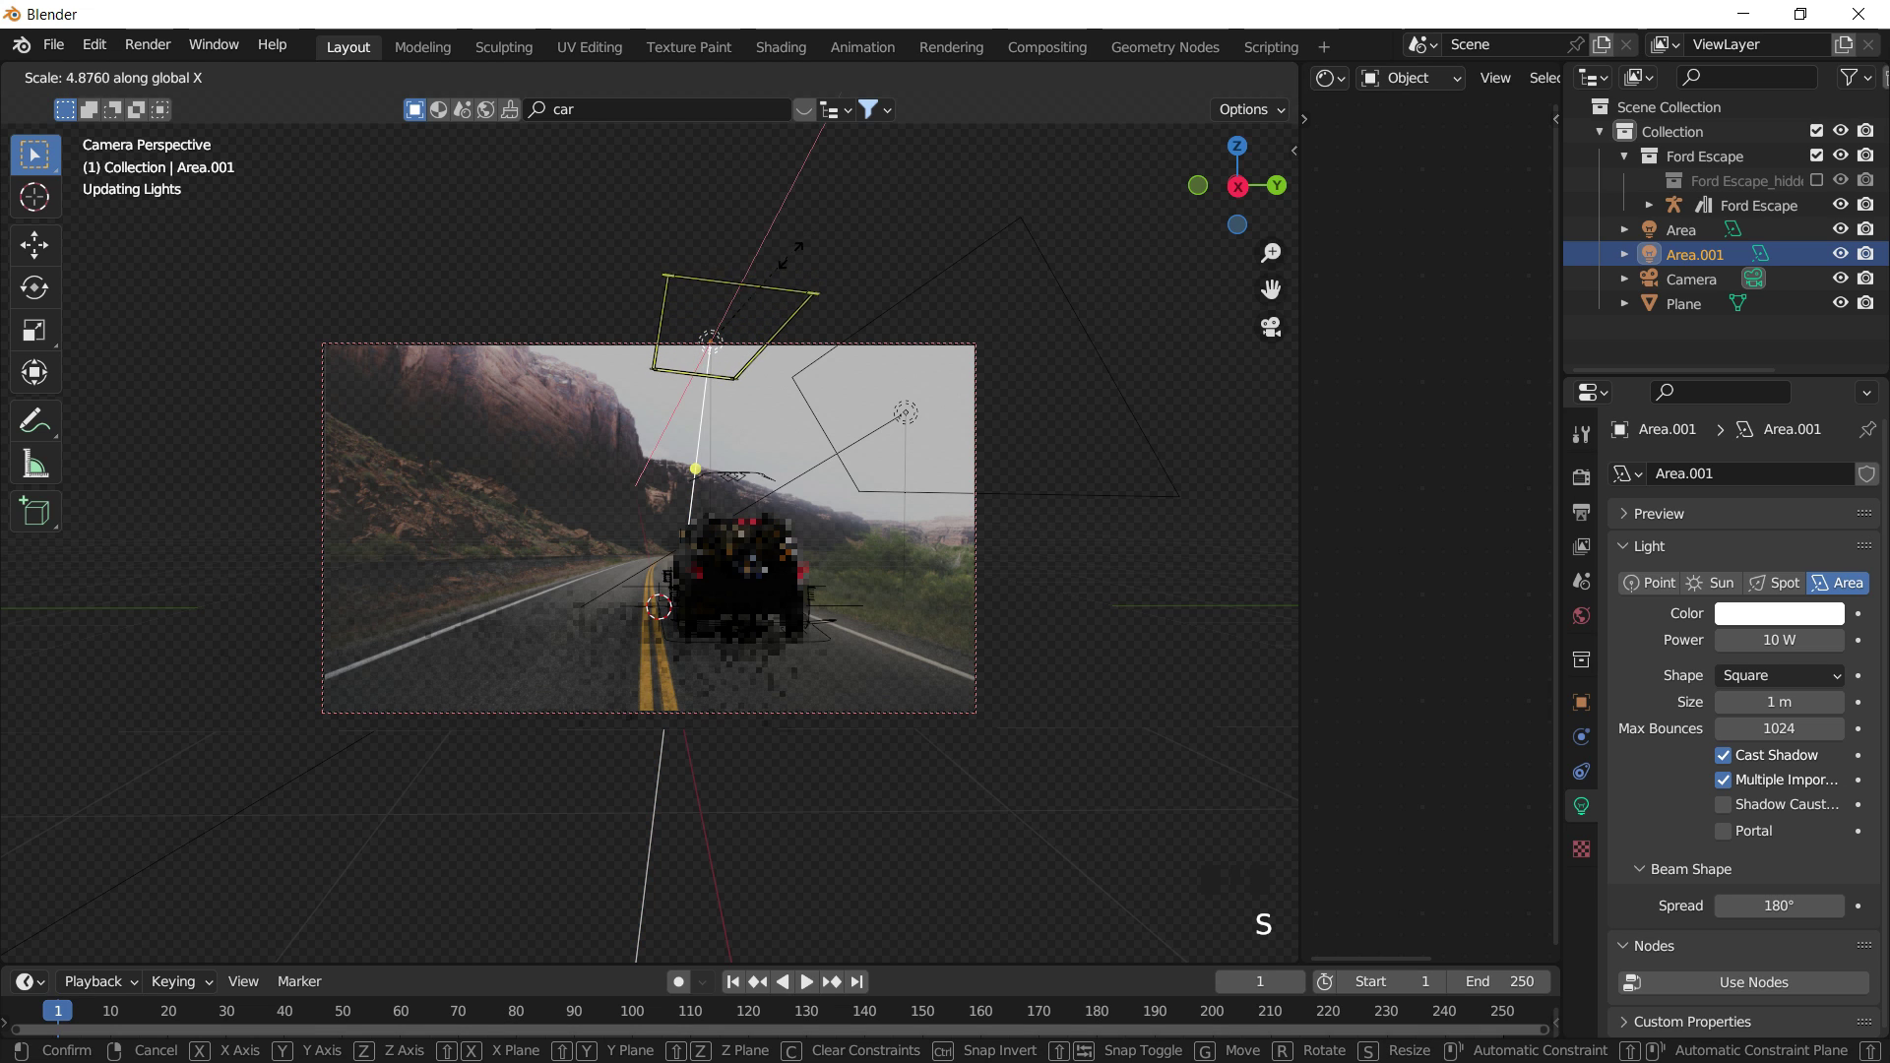
click(791, 256)
key(g)
key(y)
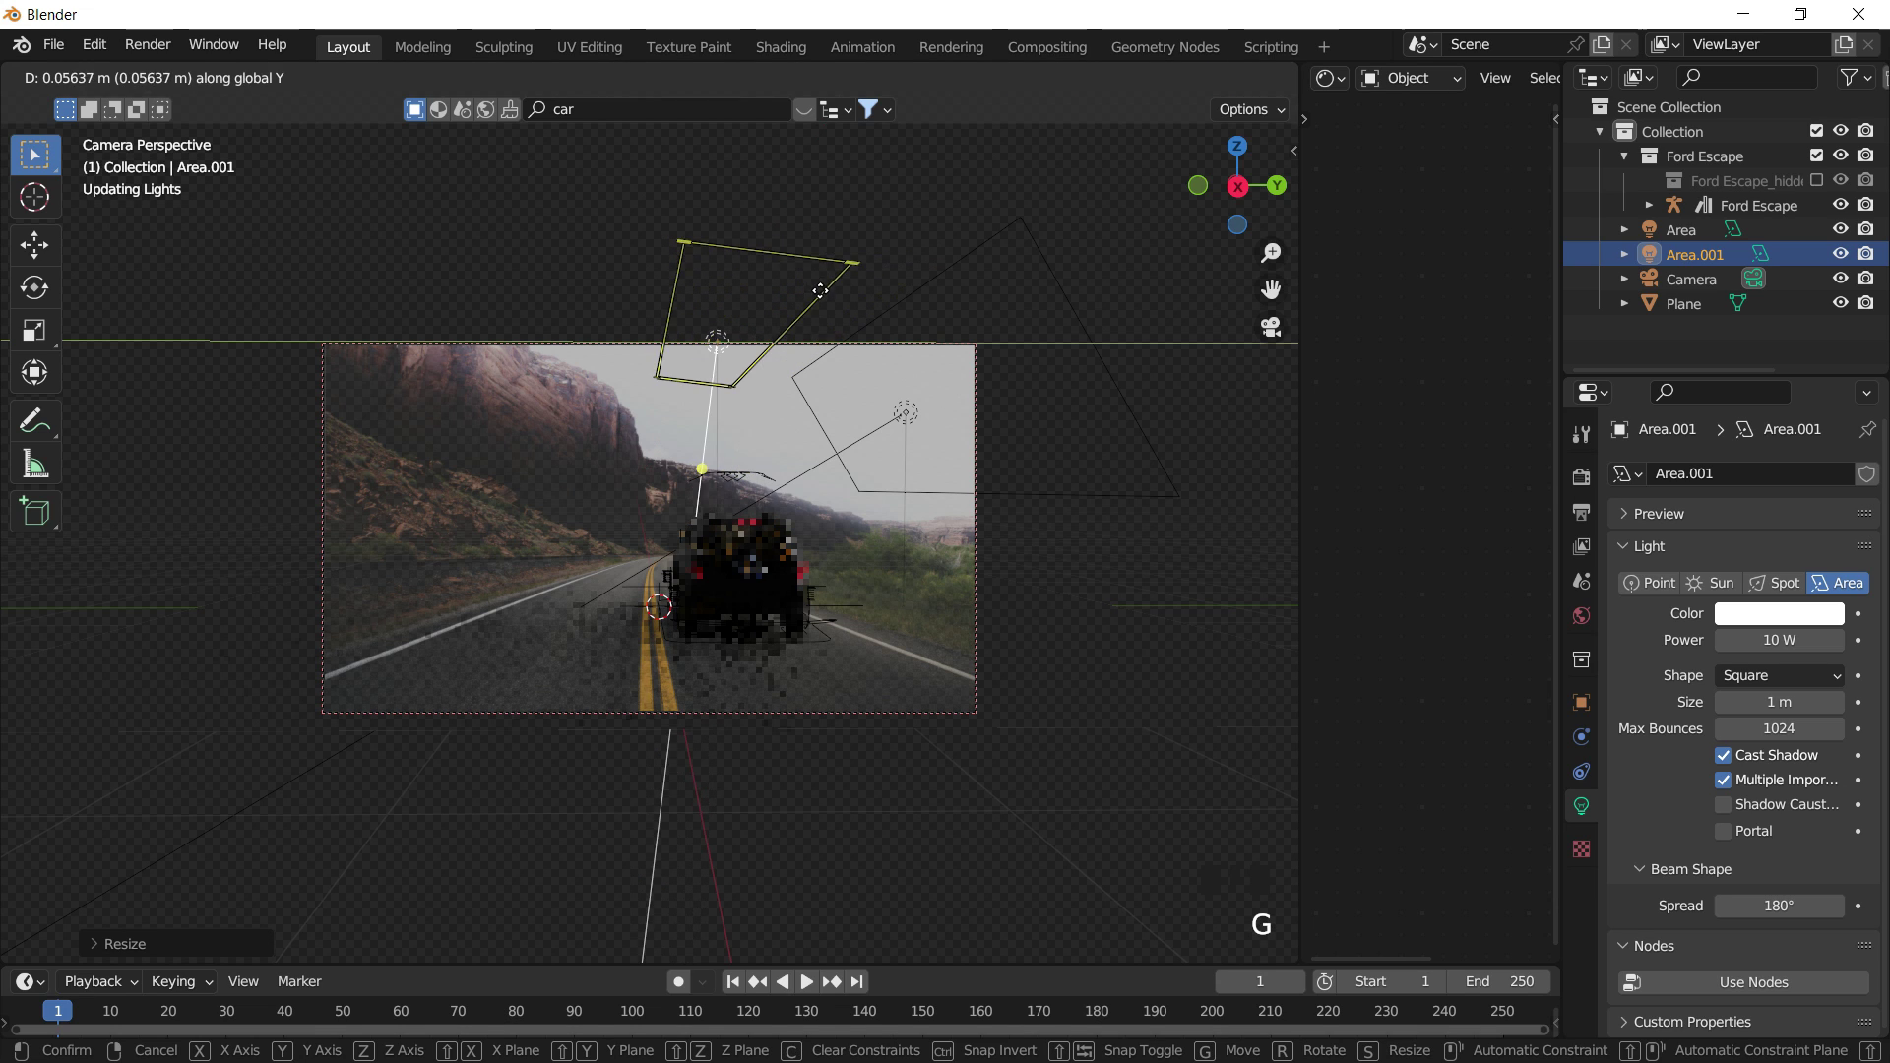
key(x)
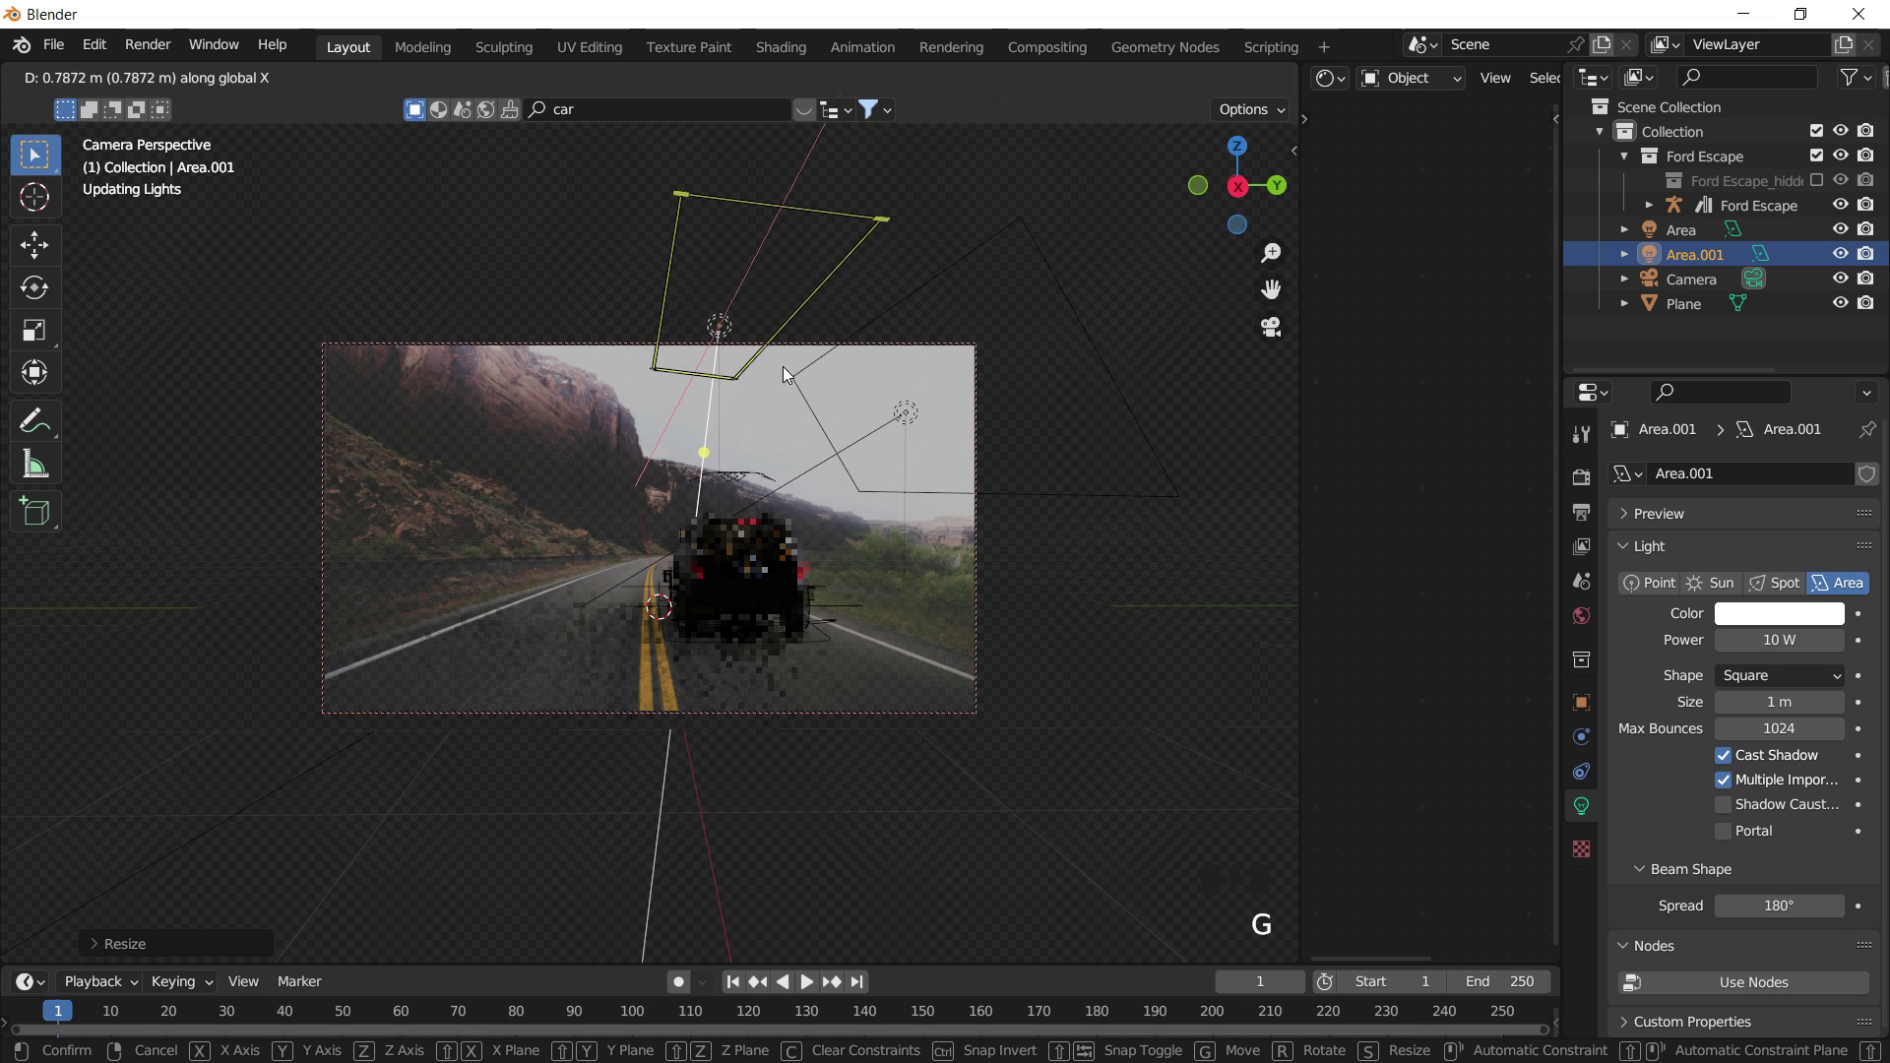
click(783, 366)
Set the overhead area light's power to 100 W and deselect it.
click(1791, 643)
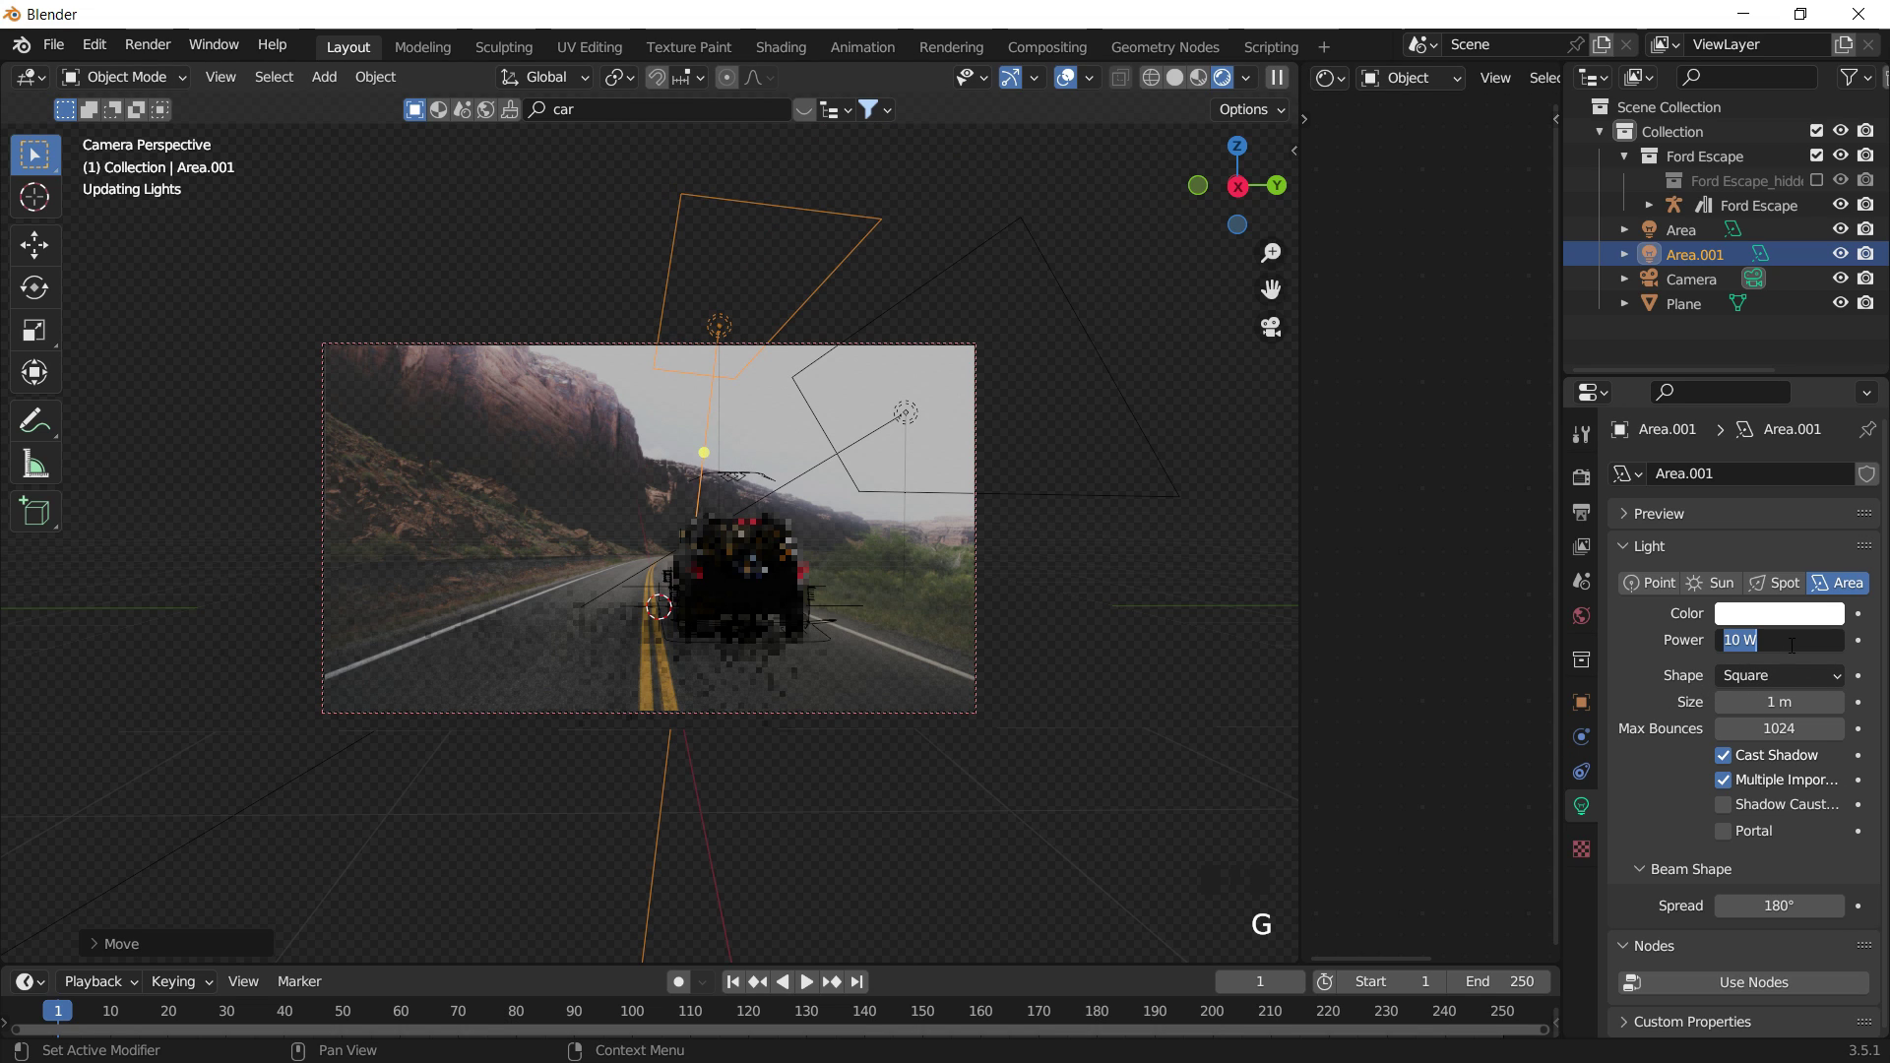
text(100)
key(Return)
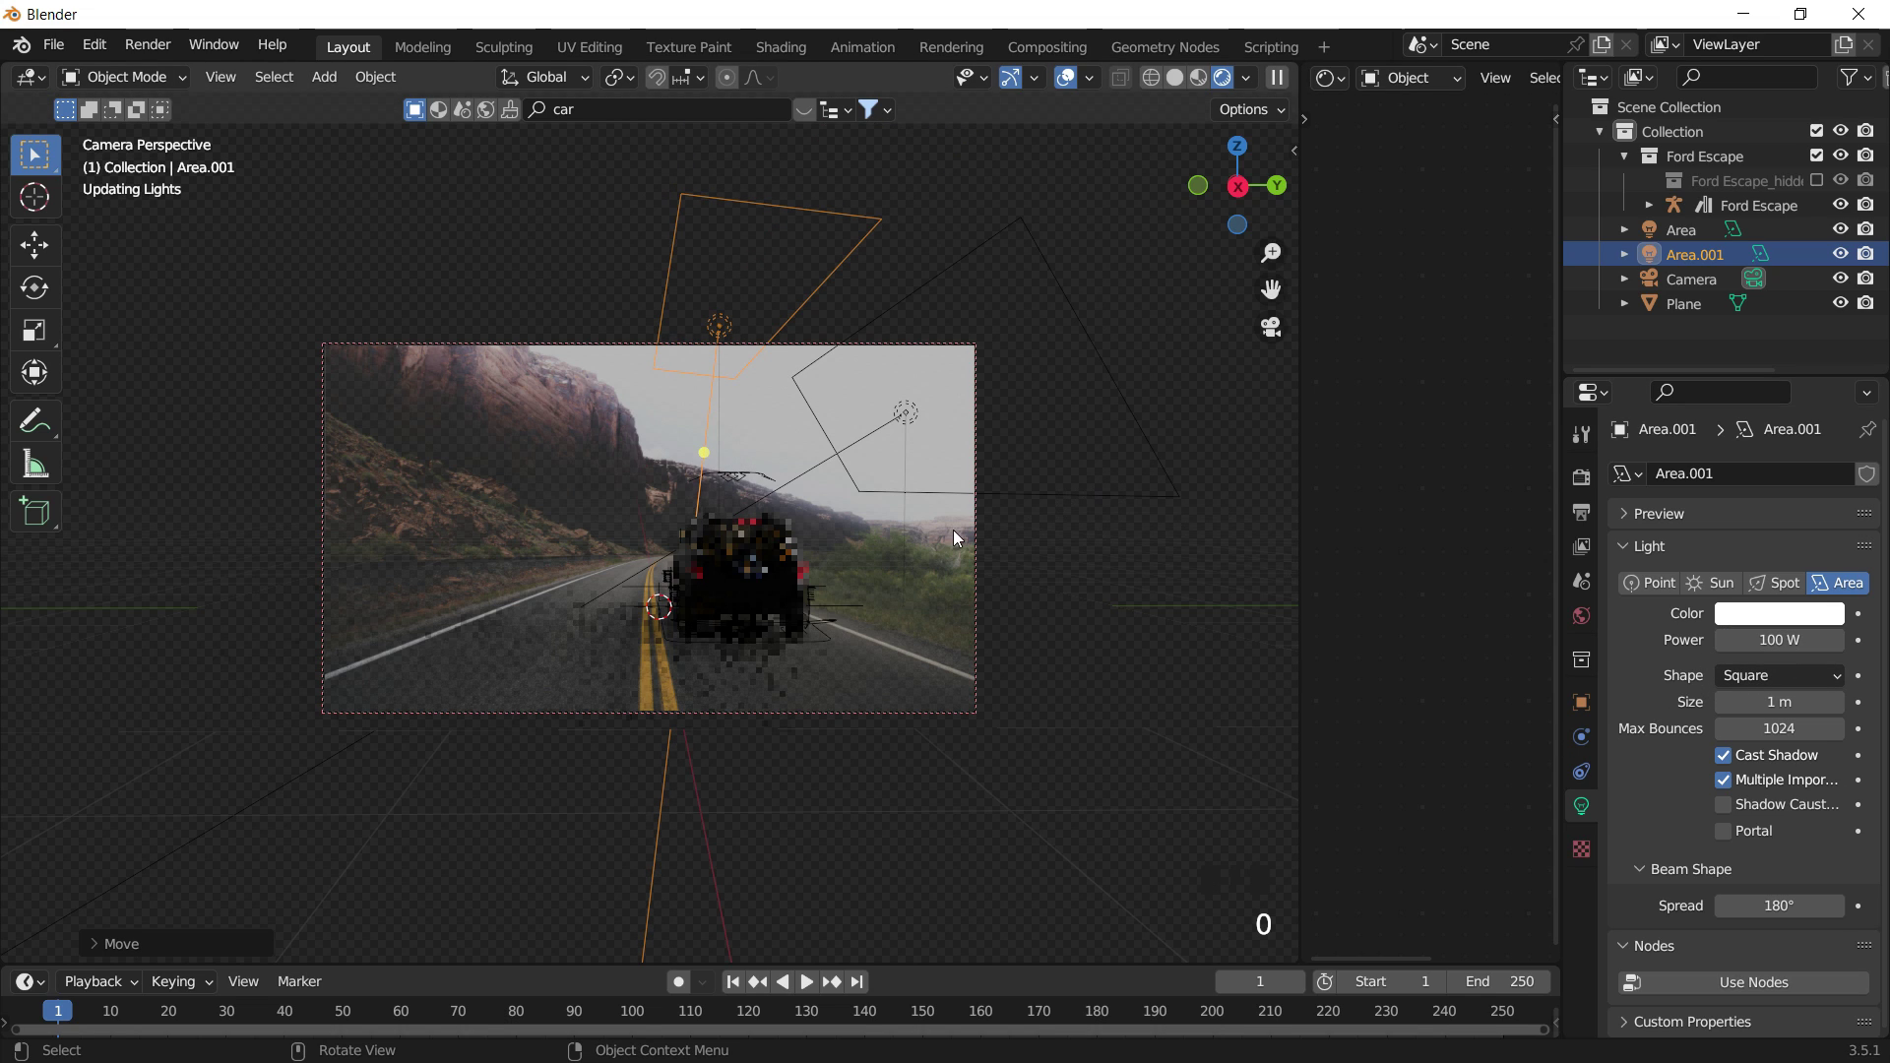
click(870, 283)
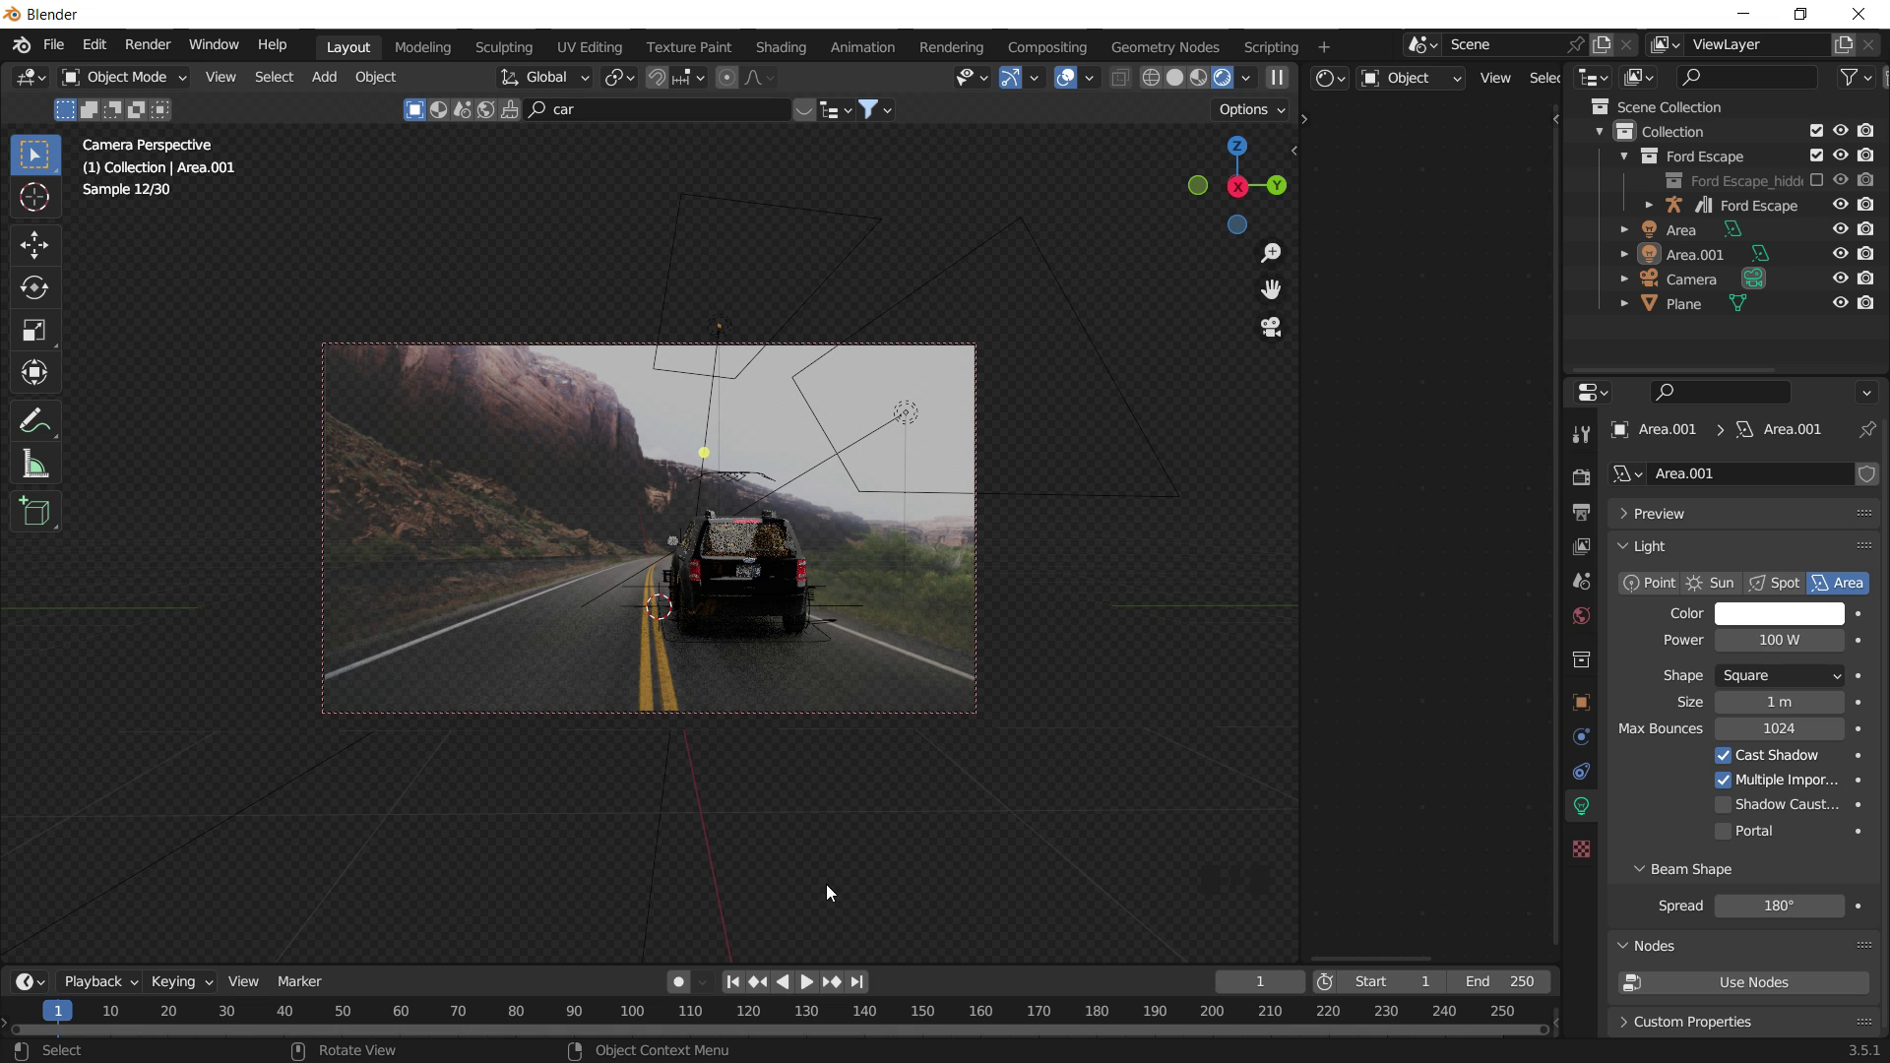
Widen the overhead area light Area.001 along the Y axis so it spans the road, and deselect it.
click(754, 369)
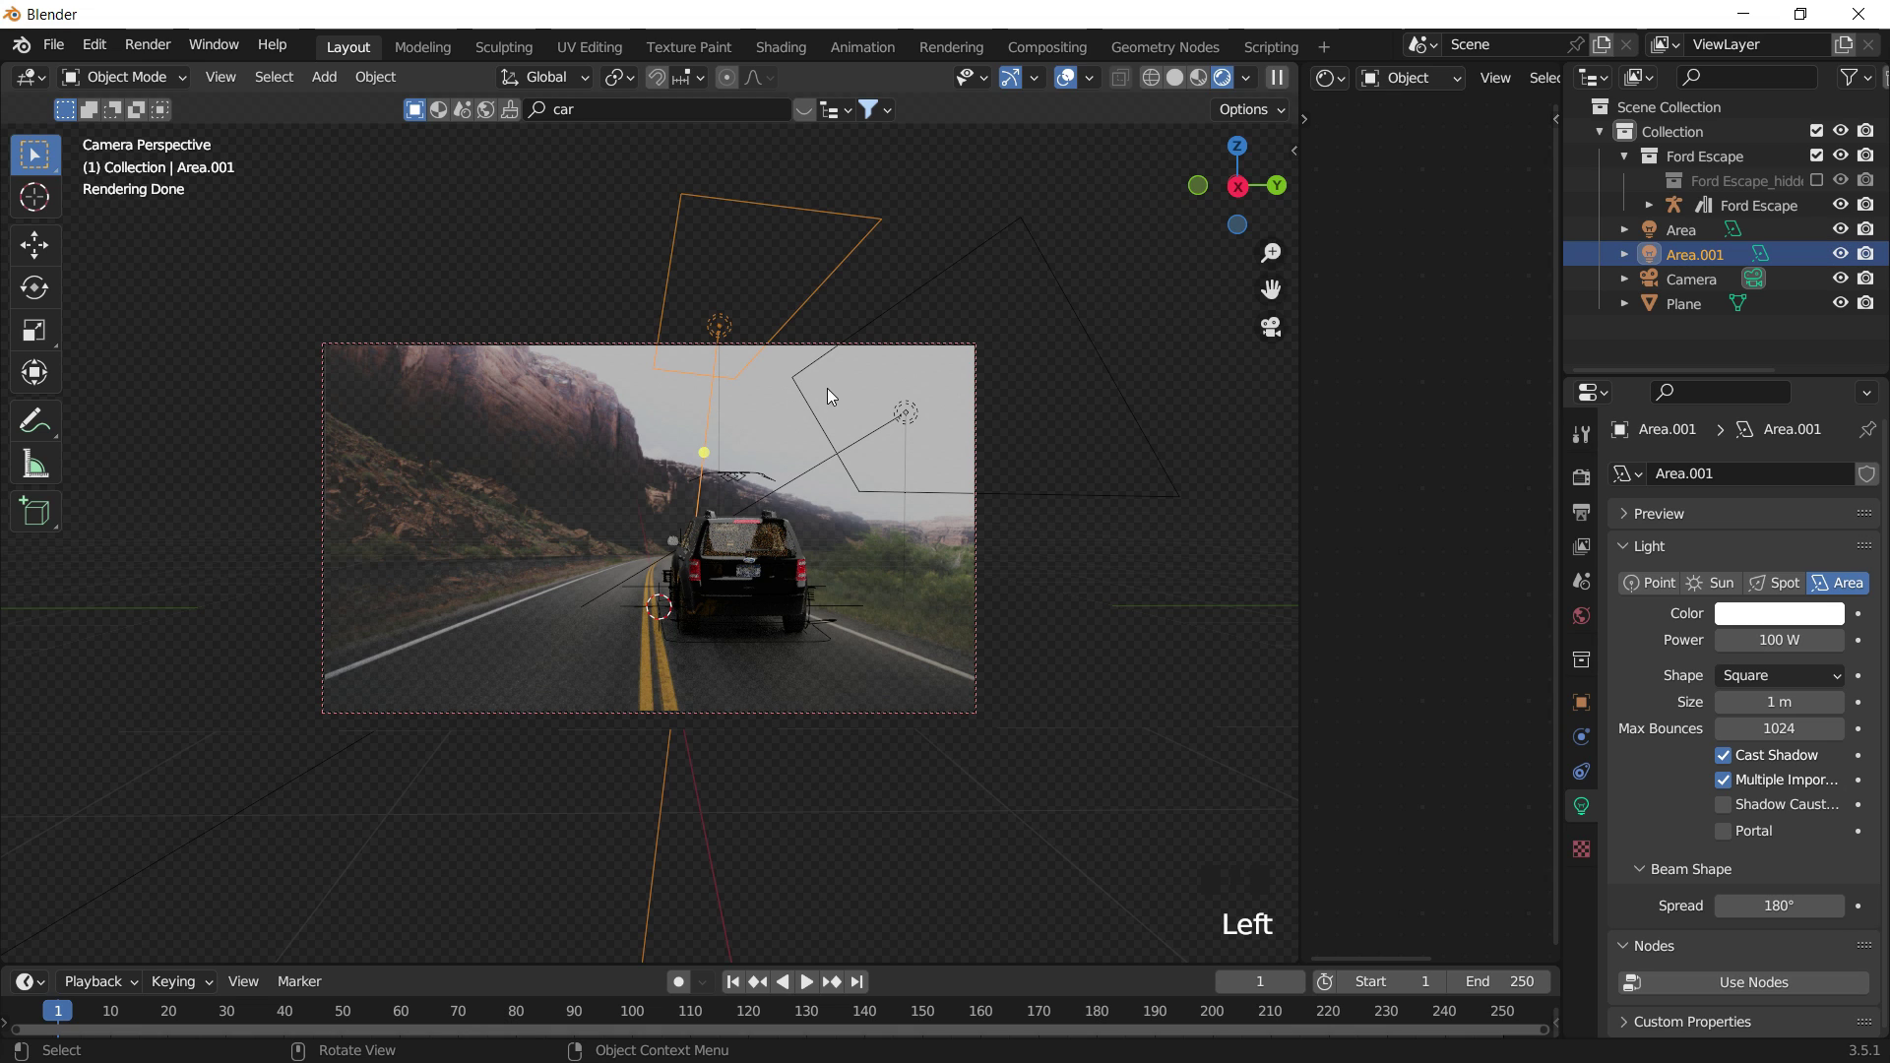
key(s)
key(y)
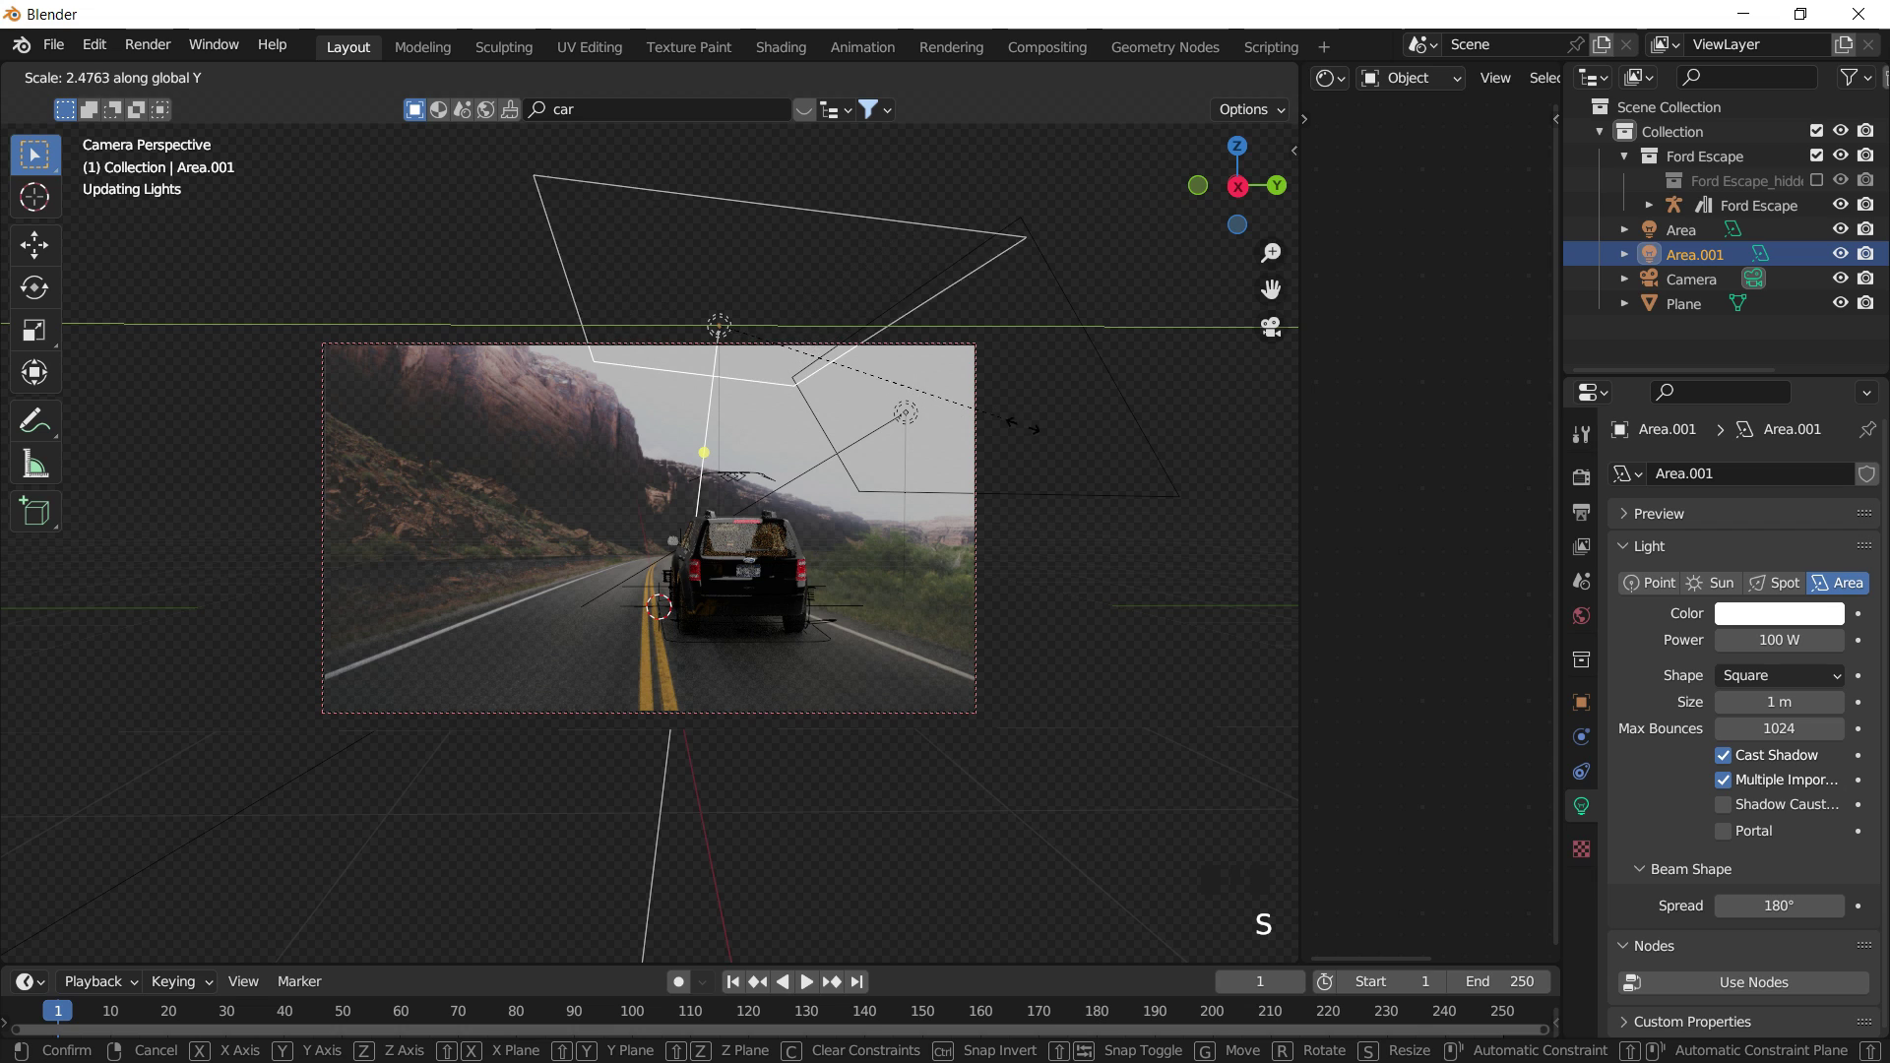
click(1110, 288)
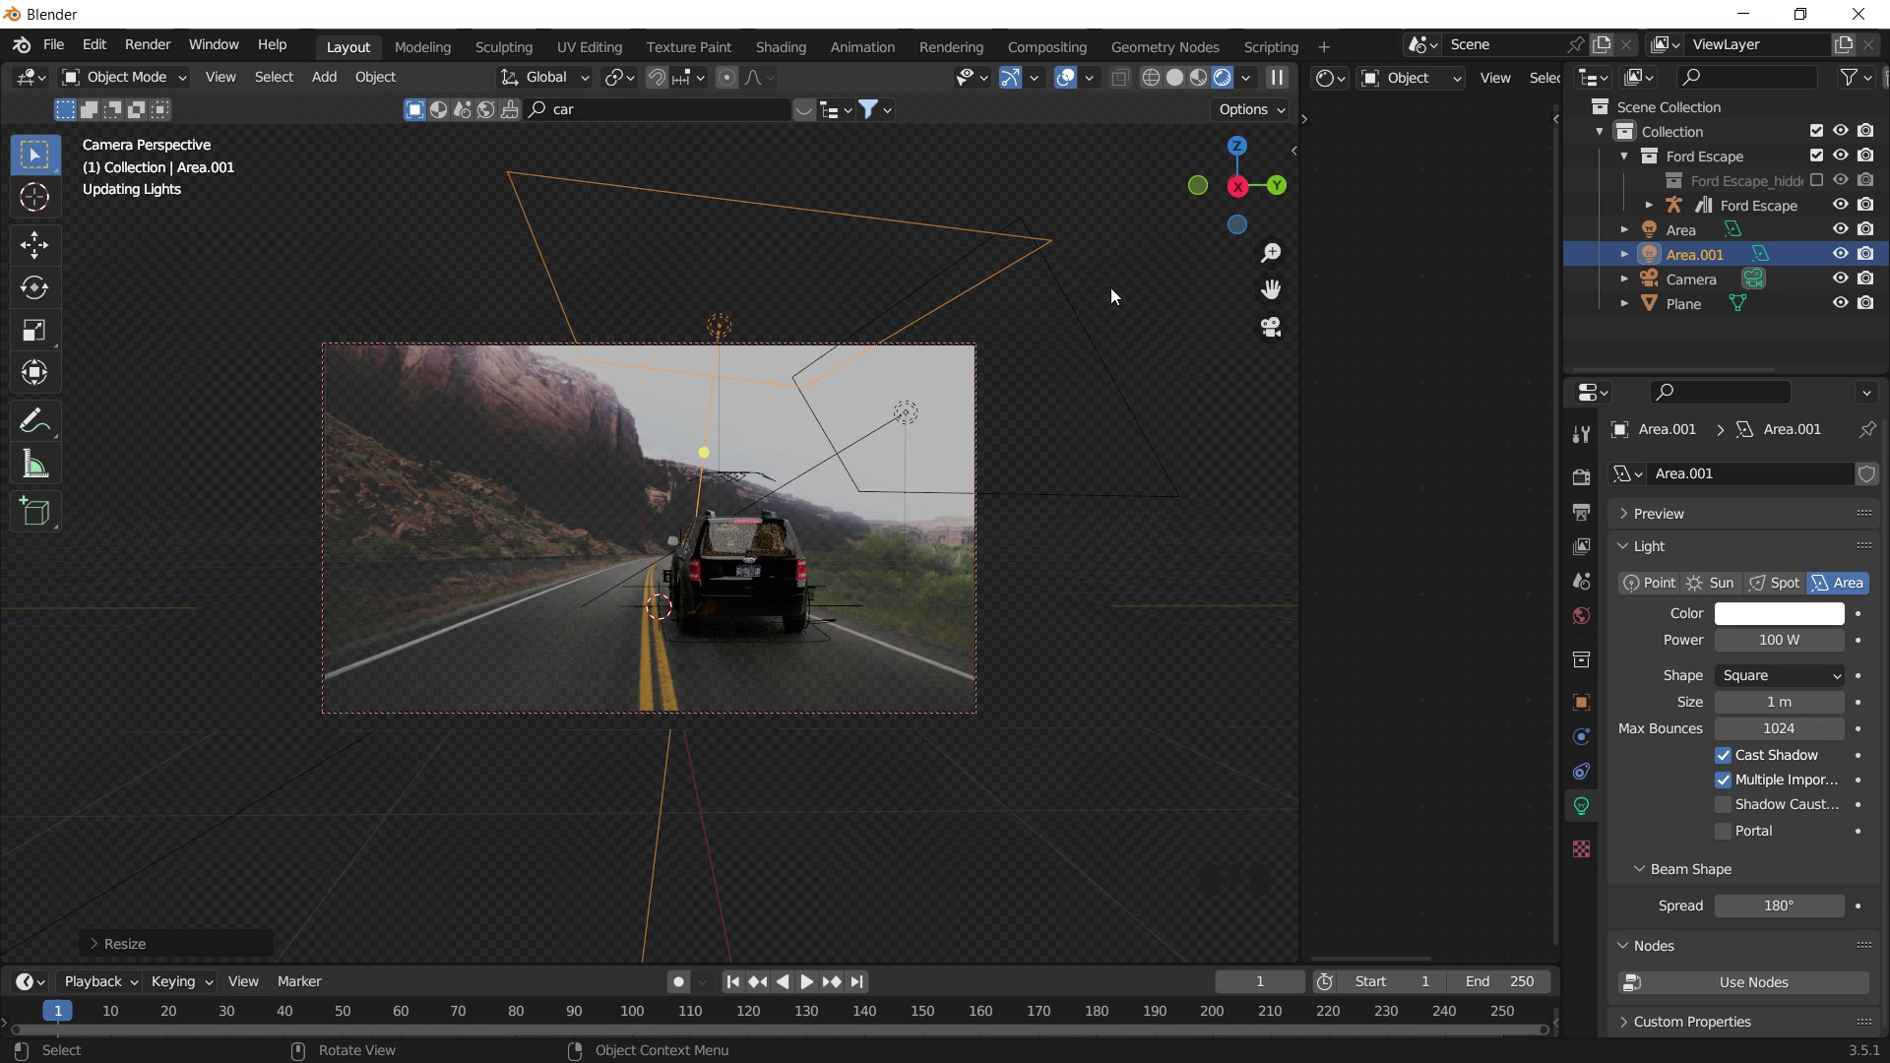
click(1045, 679)
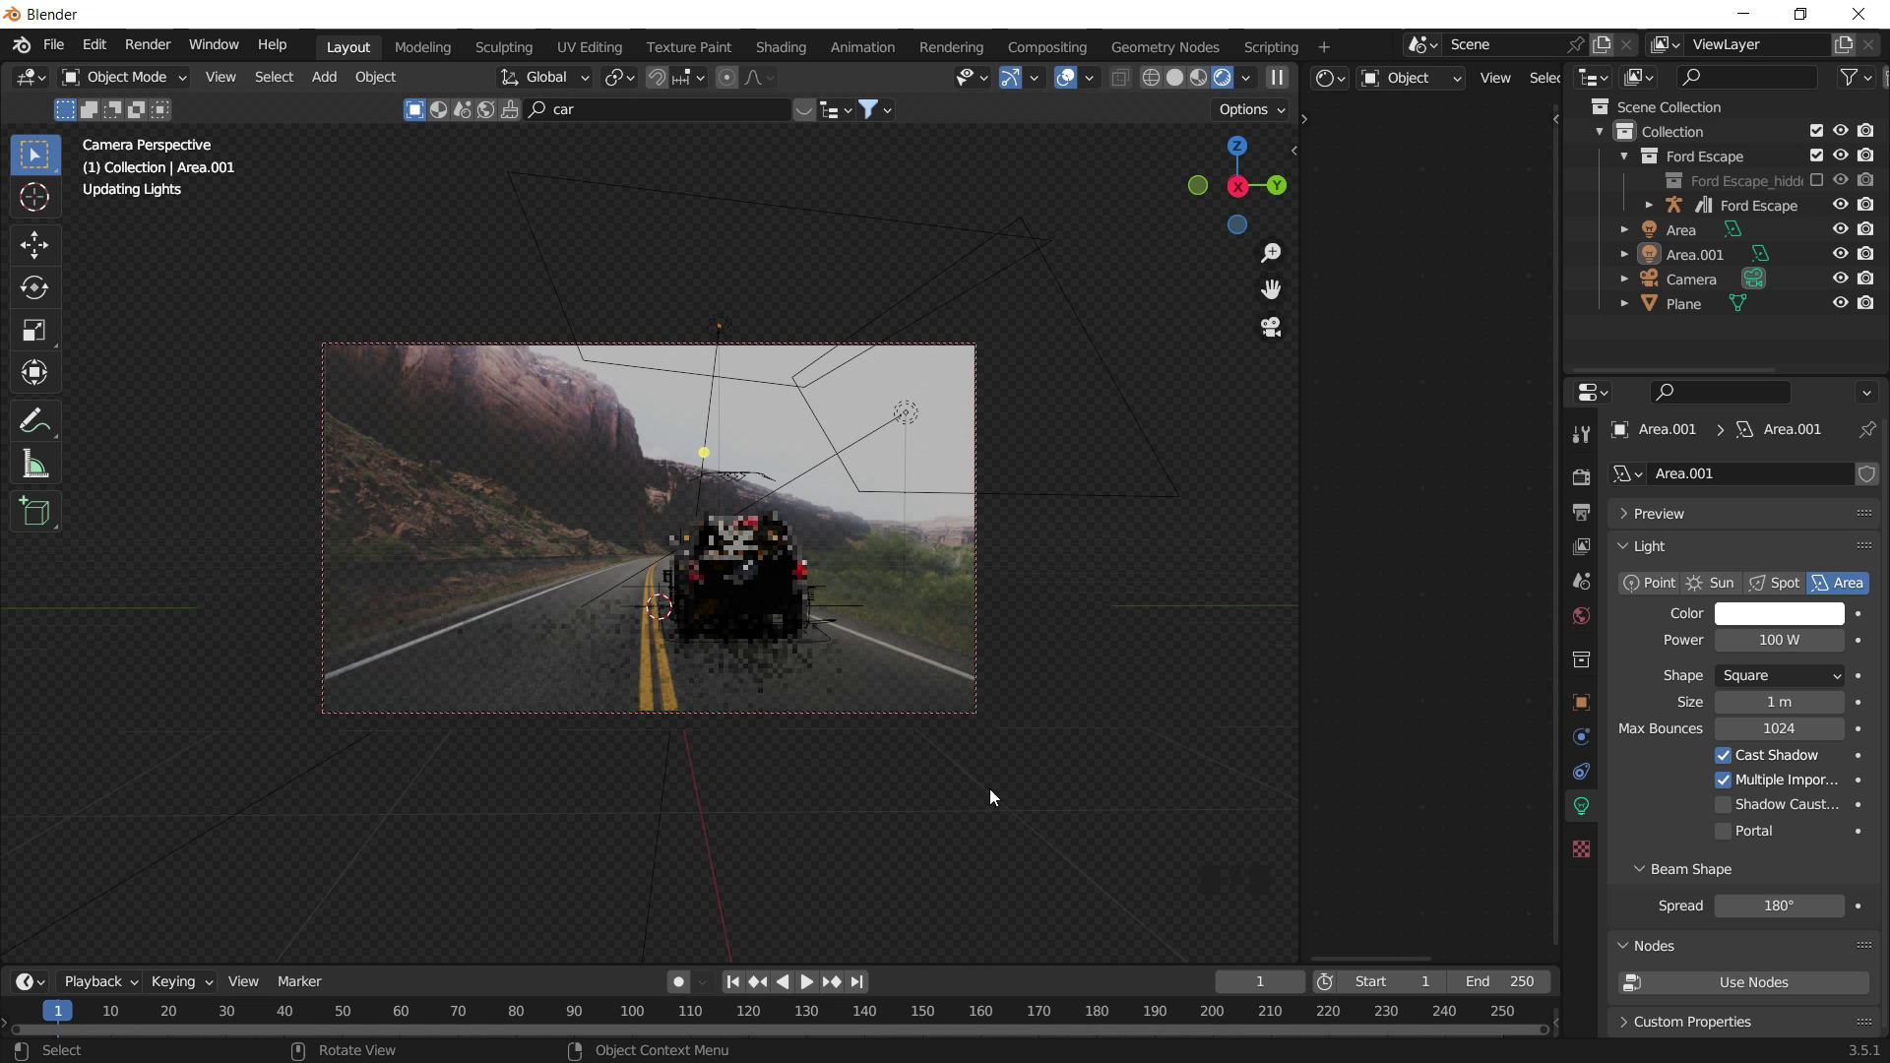
Switch the viewport to solid shading and render the image of the car on the road.
click(626, 445)
key(z)
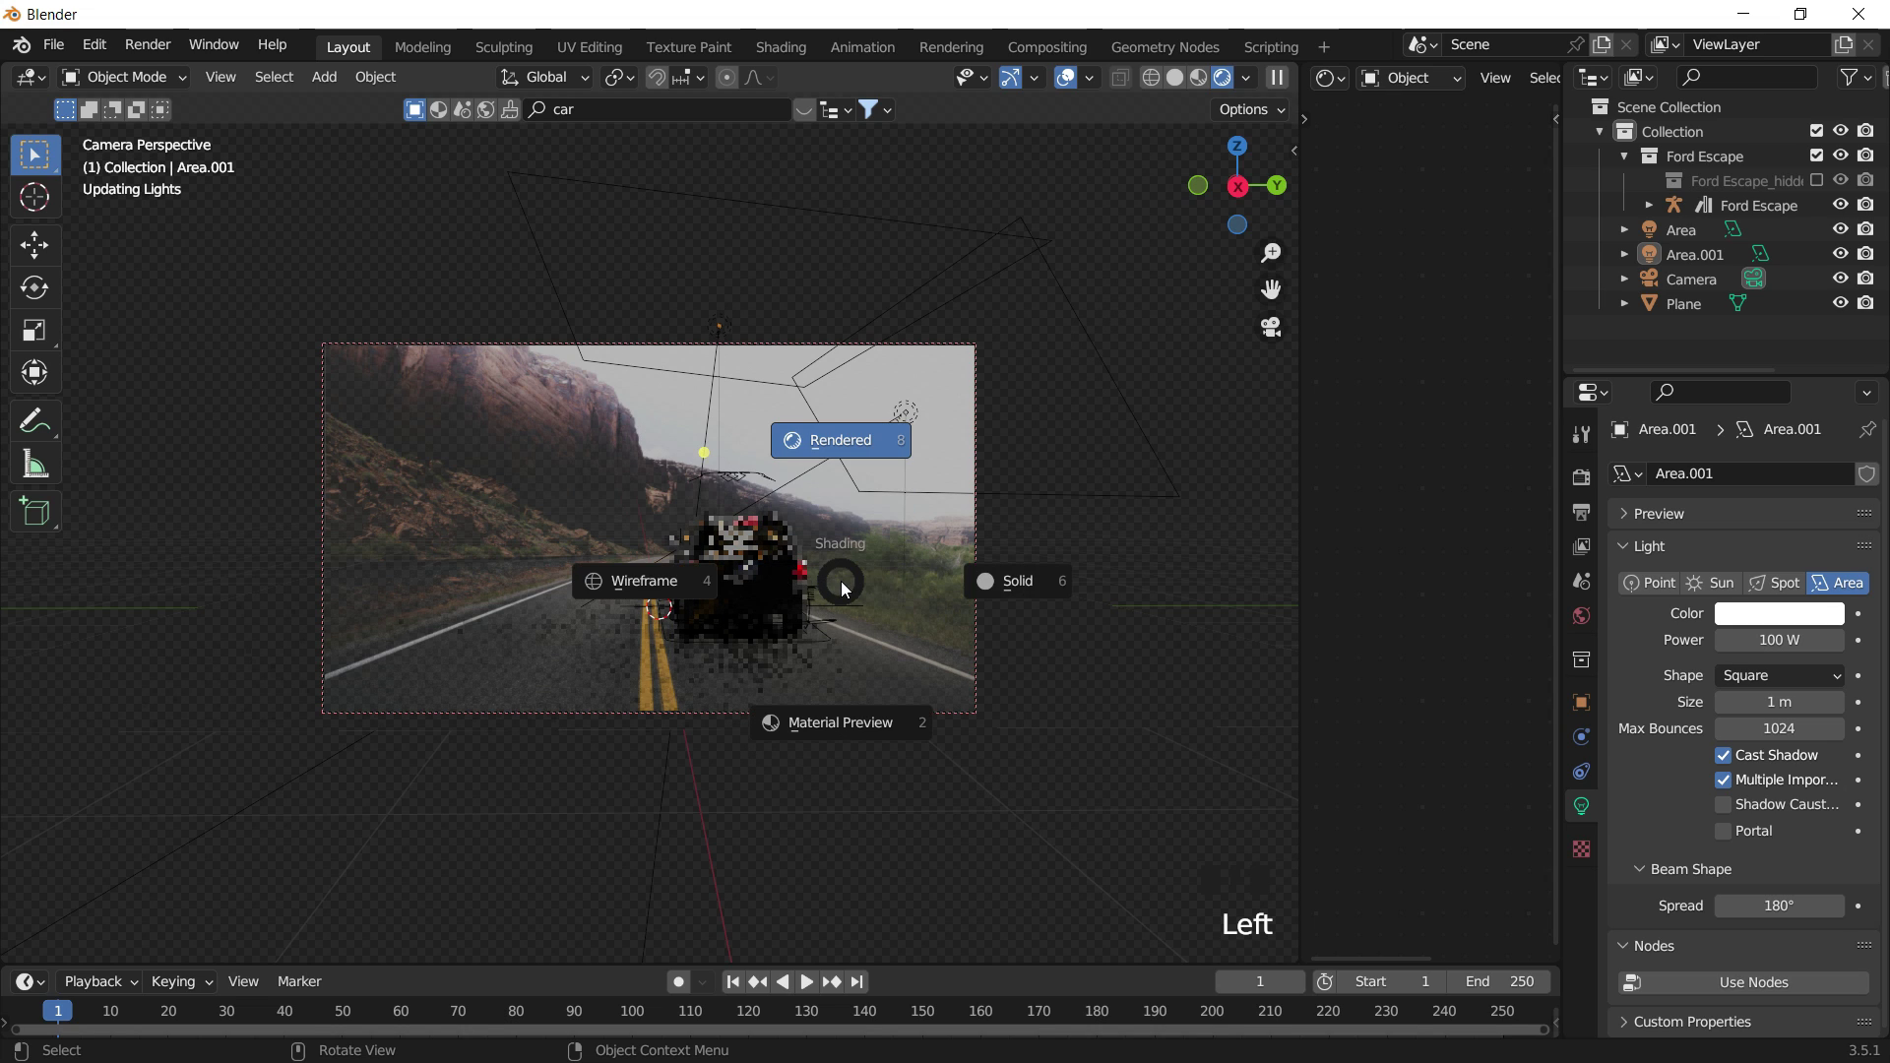
click(926, 593)
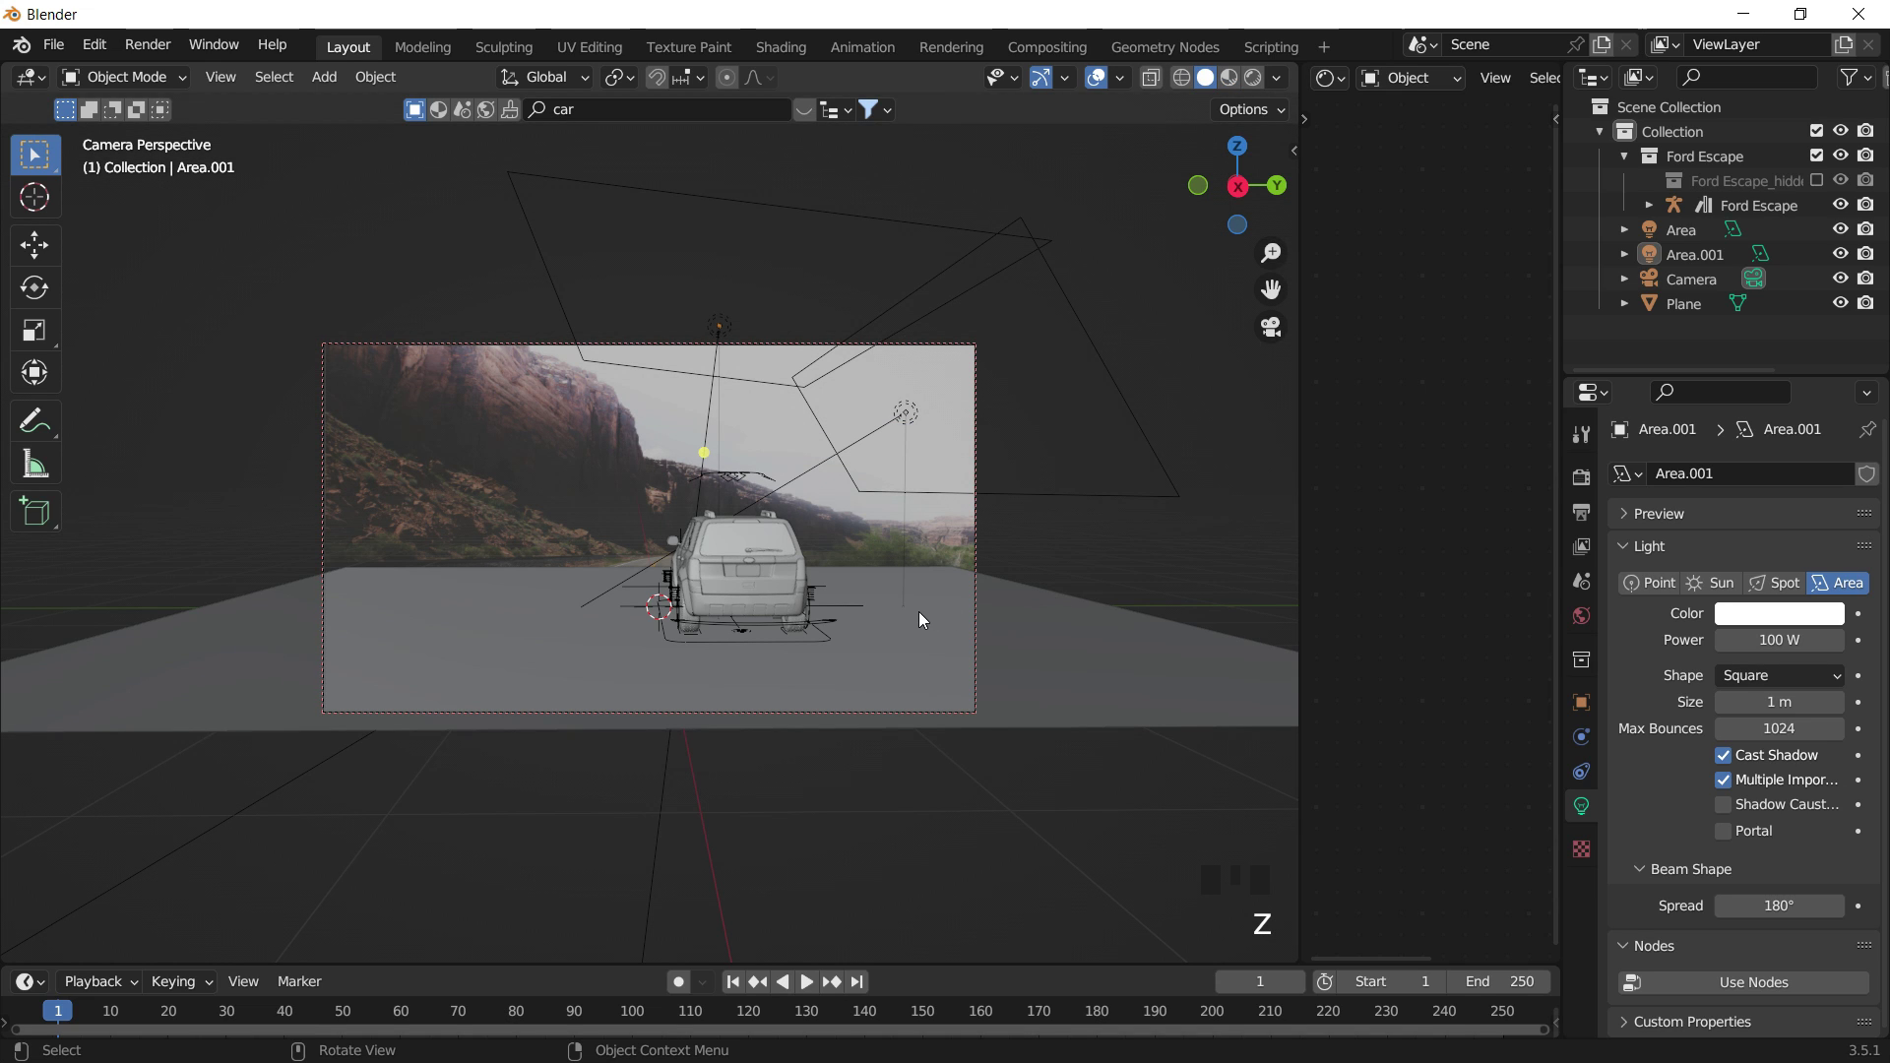
key(z)
key(z)
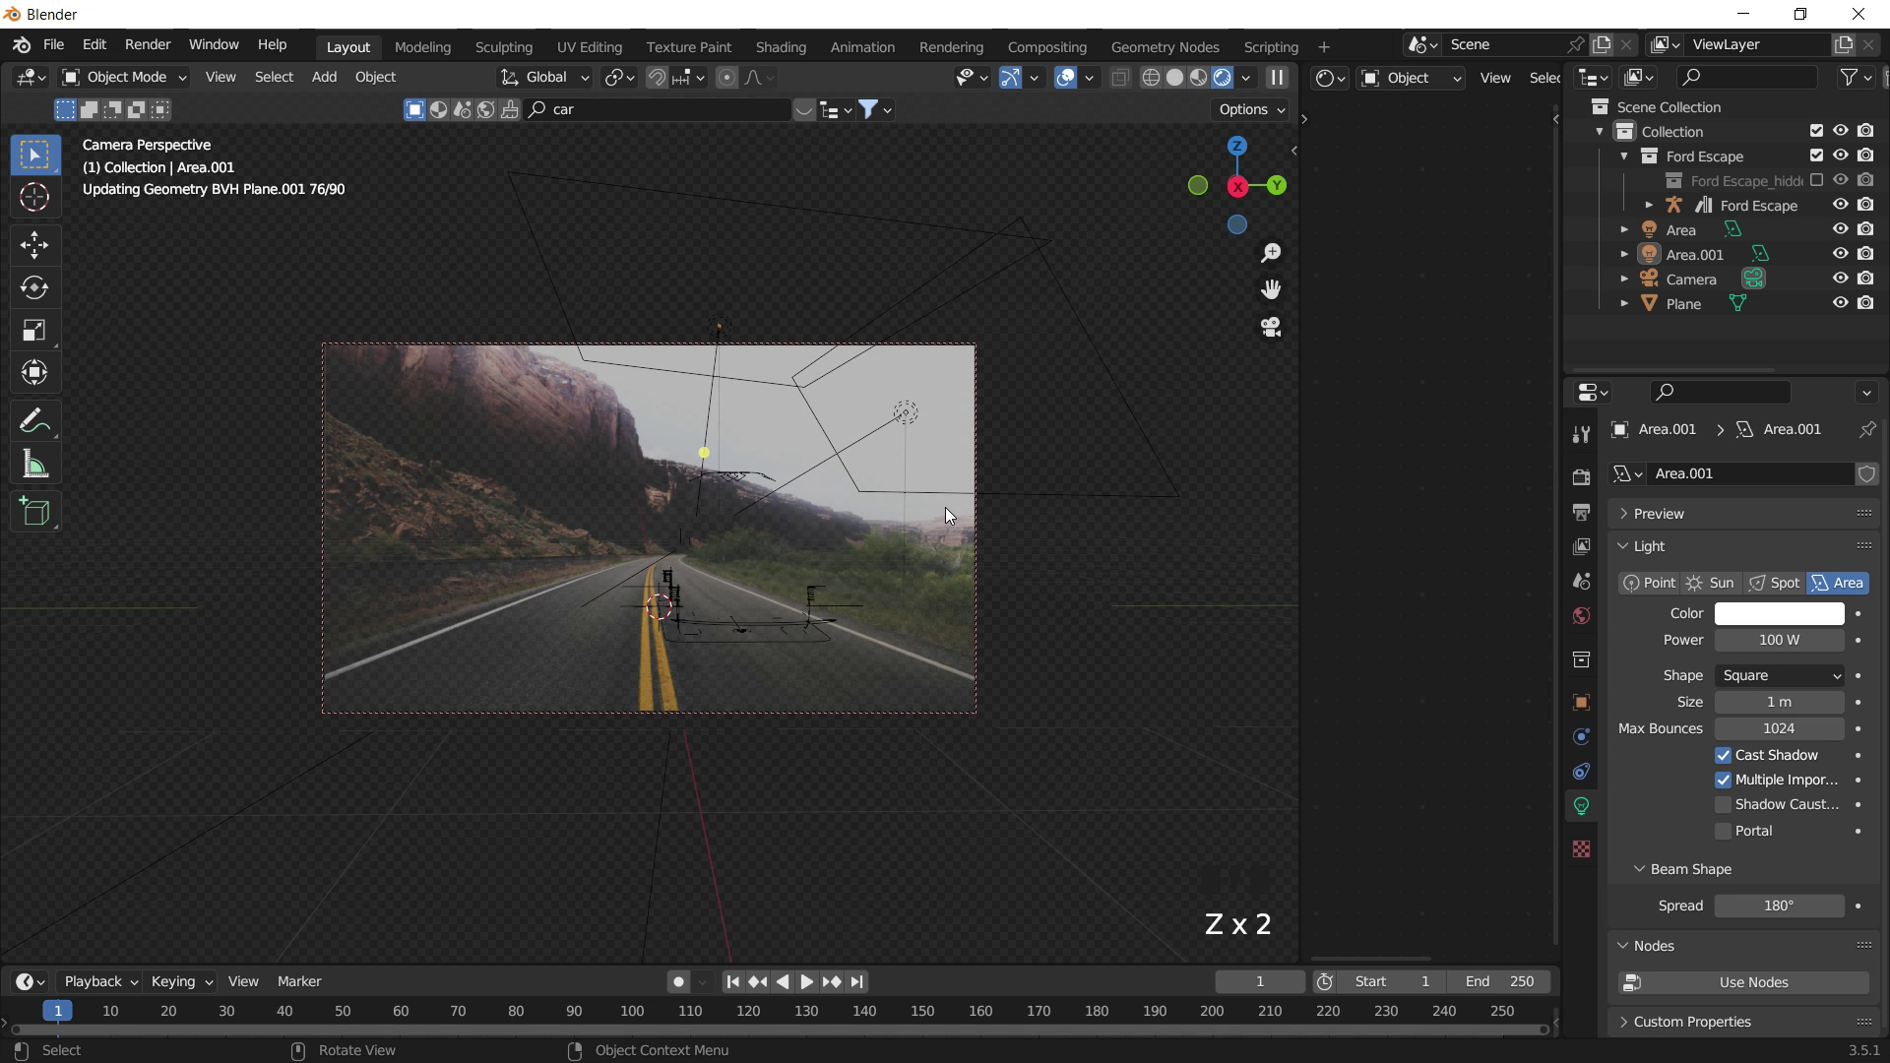
key(z)
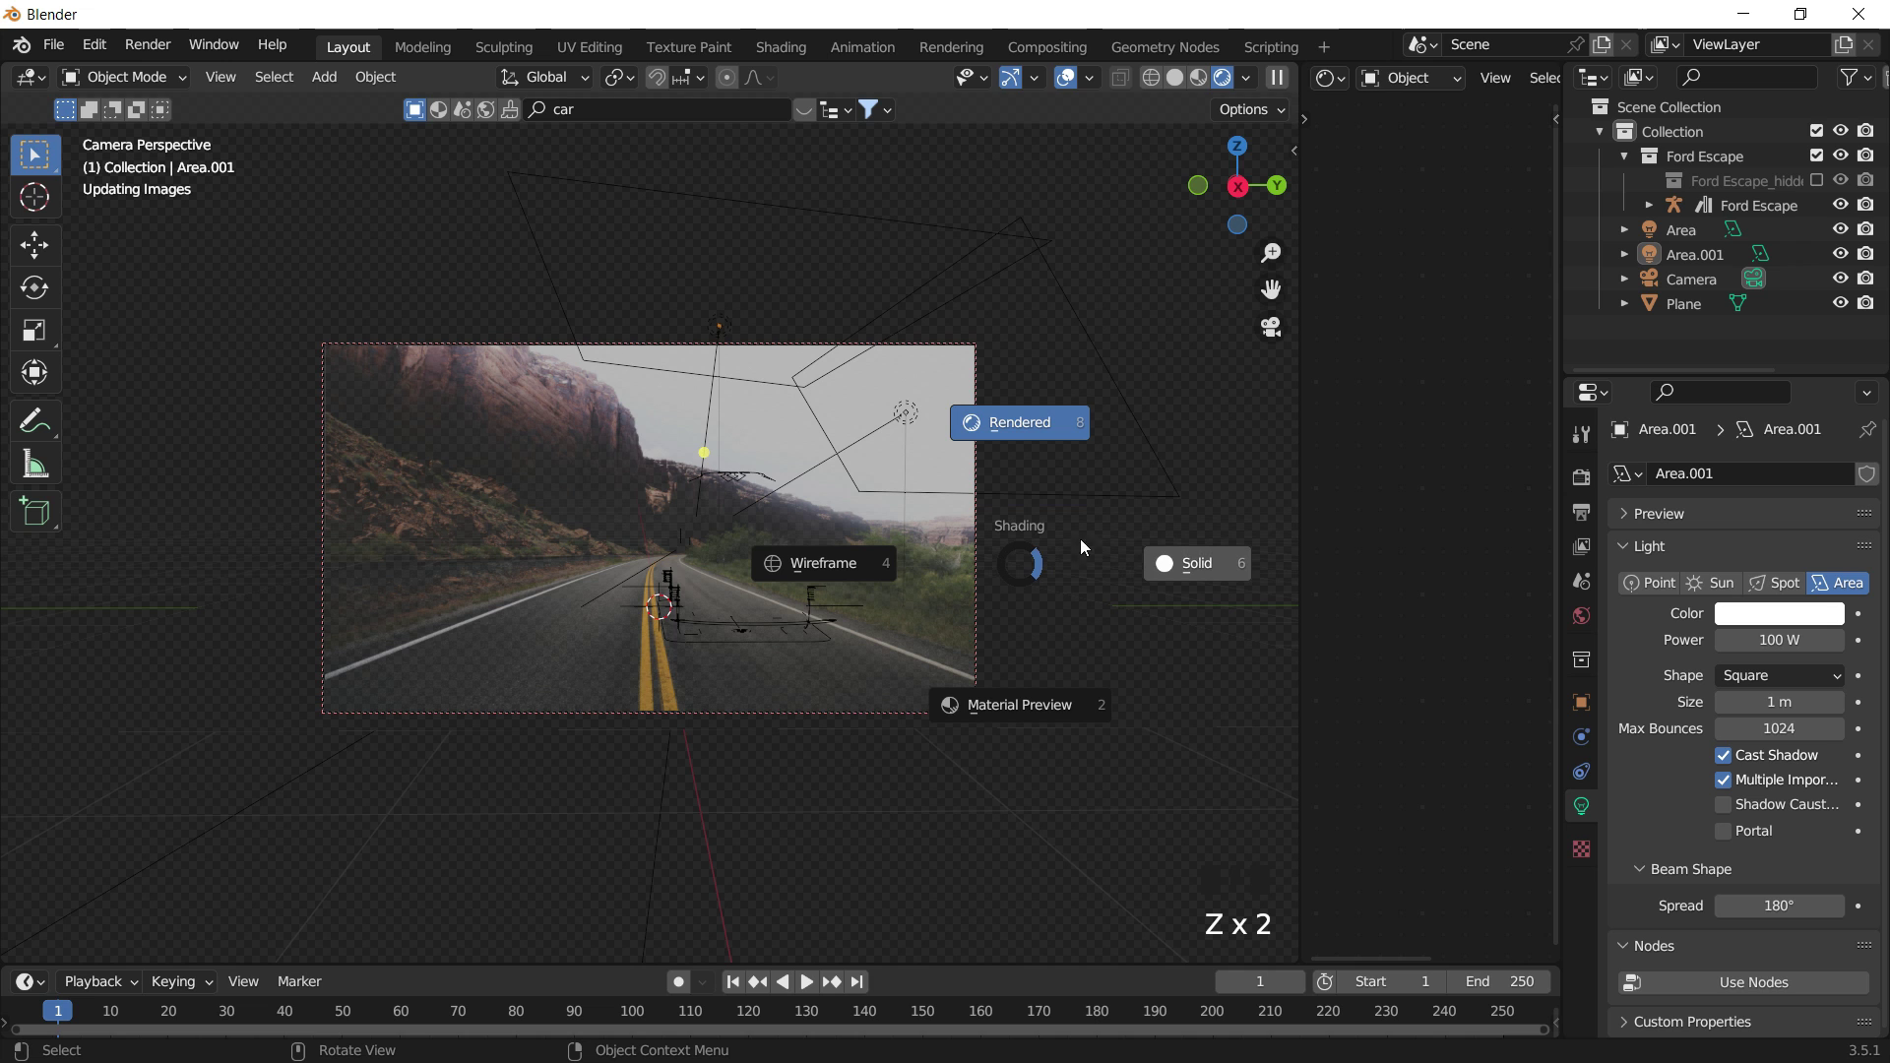
click(1080, 540)
click(148, 45)
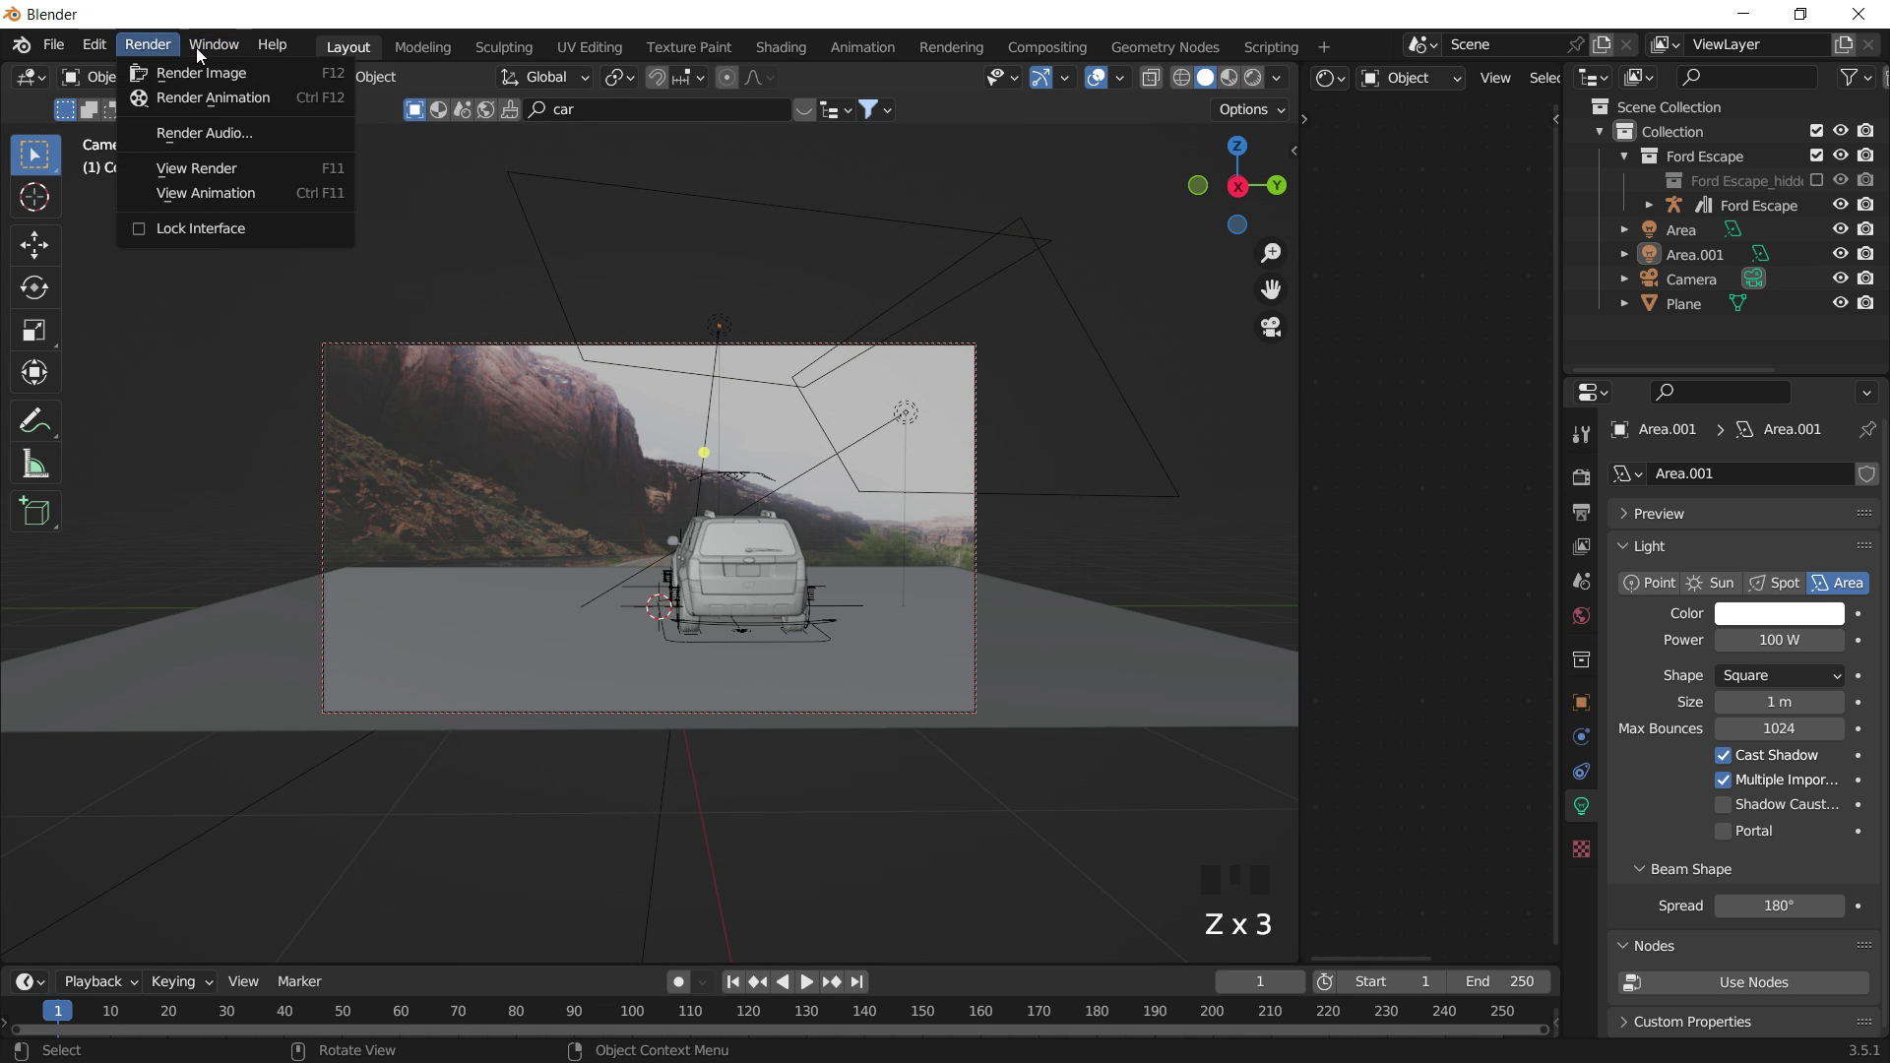
click(163, 72)
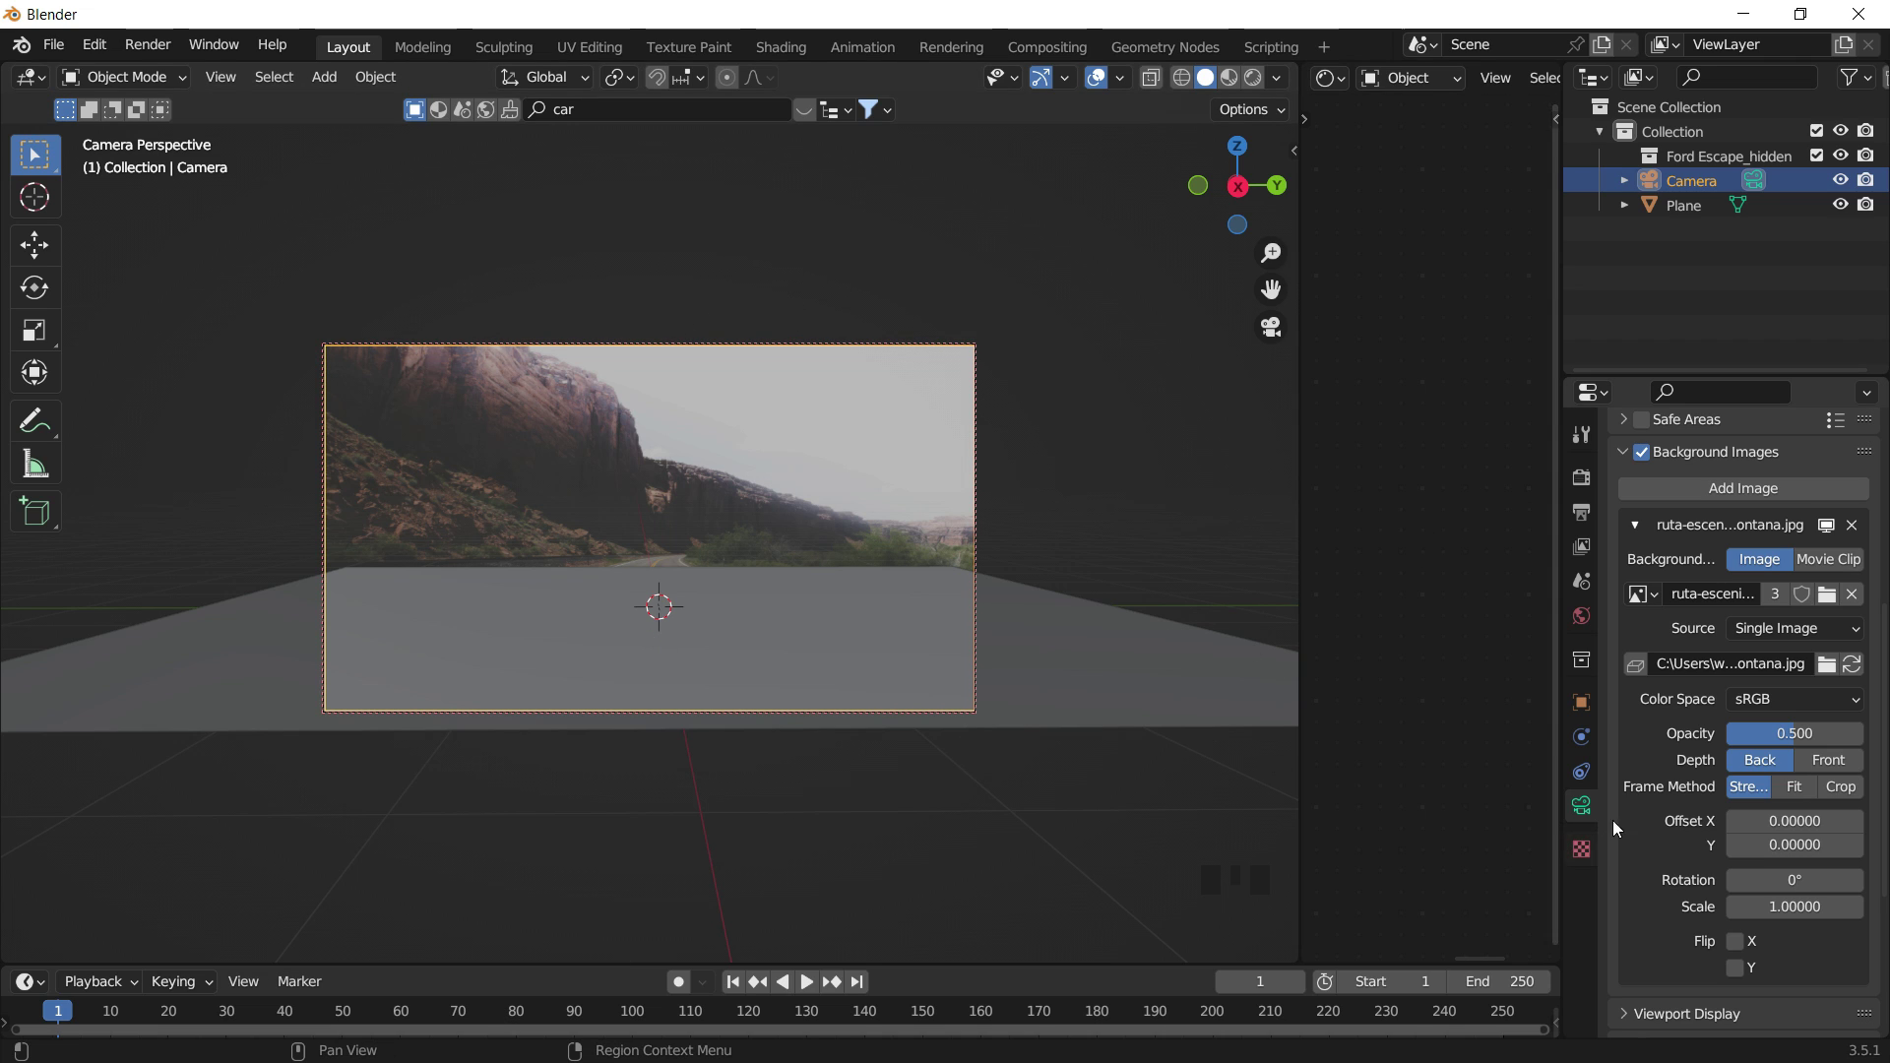
Replace the camera's background image with the wooden tabletop photo whose file name begins mesa-madera-superficie.
click(1833, 668)
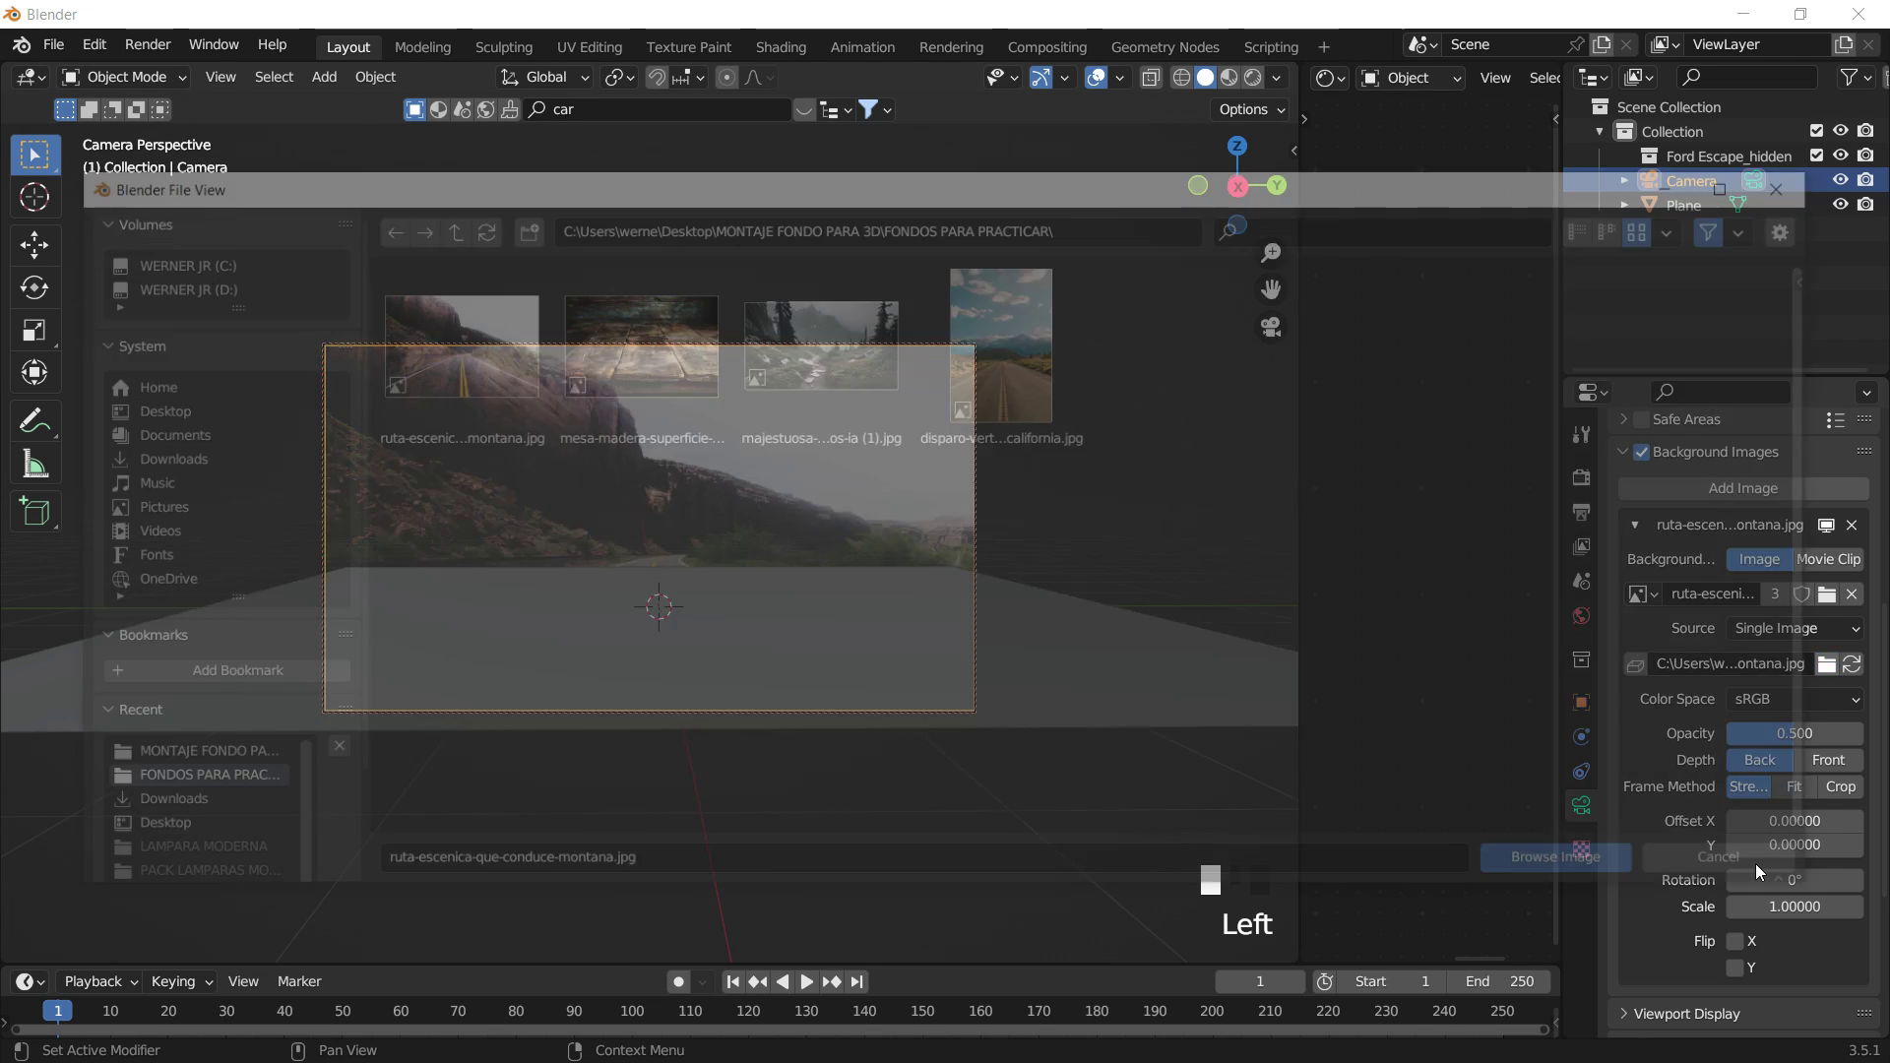
click(694, 359)
click(740, 350)
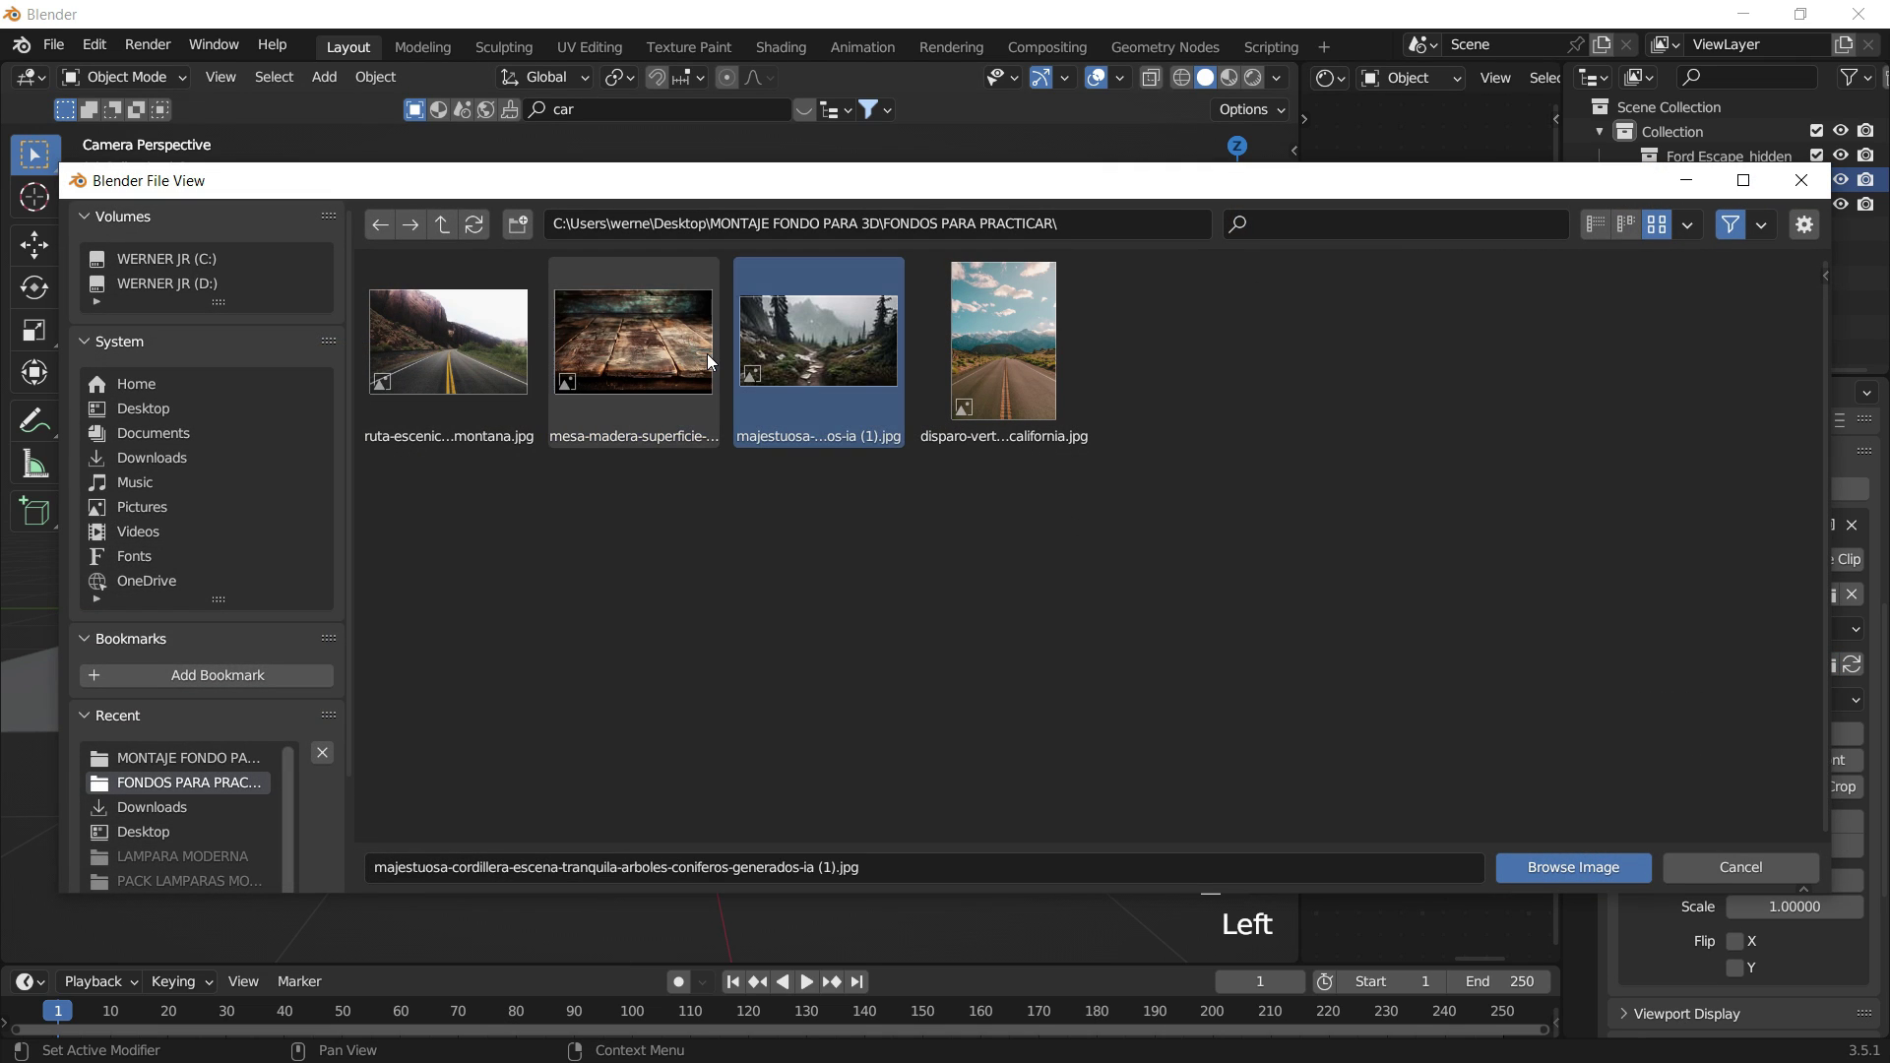
click(707, 353)
click(1573, 867)
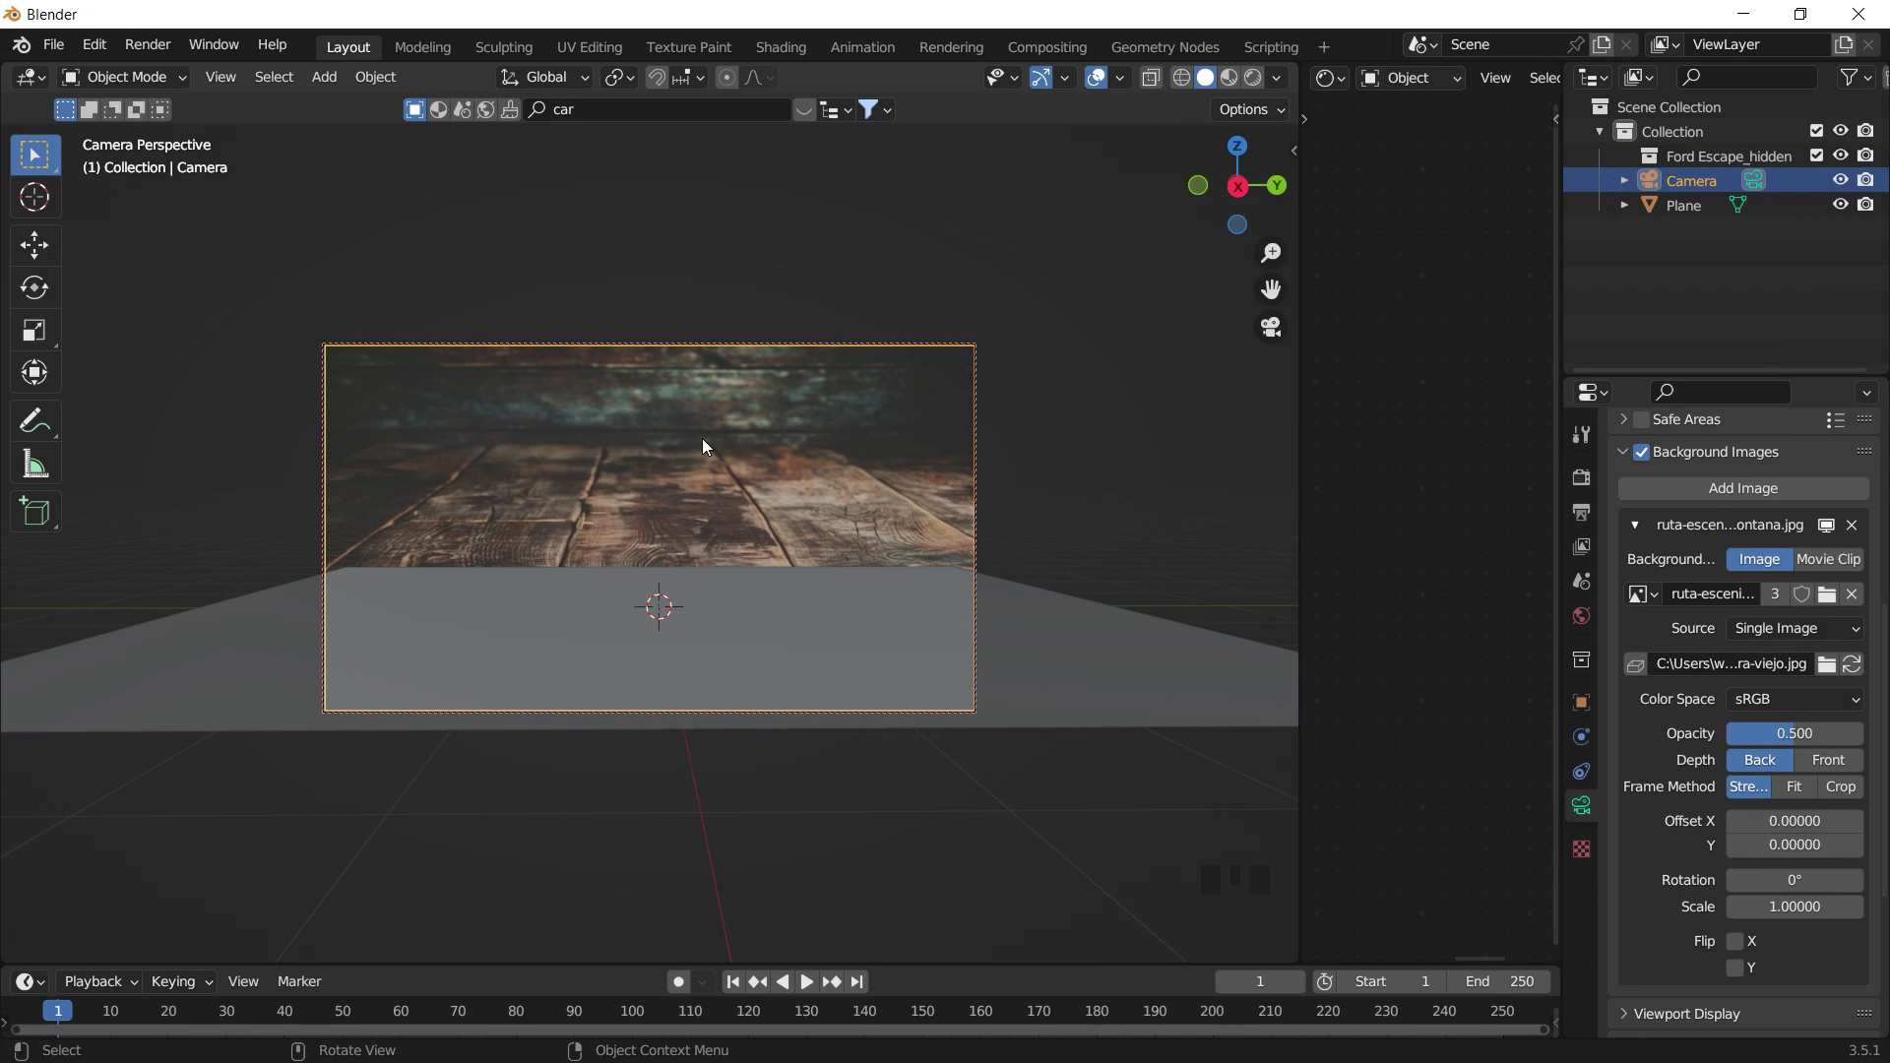
Tilt the camera view down to suit the tabletop perspective and move the ground plane back along the X axis.
click(418, 640)
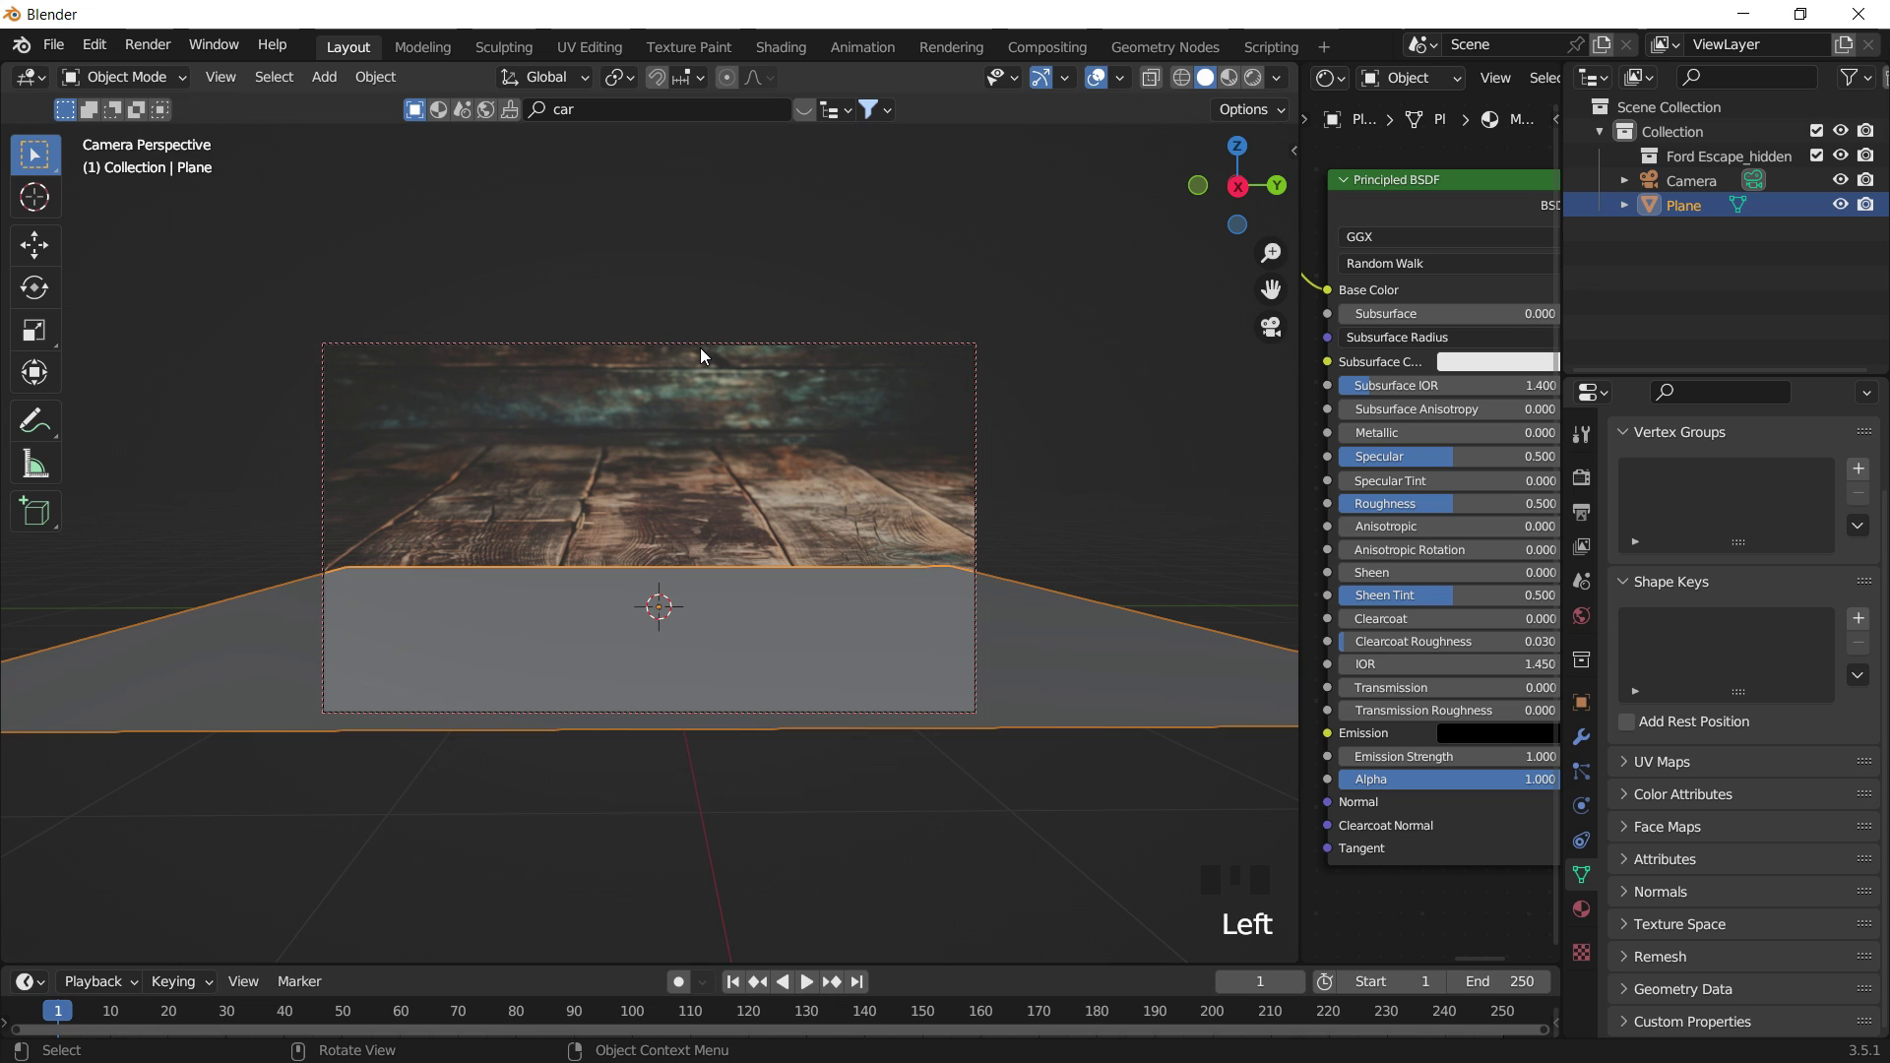
middle_drag(687, 451, 686, 490)
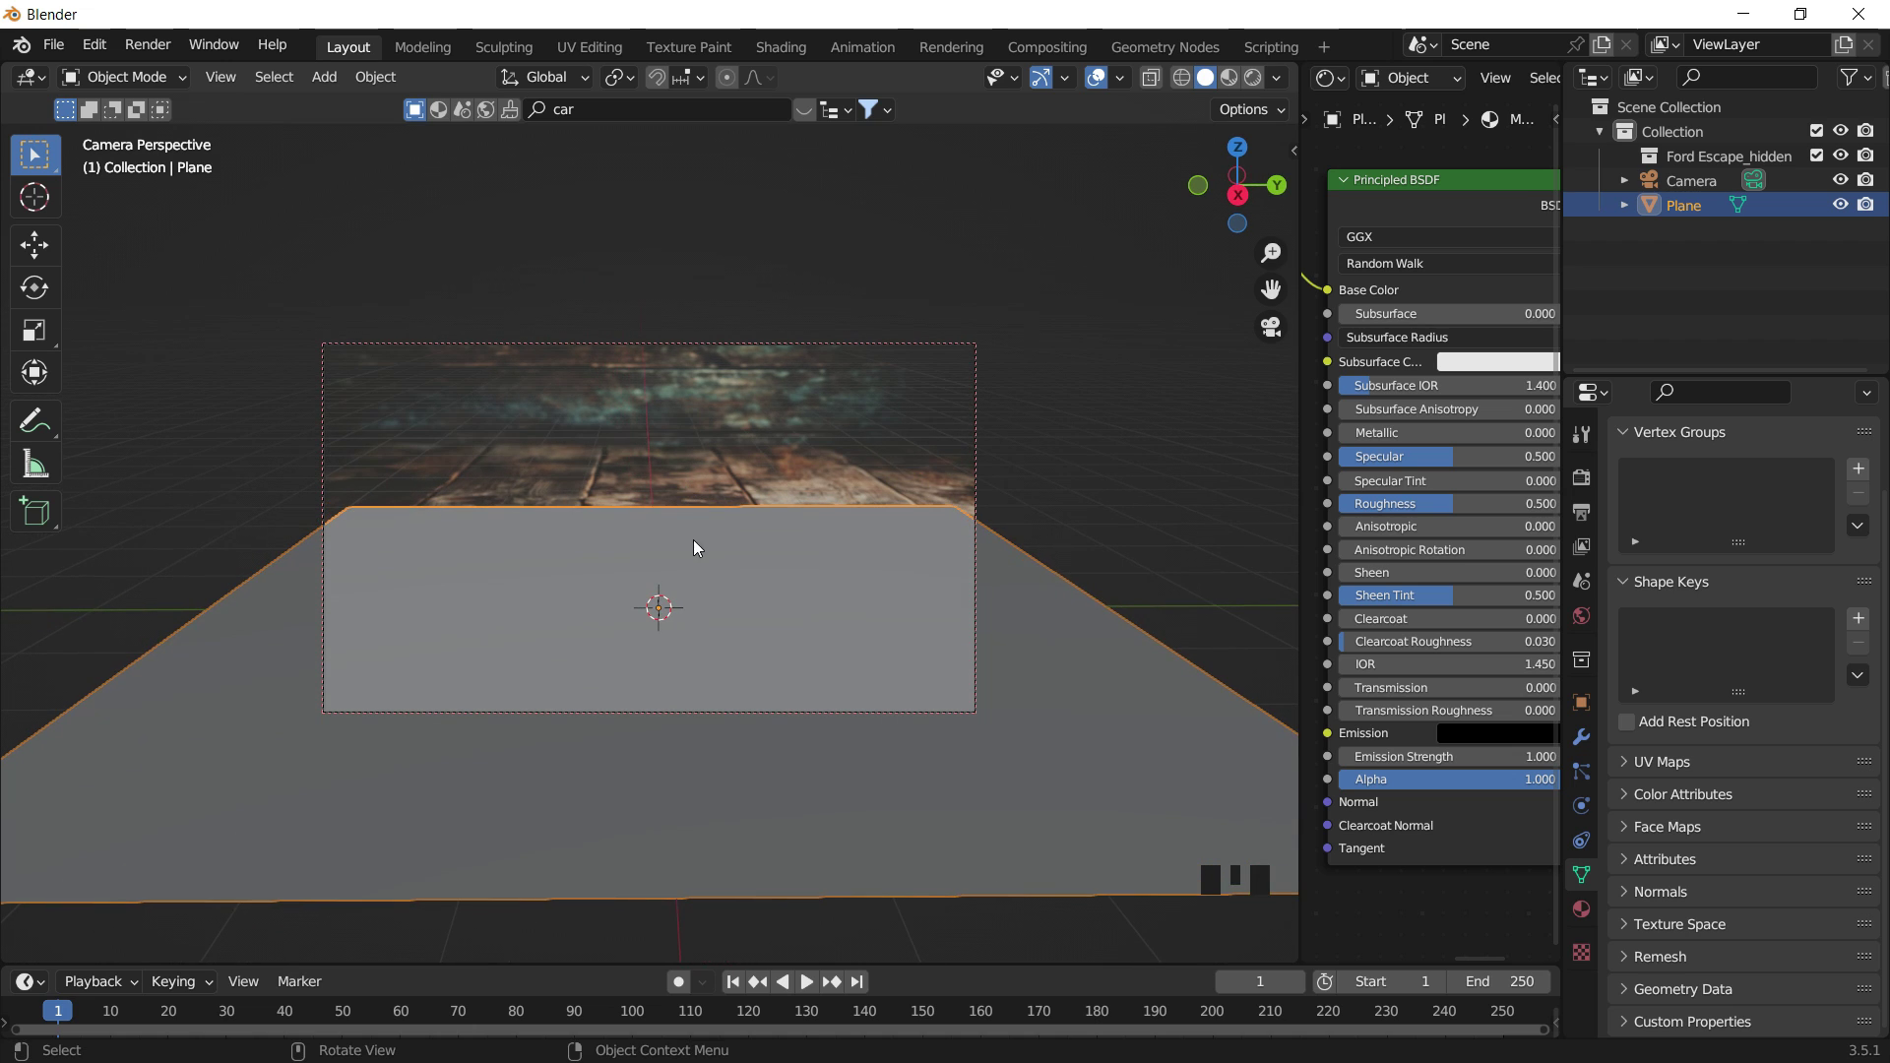
key(g)
key(x)
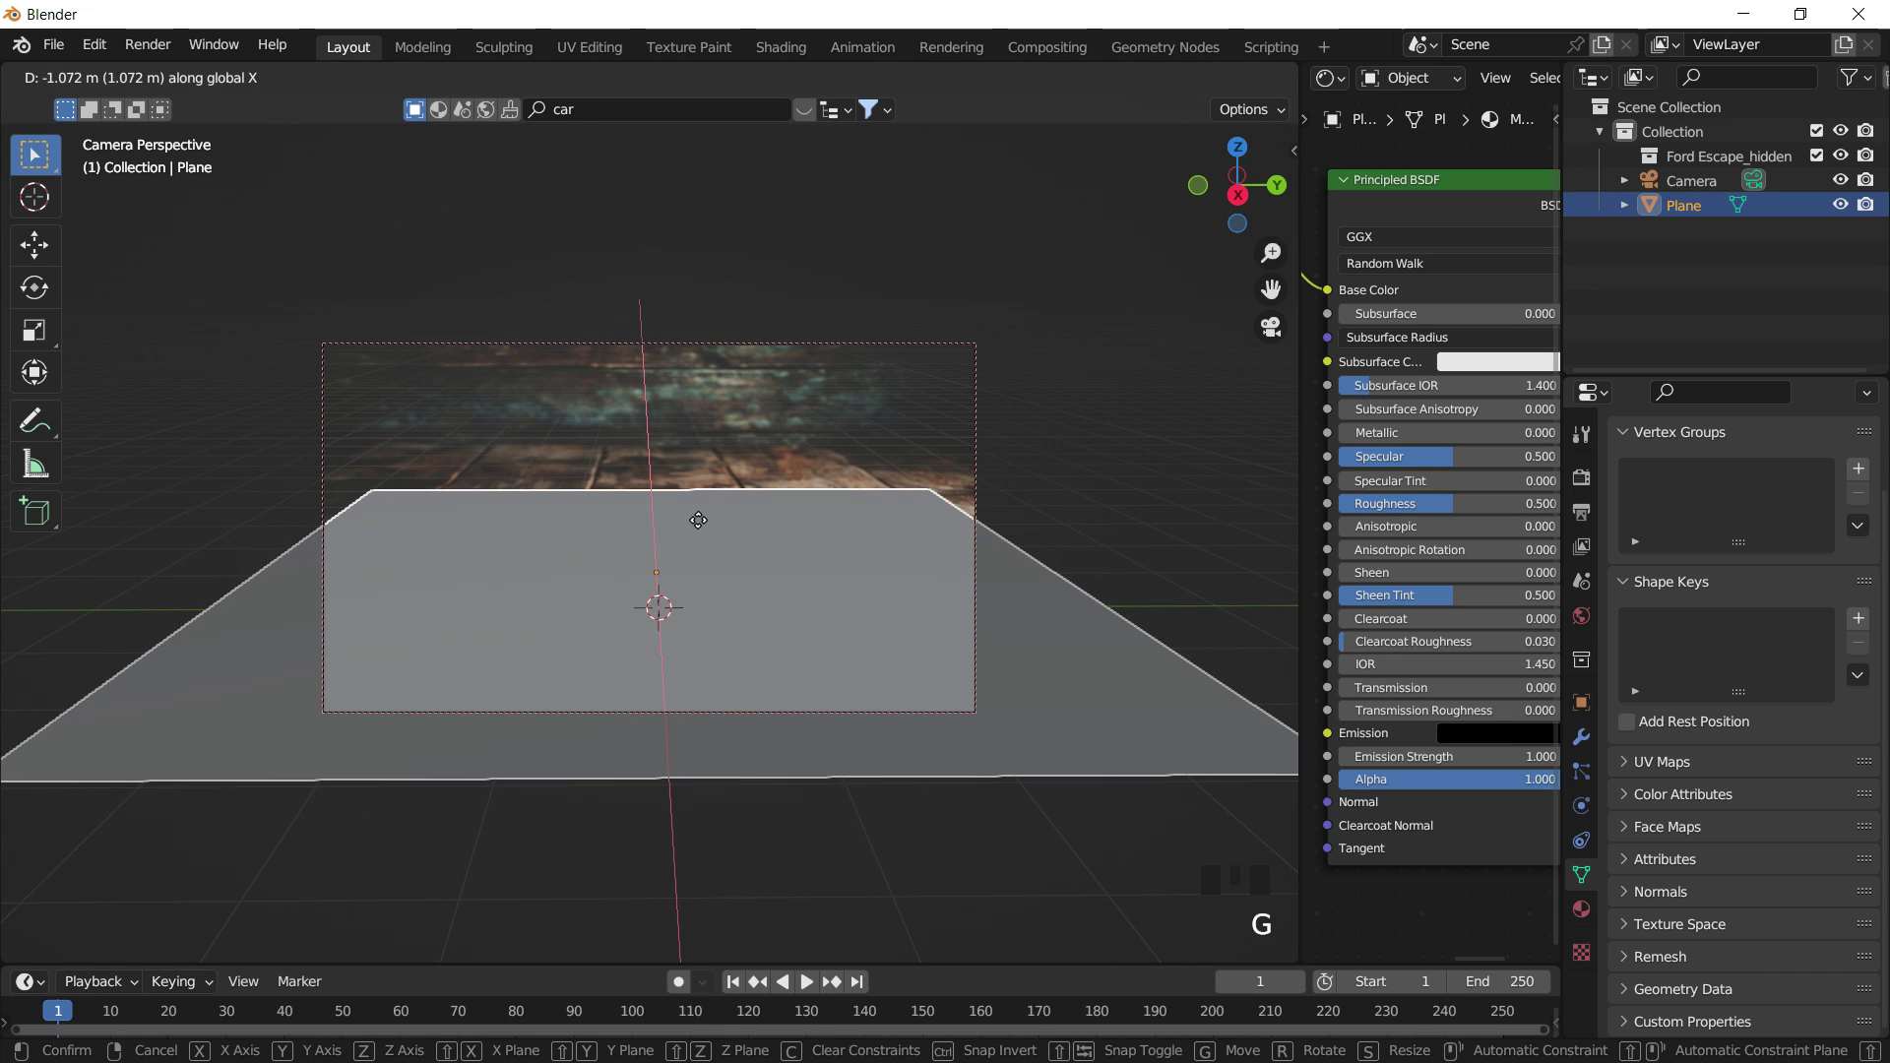
click(705, 505)
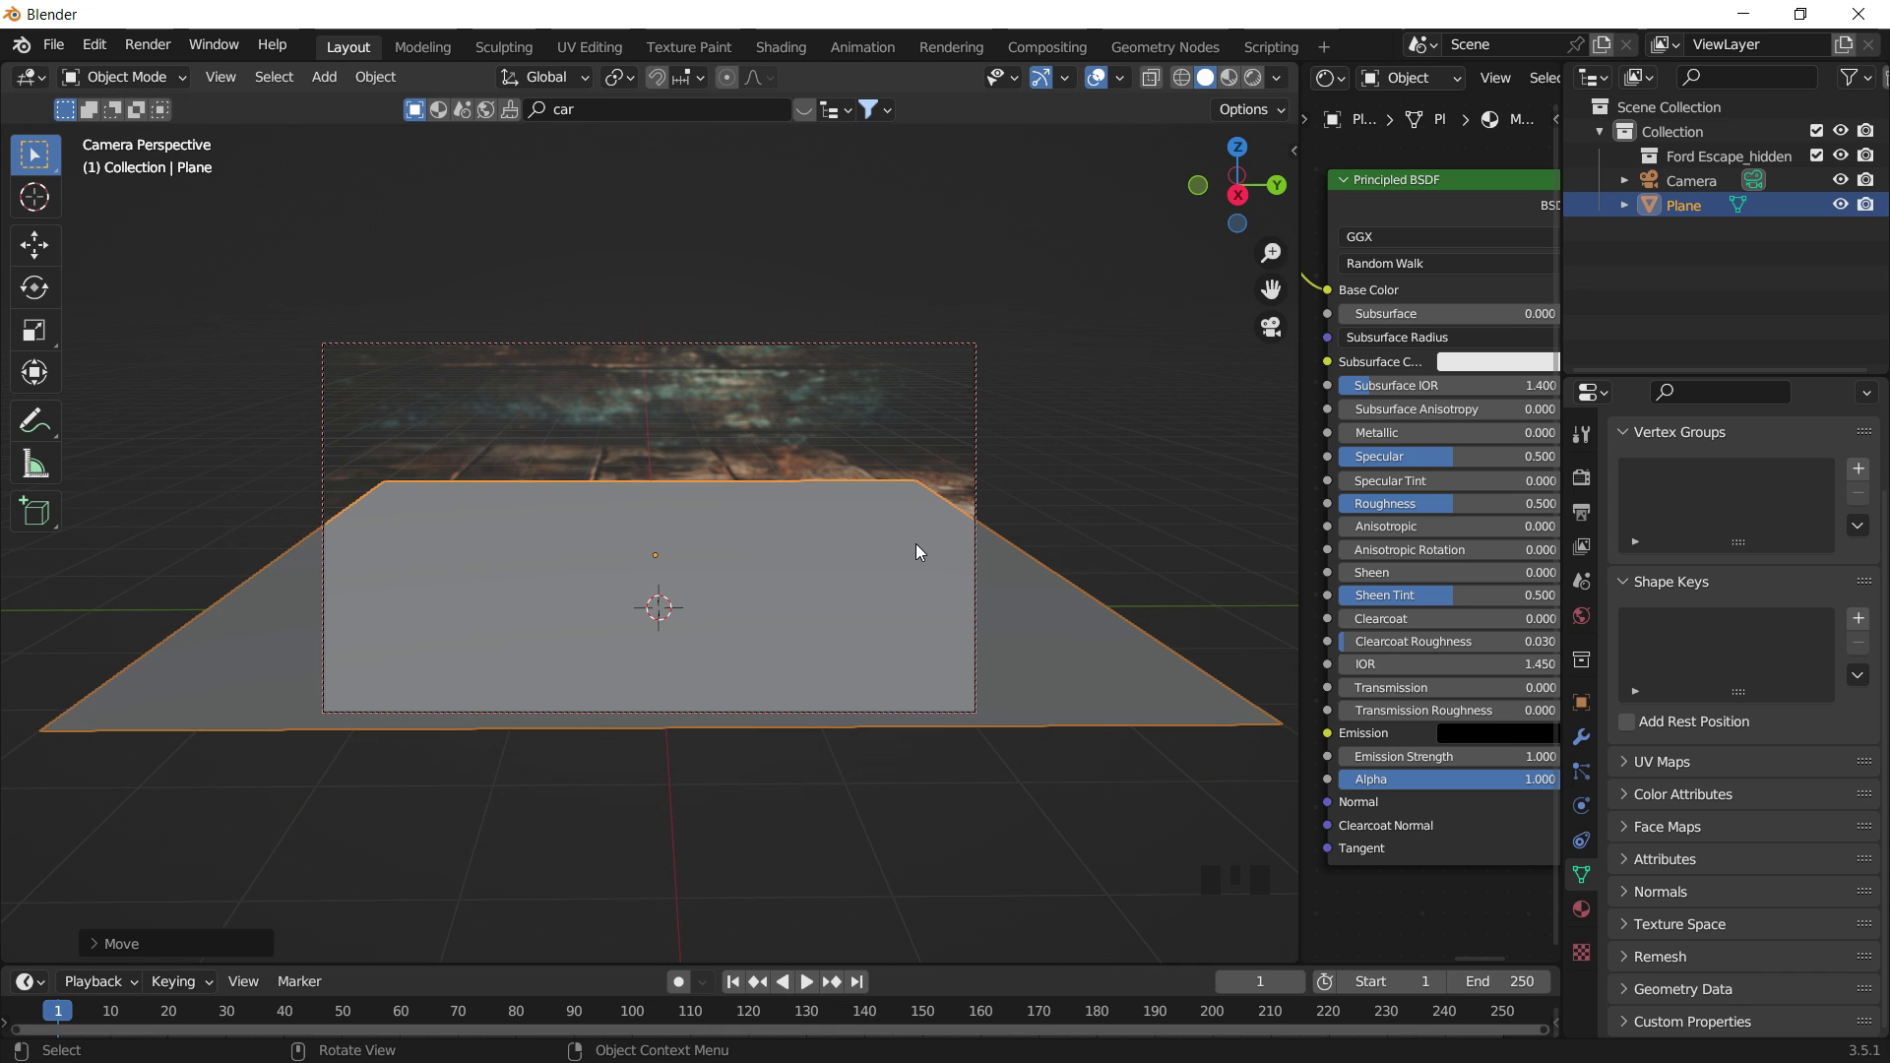
Scale the ground plane up uniformly so its far edge spans the camera frame, and deselect it.
key(s)
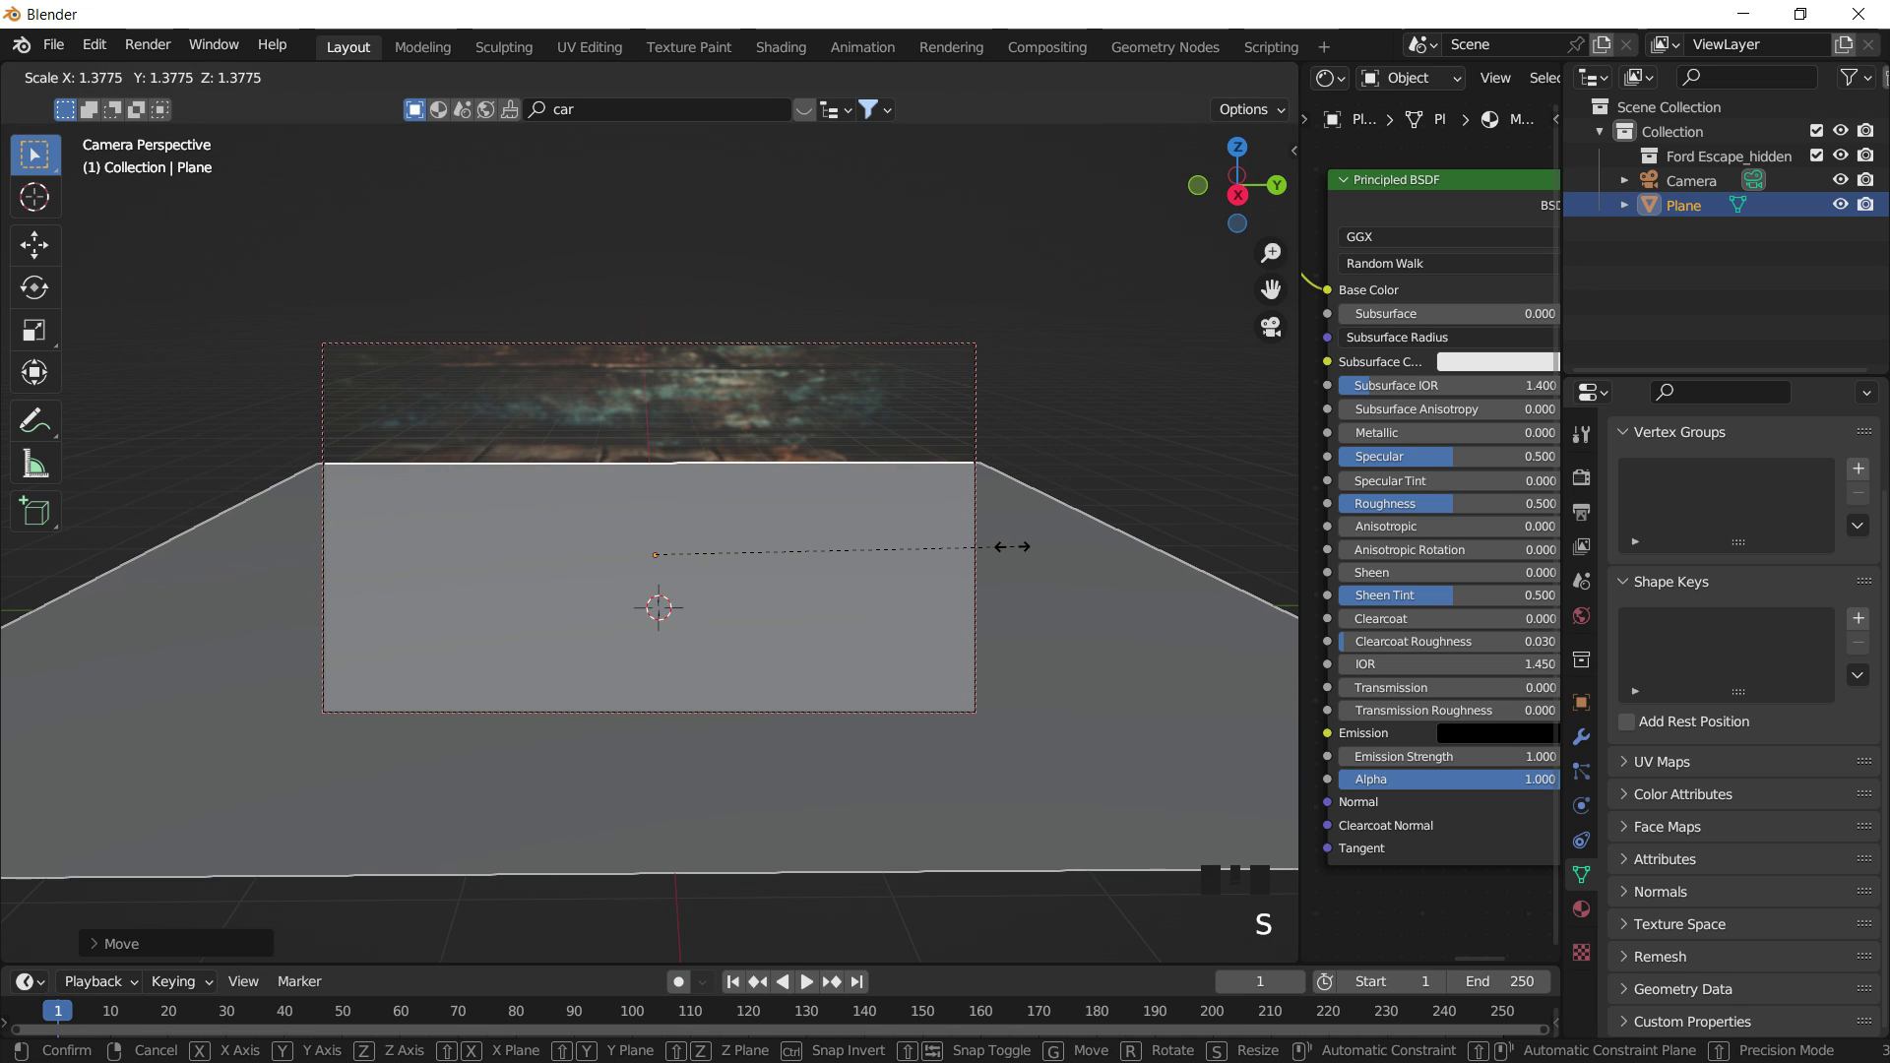
click(979, 537)
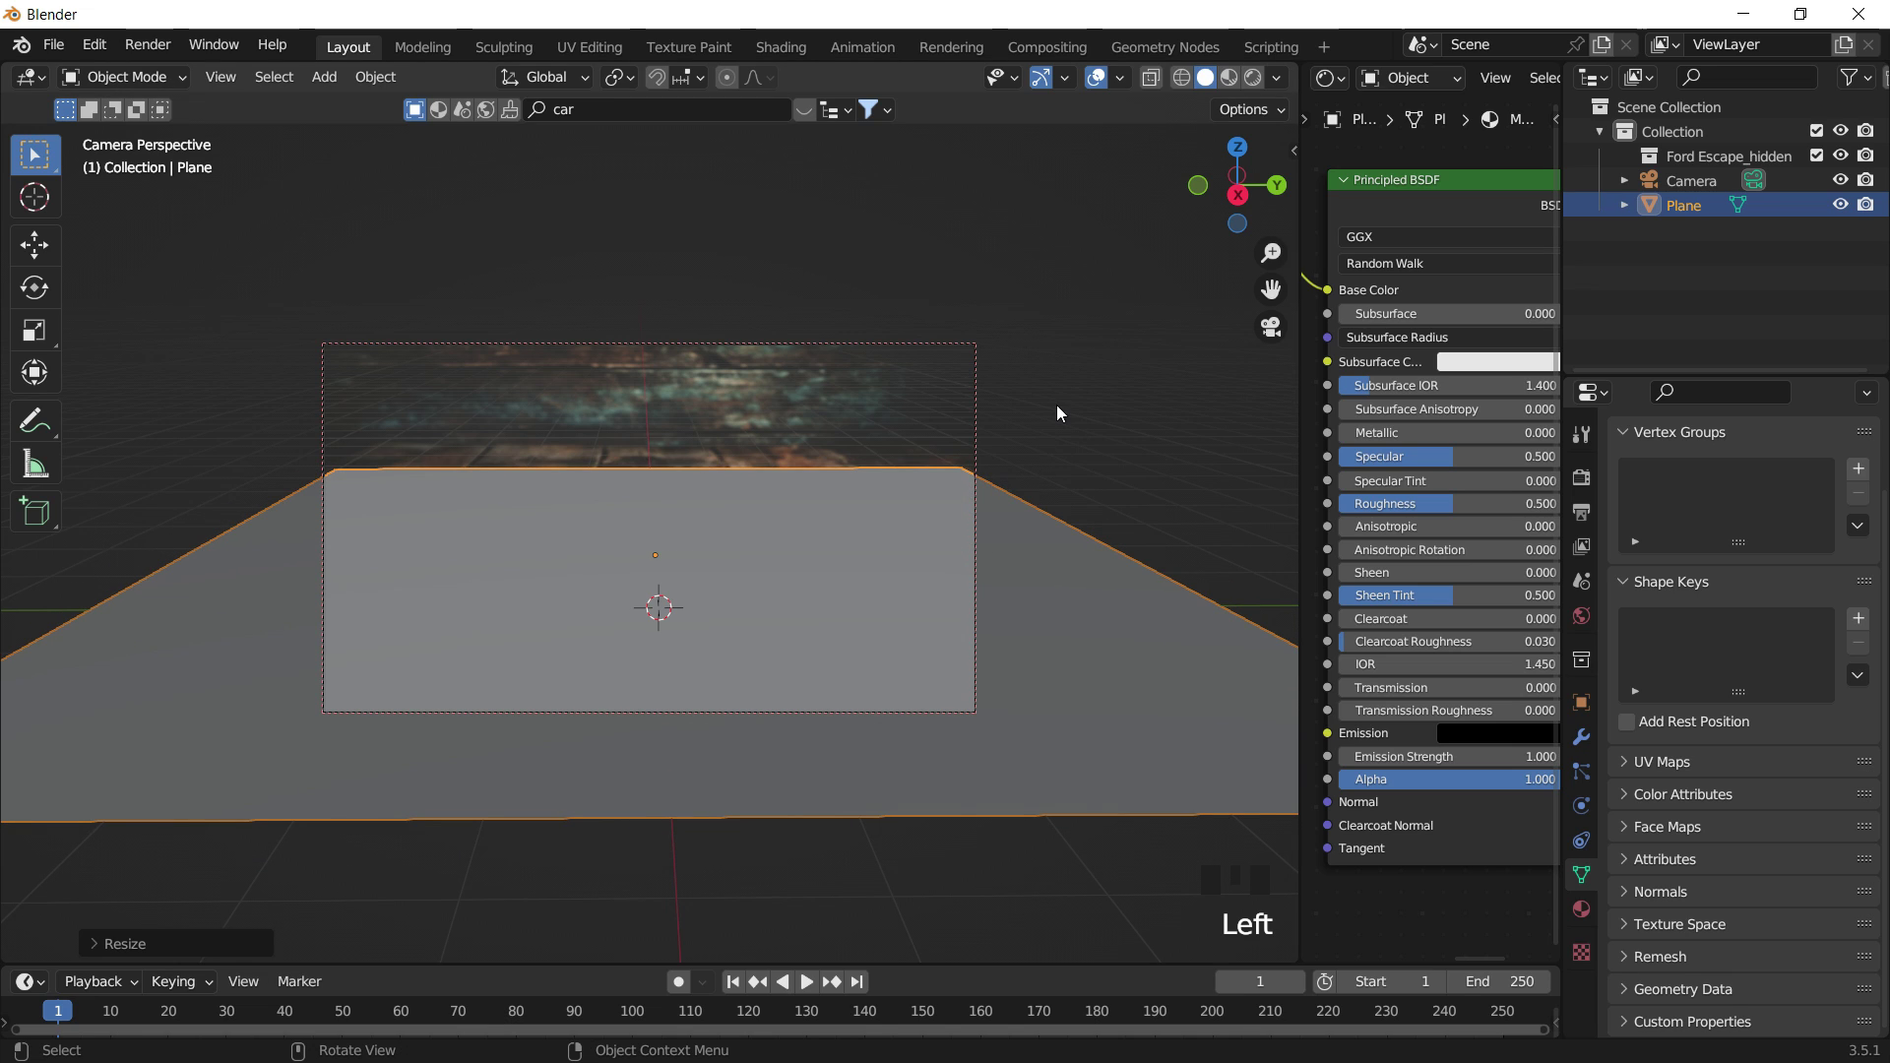
click(1057, 407)
Add a UV sphere at the 3D cursor, shrink it slightly, raise it along Z above the plane and deselect it.
key(shift+a)
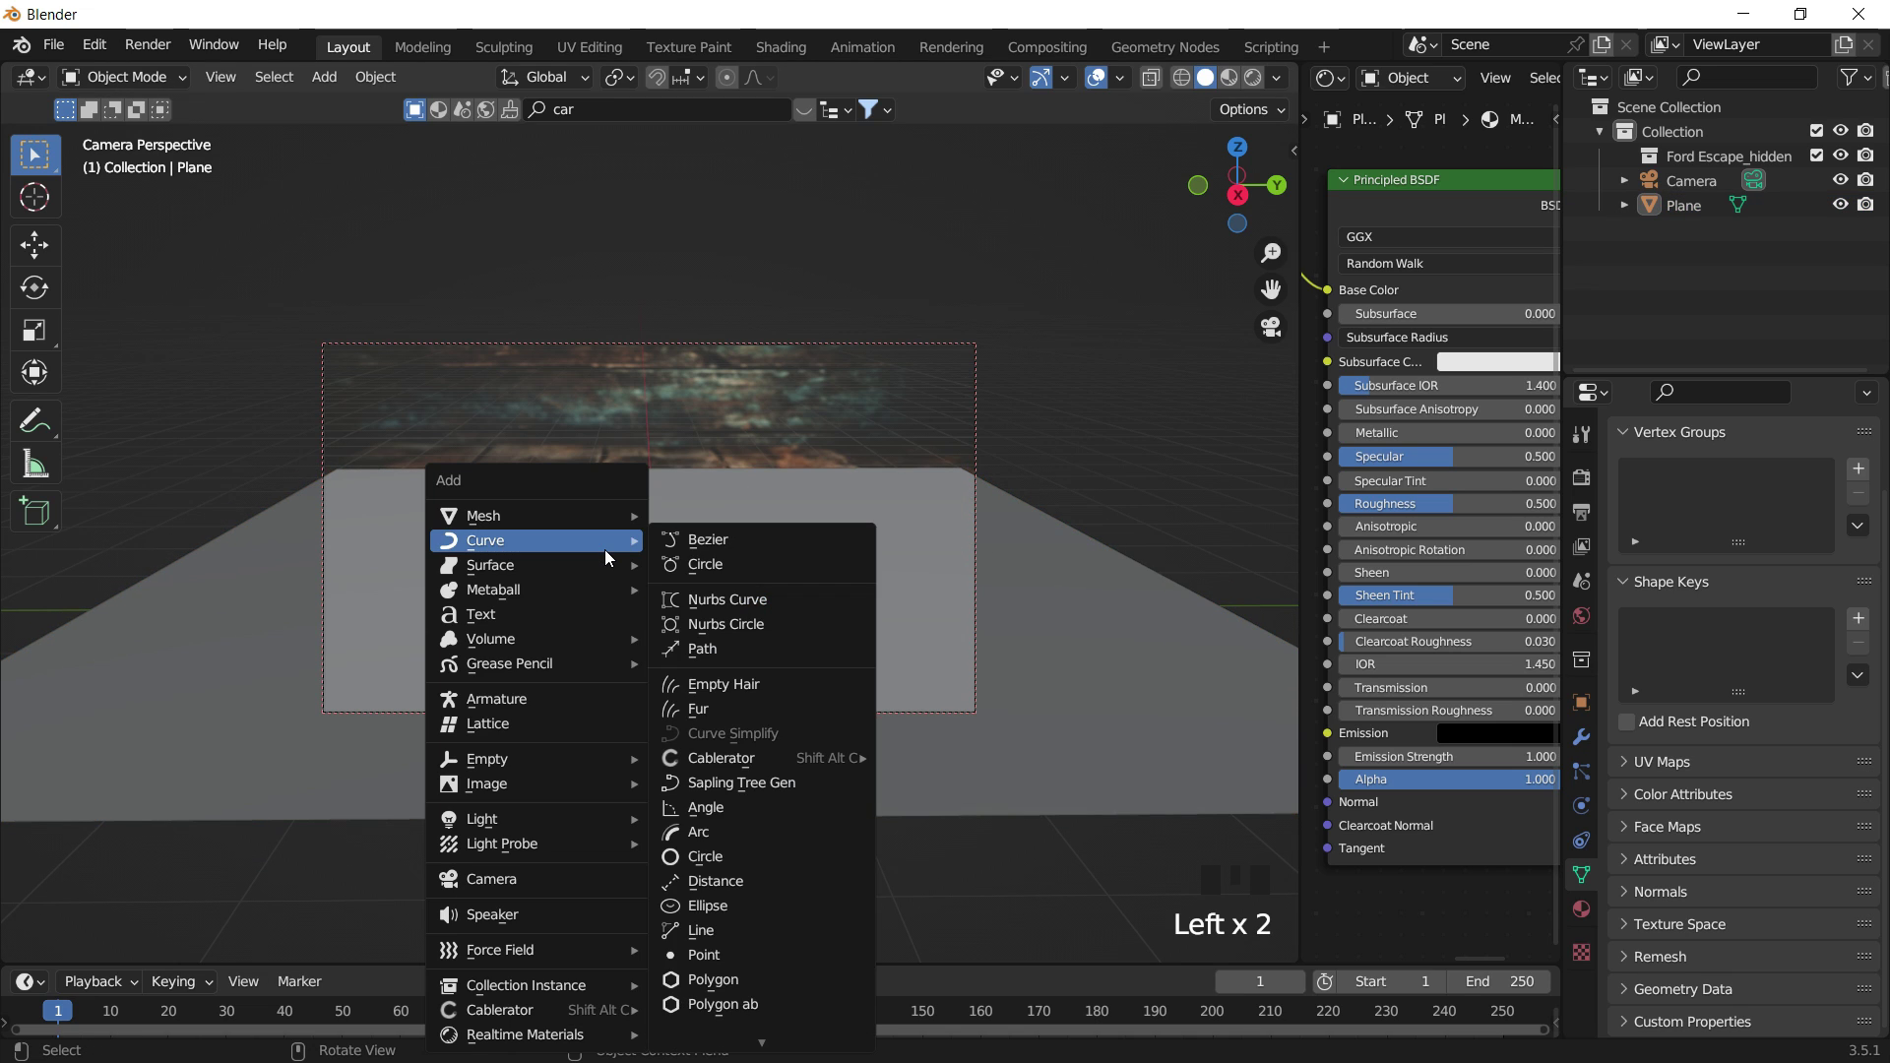
mouse_move(600, 518)
click(813, 587)
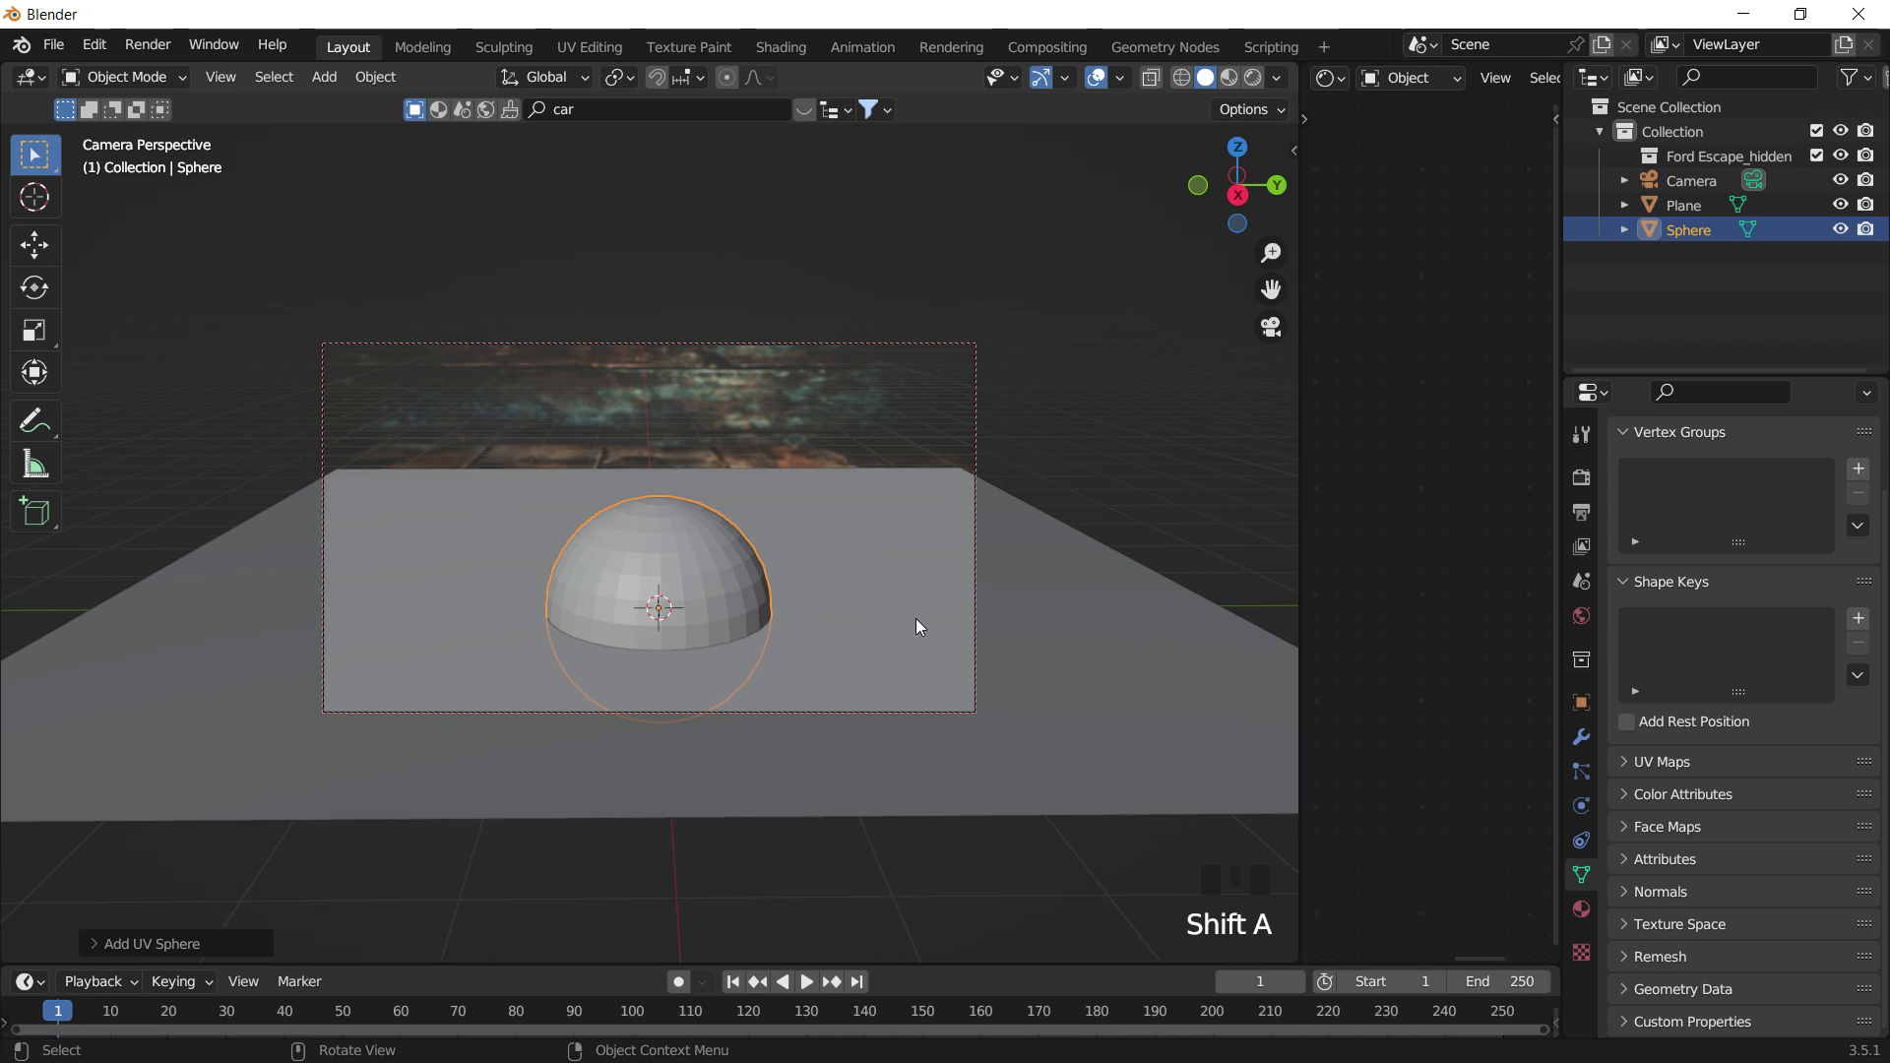
key(s)
click(849, 619)
key(g)
key(z)
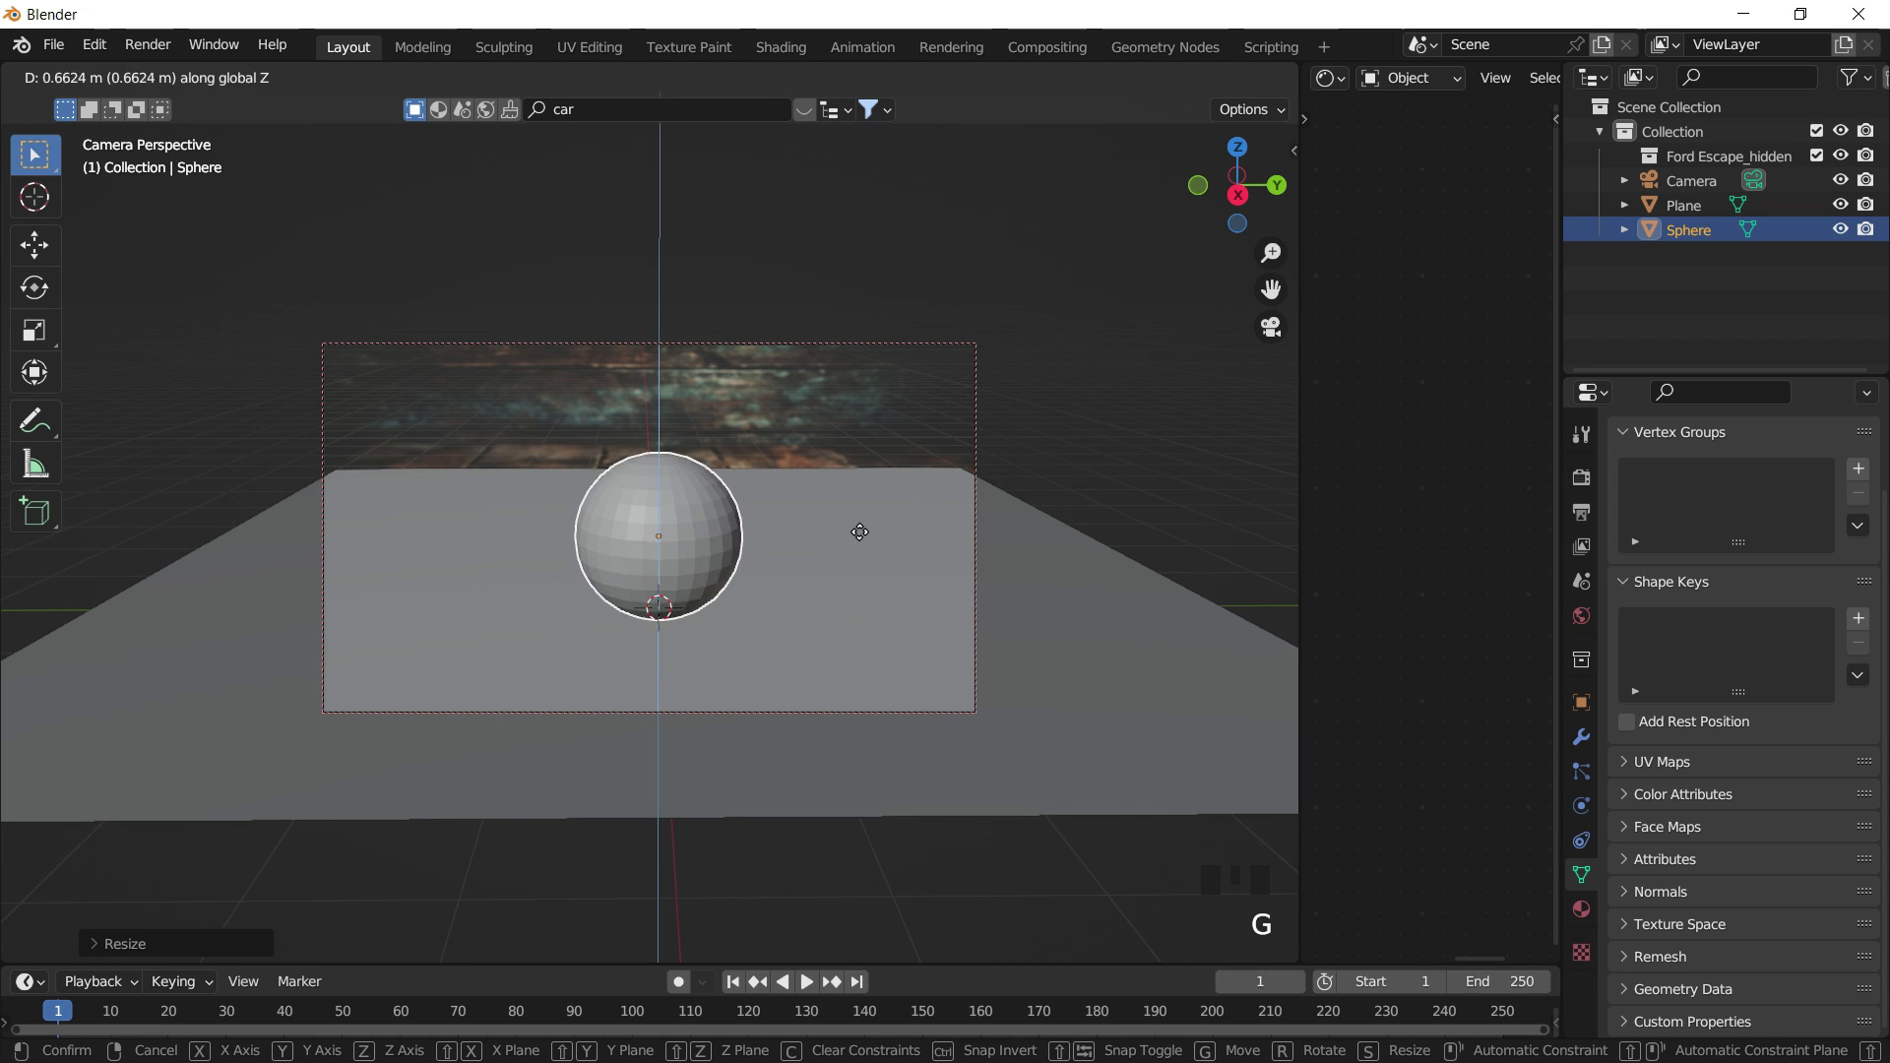
click(862, 517)
click(766, 498)
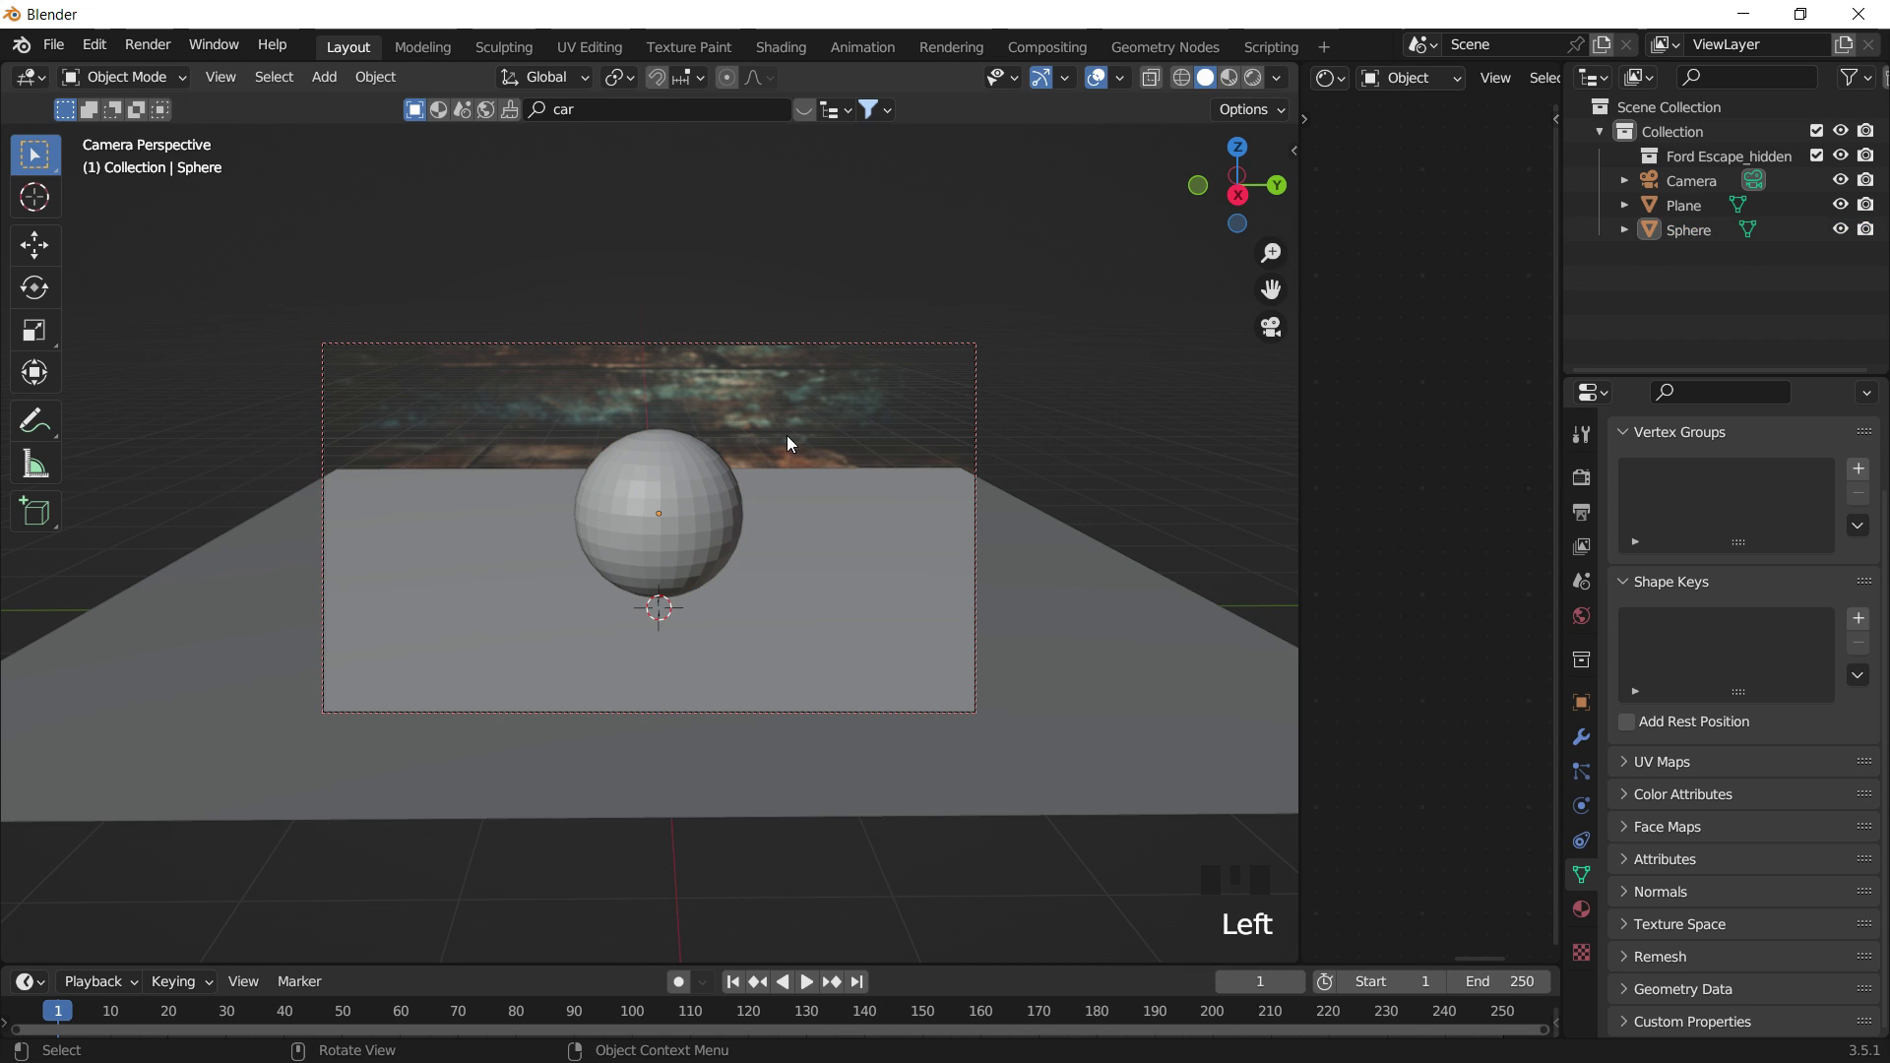
Switch the viewport to rendered shading to check the sphere and its shadow on the wooden tabletop.
key(z)
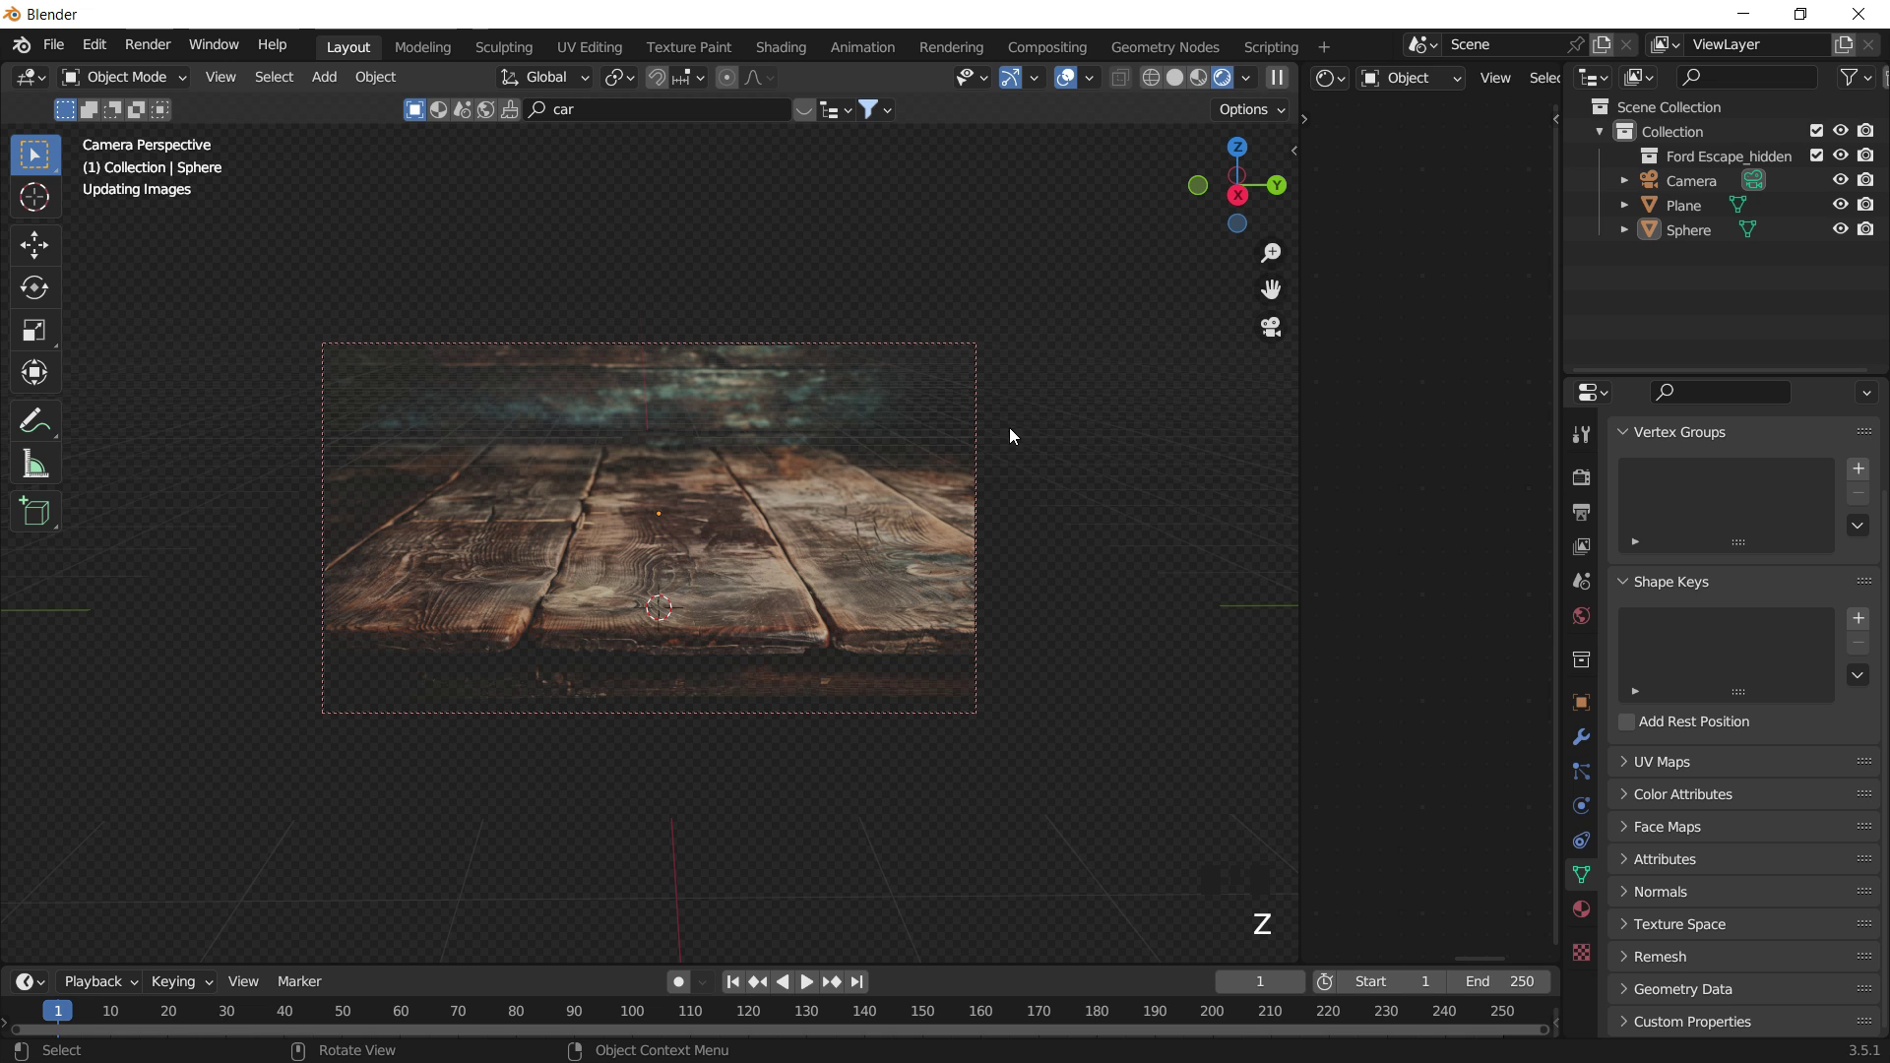
click(929, 555)
click(924, 551)
click(905, 394)
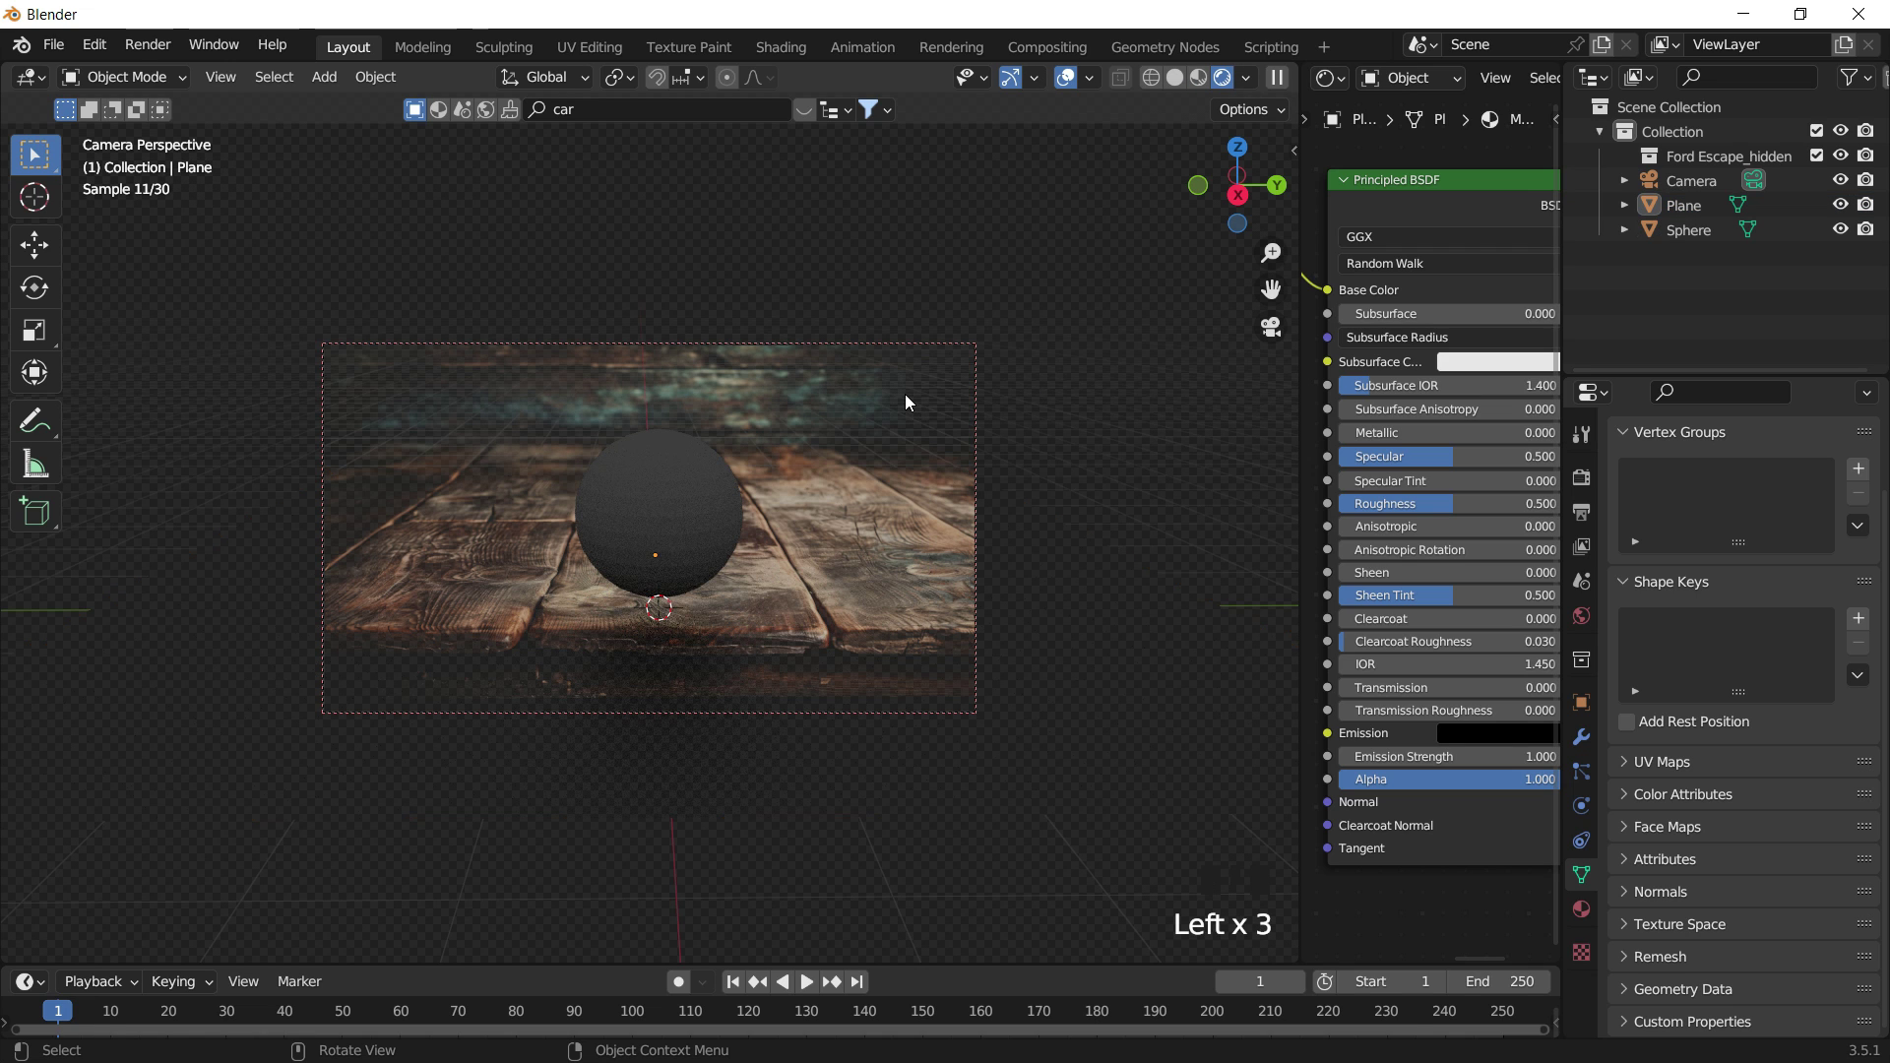
Move the sphere back along the X axis toward the far side of the table and deselect it.
click(686, 527)
key(g)
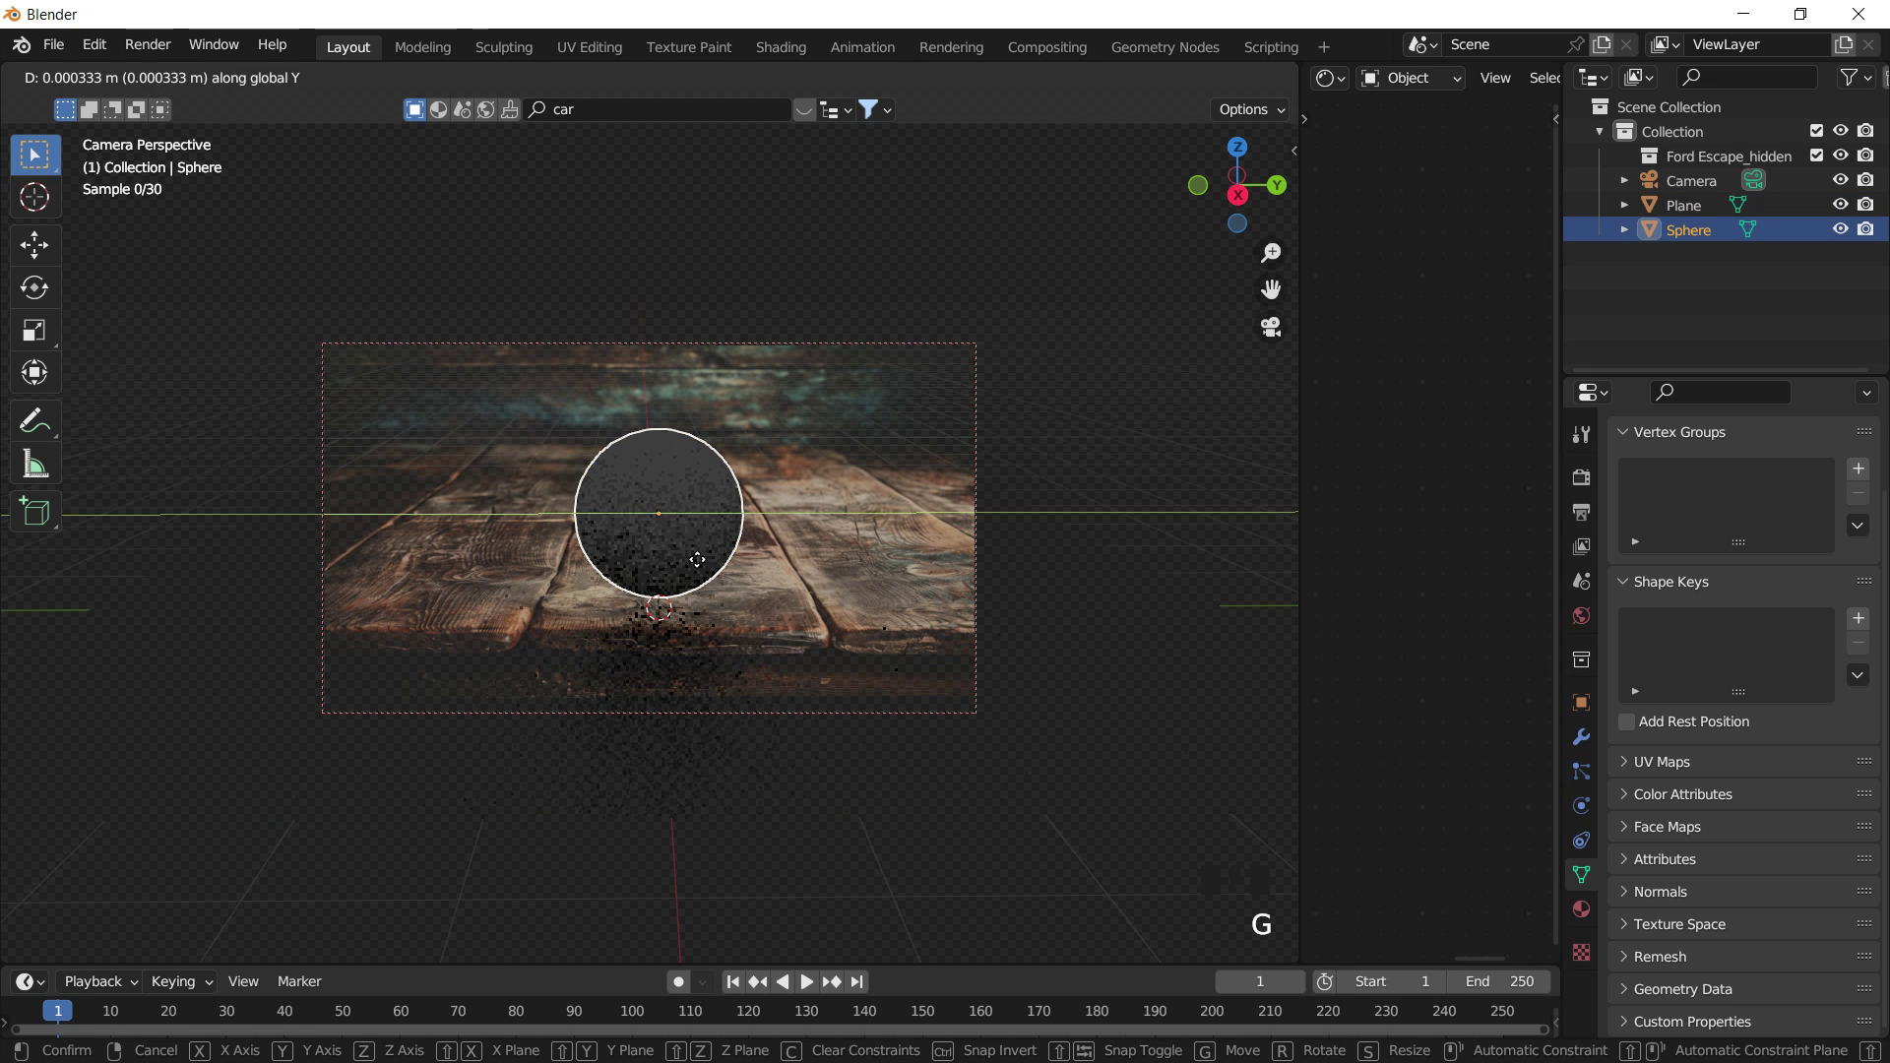
click(1006, 386)
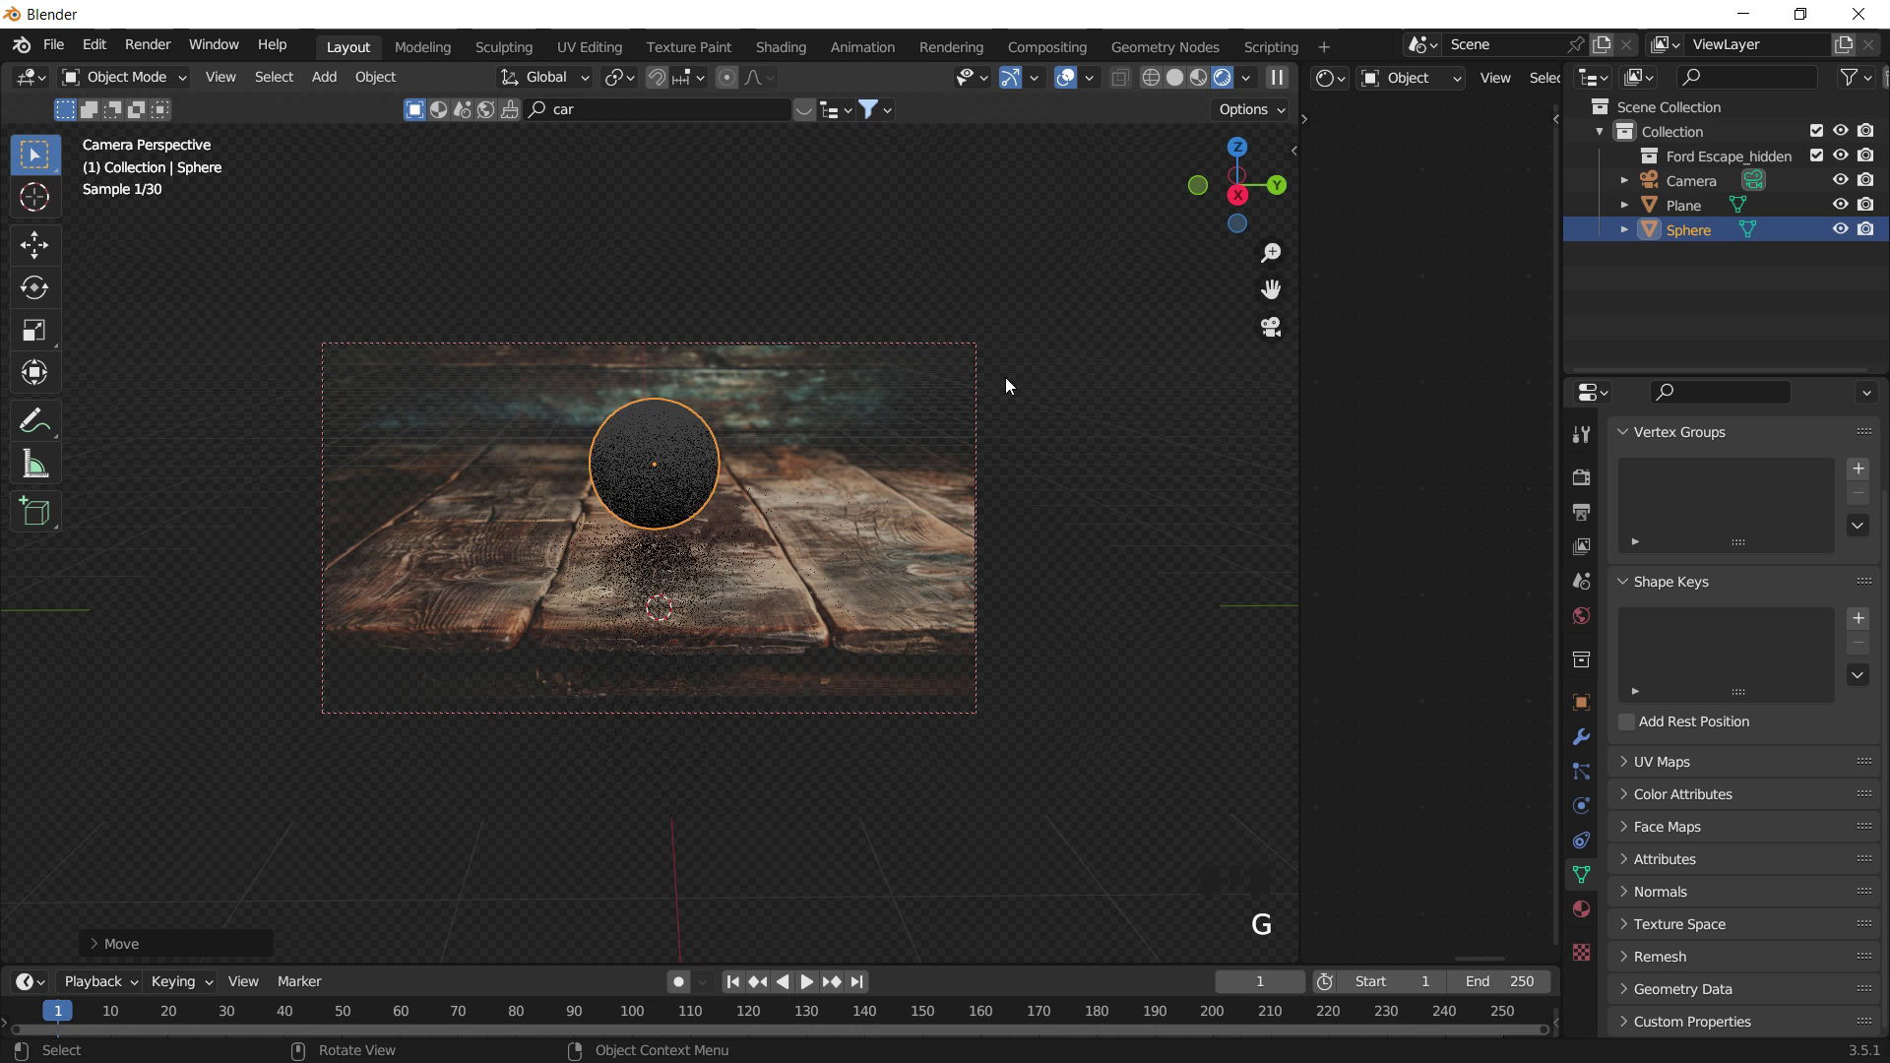
click(817, 474)
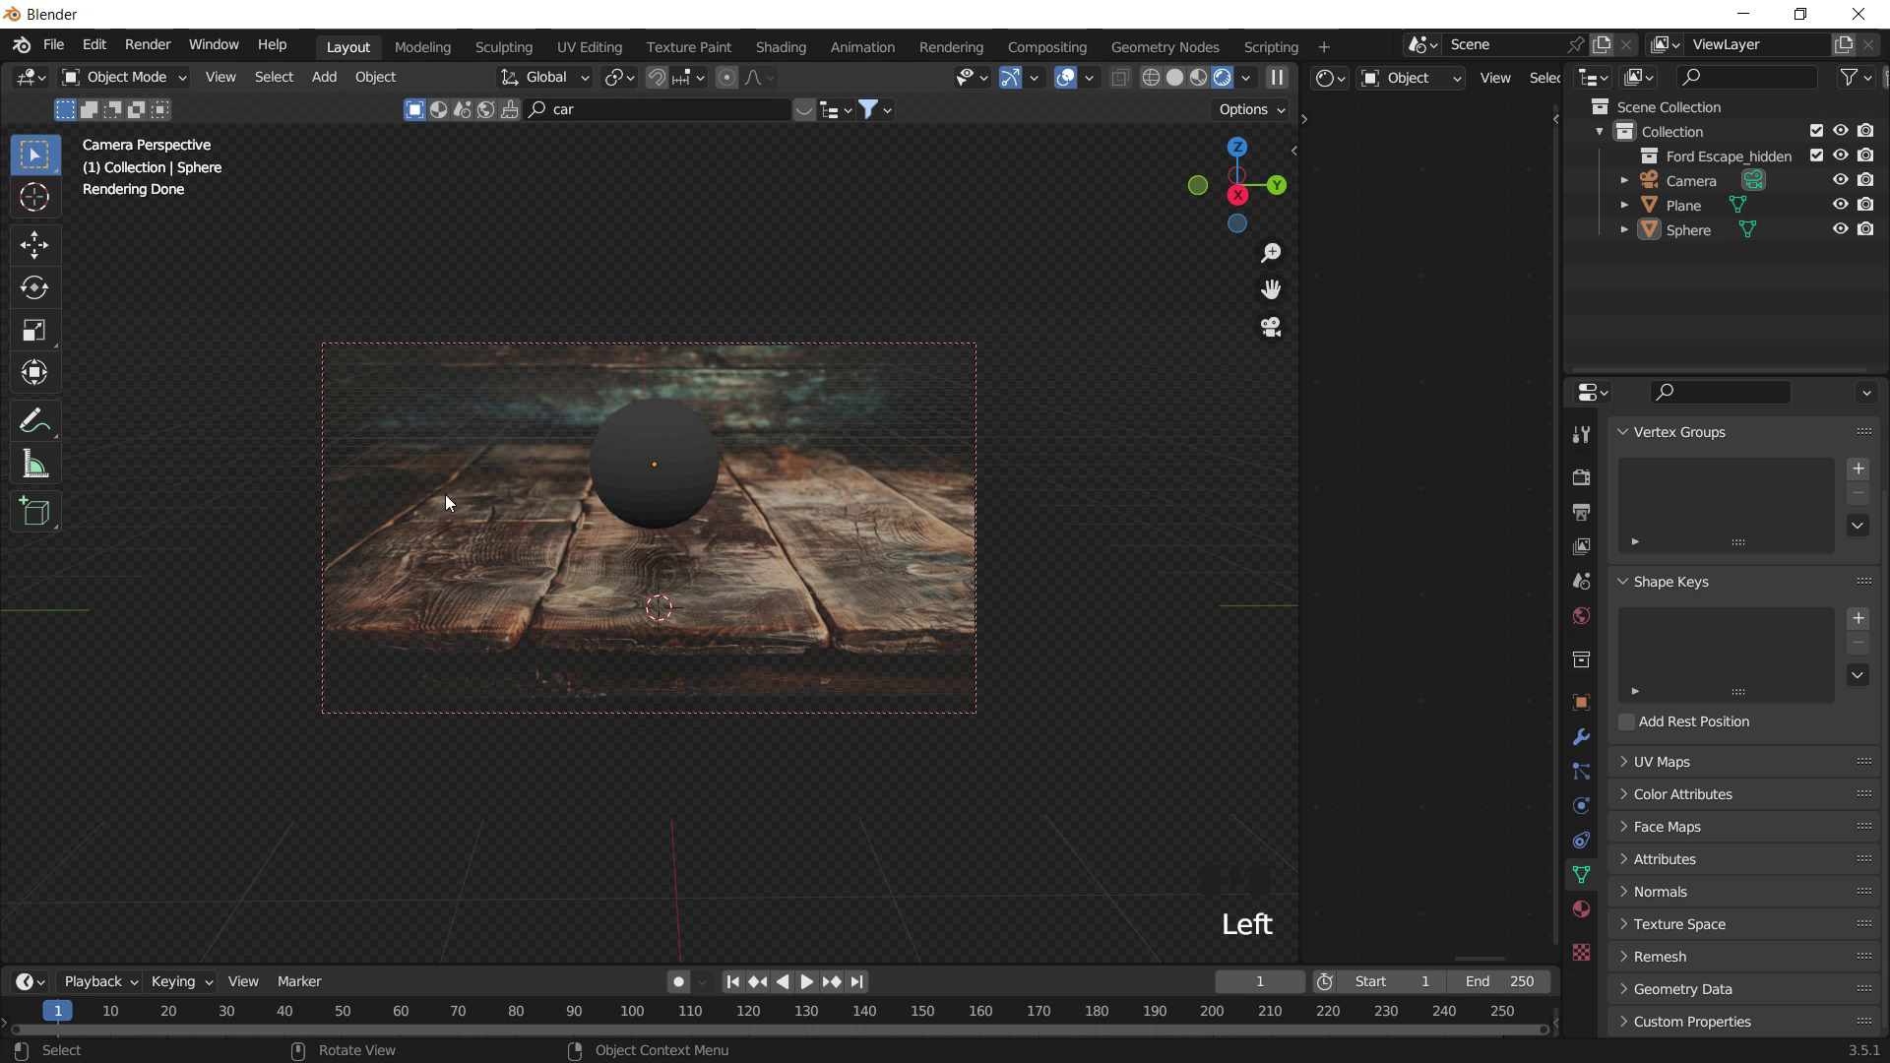
Delete the test sphere from the scene.
click(815, 579)
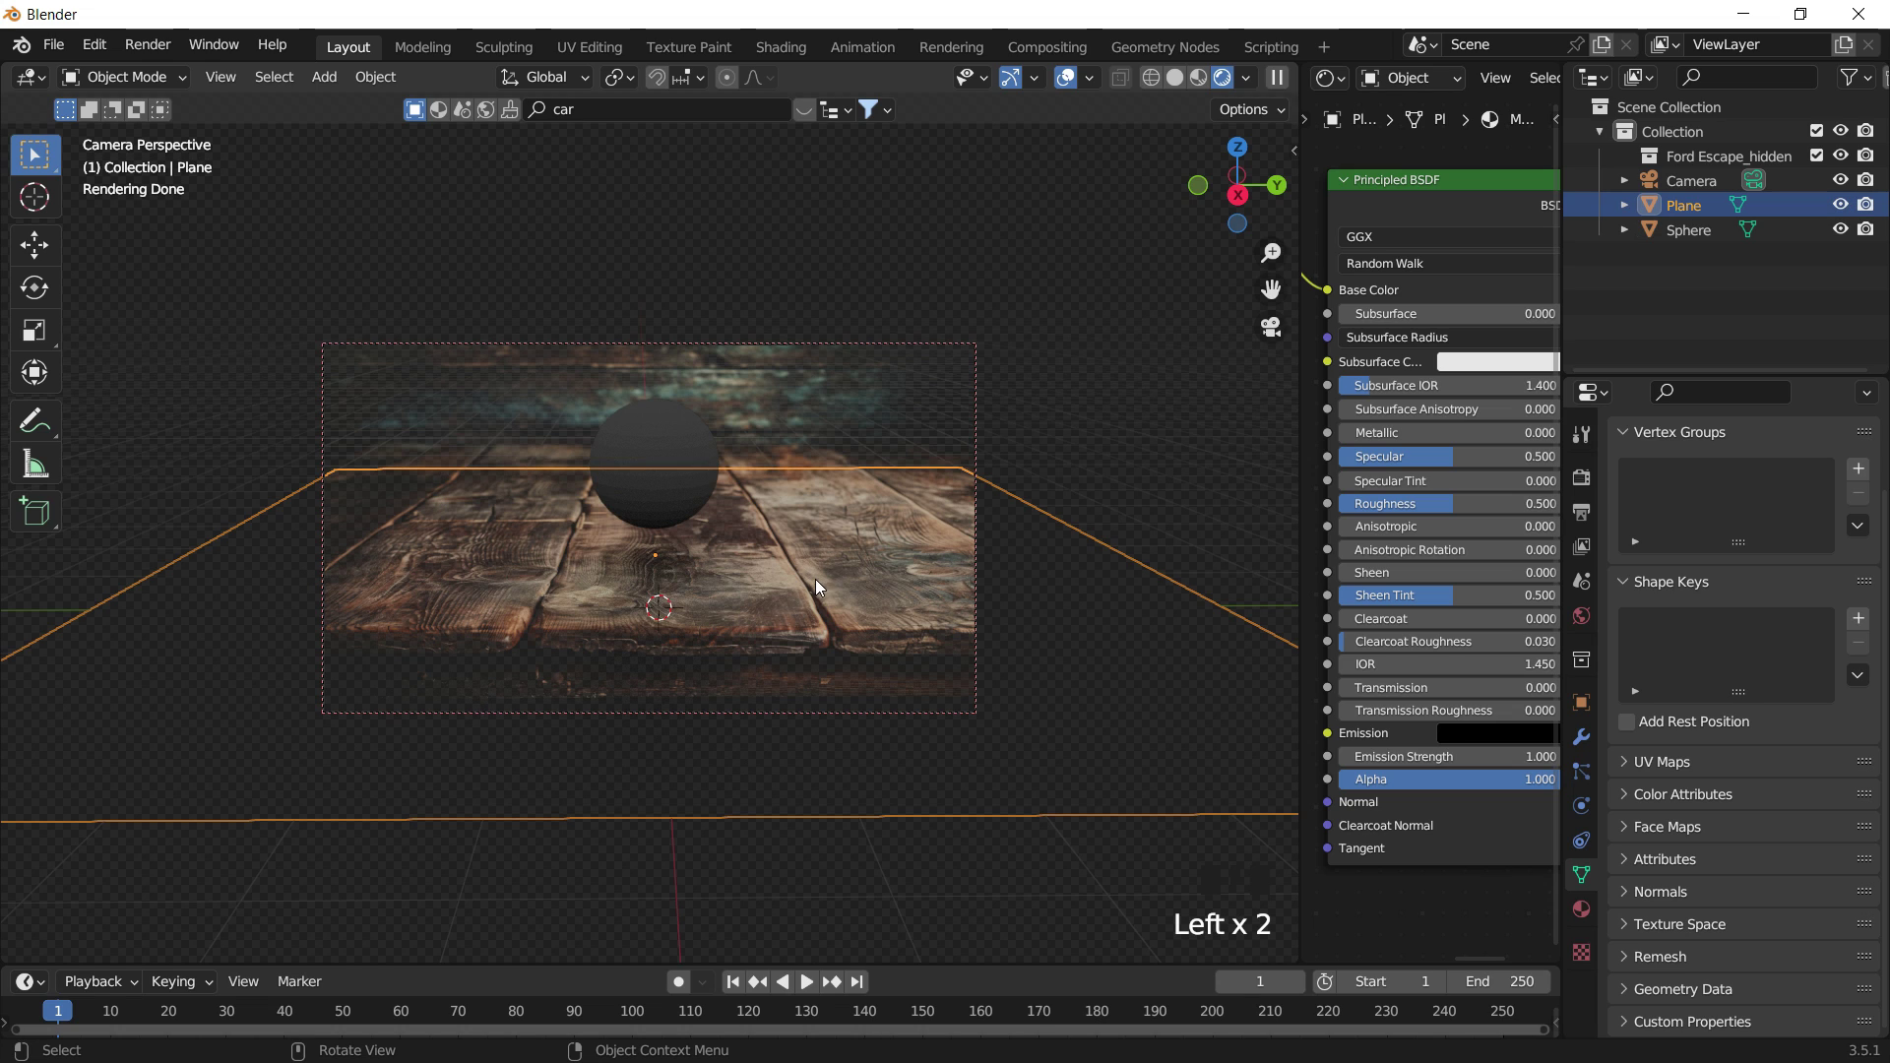
click(1024, 369)
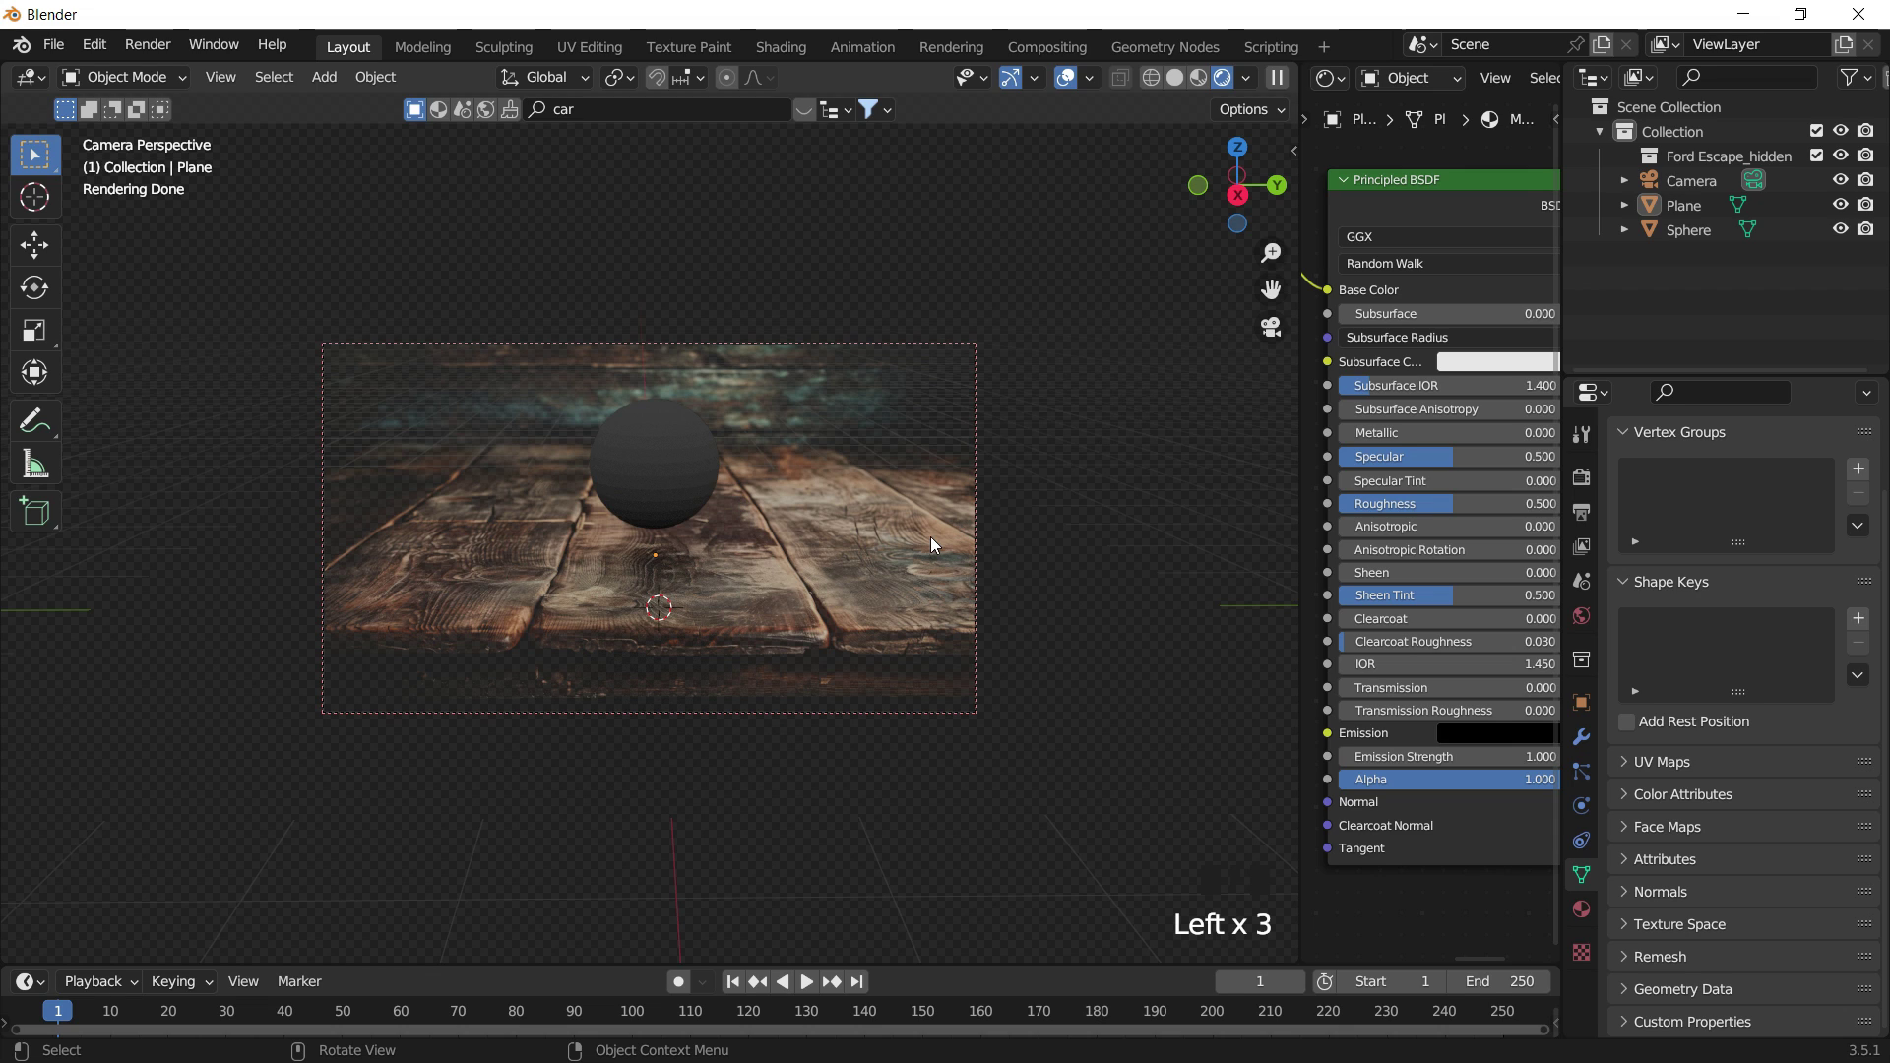
click(724, 471)
click(685, 459)
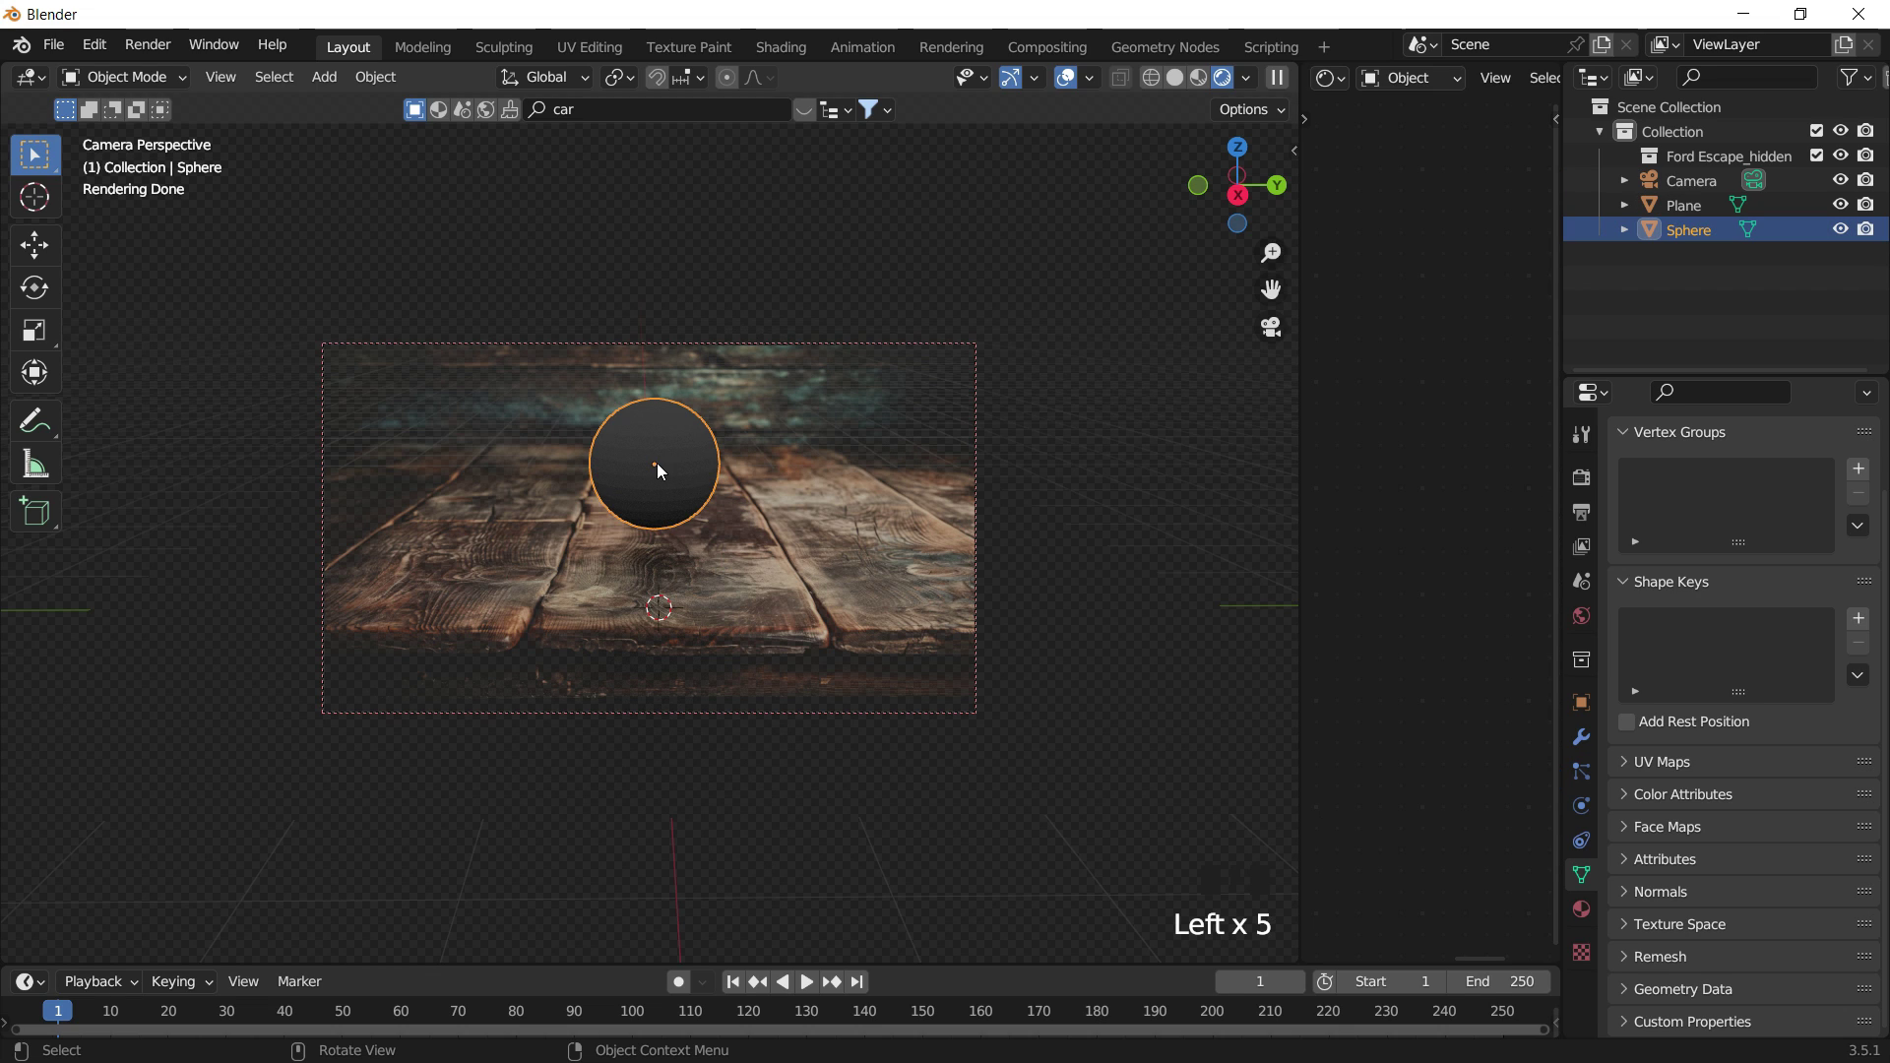
key(x)
key(x)
Search the asset library for "camara" and add the Camera 01 model to the scene.
click(689, 106)
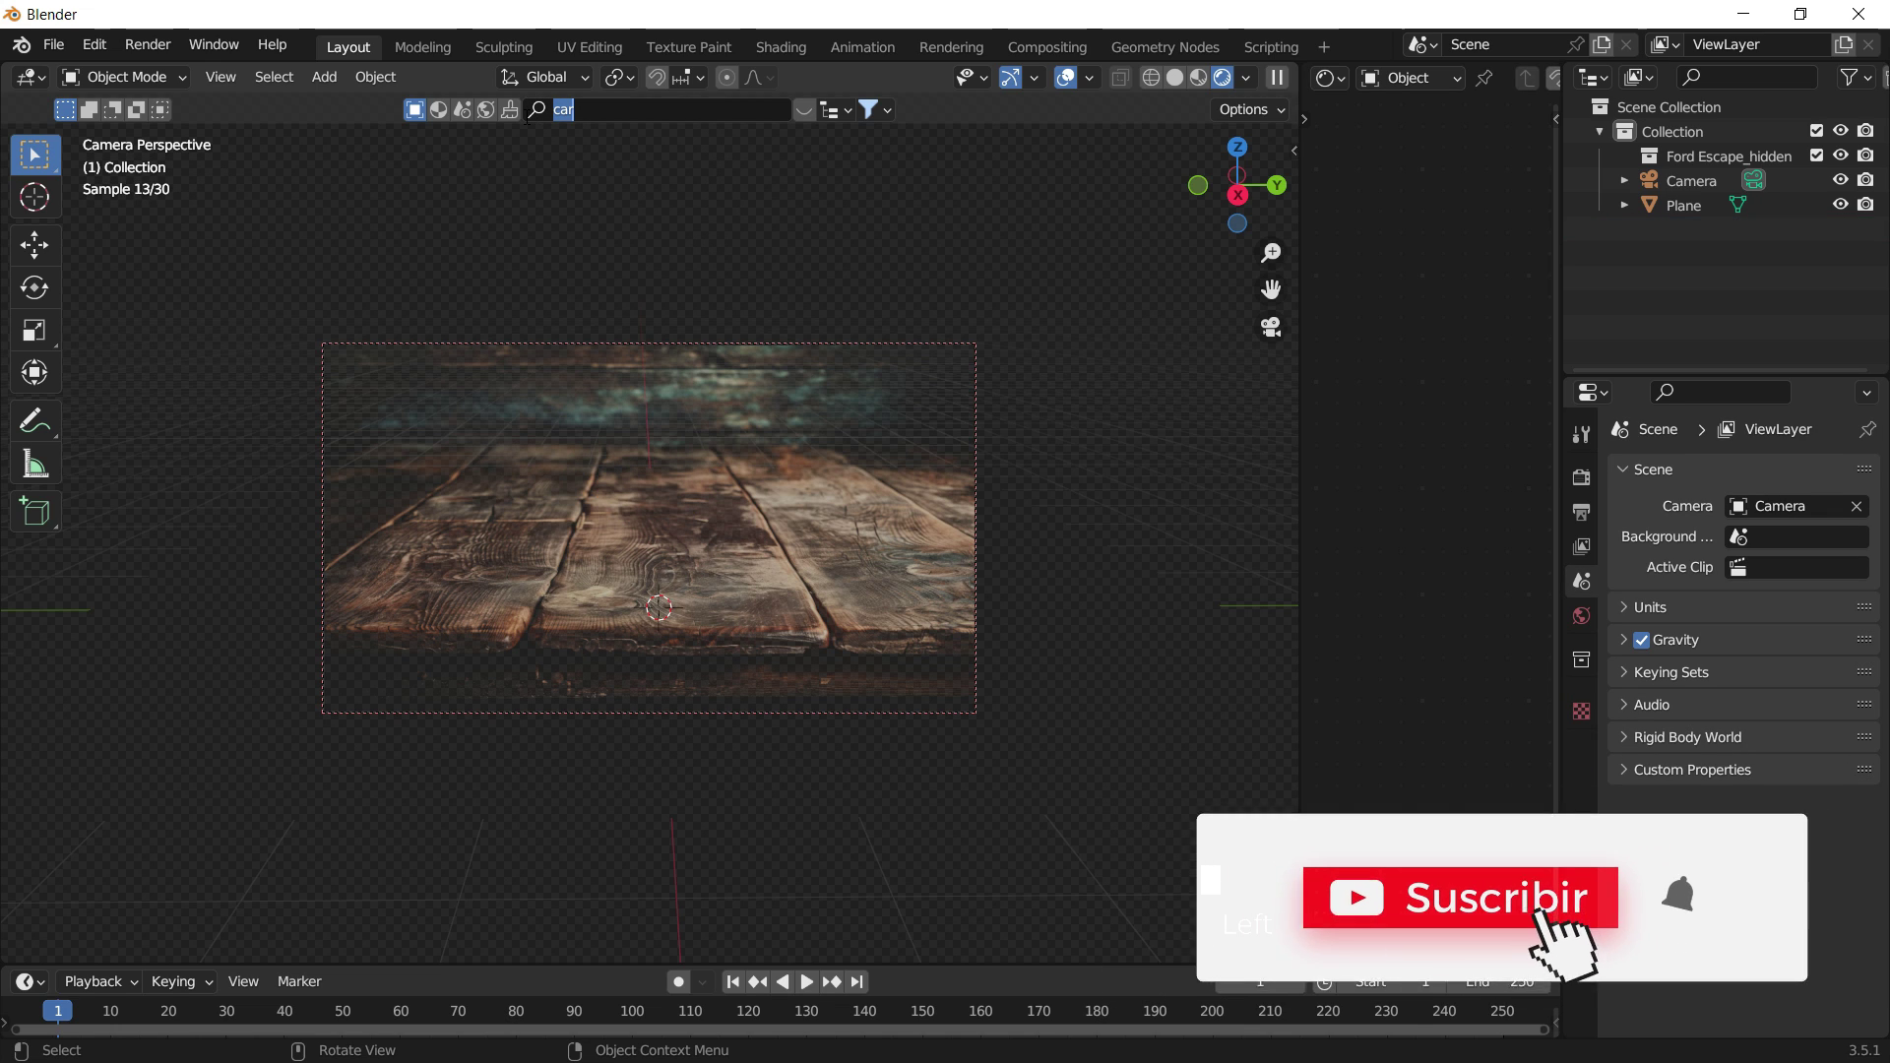
text(camara)
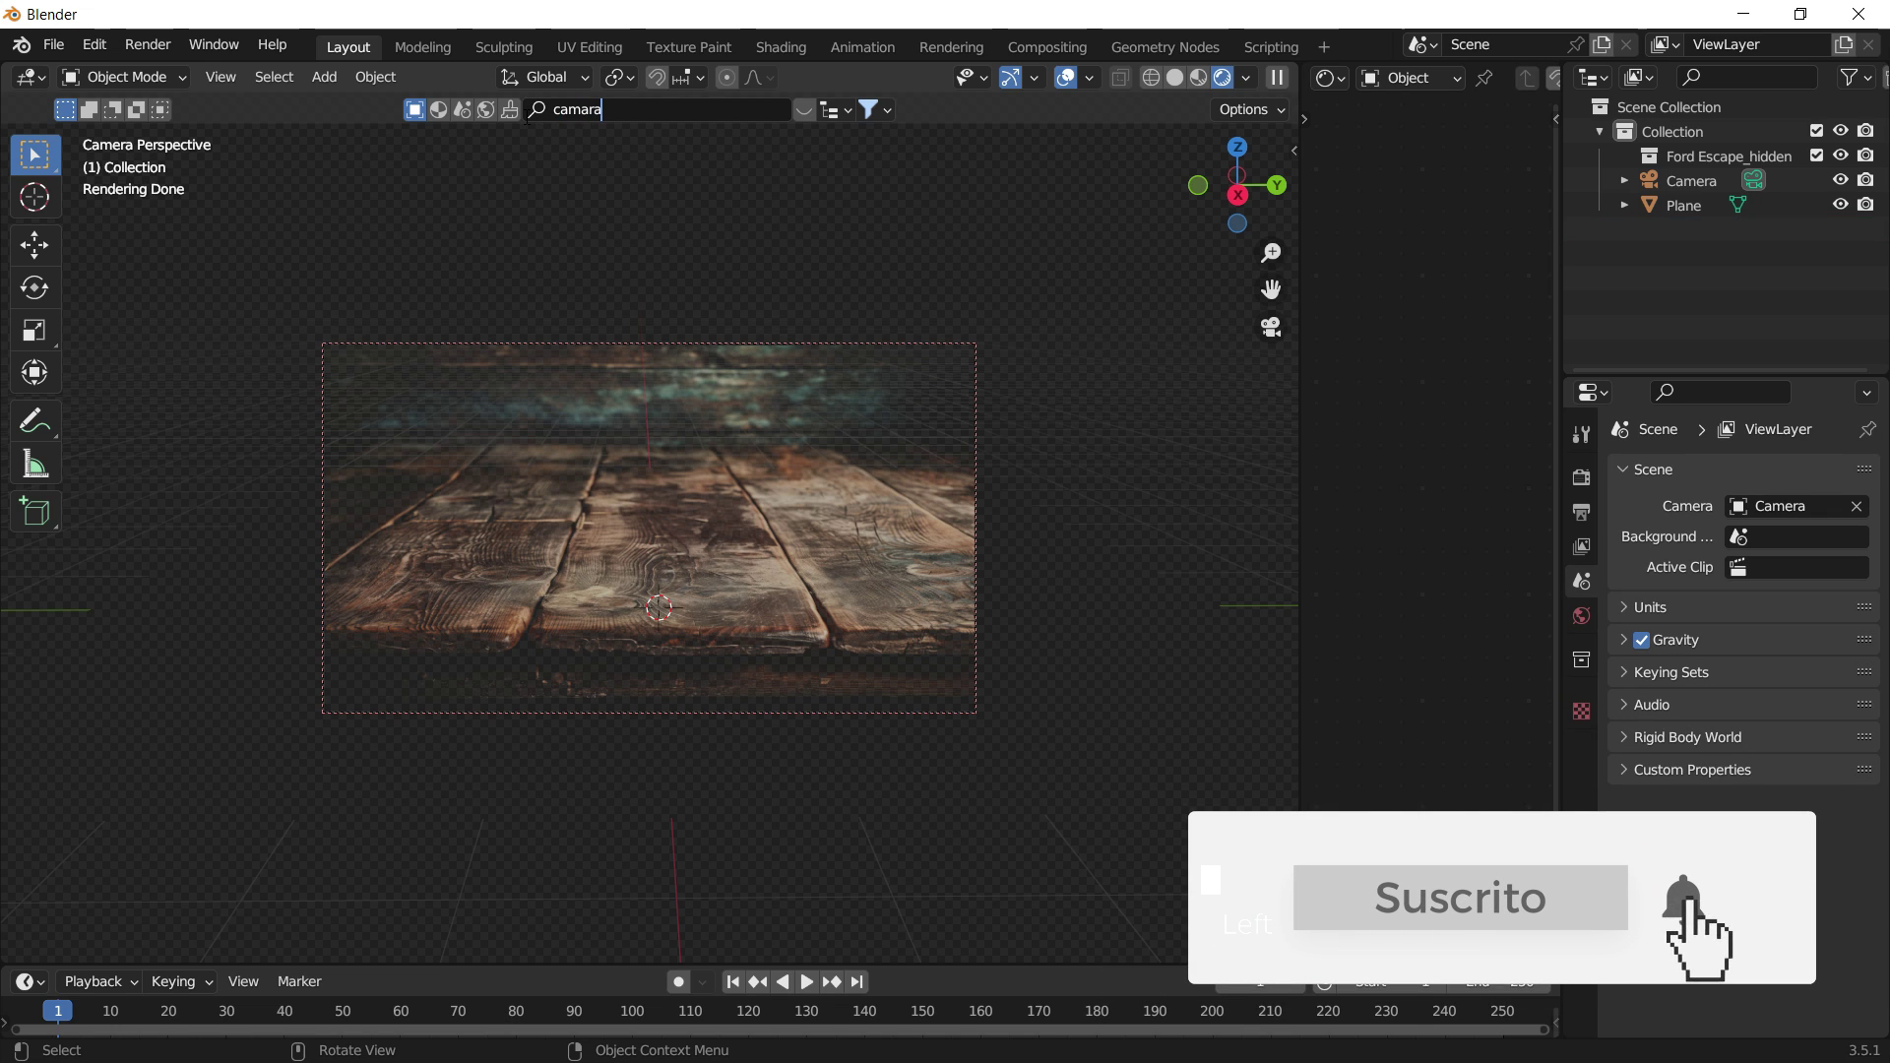
key(Return)
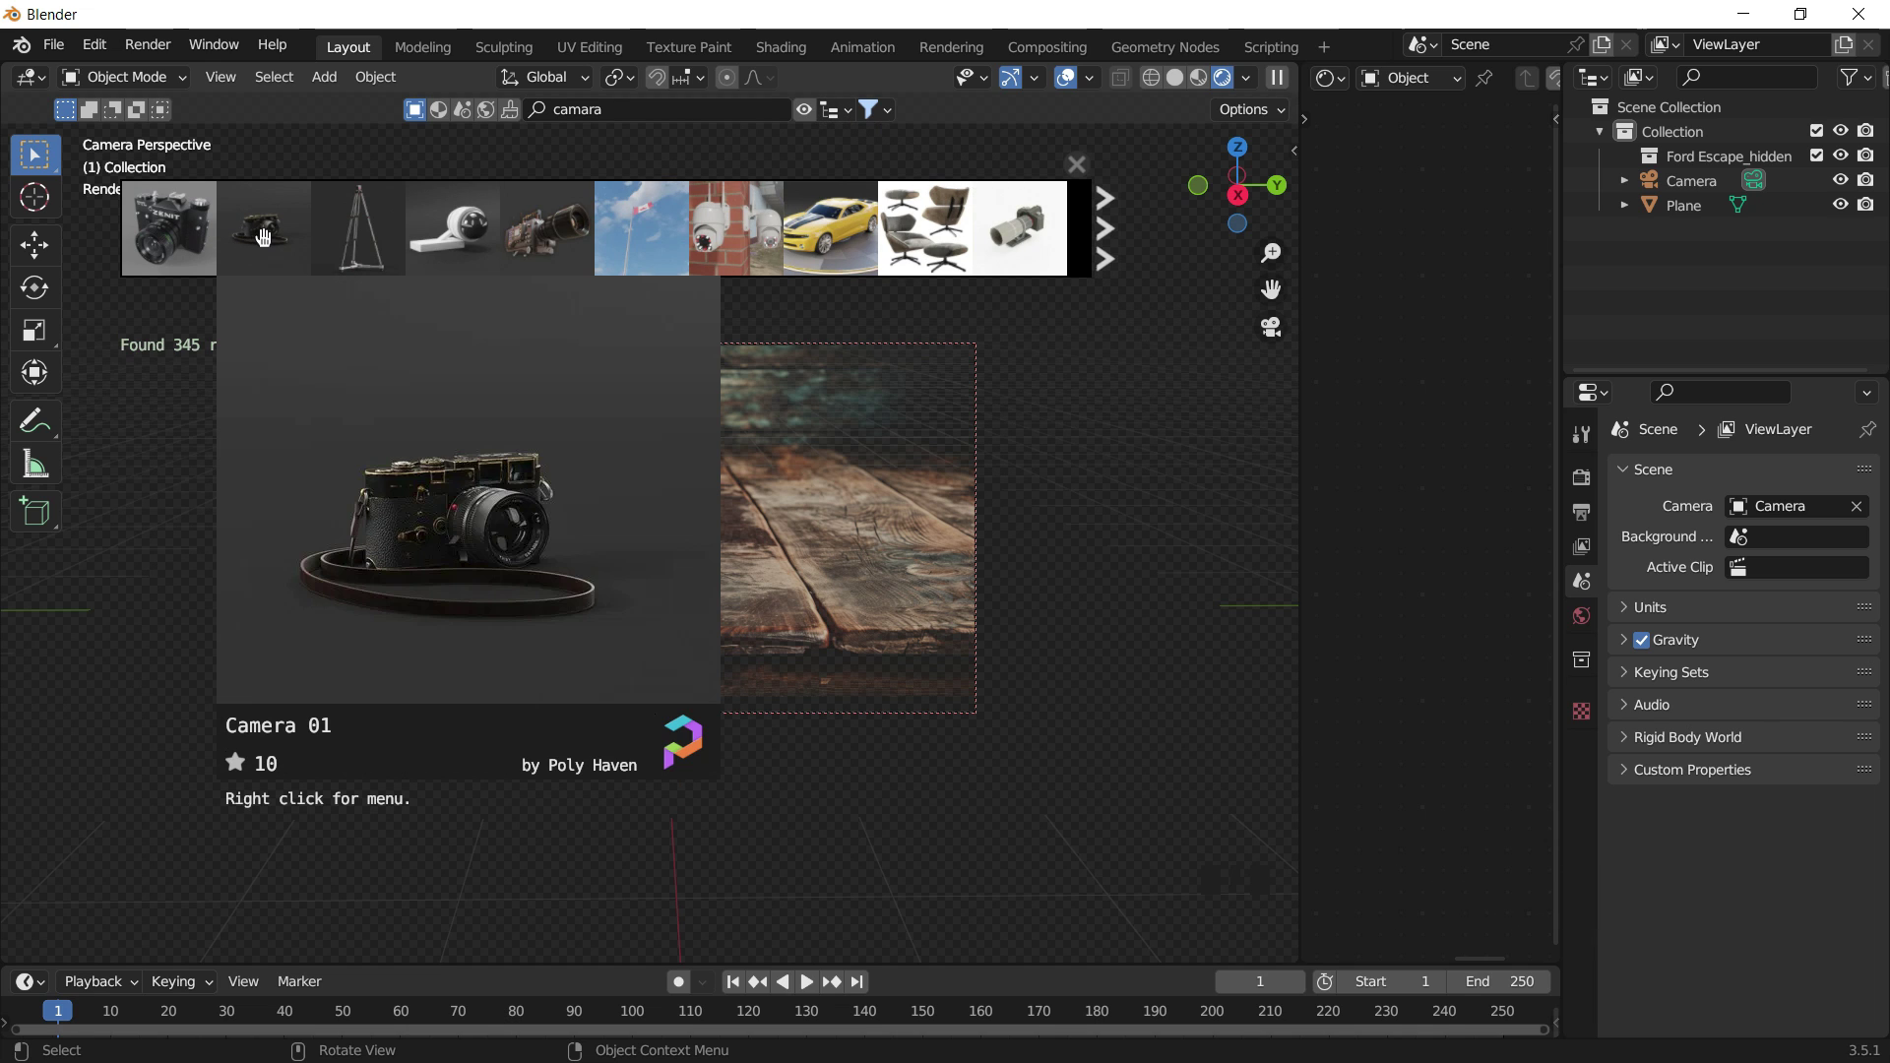
click(262, 241)
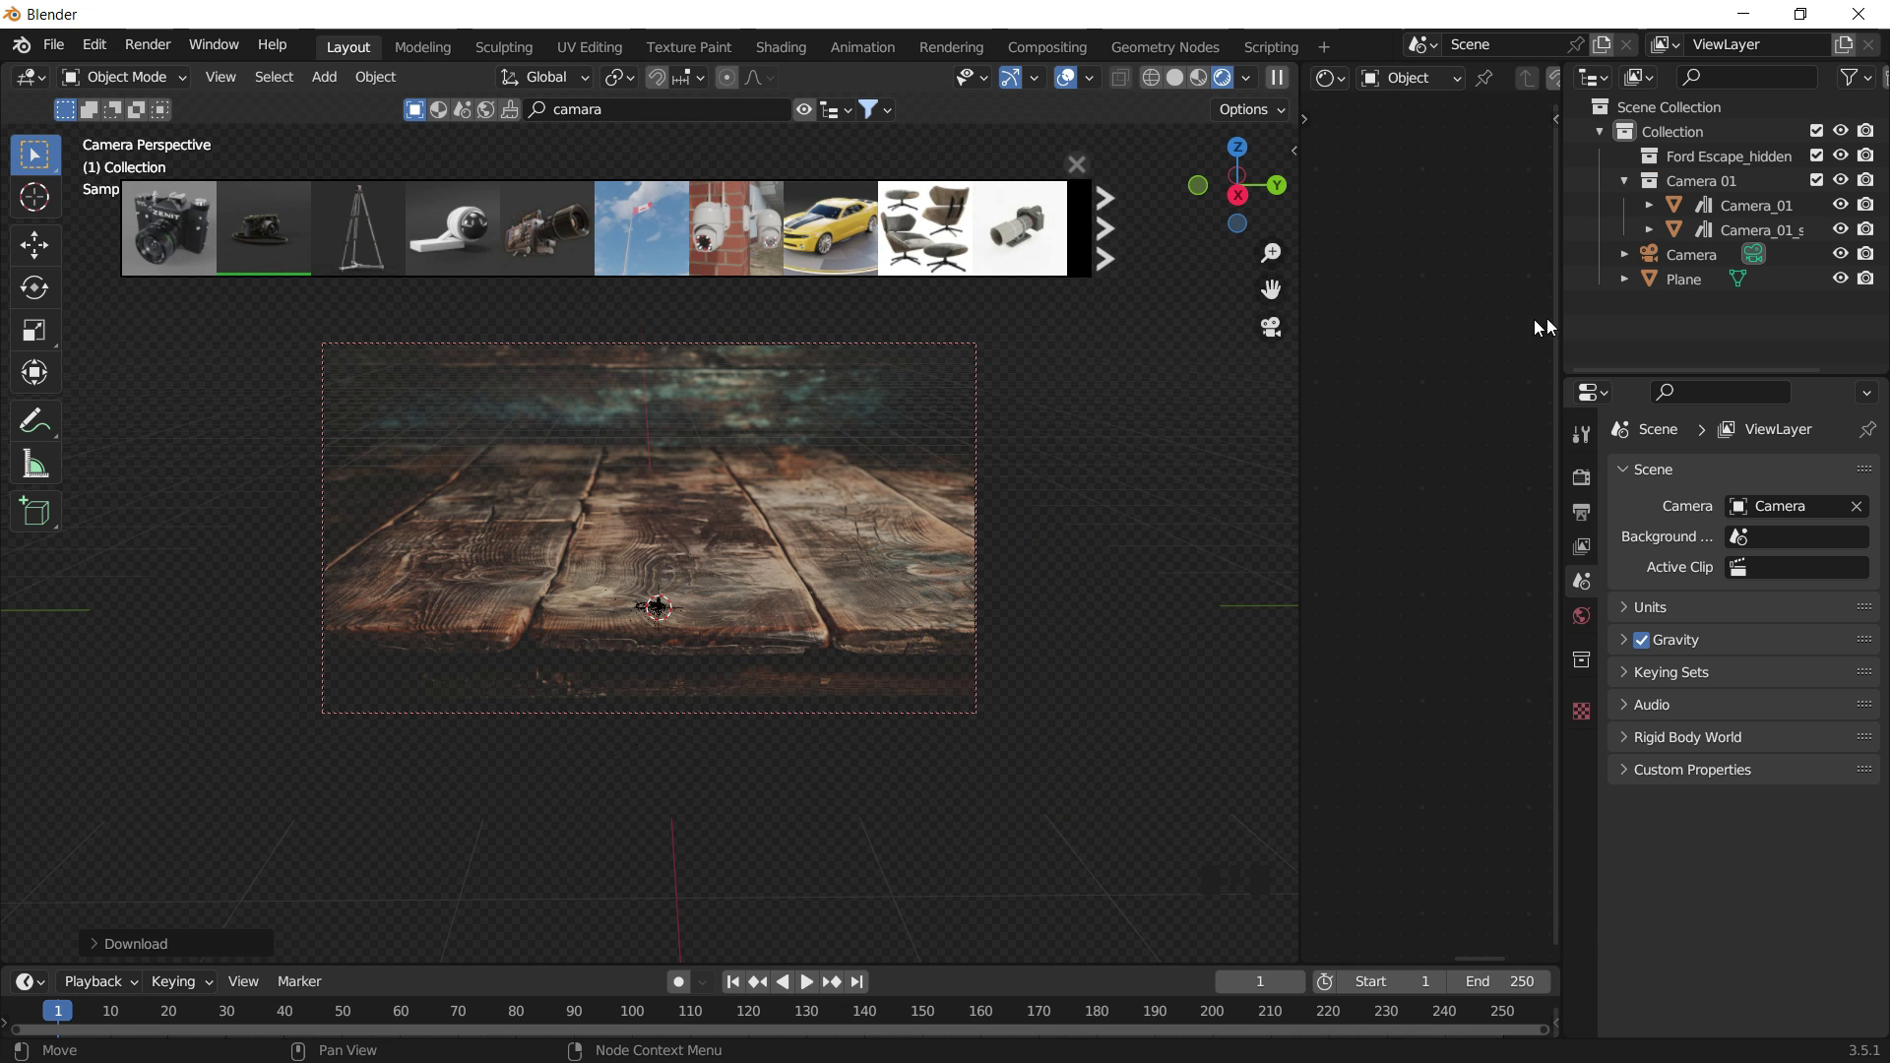
Select both Camera_01 objects, the body and the strap, and scale them up to suit the tabletop.
click(1737, 206)
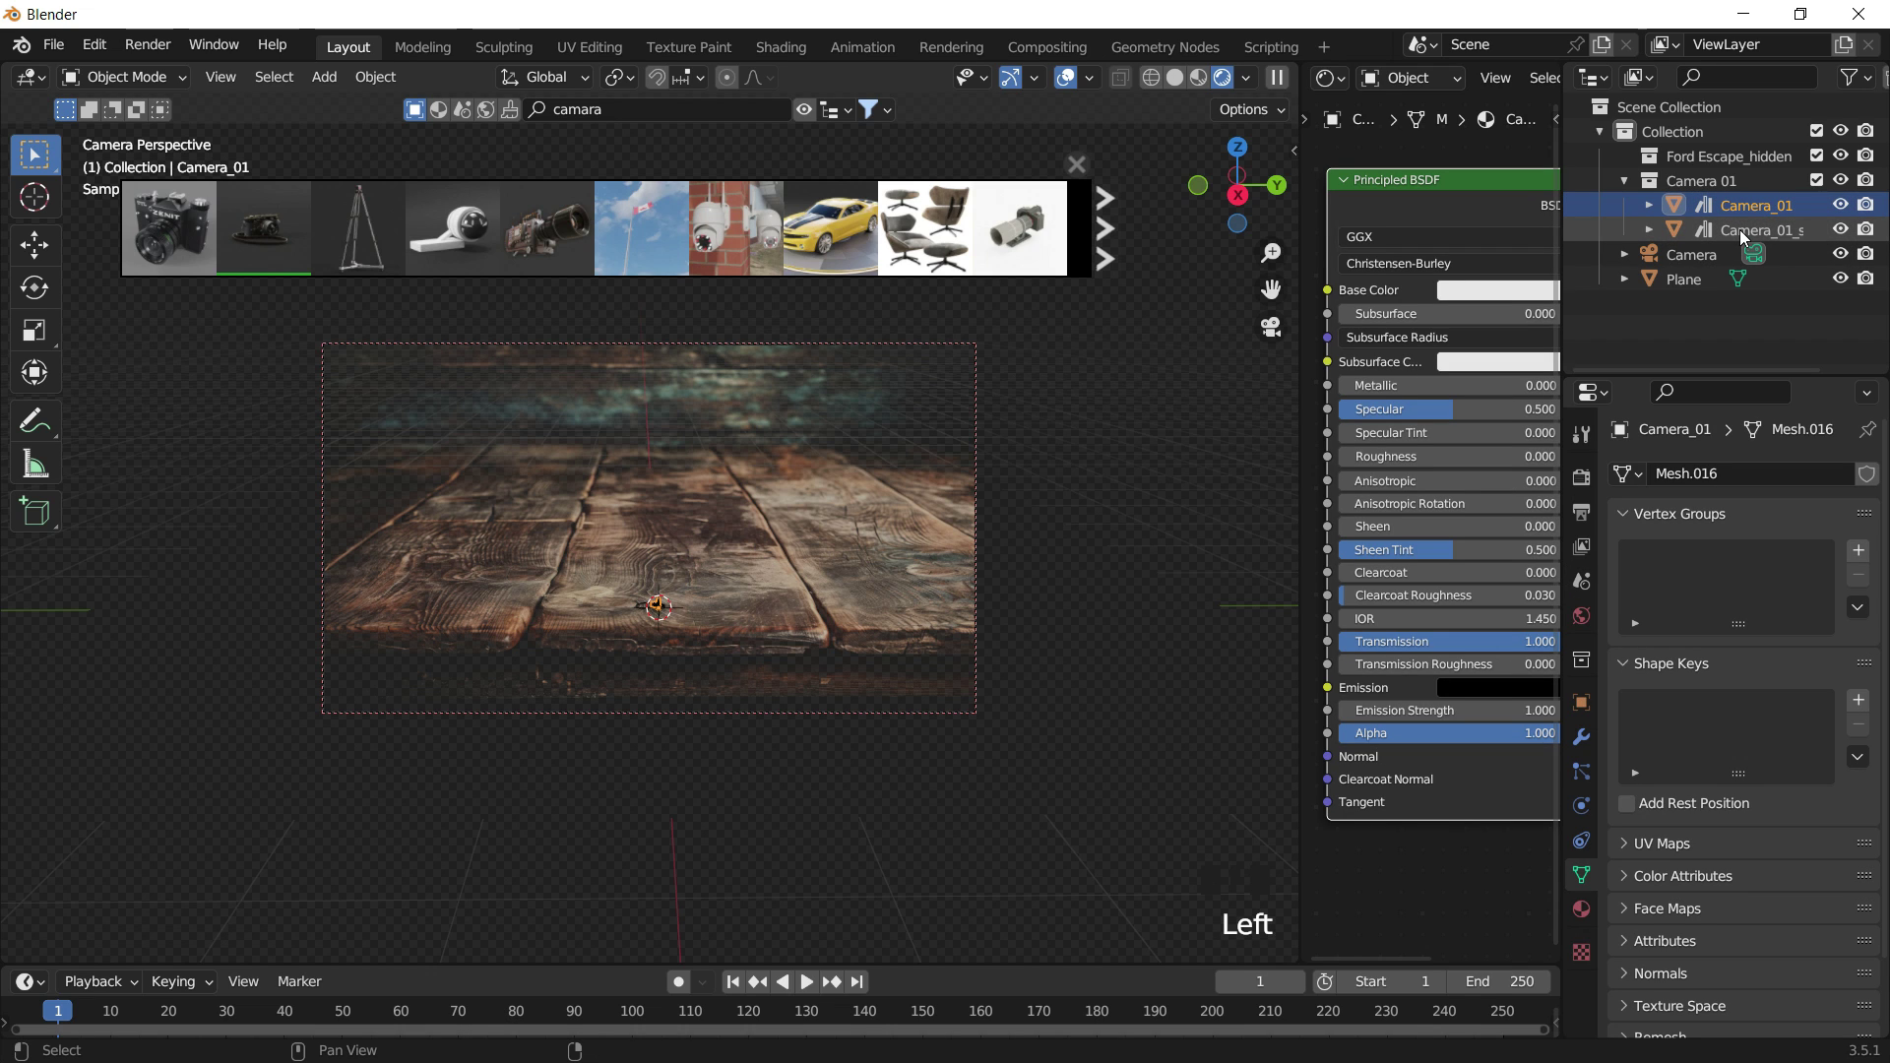
shift+click(1740, 229)
key(s)
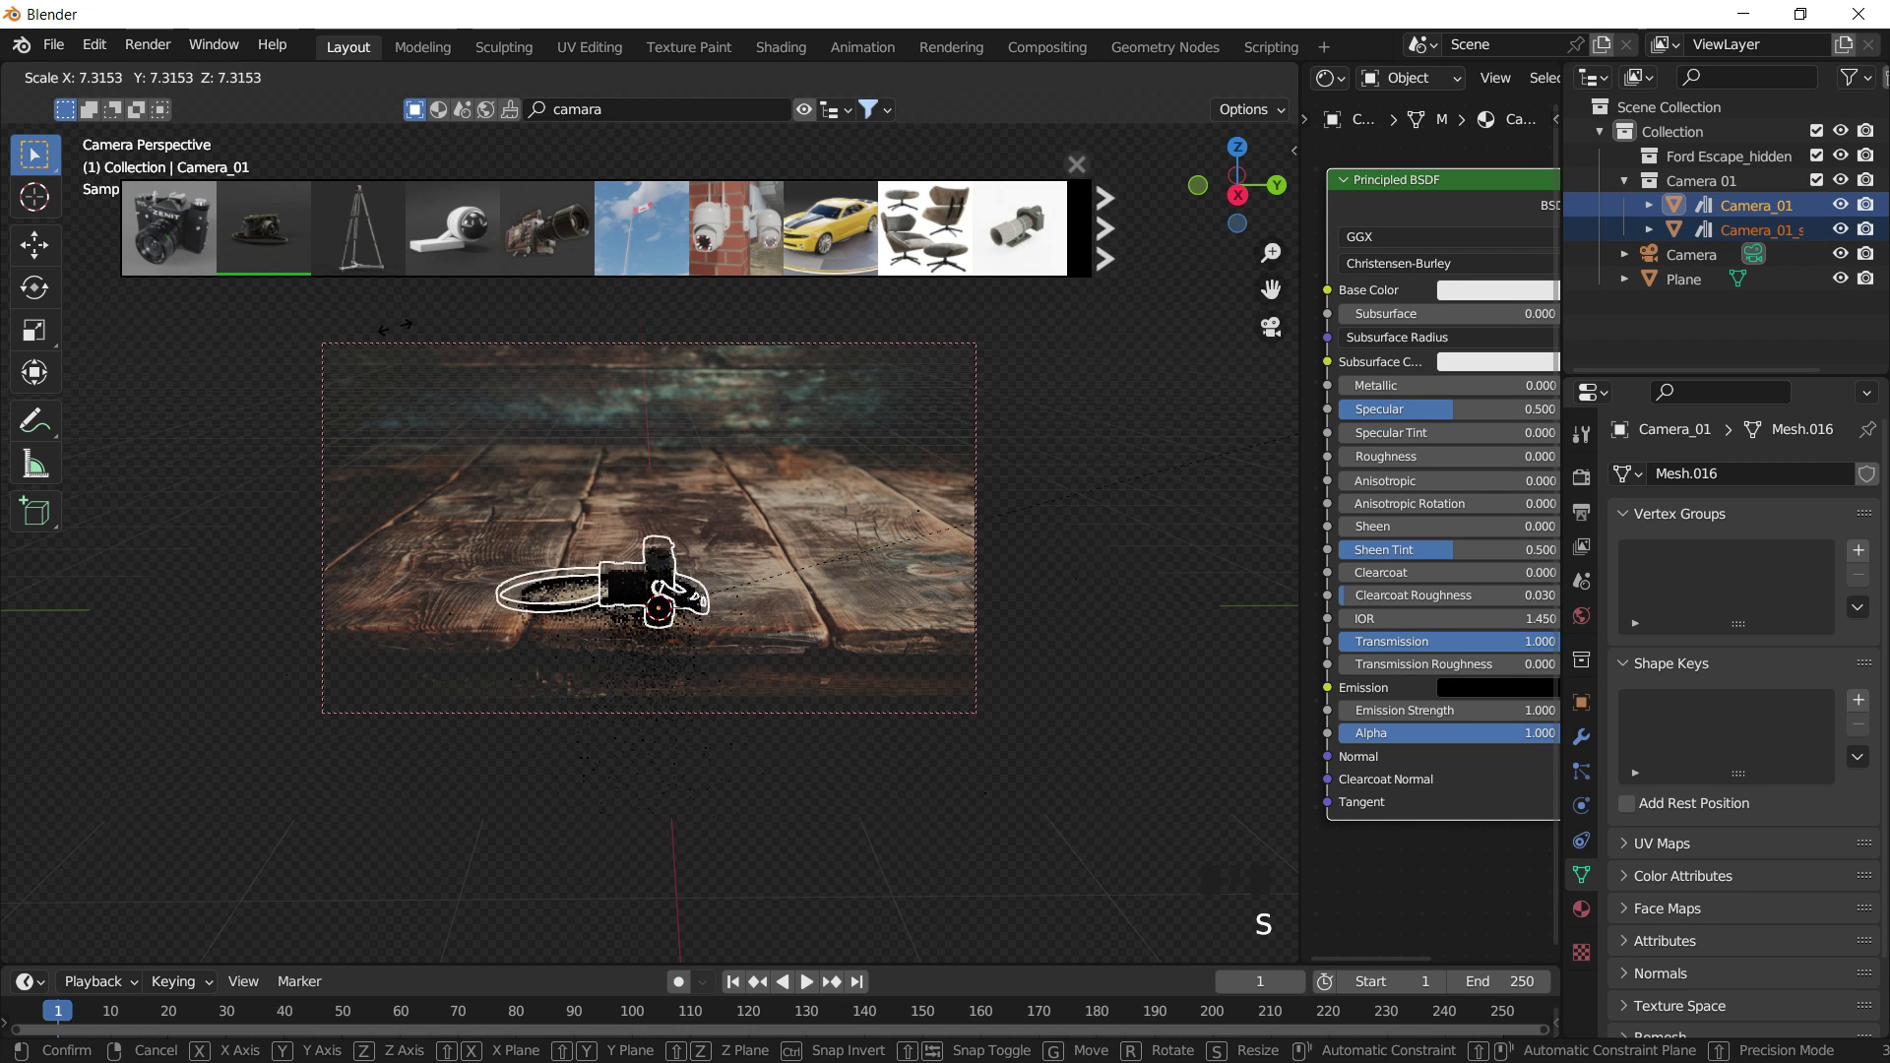
click(375, 305)
Rotate both Camera_01 objects to a three-quarter view and move them along Y and X toward the far side of the table.
key(r)
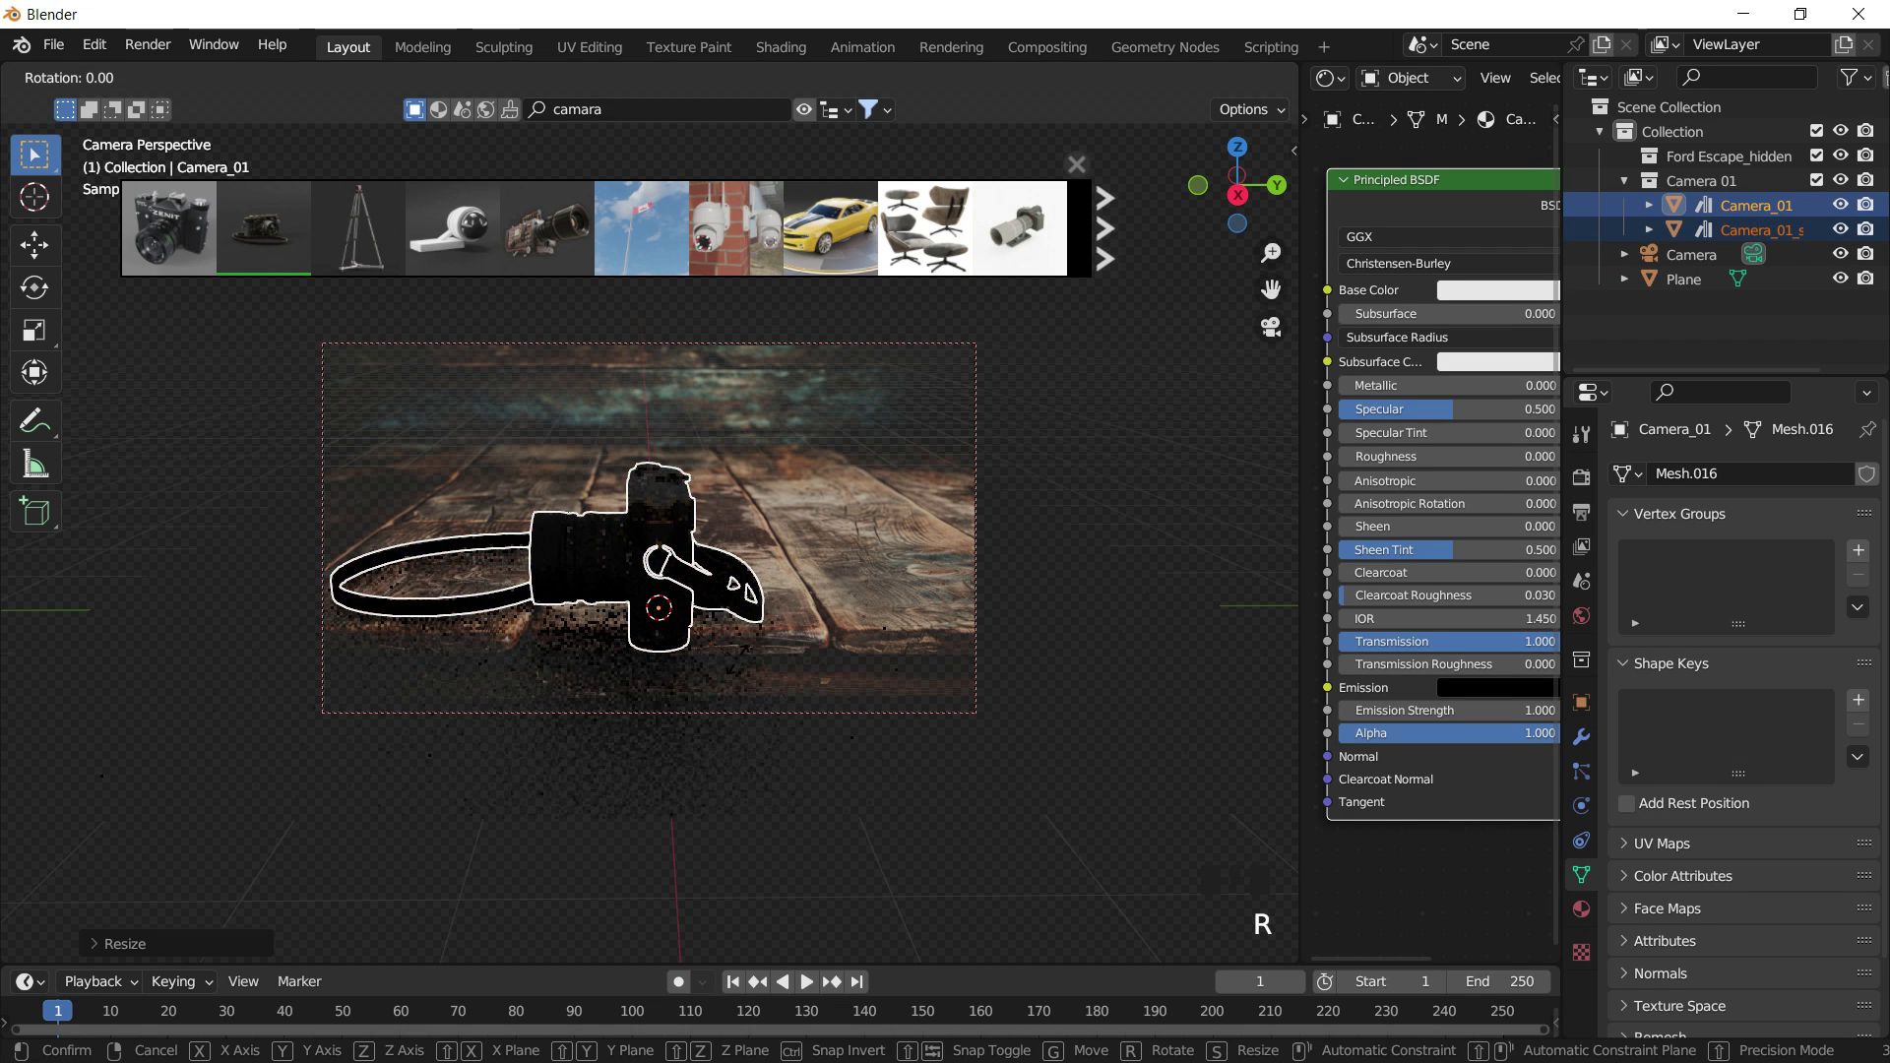
click(733, 556)
key(g)
key(y)
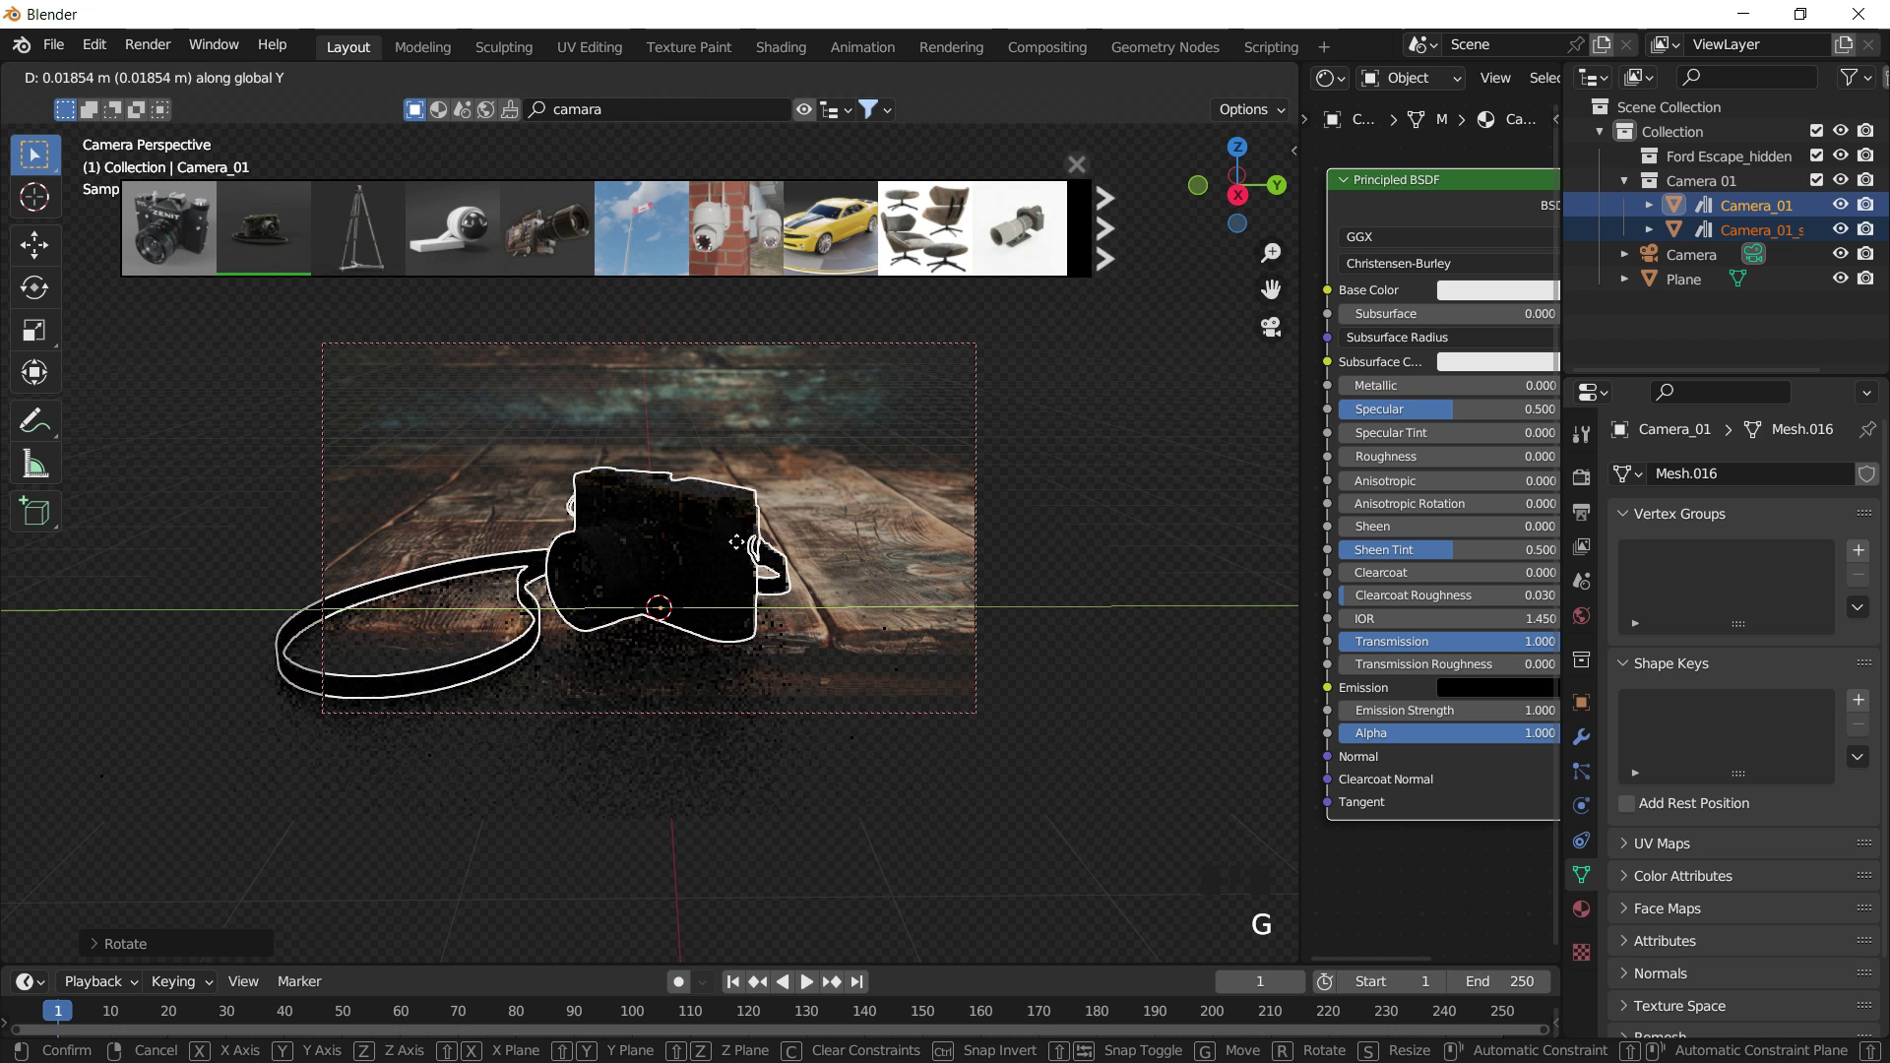
click(813, 583)
key(g)
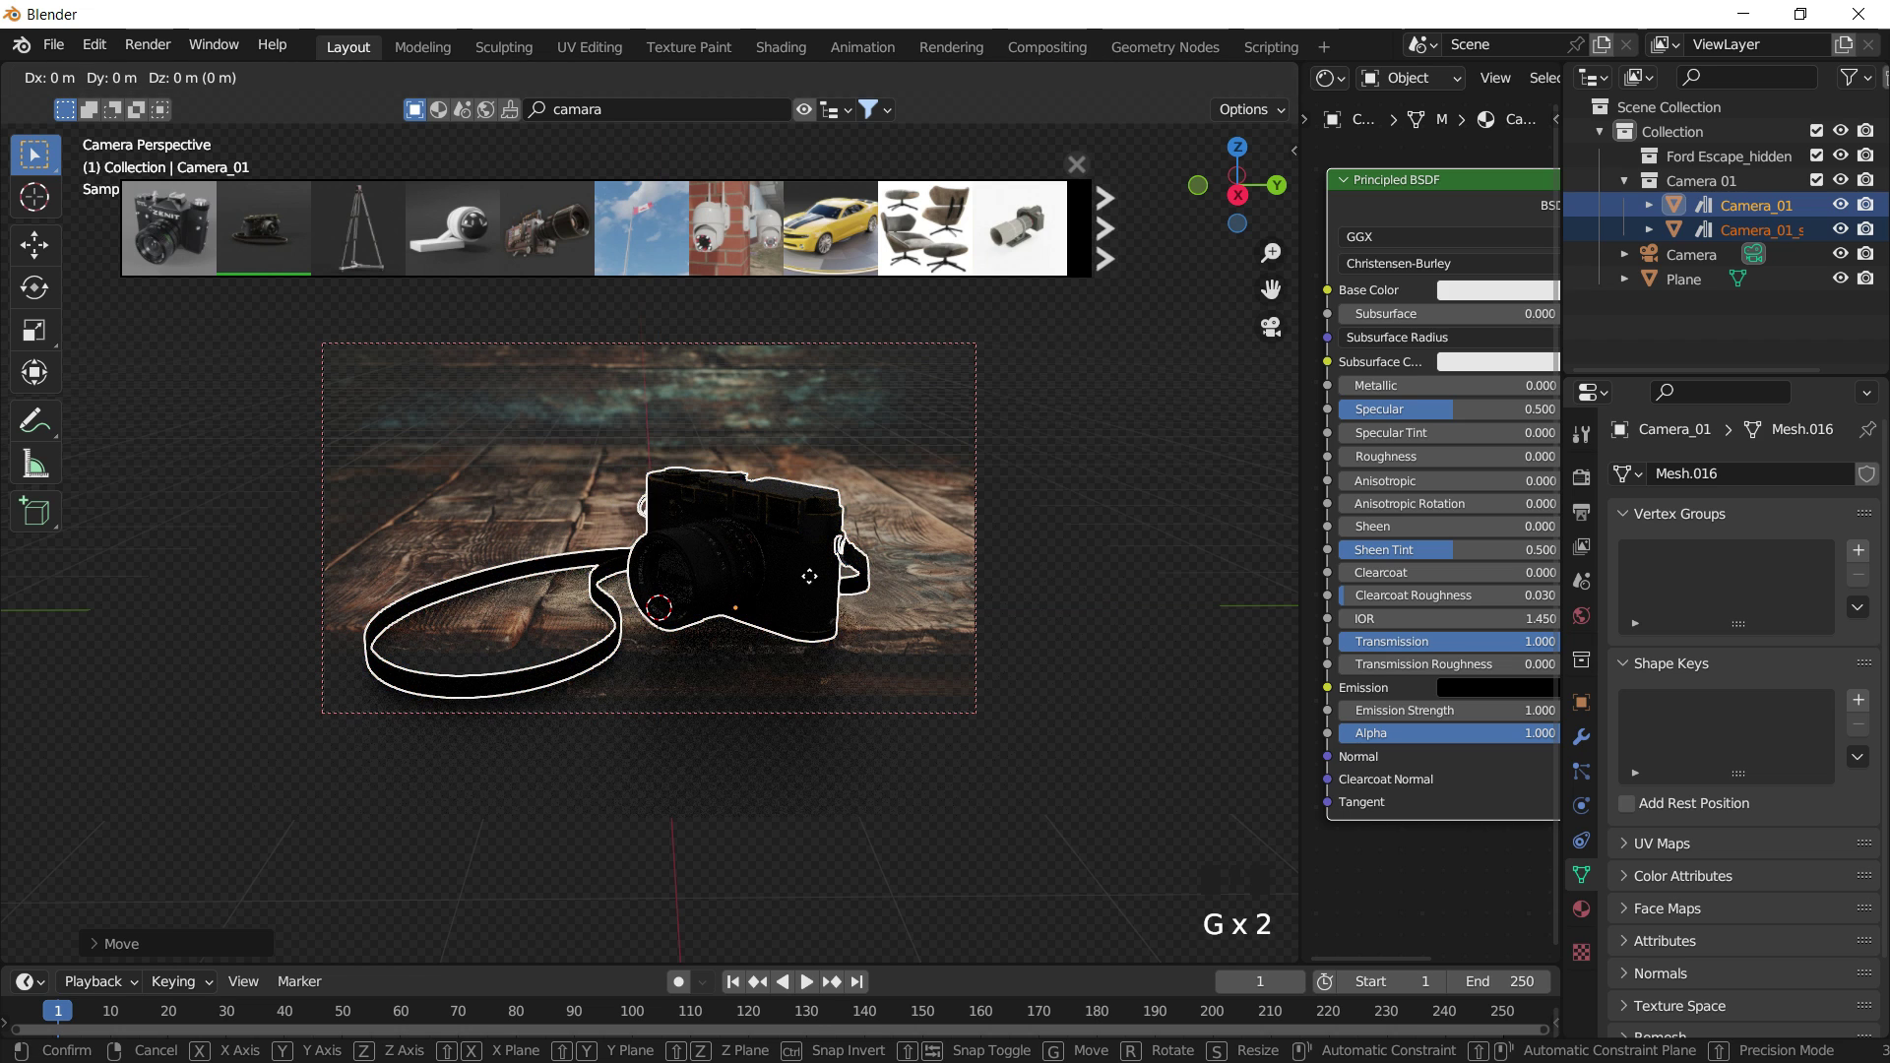
key(x)
click(788, 507)
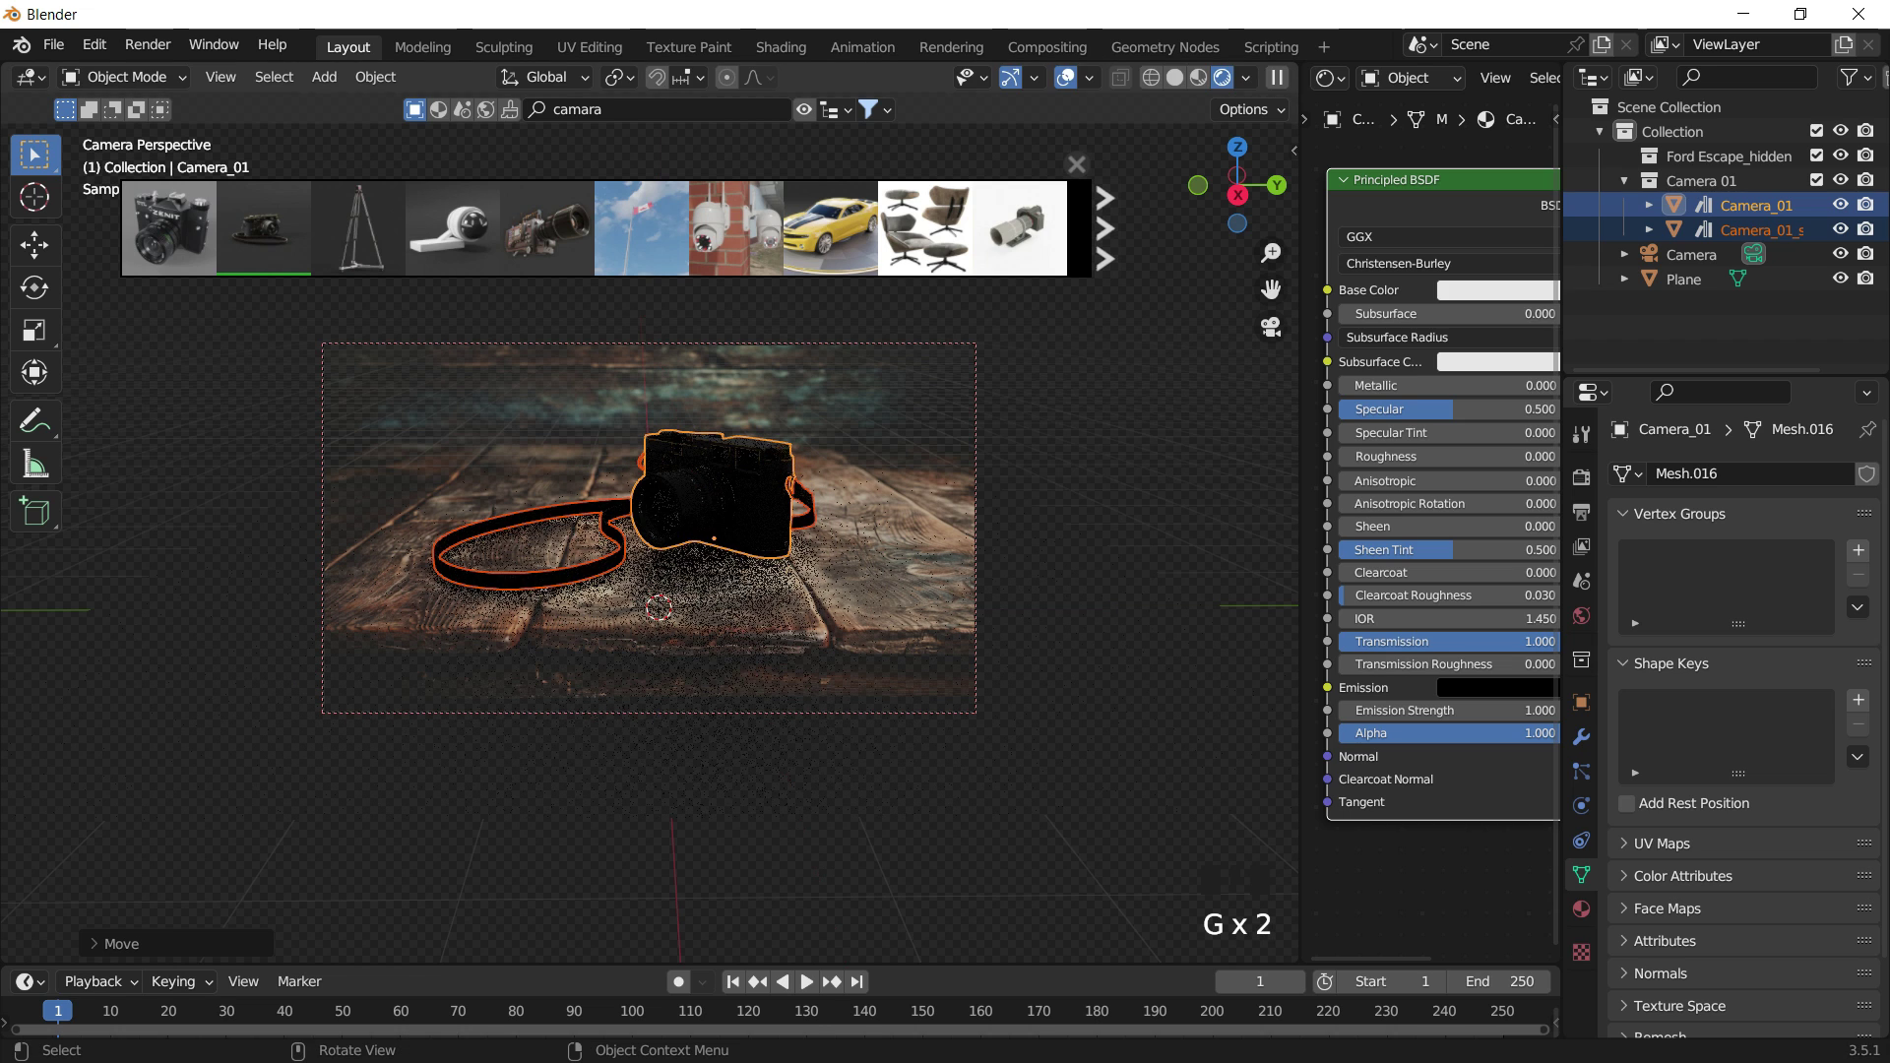
Fine-tune the camera model's rotation and placement on the tabletop, deselect it and hide the asset library results.
key(r)
click(825, 522)
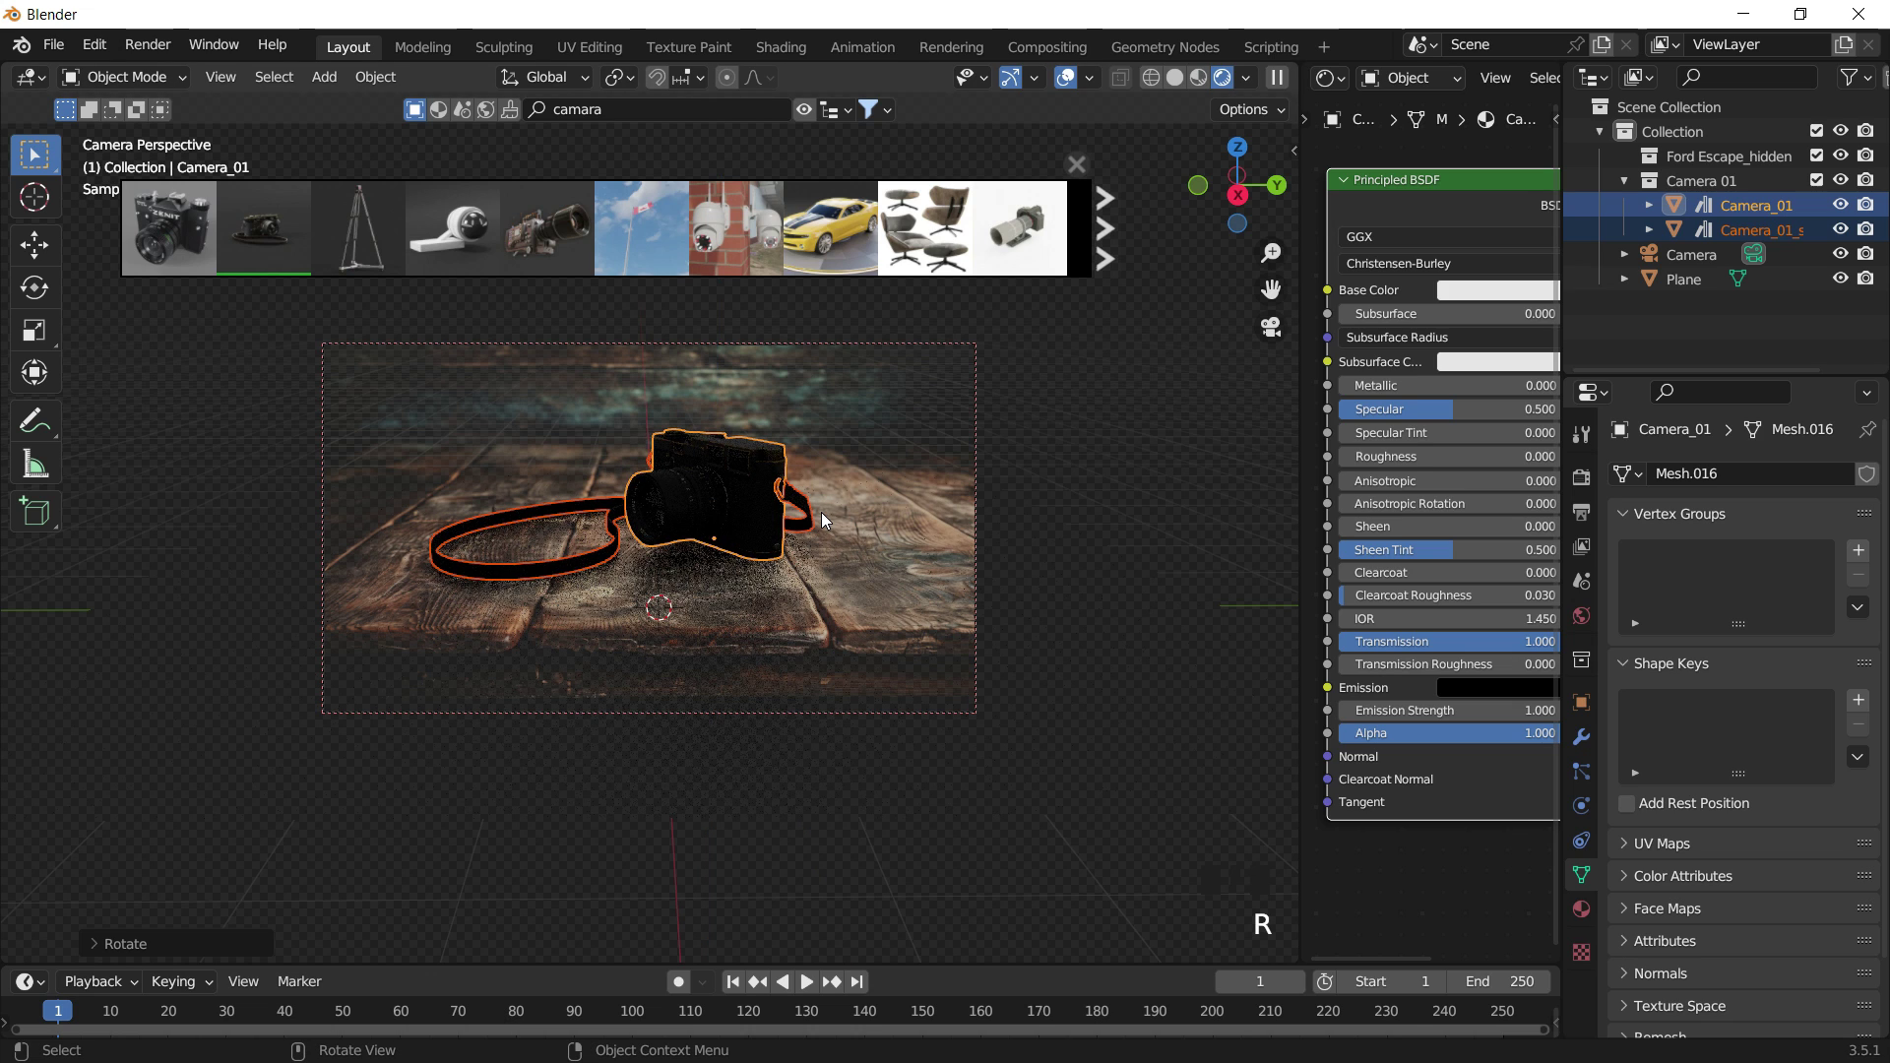
key(g)
click(862, 522)
click(1065, 640)
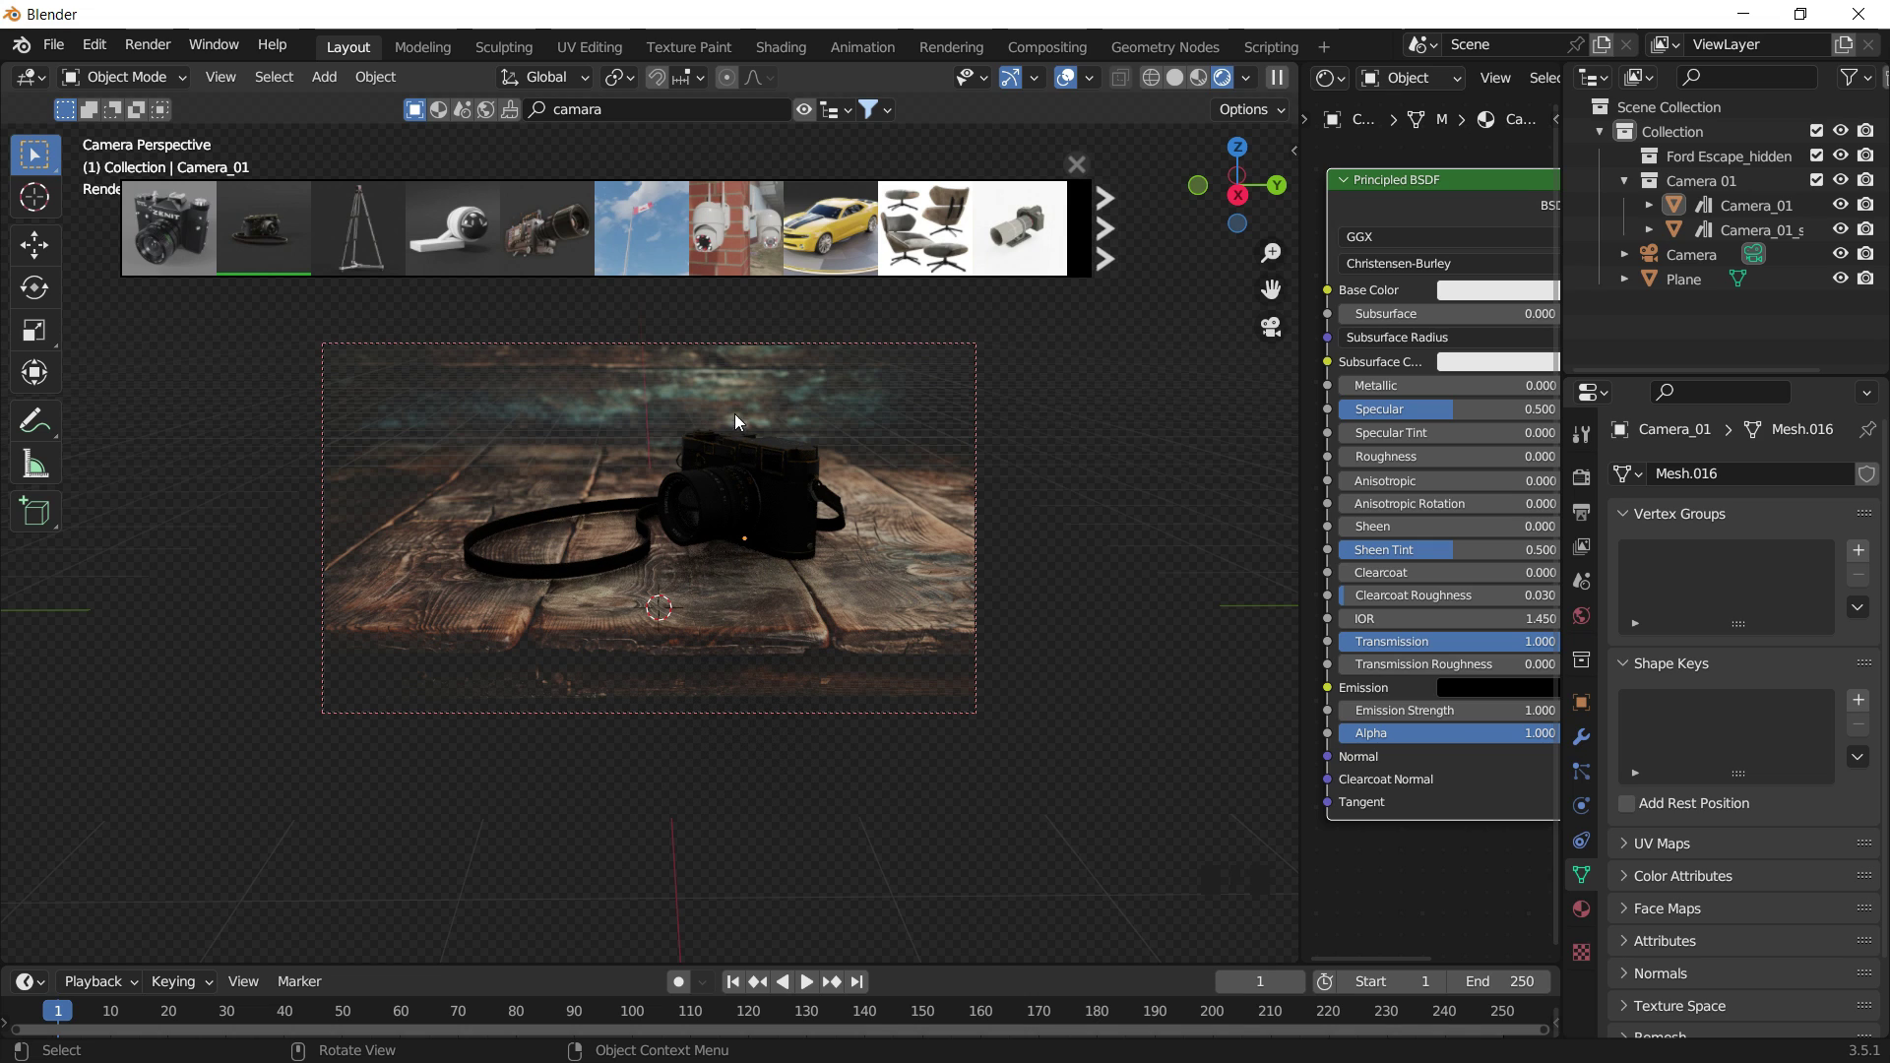
click(804, 110)
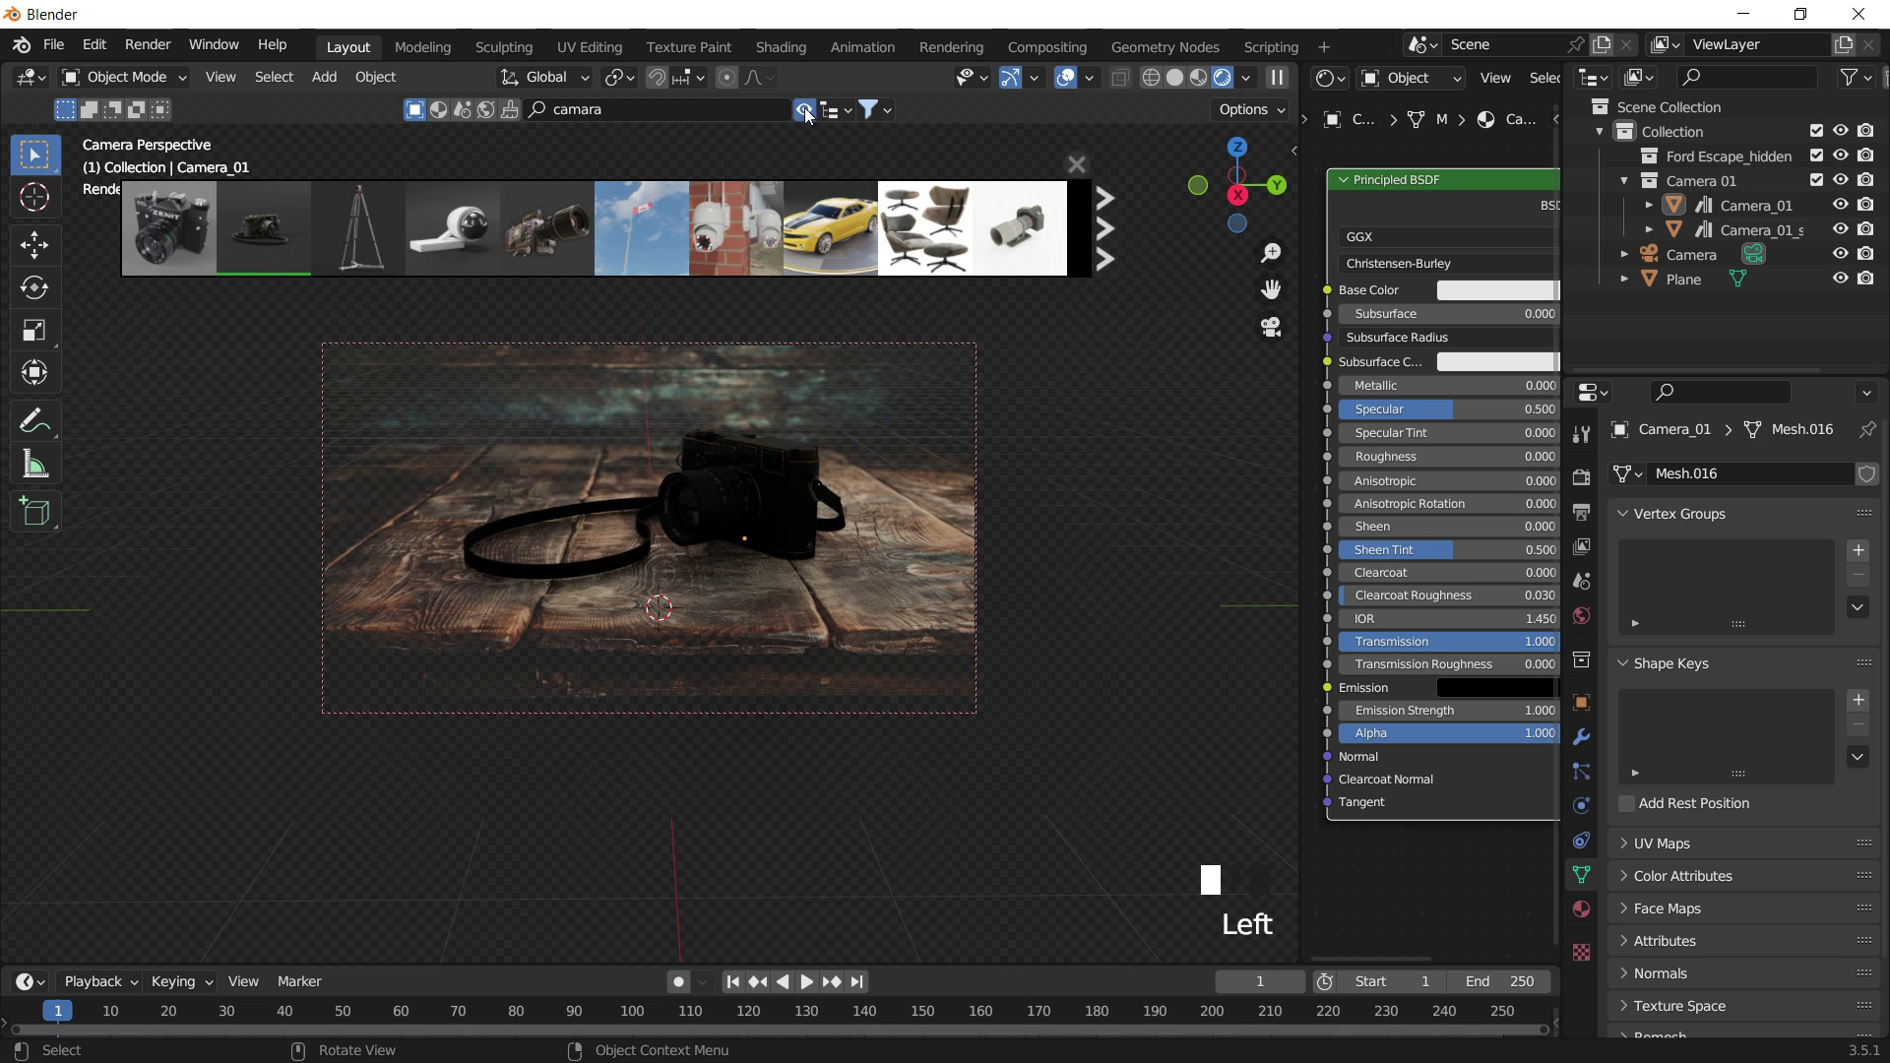
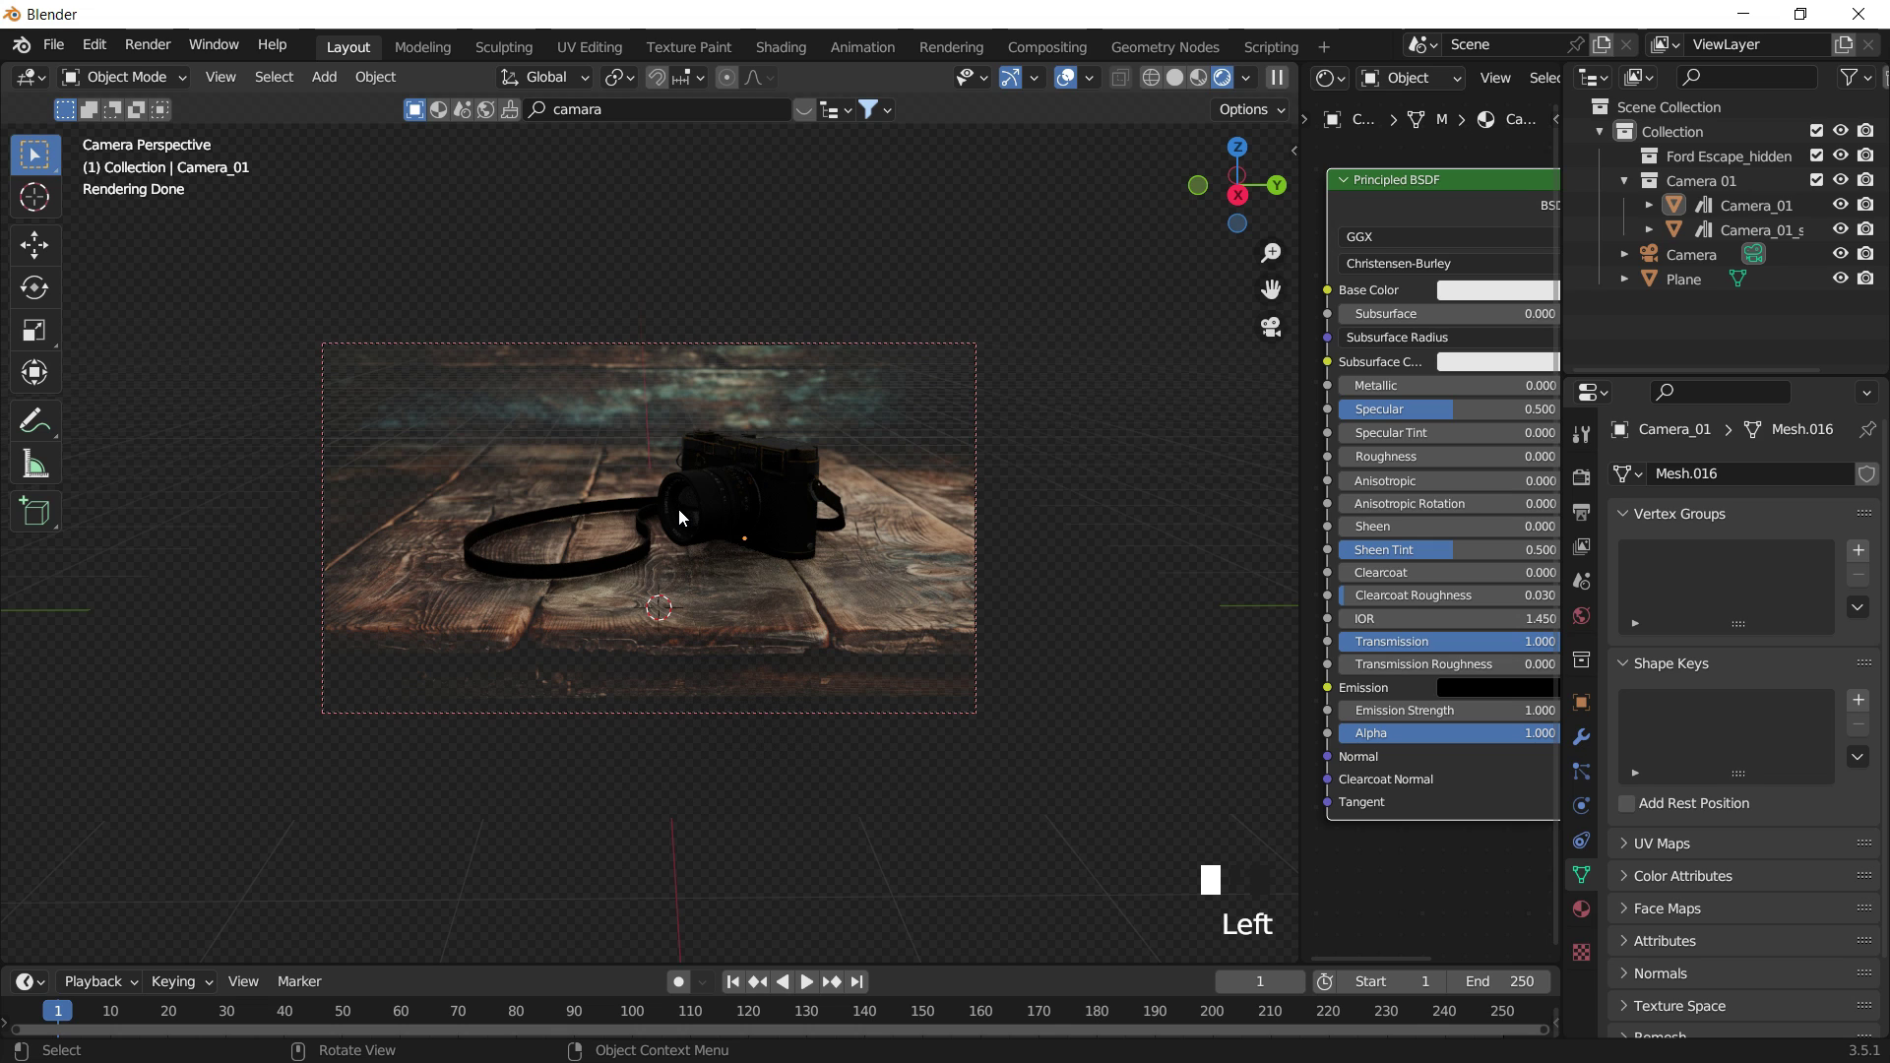
Add an area light to the scene and place it directly above the vintage camera.
key(shift+a)
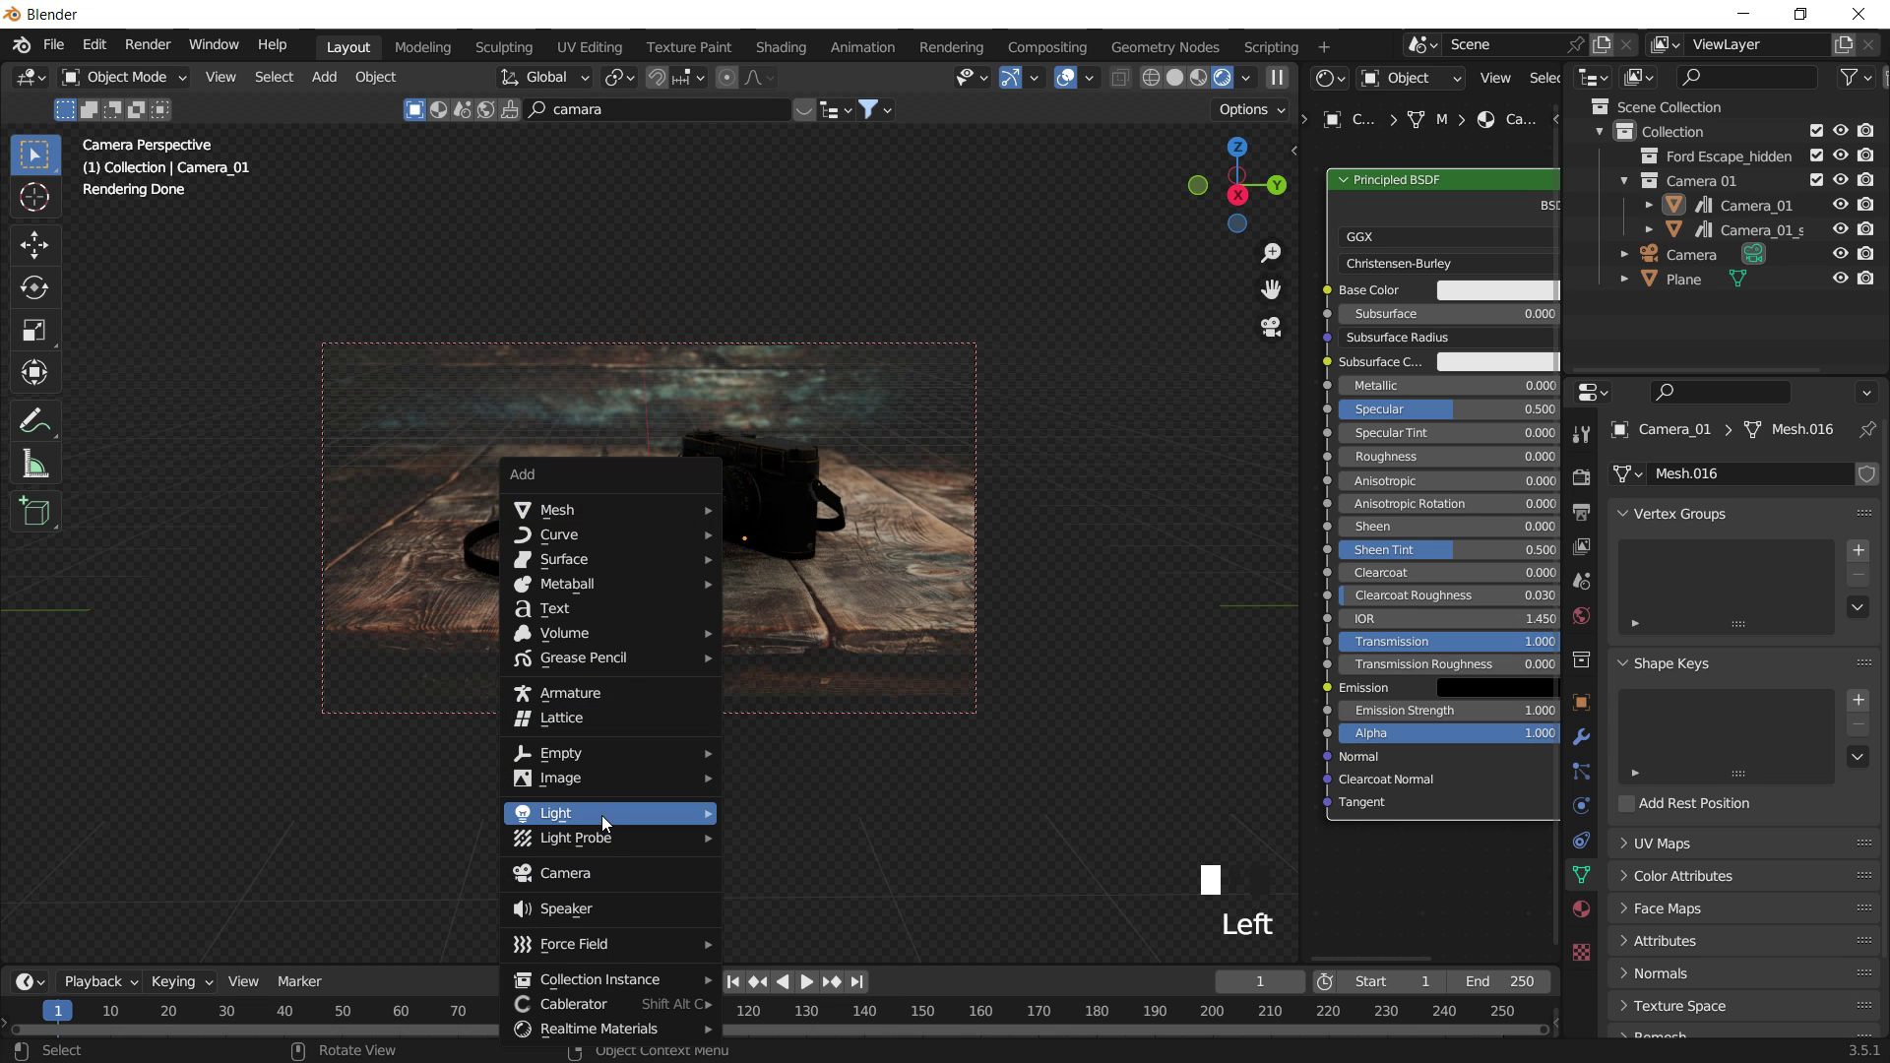
mouse_move(603, 817)
click(813, 890)
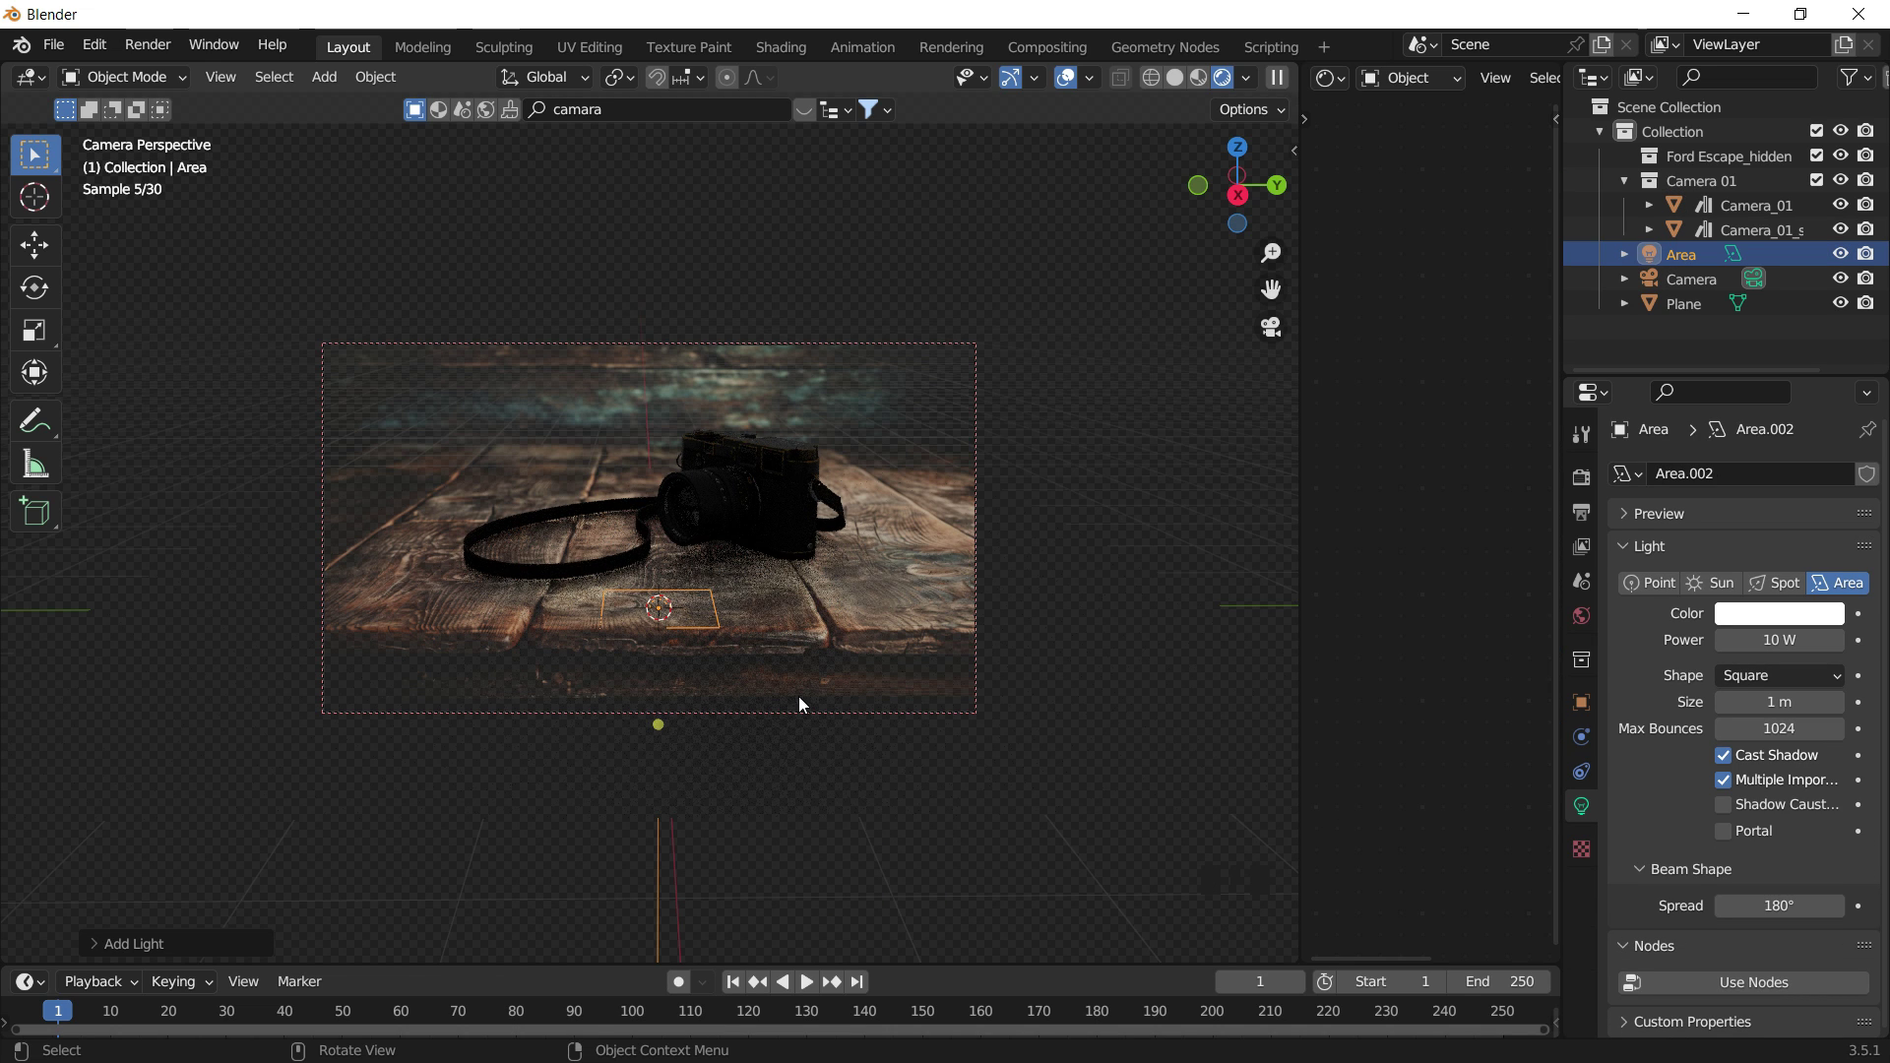
key(g)
click(831, 363)
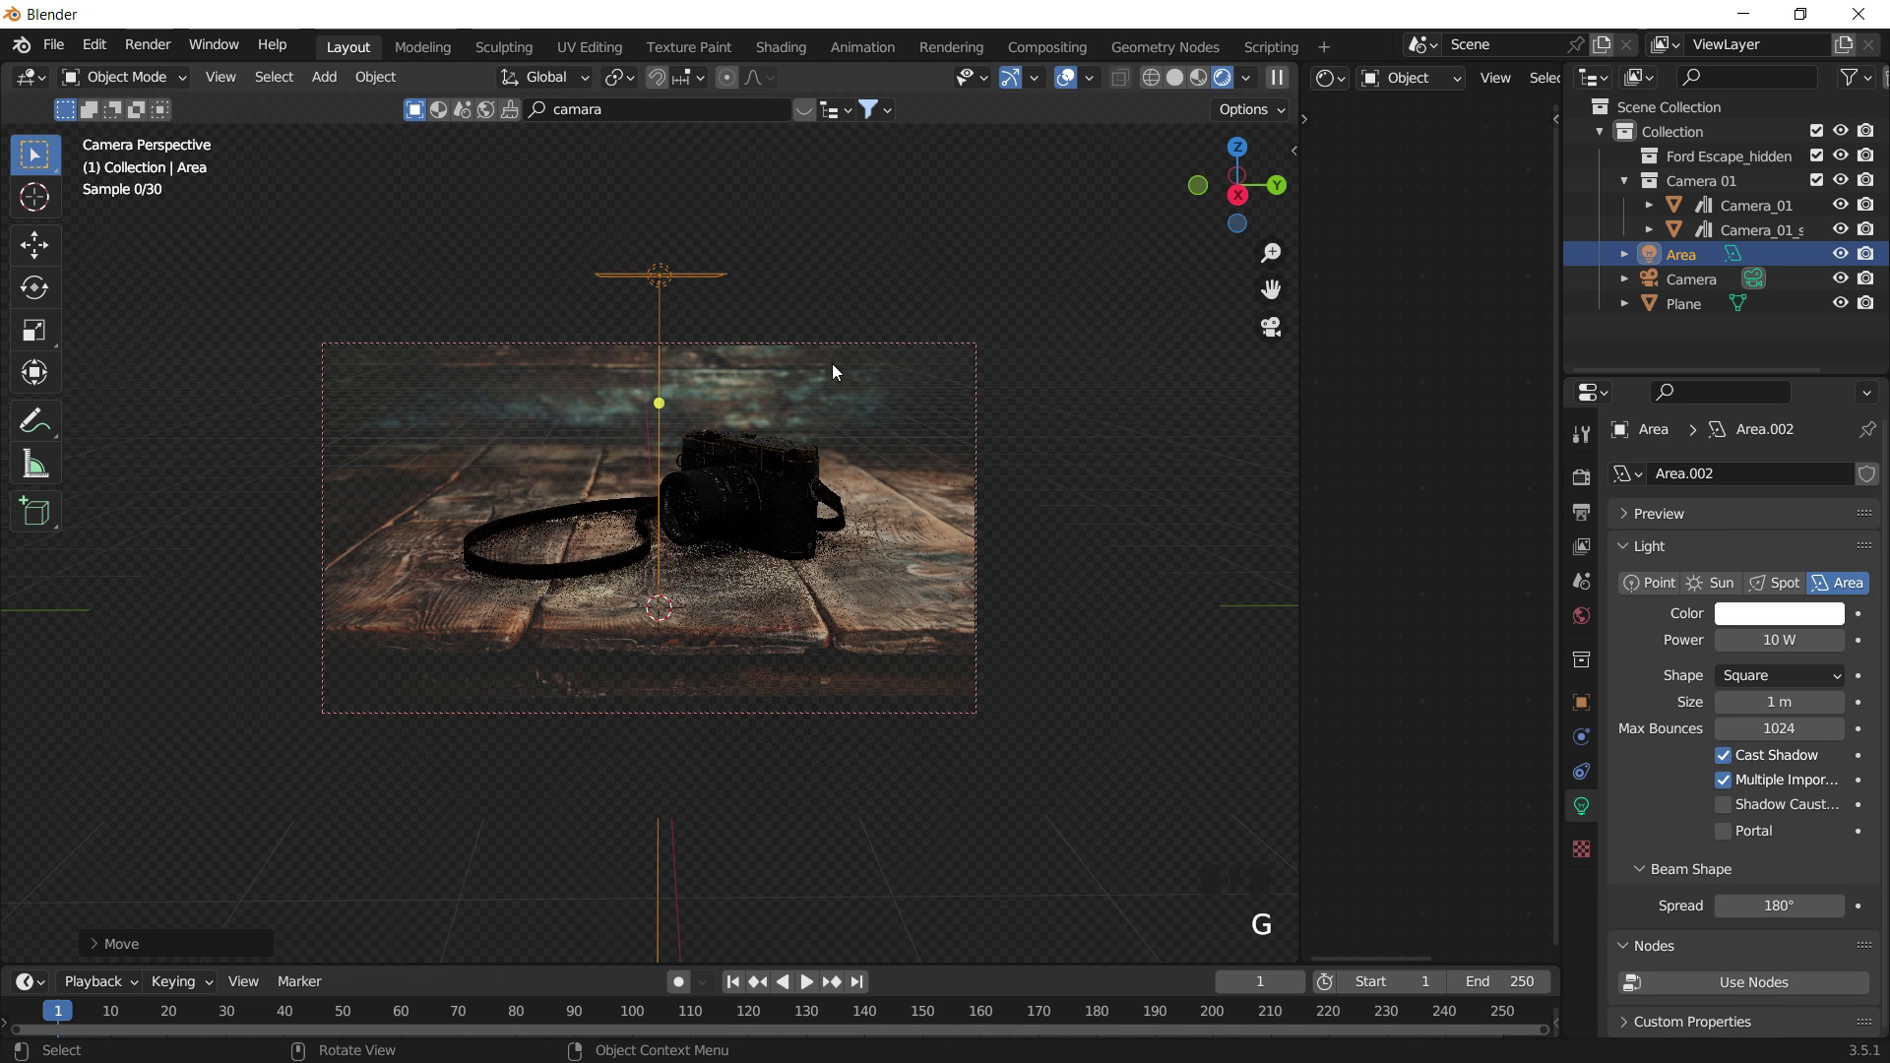
key(g)
click(941, 352)
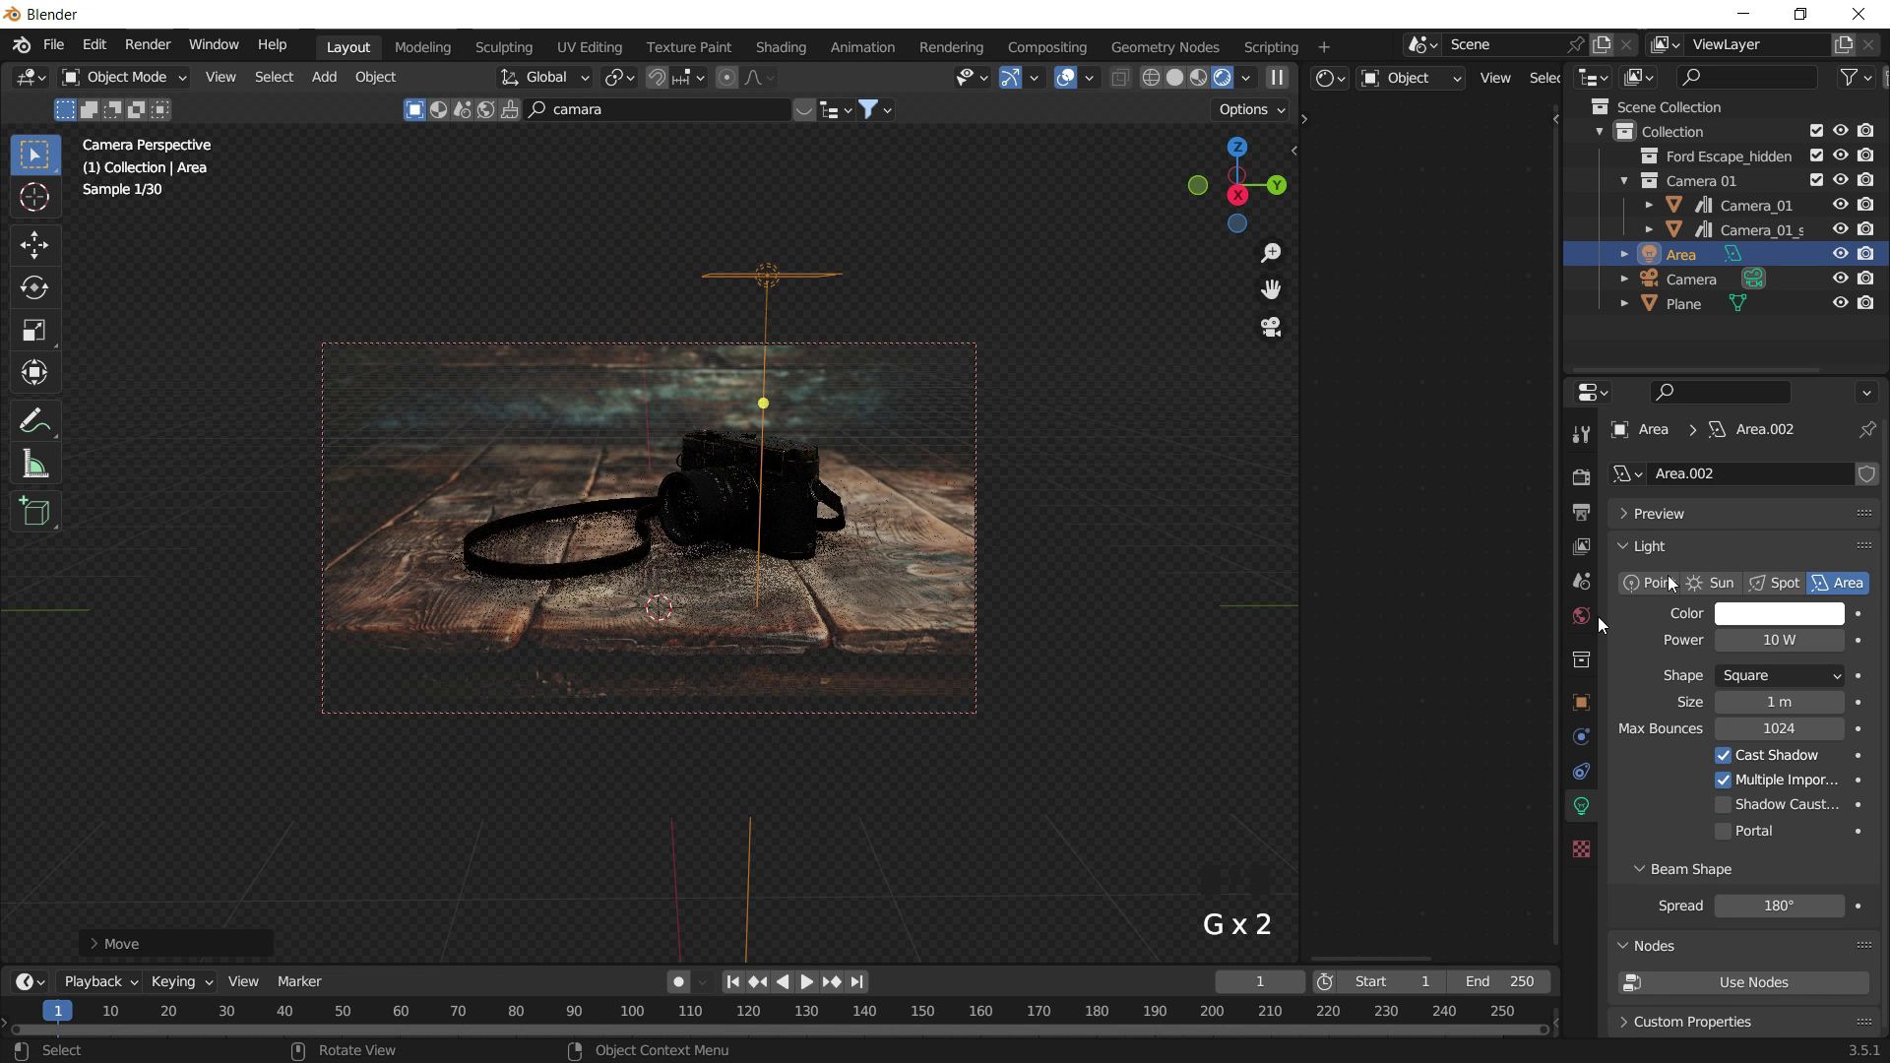
Set the area light's power to about 409 W and scale the light up to cover more of the table.
drag(1780, 640, 1875, 639)
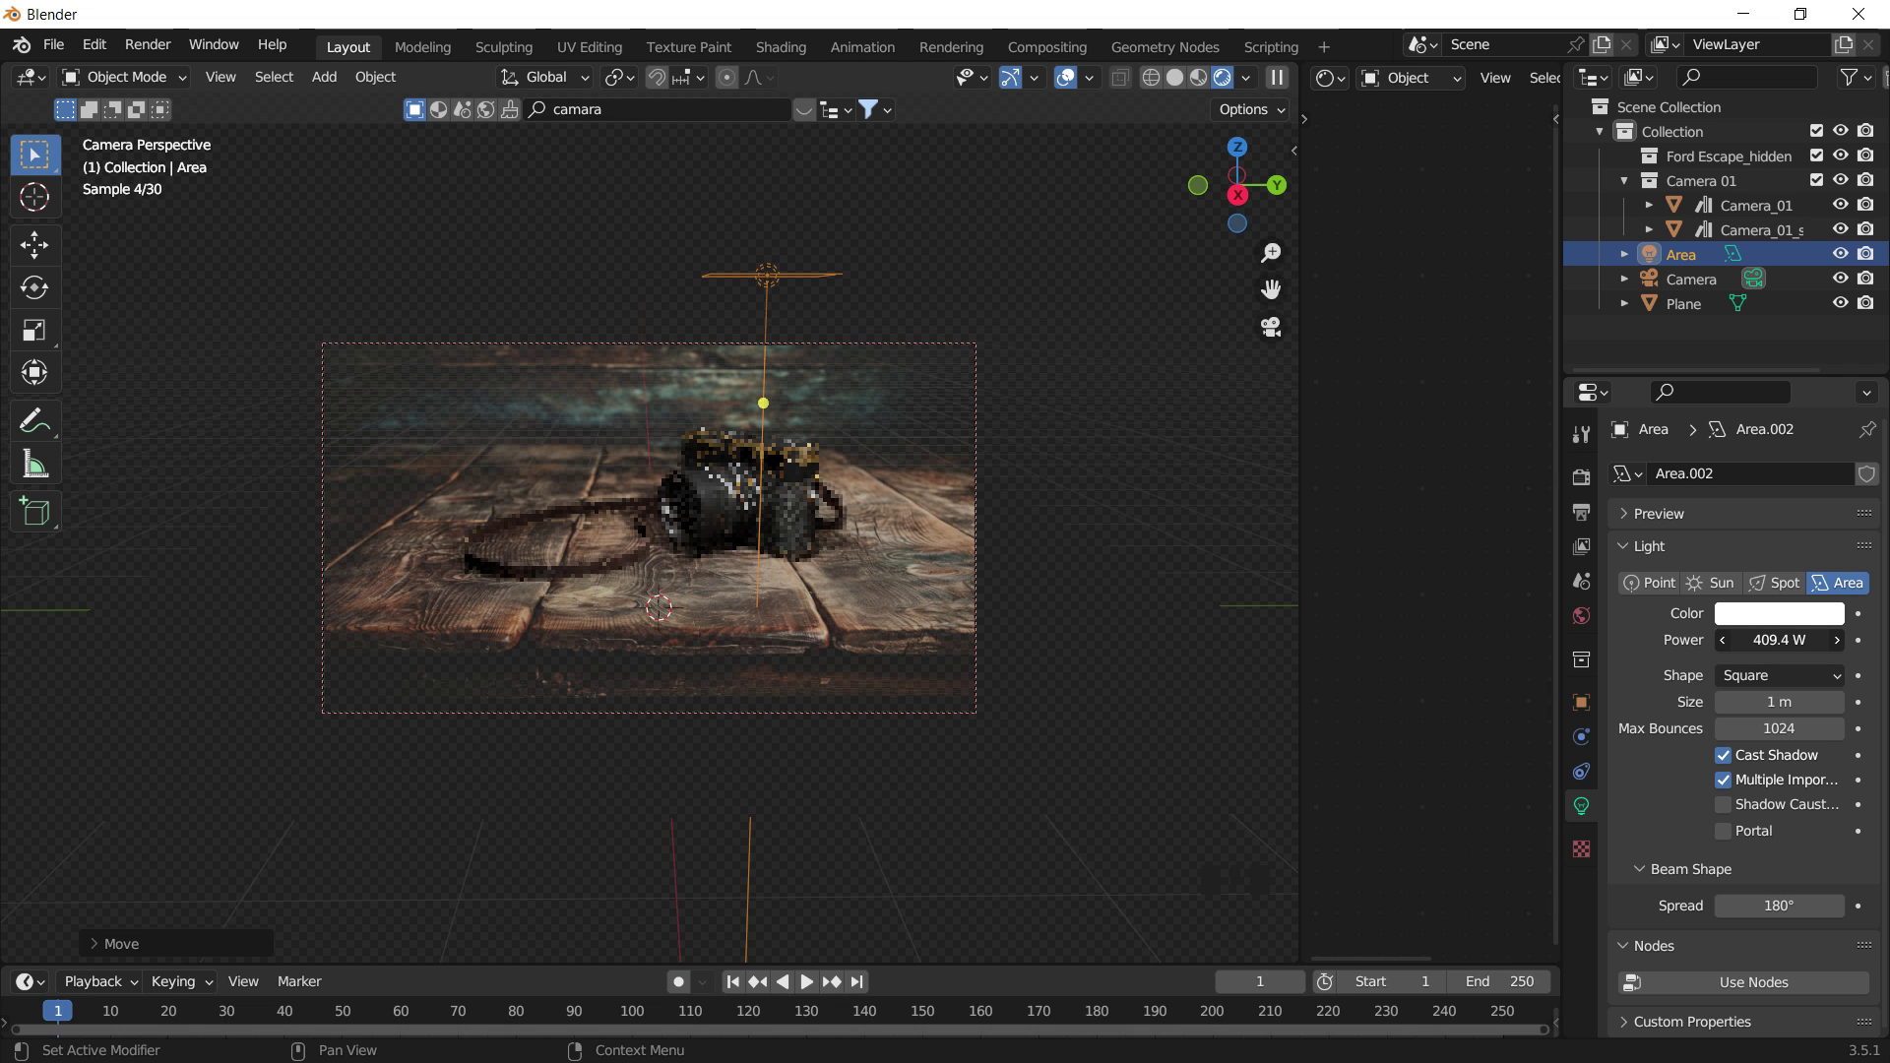
key(s)
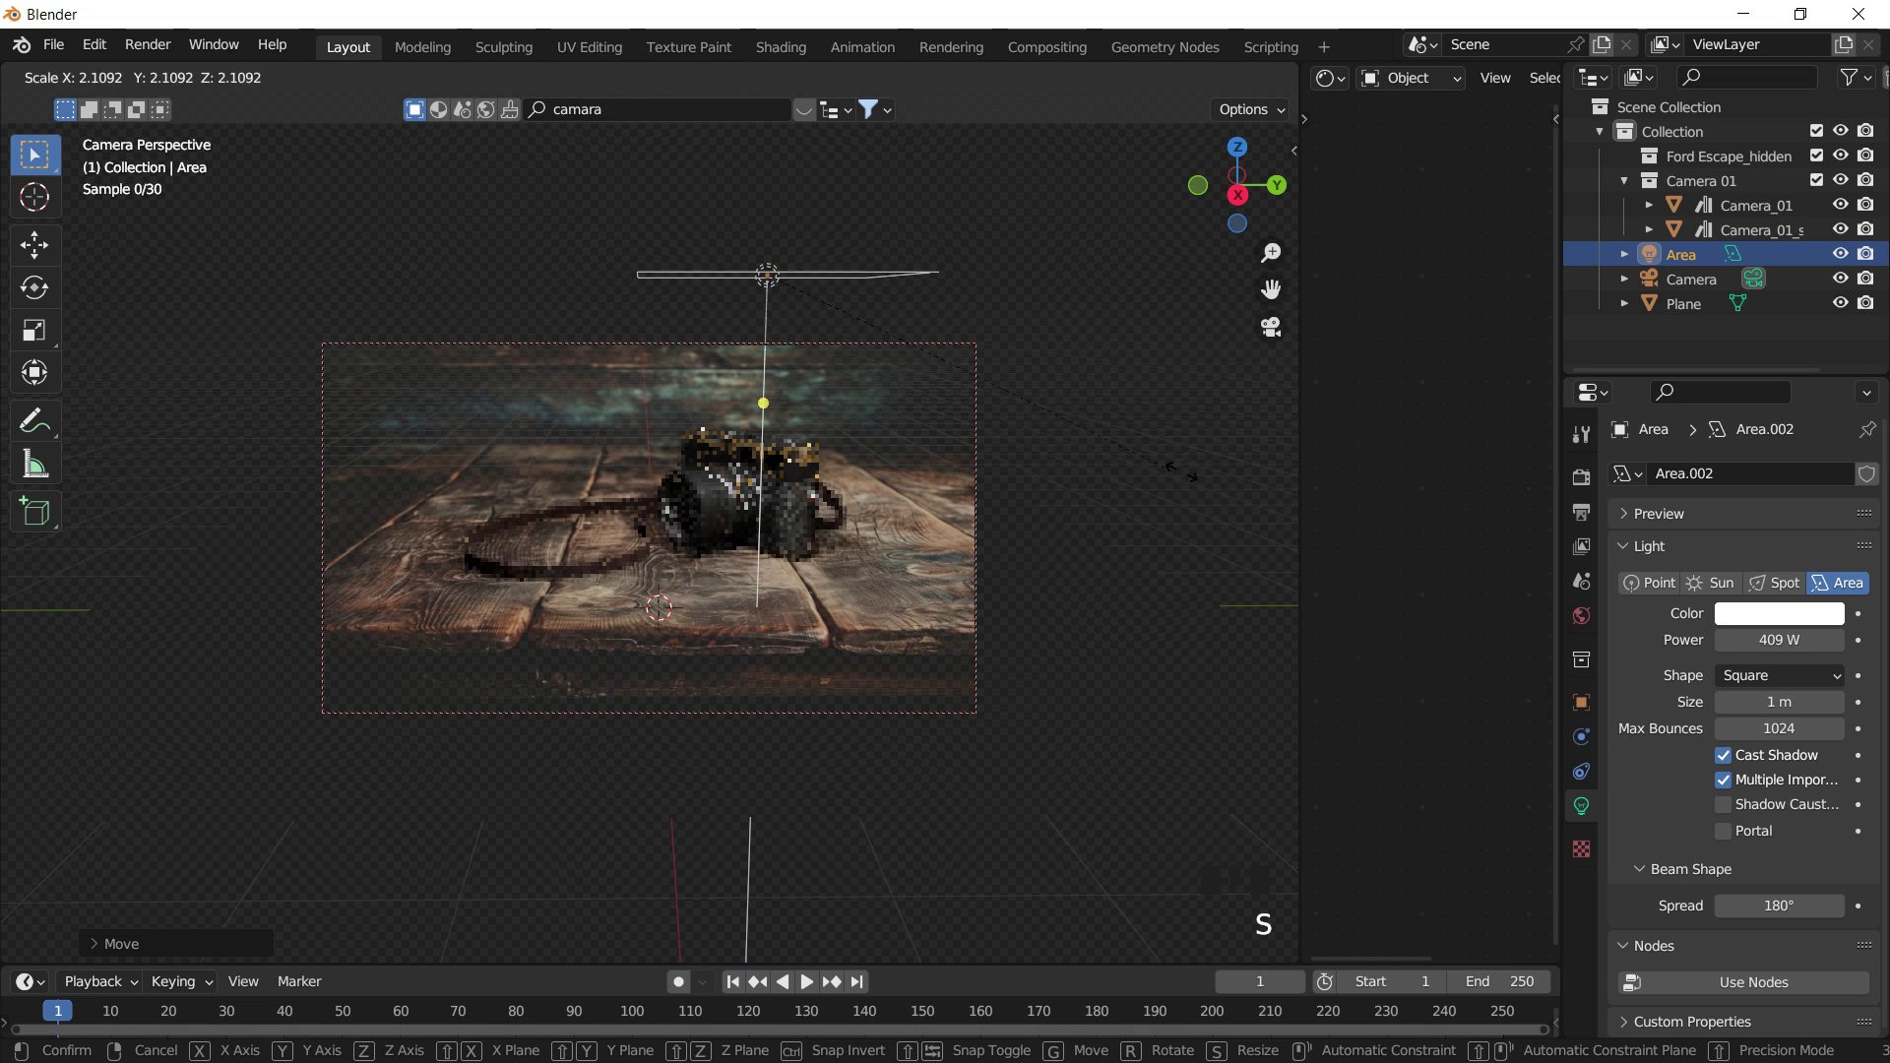
click(734, 601)
Shift the area light slightly along the X axis and stretch it along the Y axis.
key(g)
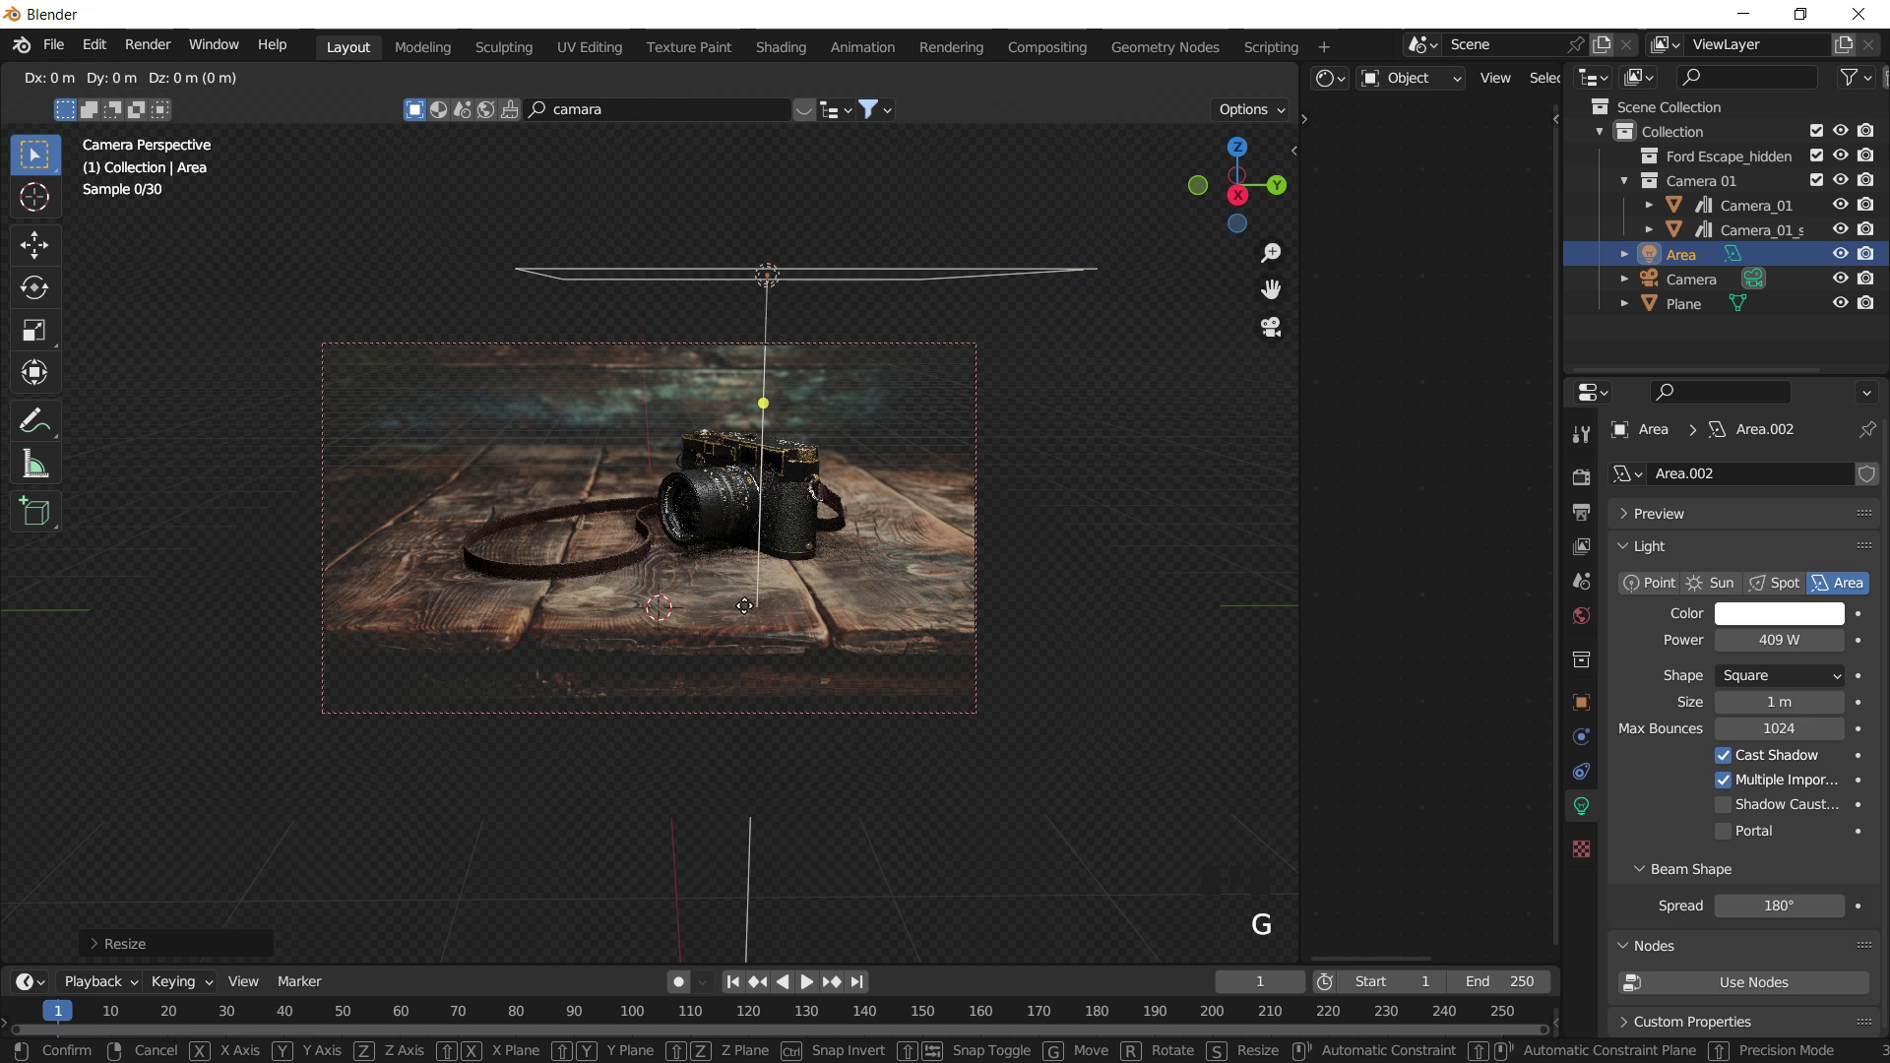
key(x)
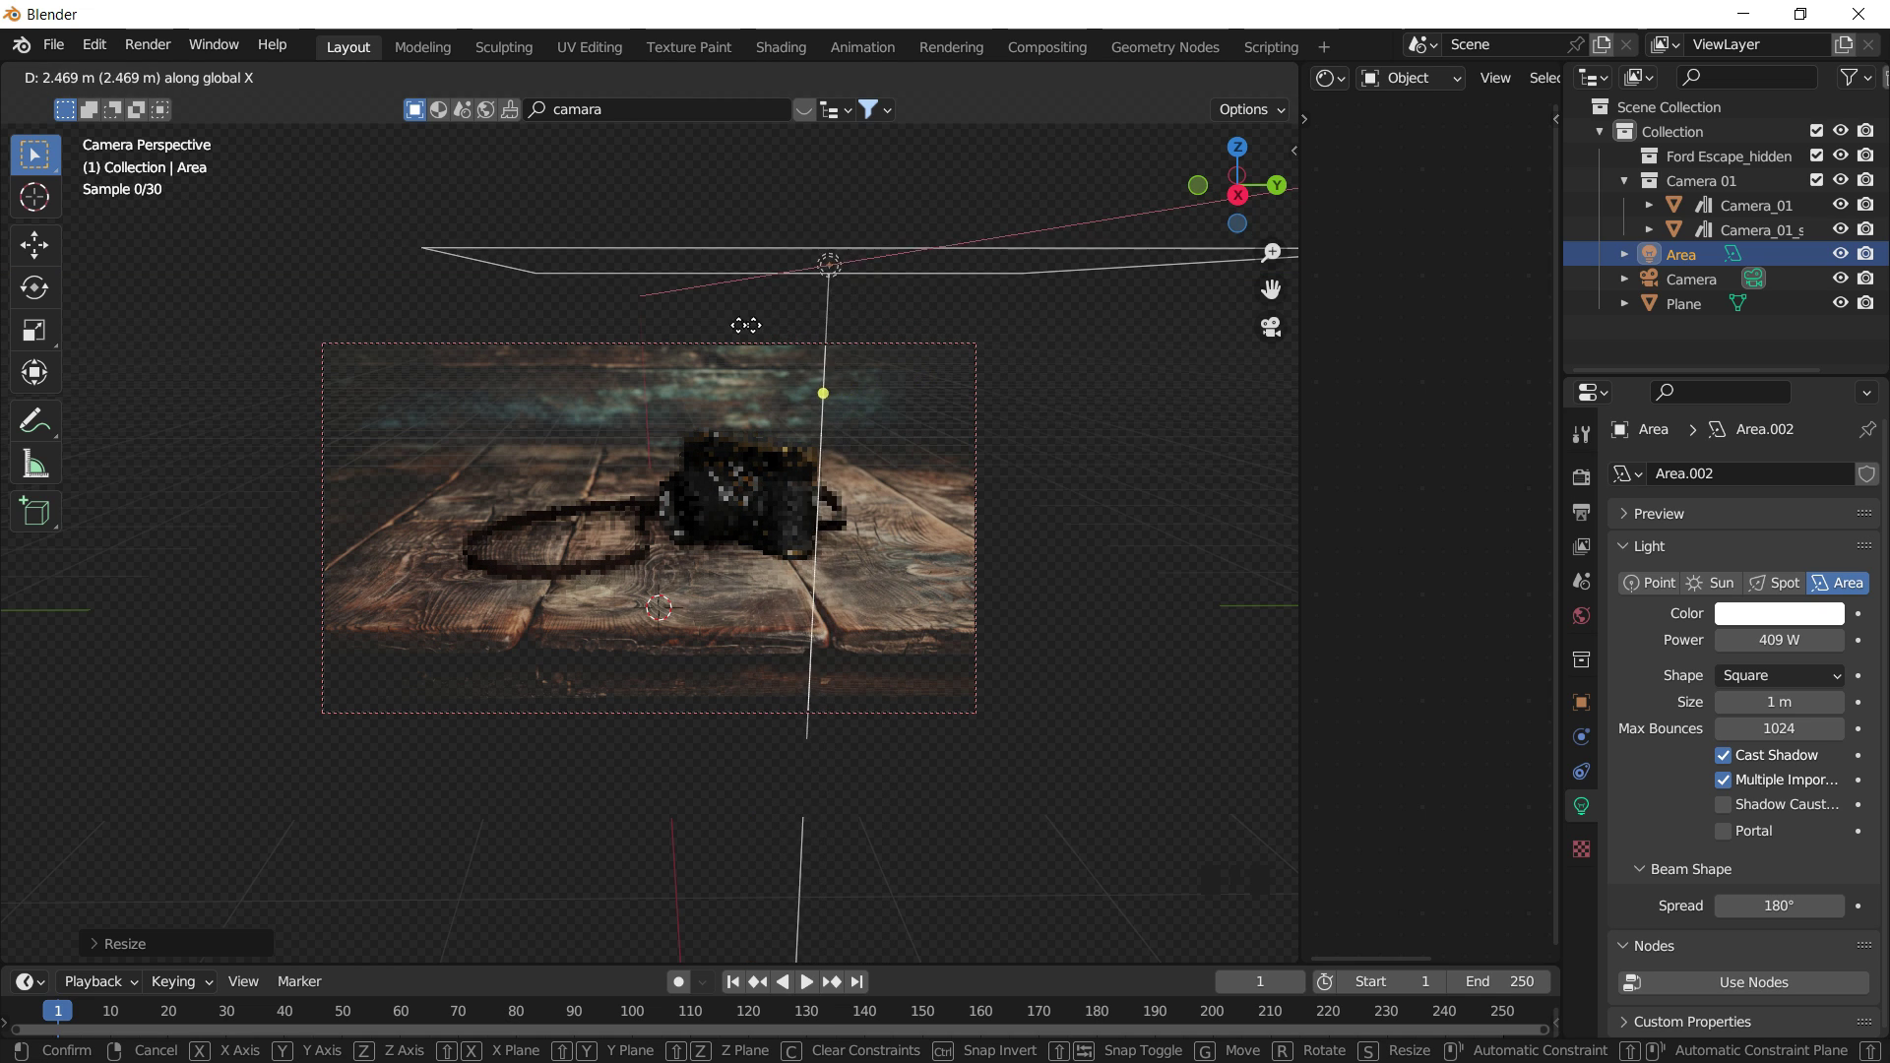
click(699, 354)
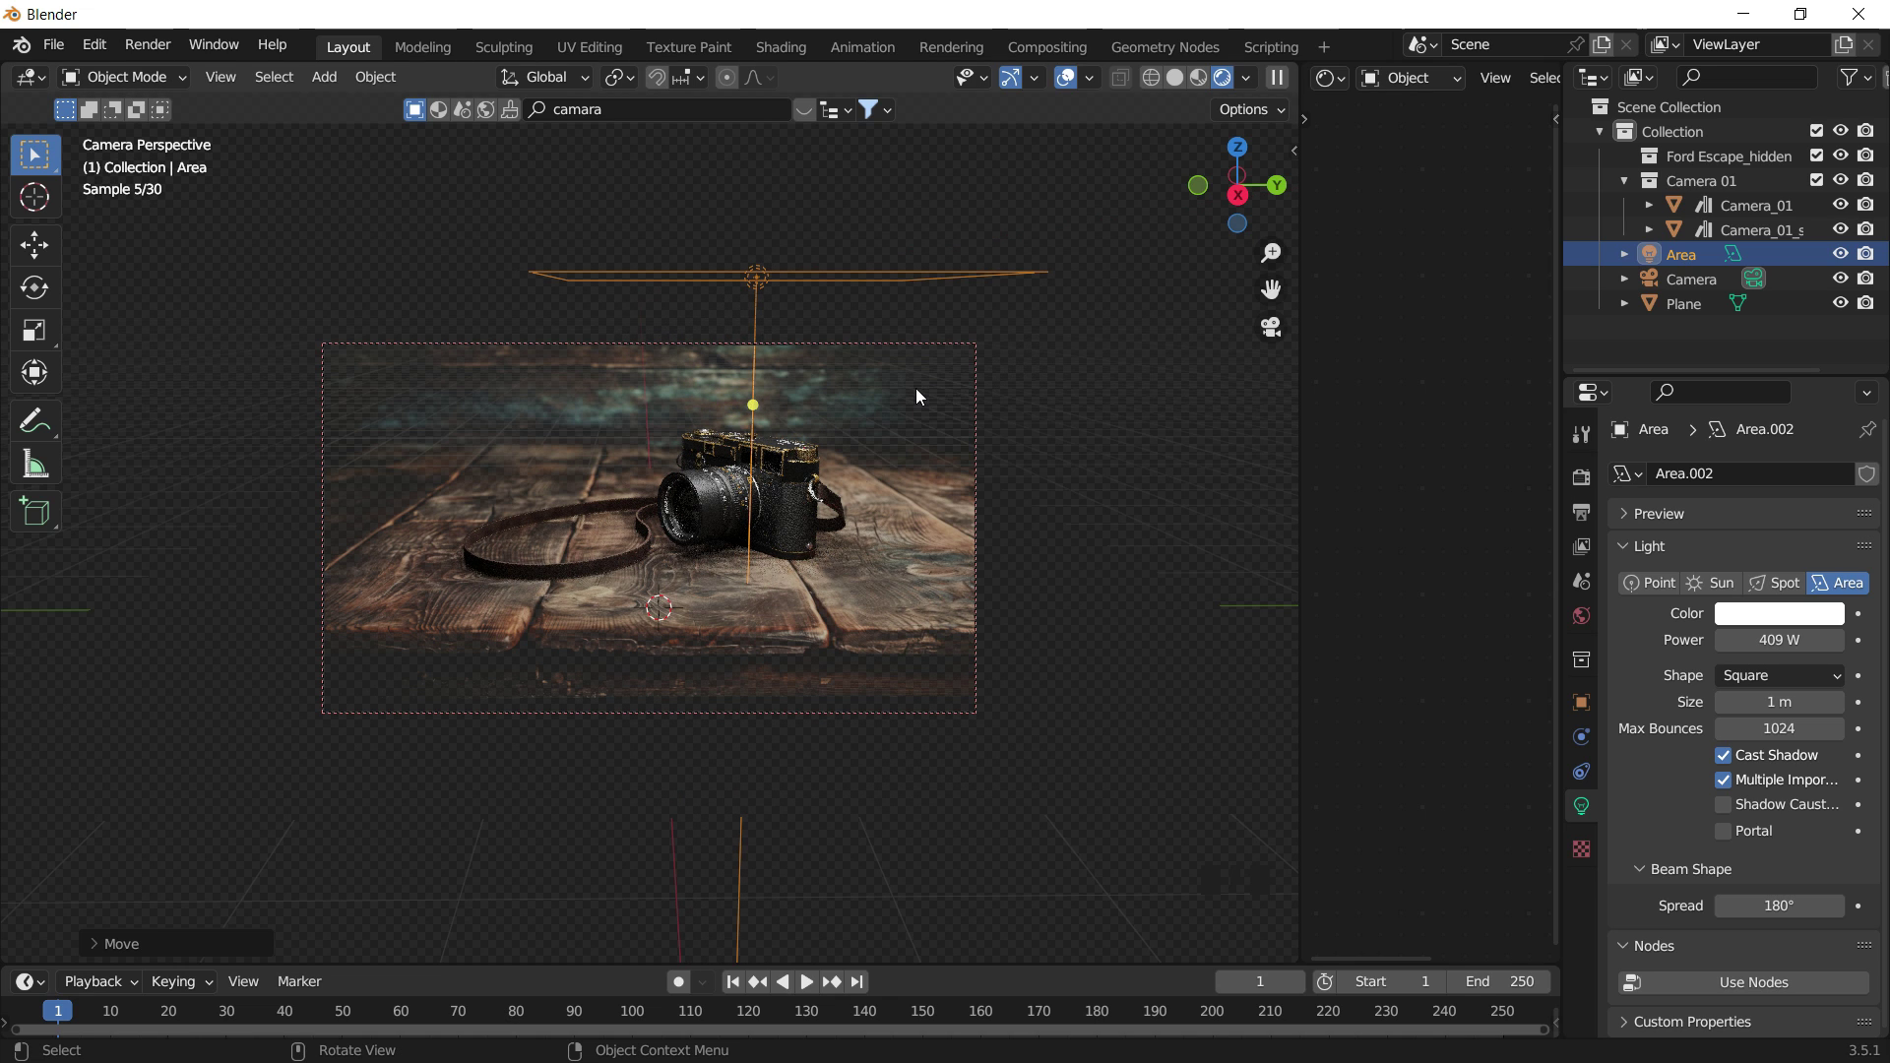
key(s)
key(y)
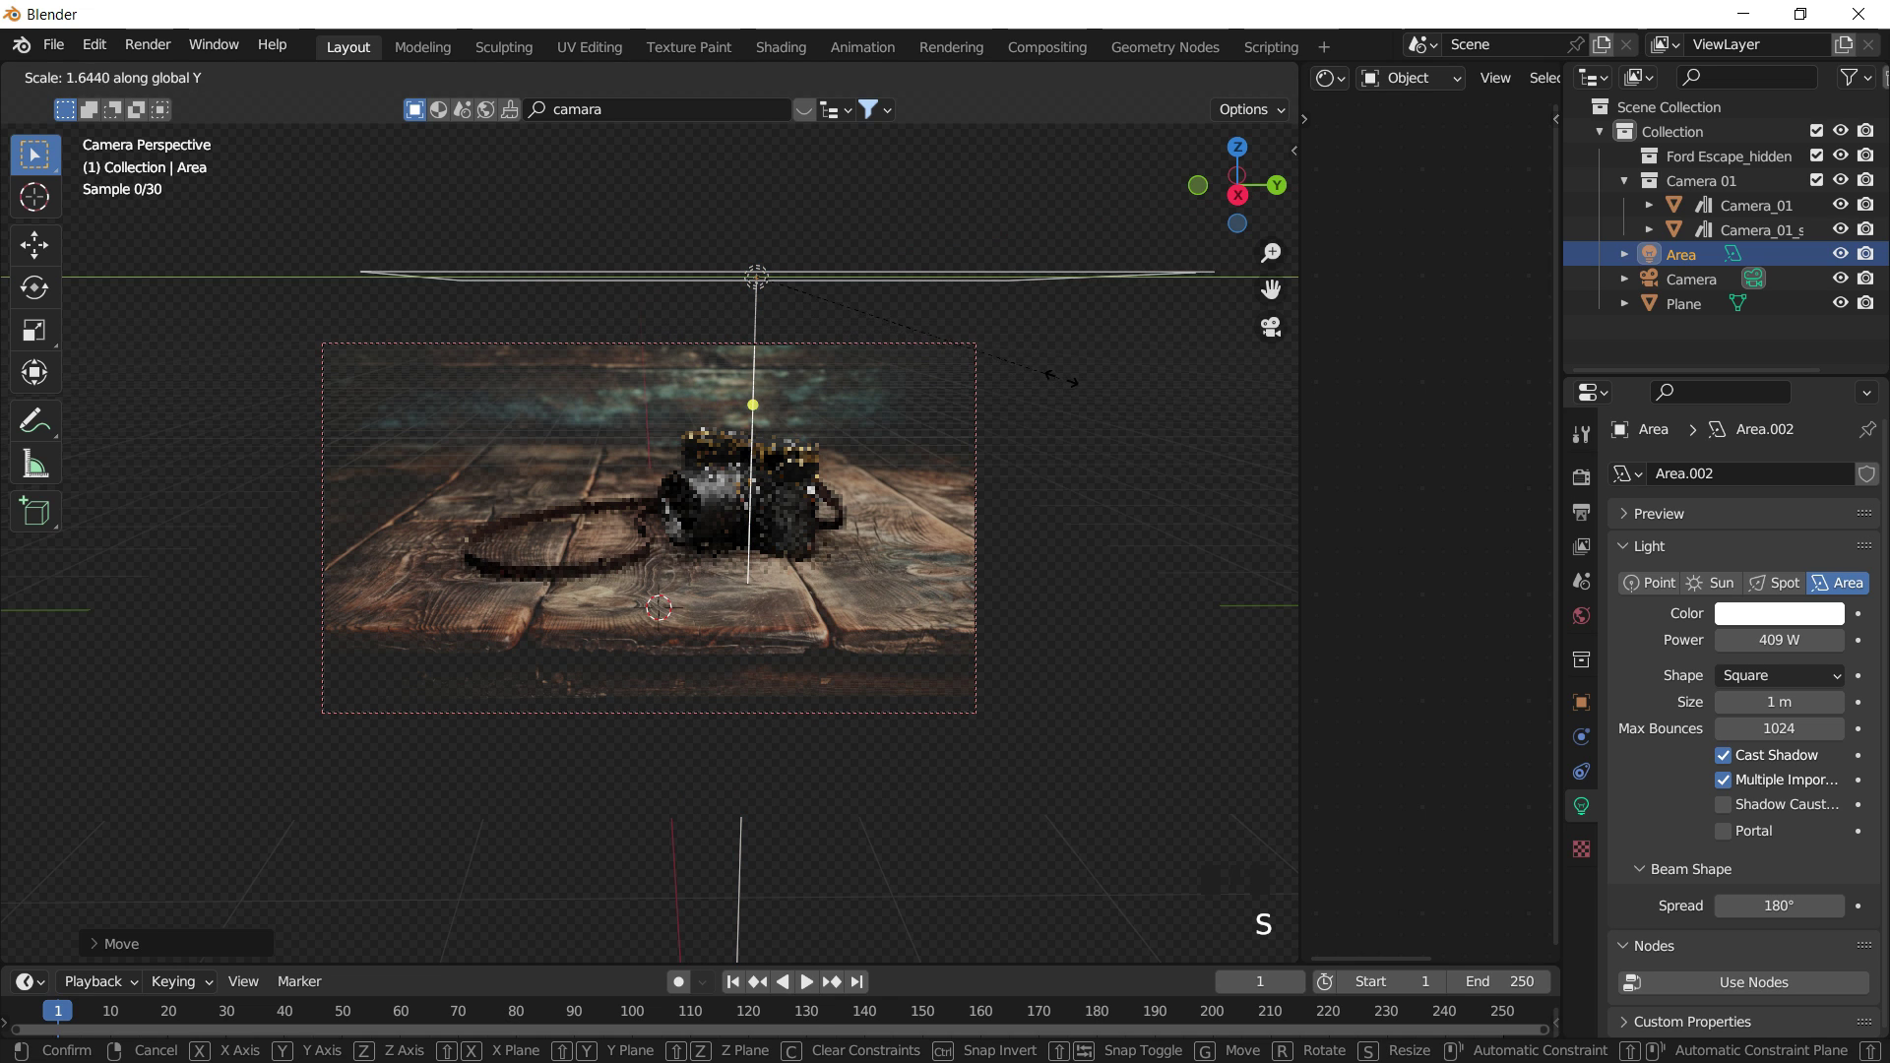
click(1064, 469)
Move the area light along Y toward the strap side, adjust it along X and deselect it.
key(g)
key(y)
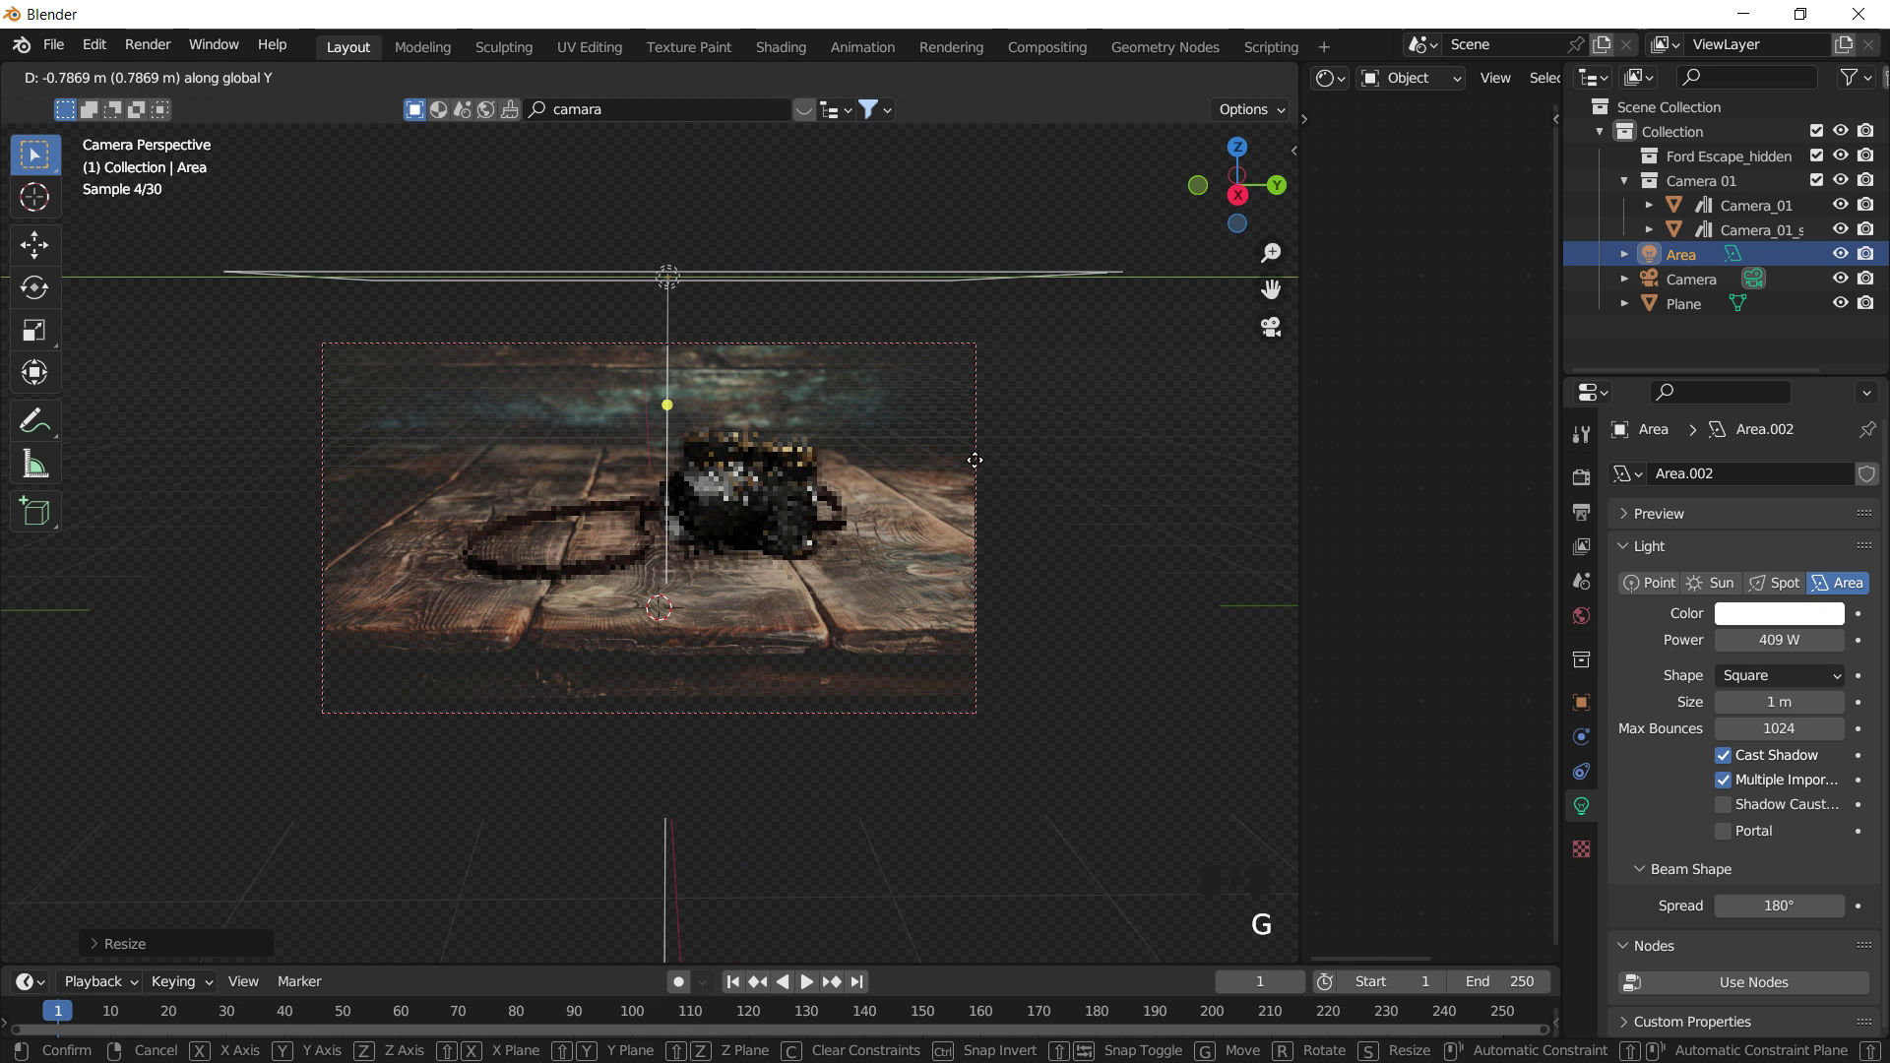
click(975, 460)
key(g)
key(x)
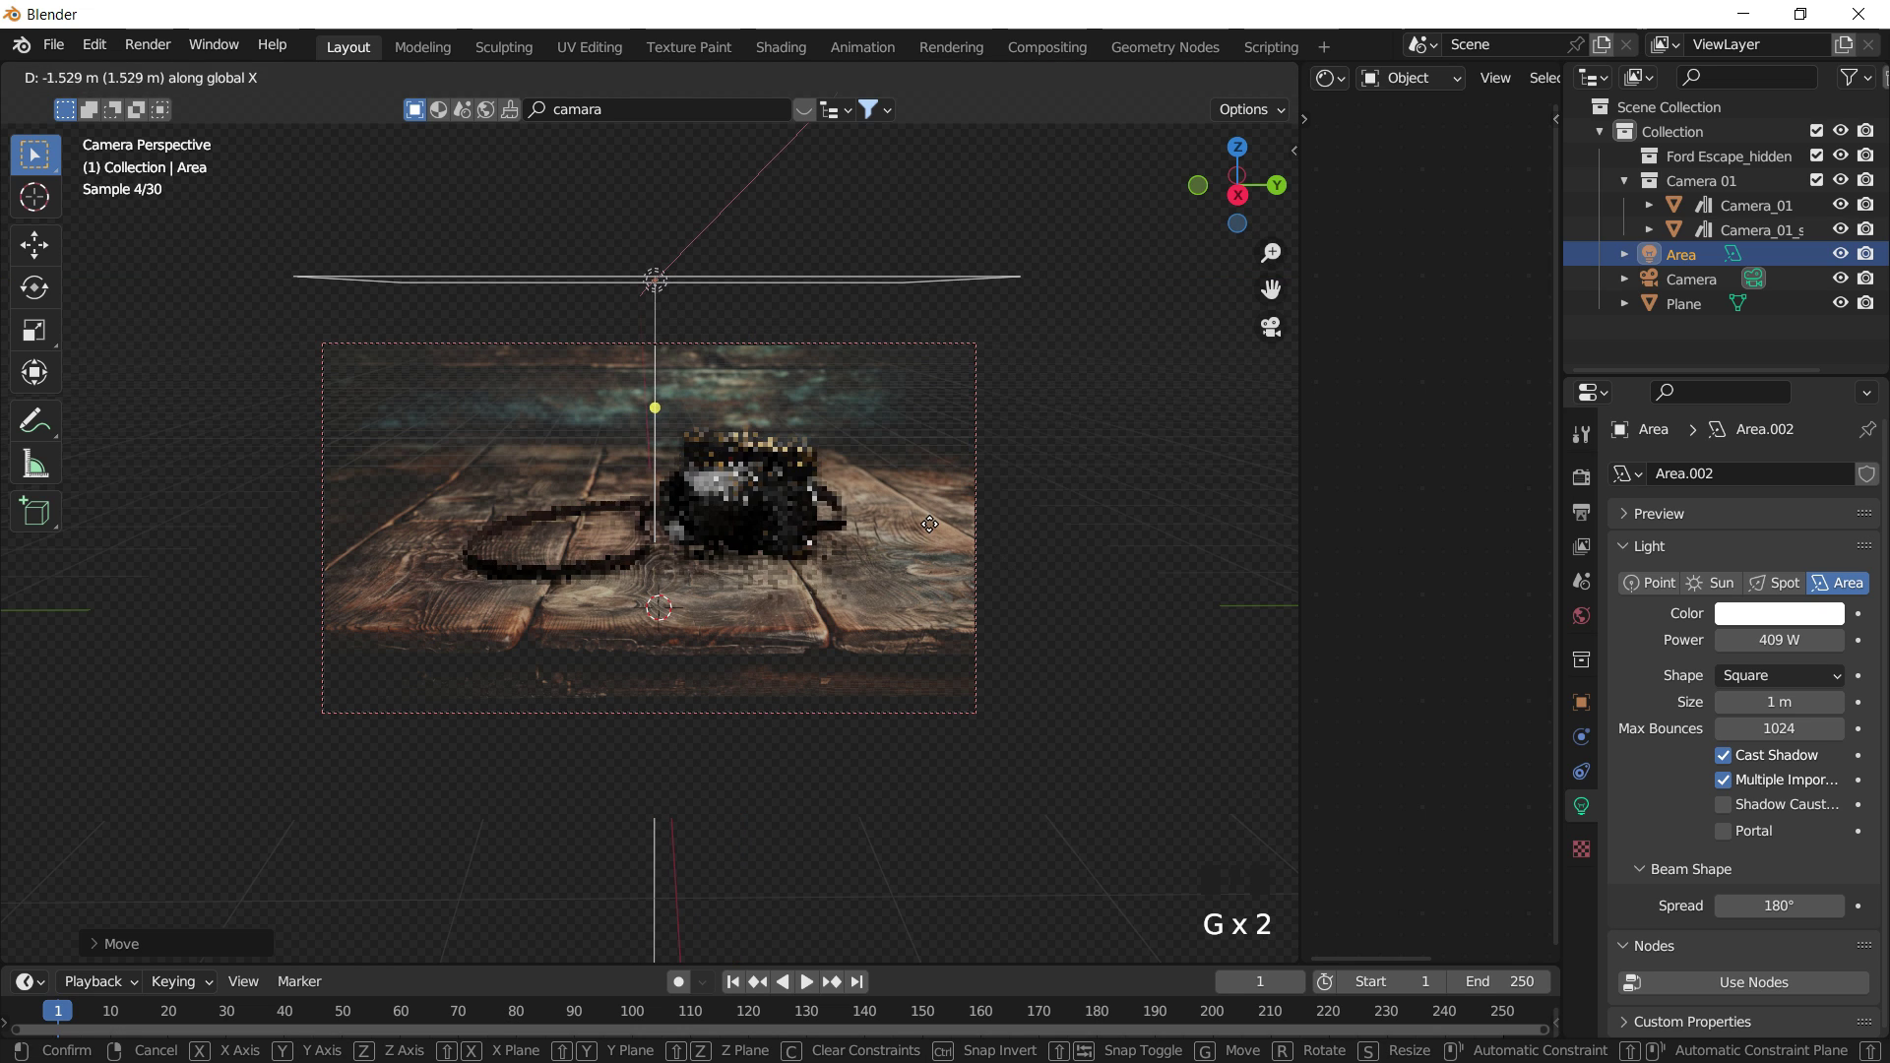
click(1170, 418)
click(1172, 404)
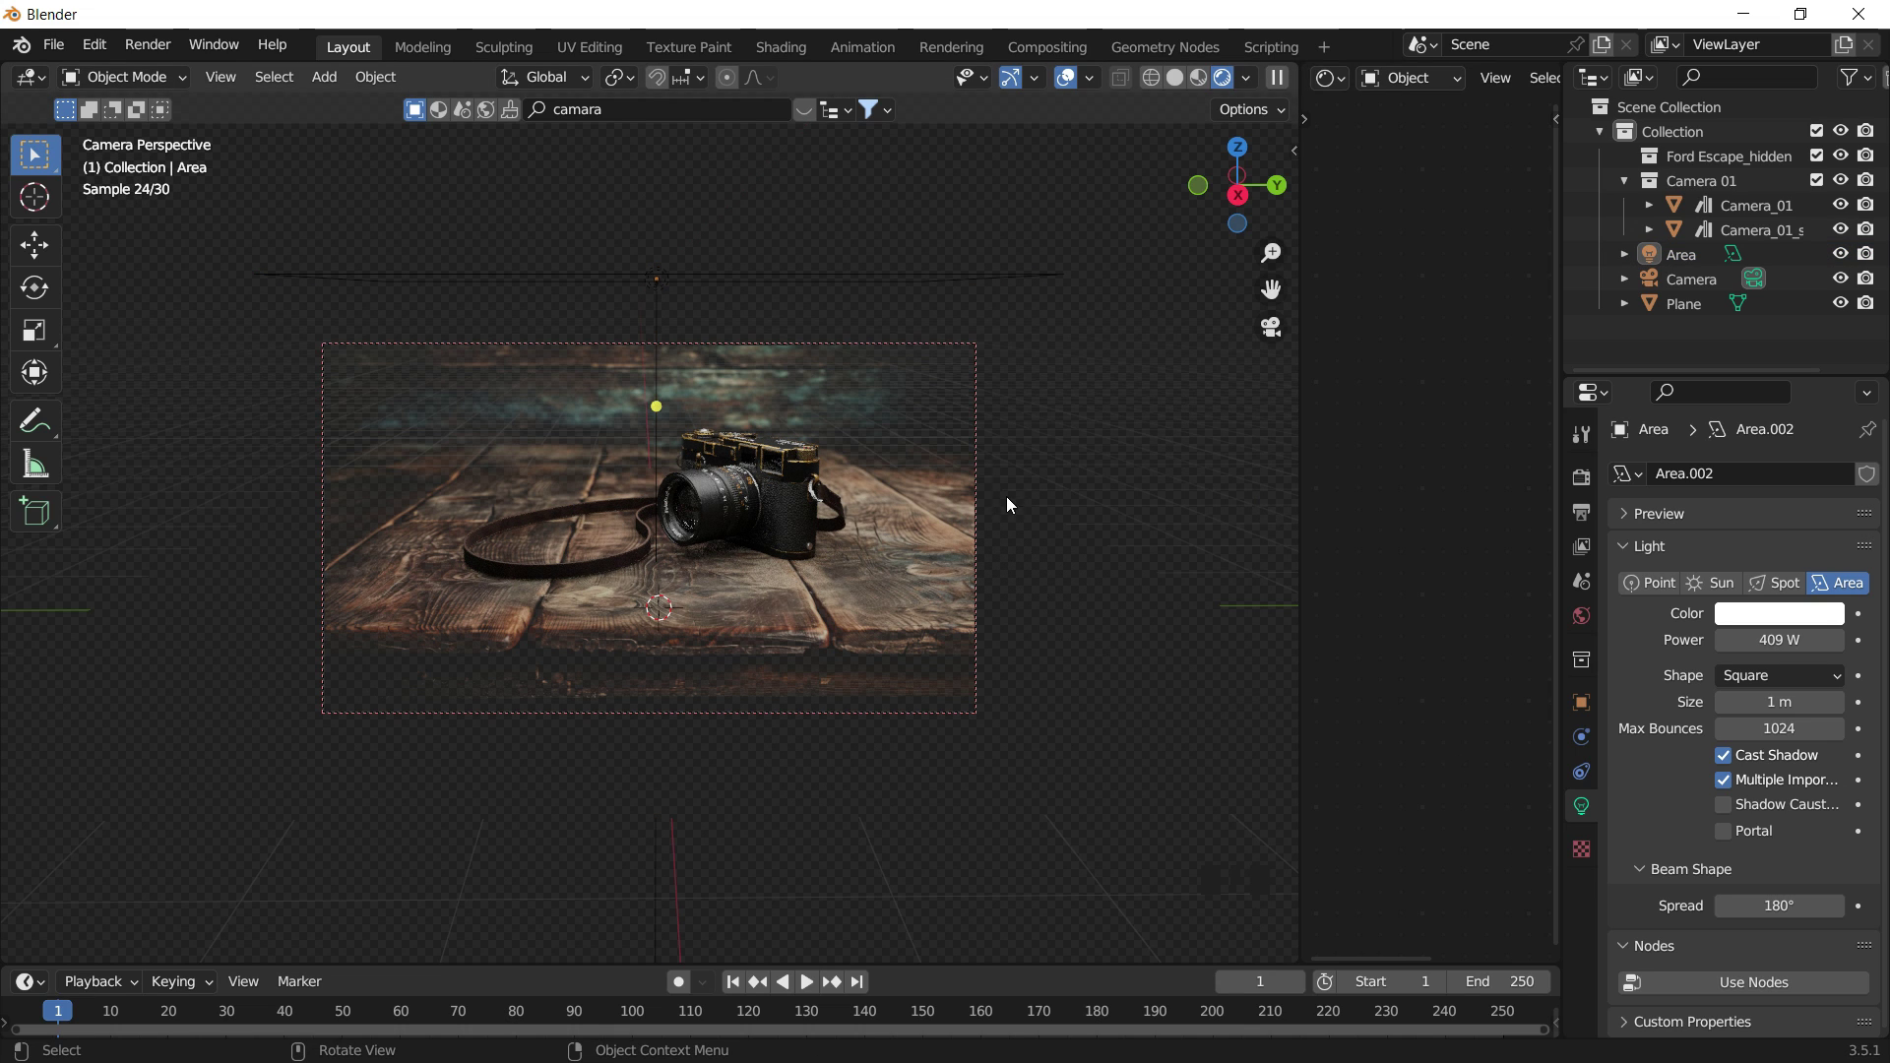
Set the opacity of the scene camera's background image to 1.000.
click(968, 434)
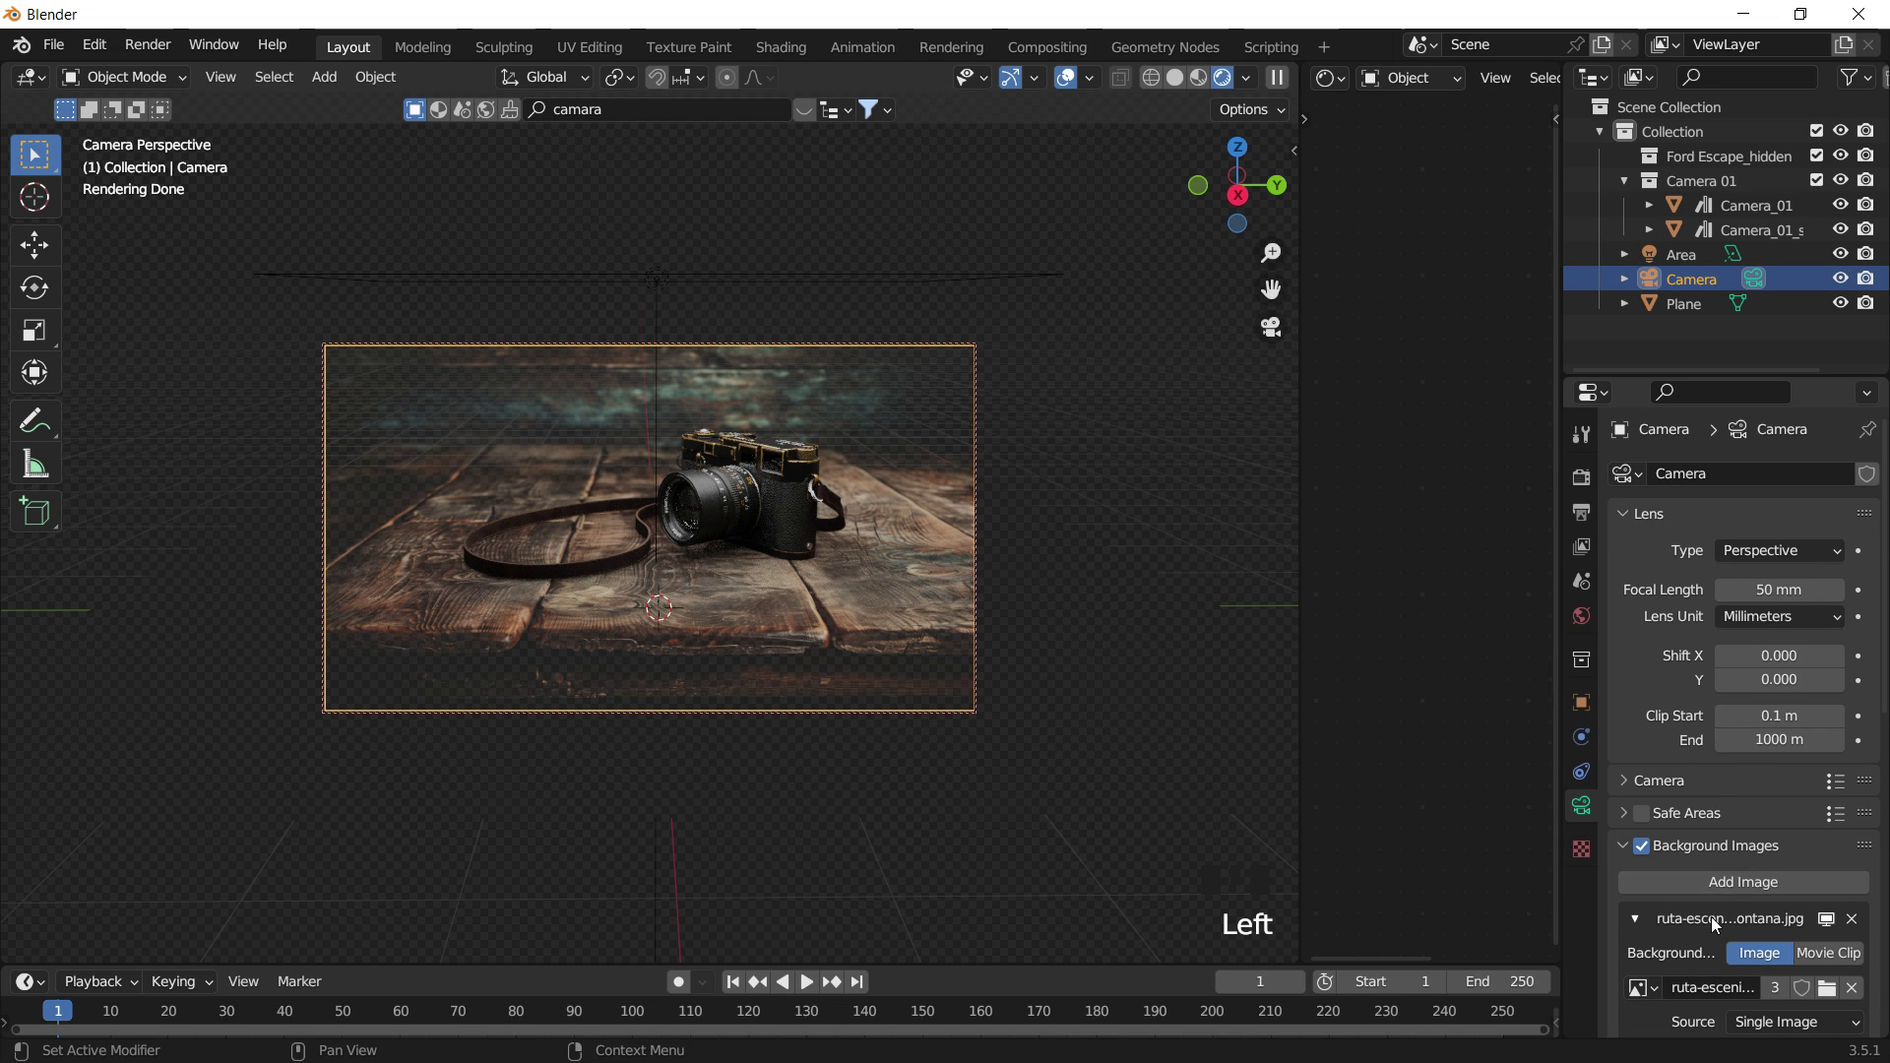
scroll(1713, 886, down, 5)
scroll(1713, 906, down, 5)
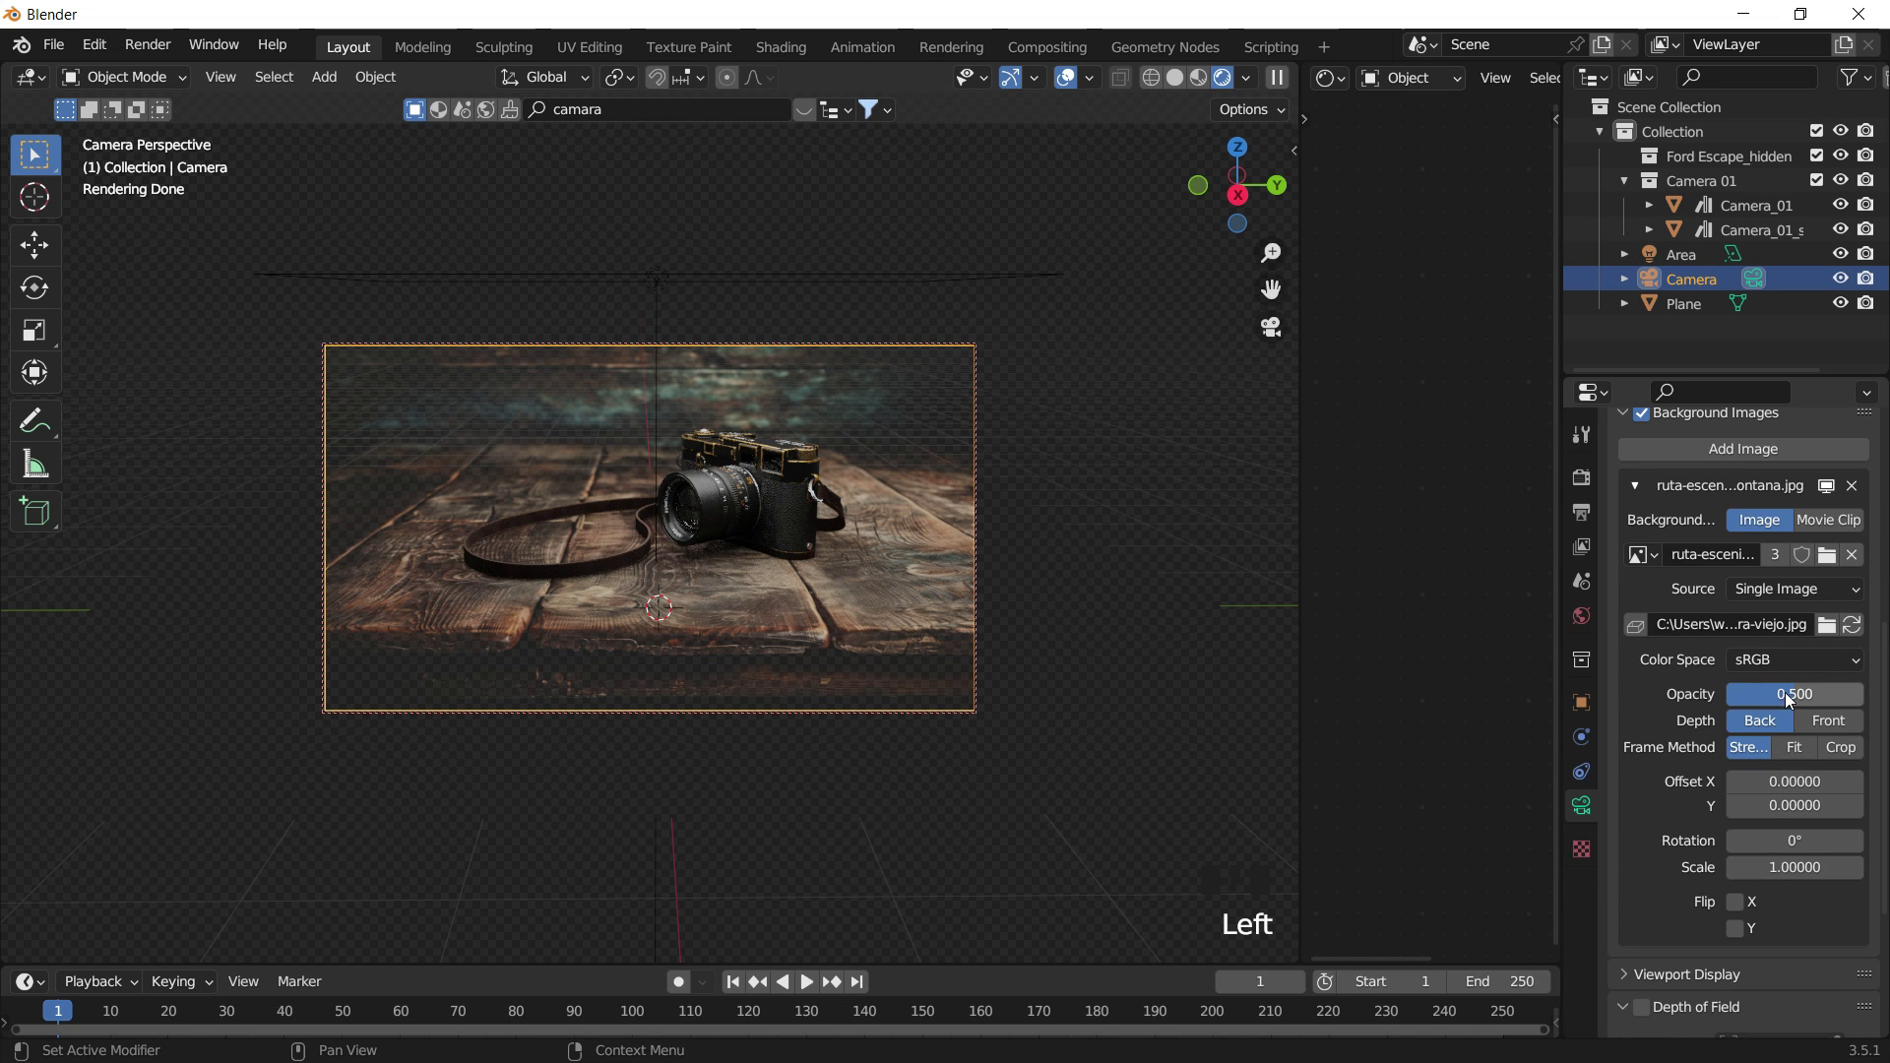
drag(1785, 693, 1870, 695)
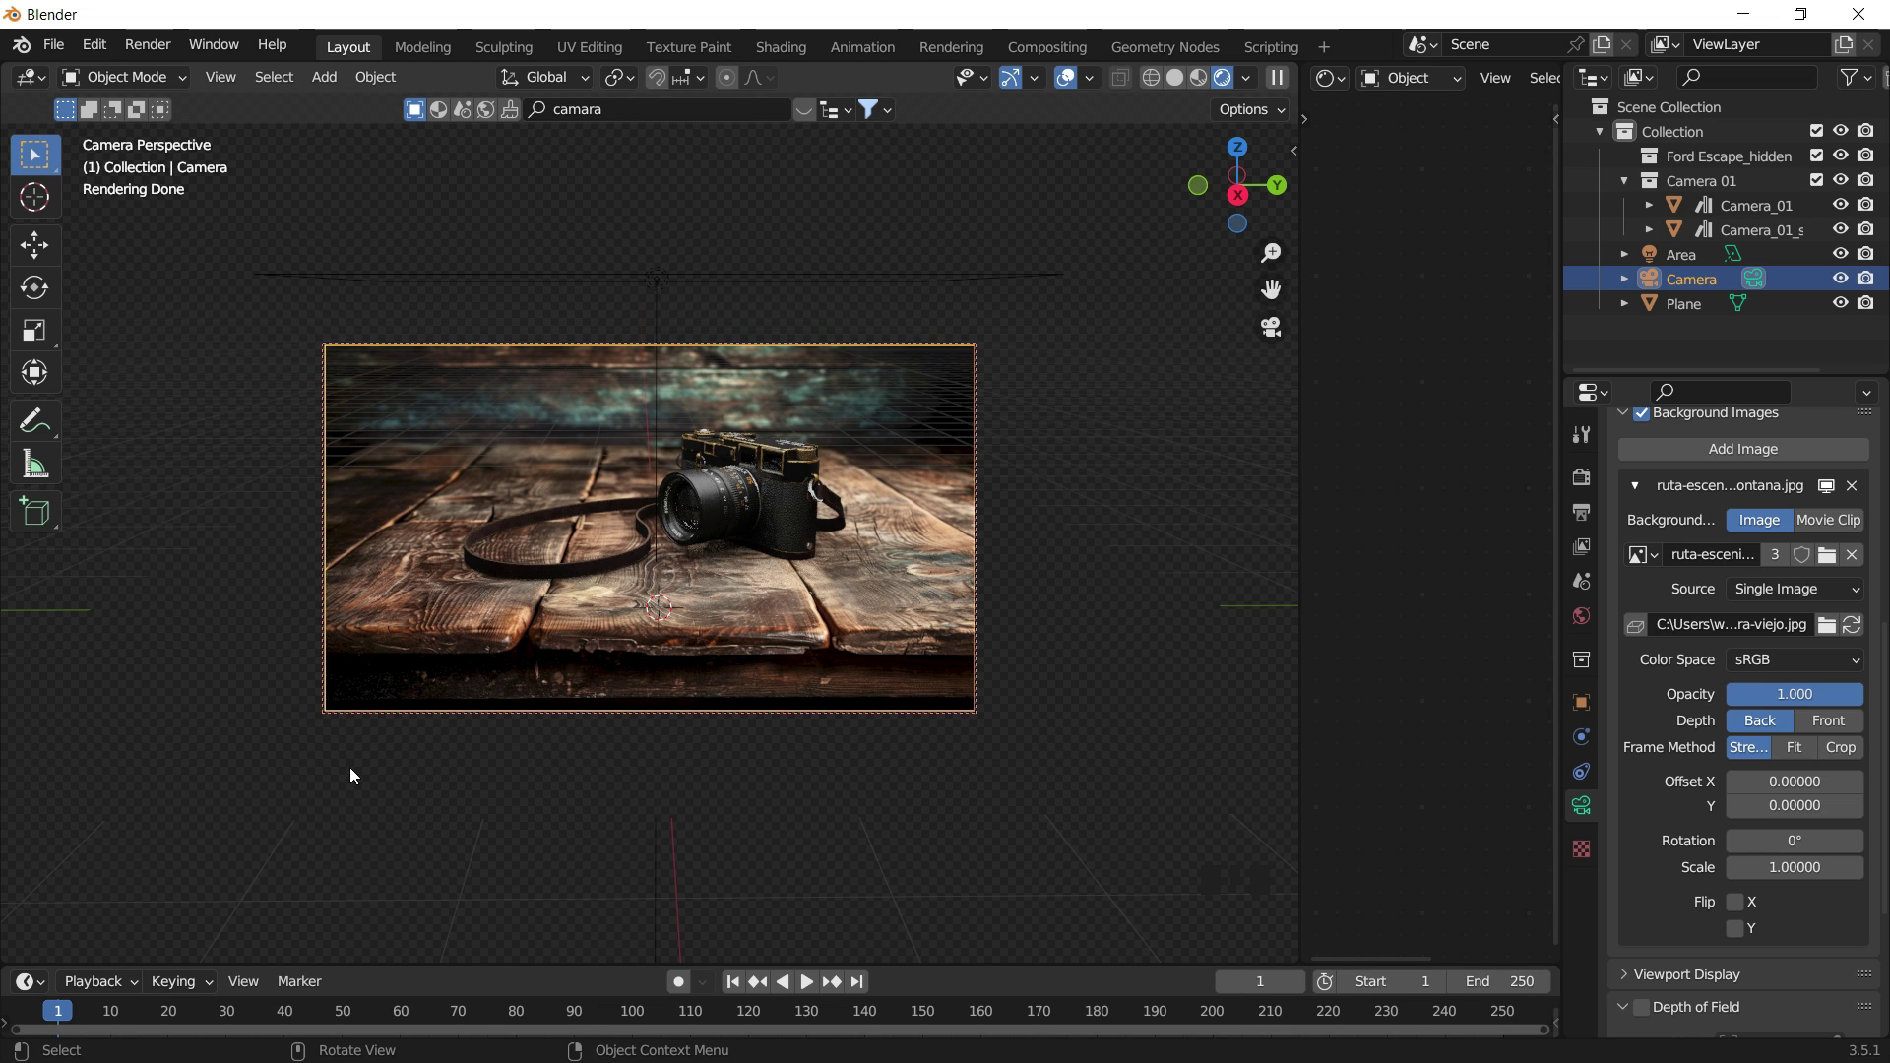
Replace the road picture in the compositor's image node with mesa-madera-superficie-gastada-palabra-viejo.jpg.
click(1046, 48)
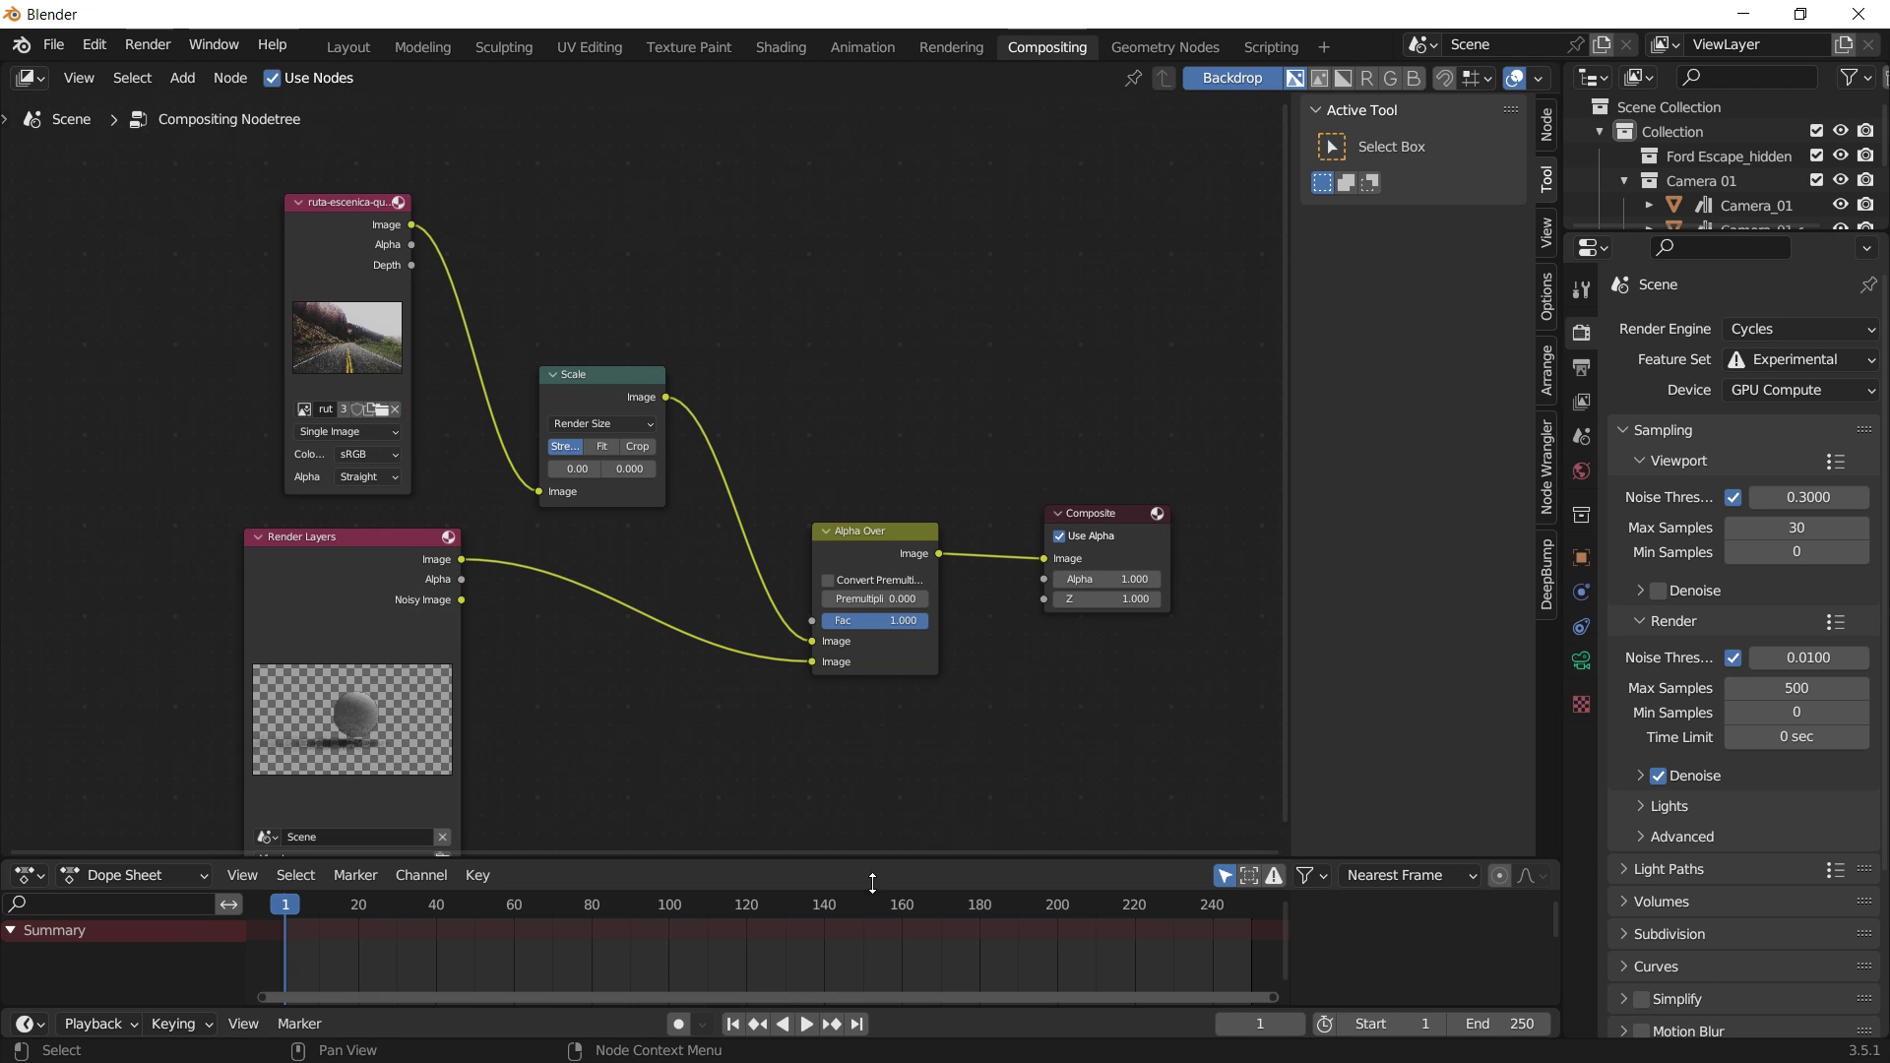
drag(347, 230, 344, 215)
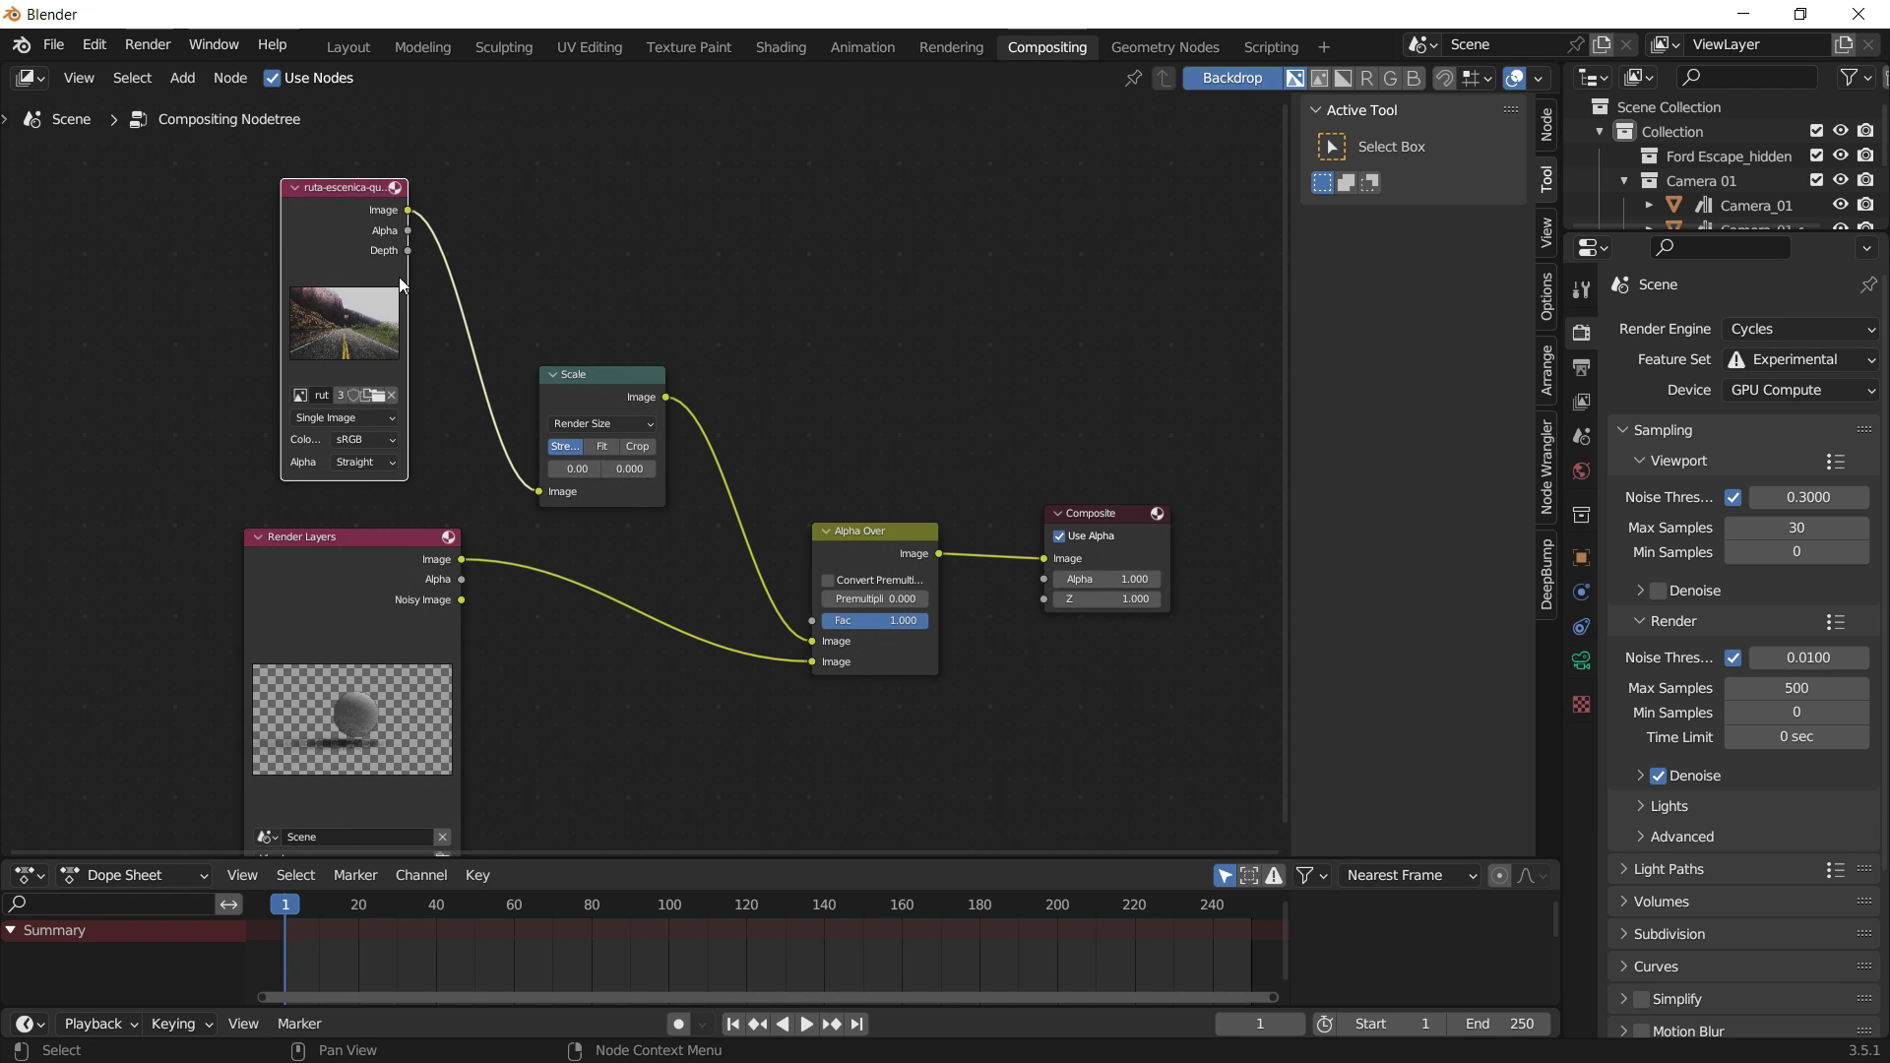
scroll(399, 276, up, 4)
middle_drag(415, 281, 860, 460)
scroll(676, 464, up, 6)
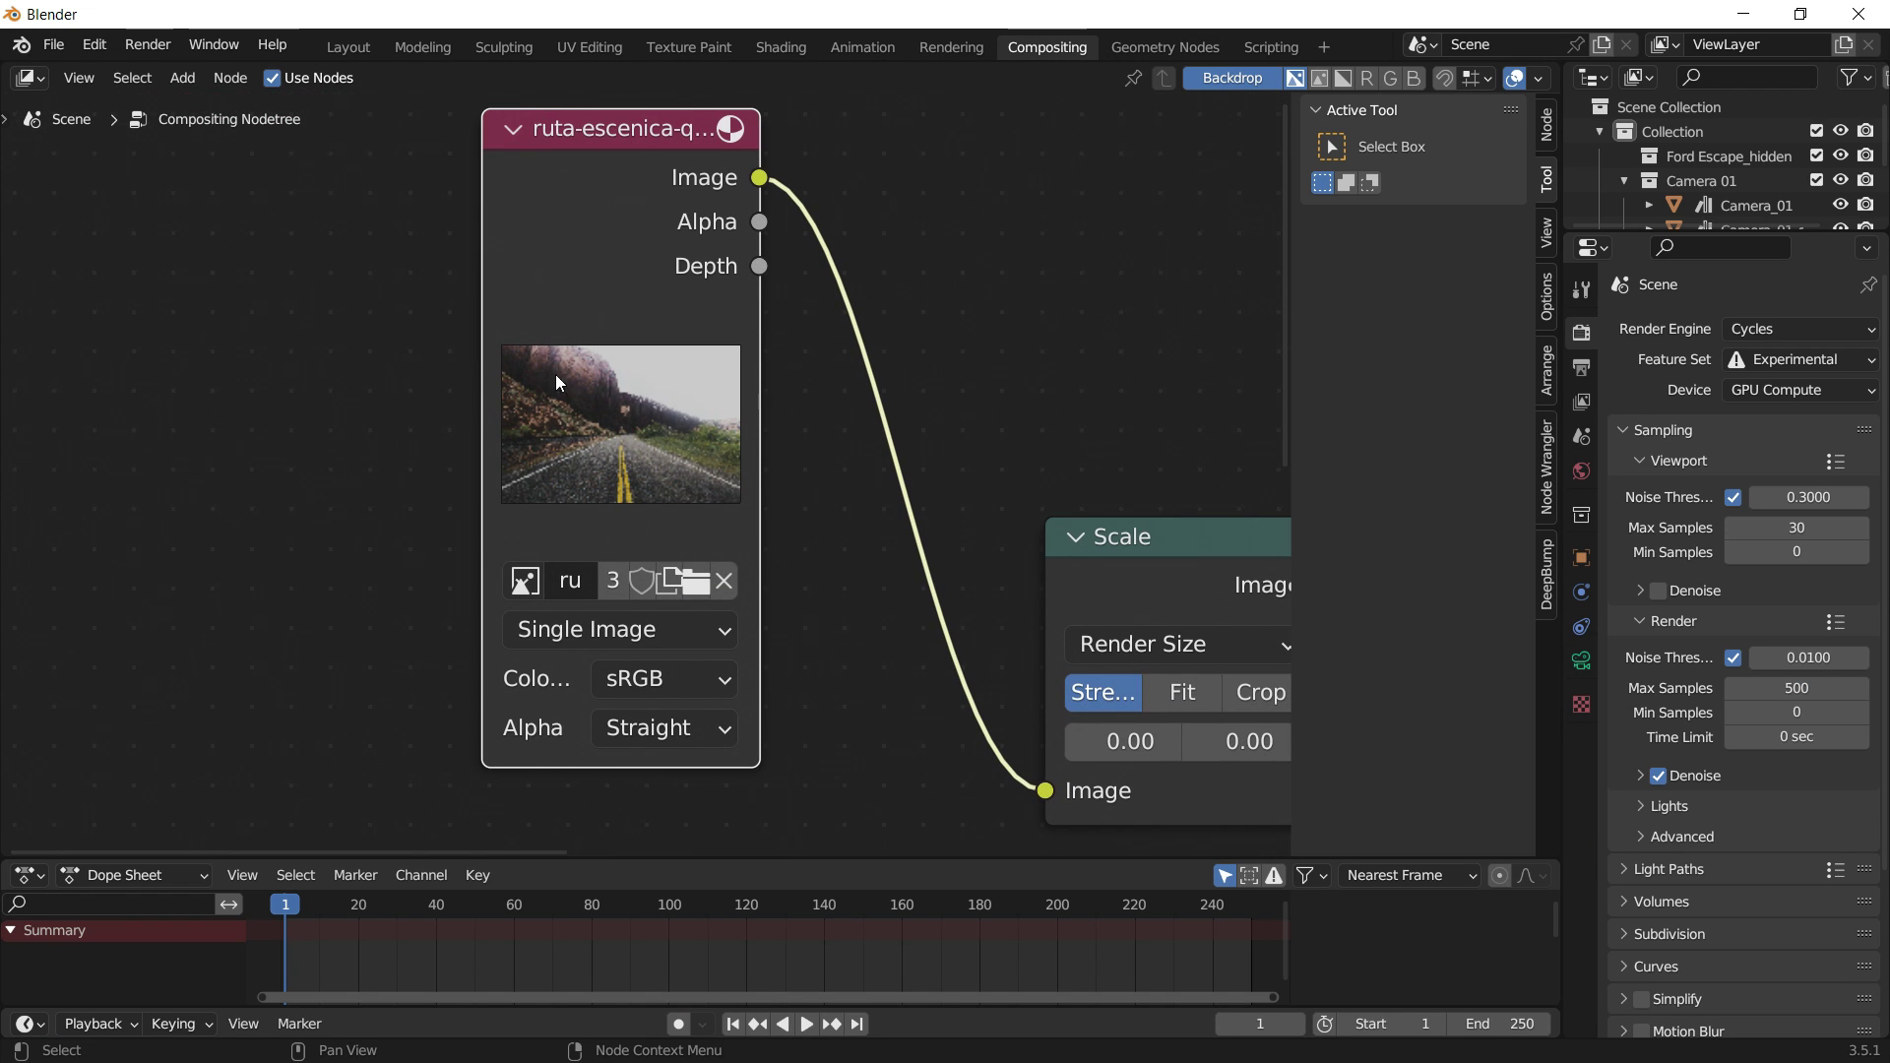
scroll(646, 487, down, 6)
scroll(679, 443, down, 4)
scroll(895, 569, down, 2)
middle_drag(894, 571, 809, 496)
scroll(695, 441, up, 3)
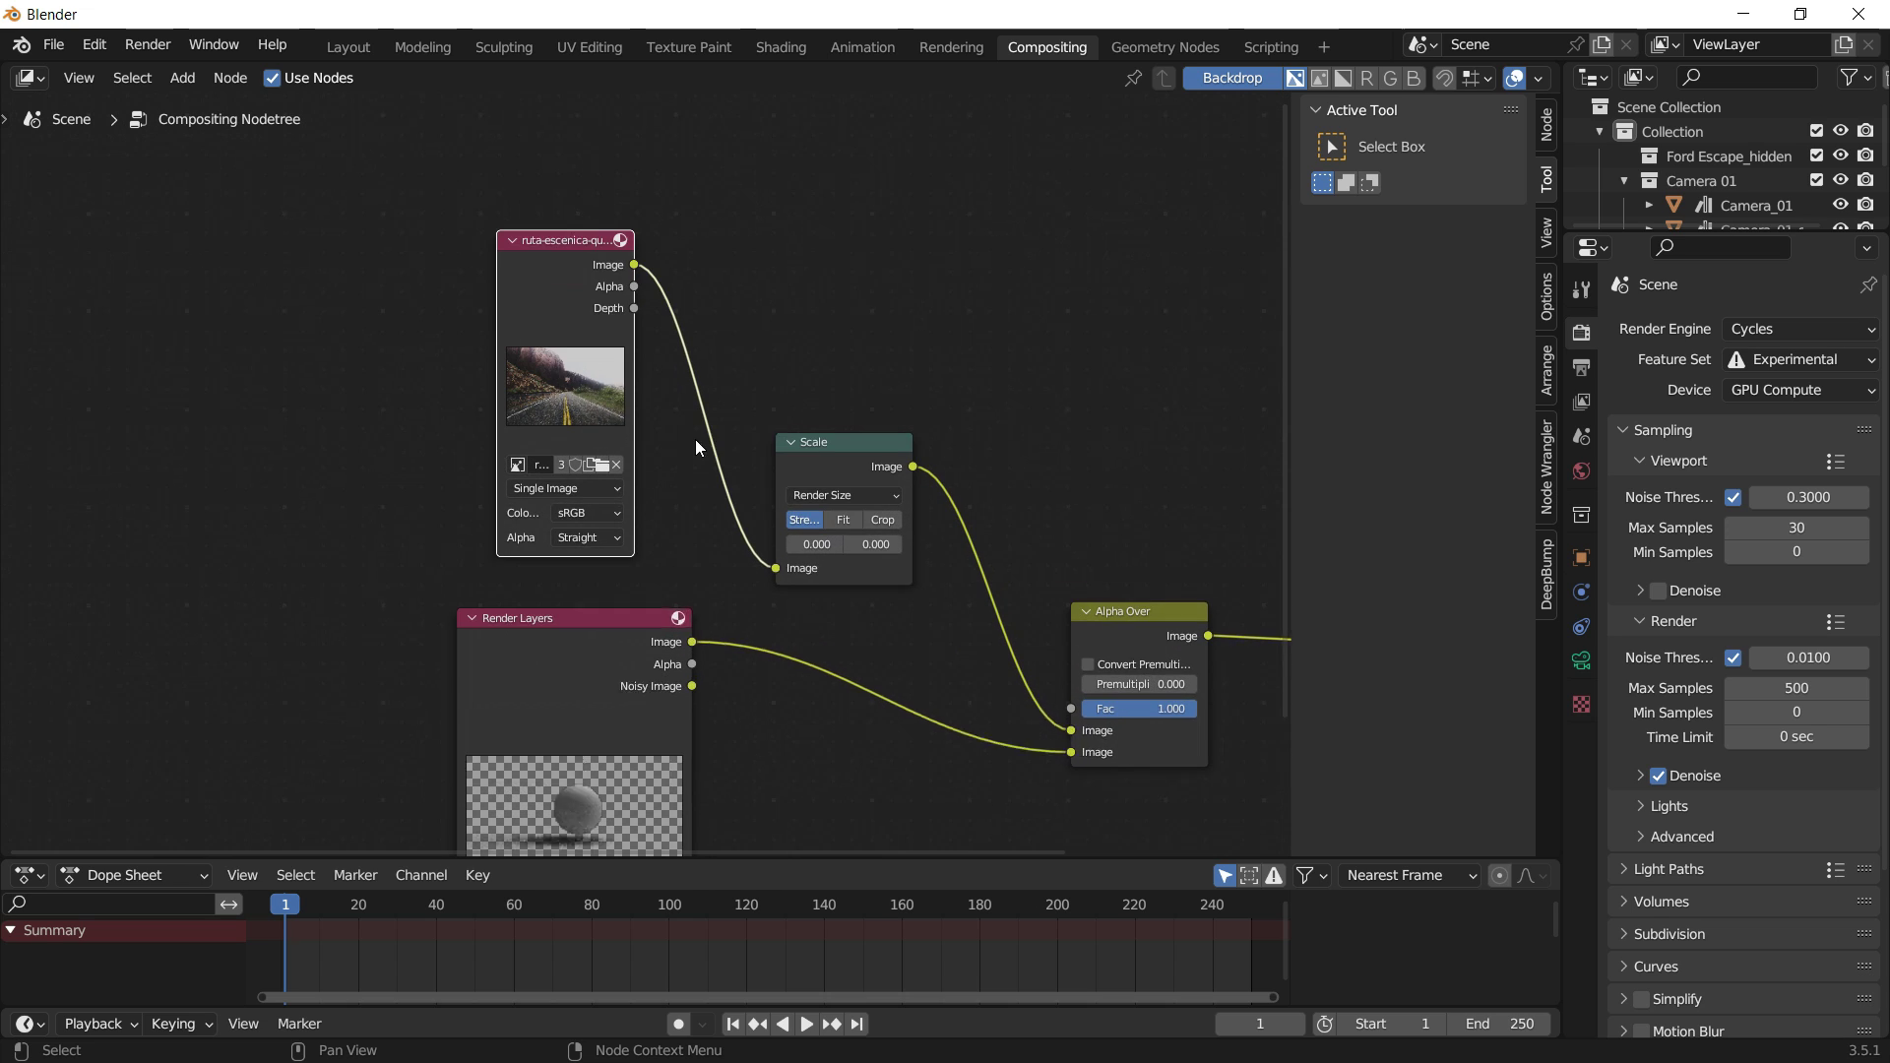
click(597, 464)
click(608, 337)
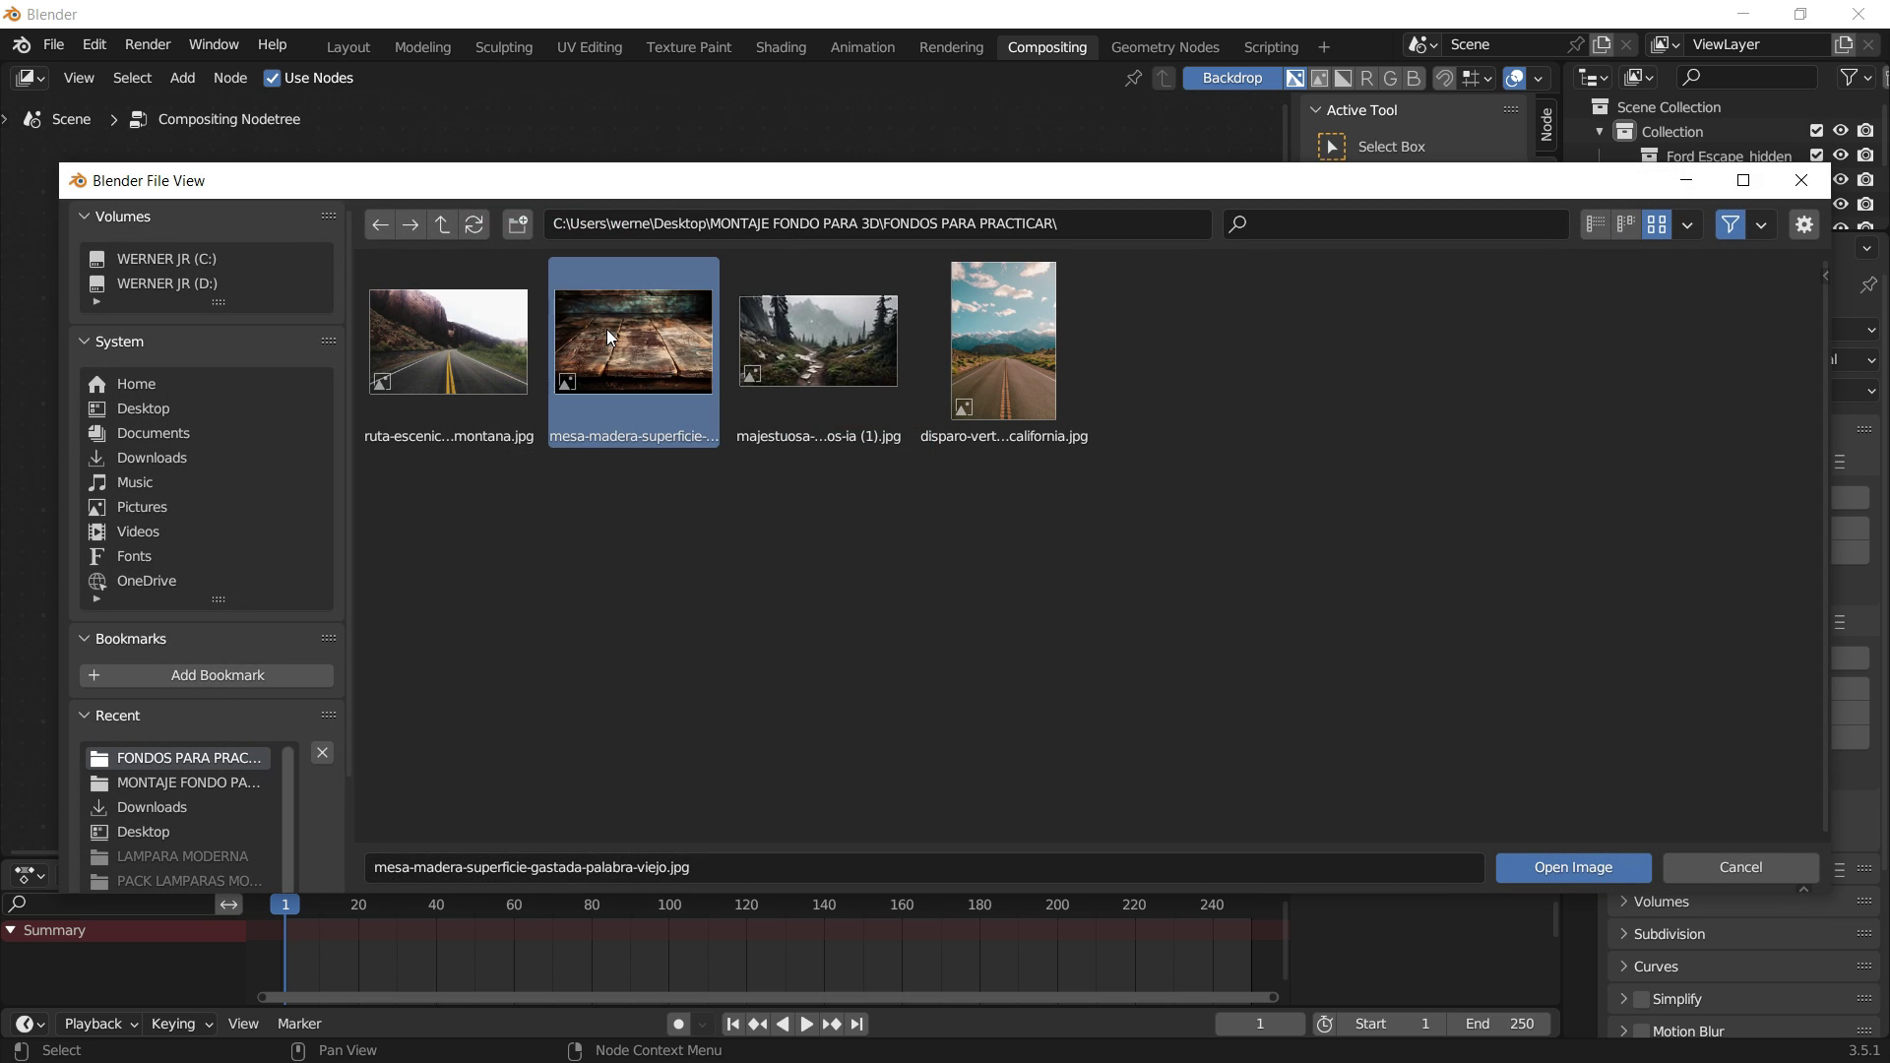
double_click(606, 328)
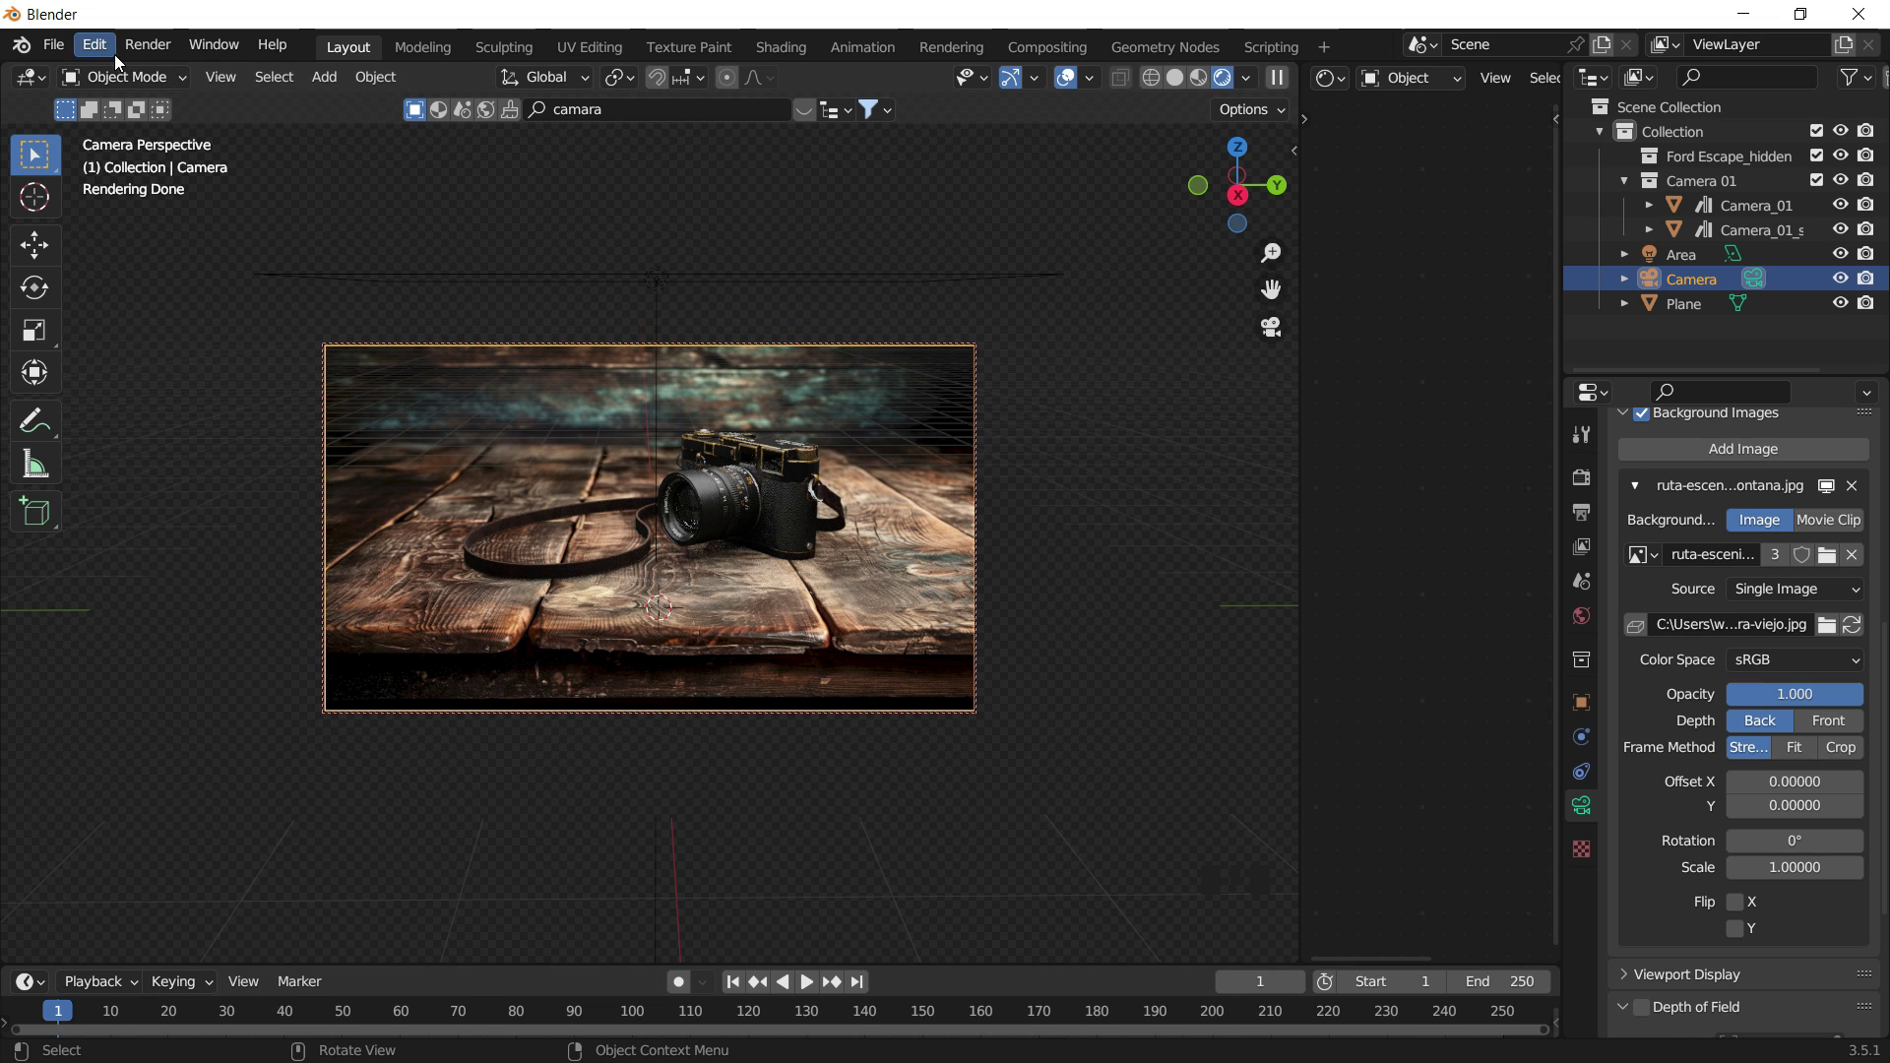
click(148, 44)
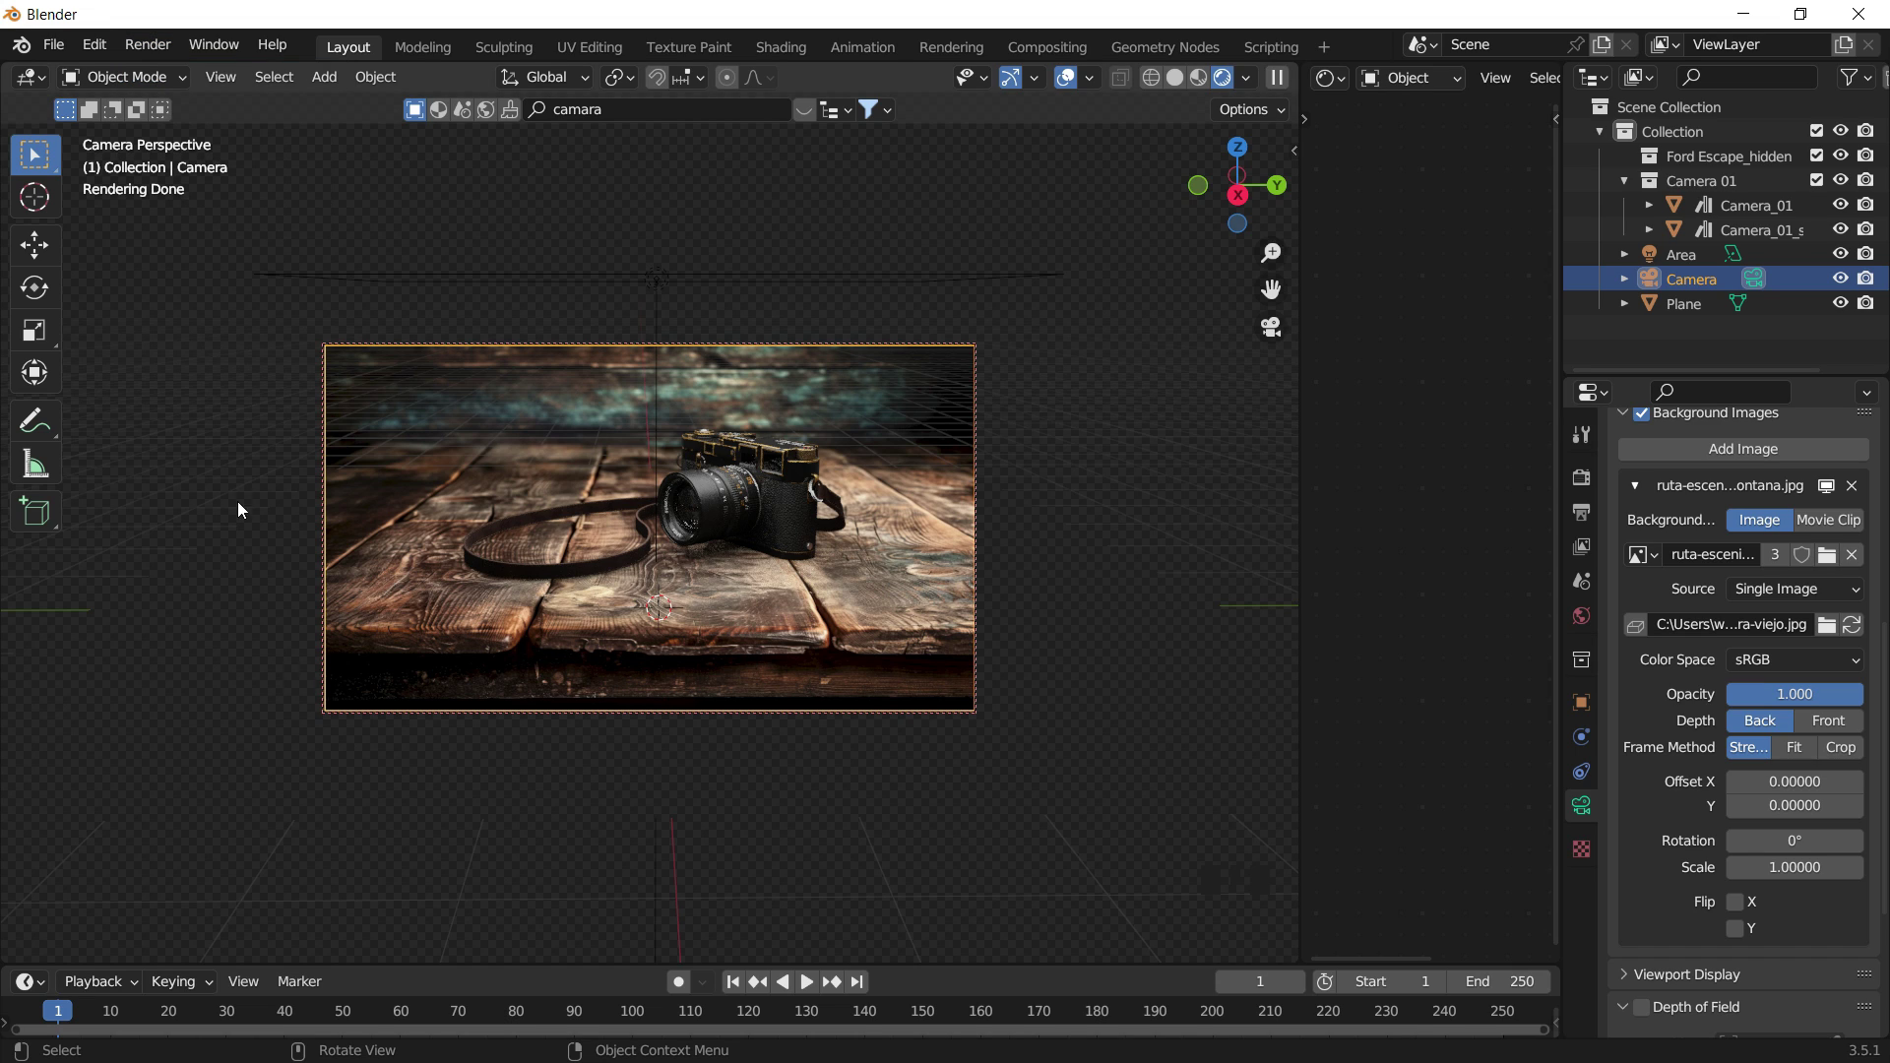
click(1059, 405)
click(1060, 386)
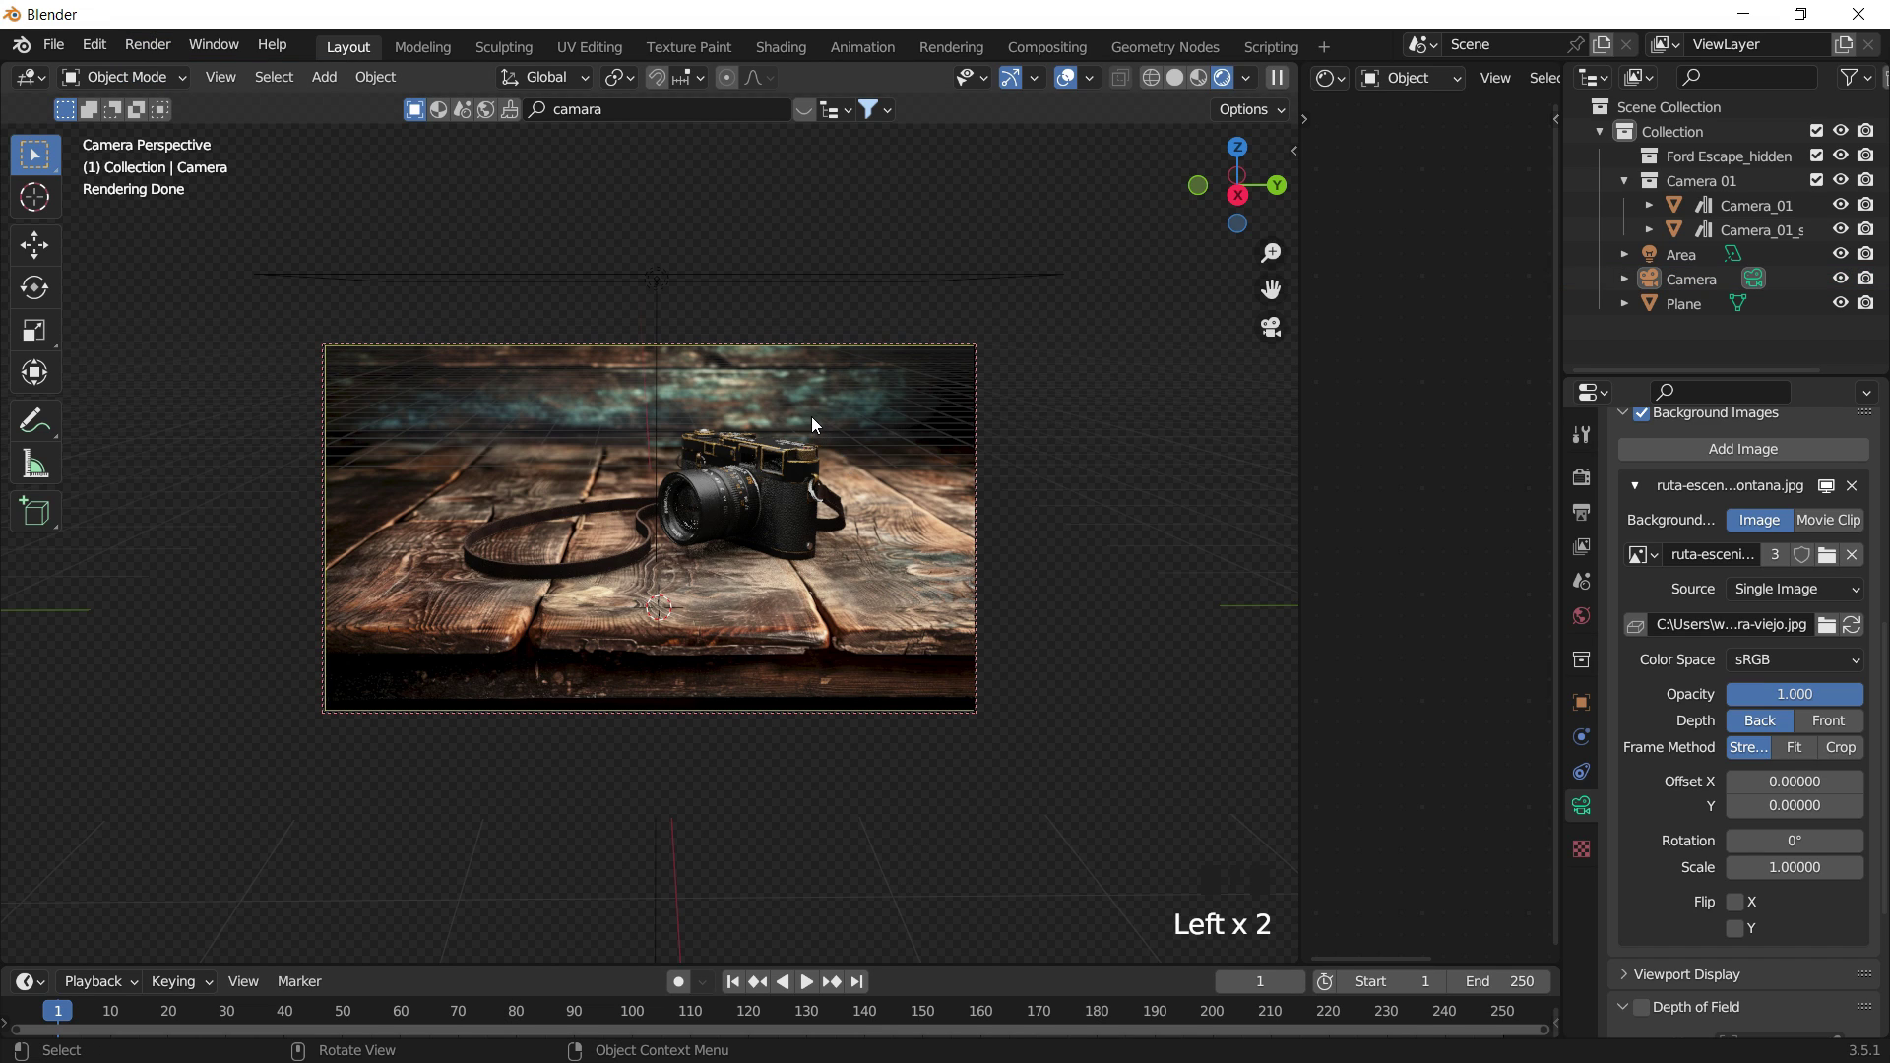
click(927, 482)
click(1031, 352)
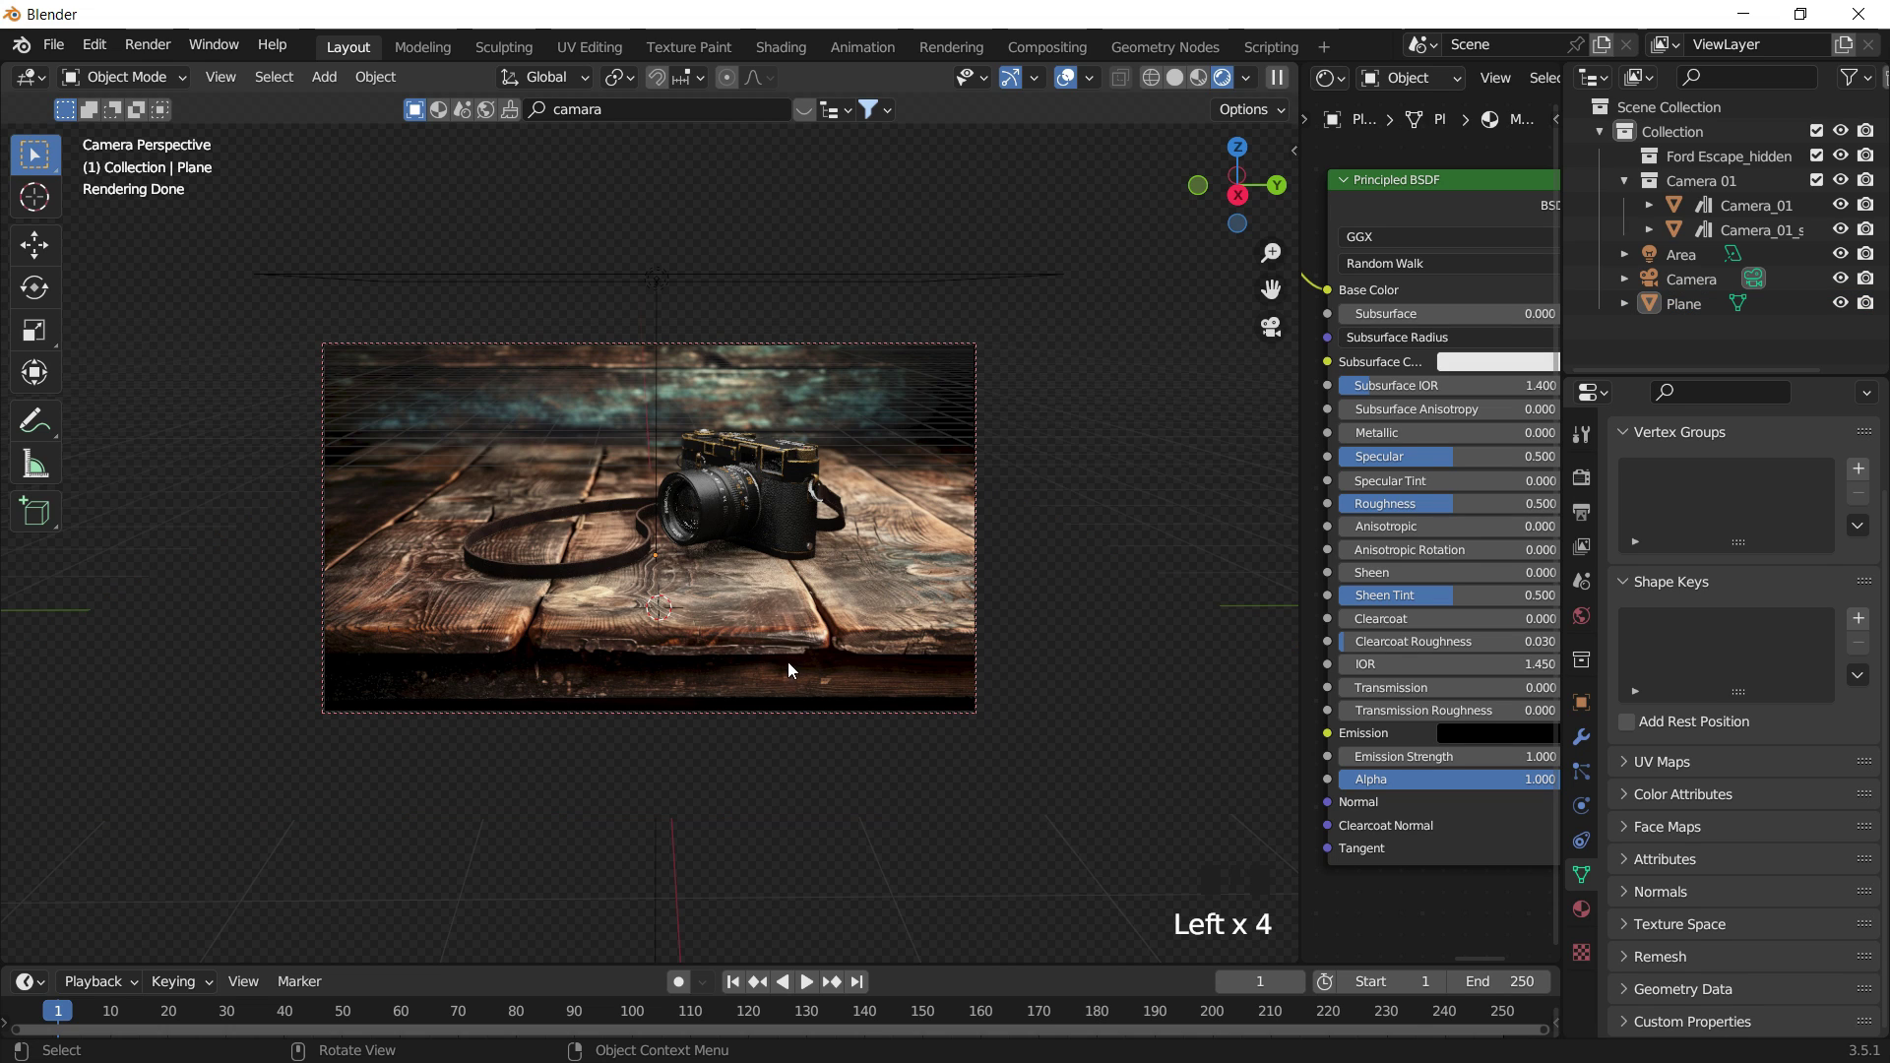
Delete the vintage camera body and its strap from the scene, and select the area light above the table.
click(769, 474)
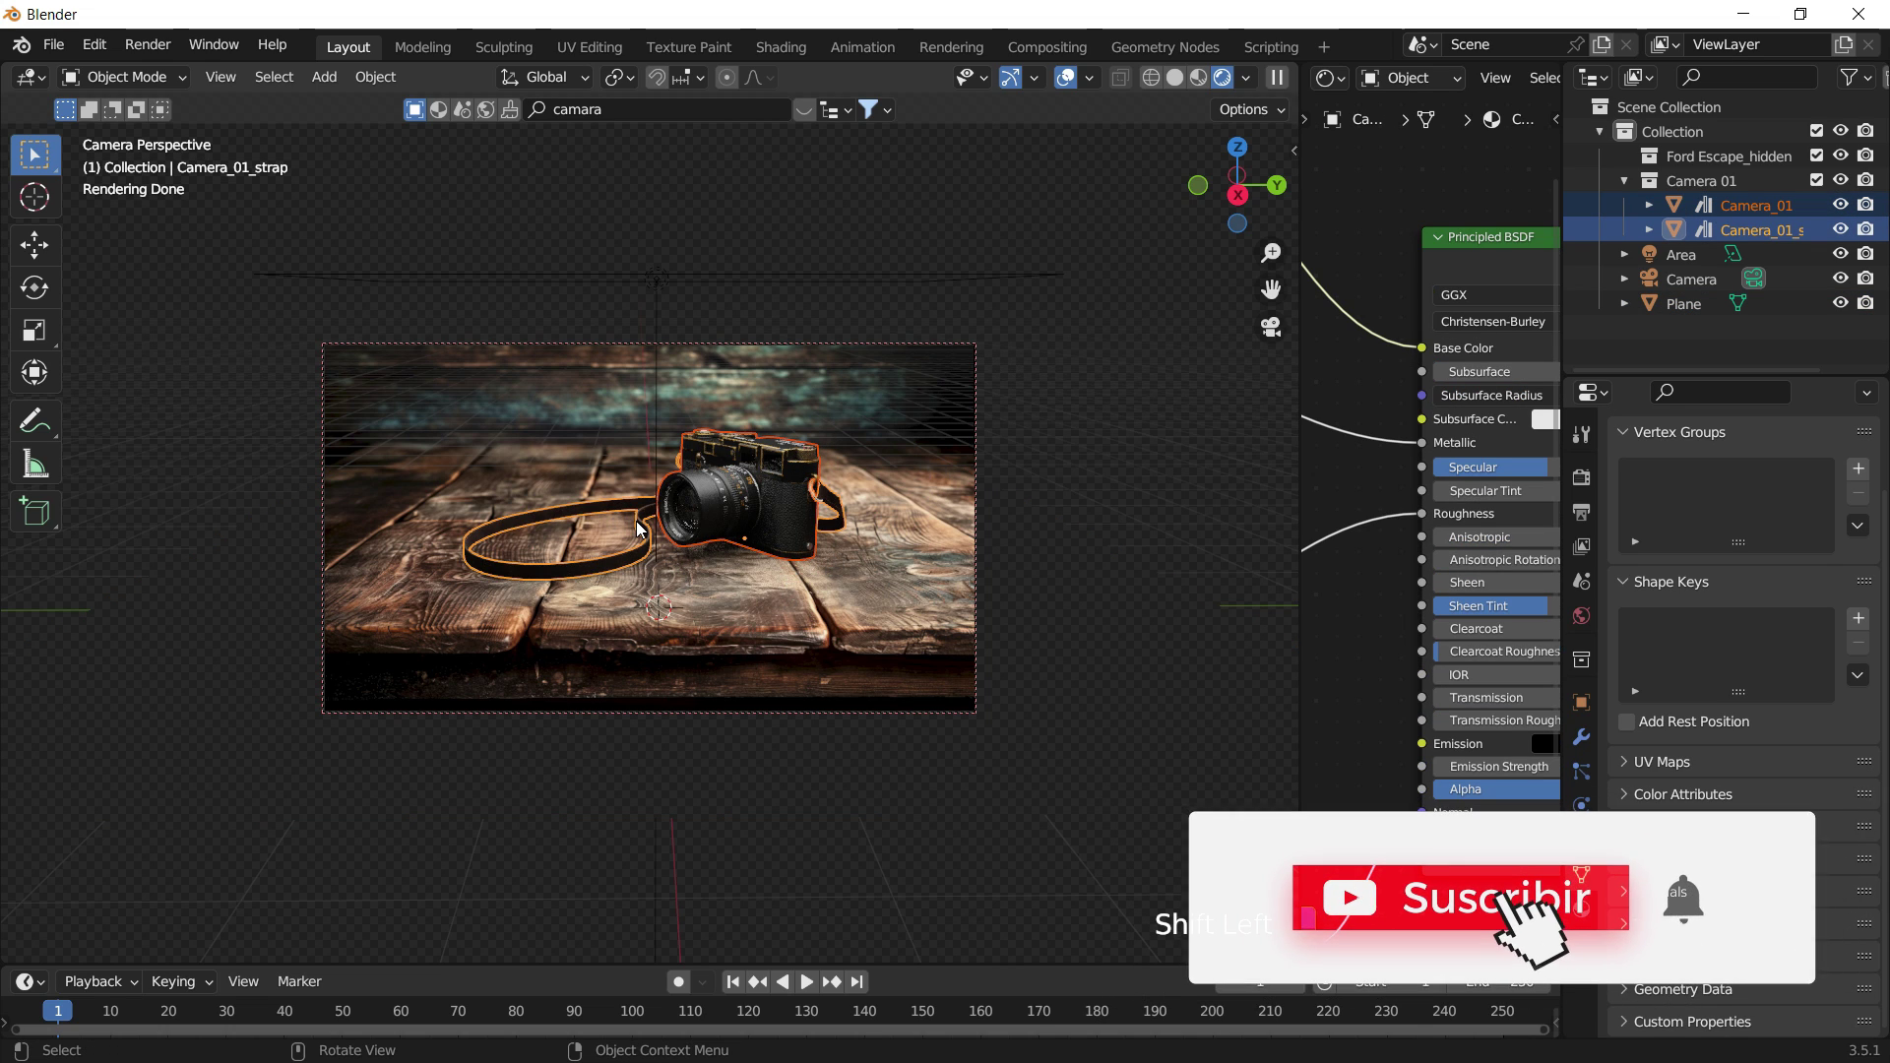
key(shift+Delete)
click(694, 283)
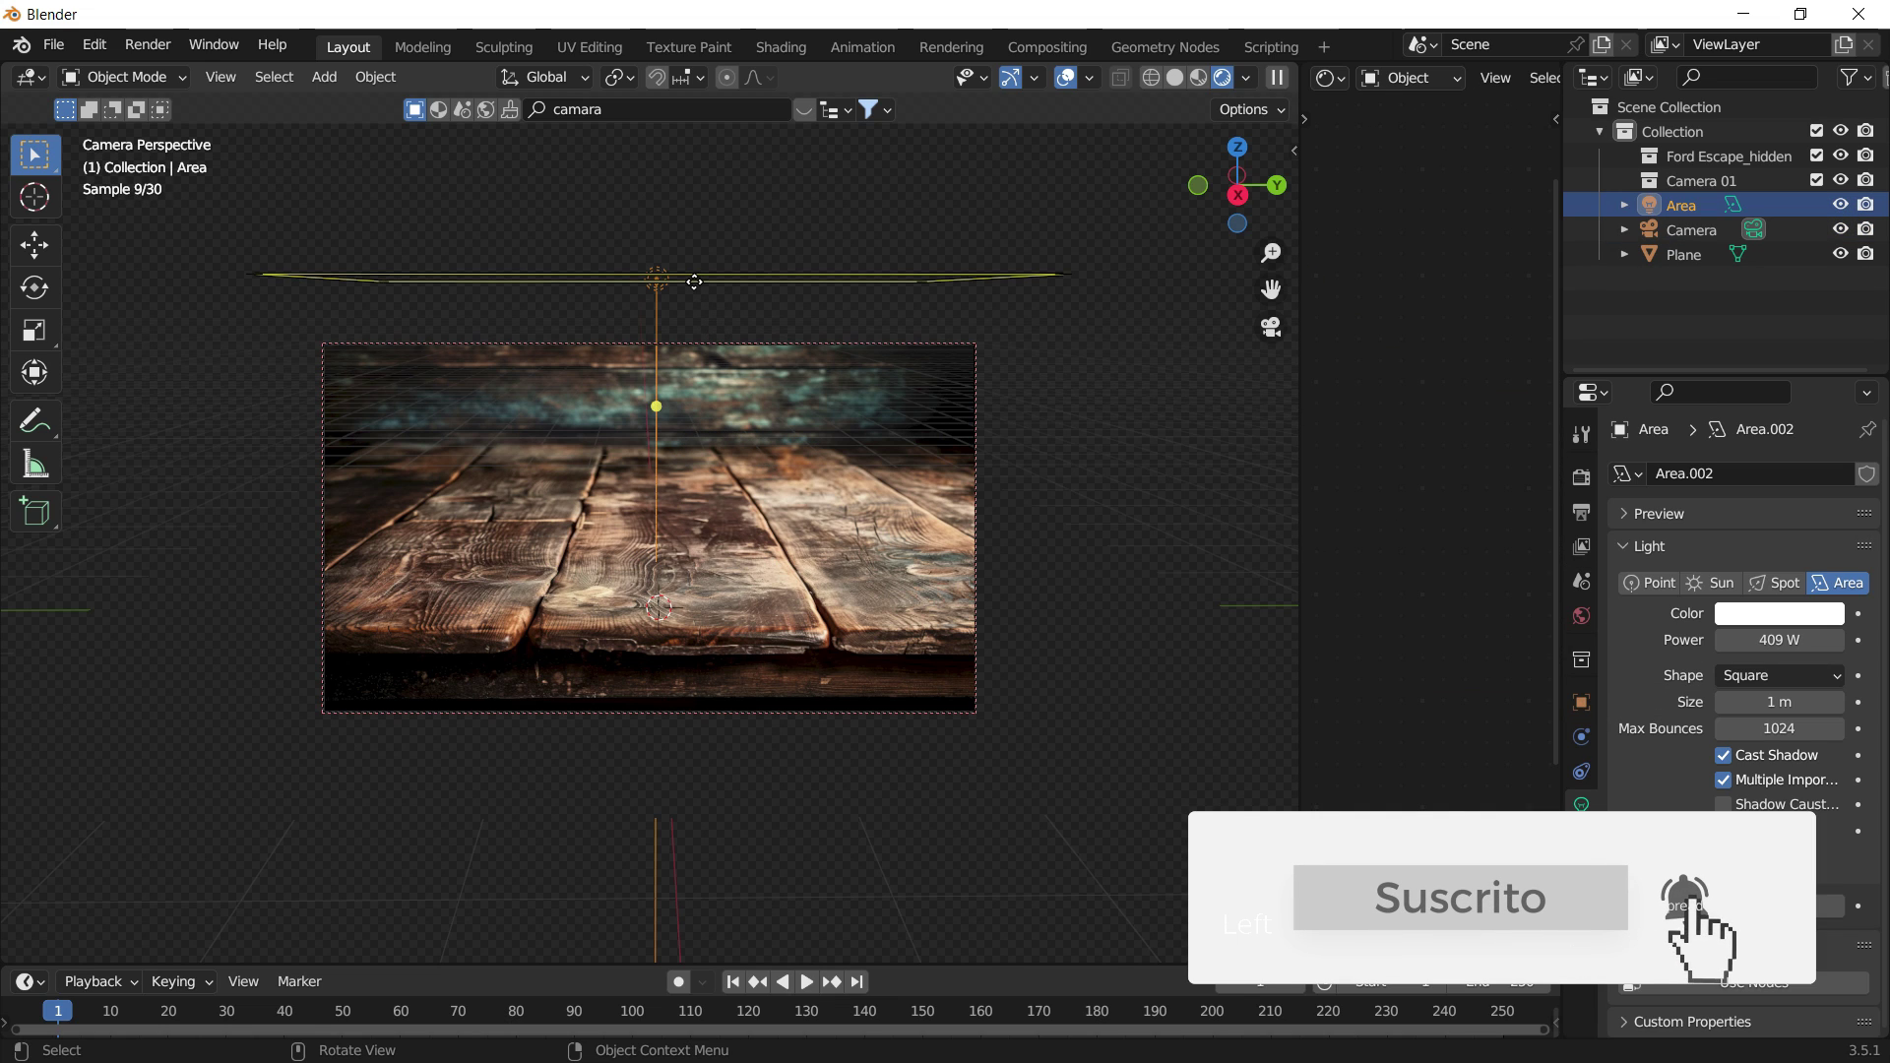
Replace the scene camera's background image with disparo-vertical-carretera-magnificas-montanas-cielo-azul-capturado-california.jpg.
key(x)
click(833, 401)
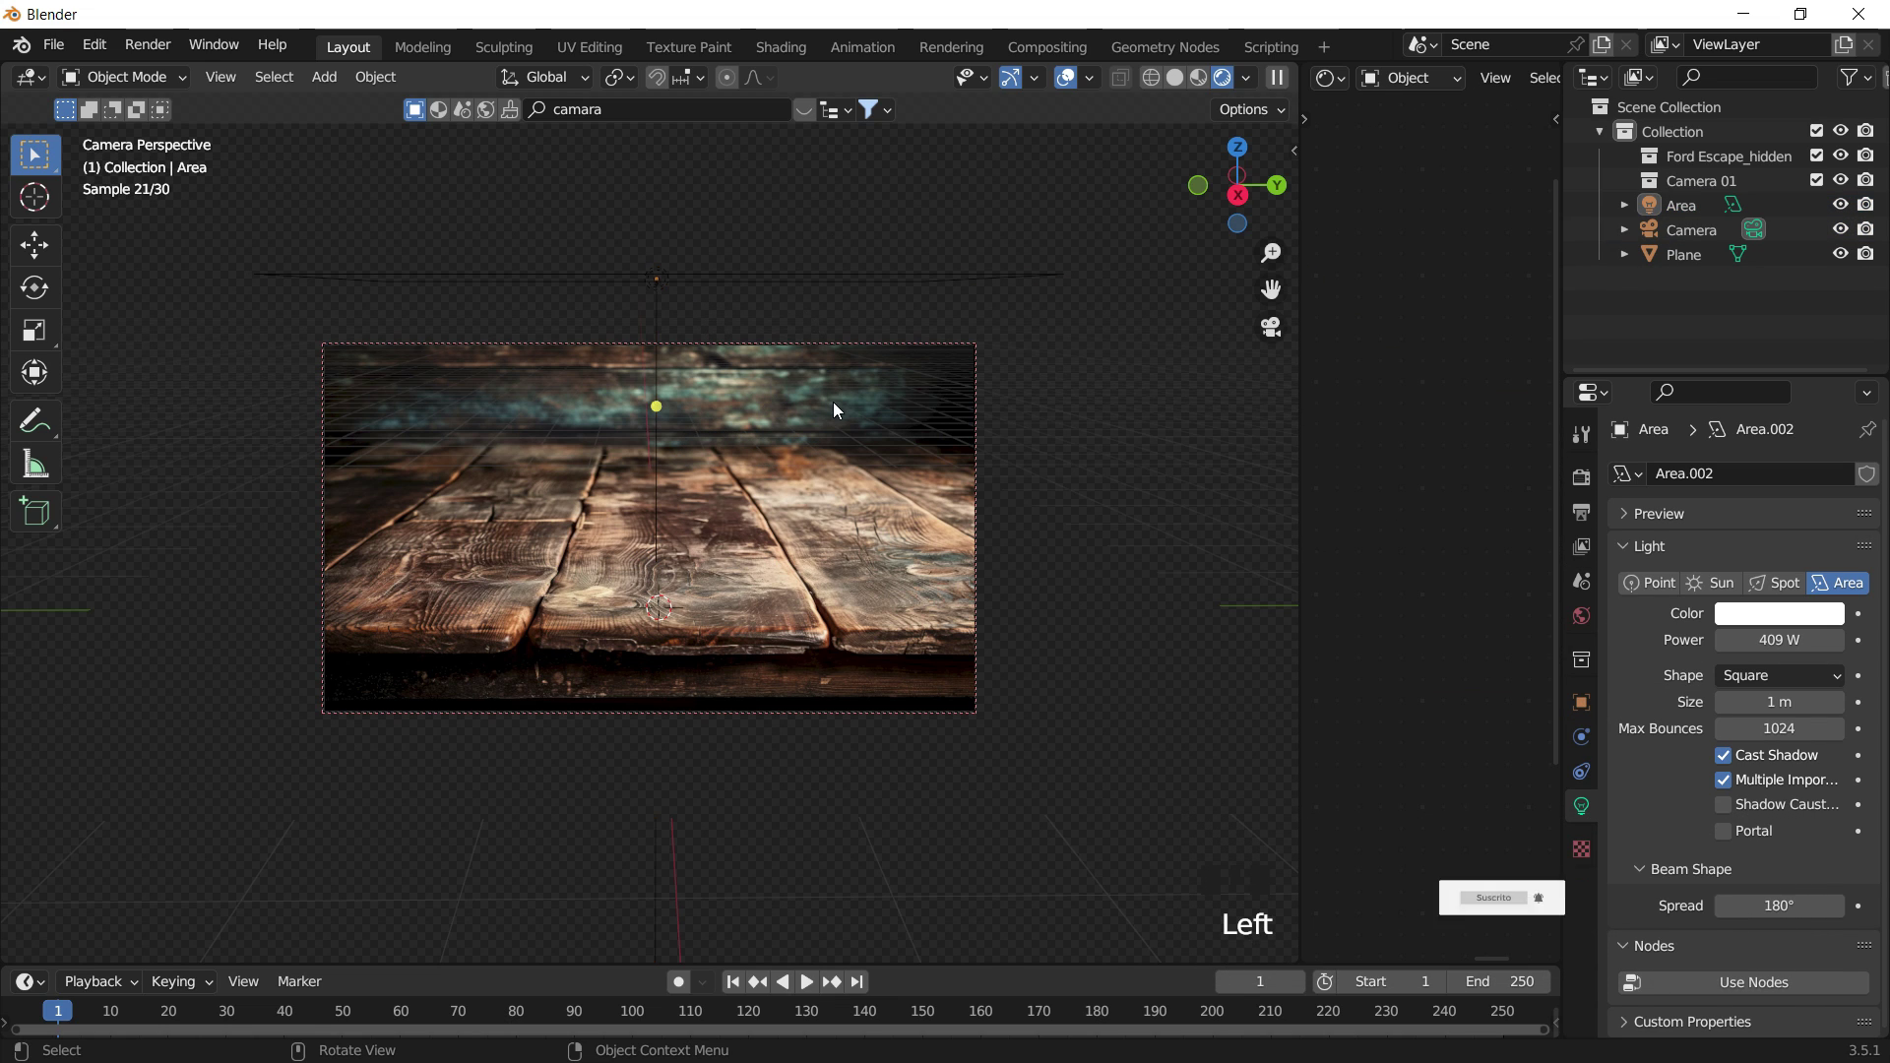
click(842, 353)
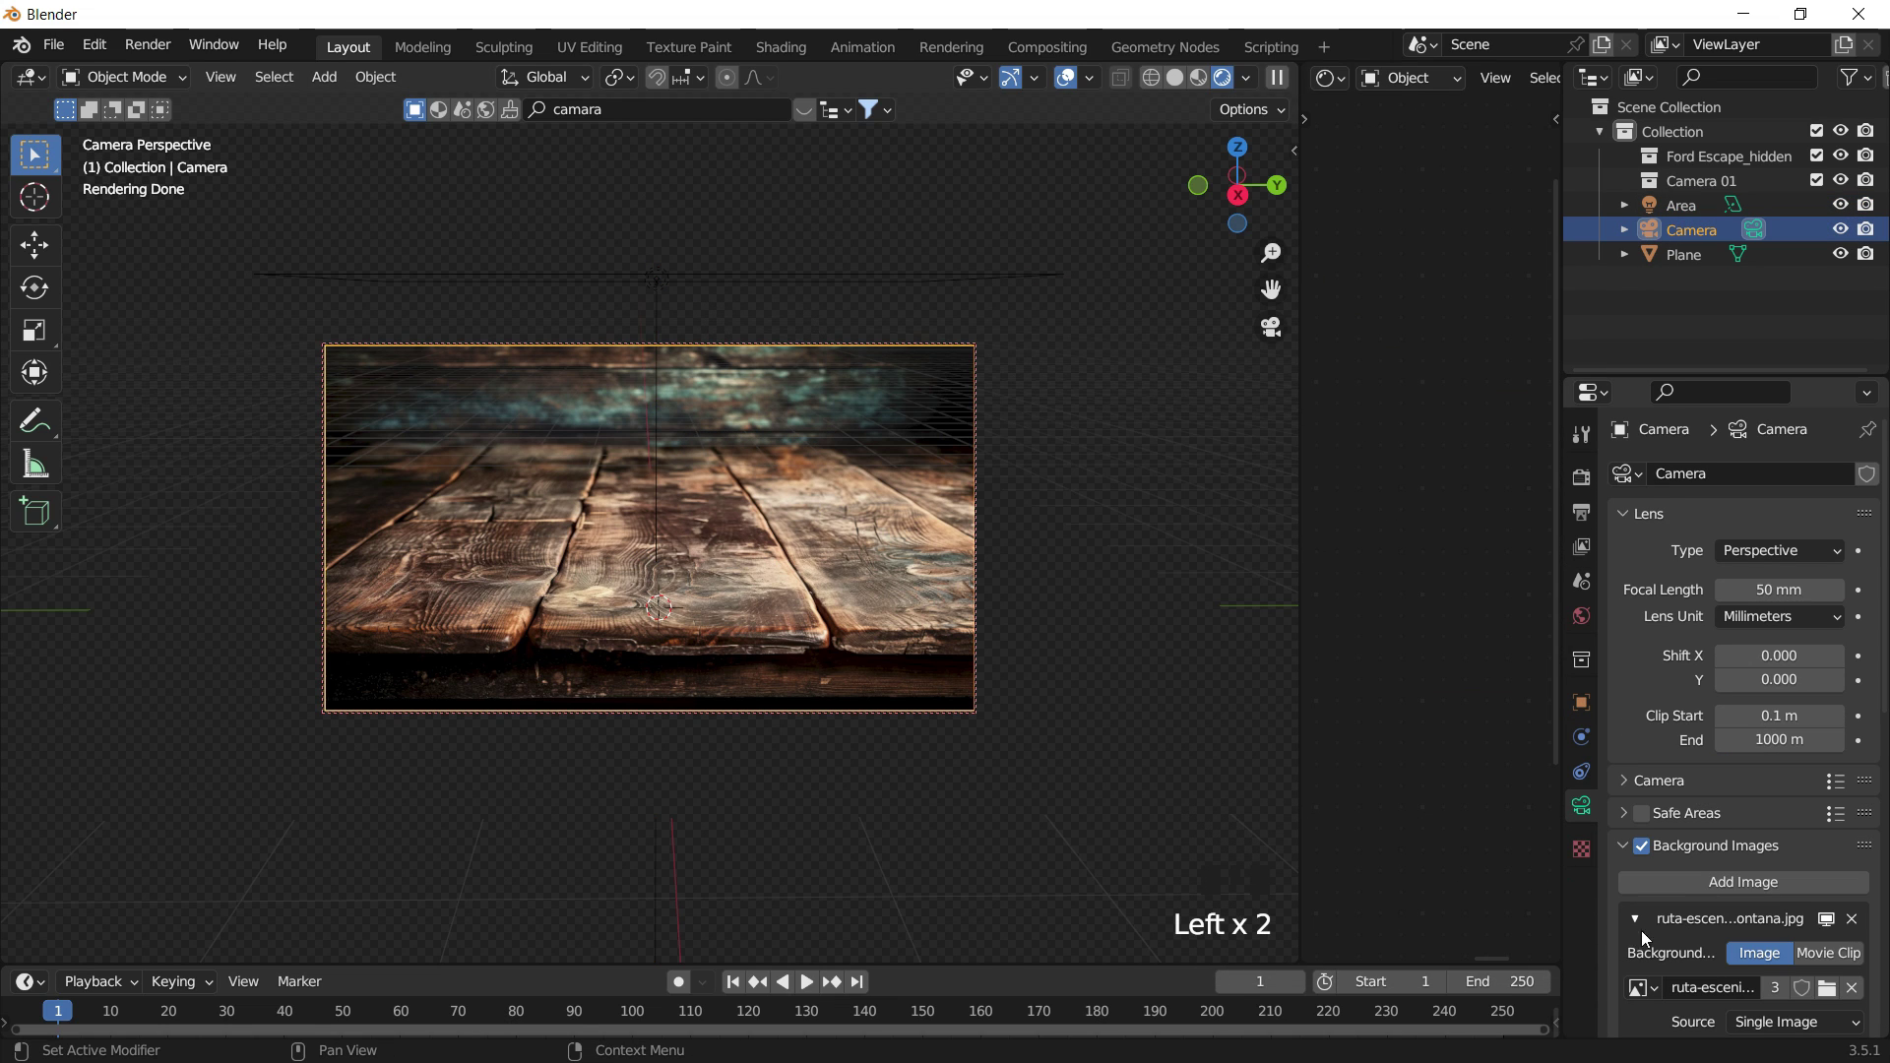
scroll(1739, 959, down, 8)
scroll(1758, 919, down, 3)
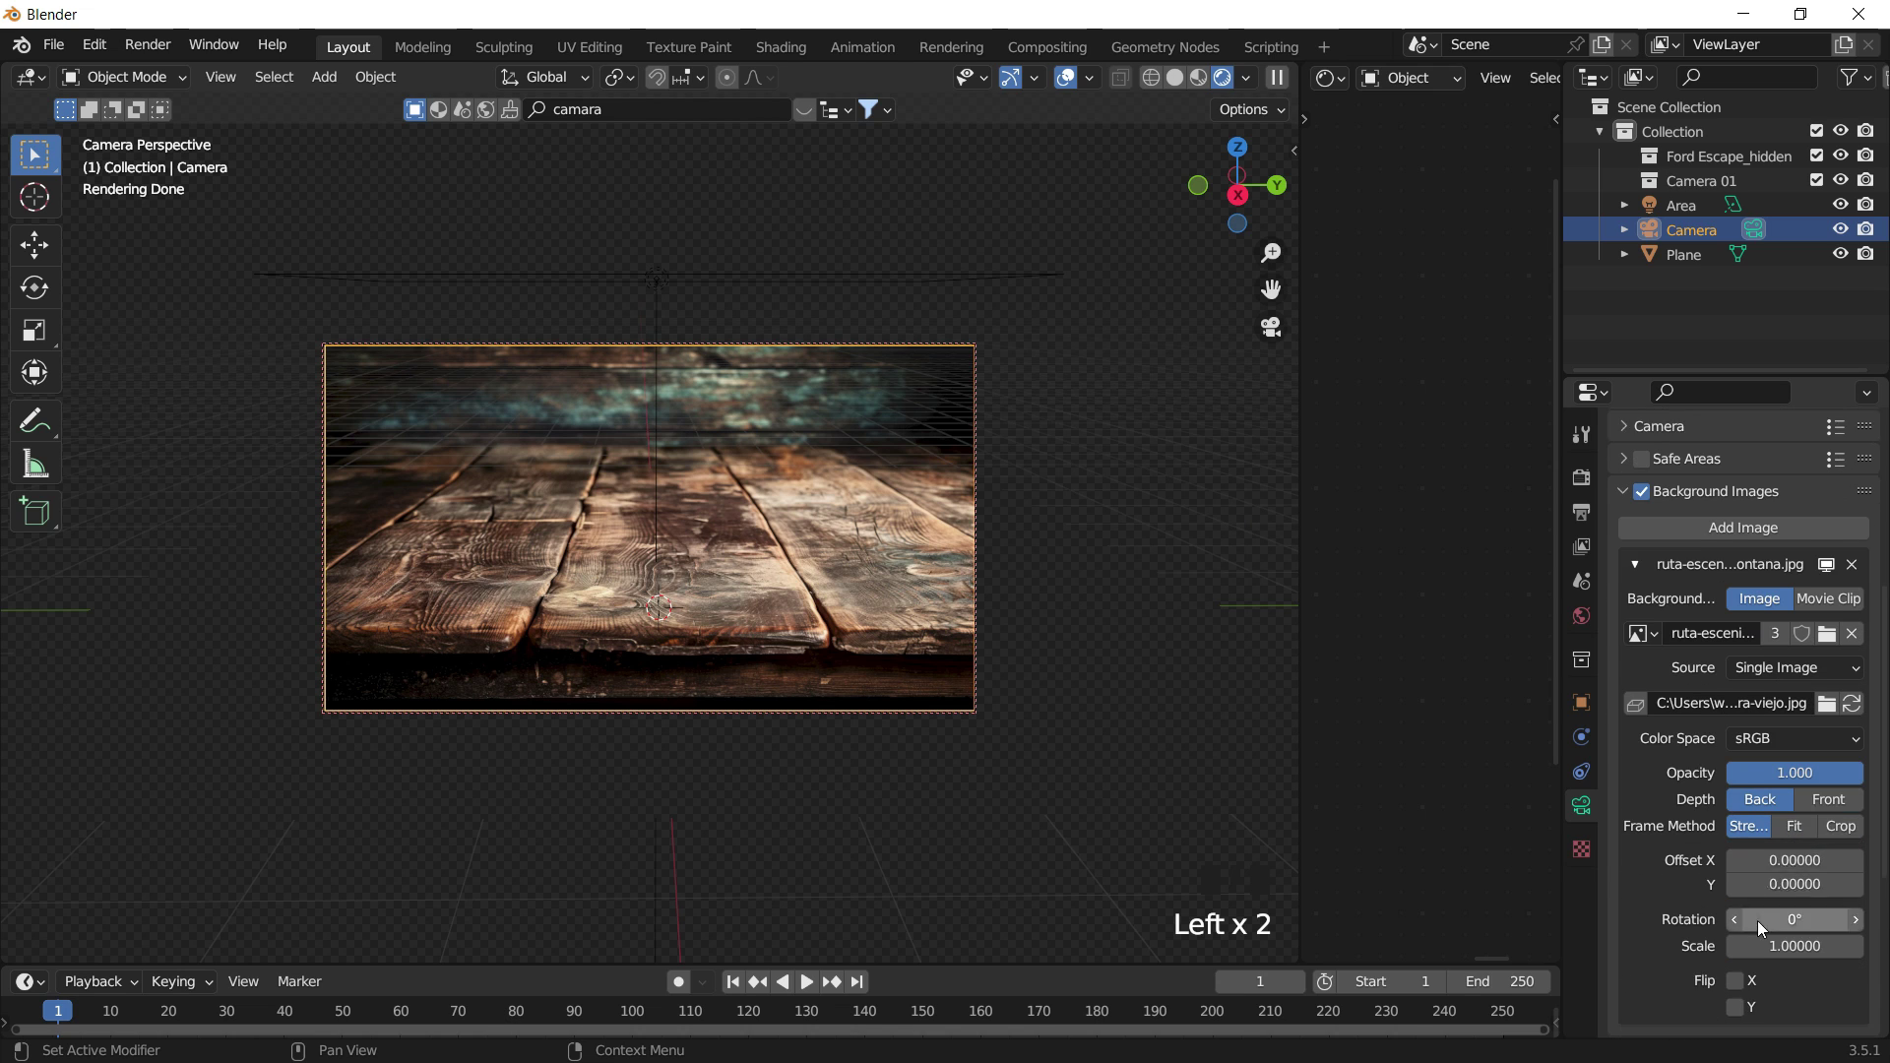
click(1833, 664)
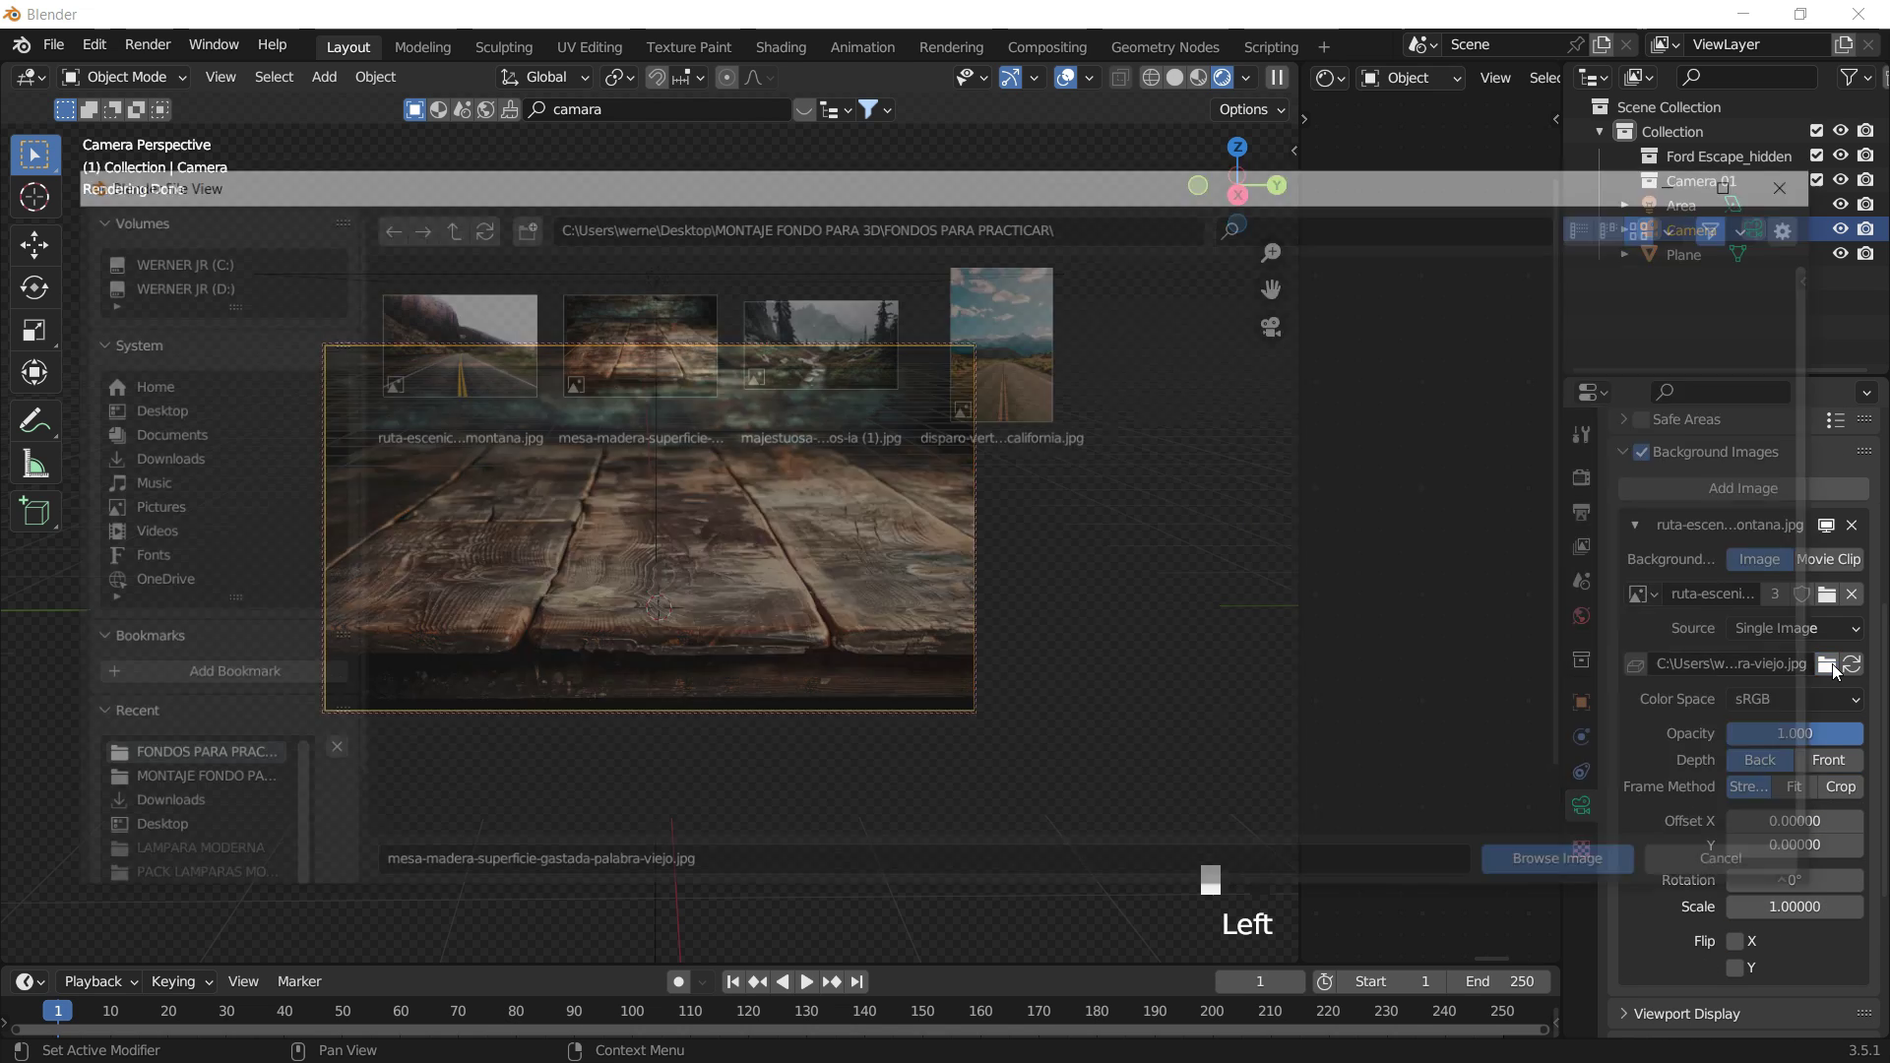
click(1017, 313)
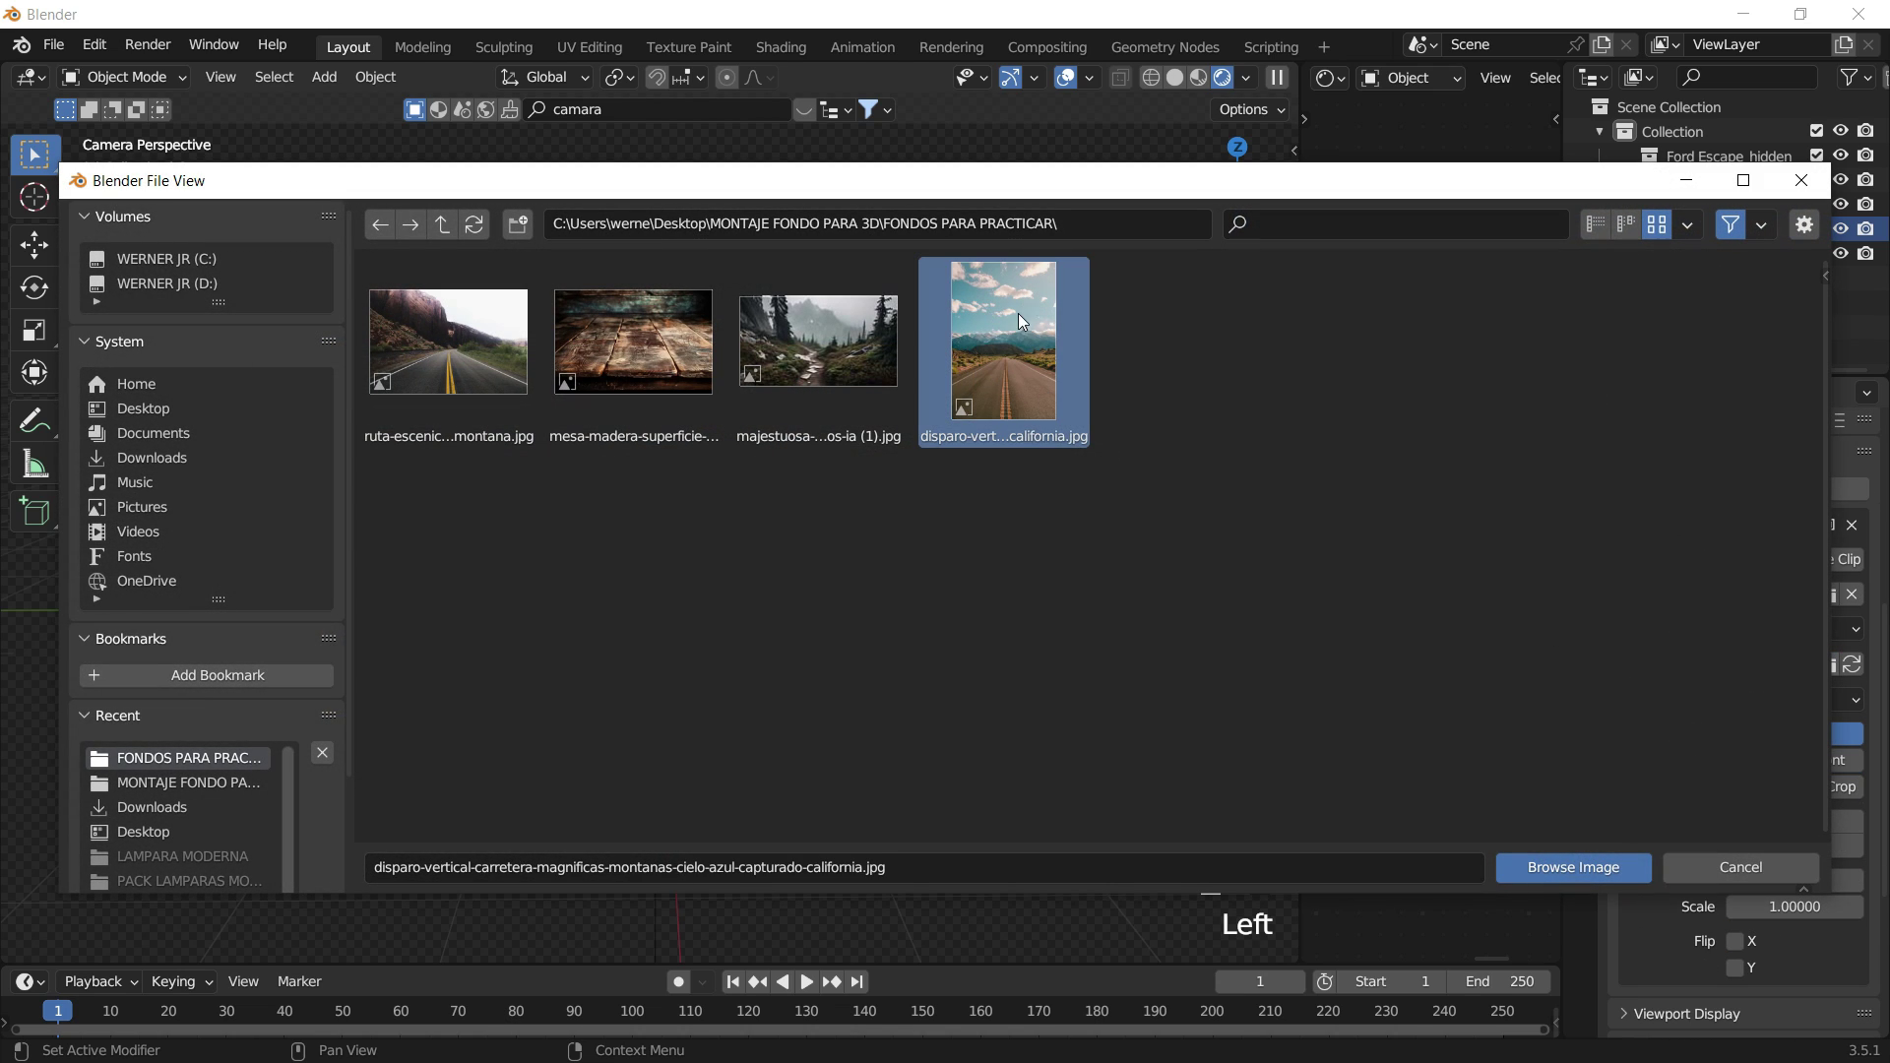
click(1575, 856)
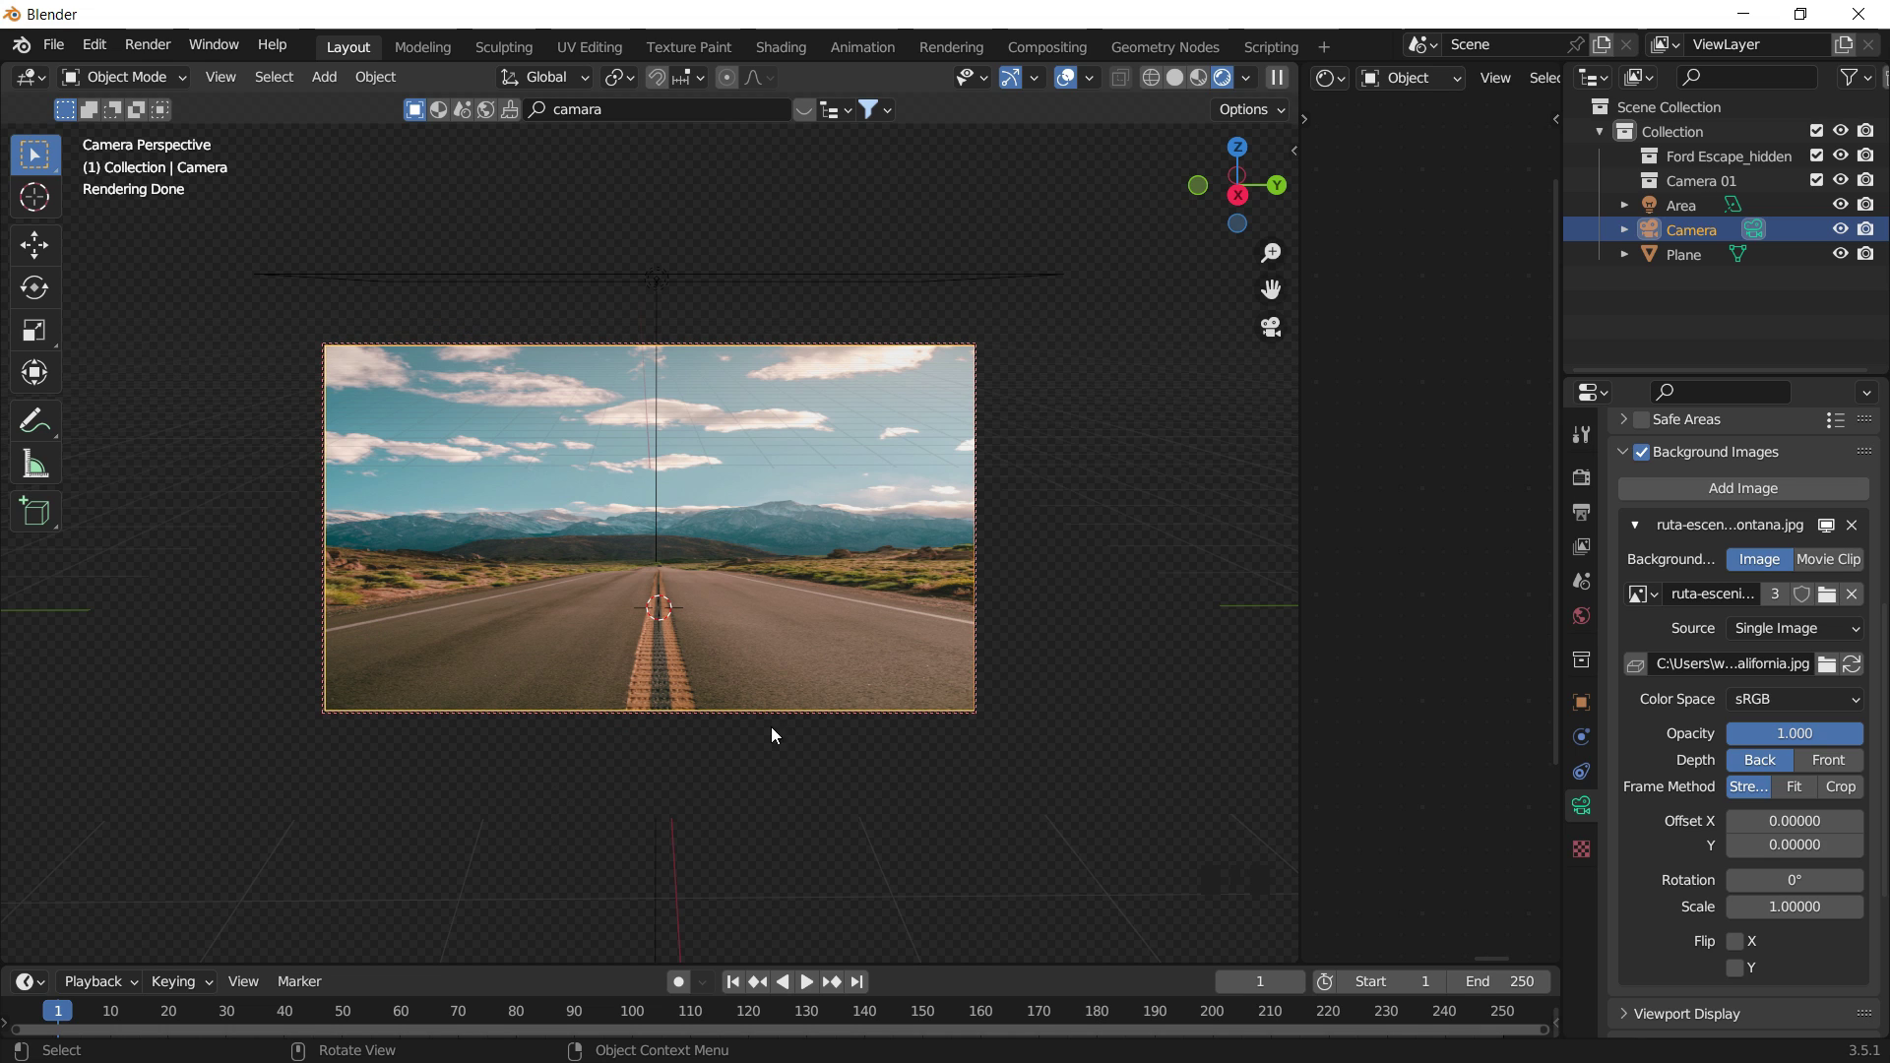
Set the render output resolution to 1080 px in X and 1920 px in Y.
click(1581, 477)
scroll(1673, 556, up, 3)
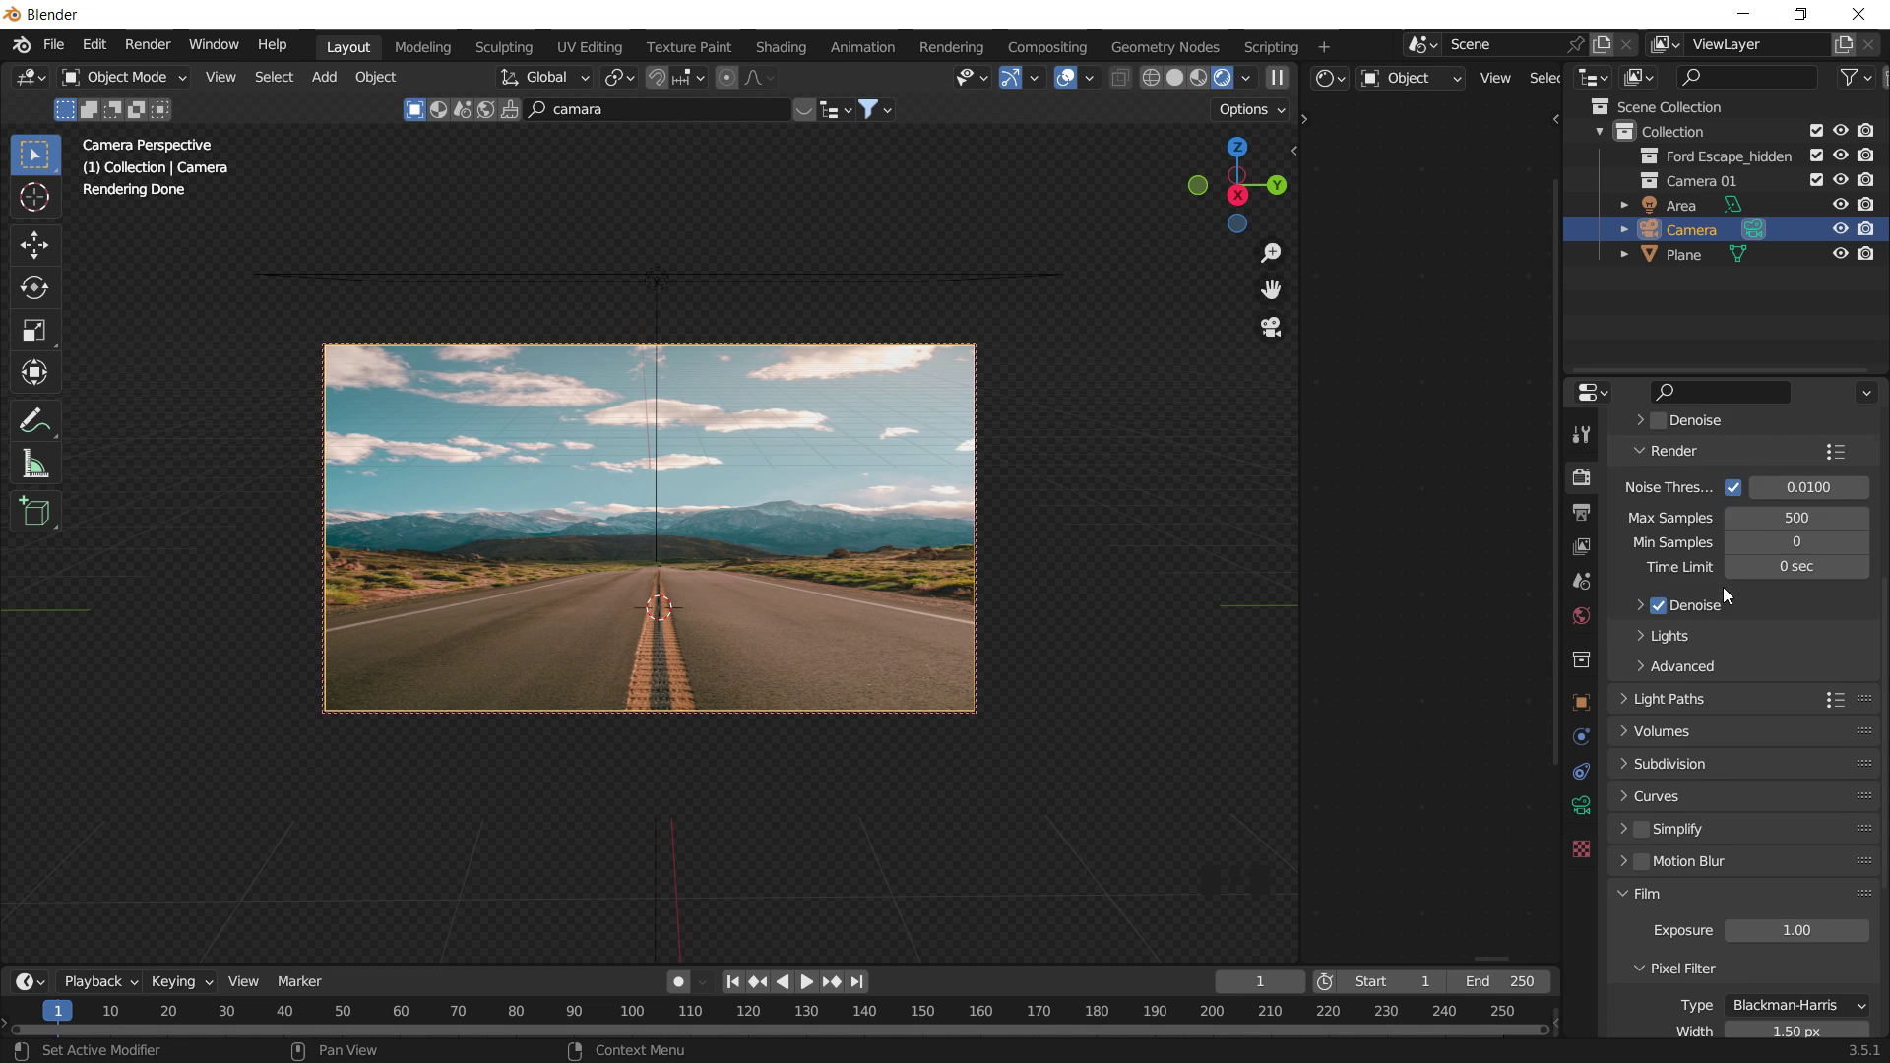
scroll(1651, 545, up, 3)
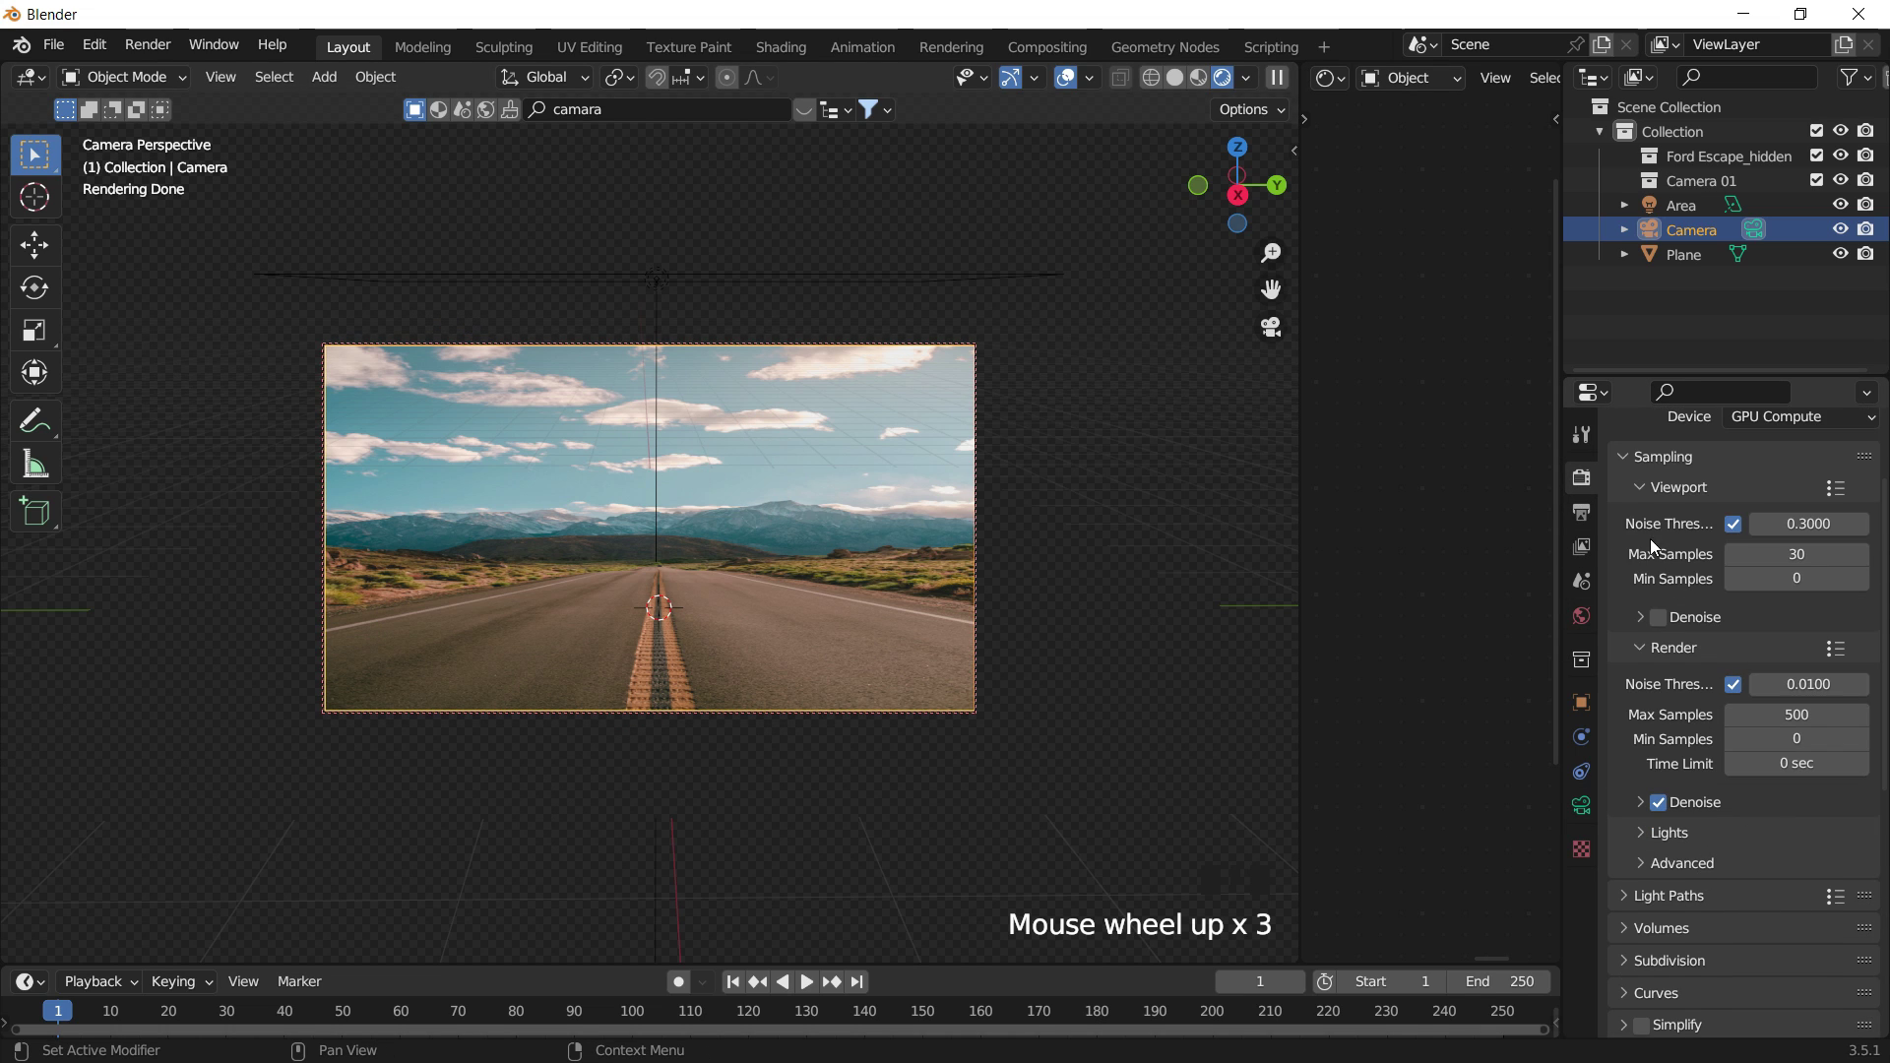
click(1581, 513)
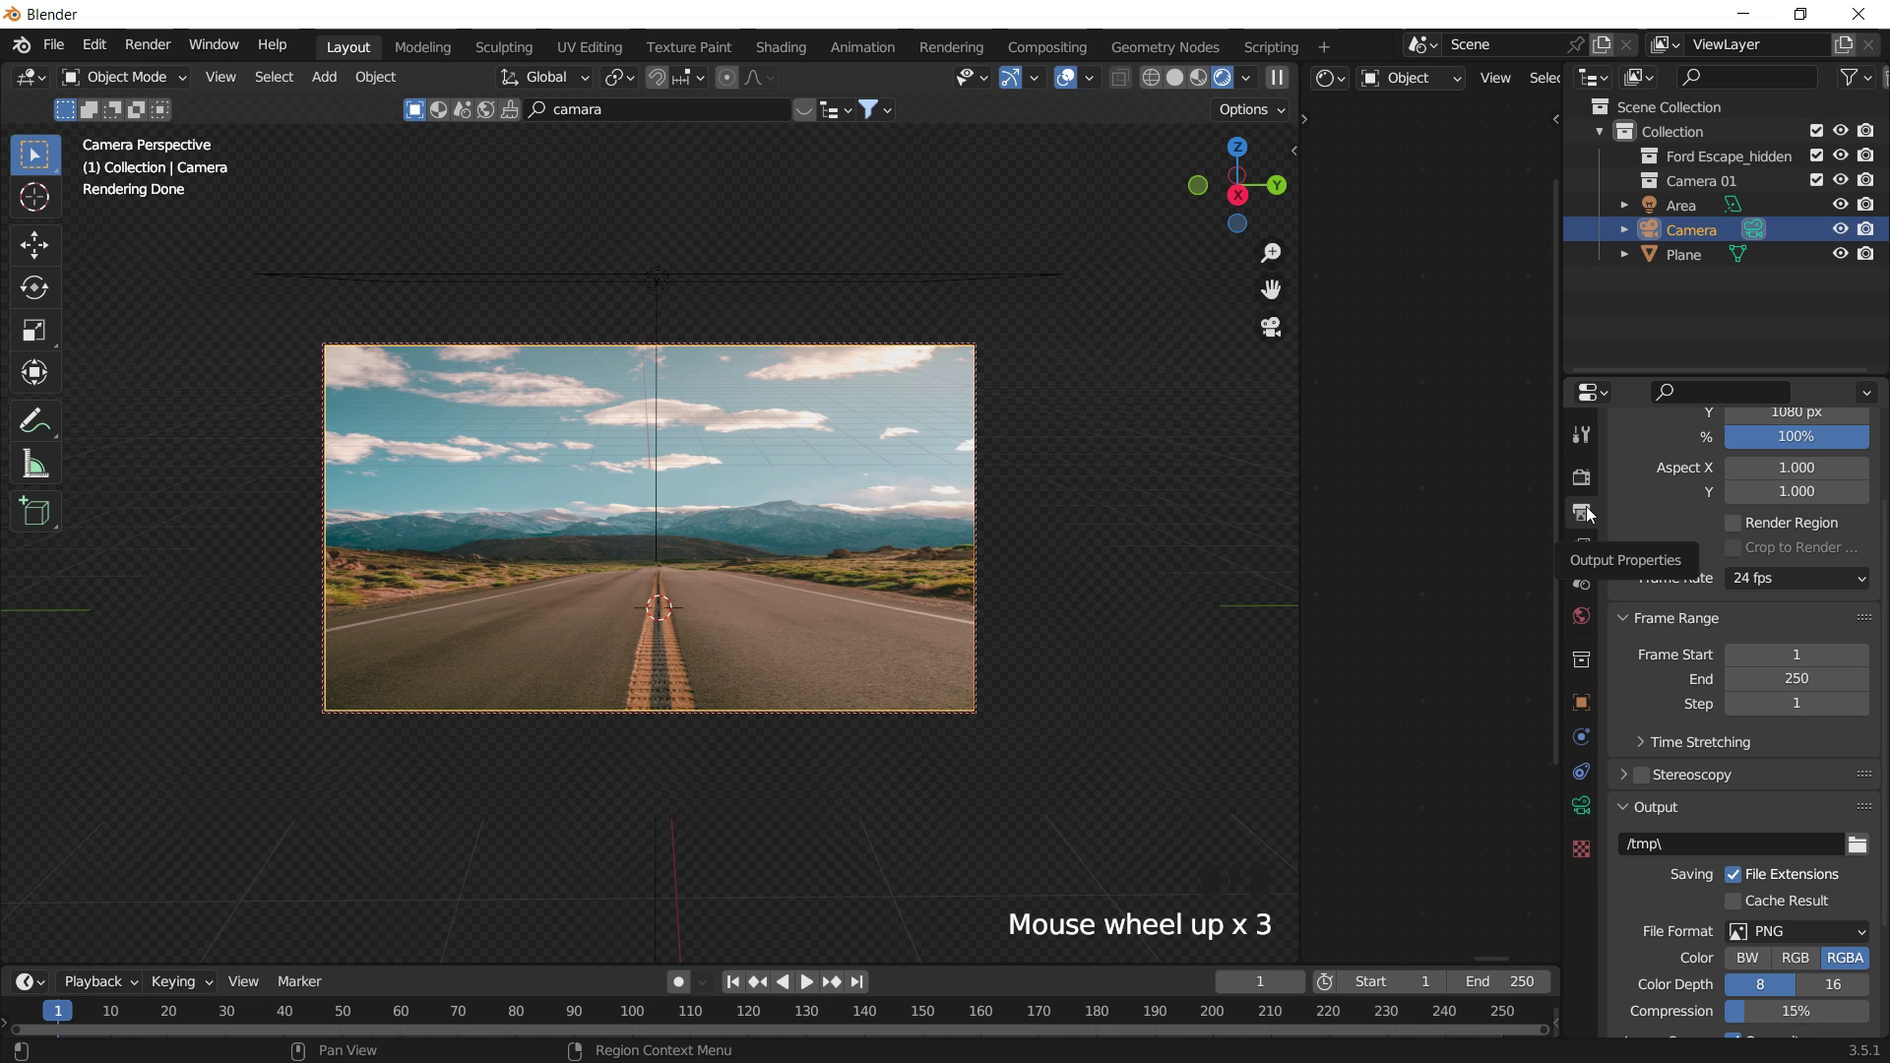
scroll(1673, 523, up, 3)
click(1801, 502)
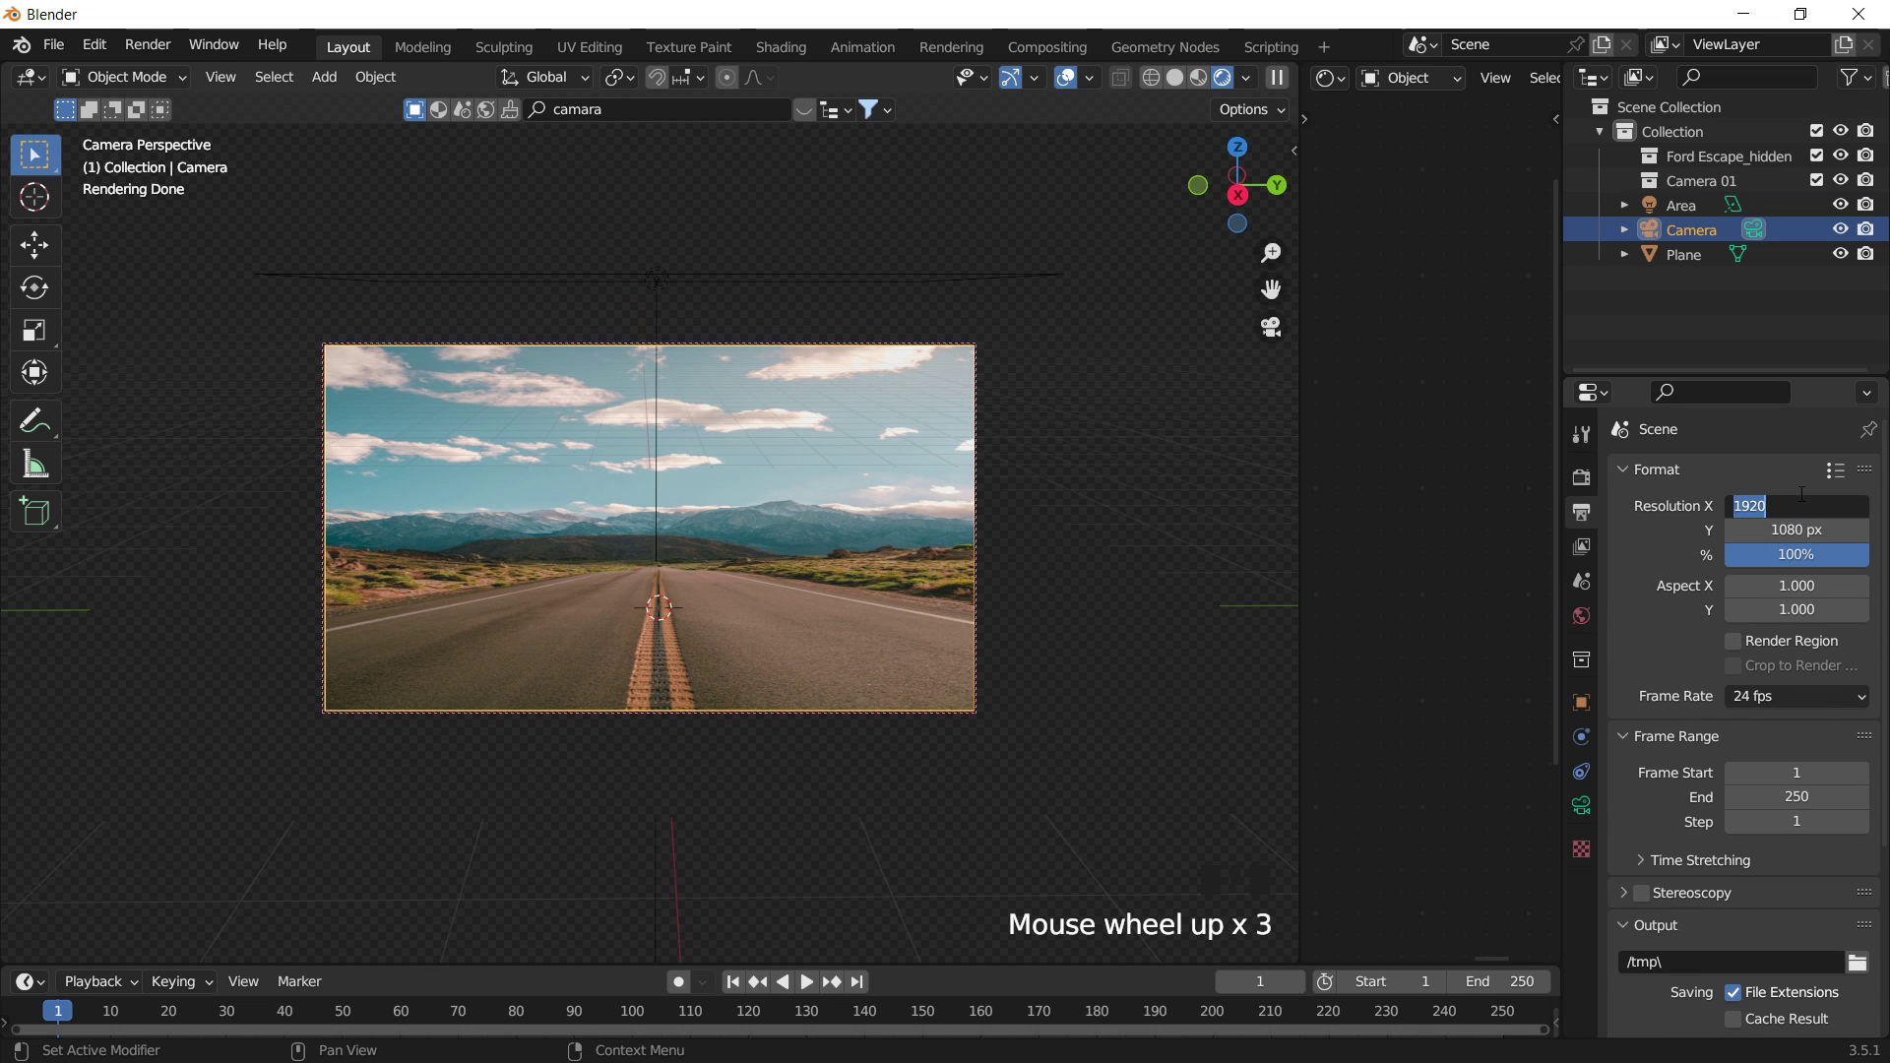
text(1080)
click(1797, 532)
text(1)
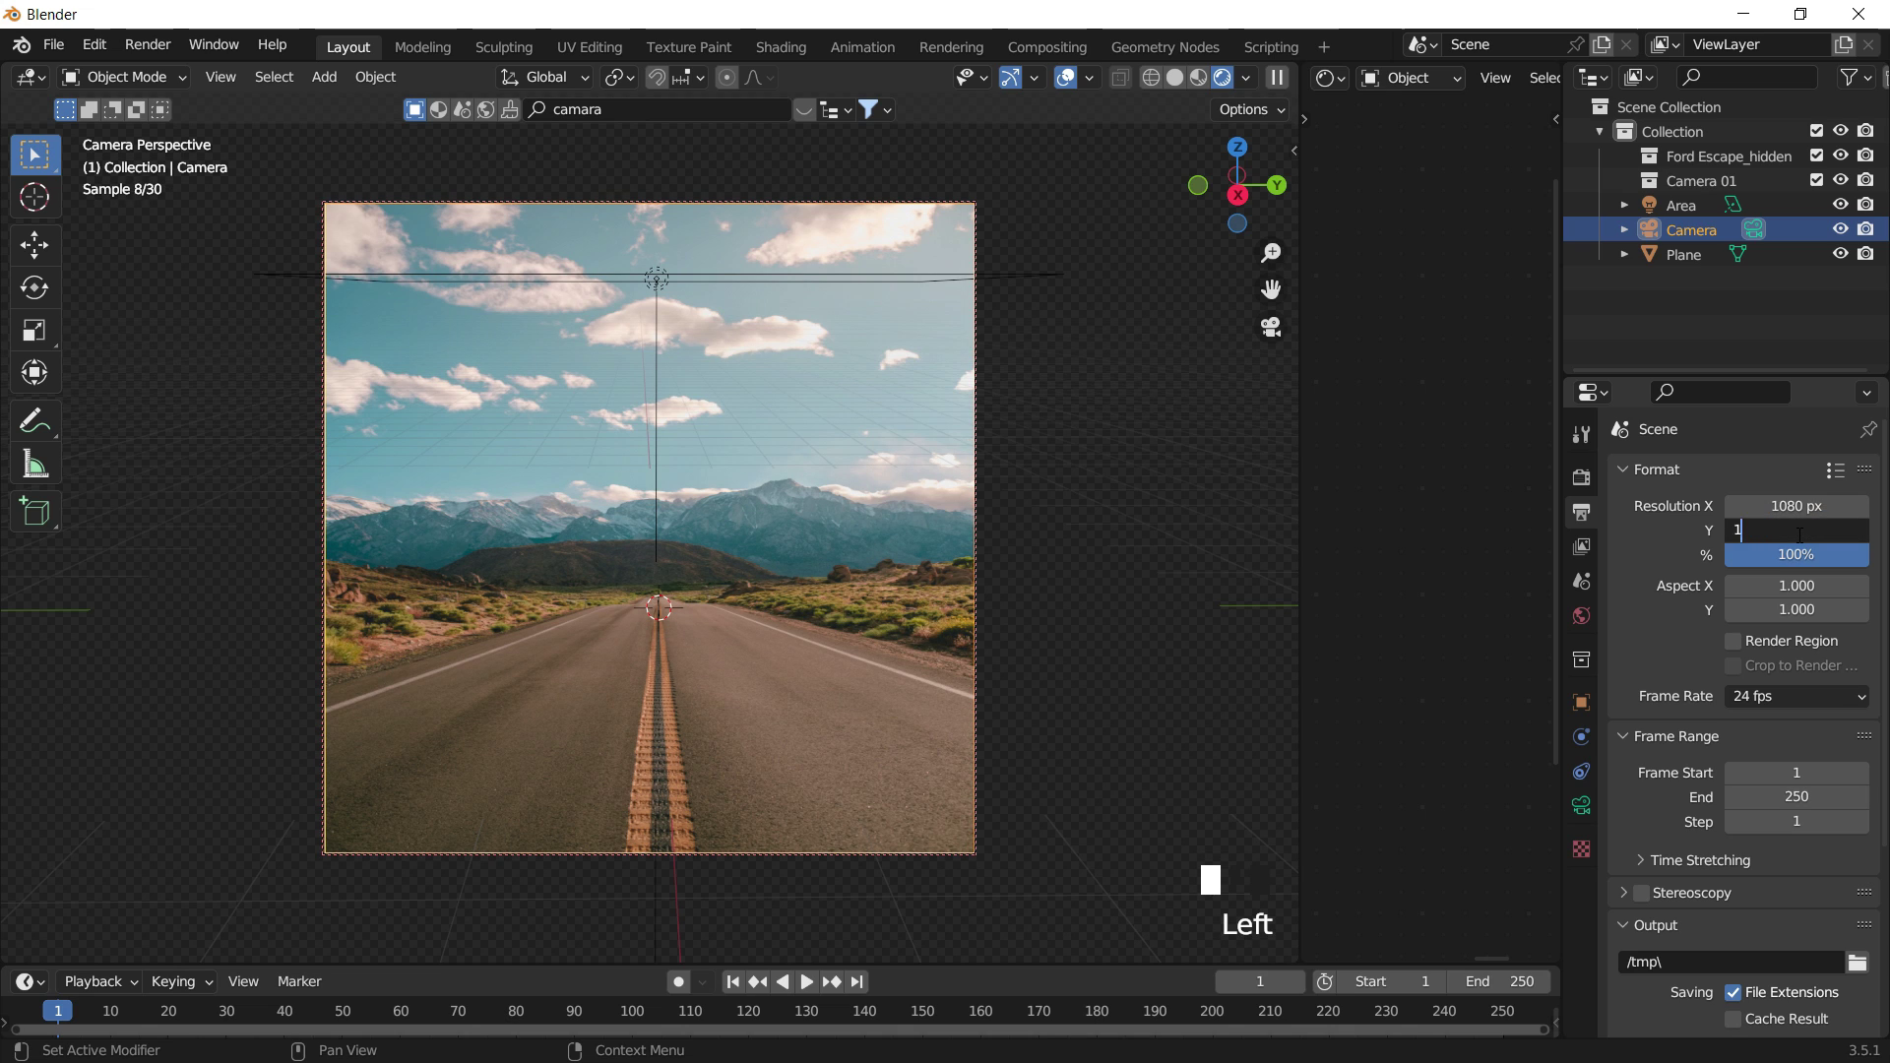
text(920)
key(Return)
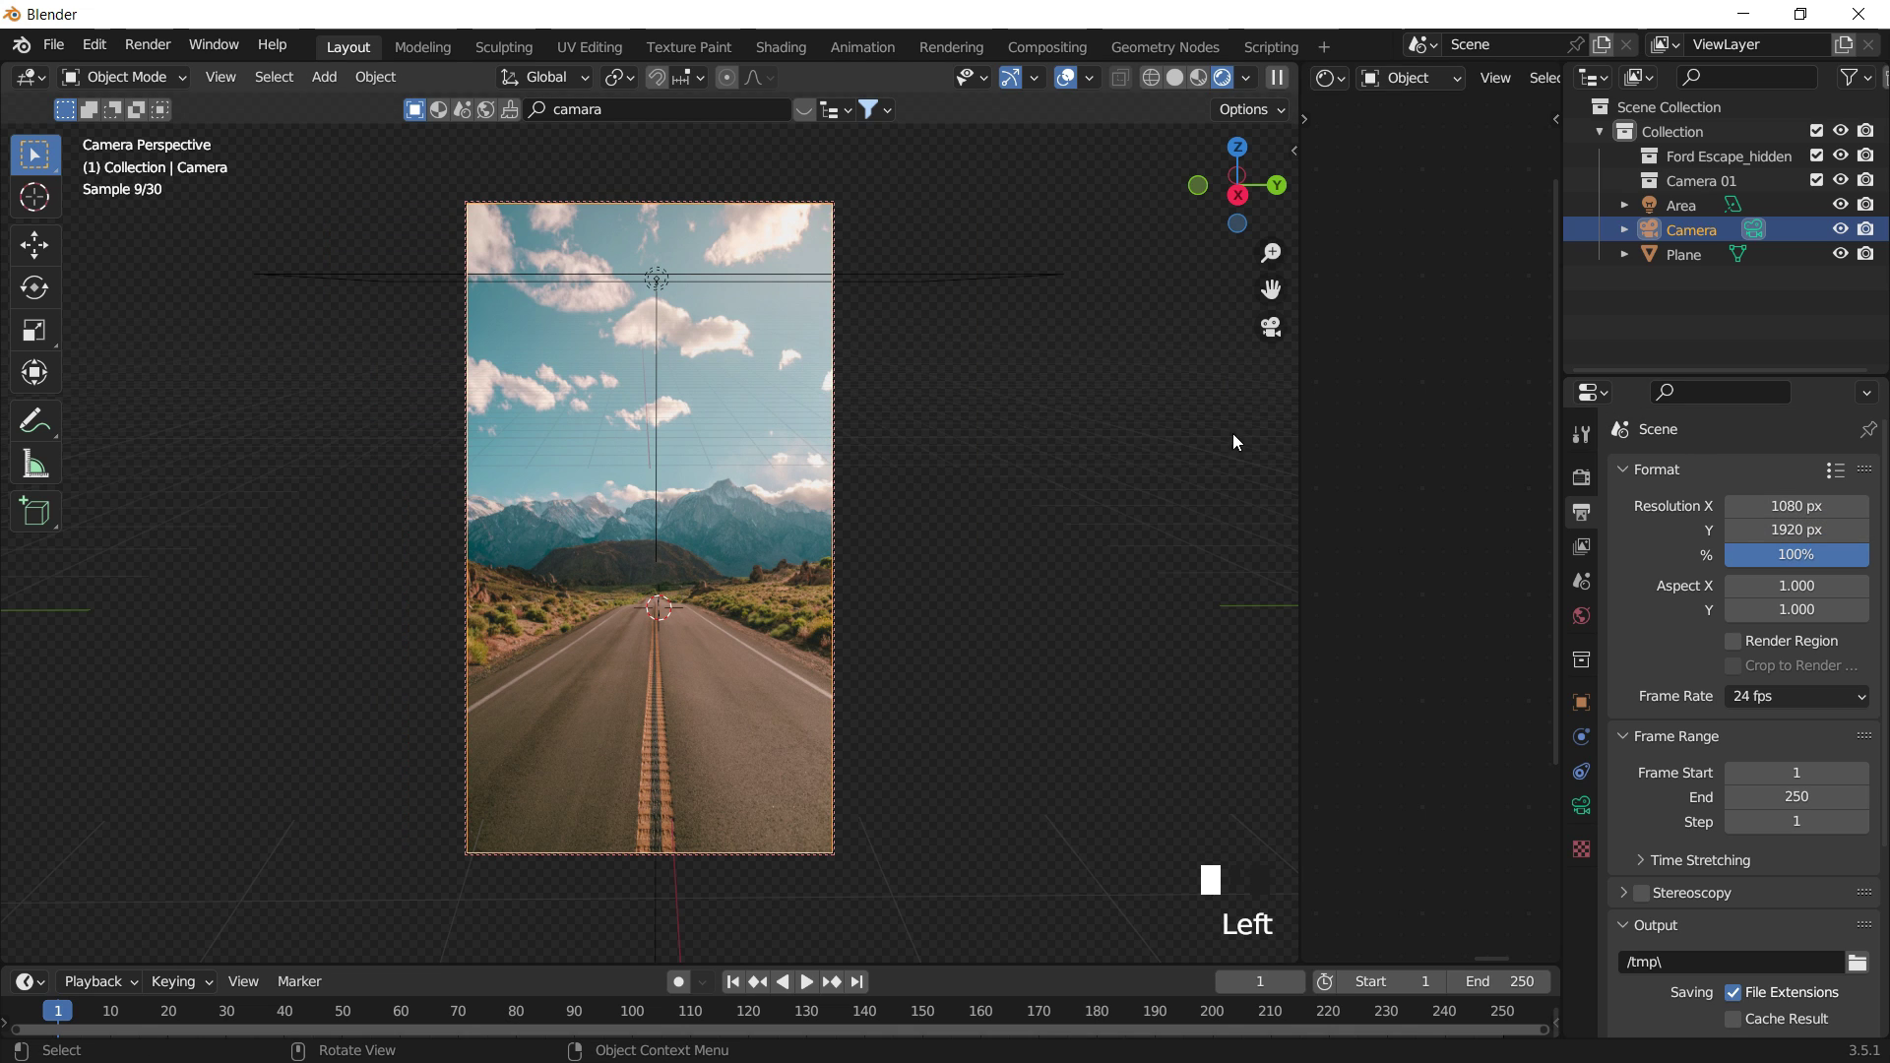
click(647, 633)
click(711, 463)
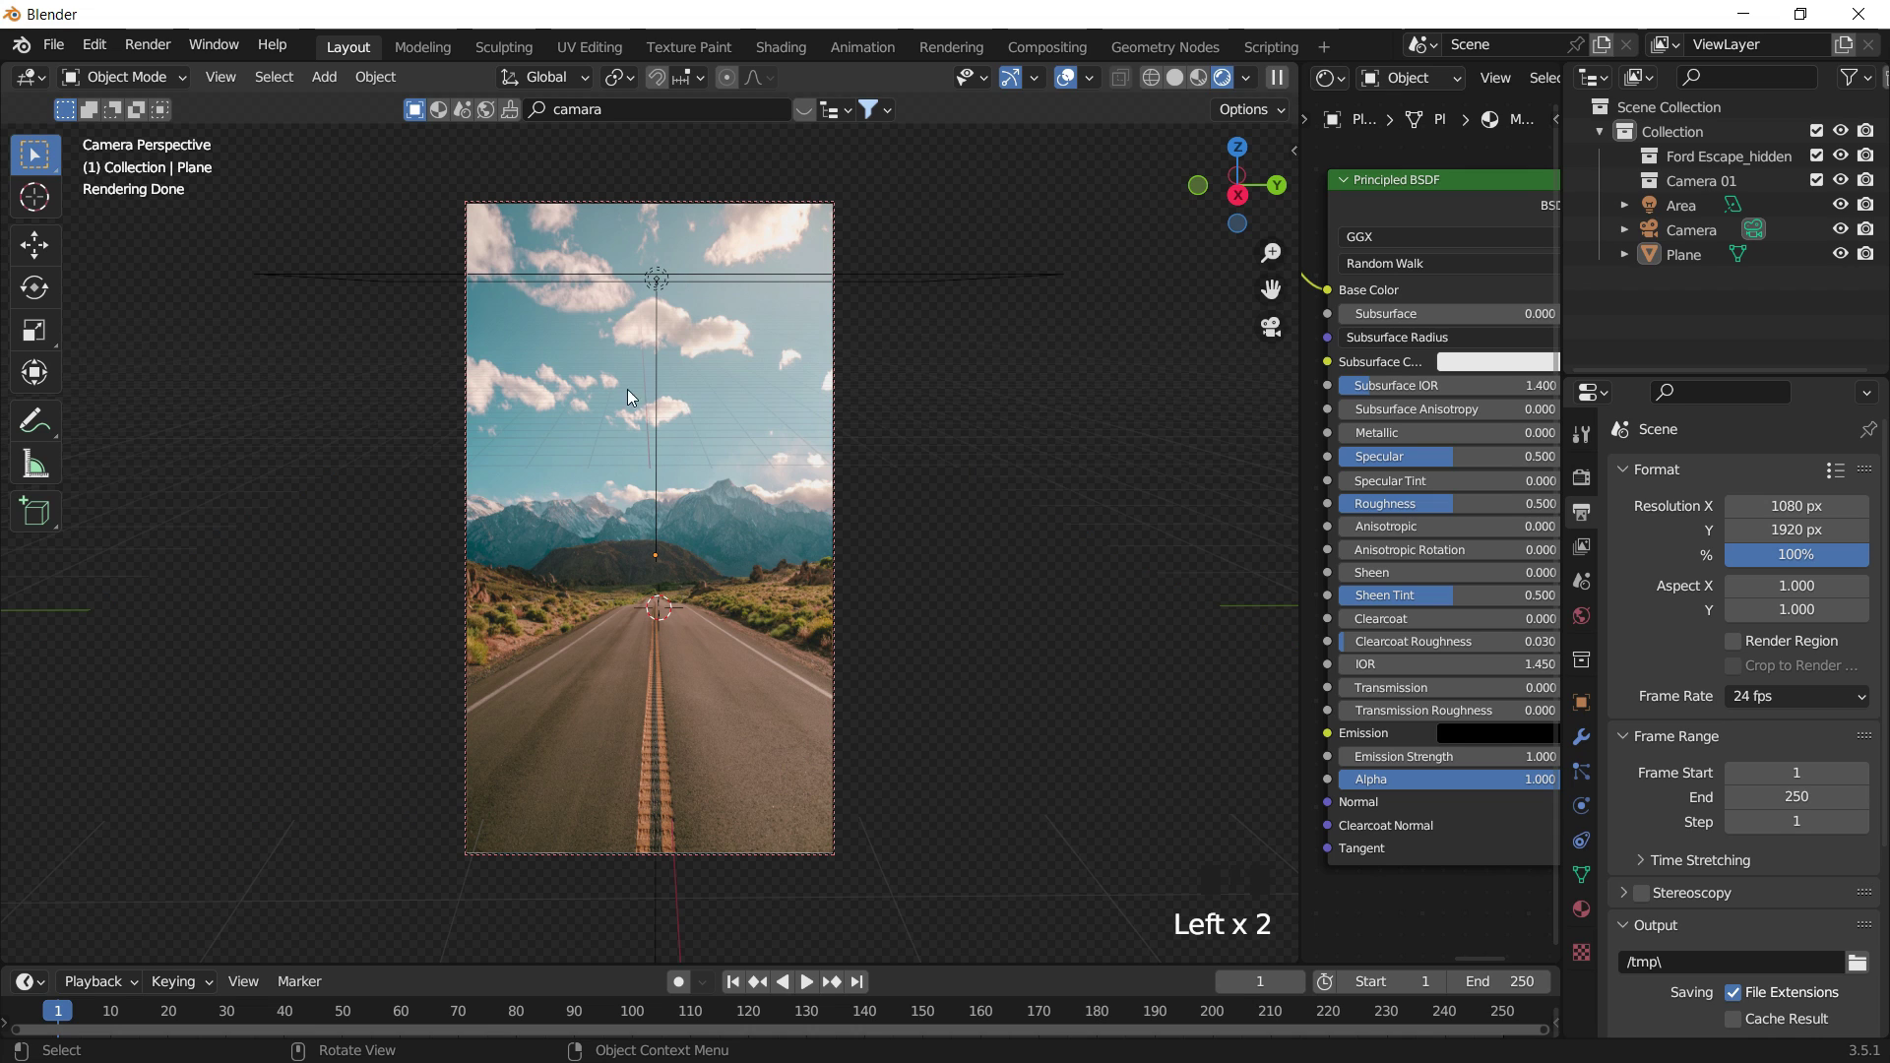
click(764, 477)
click(654, 297)
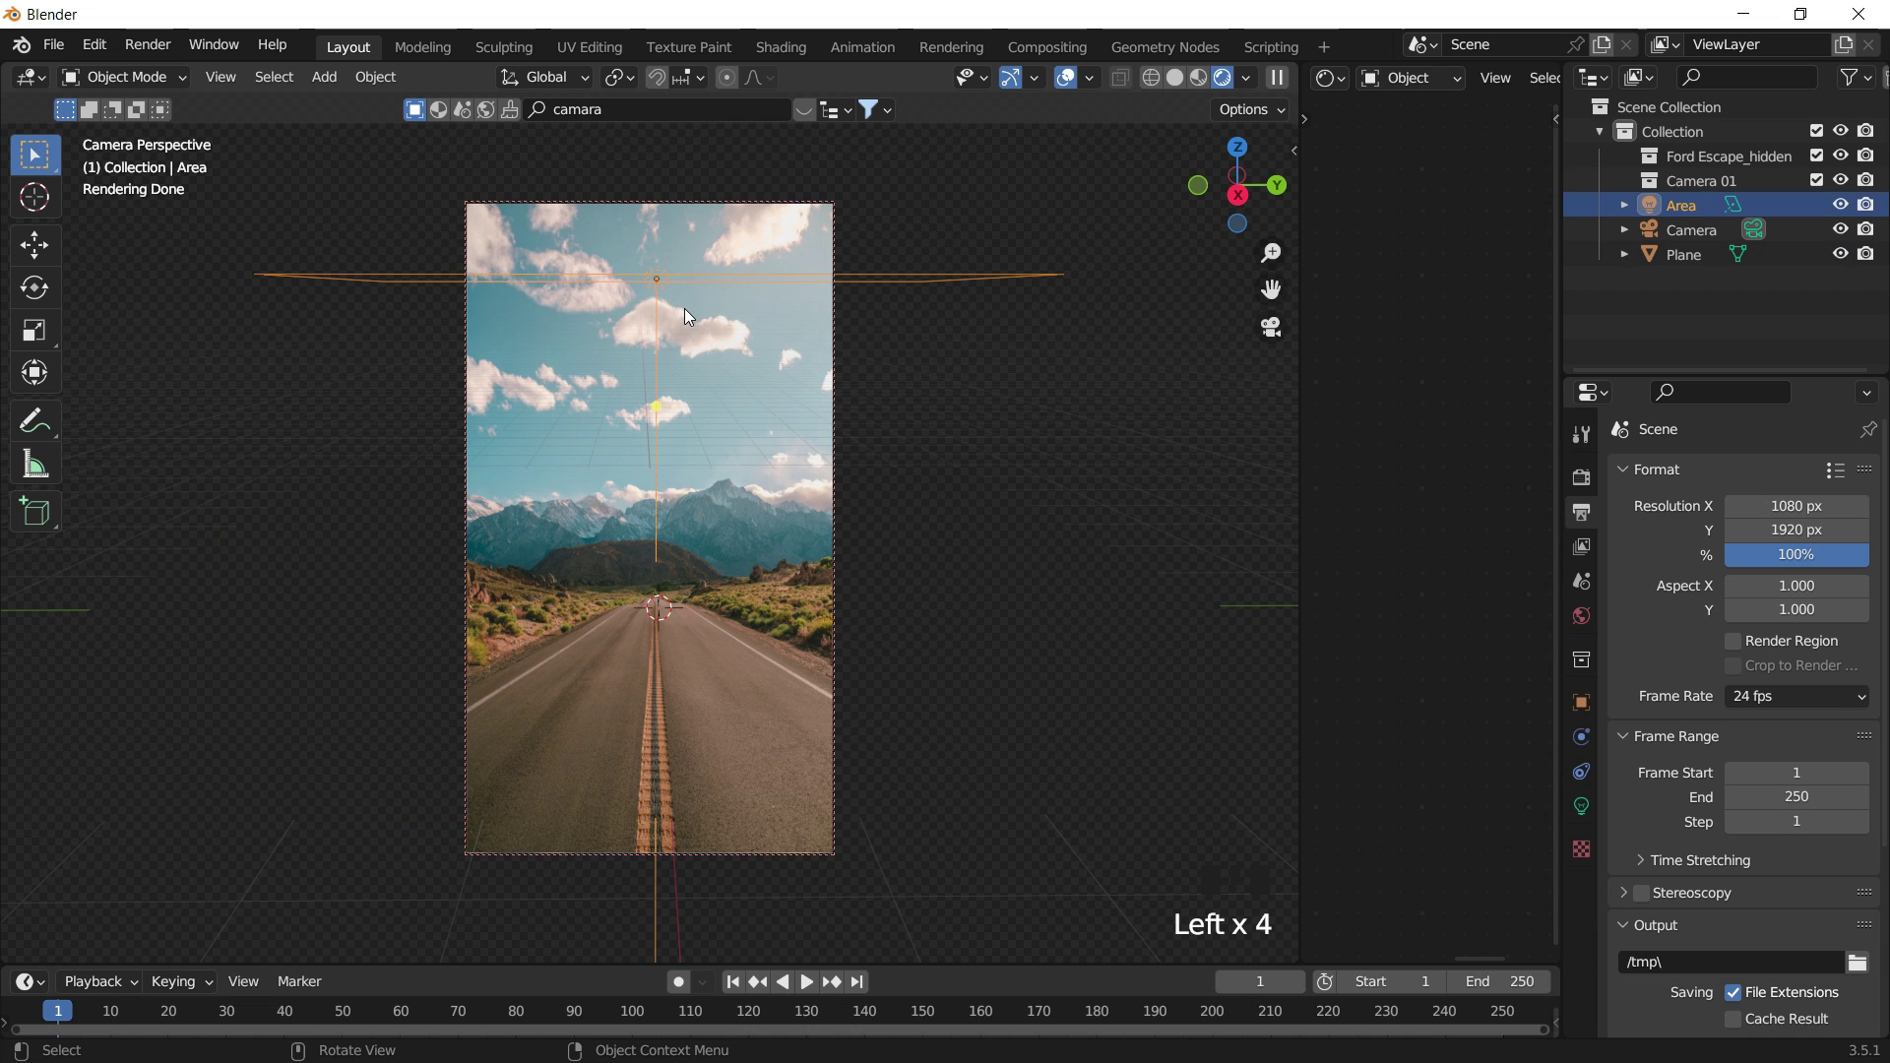
click(730, 610)
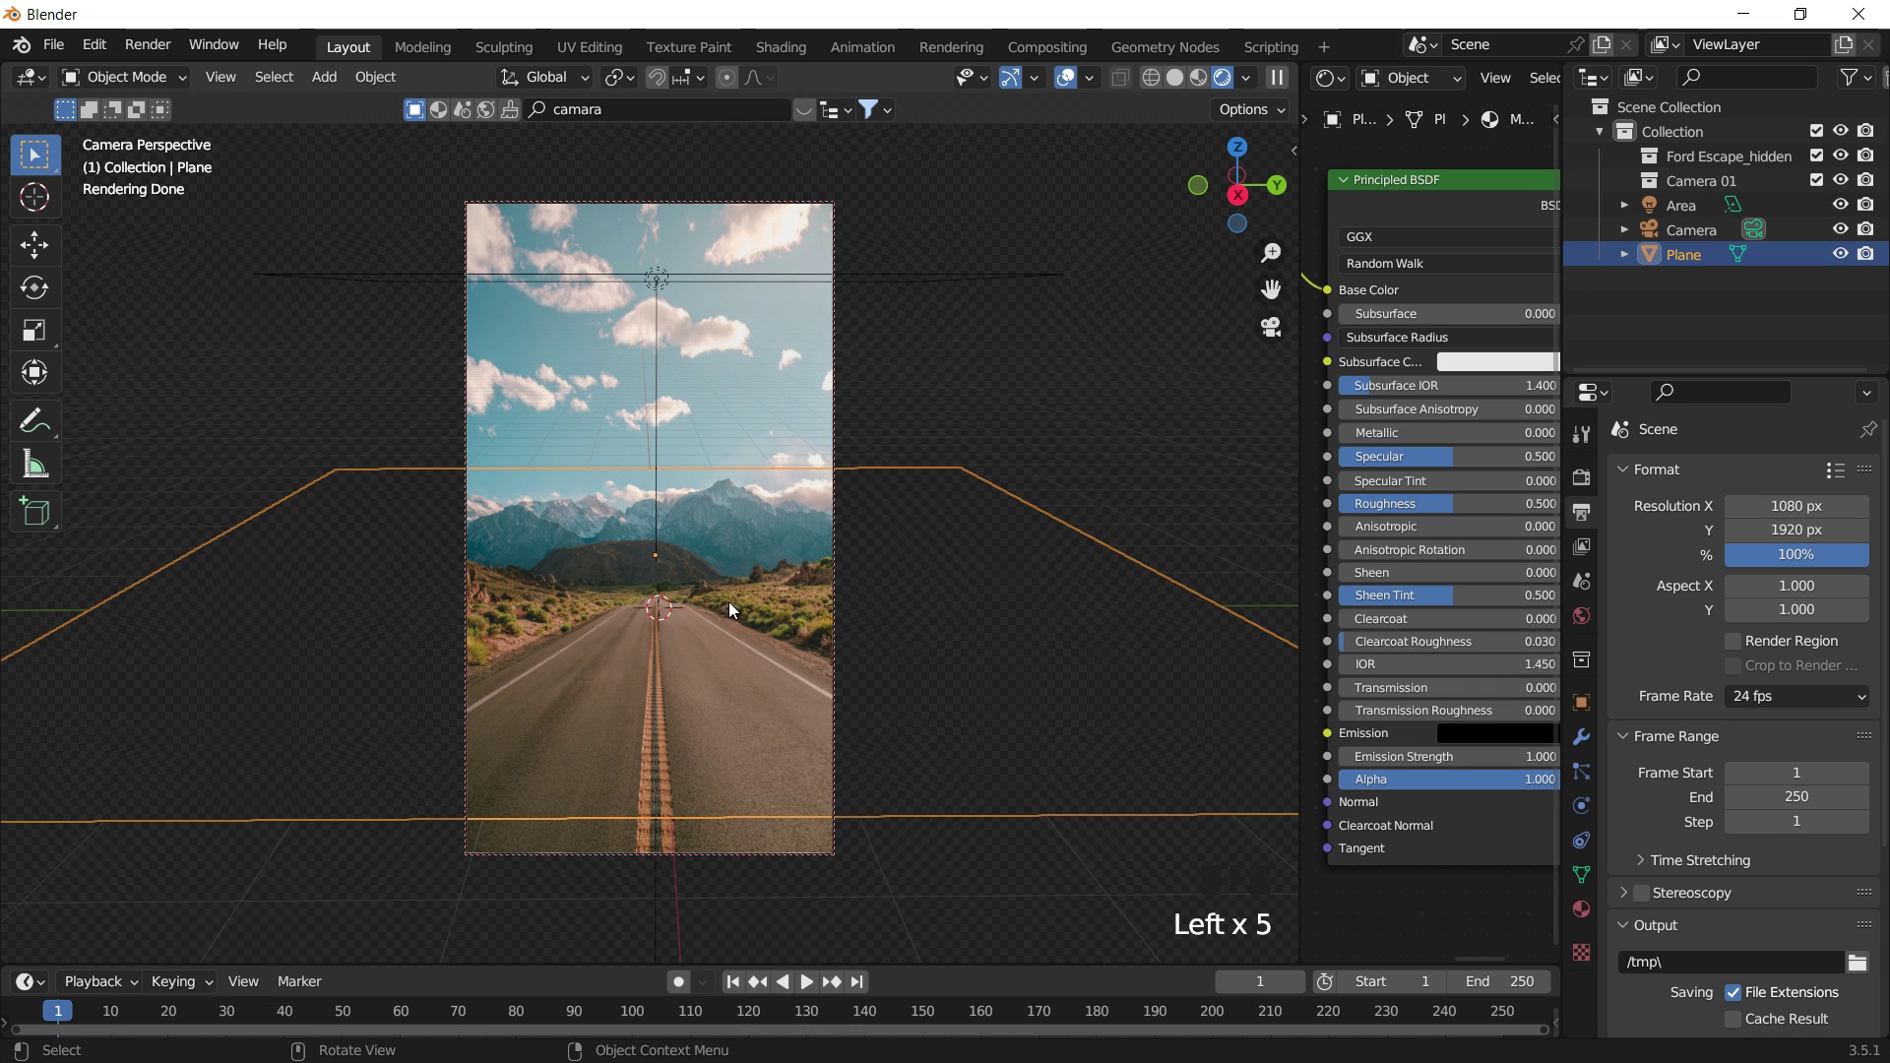
Compare the Crop and Stretch frame methods for the scene camera's background image, and set it to Crop.
click(835, 387)
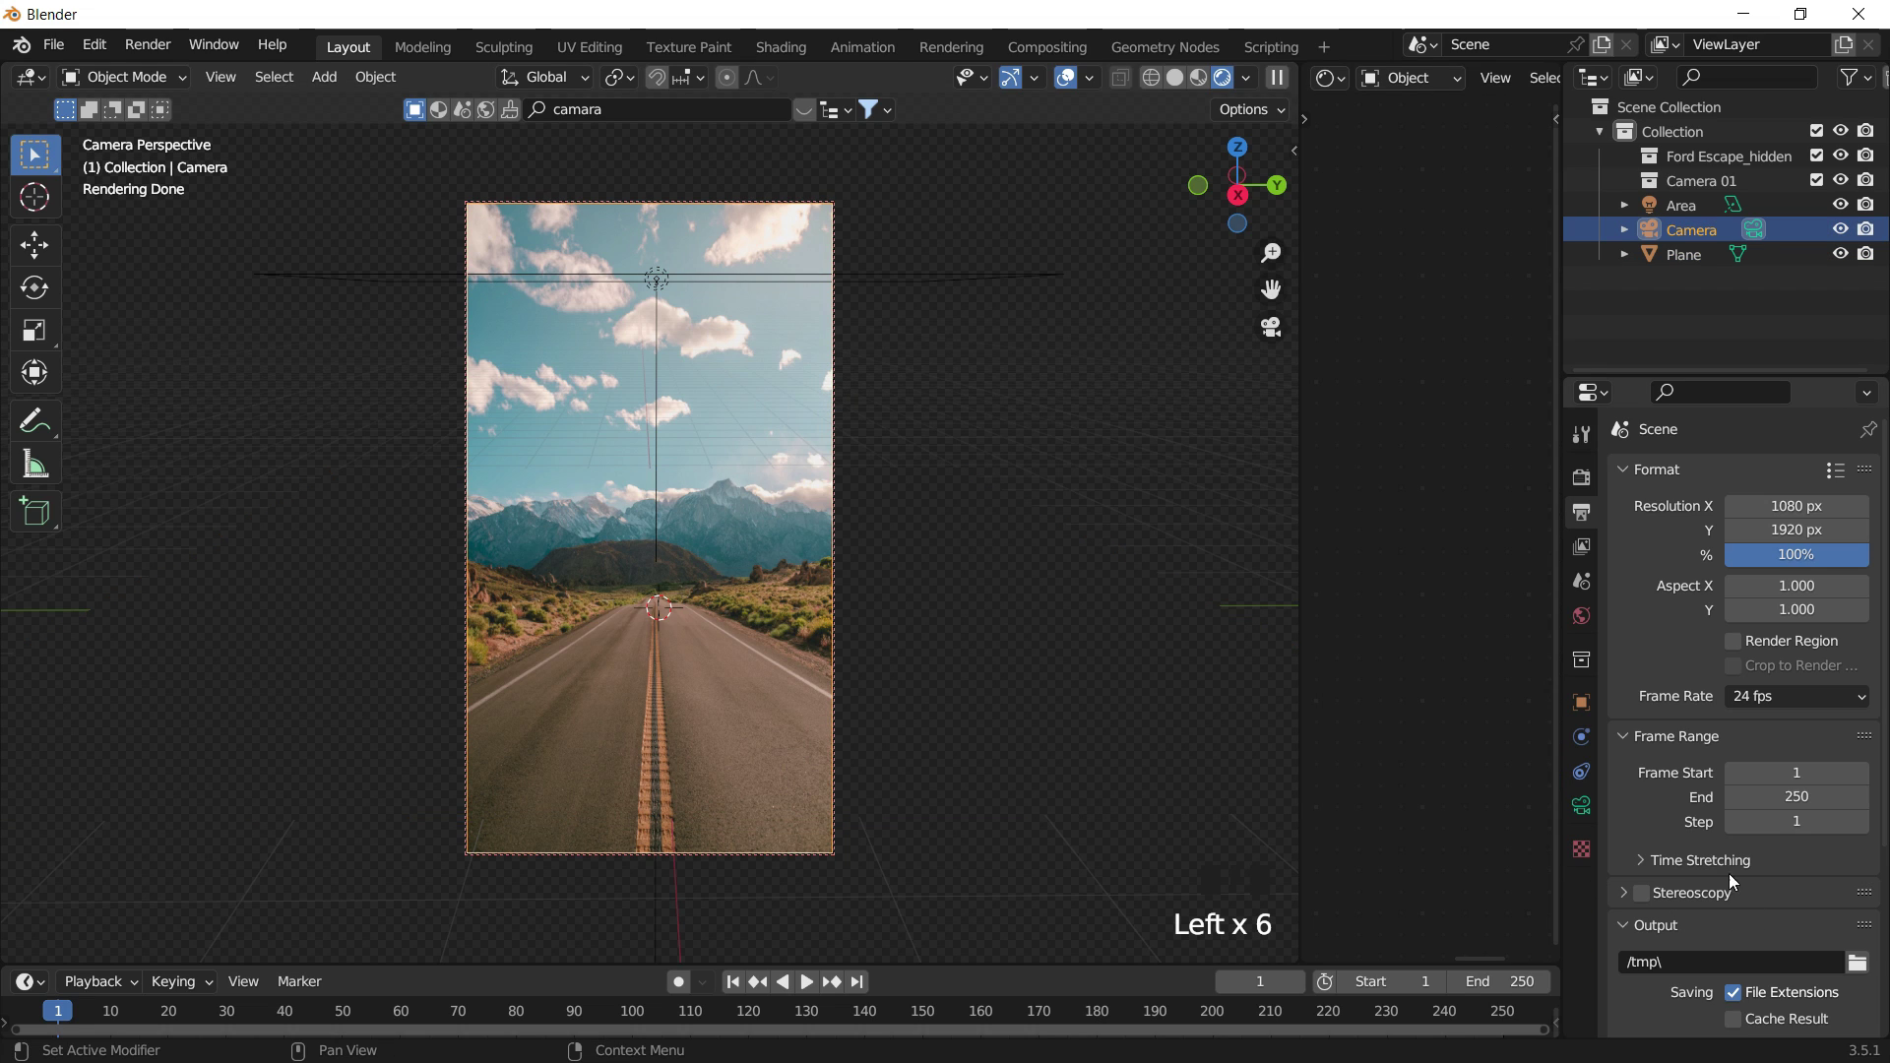
click(831, 428)
click(1581, 805)
scroll(1668, 800, down, 4)
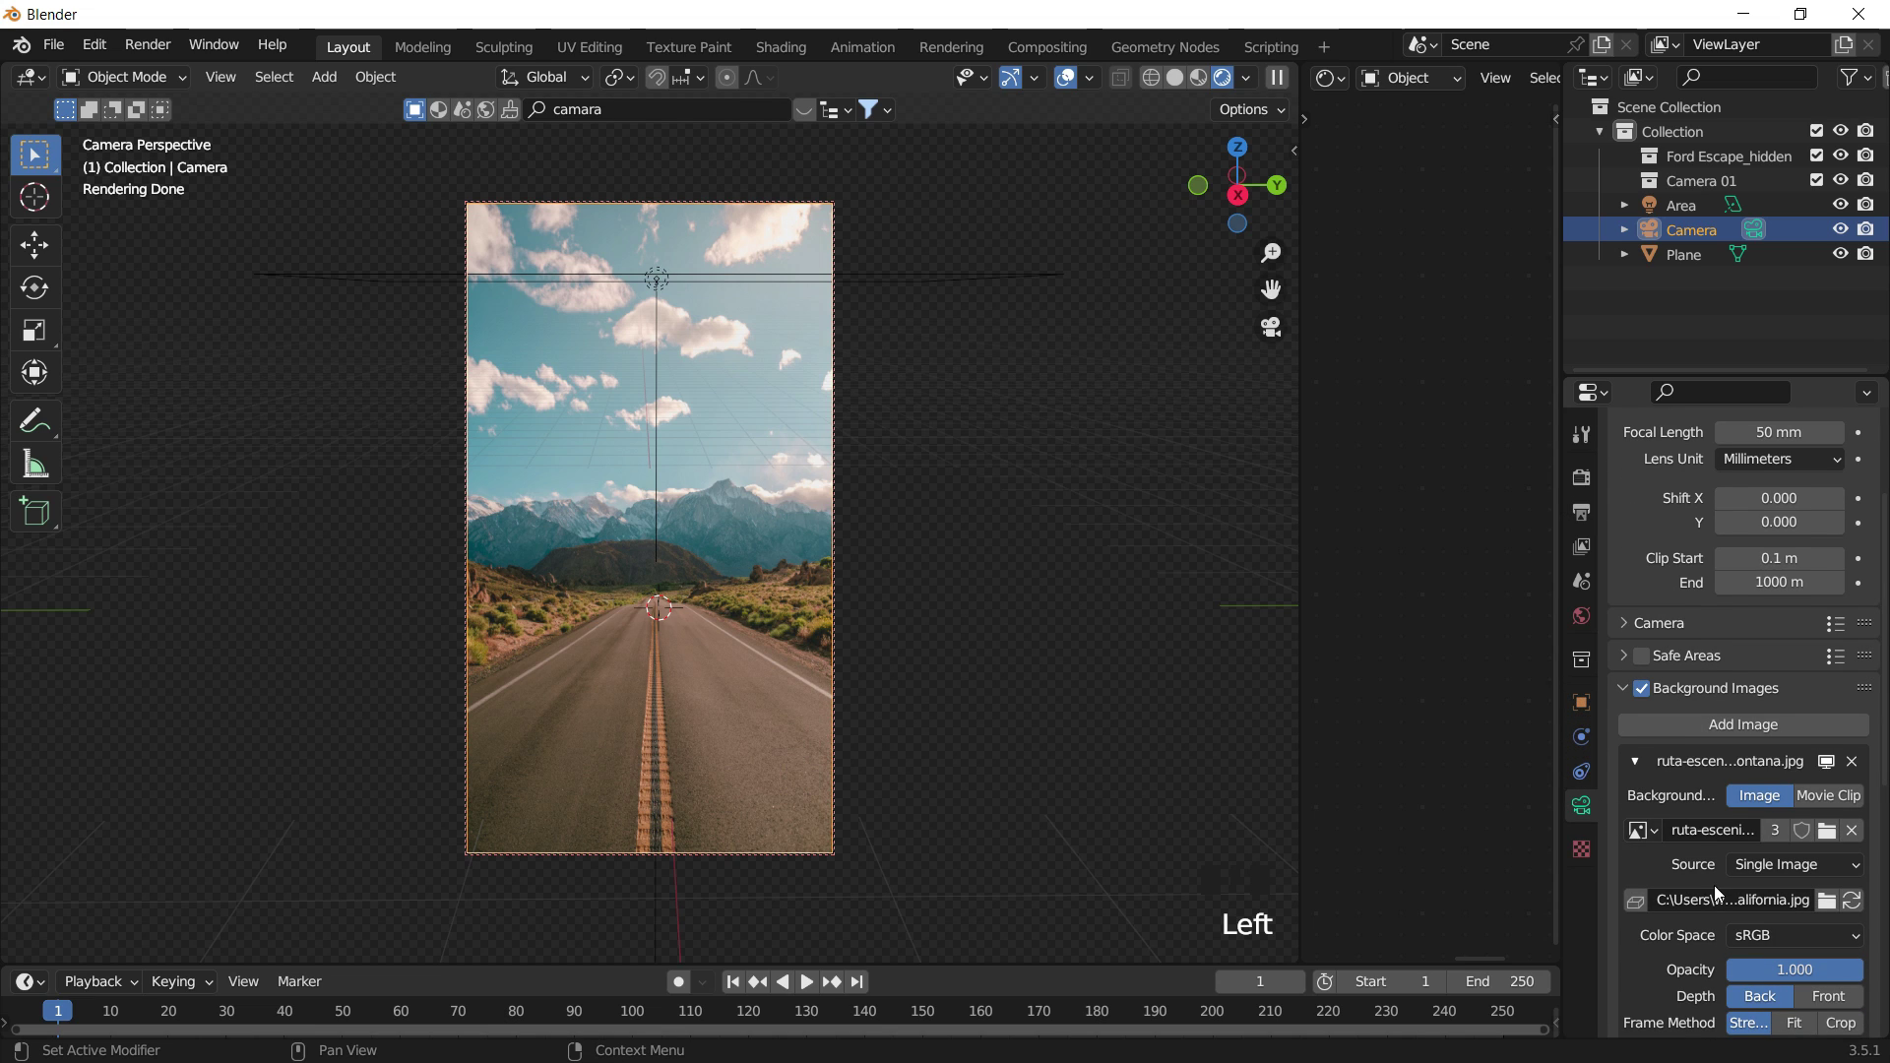
scroll(1728, 883, down, 8)
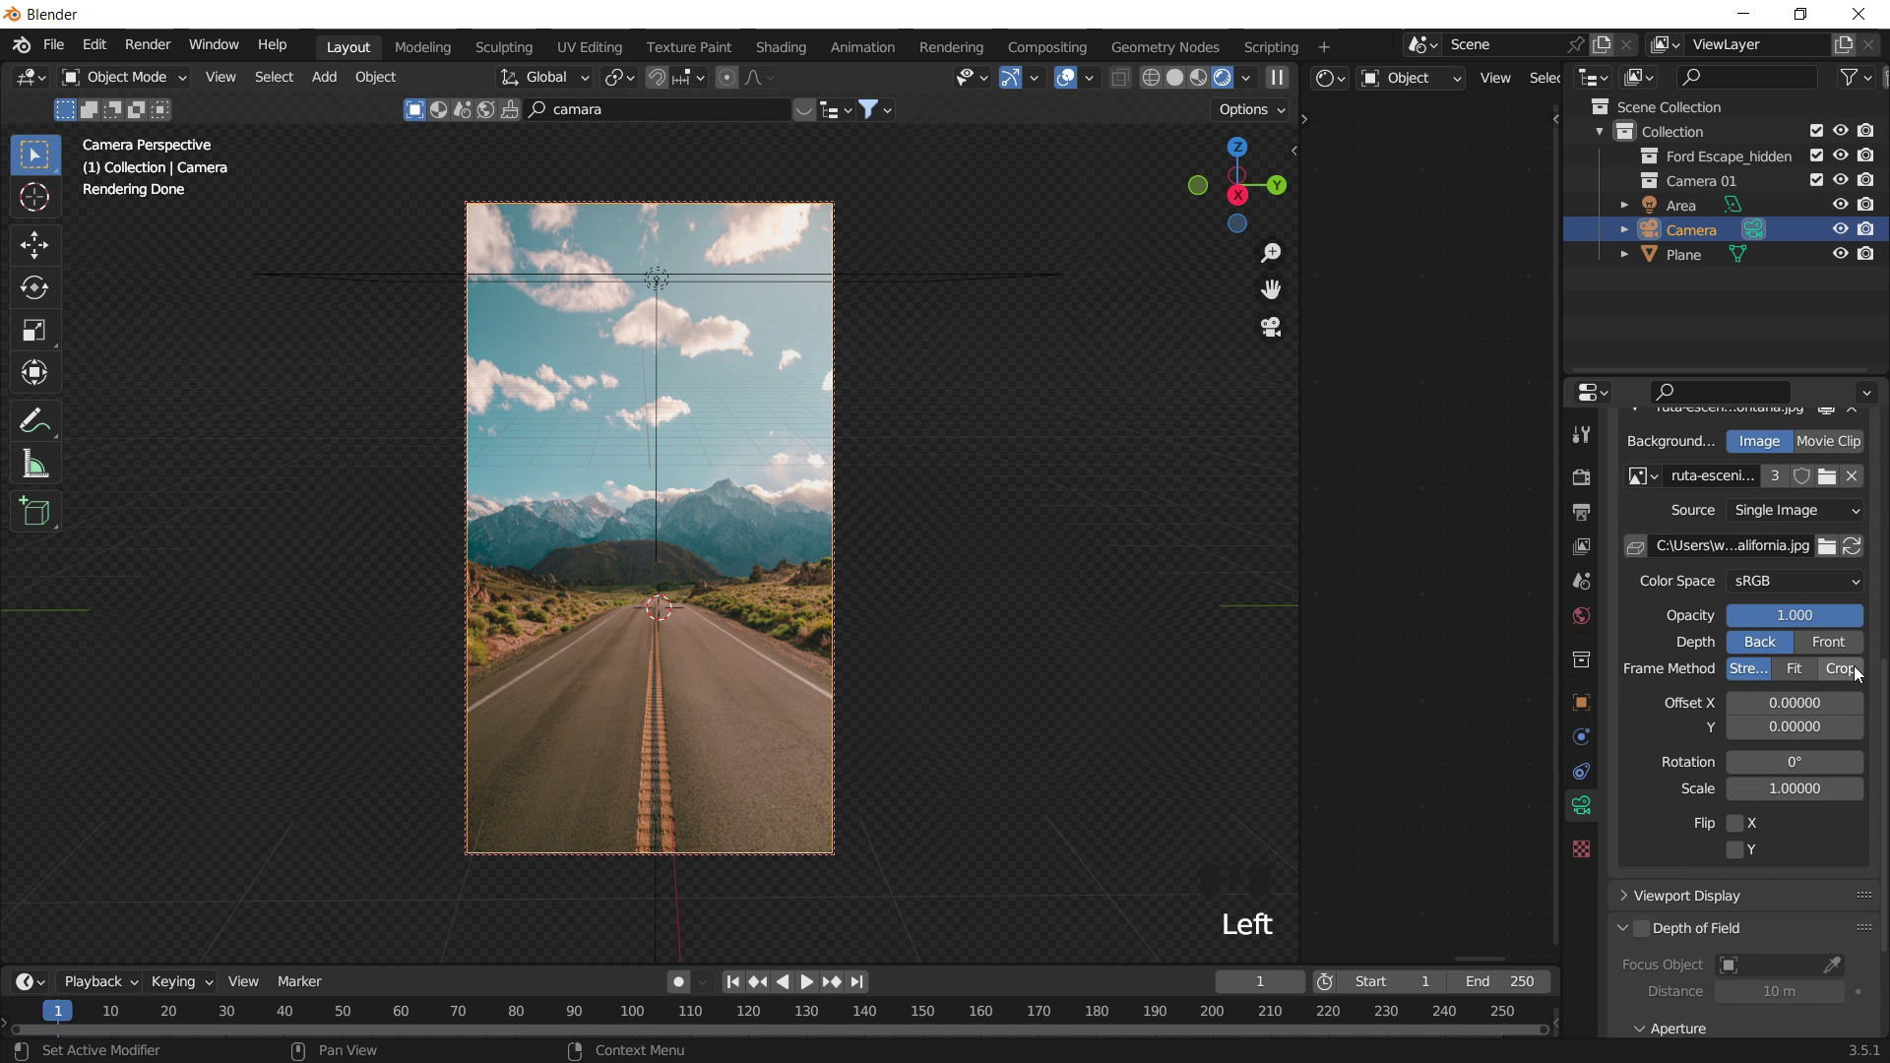
click(1841, 671)
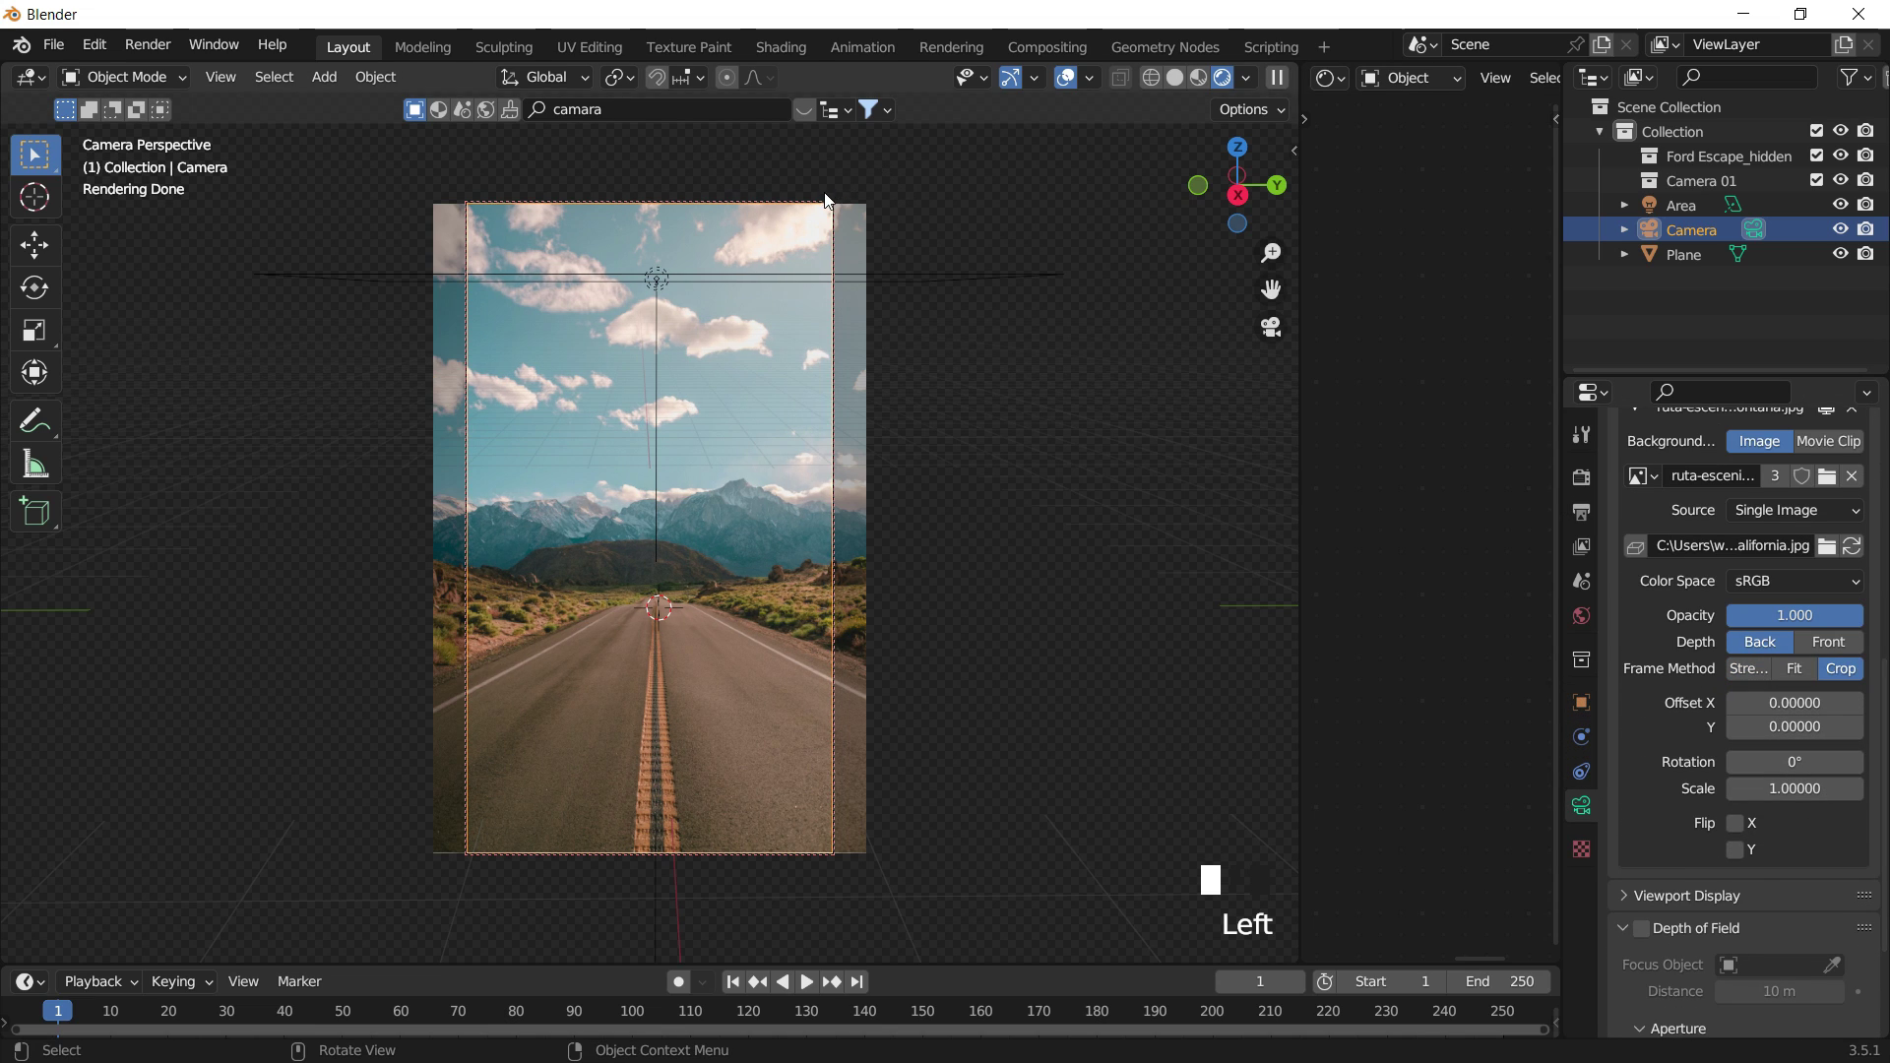
click(1745, 671)
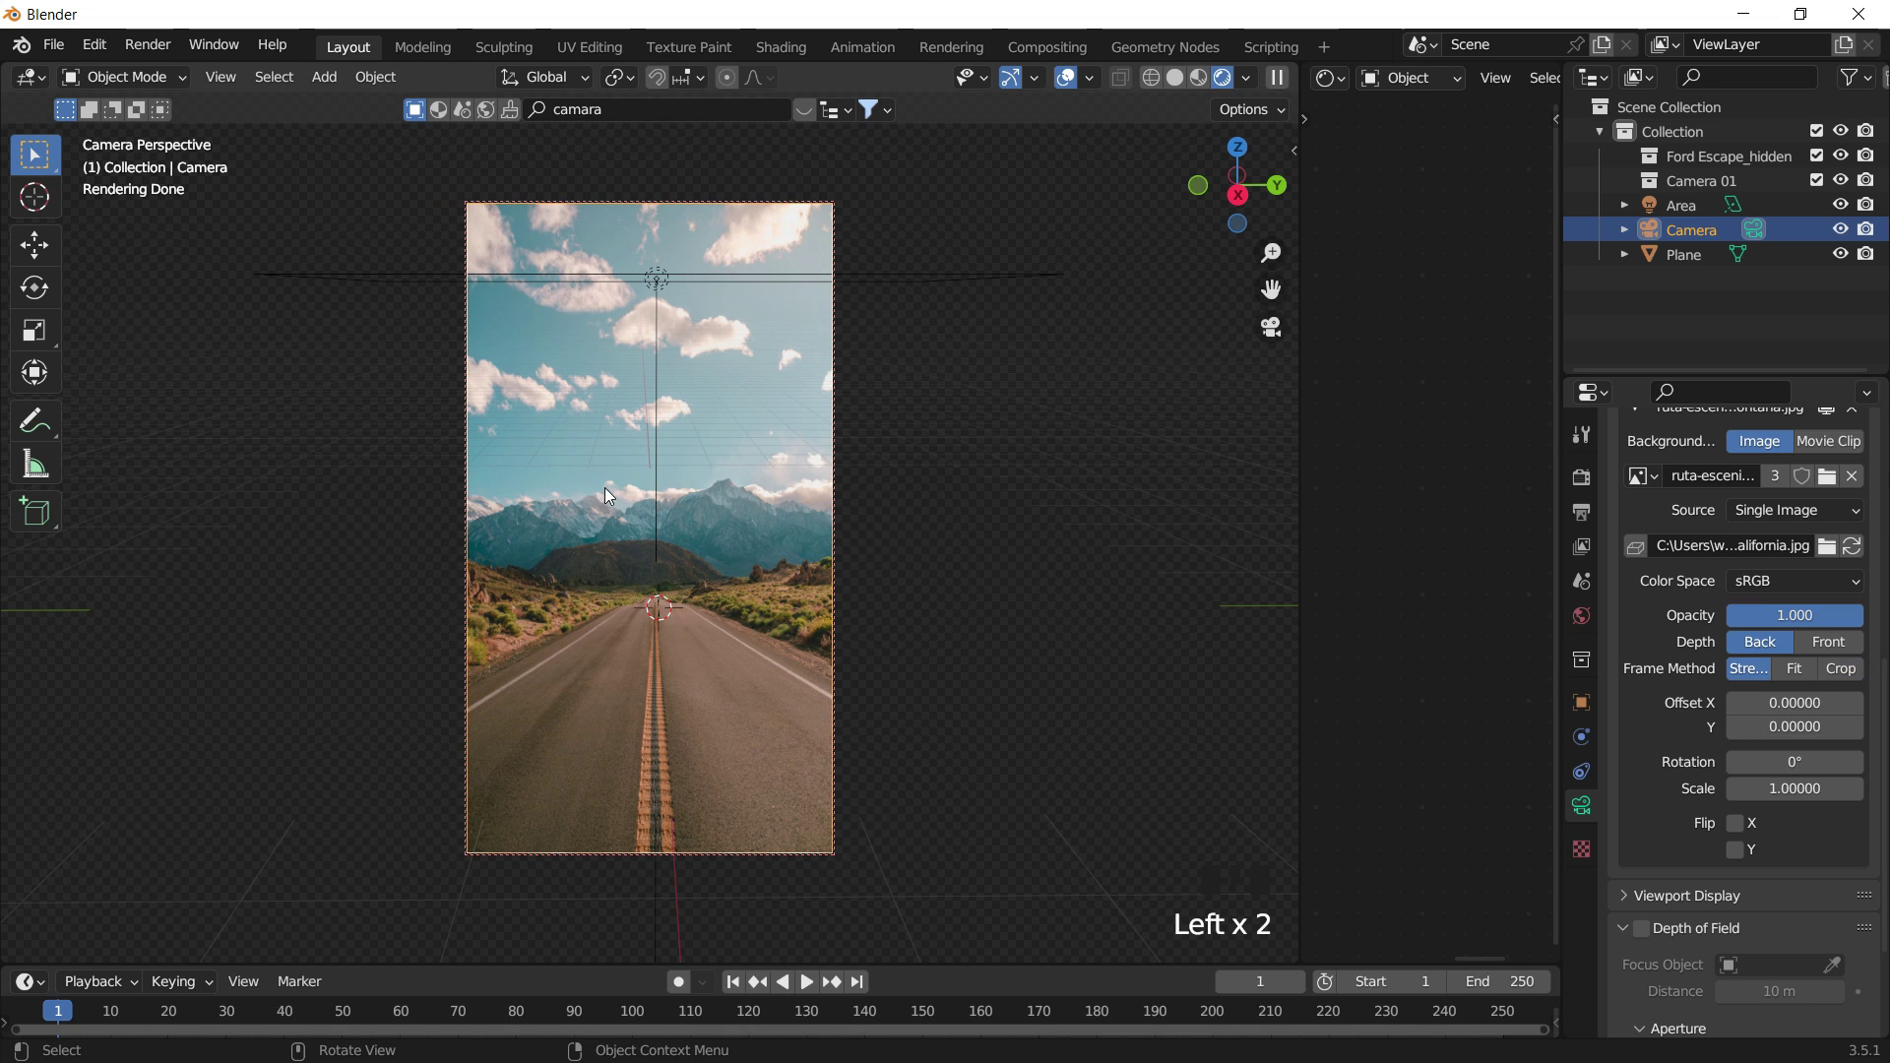
click(1845, 670)
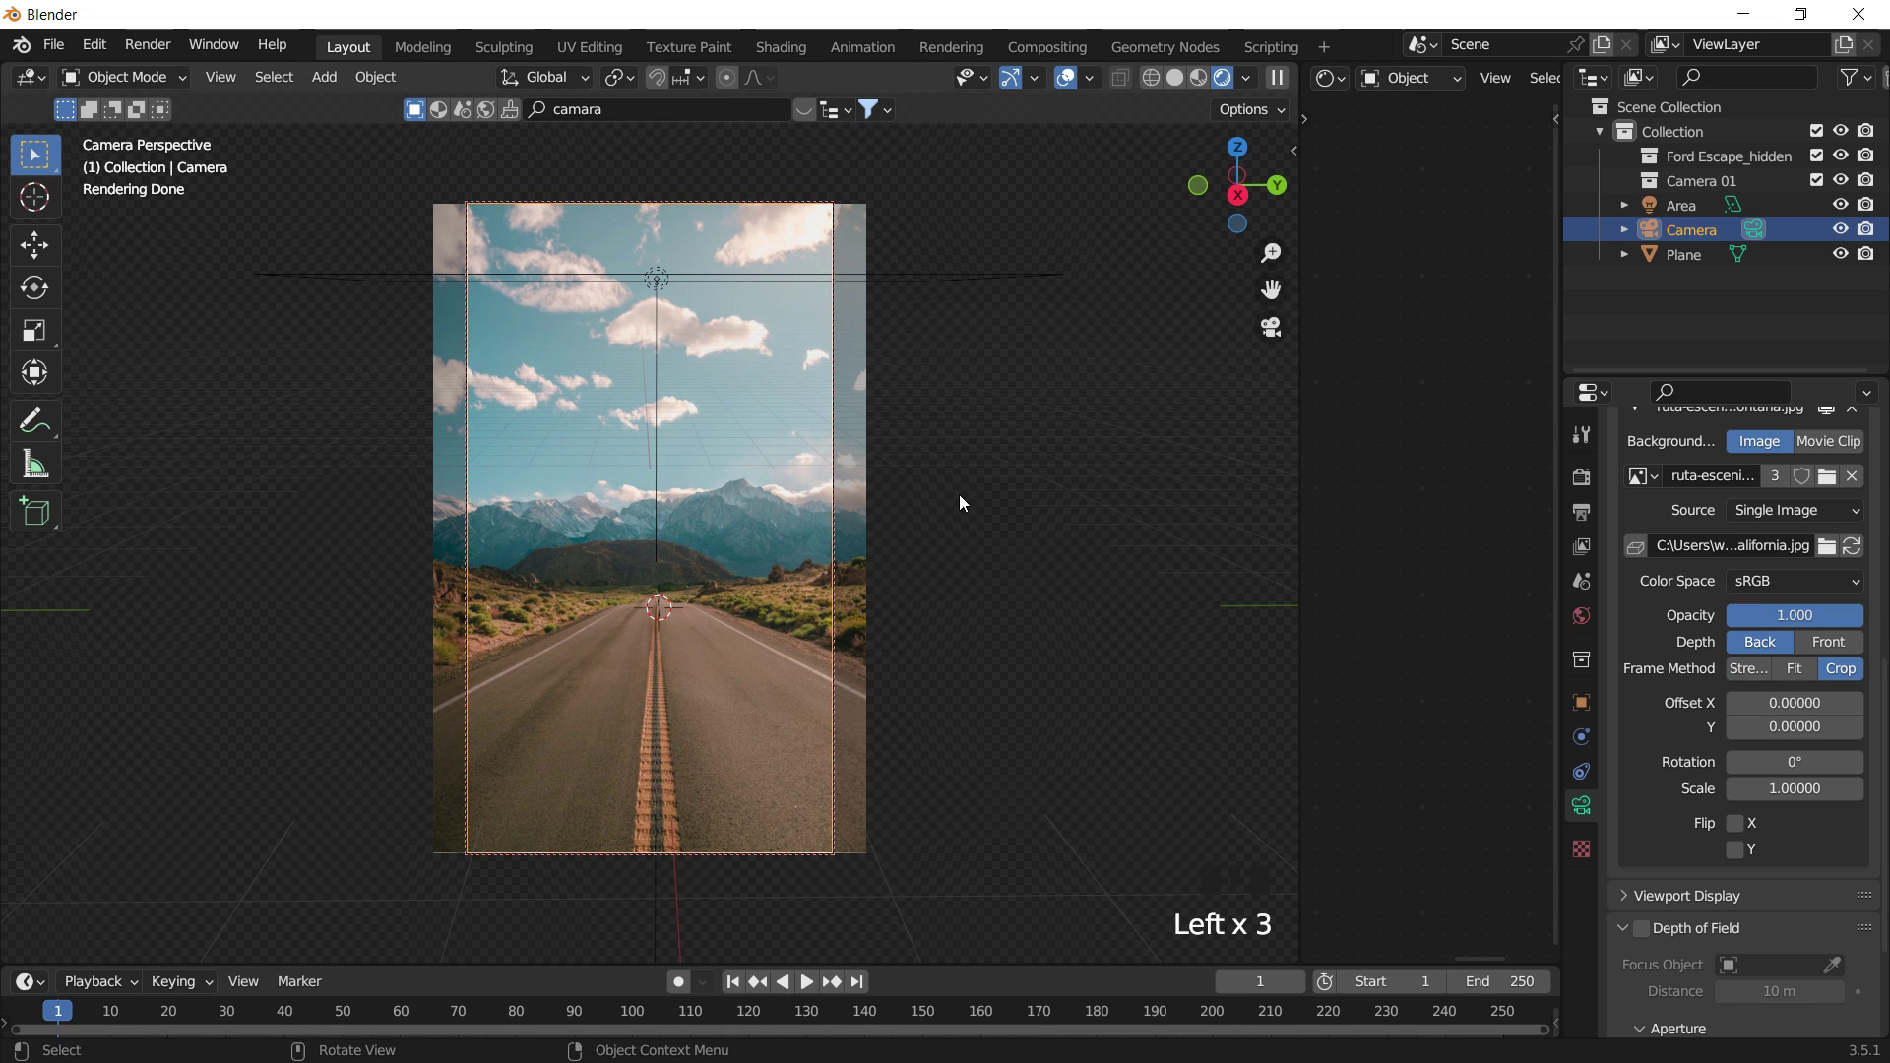
Replace the table picture in the compositor's image node with disparo-vertical-carretera-magnificas-montanas-cielo-azul-capturado-california.jpg.
click(1083, 45)
scroll(736, 530, up, 3)
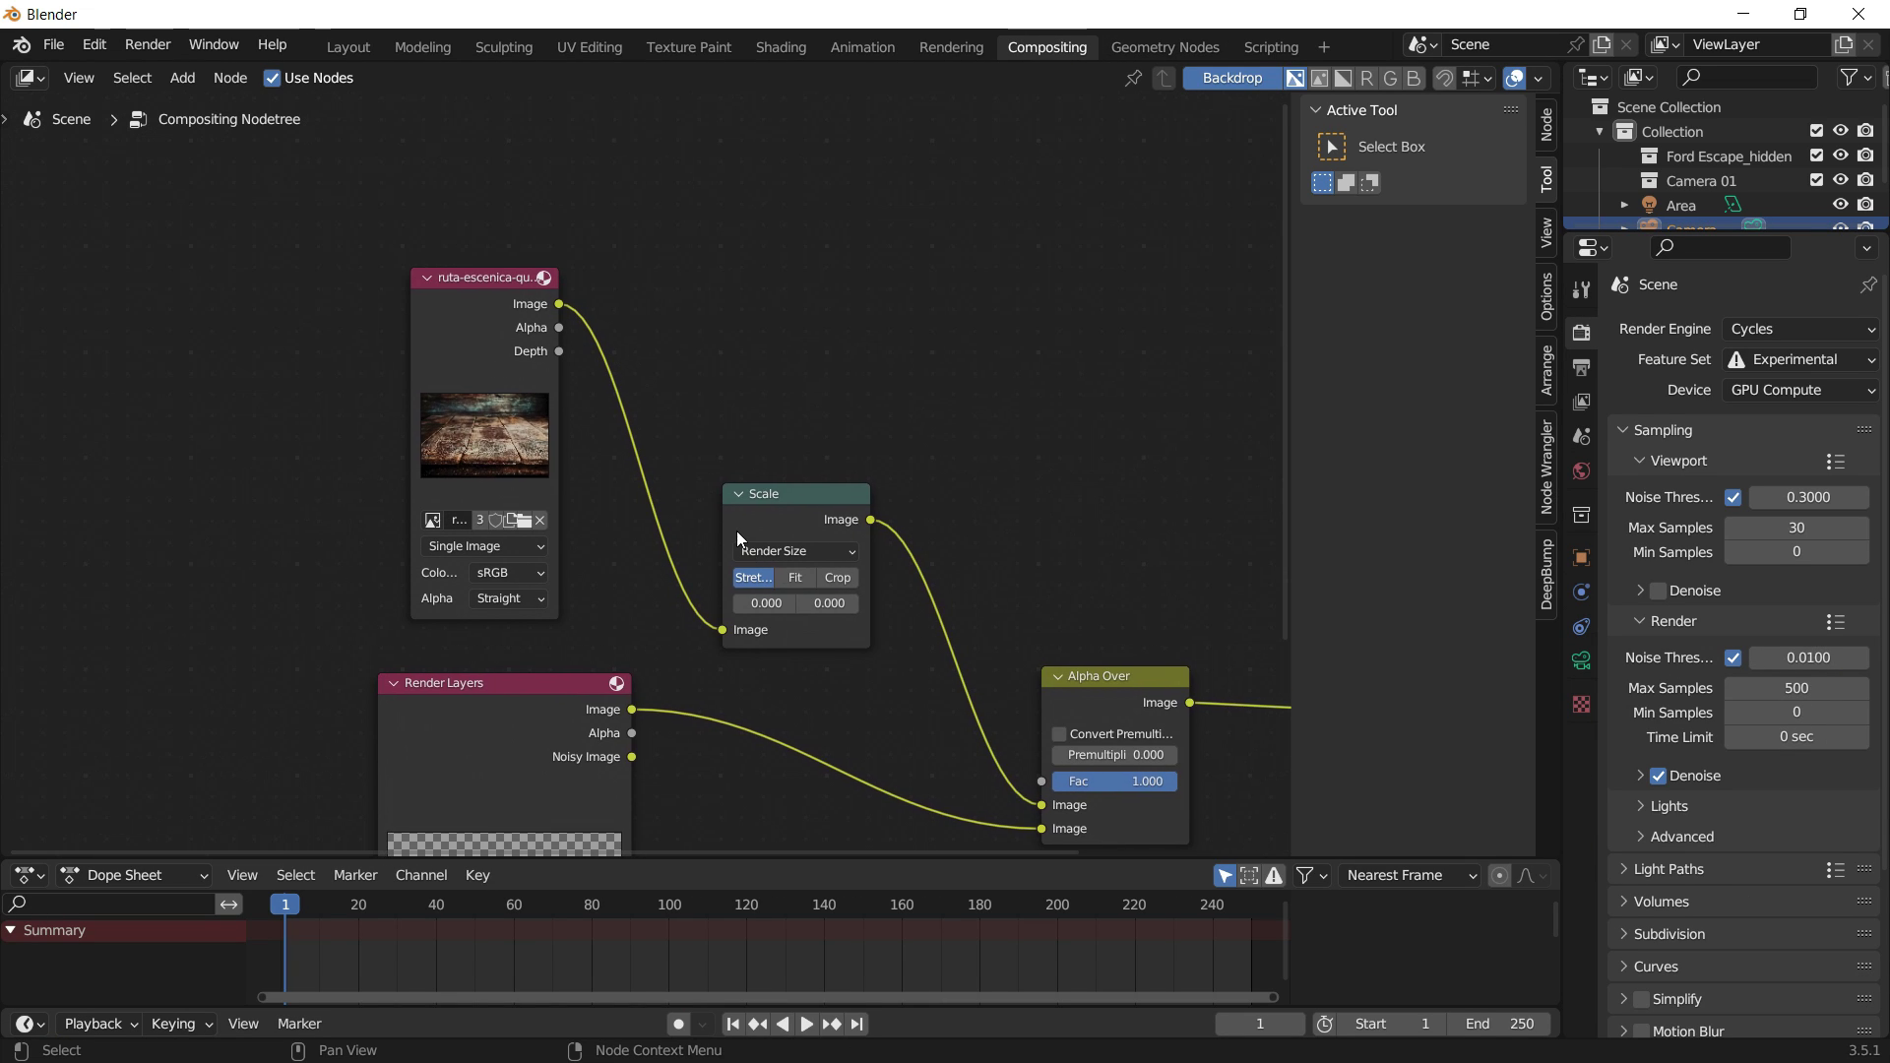
middle_drag(685, 499, 675, 481)
click(476, 503)
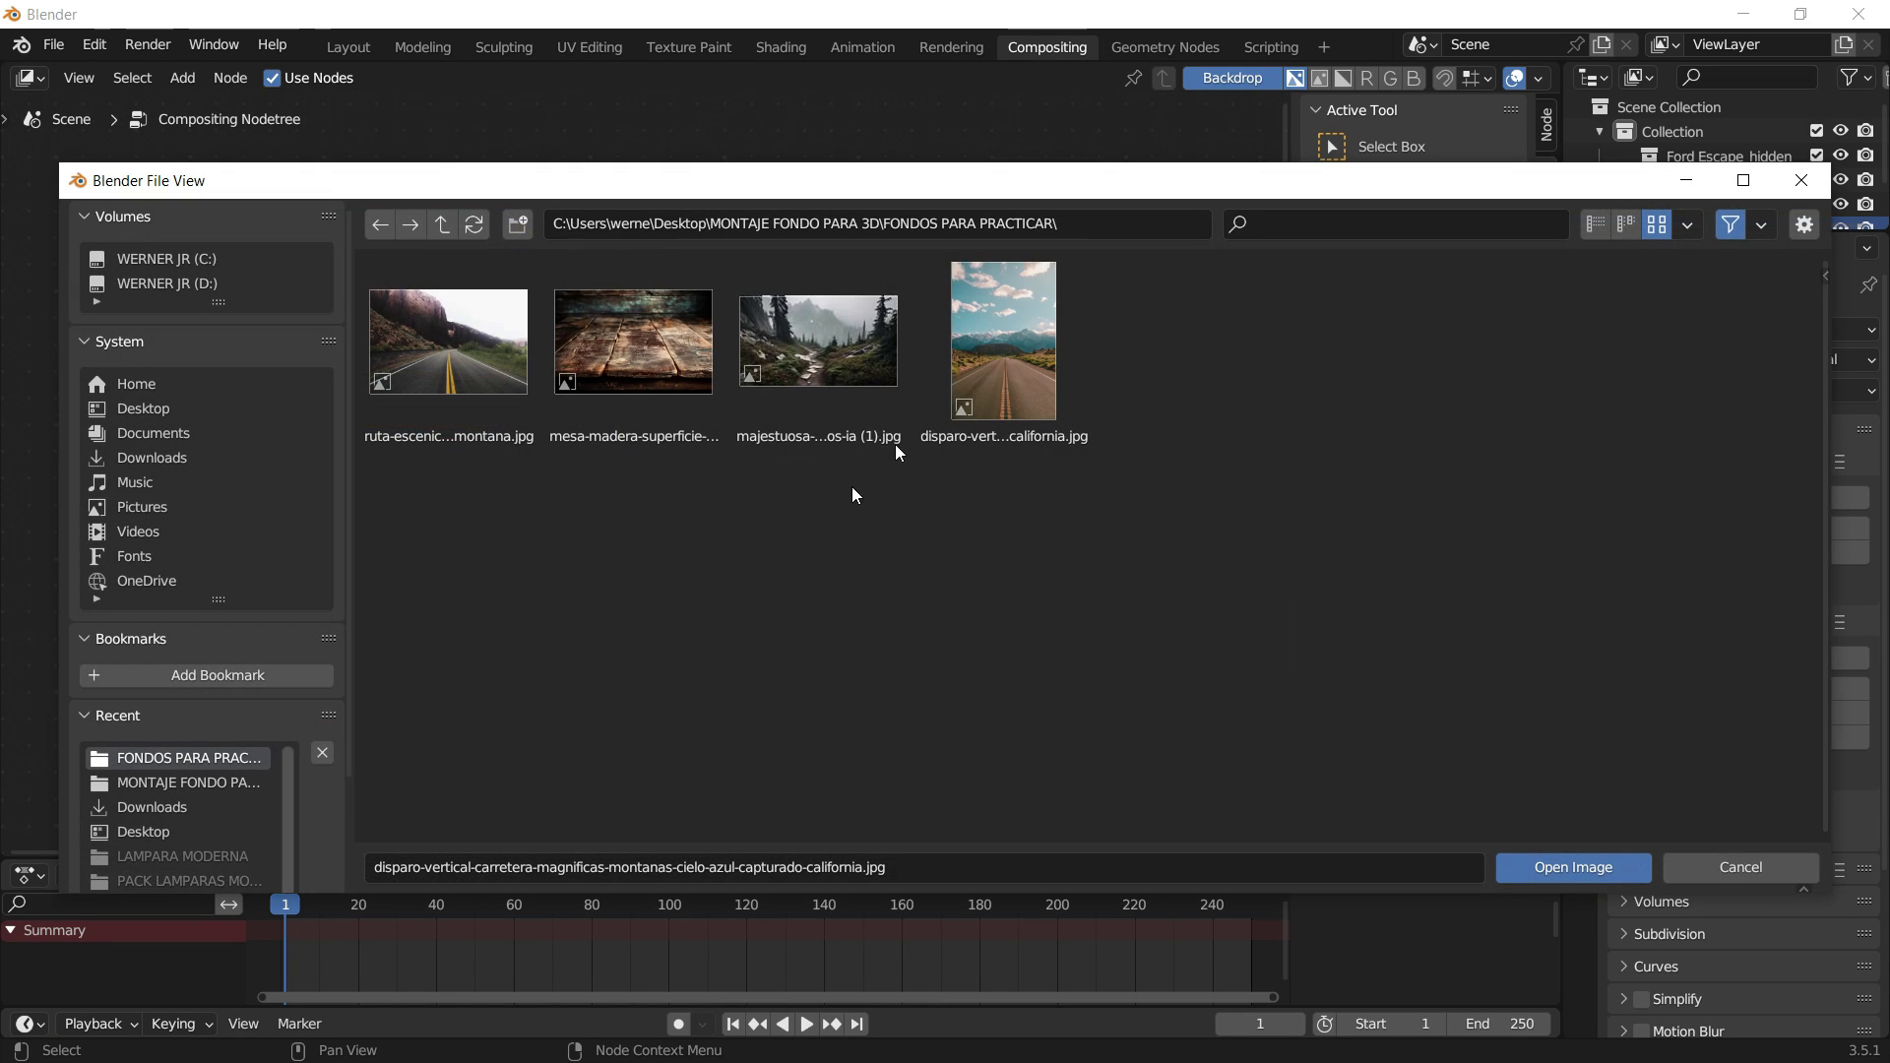
double_click(1000, 355)
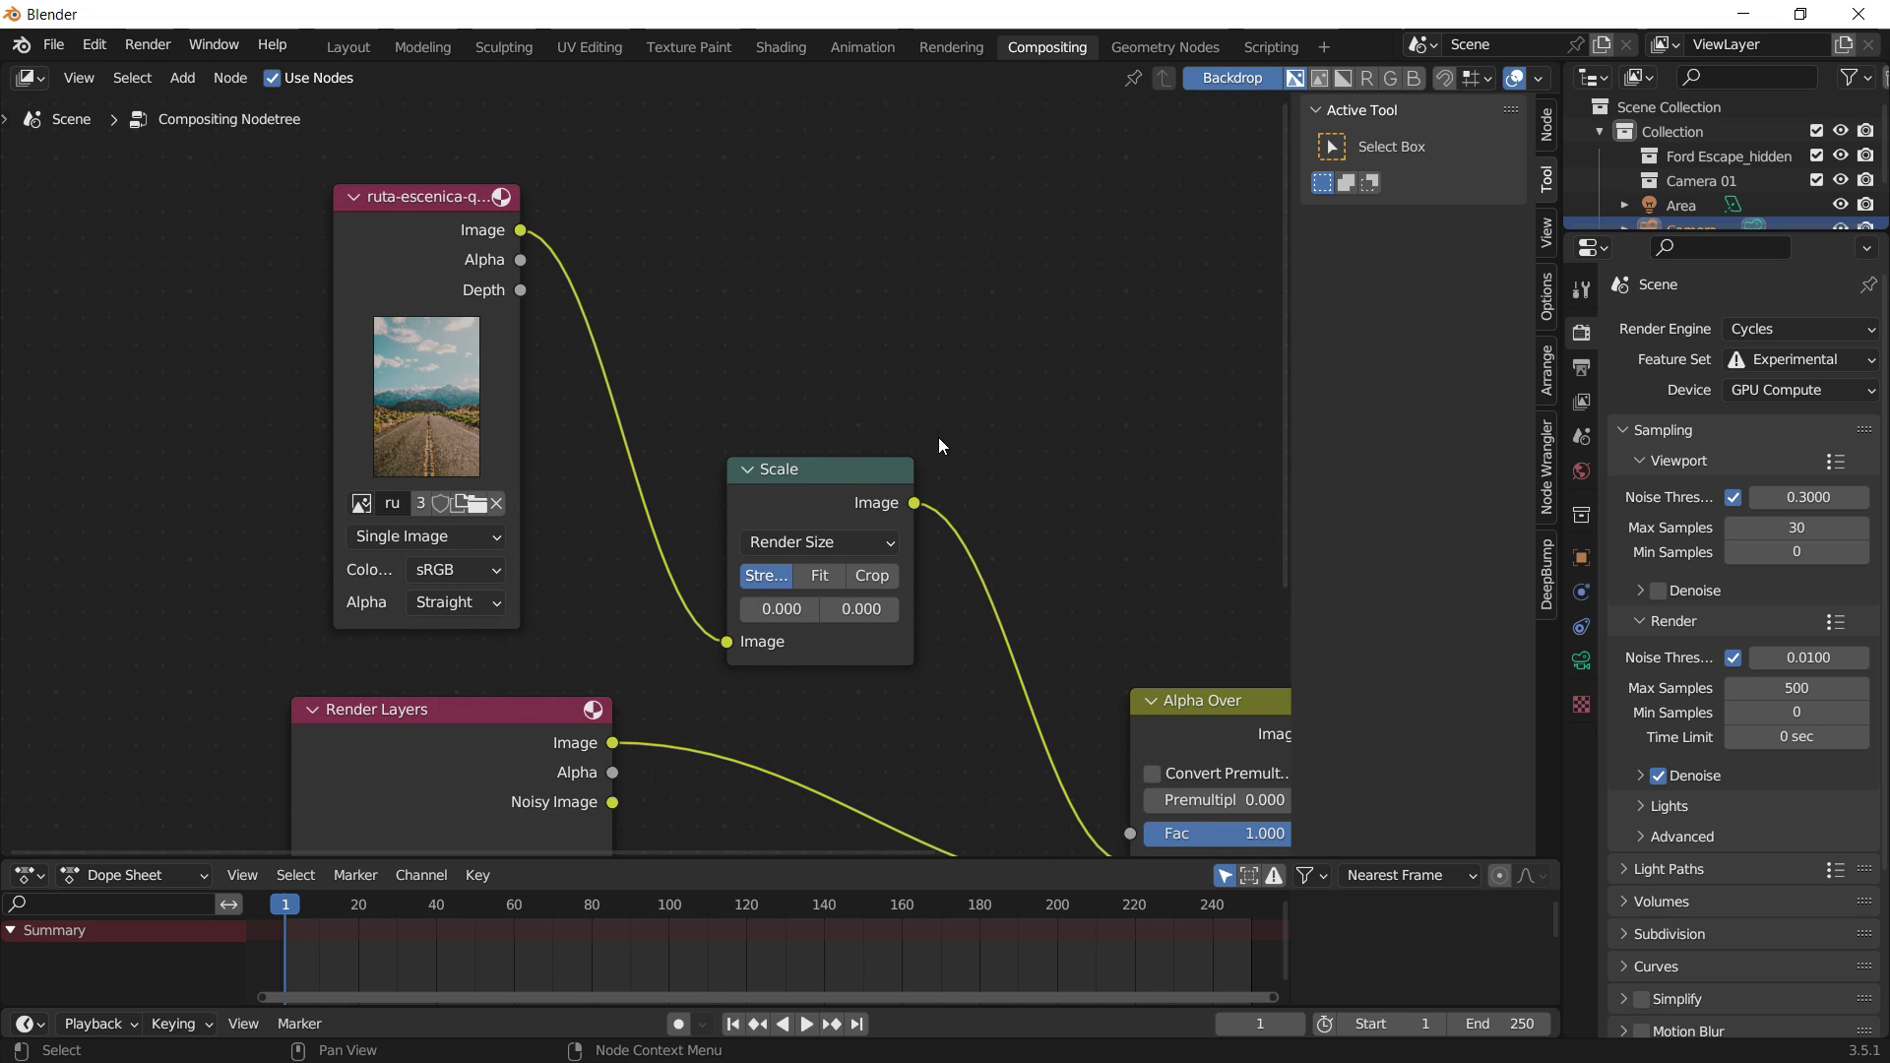
Set the compositor's Scale node from Stretch to Crop at render size.
click(868, 577)
click(770, 588)
click(874, 577)
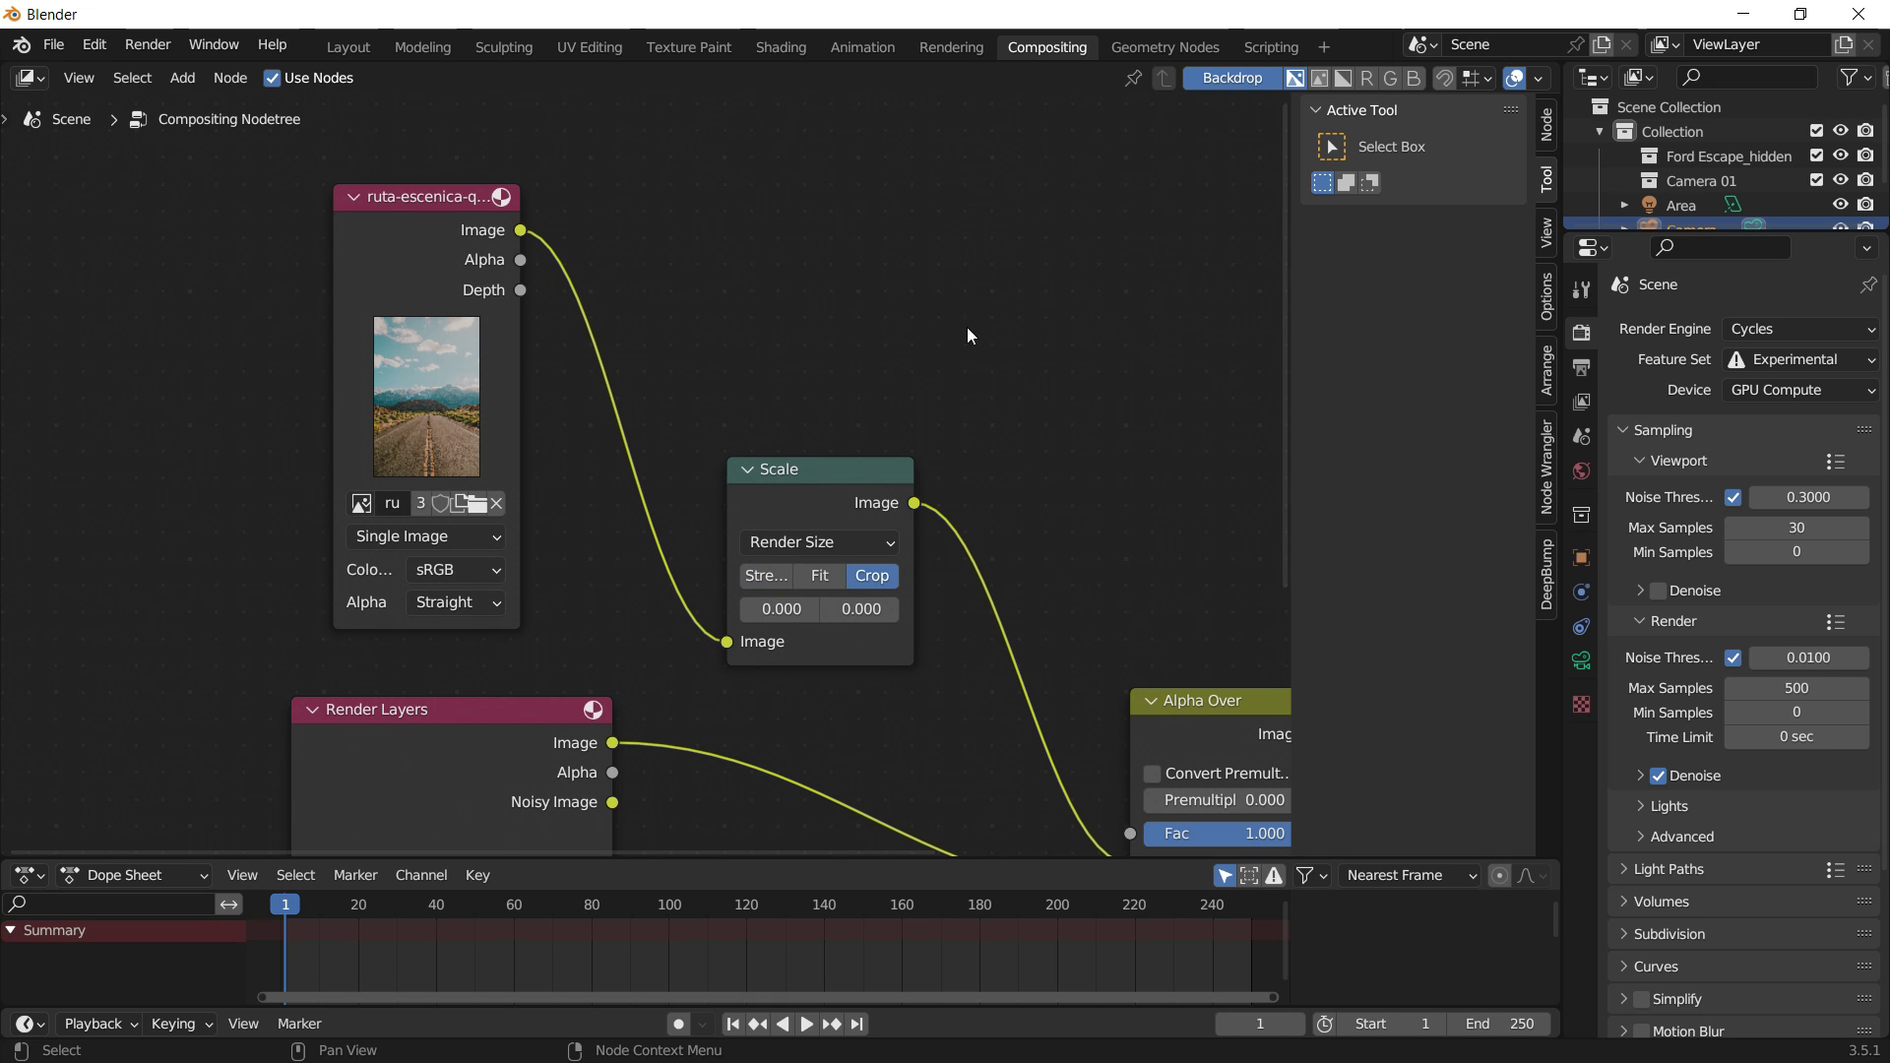
Lower the scene camera's viewing angle in the Layout workspace so the ground plane follows the road's perspective.
click(368, 47)
click(774, 513)
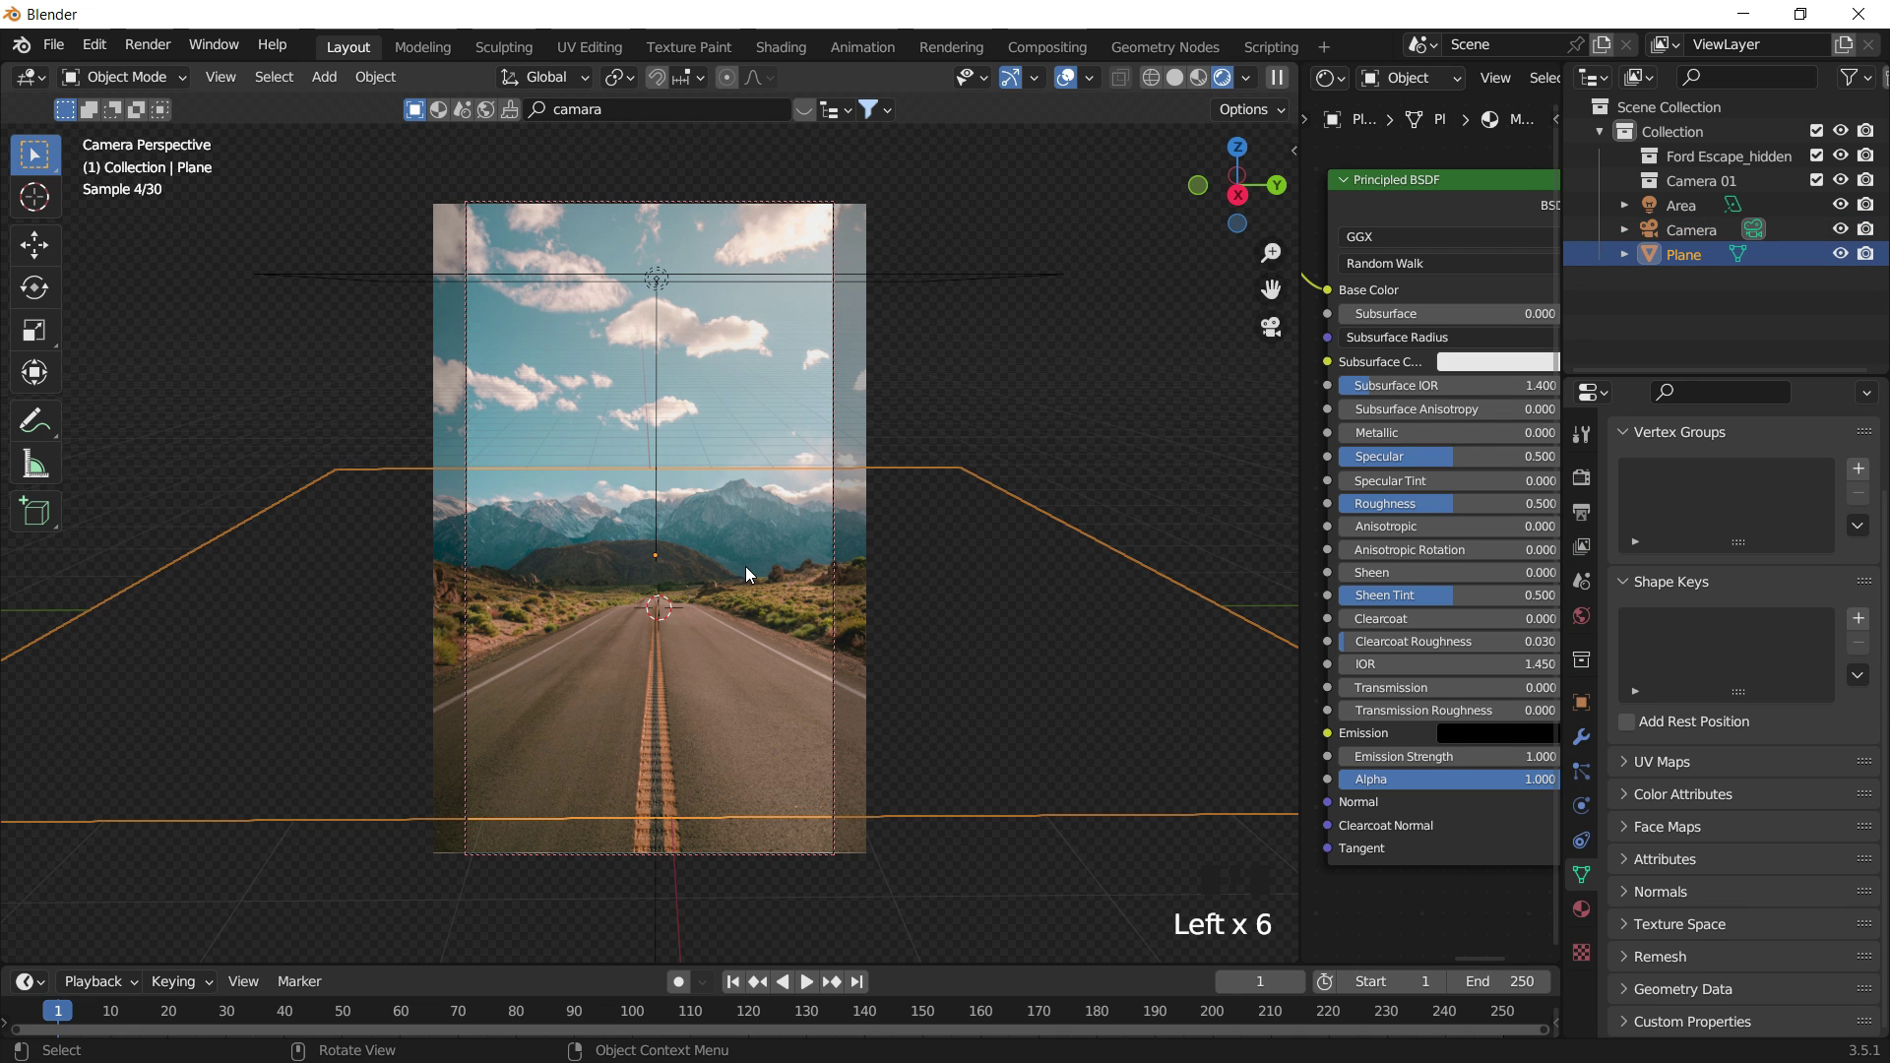
middle_drag(743, 559, 747, 600)
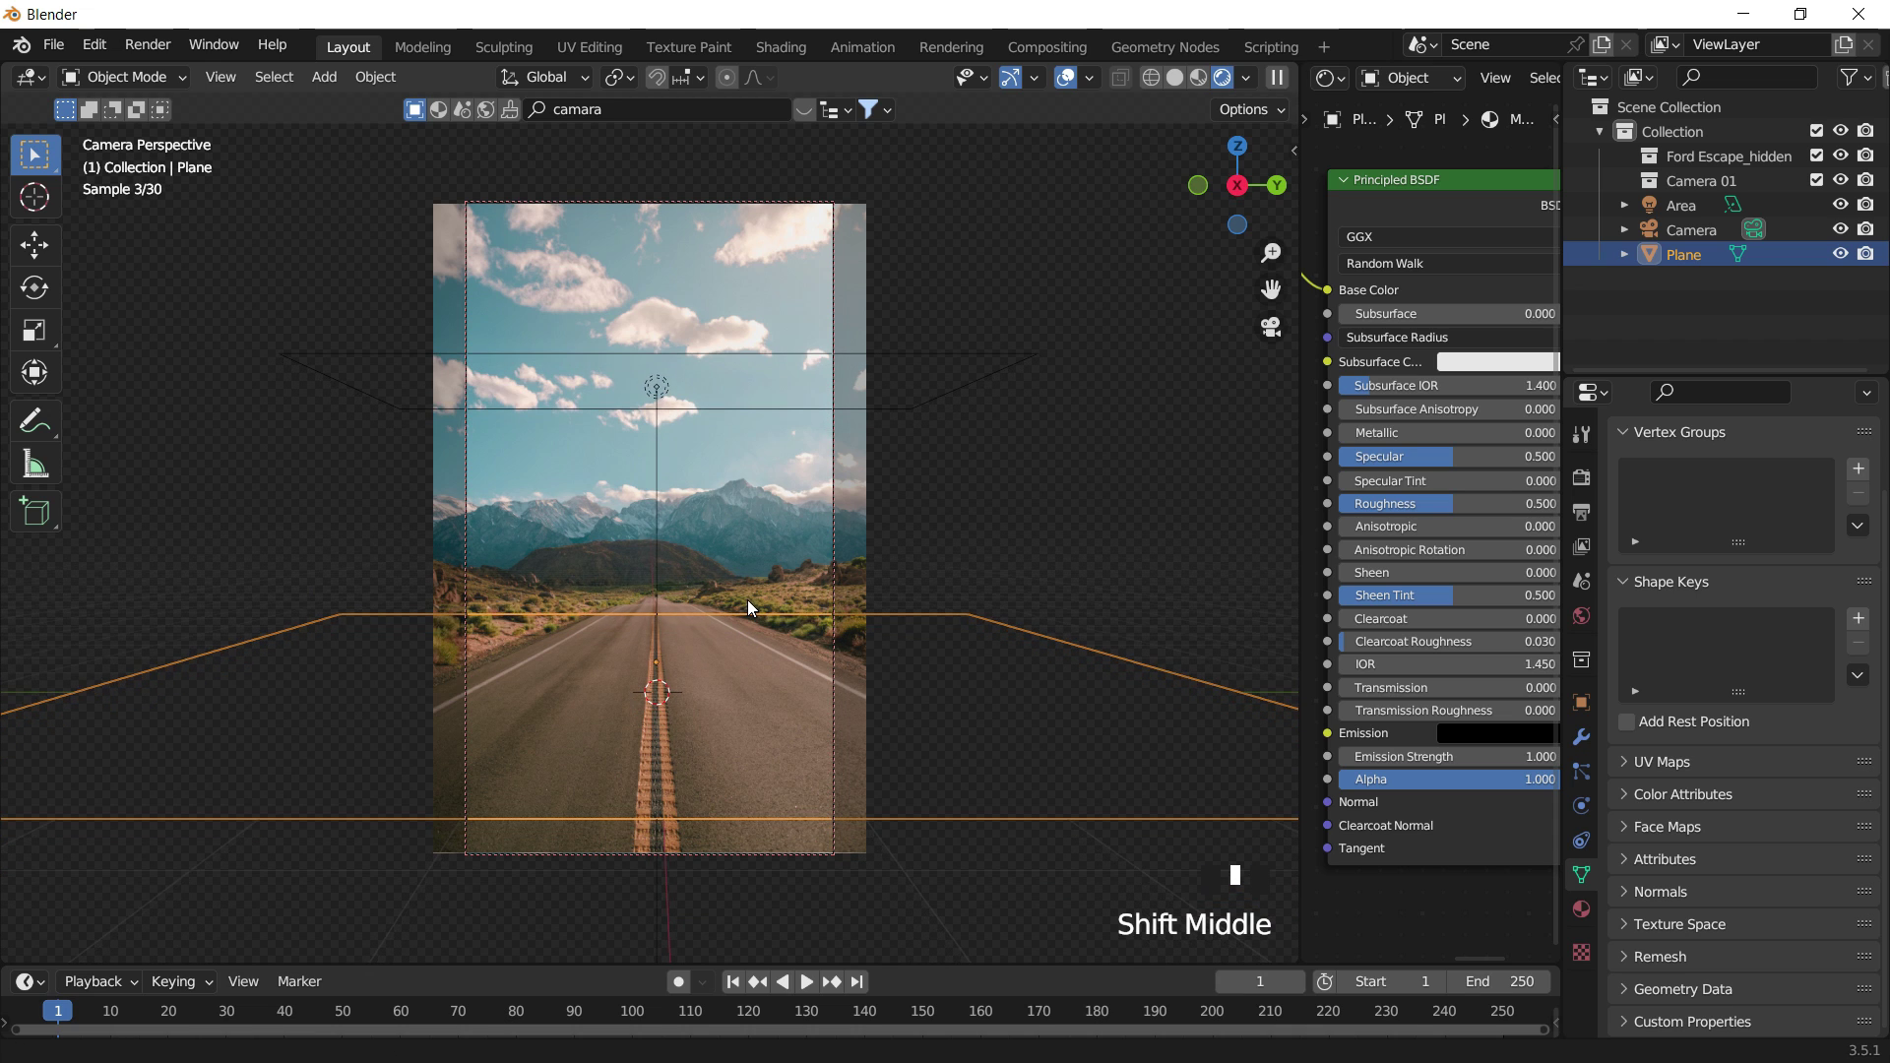
click(937, 529)
click(951, 395)
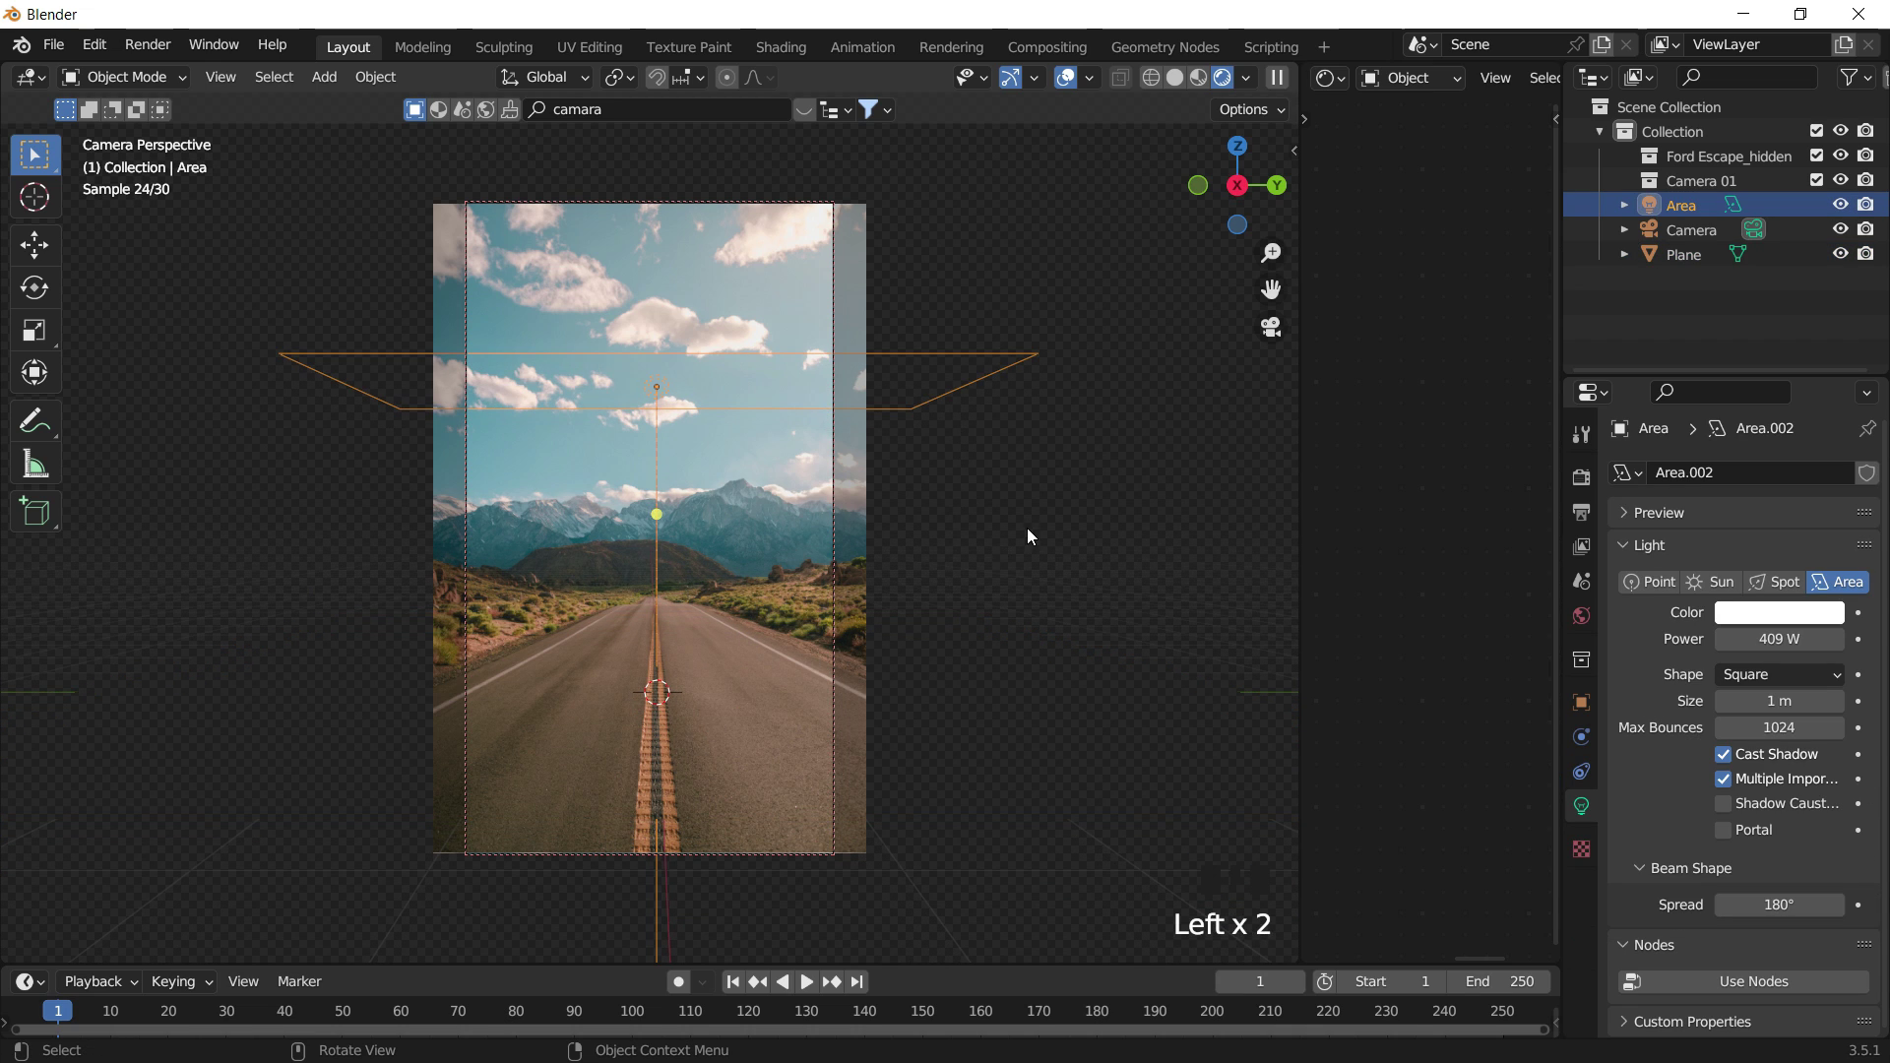
Add a monkey mesh at the 3D cursor on the road and rotate it to face the camera.
click(571, 730)
key(shift+a)
mouse_move(569, 412)
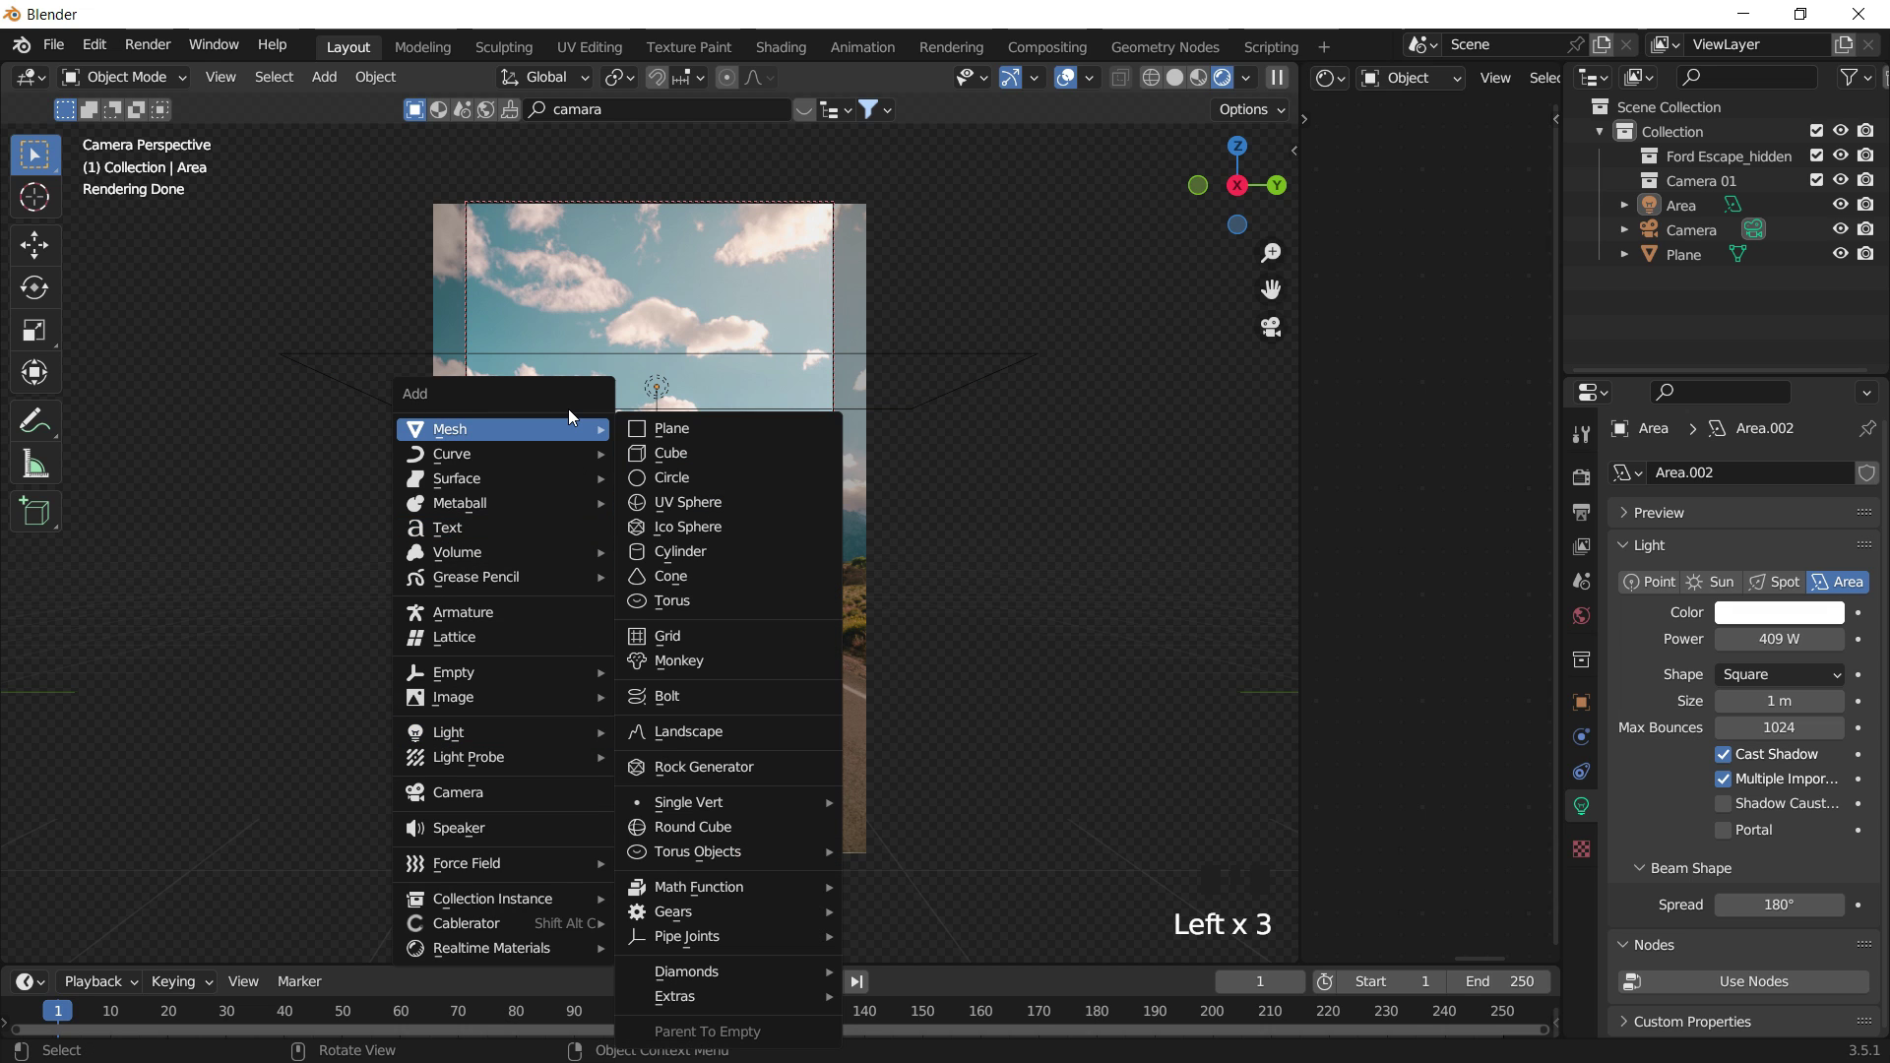
click(669, 661)
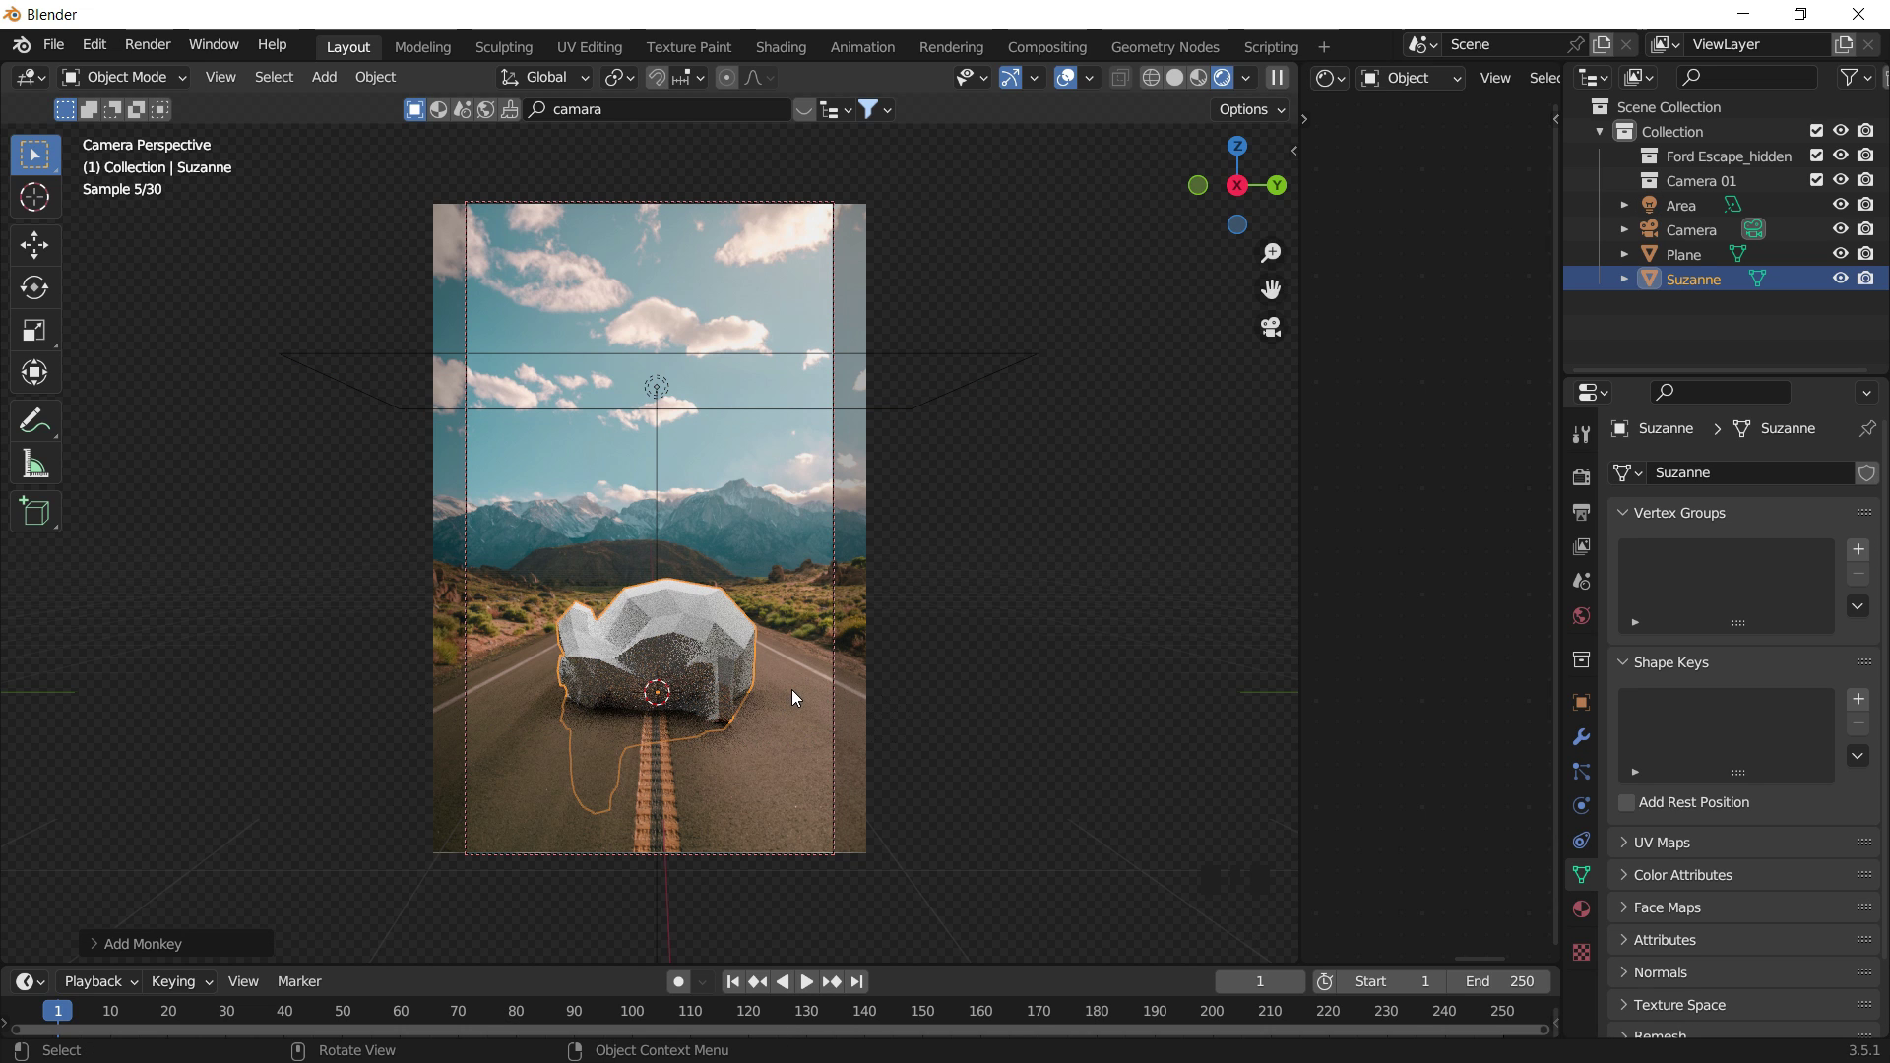
key(r)
click(787, 638)
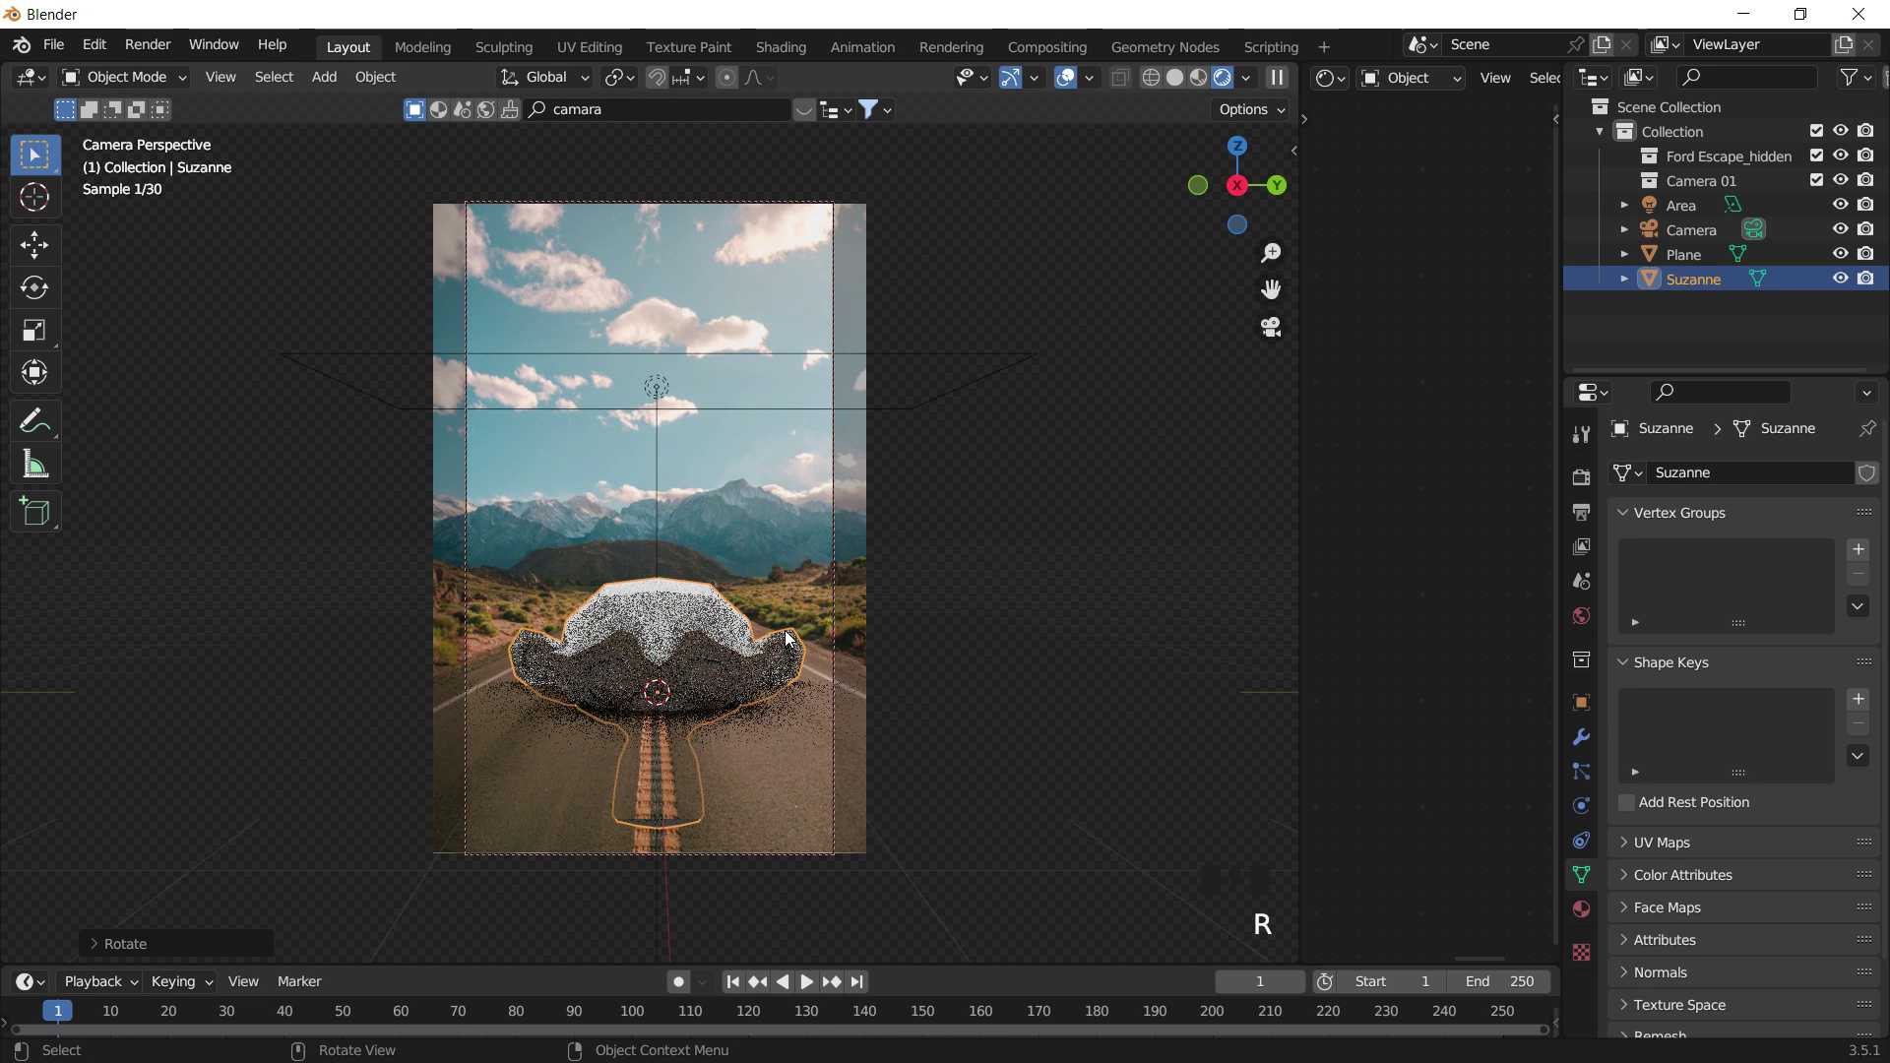
Scale the monkey down, raise it along Z above the road and deselect it.
key(s)
click(713, 618)
key(g)
key(z)
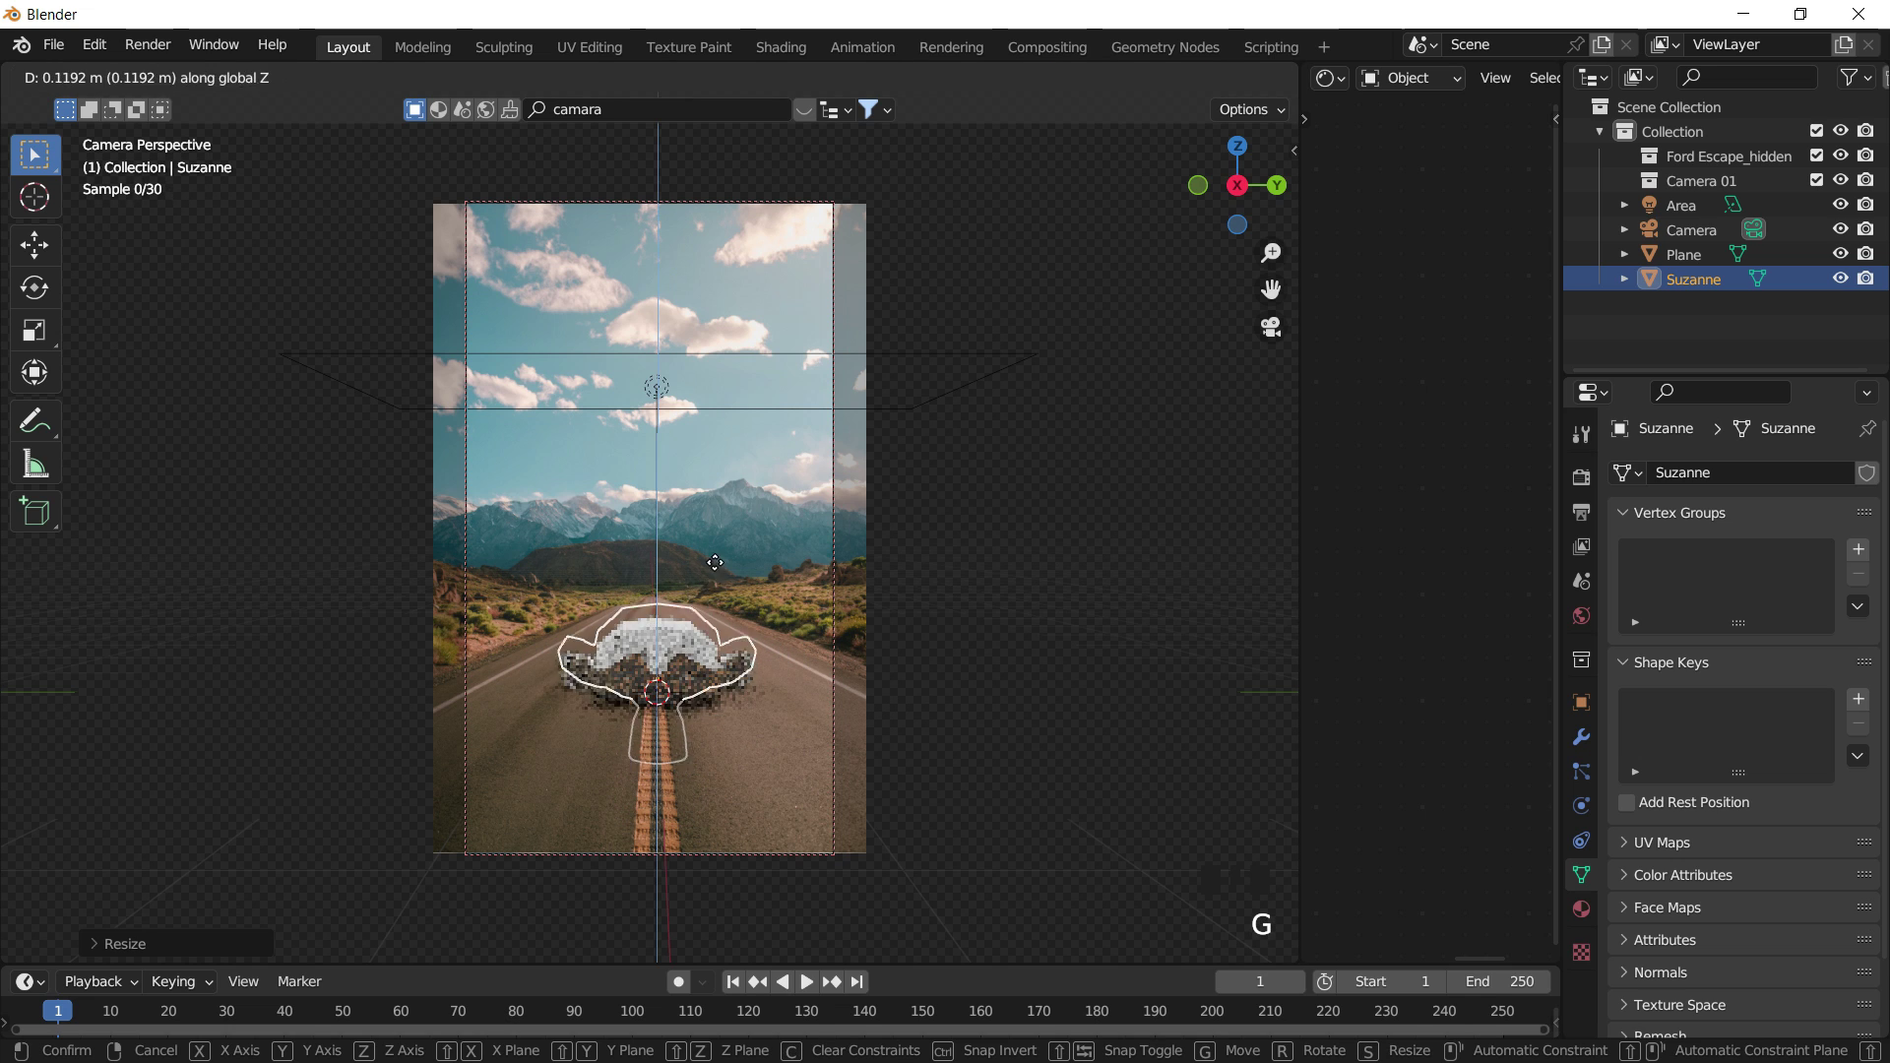
click(939, 485)
click(939, 484)
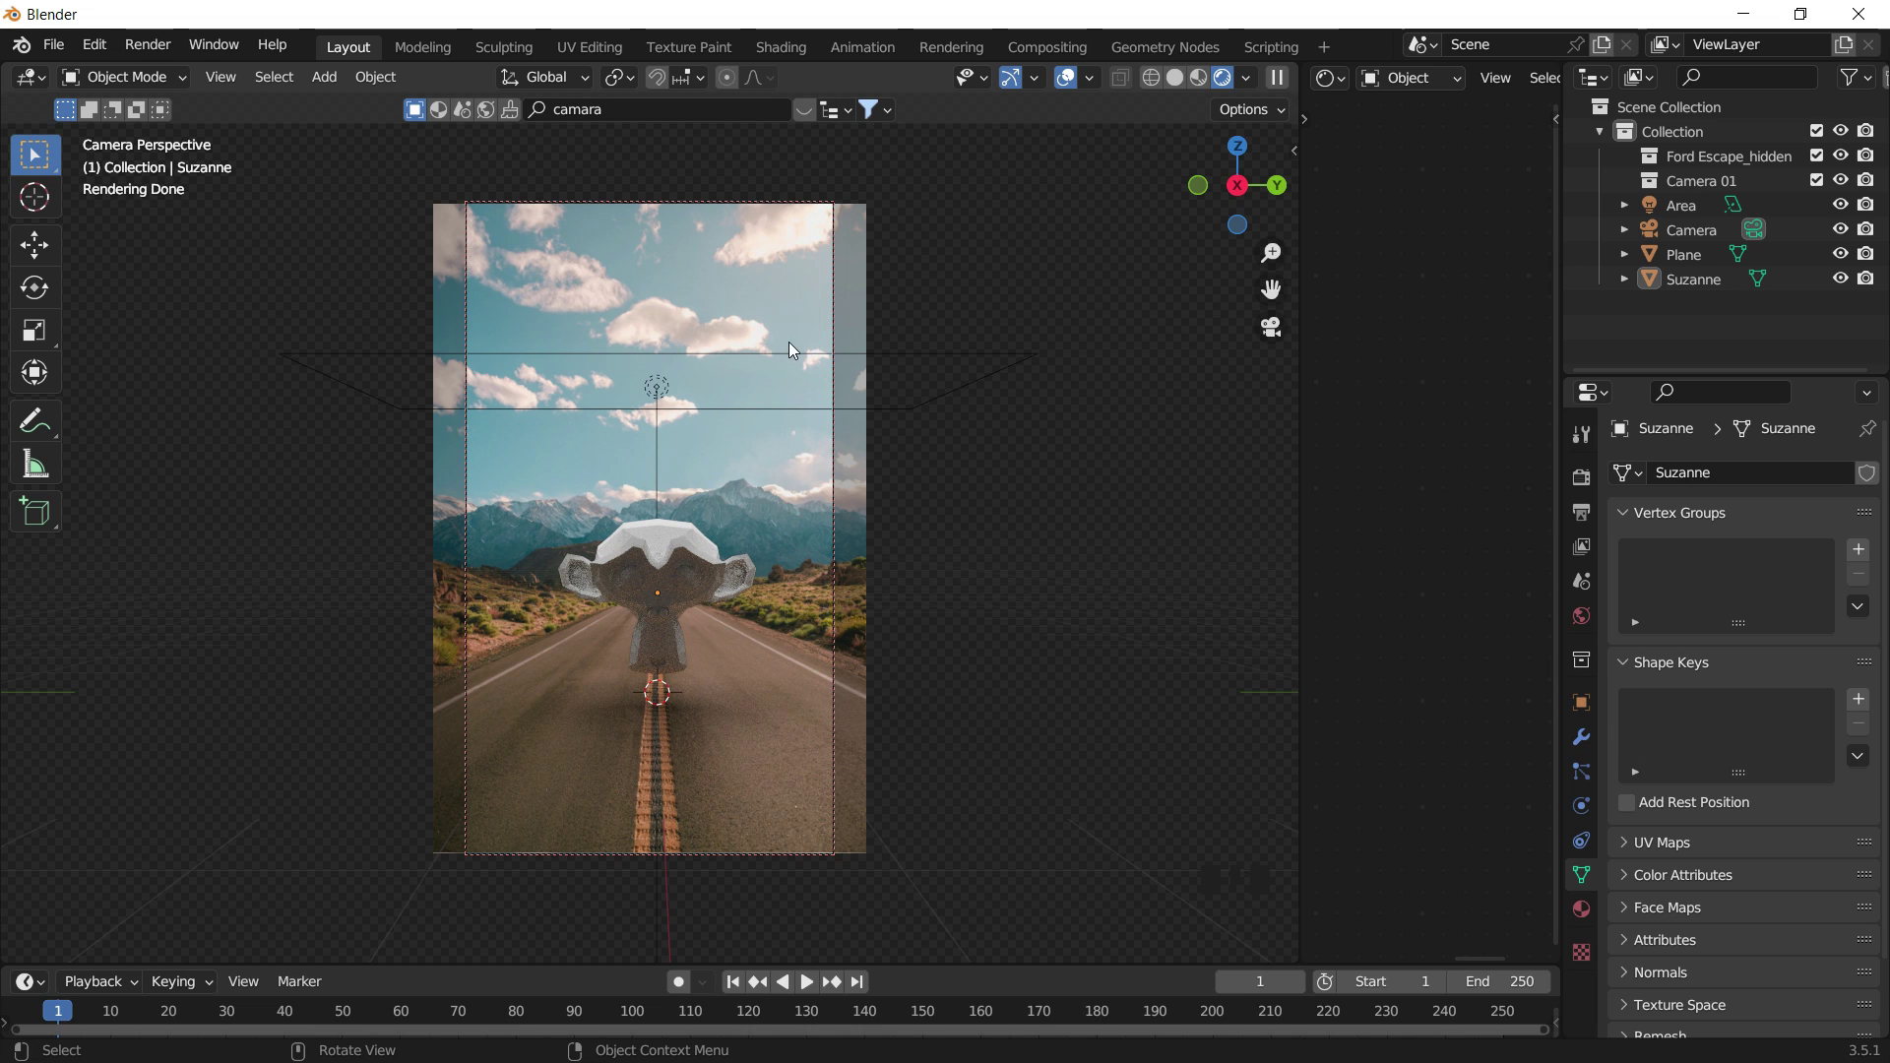
Delete the area light above the monkey and widen the shader node editor beside the viewport.
click(757, 352)
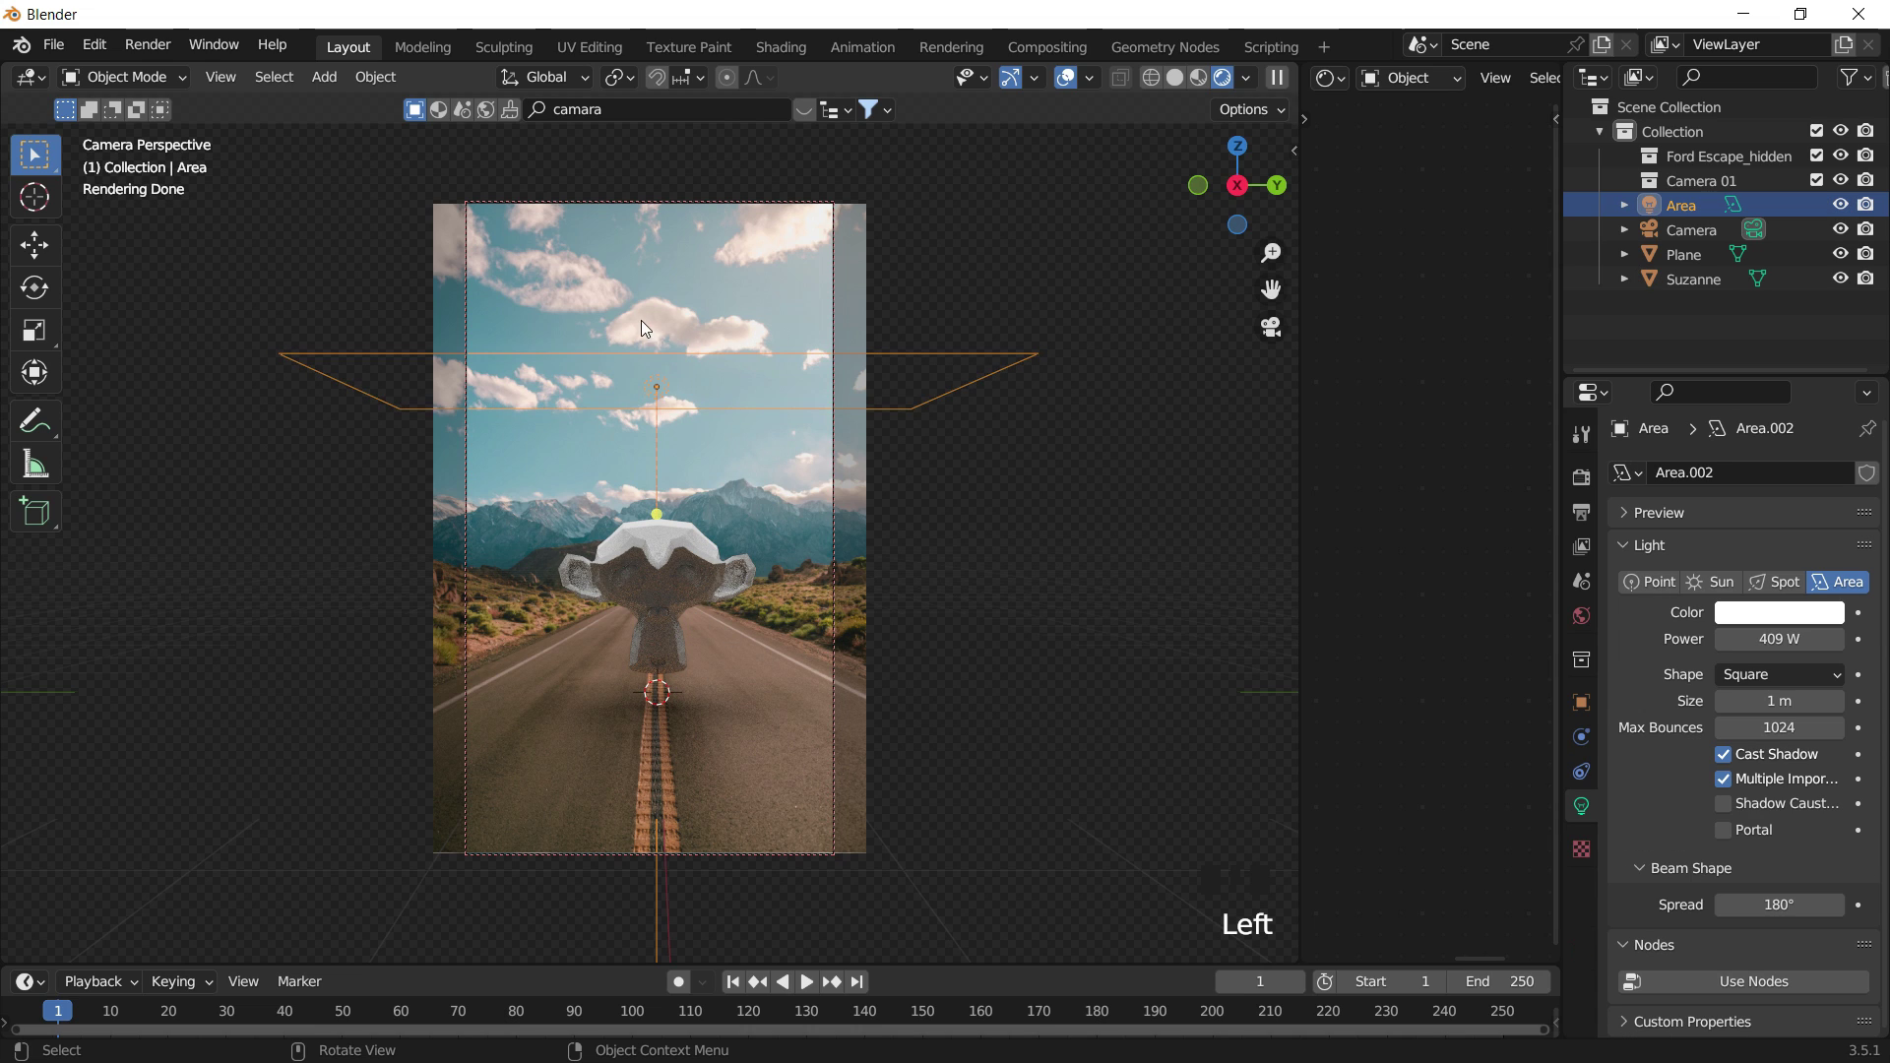
key(x)
click(724, 464)
drag(1297, 471, 928, 548)
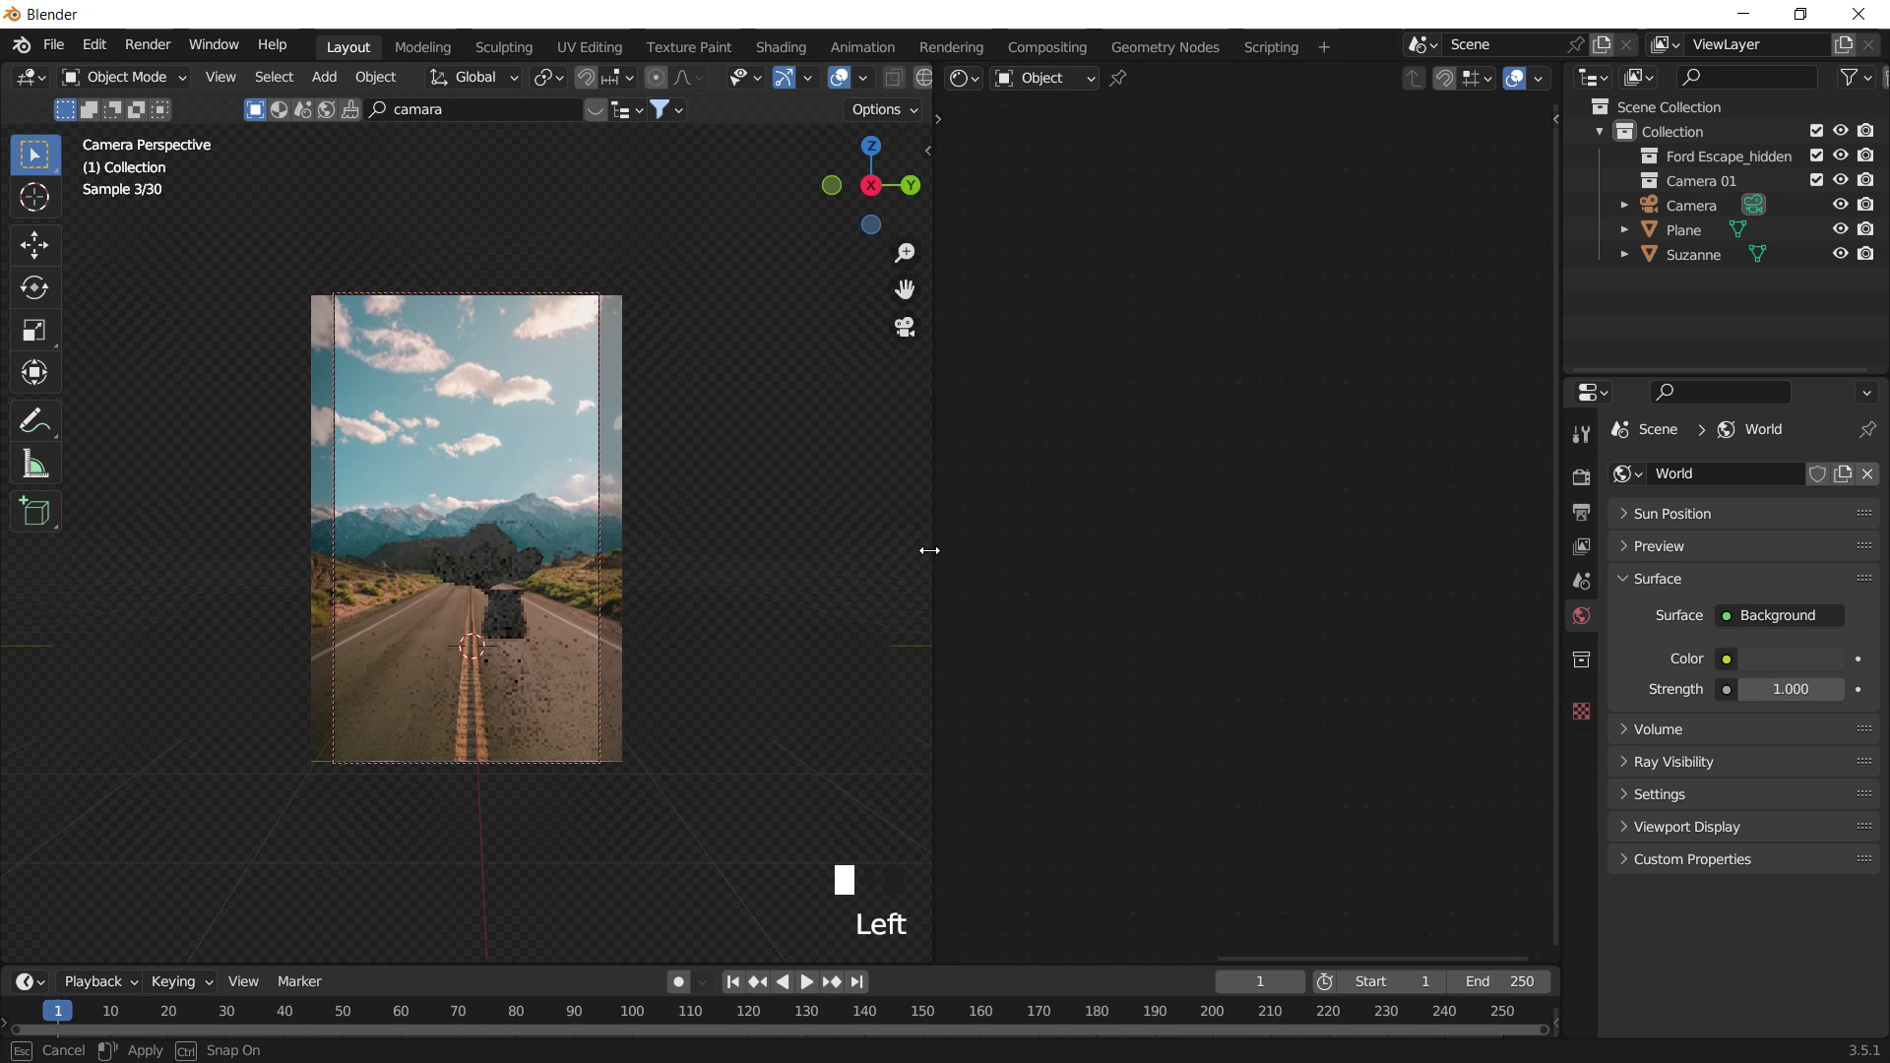
Switch the node editor to the World shader and add a Sky Texture node beside the Background node.
click(1024, 79)
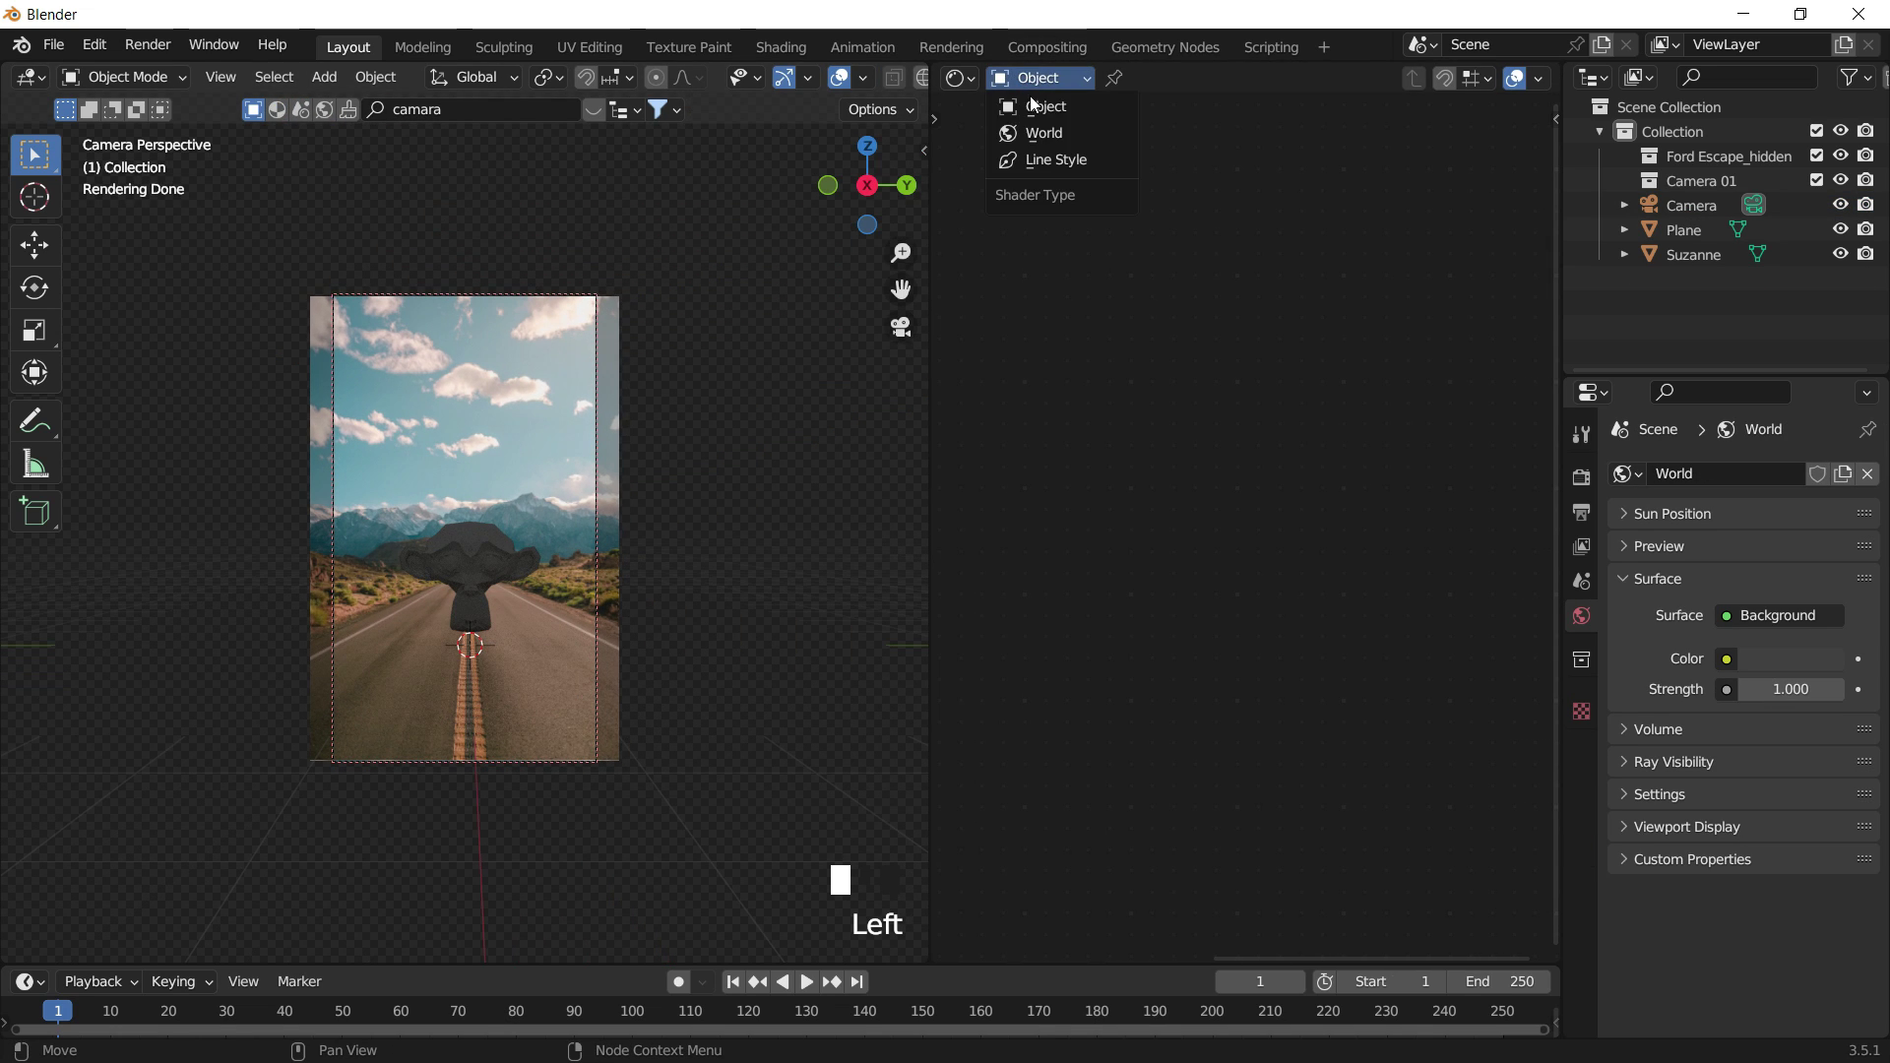
click(1034, 131)
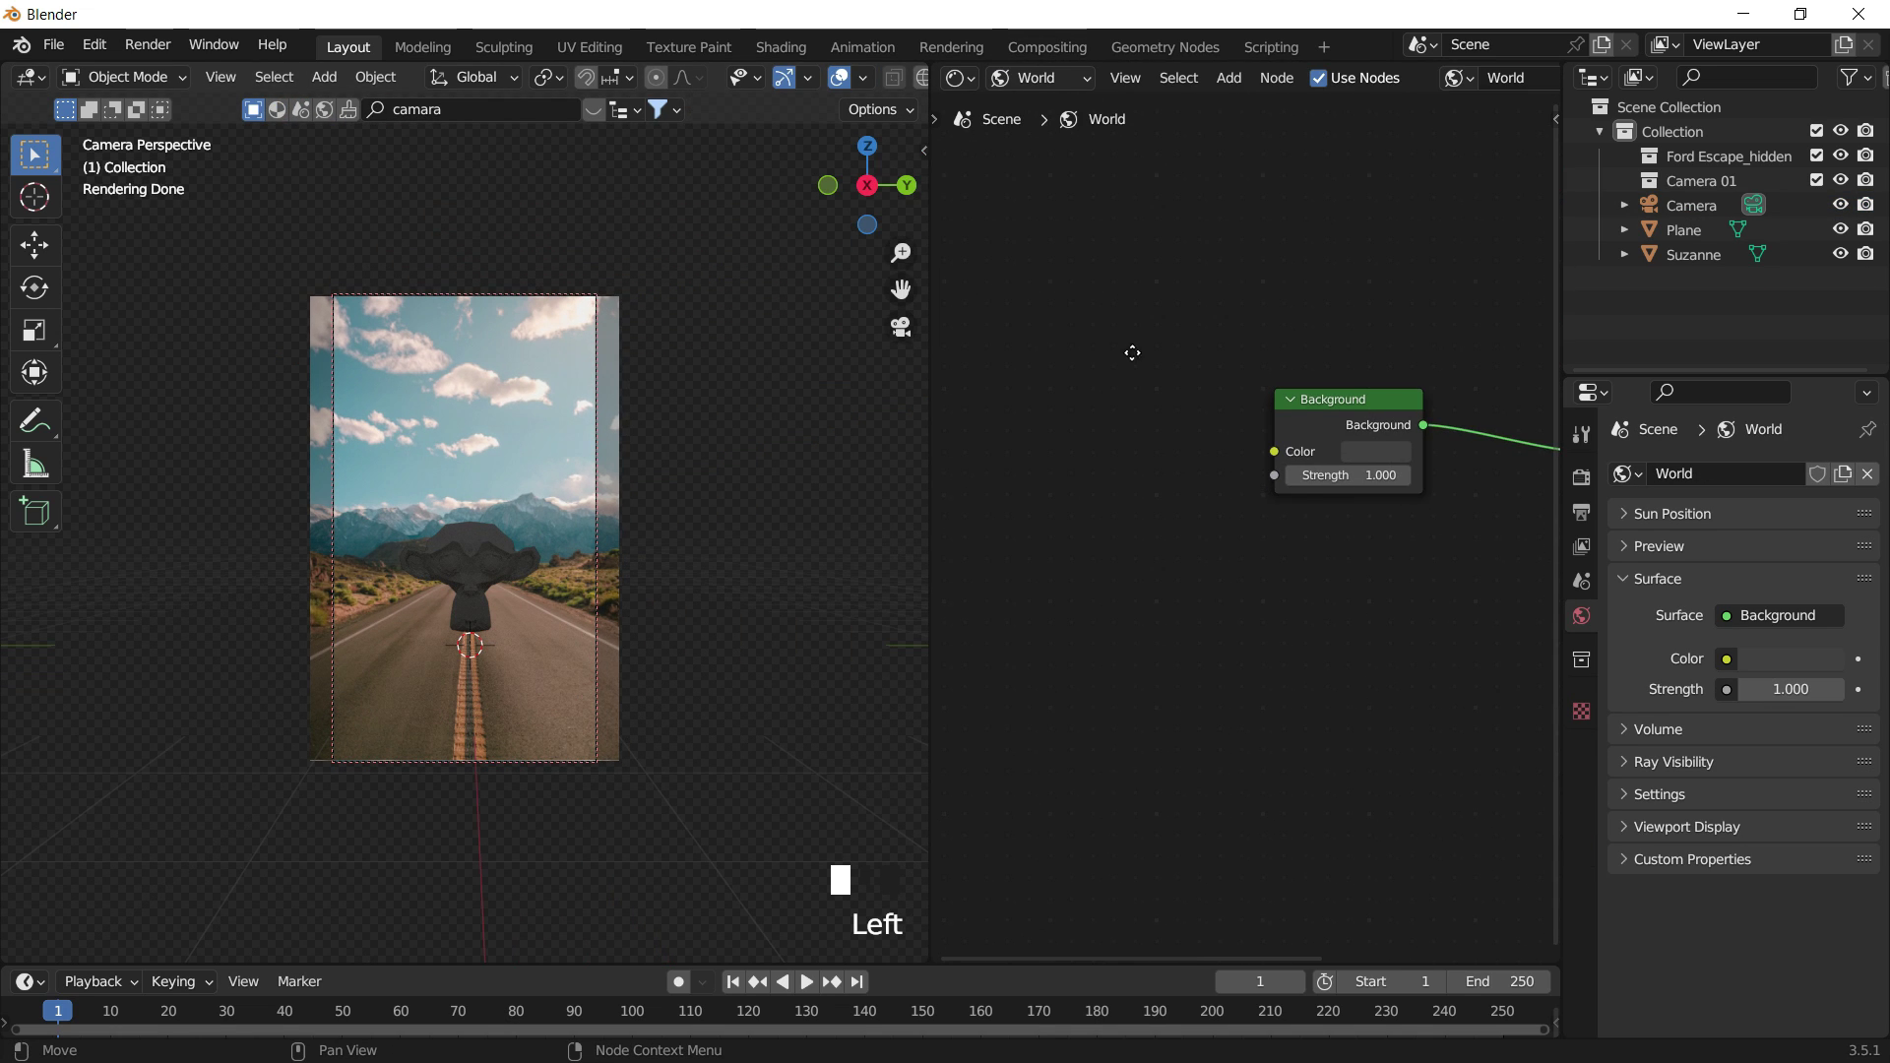
key(shift+a)
text(sky)
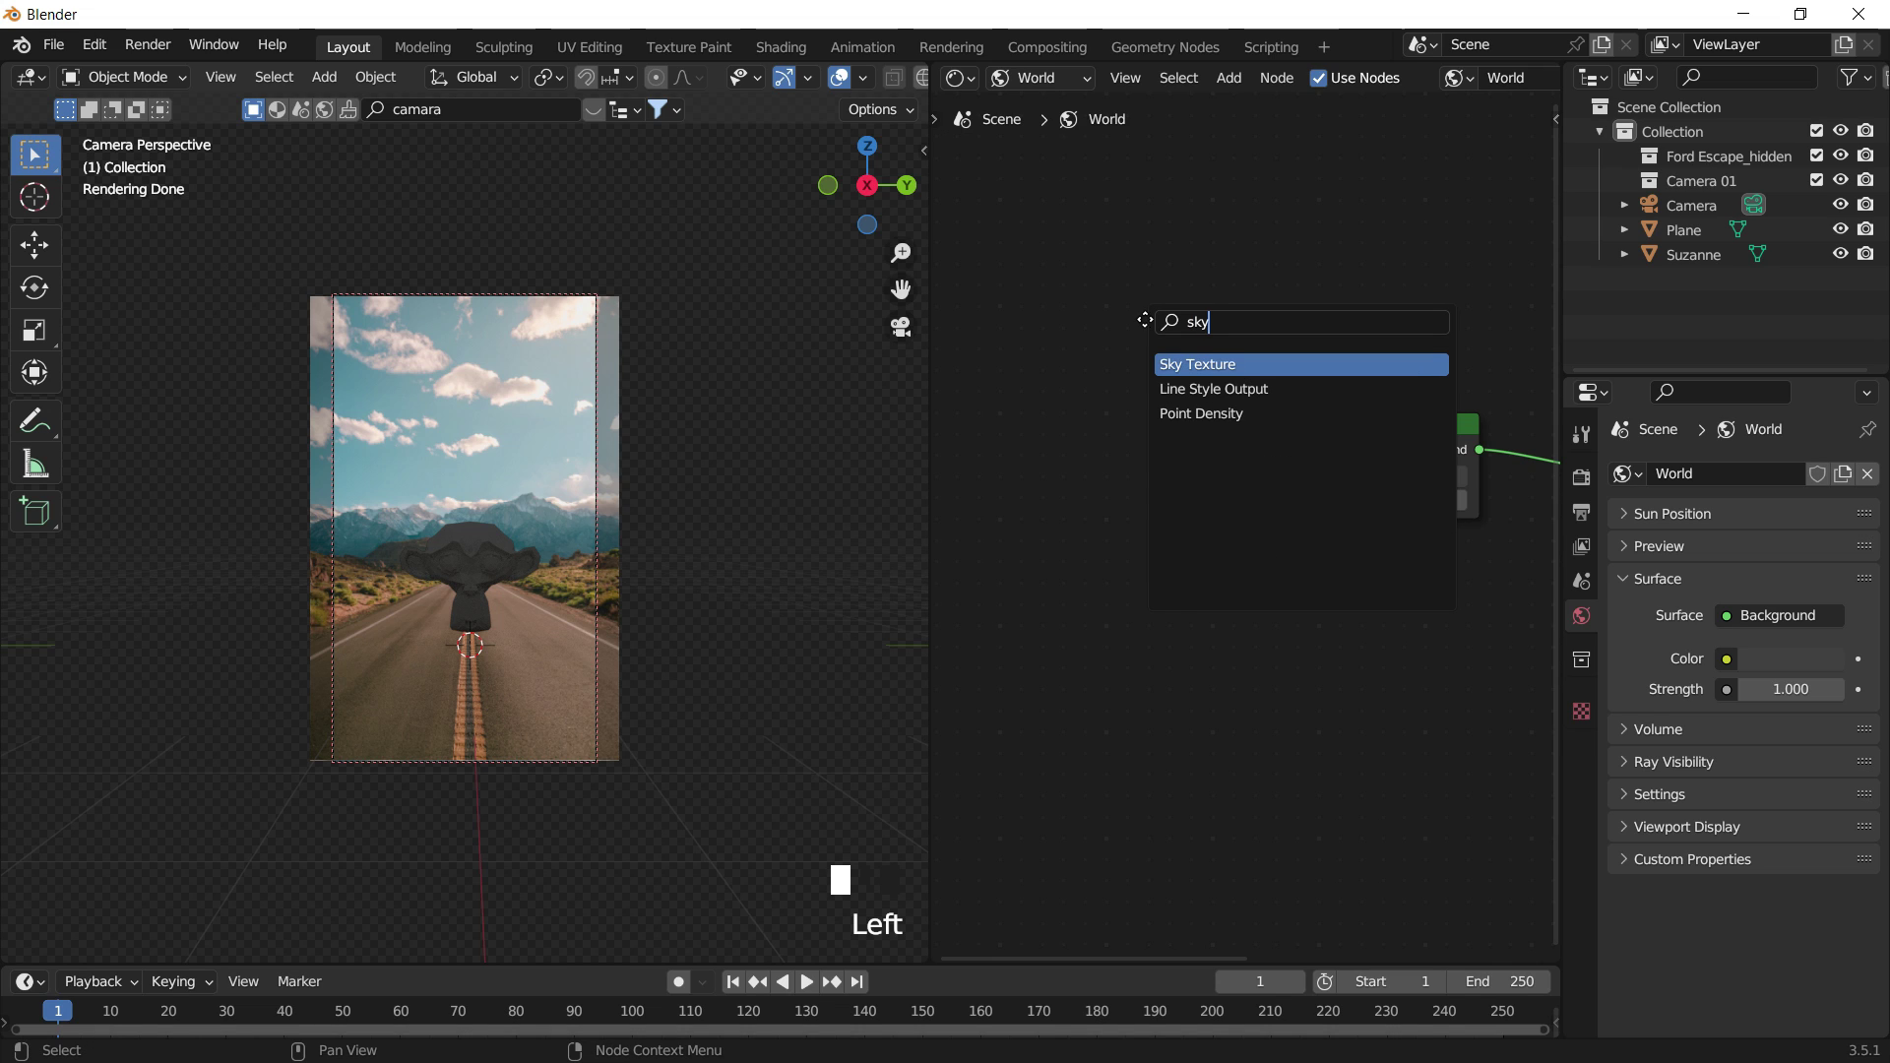
key(Return)
click(1051, 391)
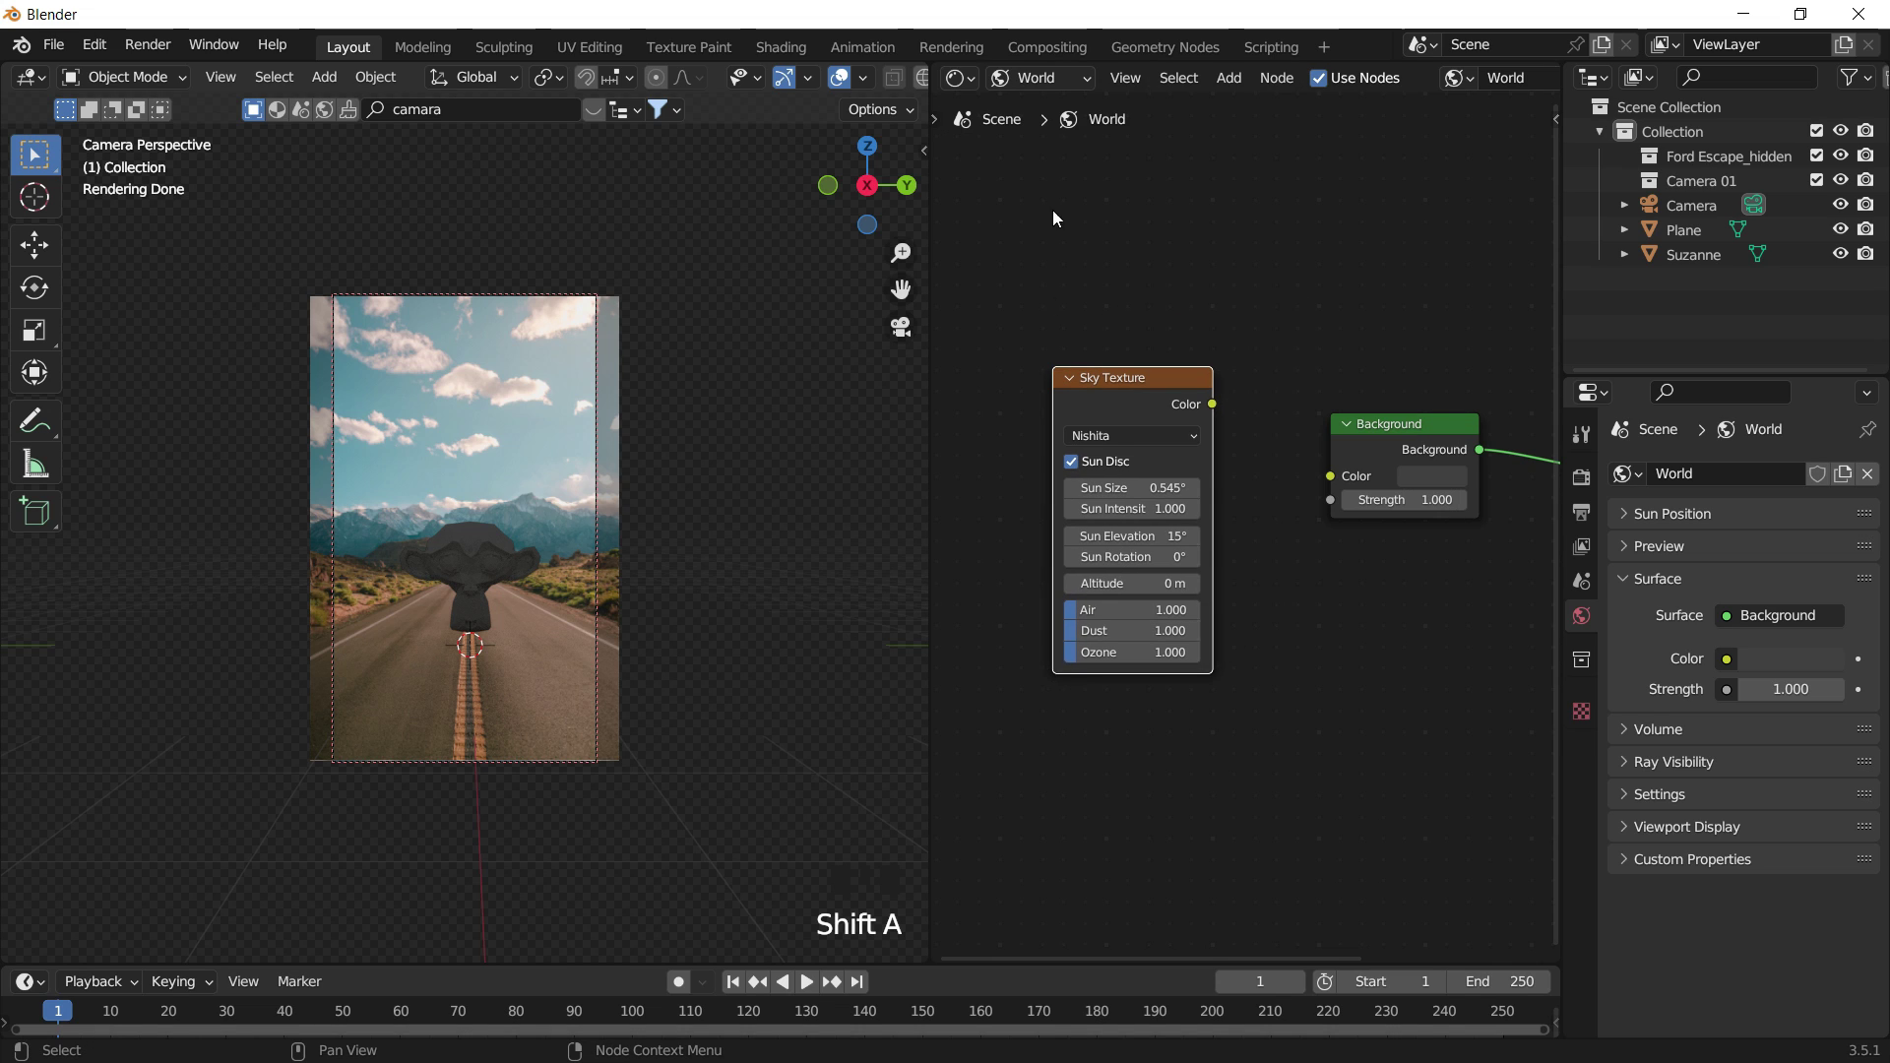
Connect the Sky Texture's Color output to the Background node's Color input in the World shader.
click(1034, 78)
click(1034, 107)
click(1034, 78)
click(1043, 135)
drag(1157, 408, 1276, 479)
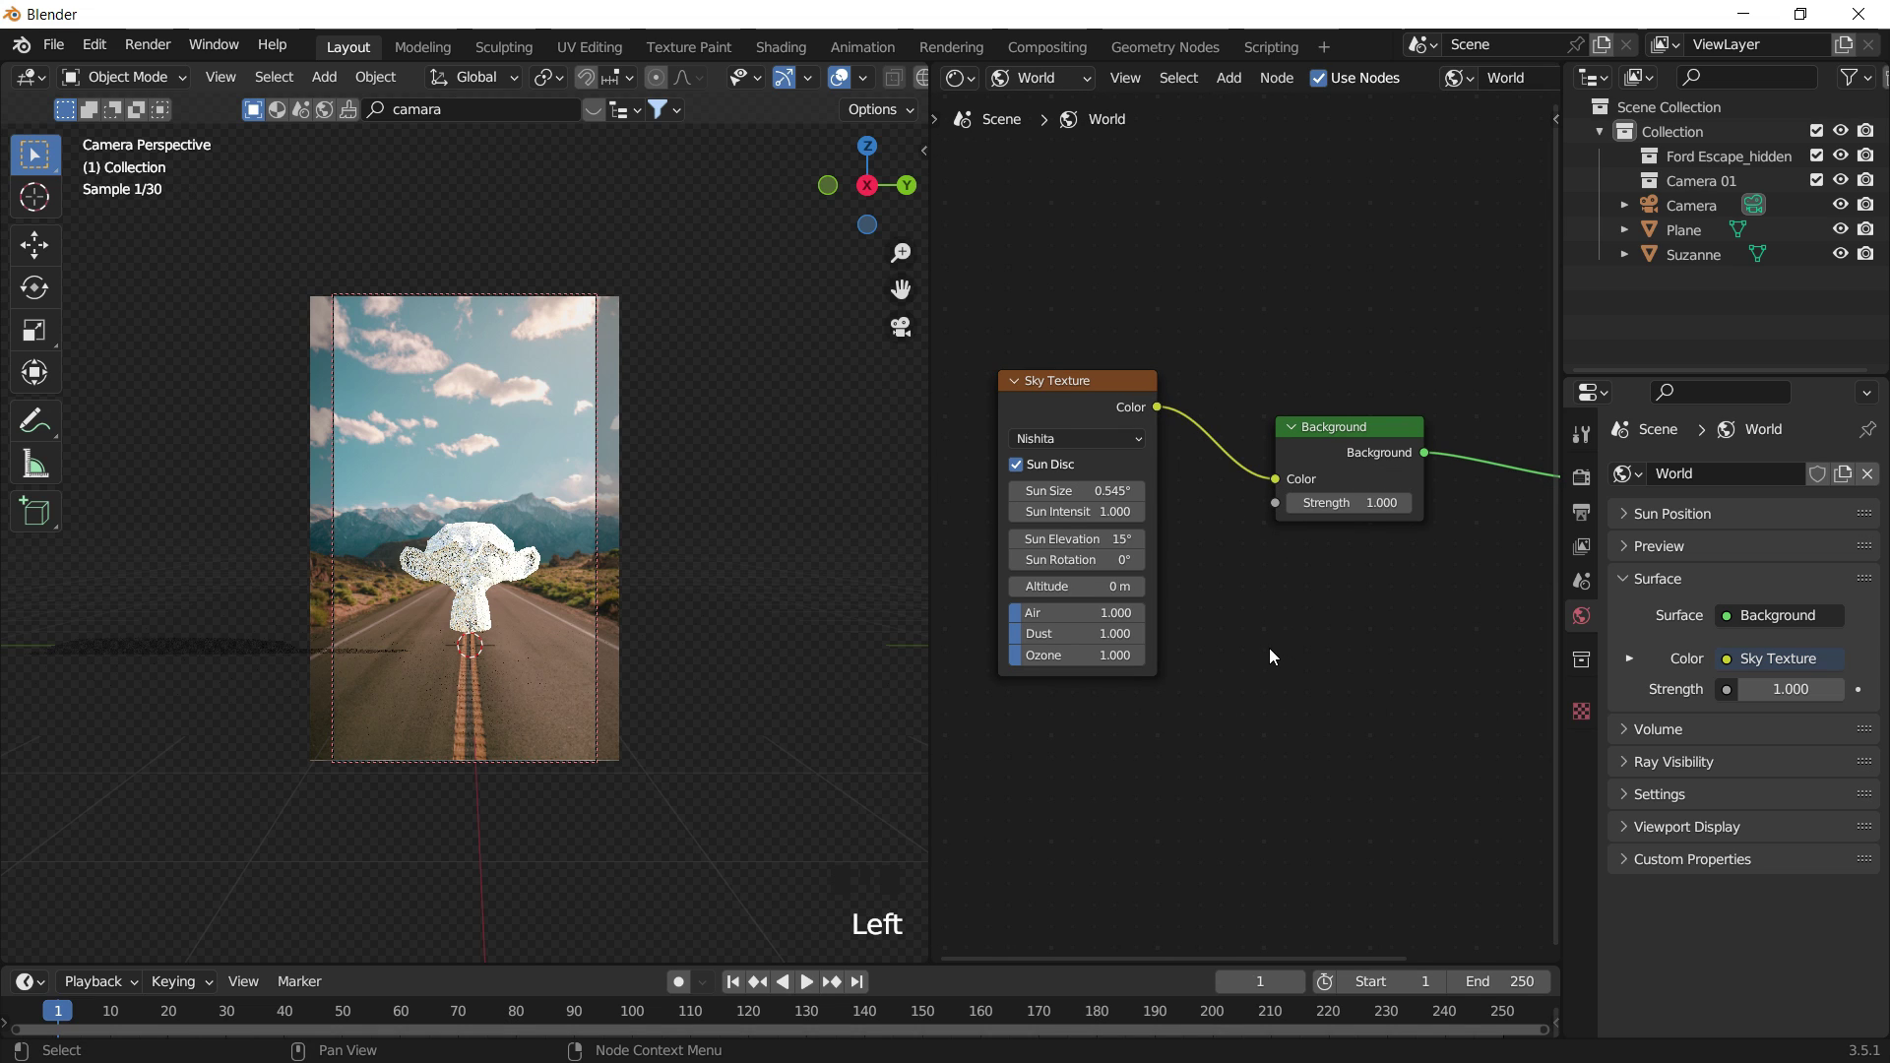
Set the Sky Texture's sun elevation to 8° and its sun rotation to about -47.1°.
click(1105, 534)
text(8)
key(Return)
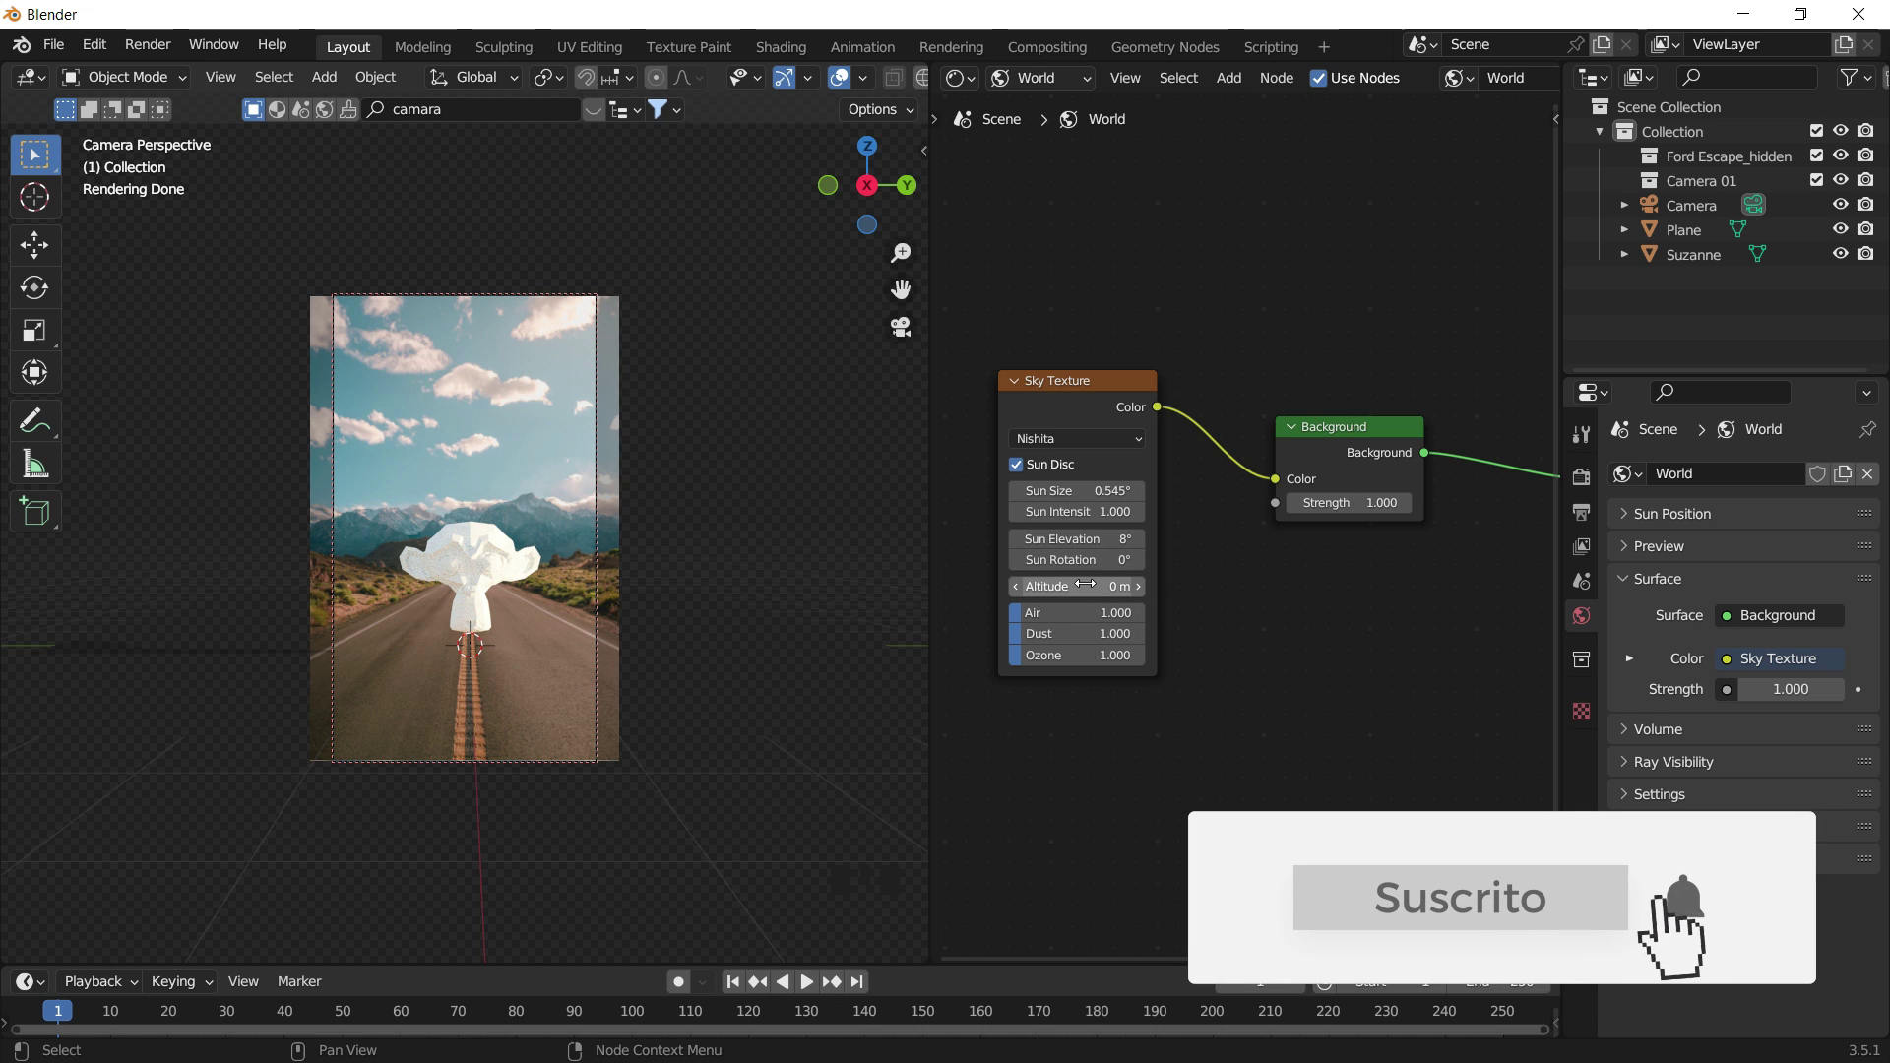
drag(1093, 560, 1045, 561)
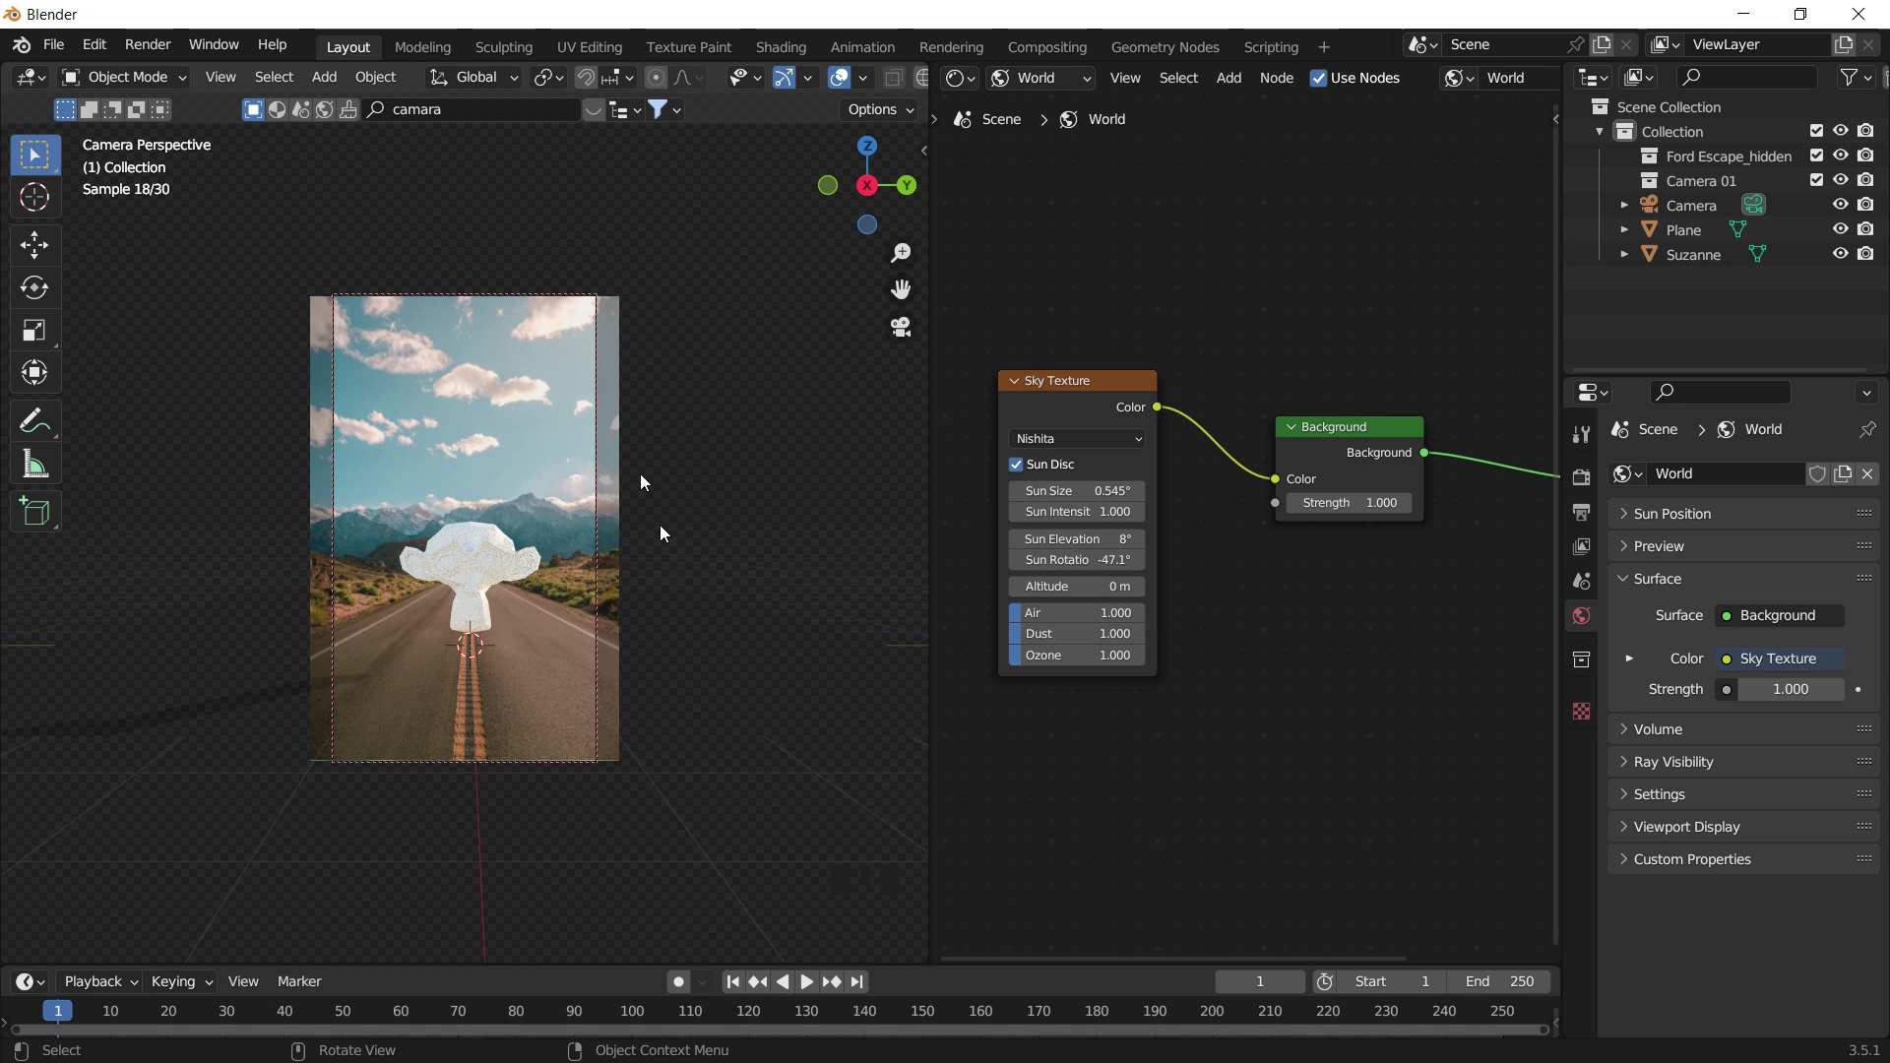
Set the Sky Texture's sun size to 3.5°.
click(1015, 490)
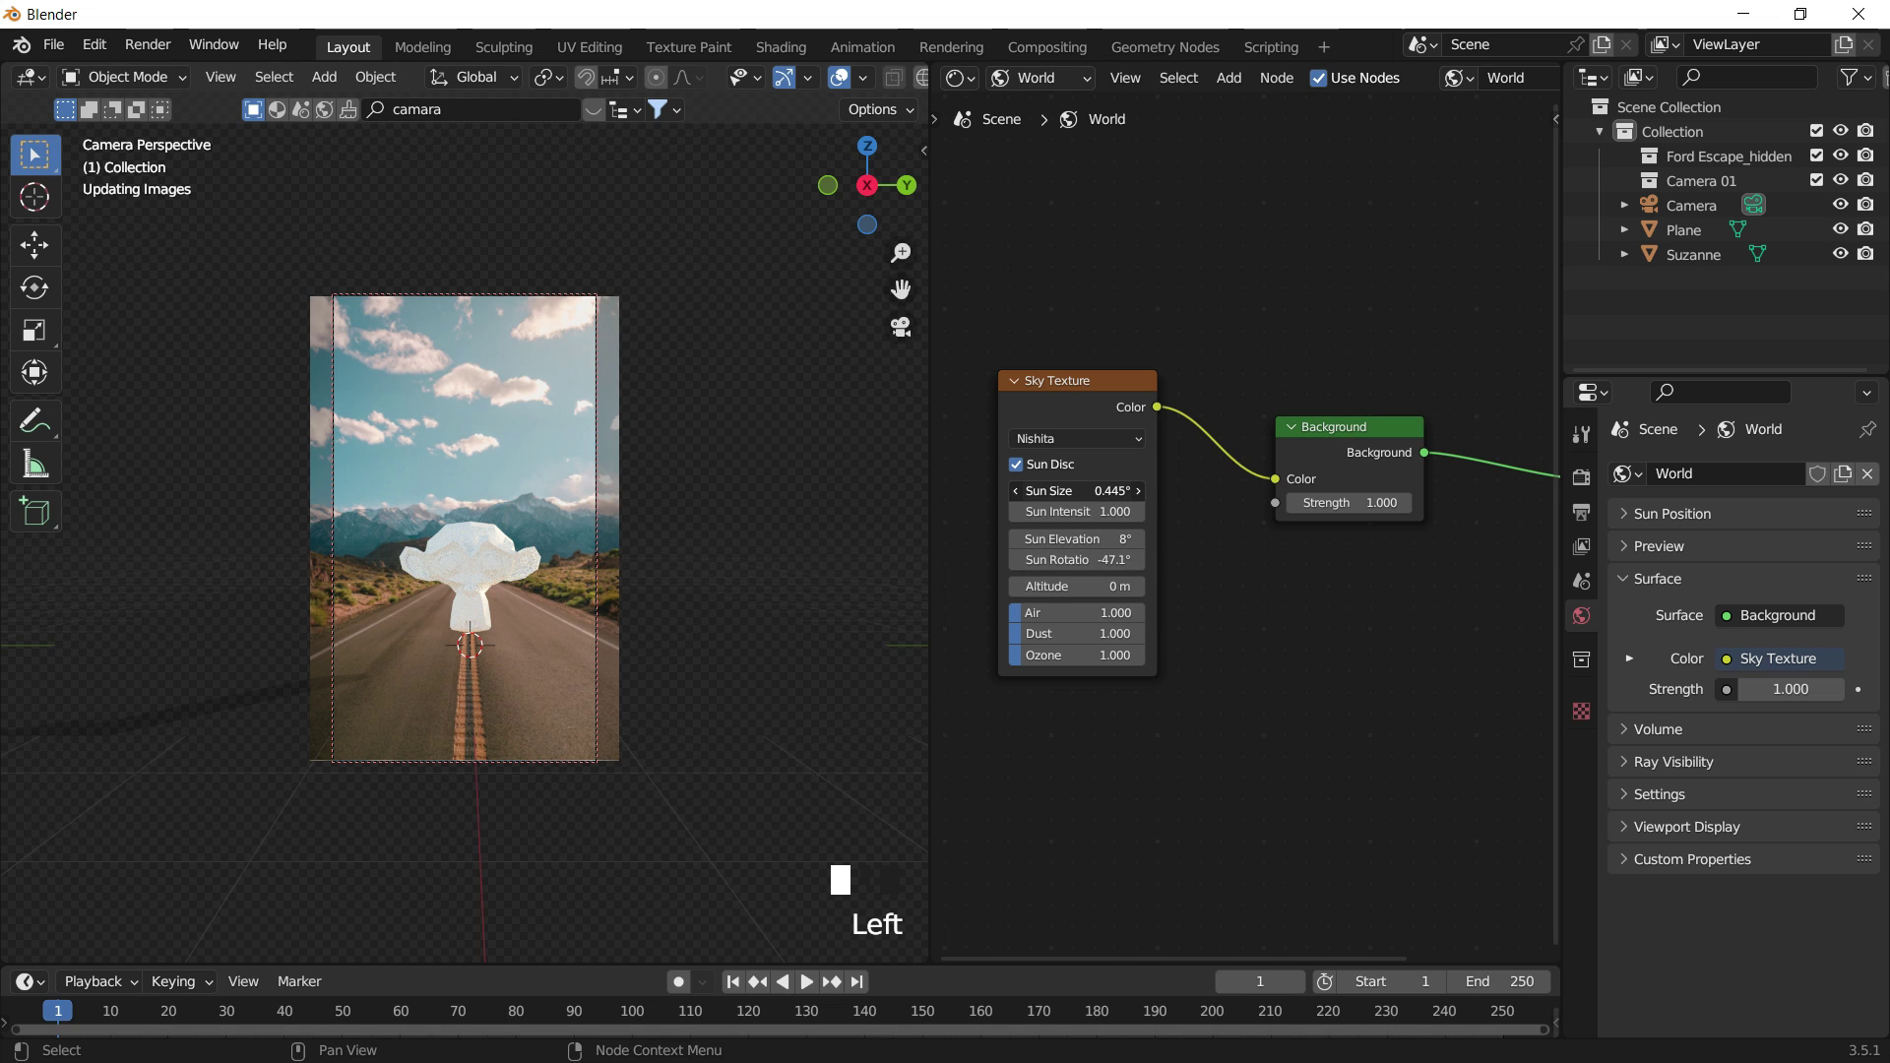
double_click(1105, 491)
text(0.)
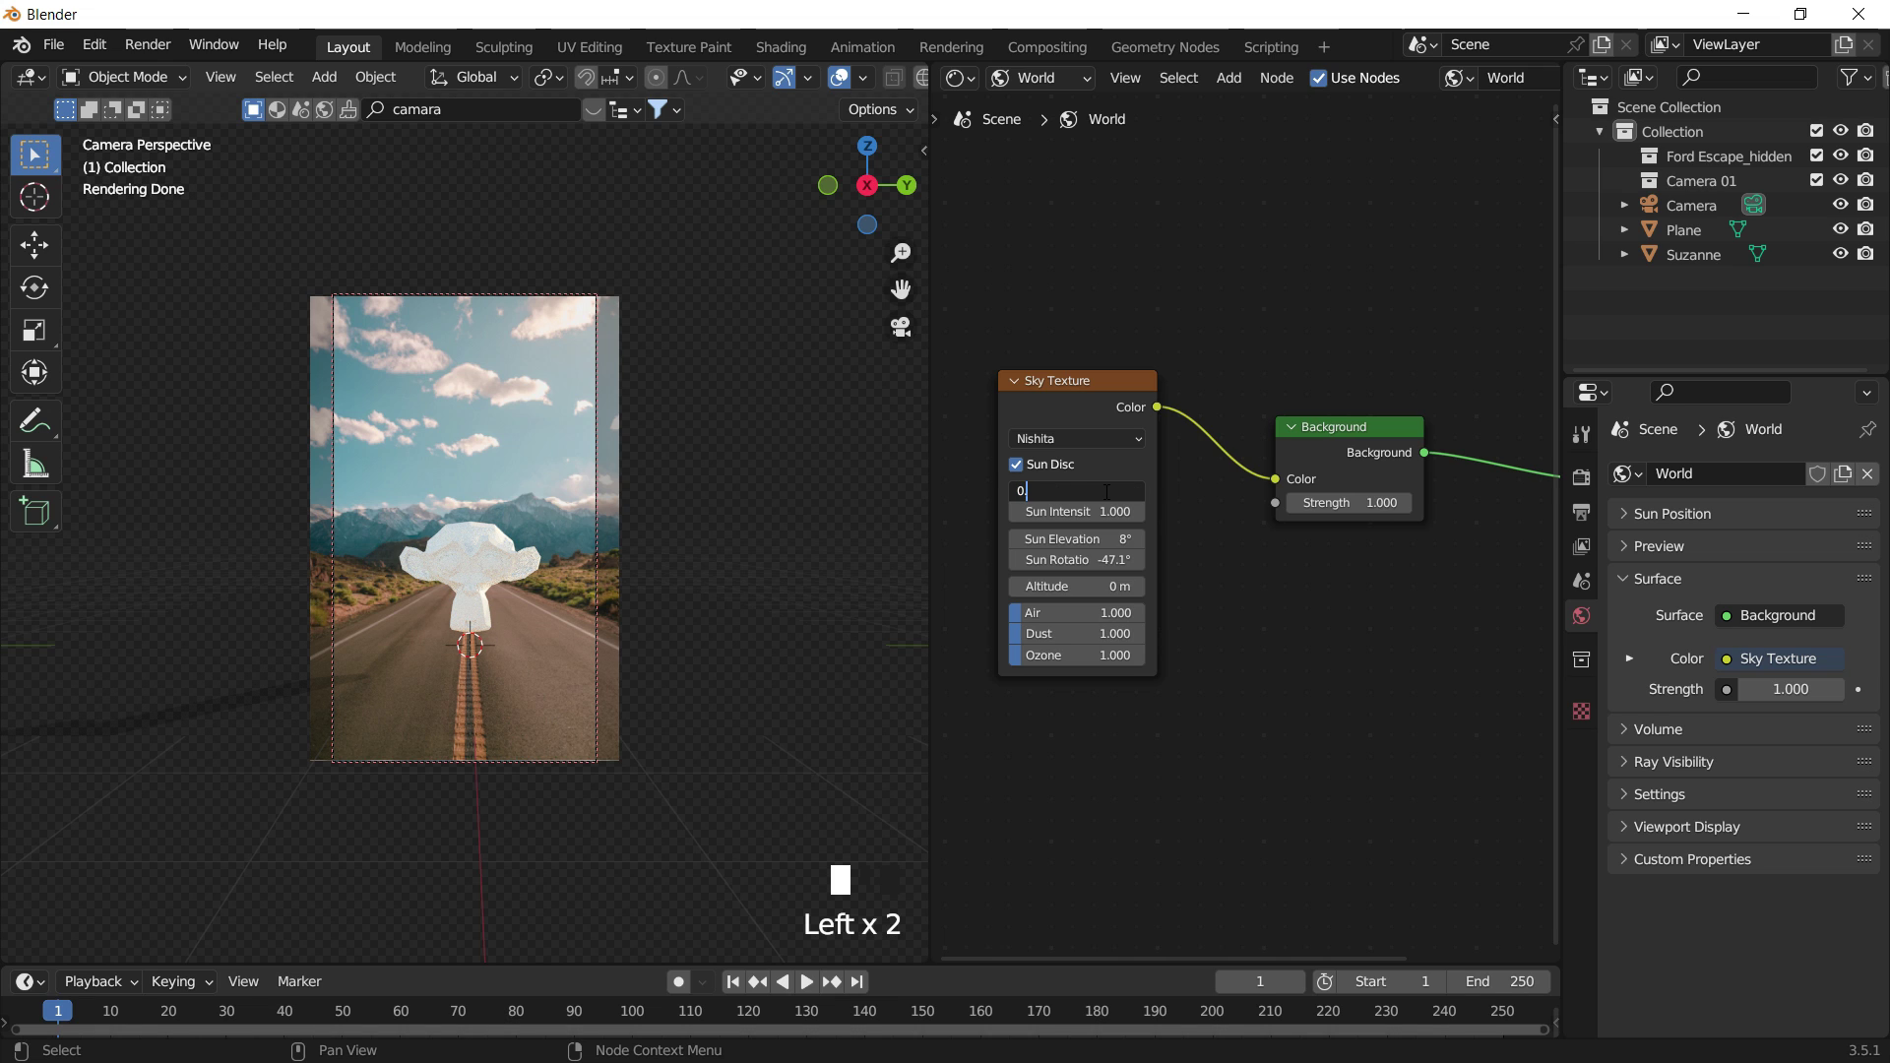
text(2)
key(Return)
drag(1107, 491, 1132, 491)
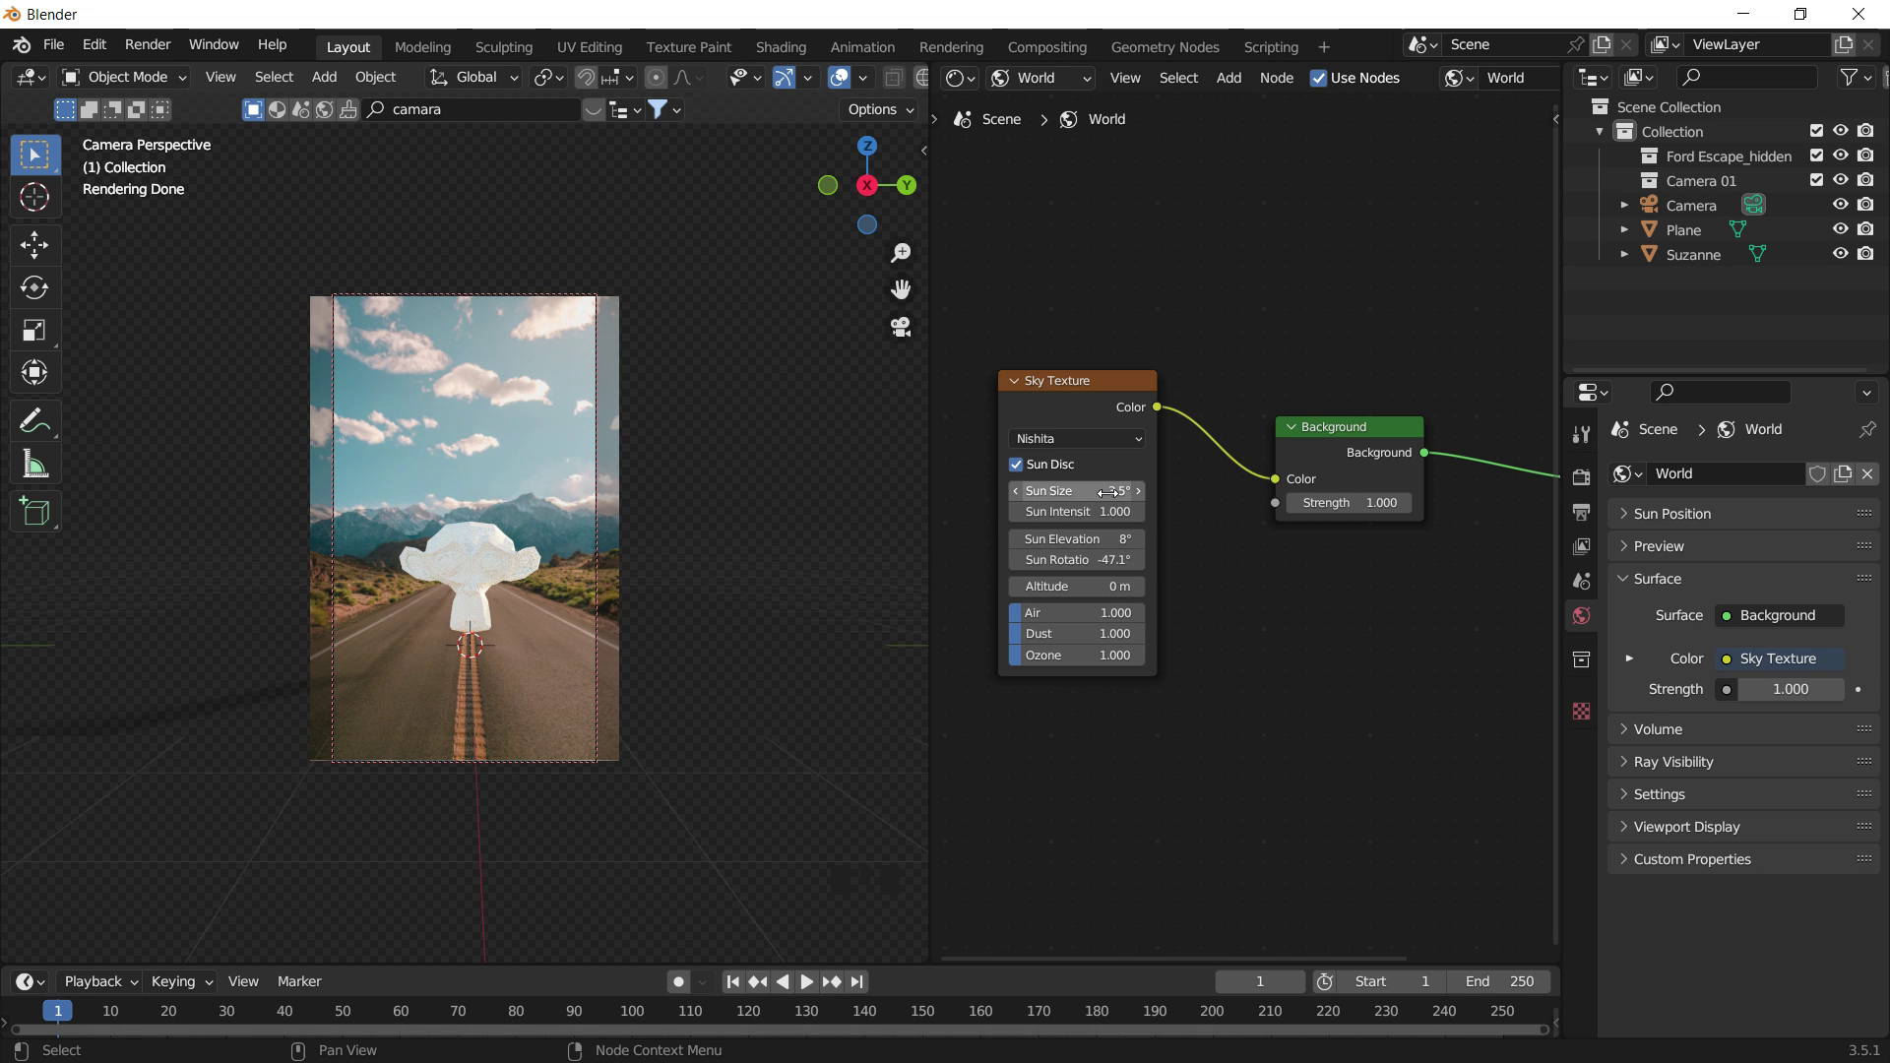
Lower the Sky Texture's sun intensity to 0.200.
click(1015, 510)
click(1015, 511)
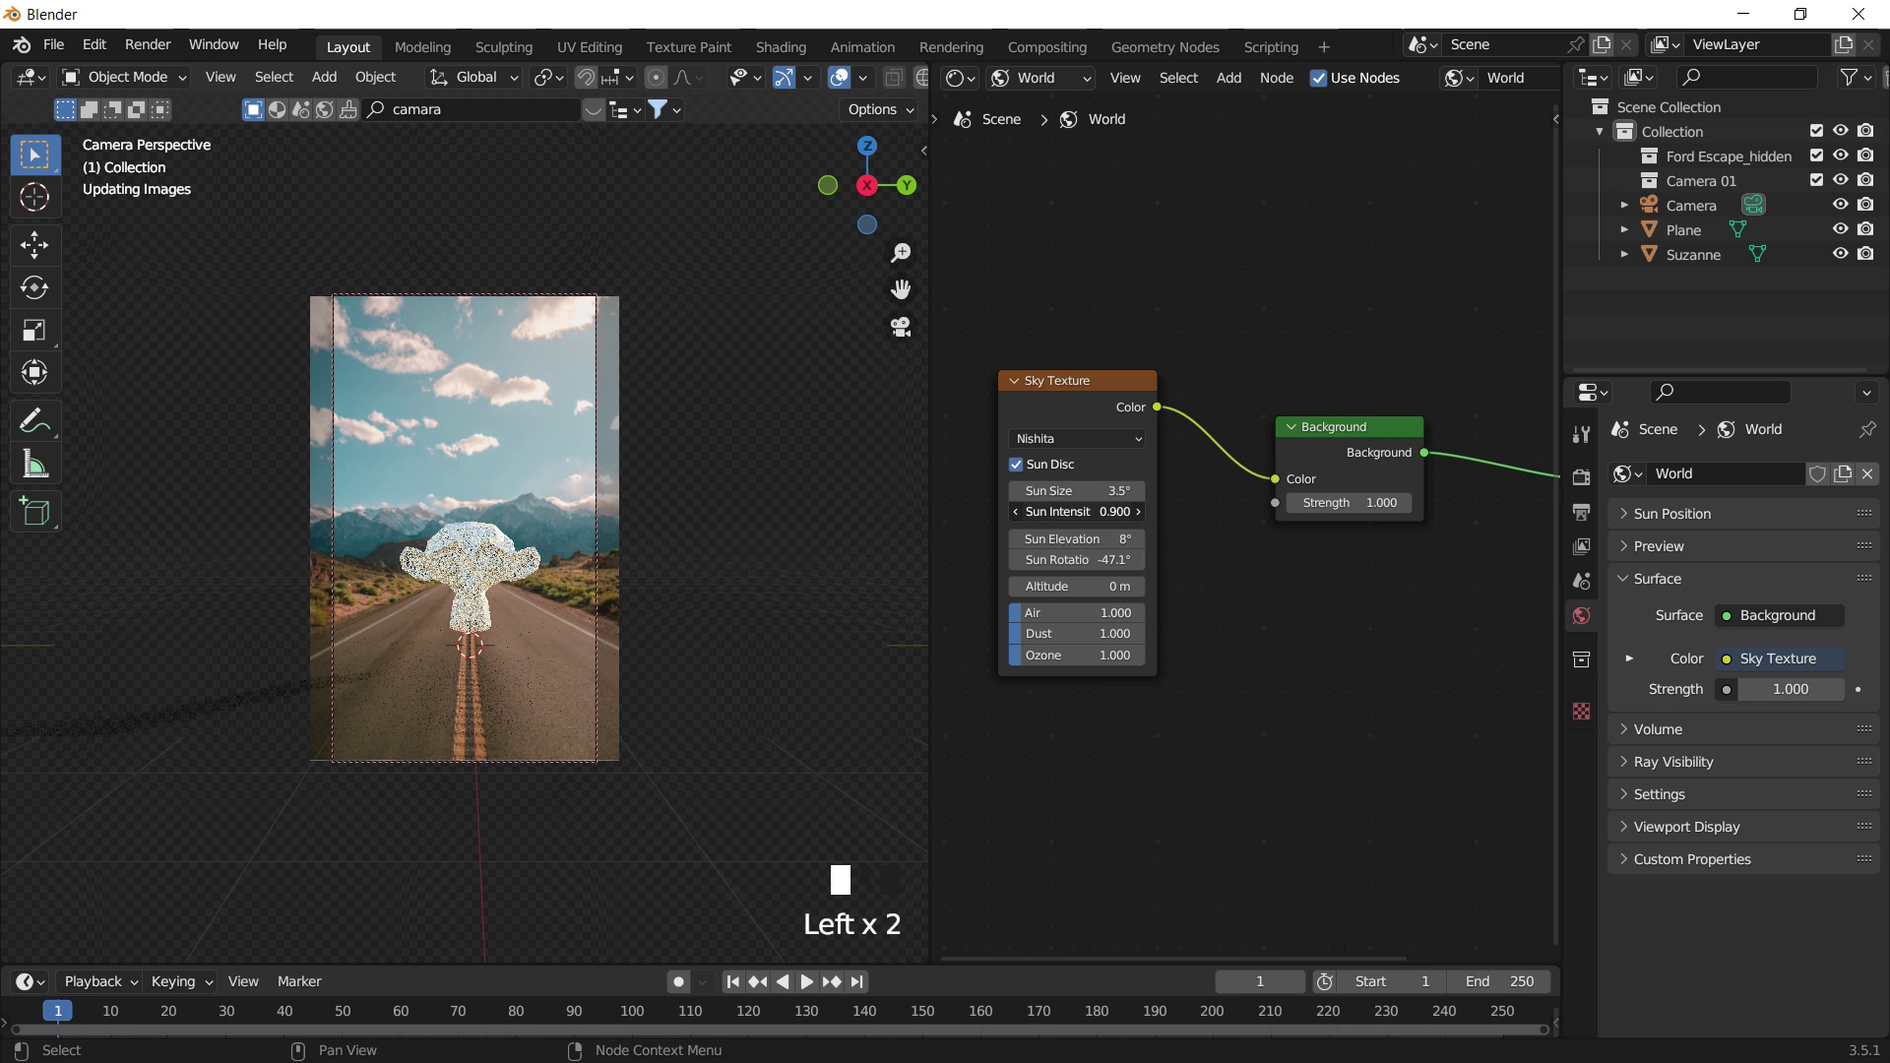
drag(1077, 512, 1038, 512)
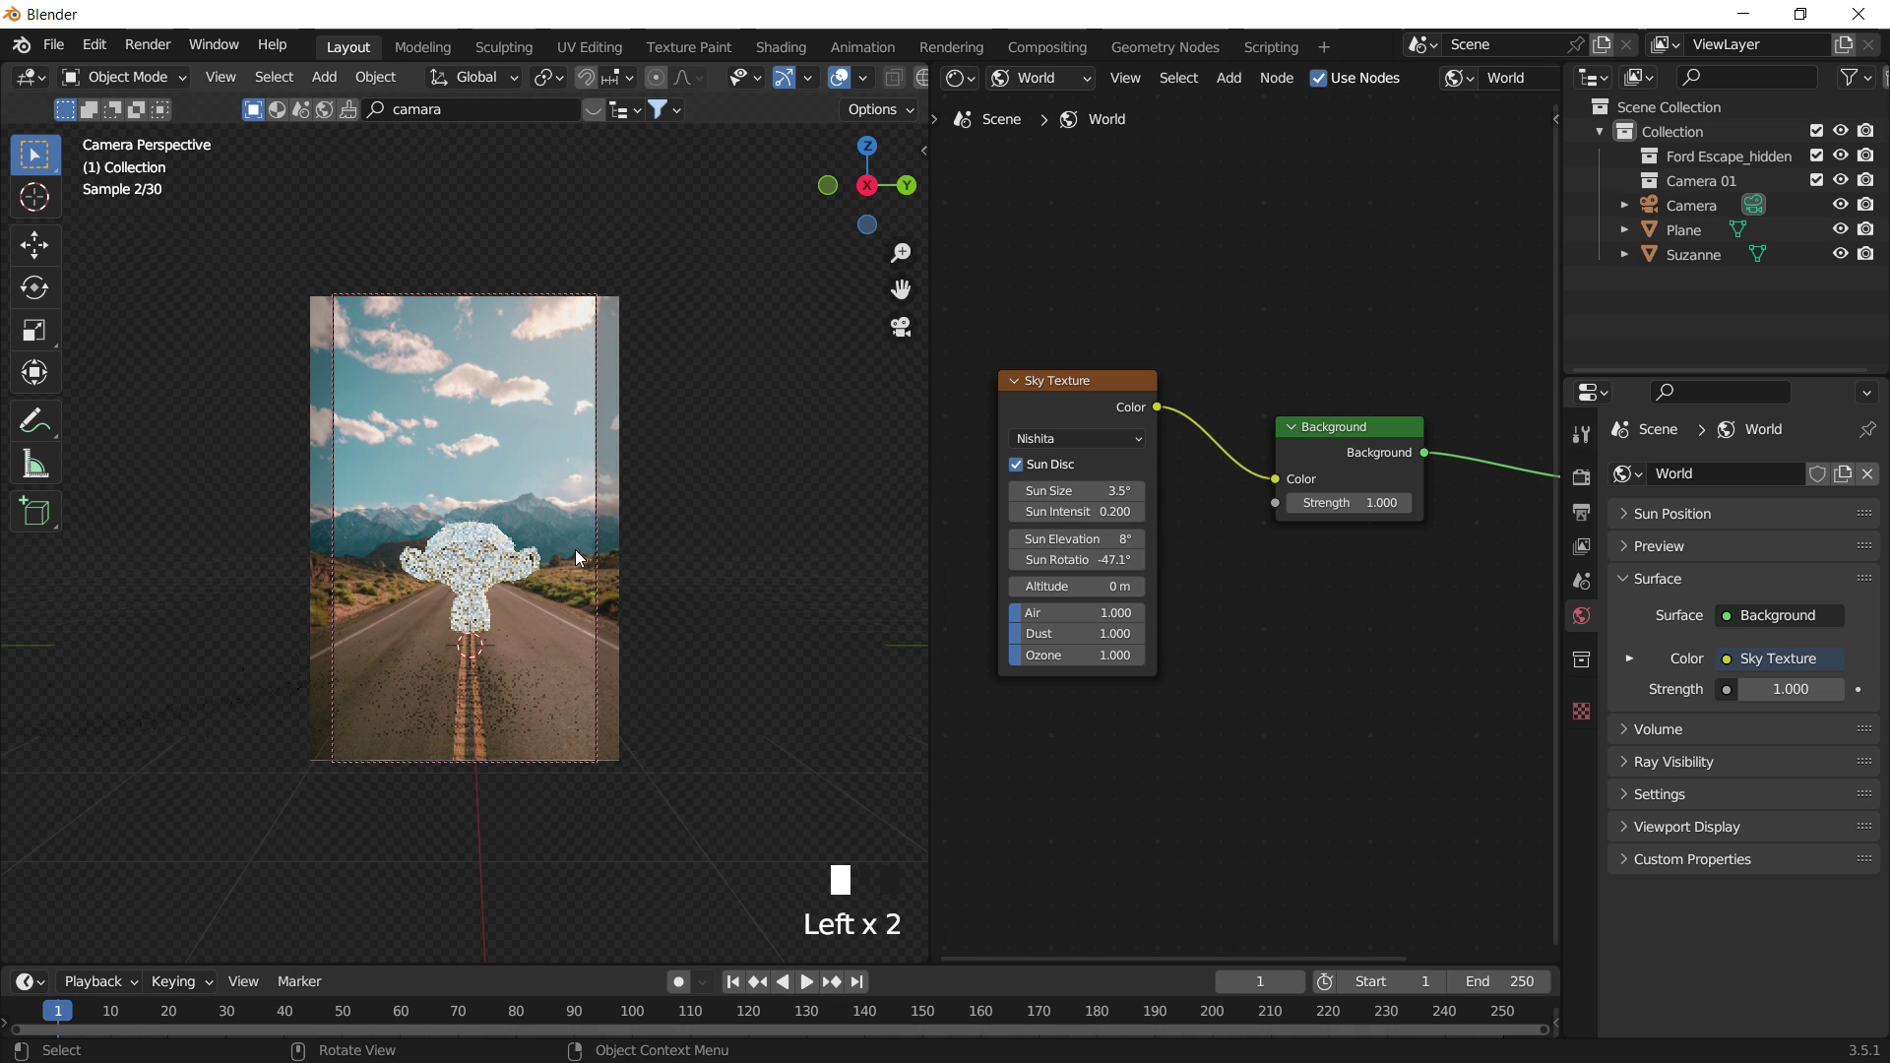
Lower the monkey slightly along Z toward the road and deselect it.
click(516, 552)
key(g)
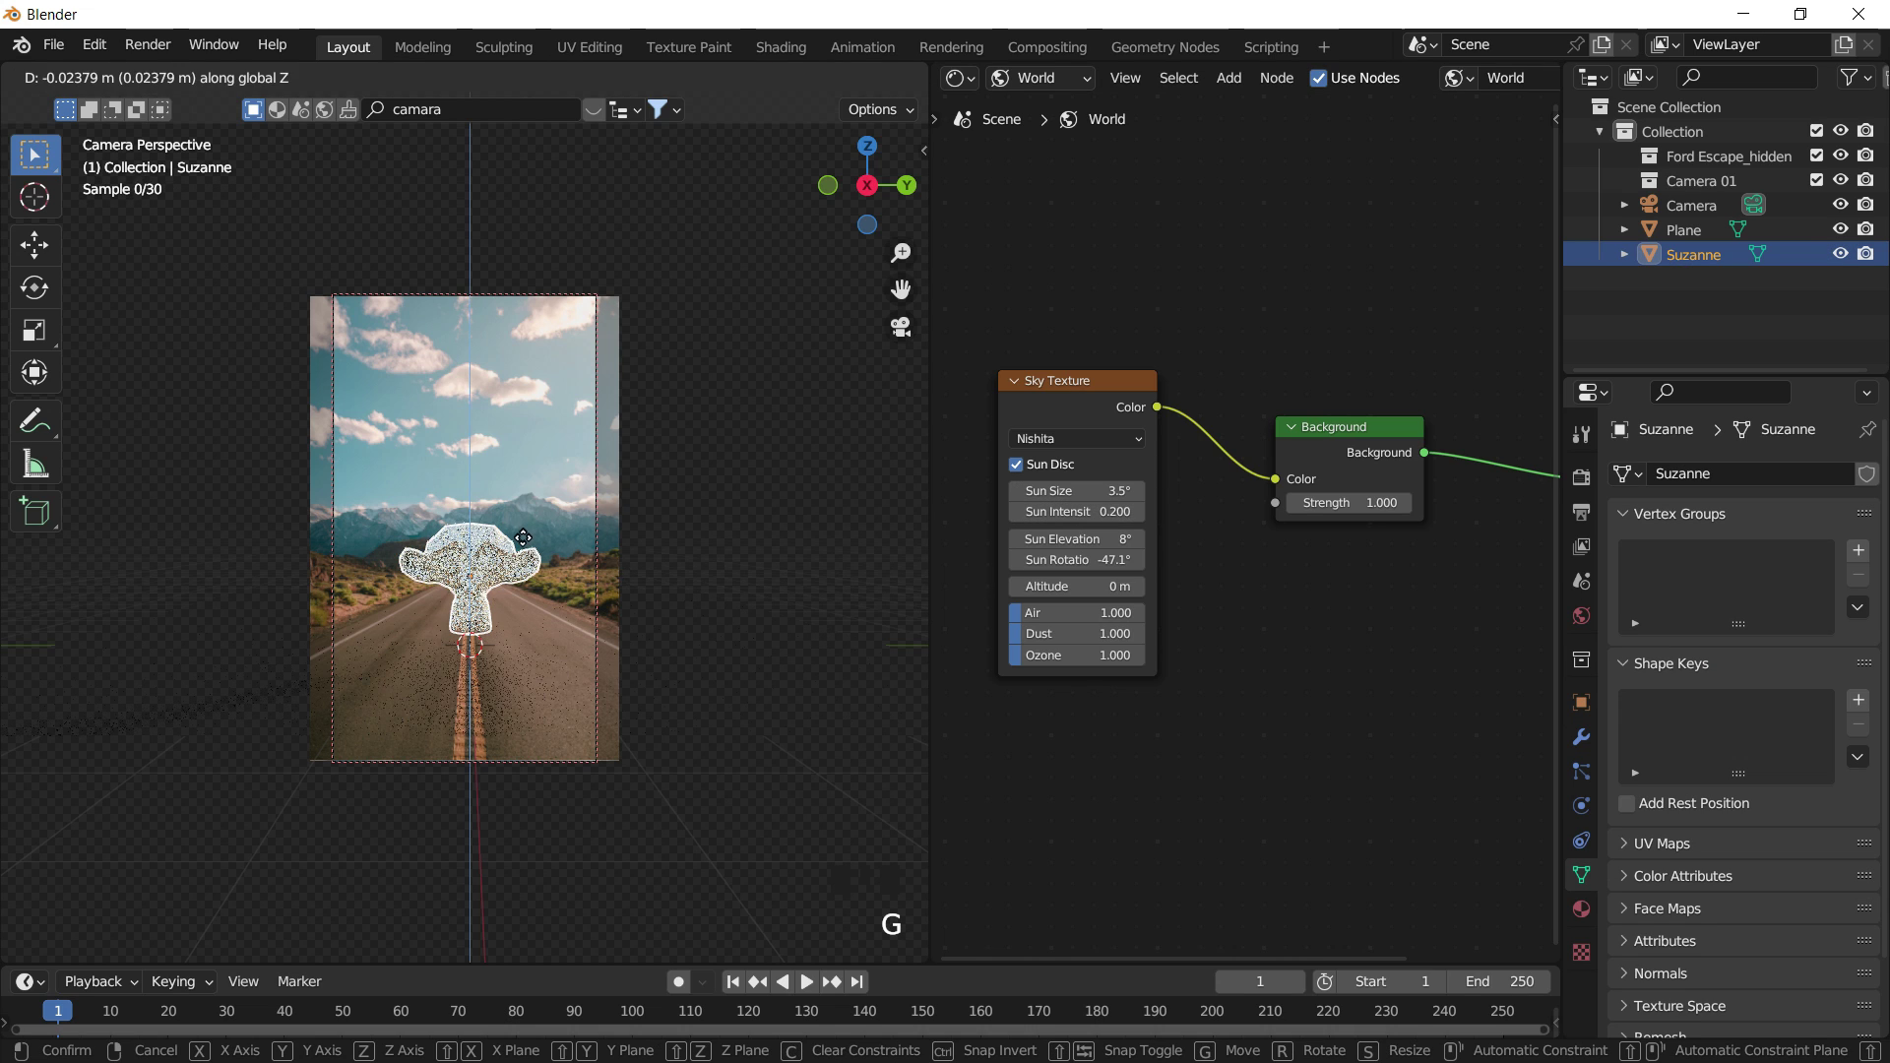
click(525, 550)
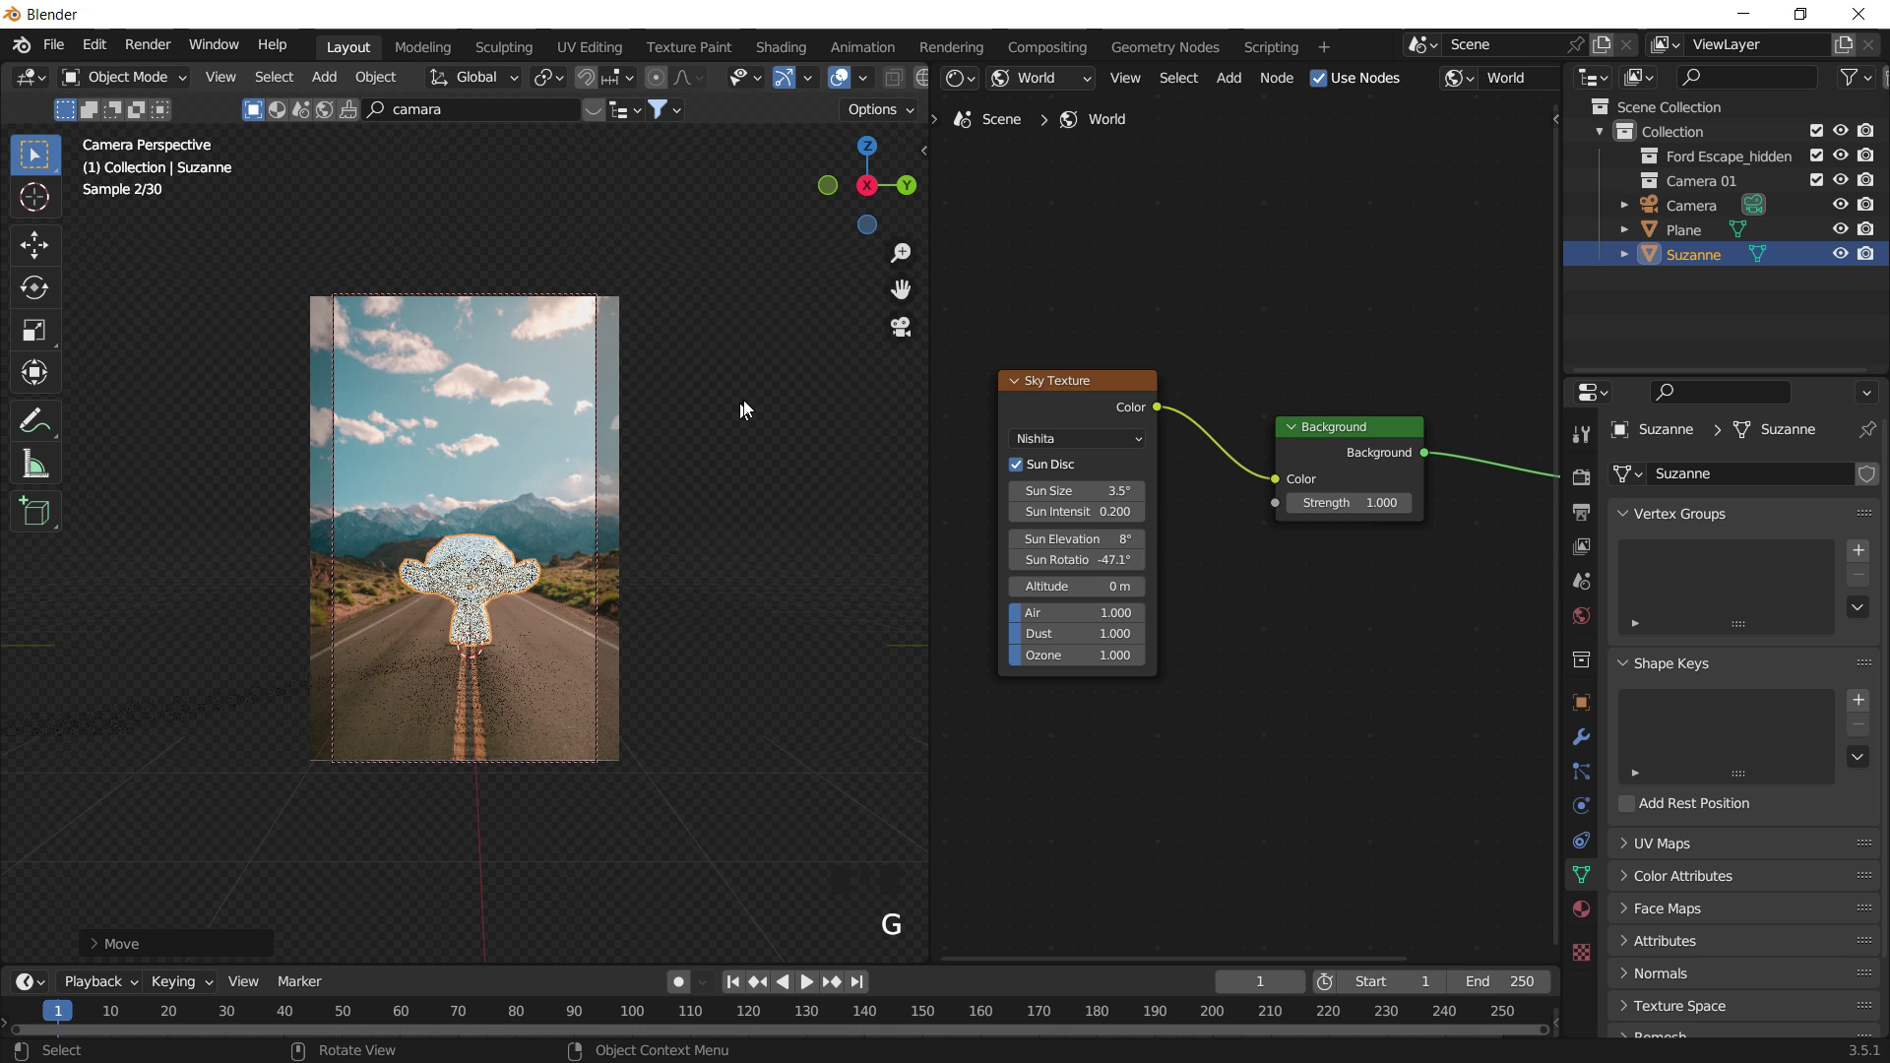
click(633, 585)
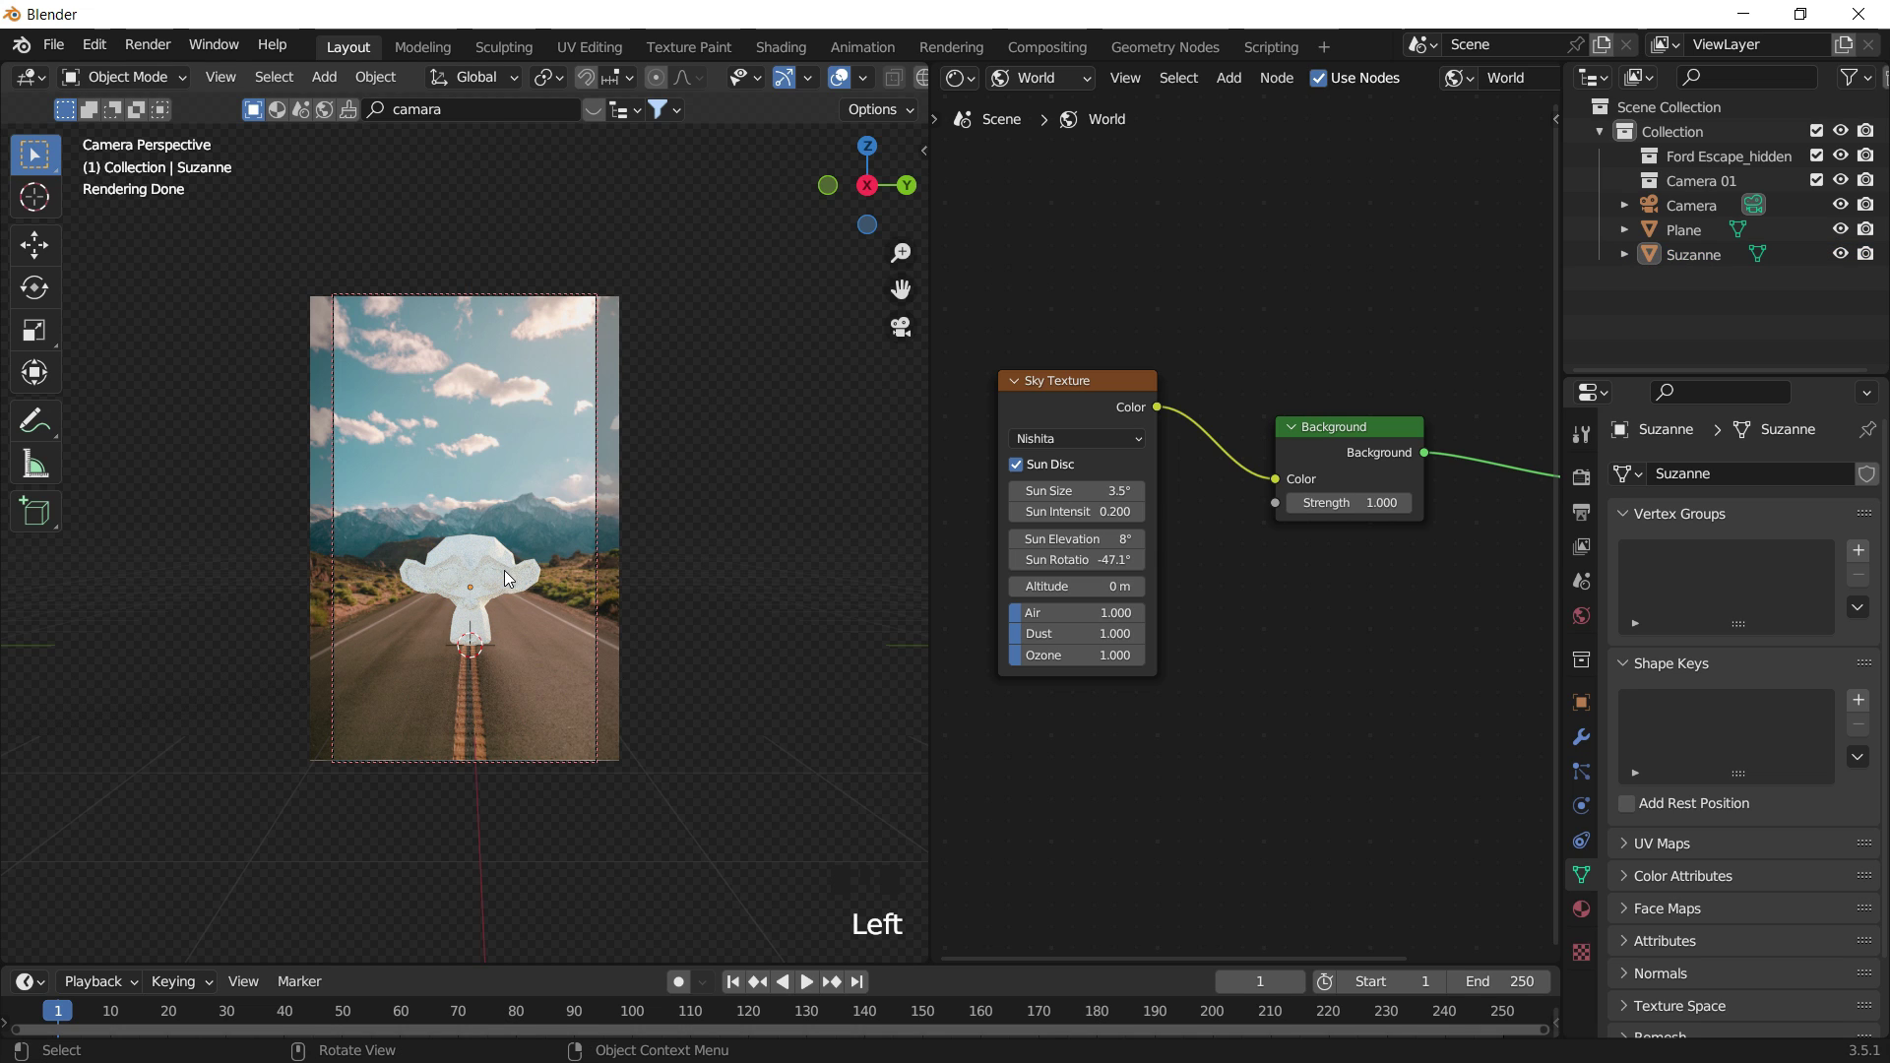
Readjust the monkey's height along Z so it hovers just above the road, leaving nothing selected.
click(508, 577)
click(620, 561)
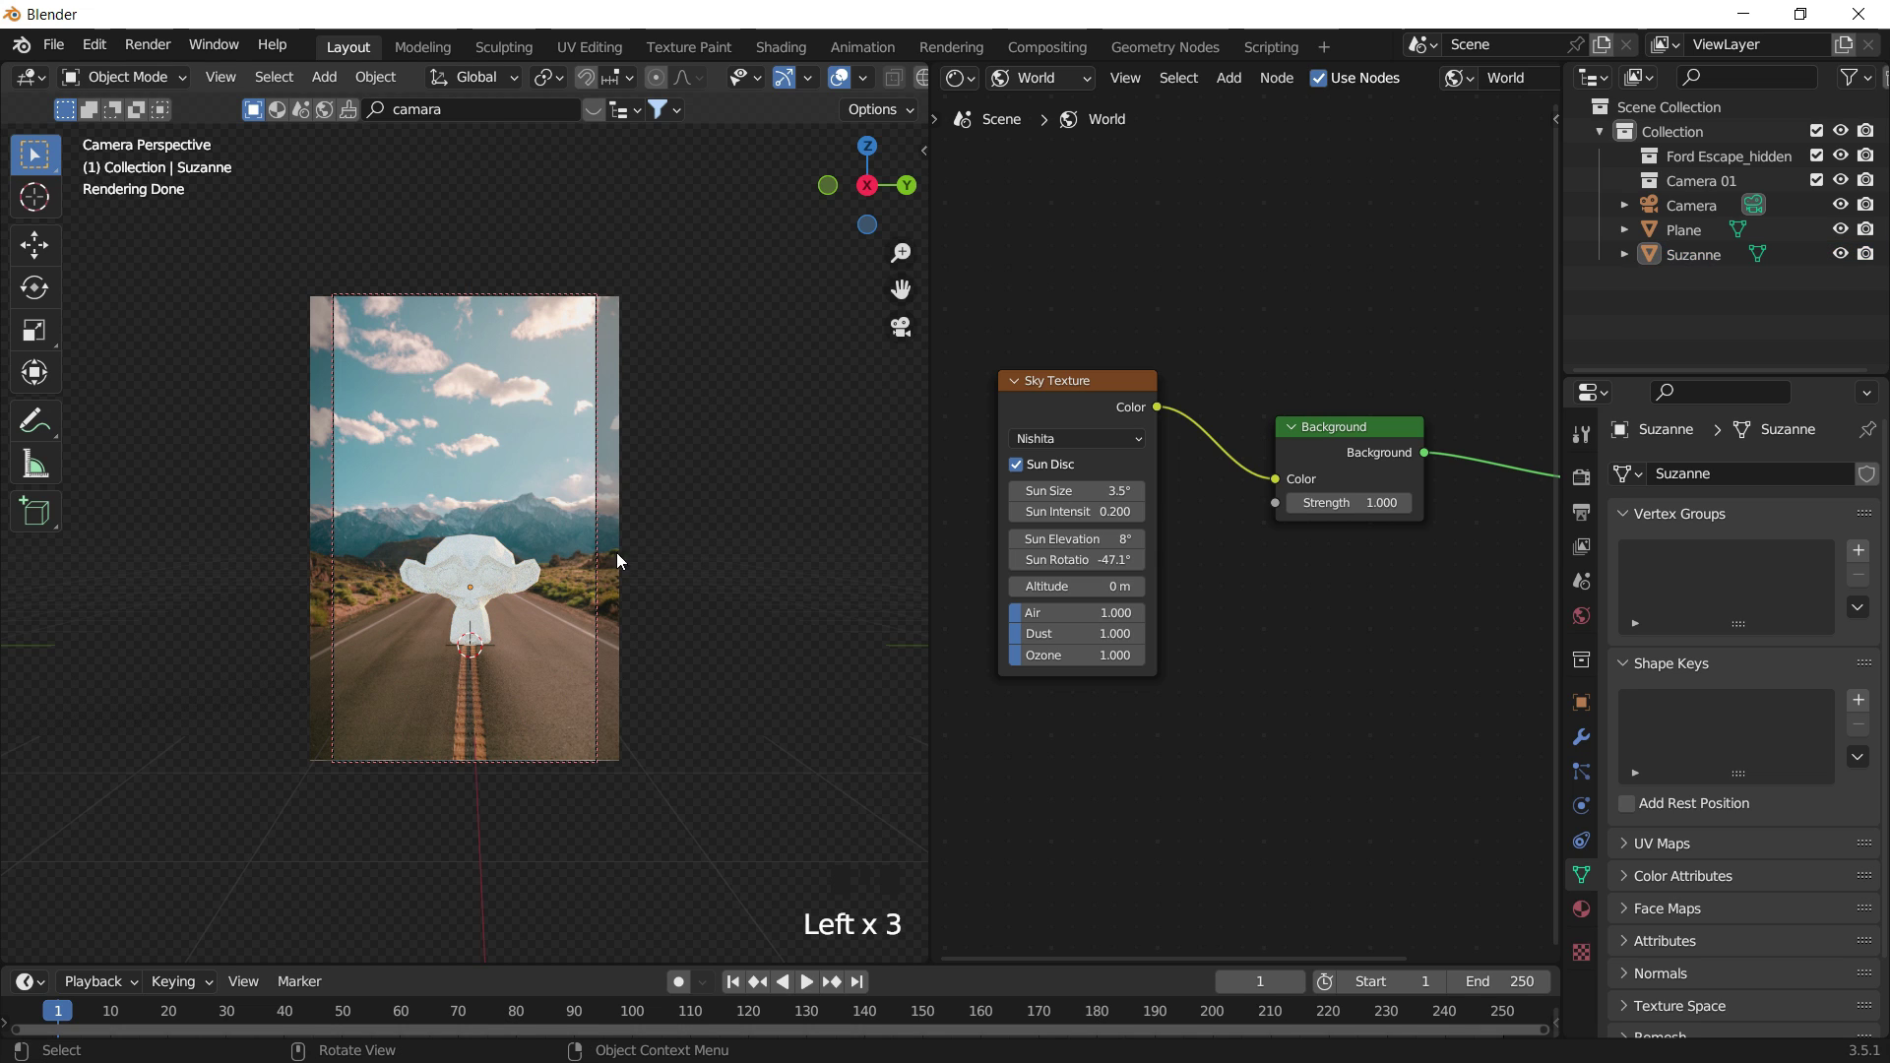
click(510, 581)
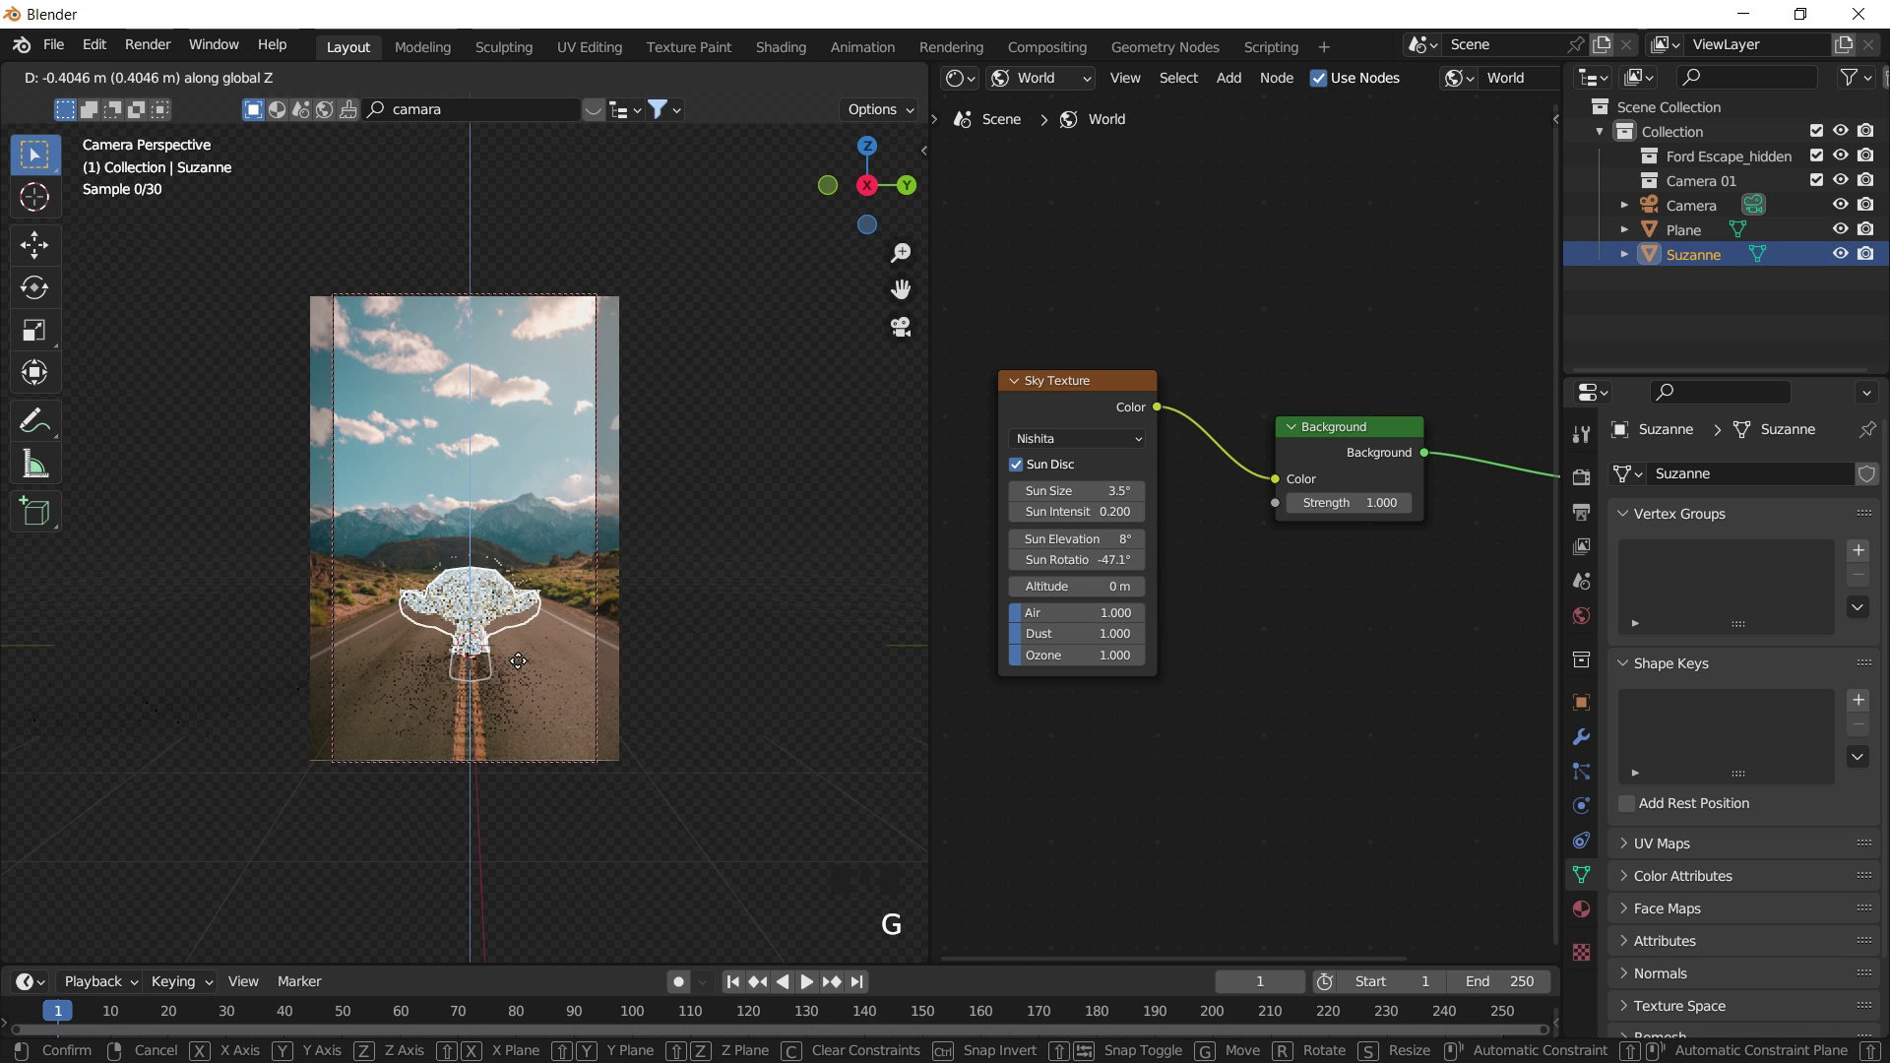
click(527, 656)
click(526, 654)
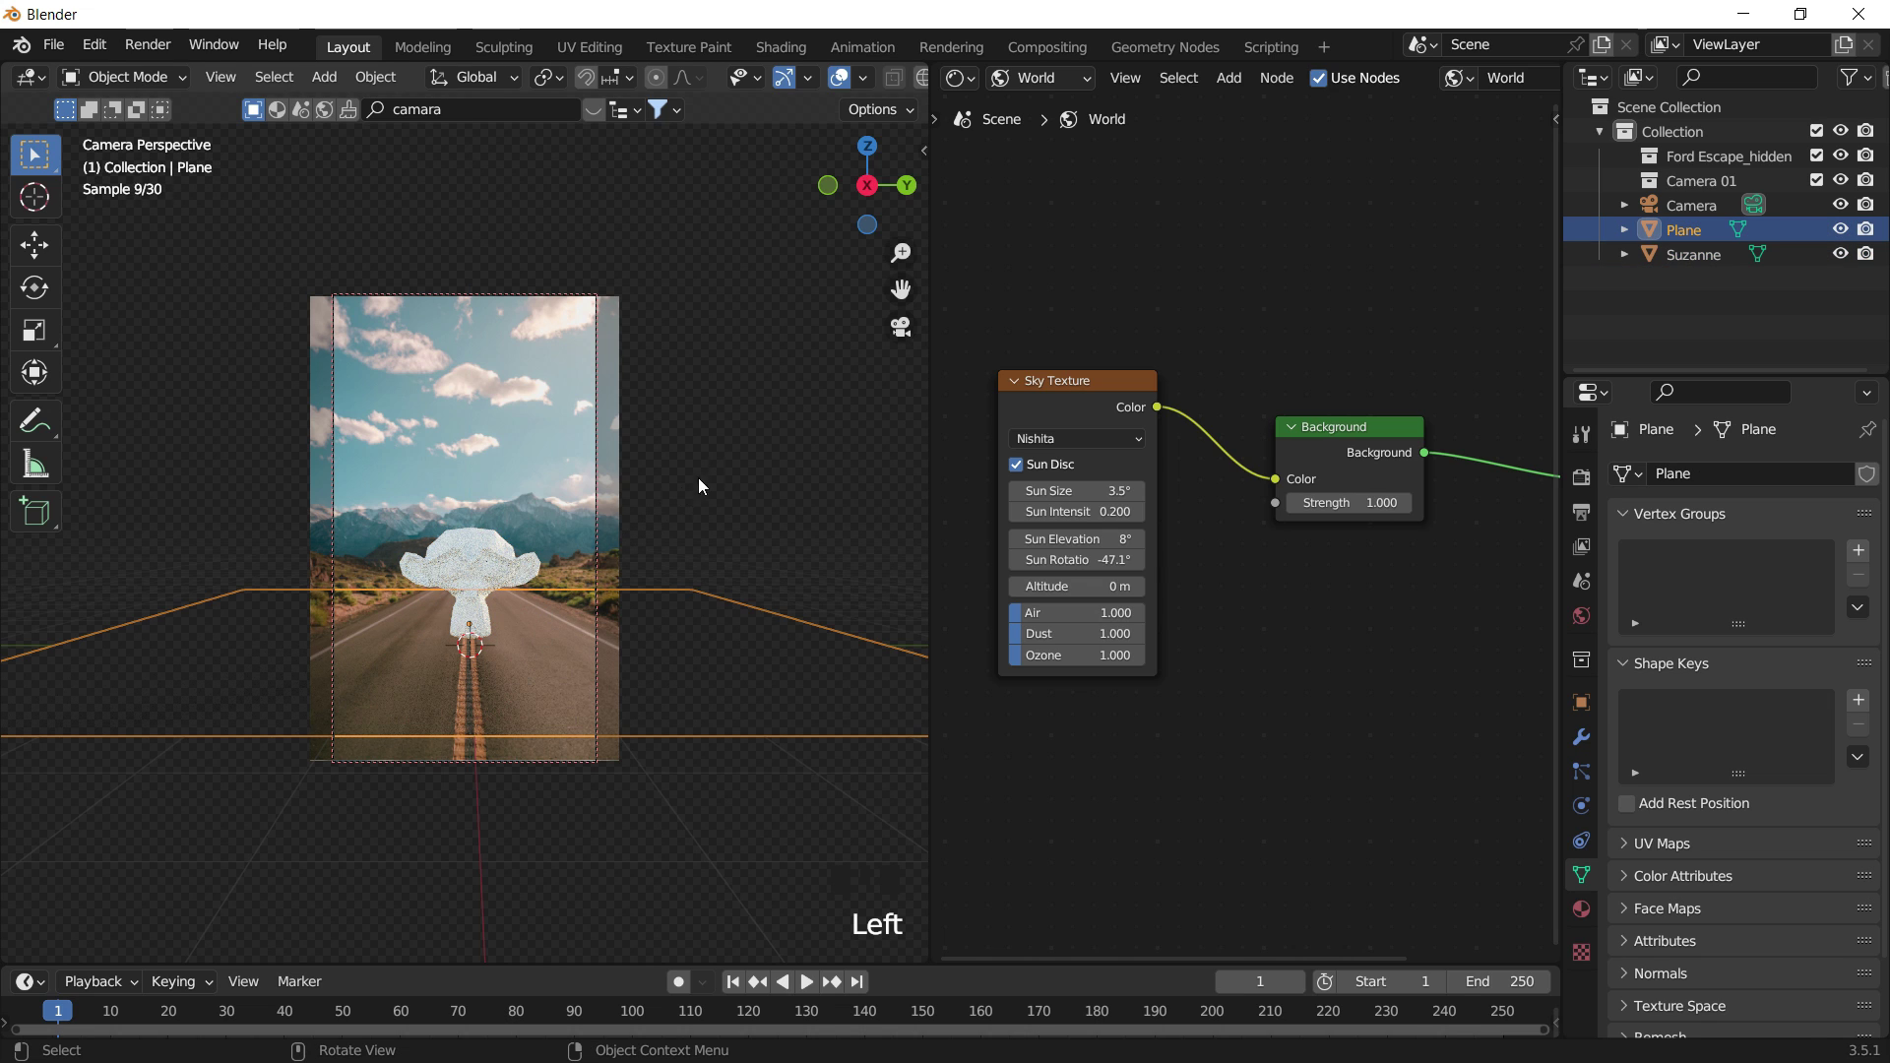
click(781, 477)
click(717, 470)
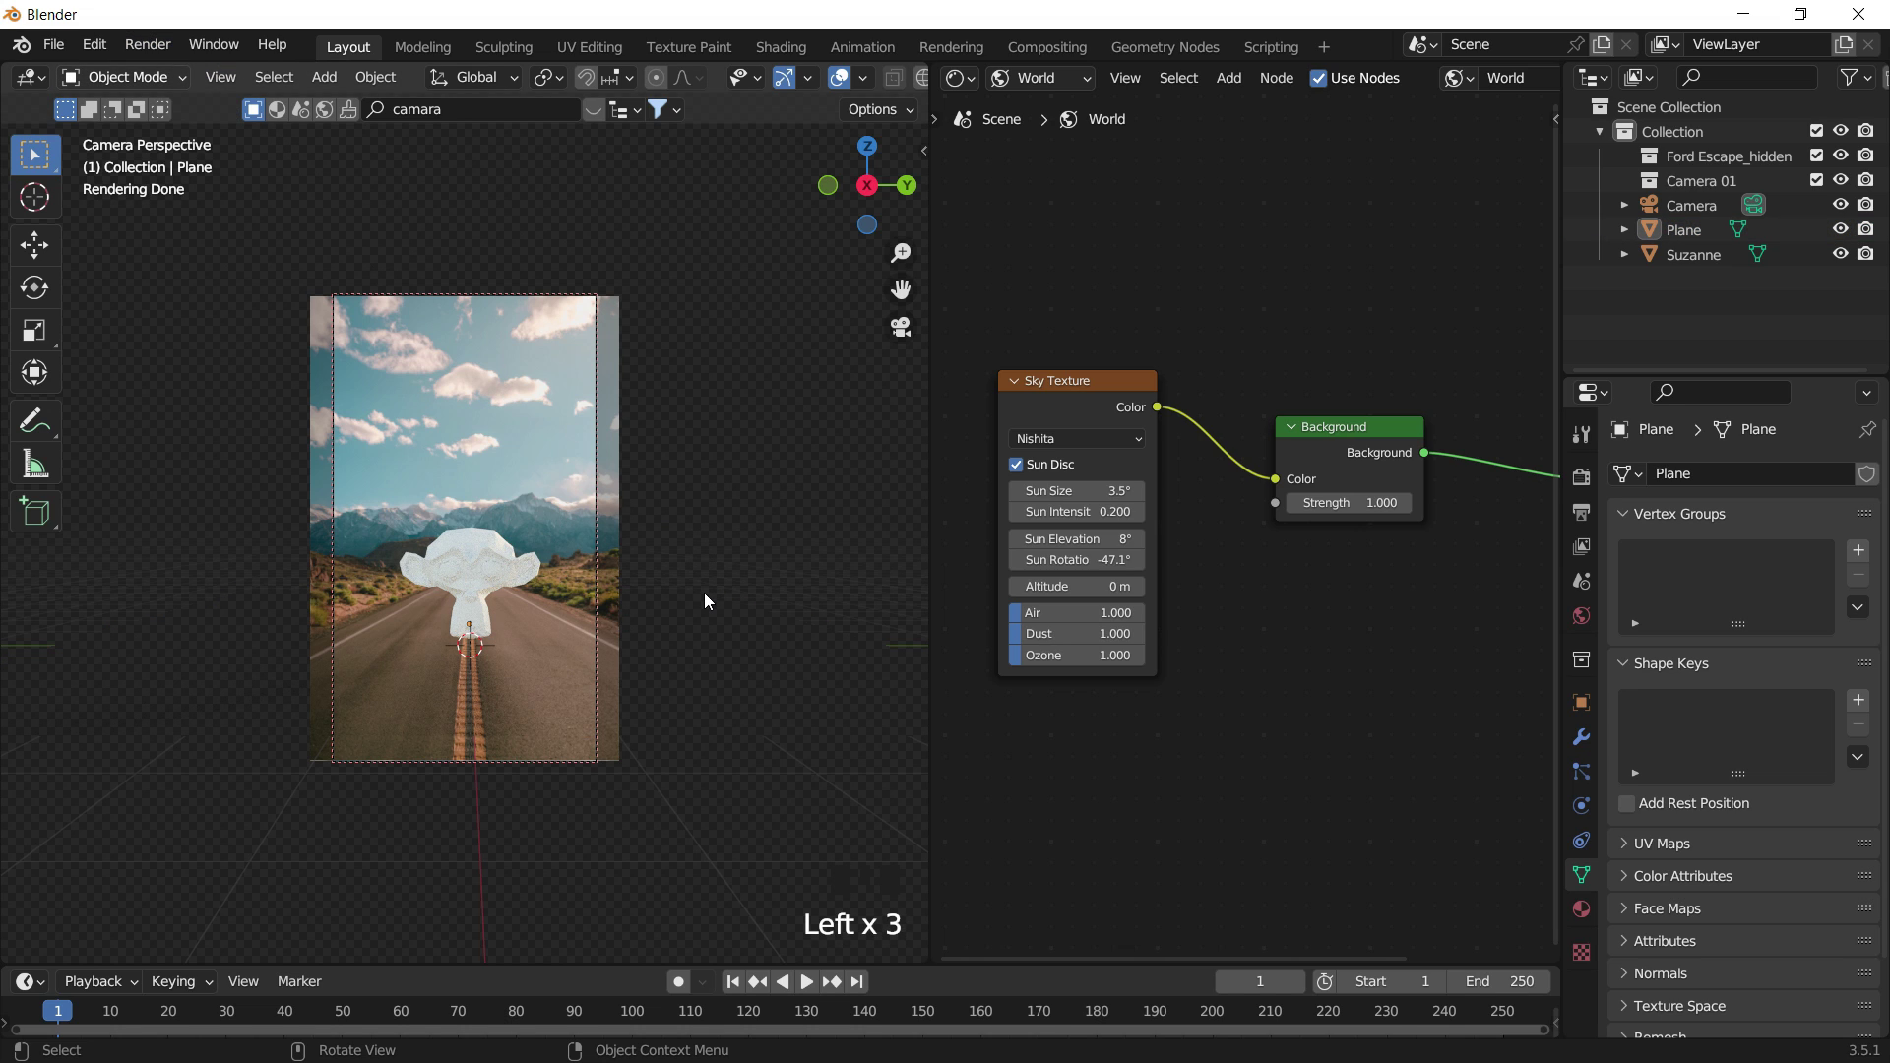
Switch the viewport to solid shading and render the scene as an image.
key(z)
click(728, 385)
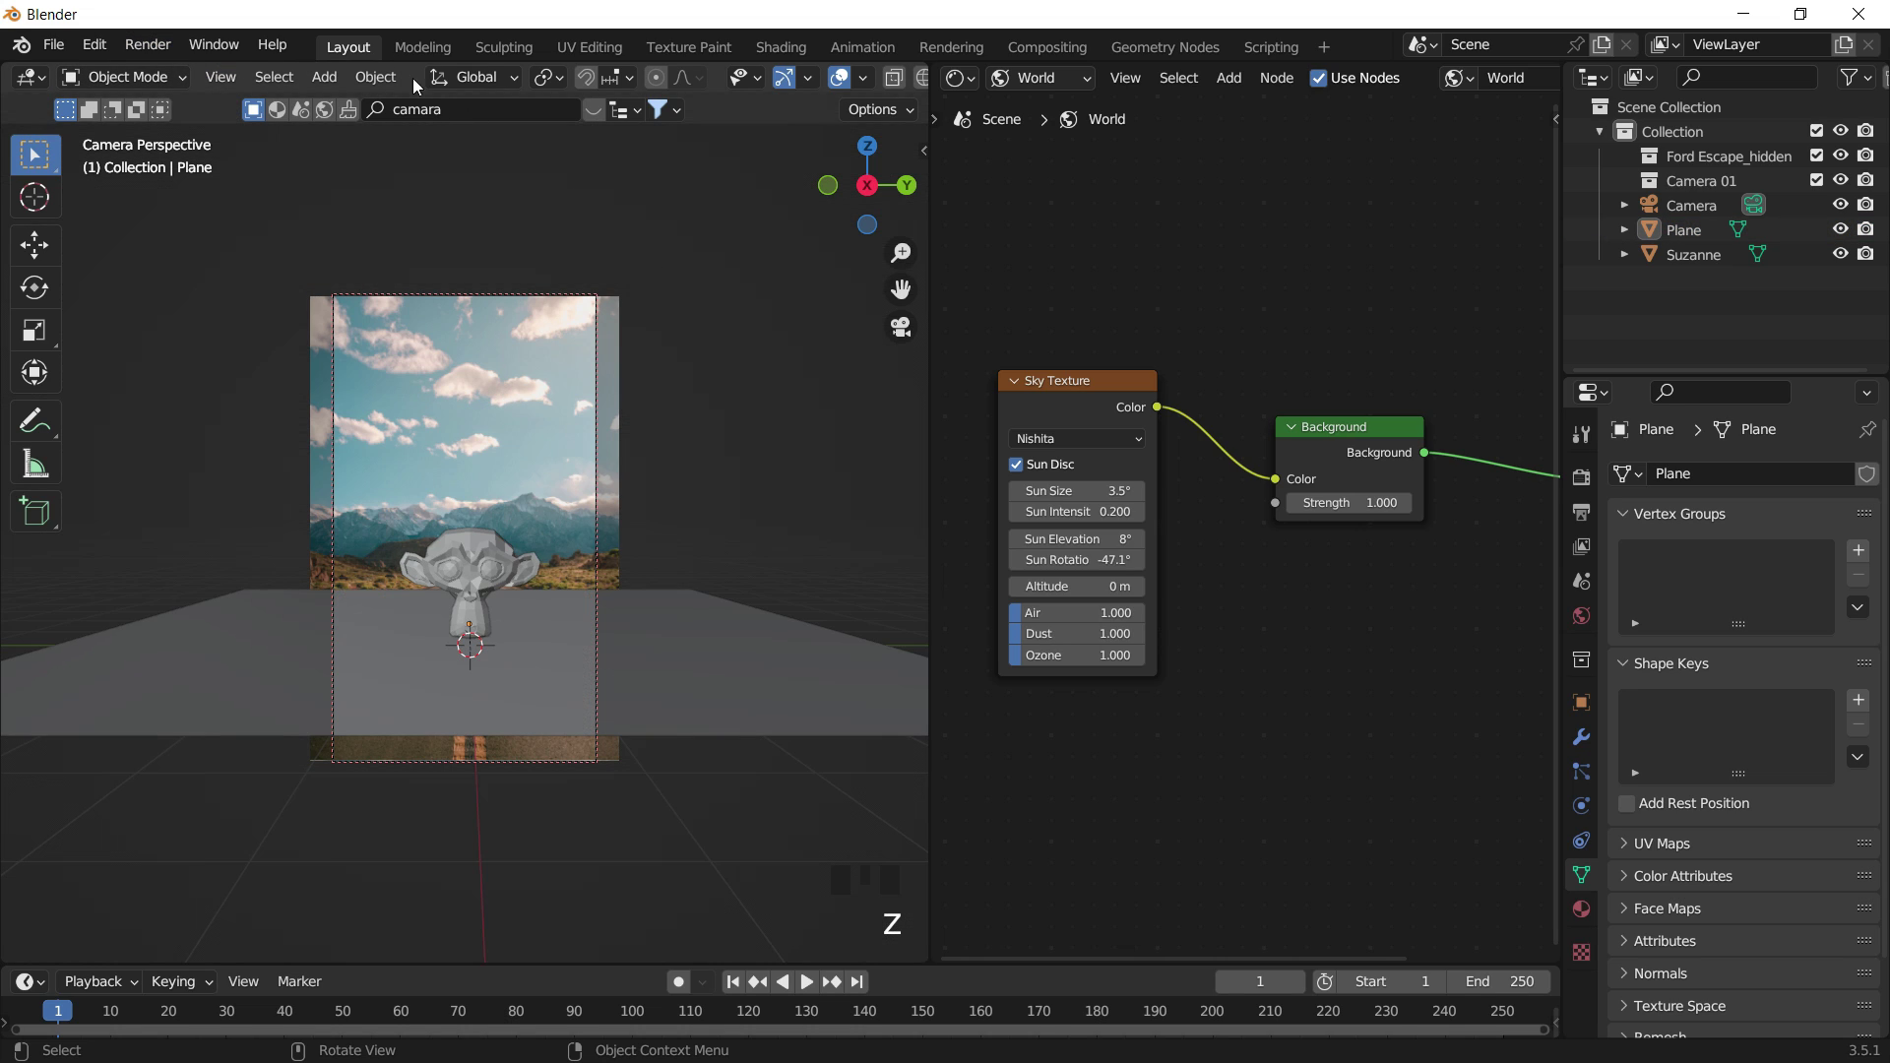
click(148, 45)
click(187, 68)
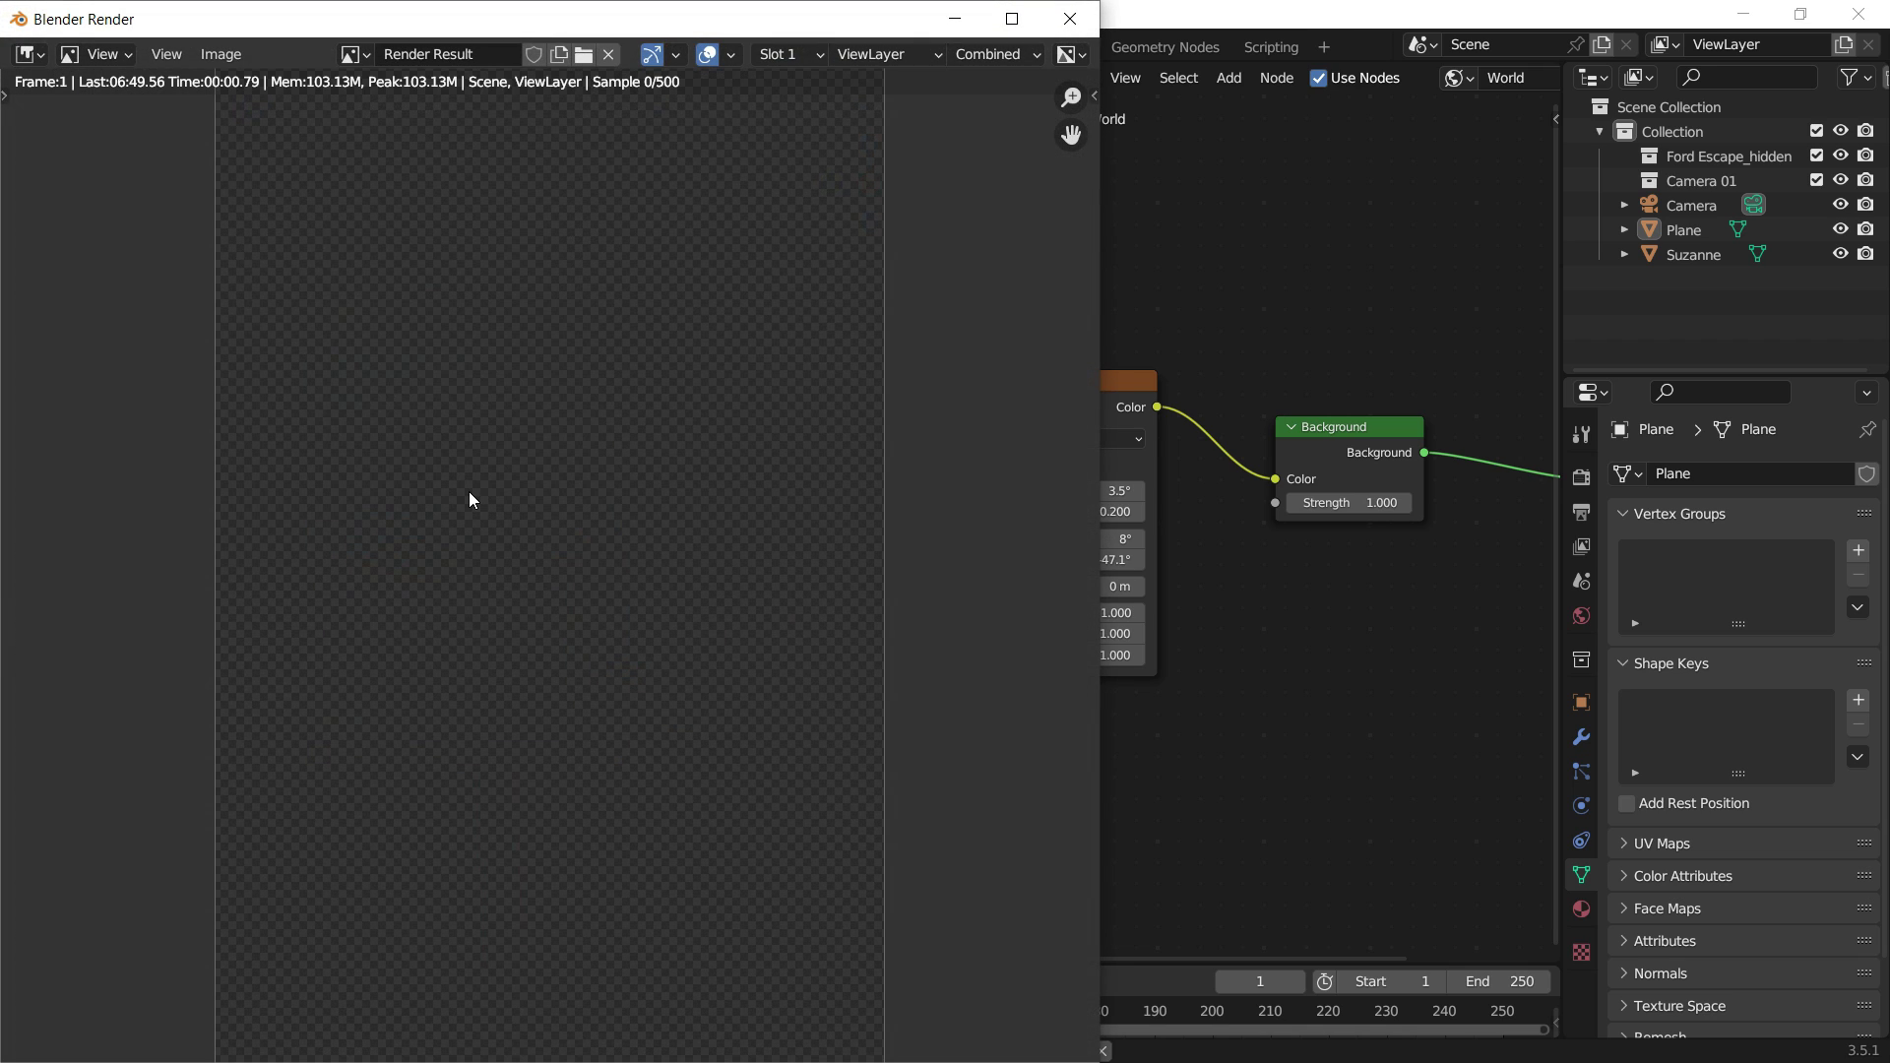
Examine the monkey and the shadow below it in the test render and close the render window.
scroll(469, 492, down, 1)
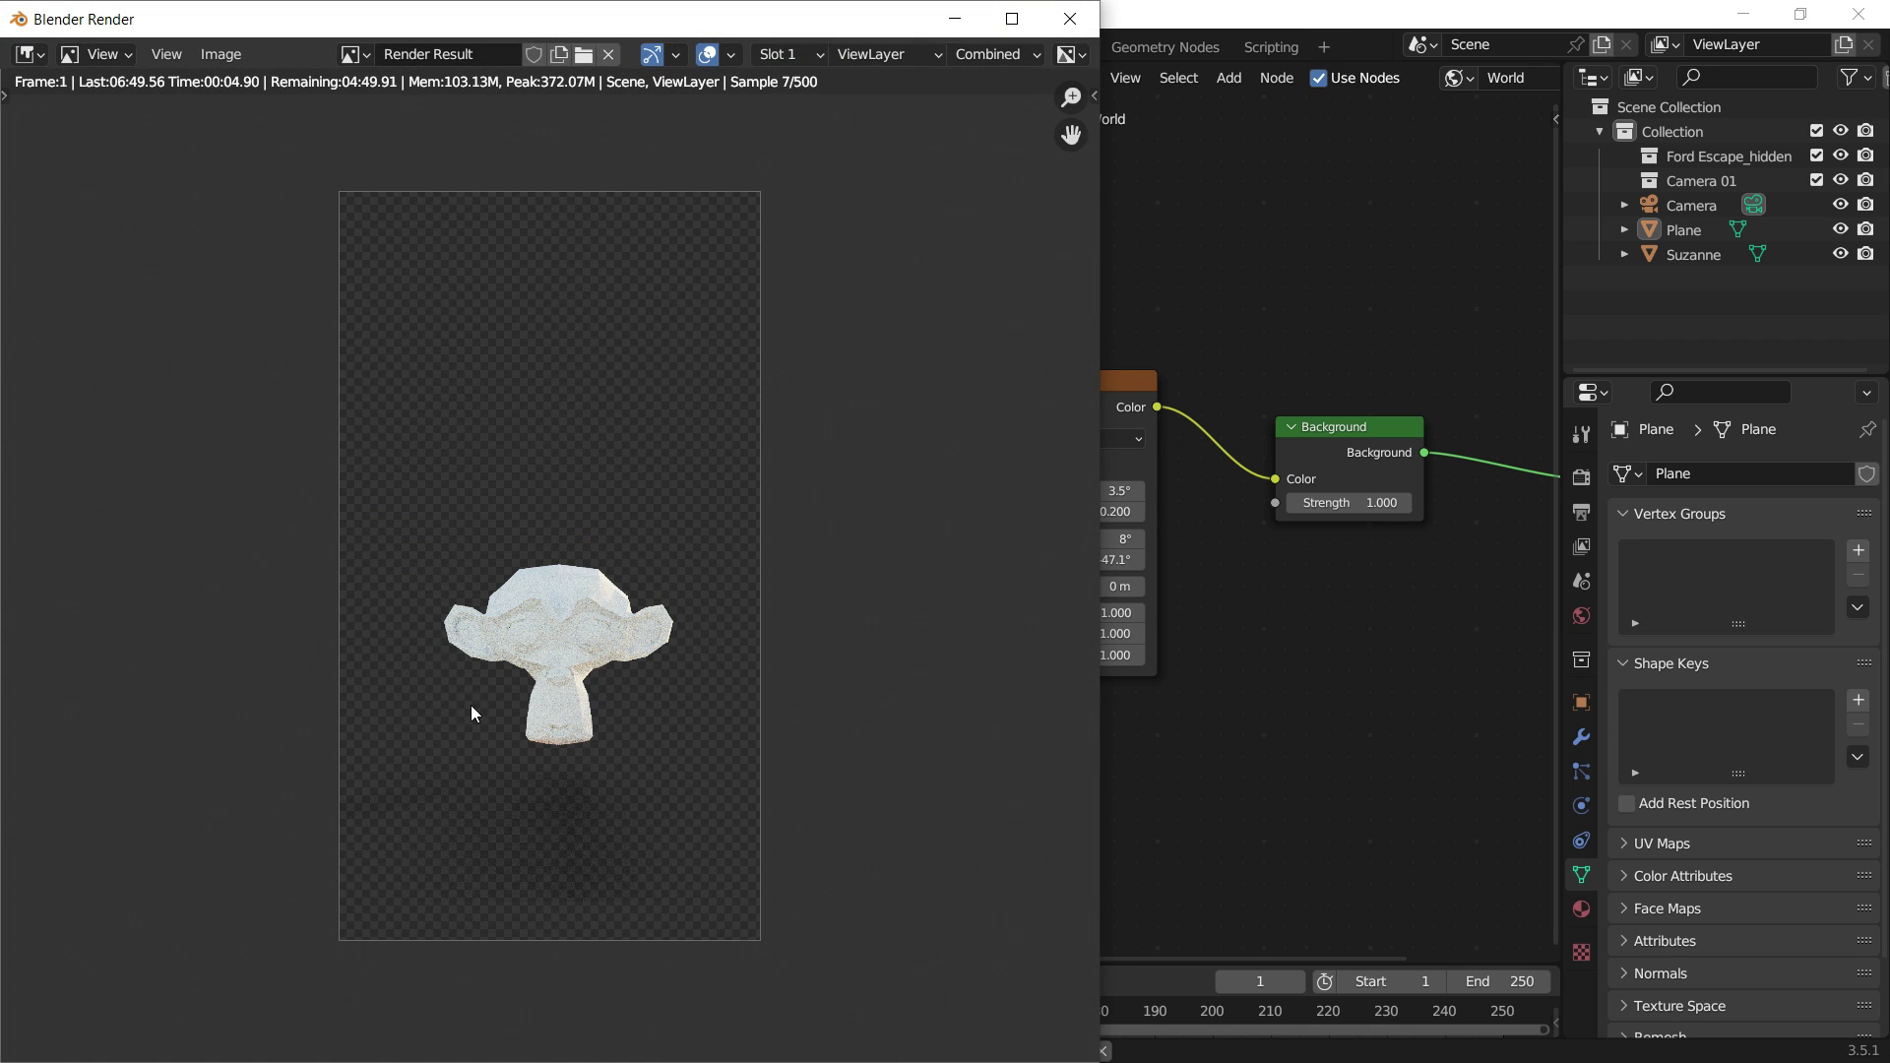
scroll(626, 863, up, 3)
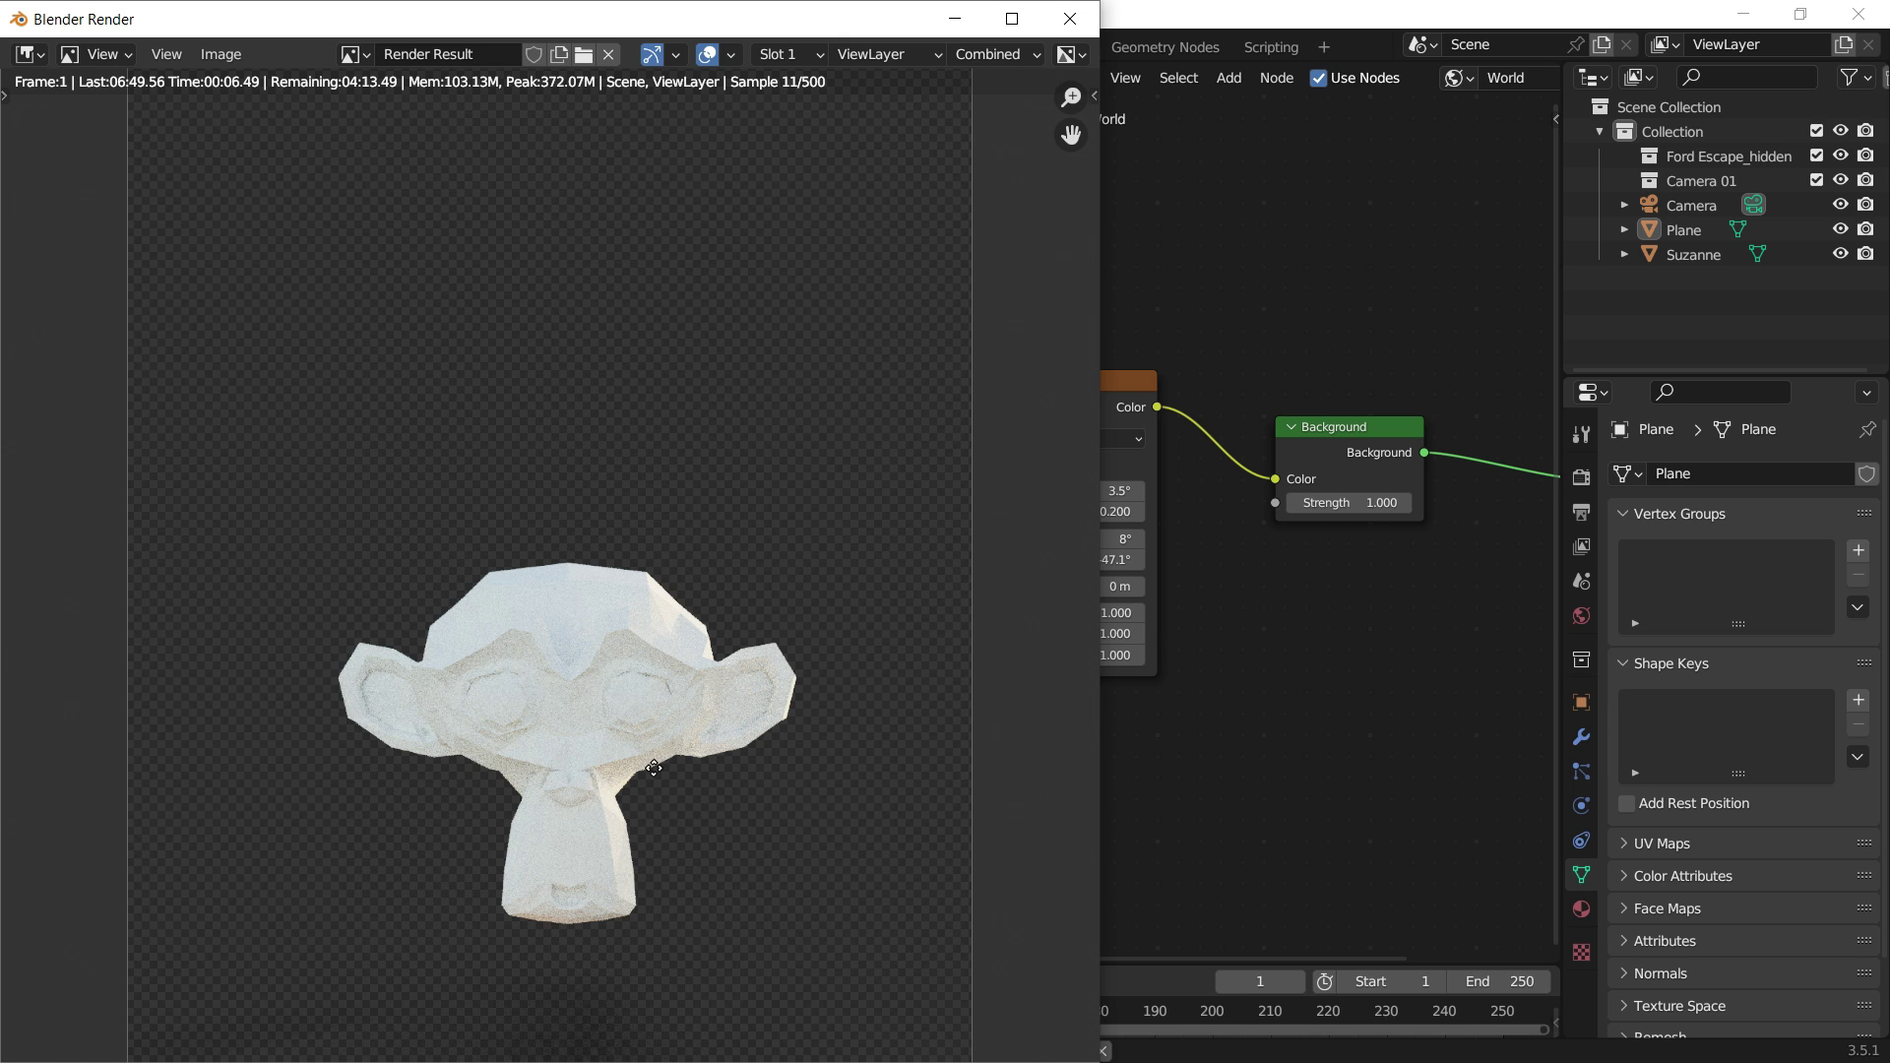
scroll(625, 636, up, 3)
middle_drag(675, 624, 669, 426)
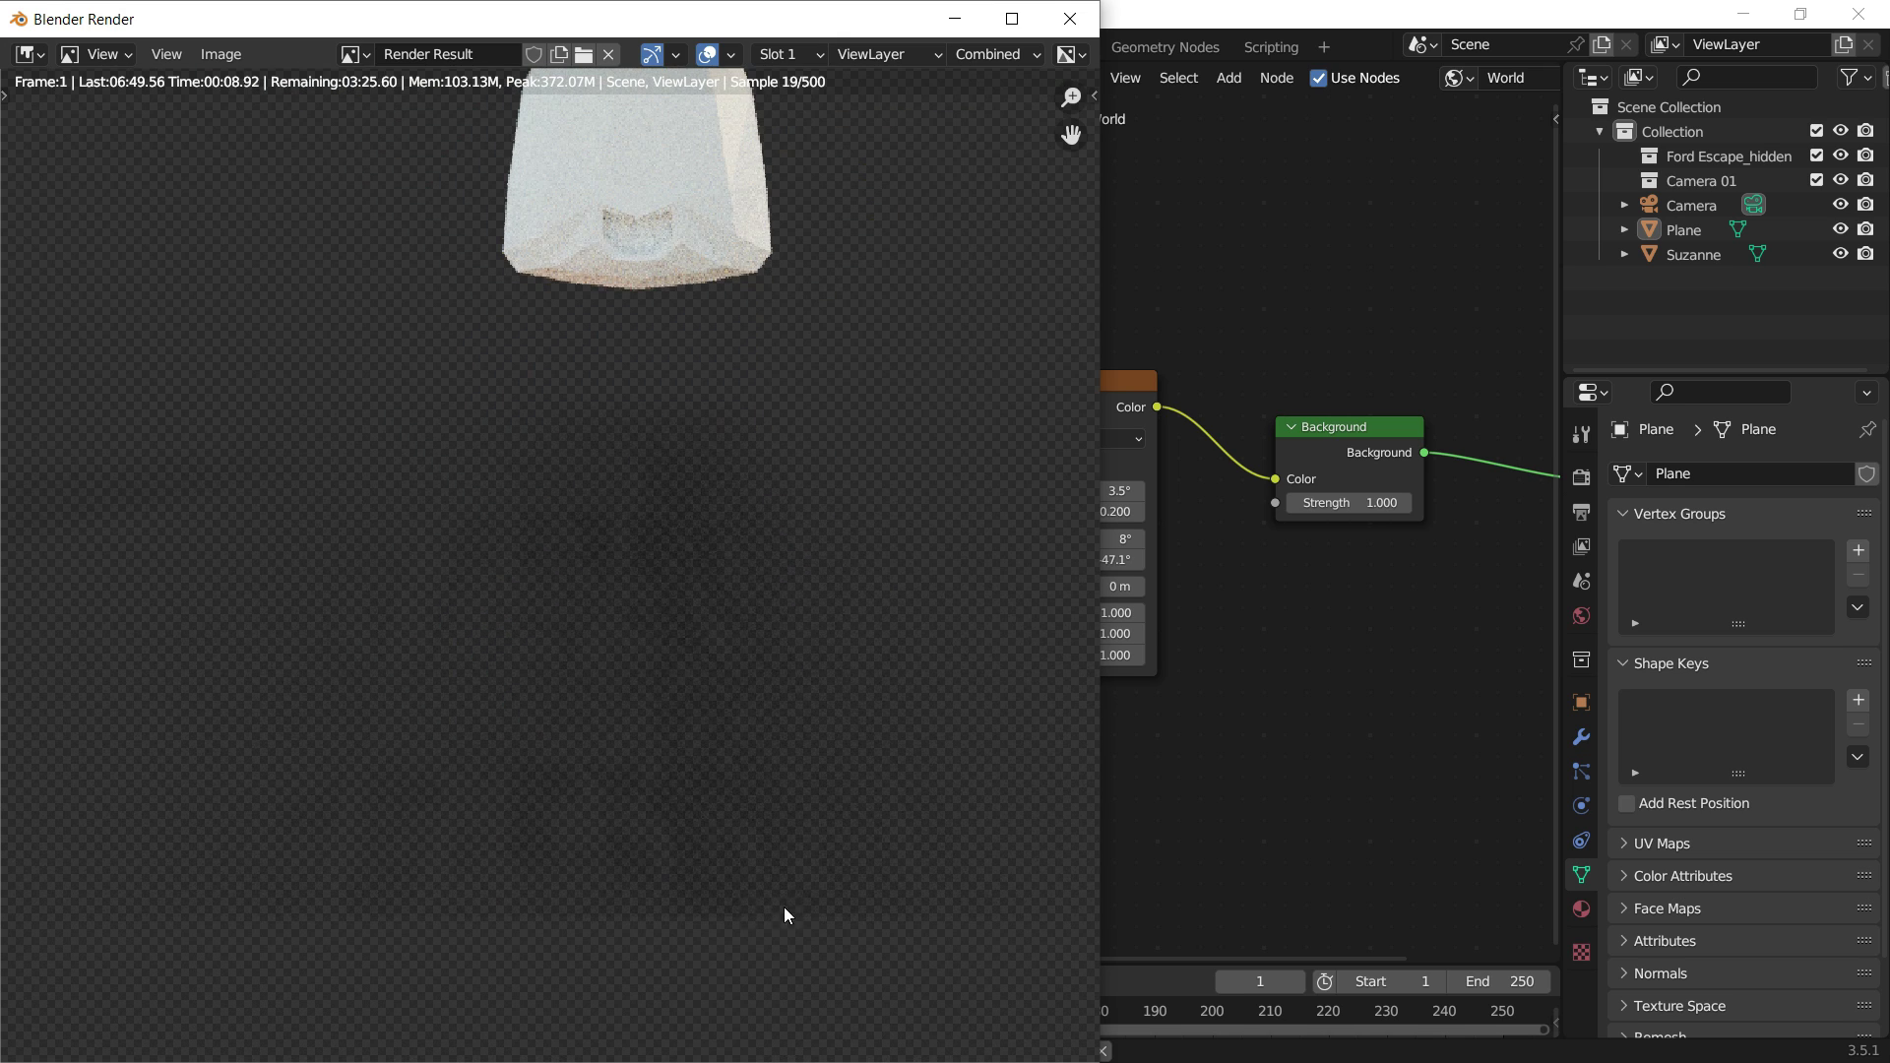
scroll(658, 898, down, 4)
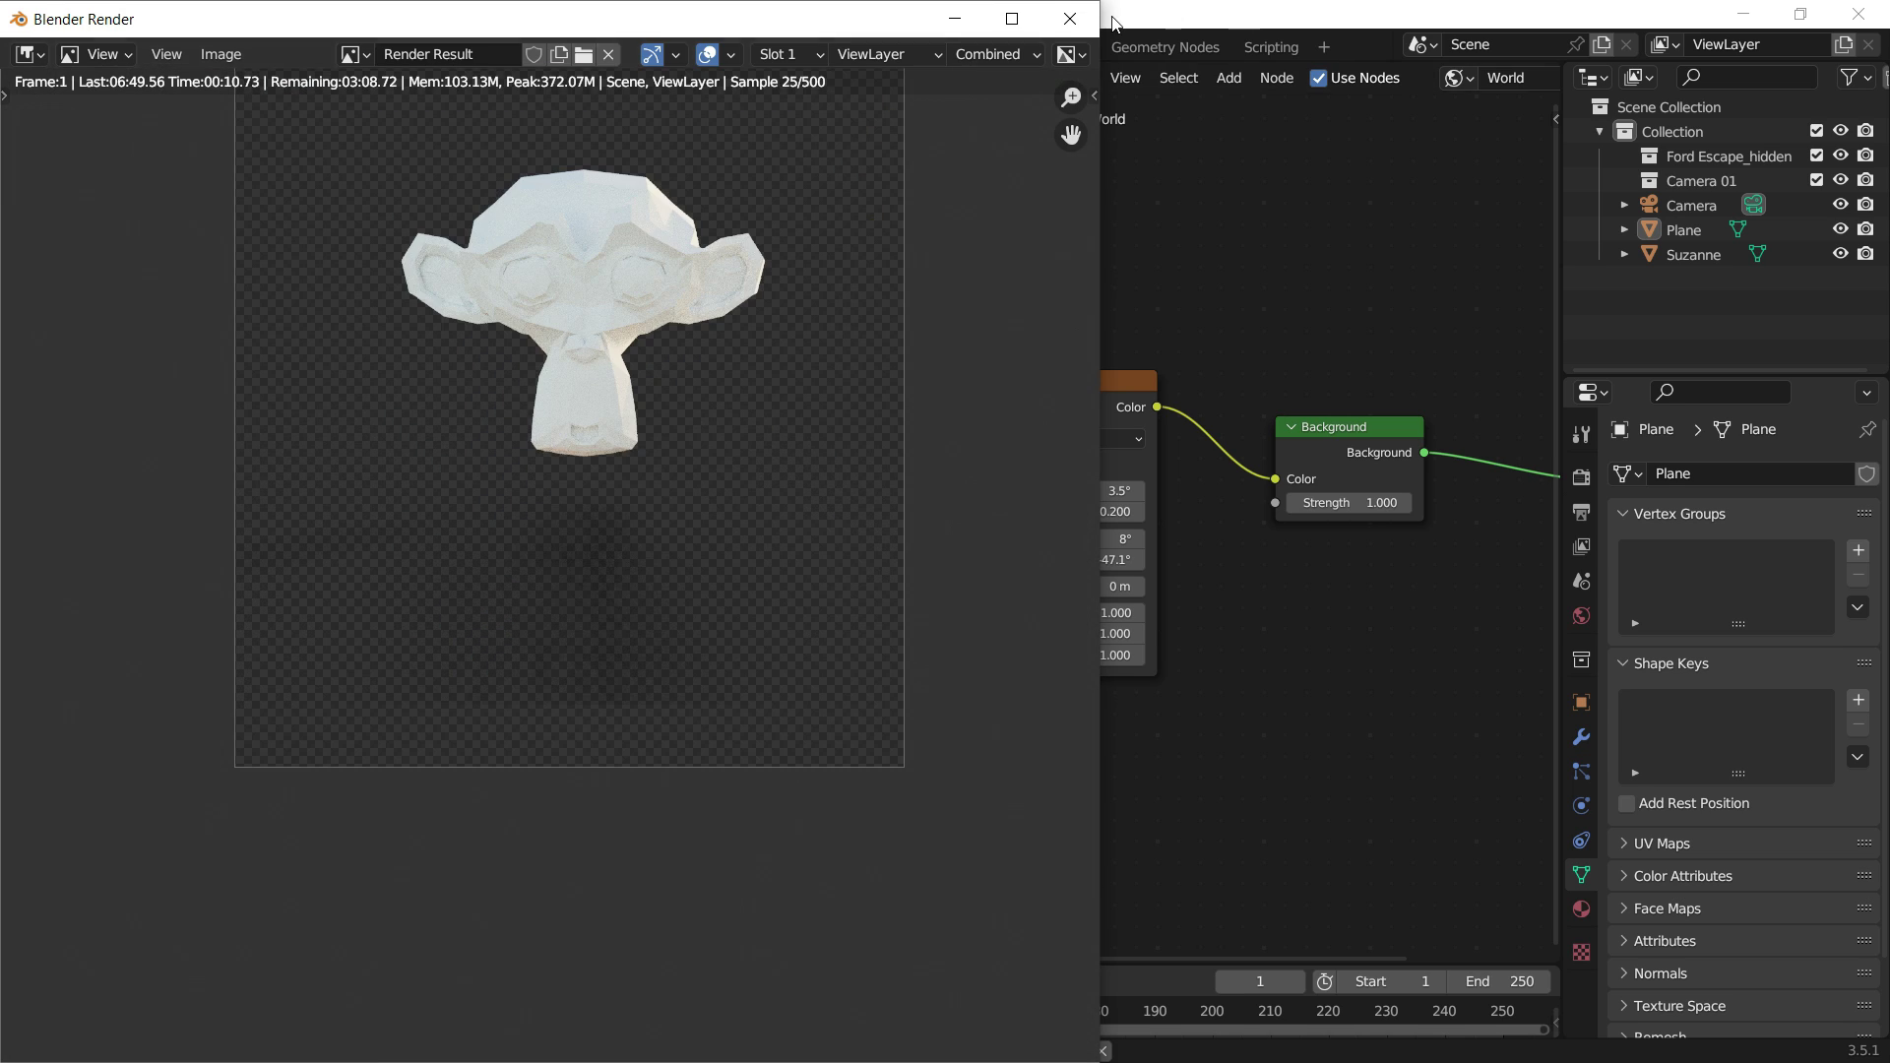
click(1070, 18)
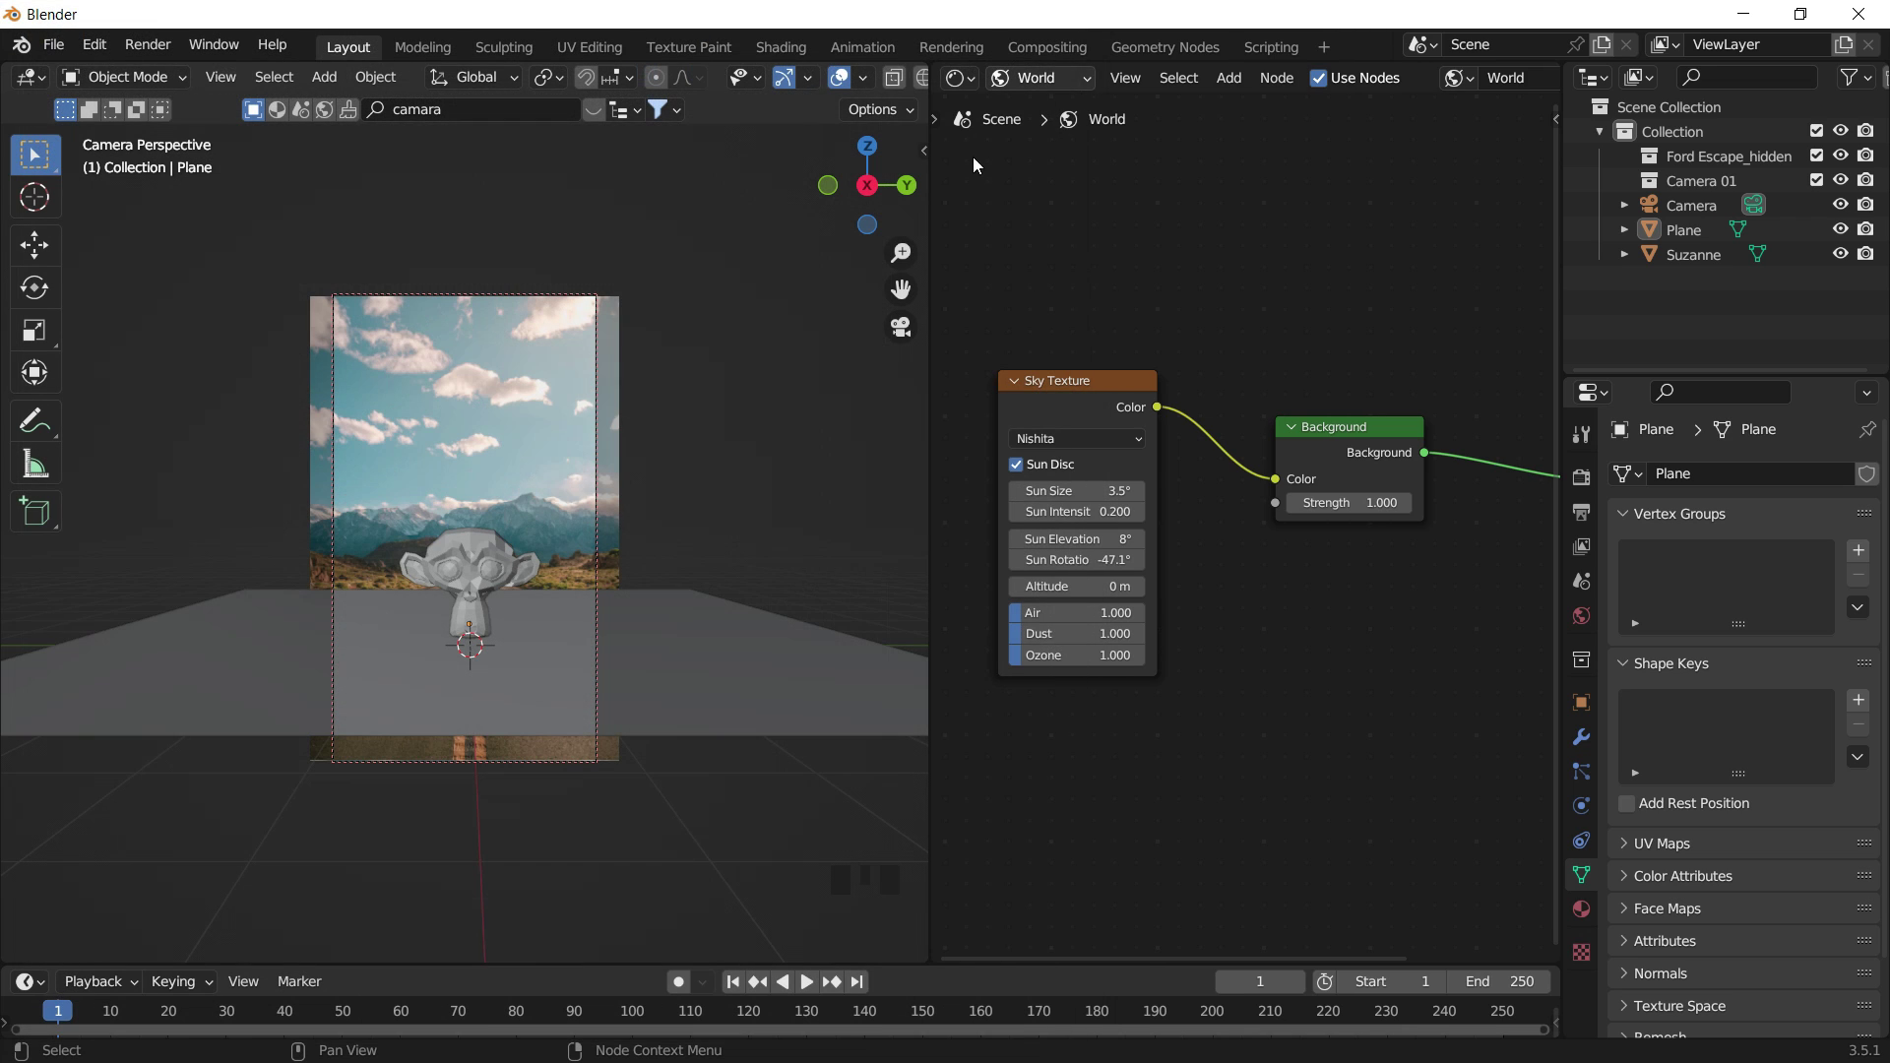
Scale up the ground plane until it covers the lower edge of the camera frame and deselect it.
click(671, 632)
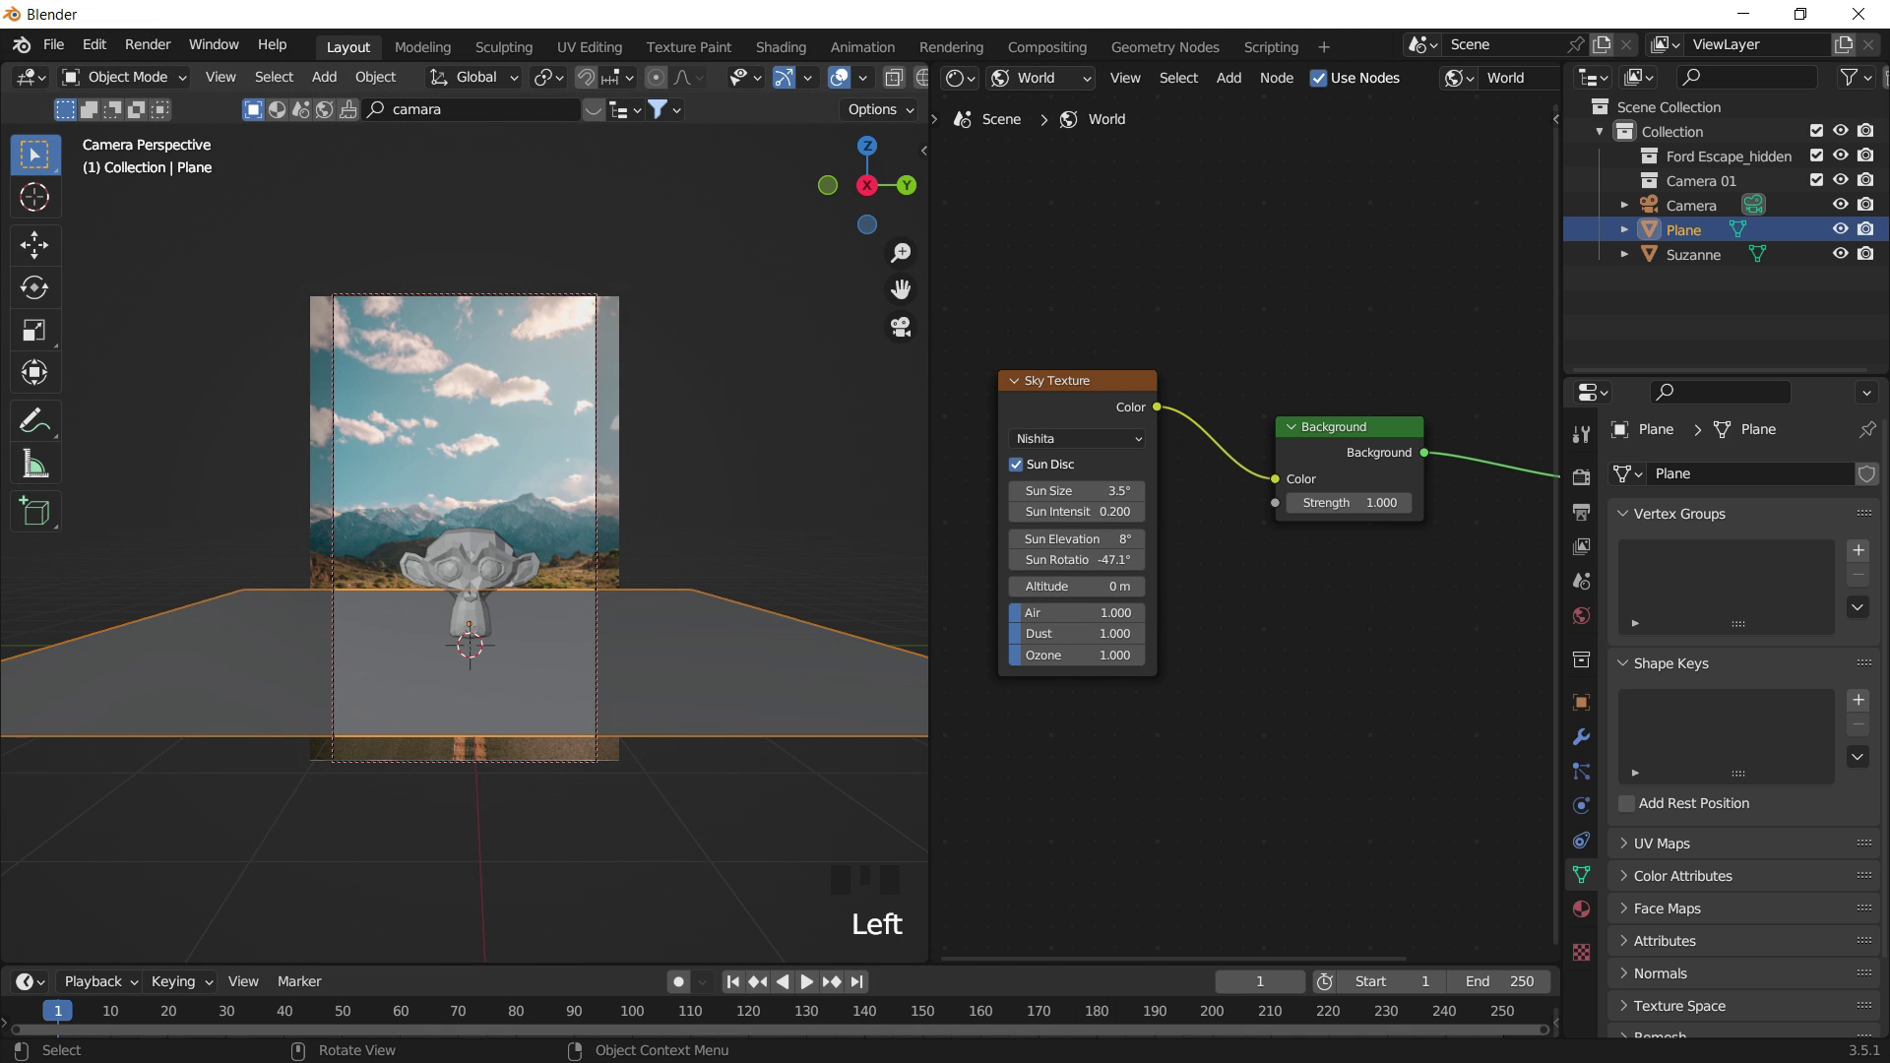
key(s)
click(791, 788)
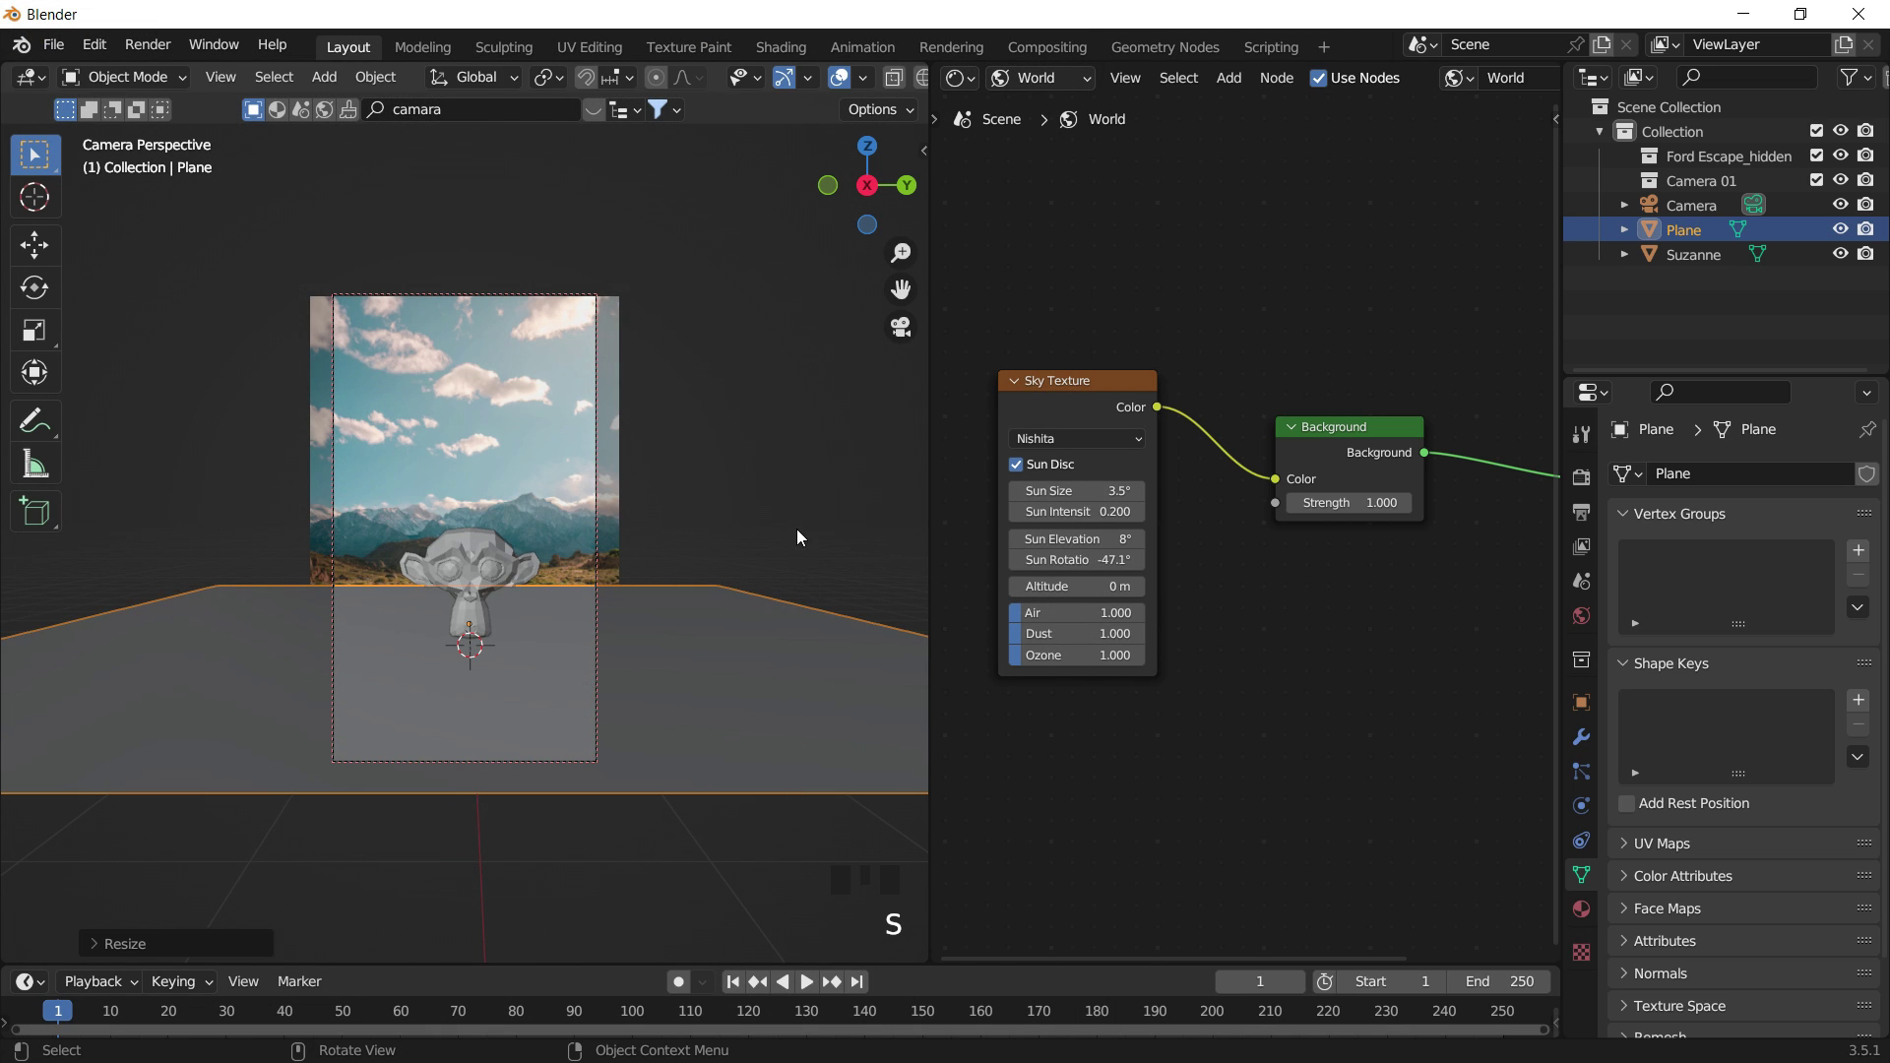
click(425, 591)
Return the viewport to rendered shading and check the monkey on the road with nothing left selected.
key(z)
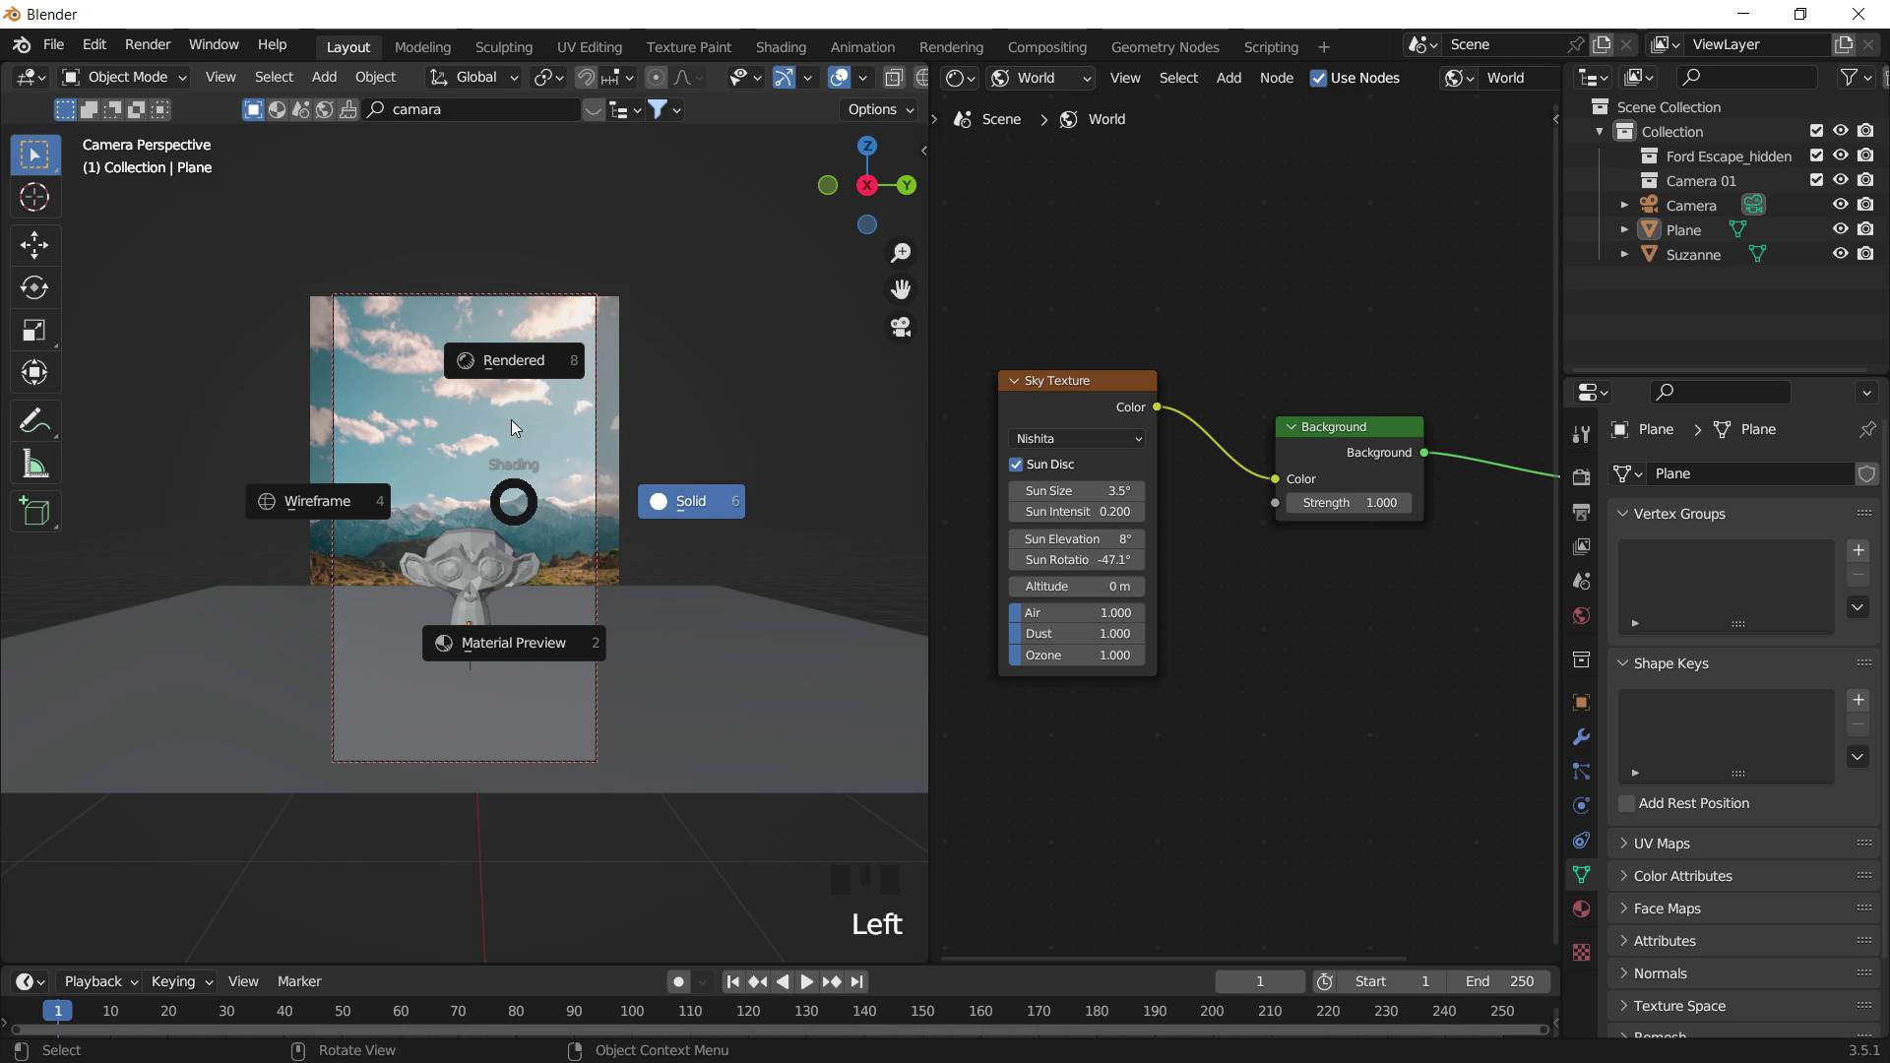
click(591, 364)
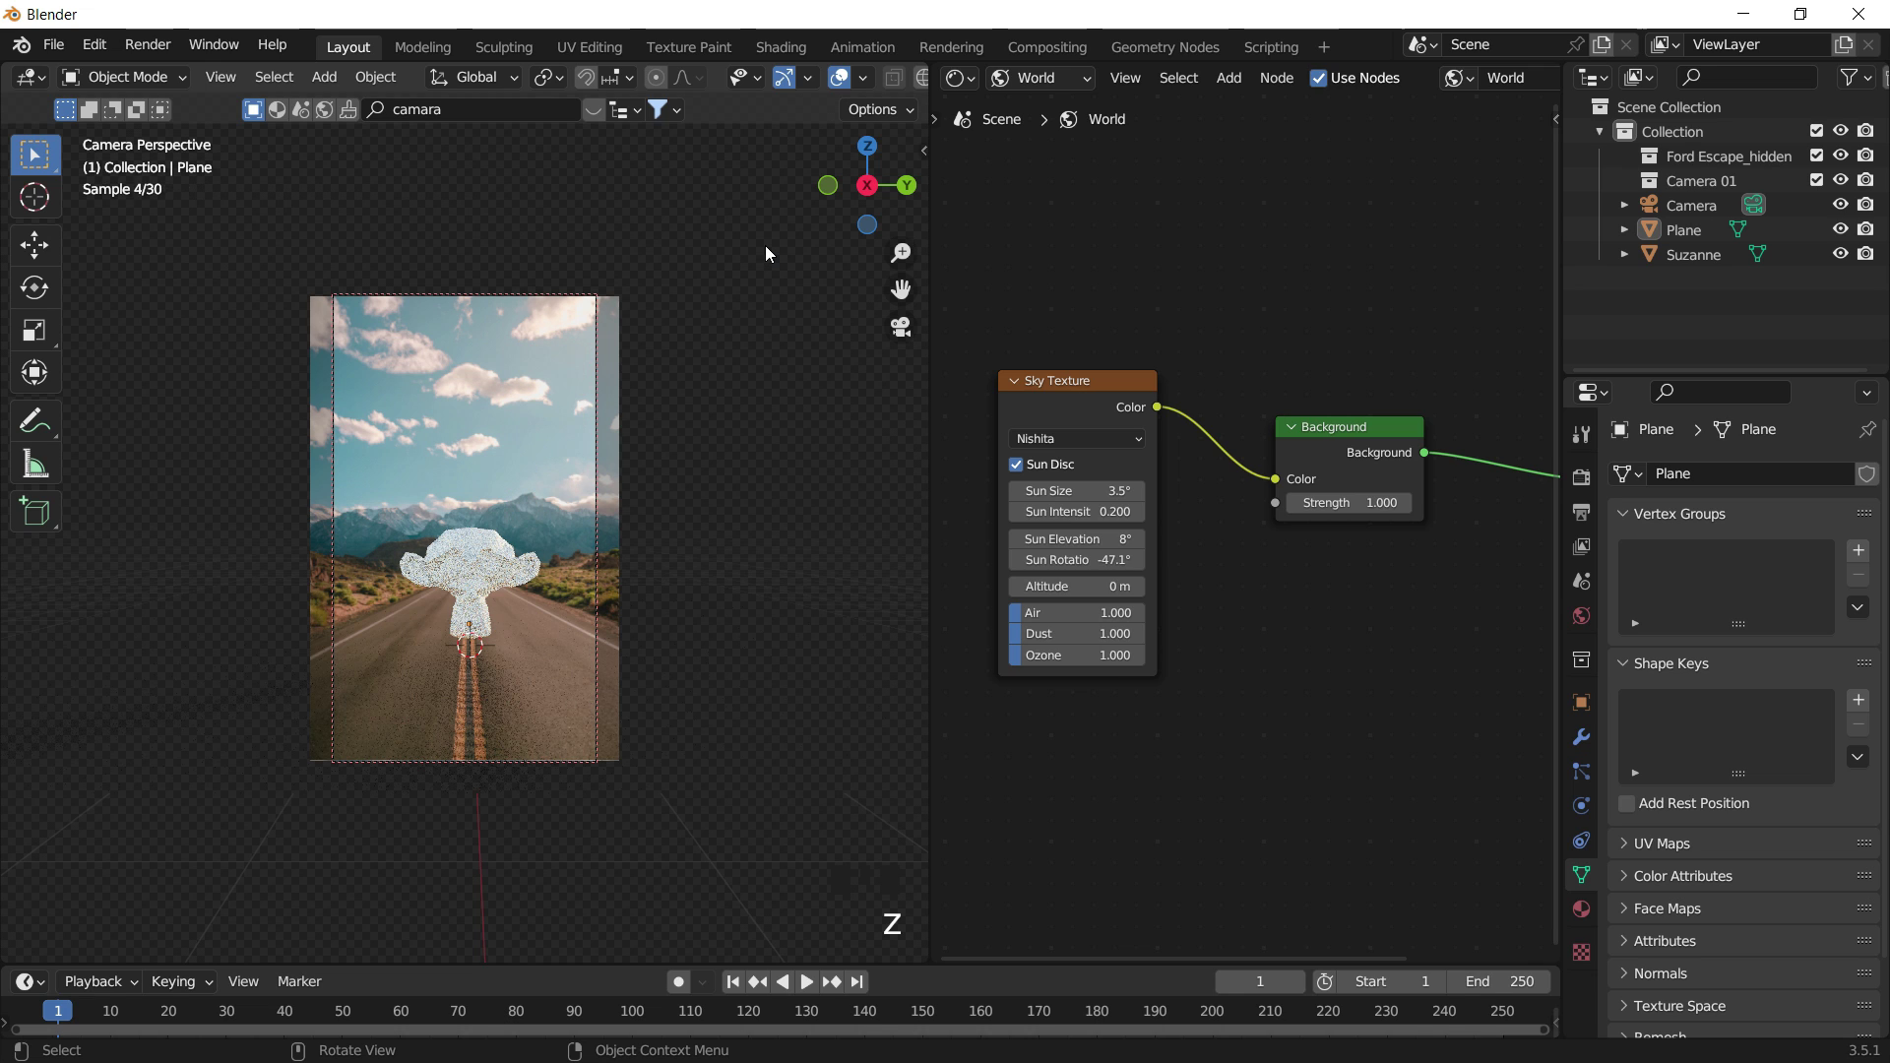
click(765, 246)
click(470, 569)
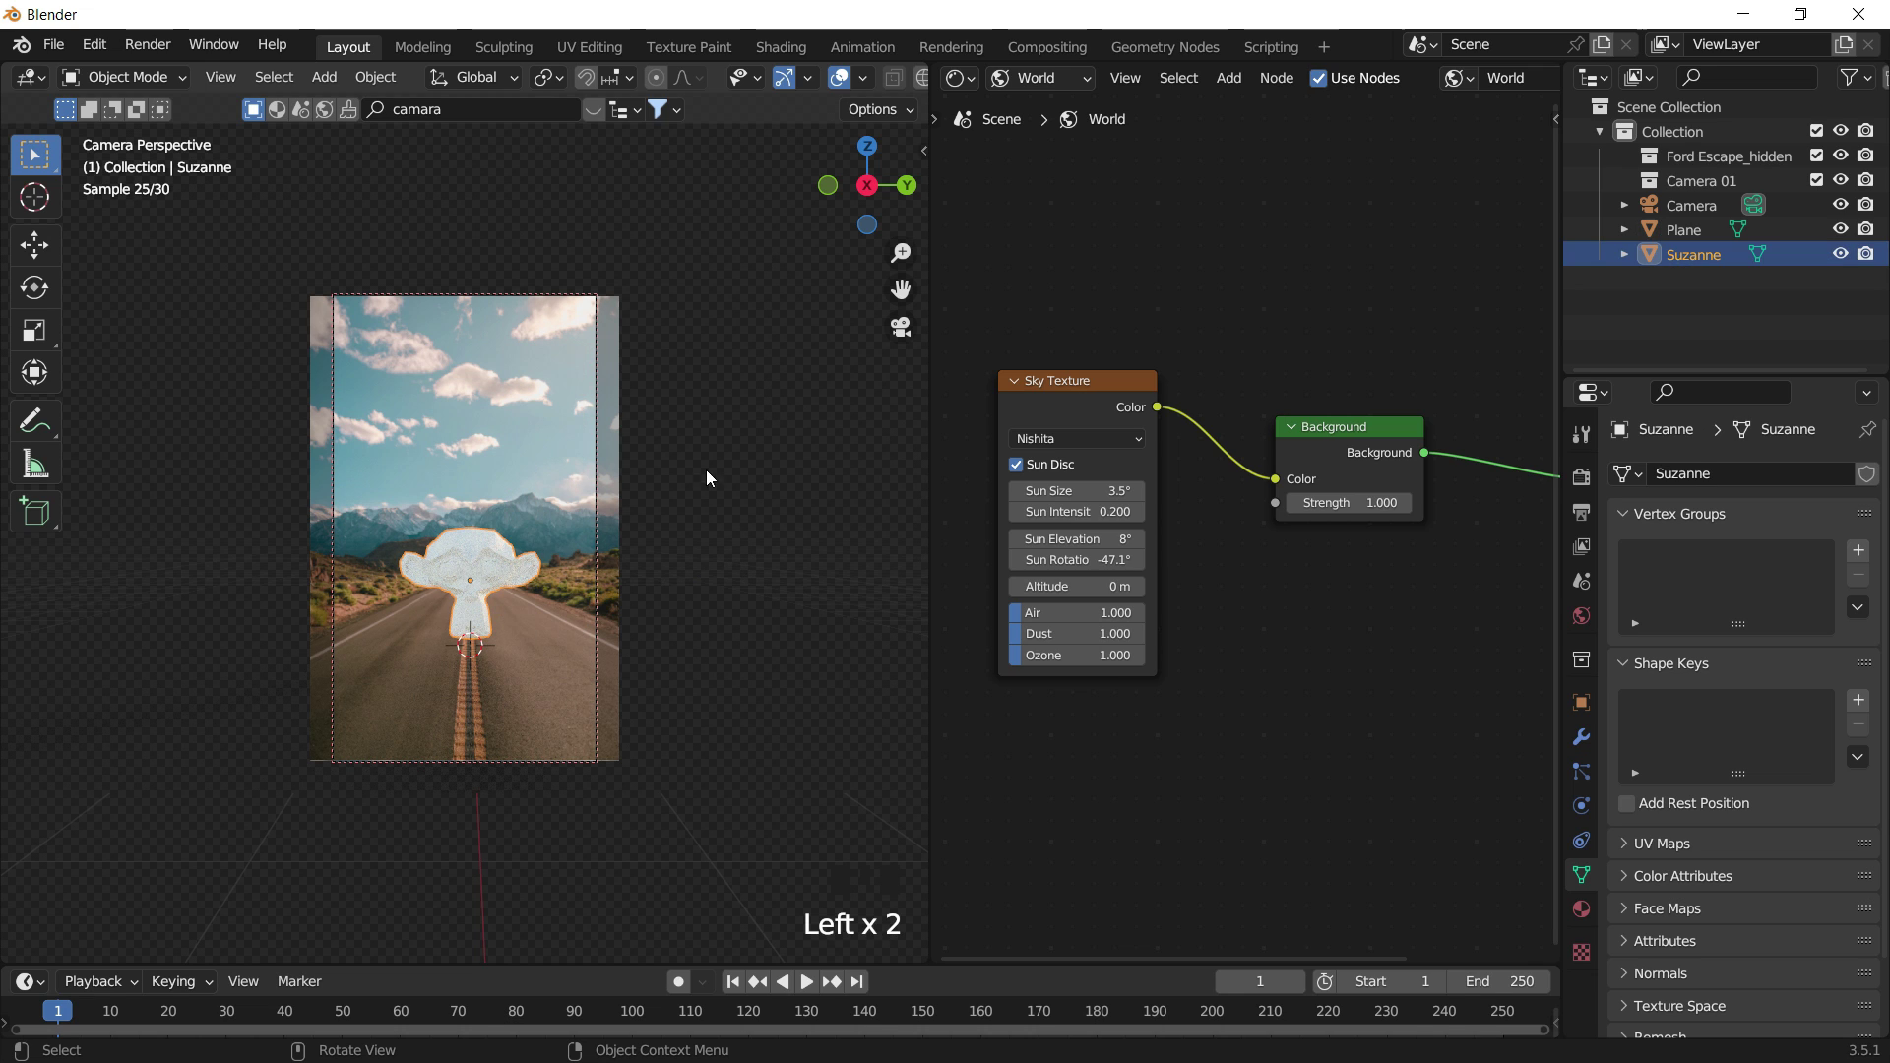
click(797, 340)
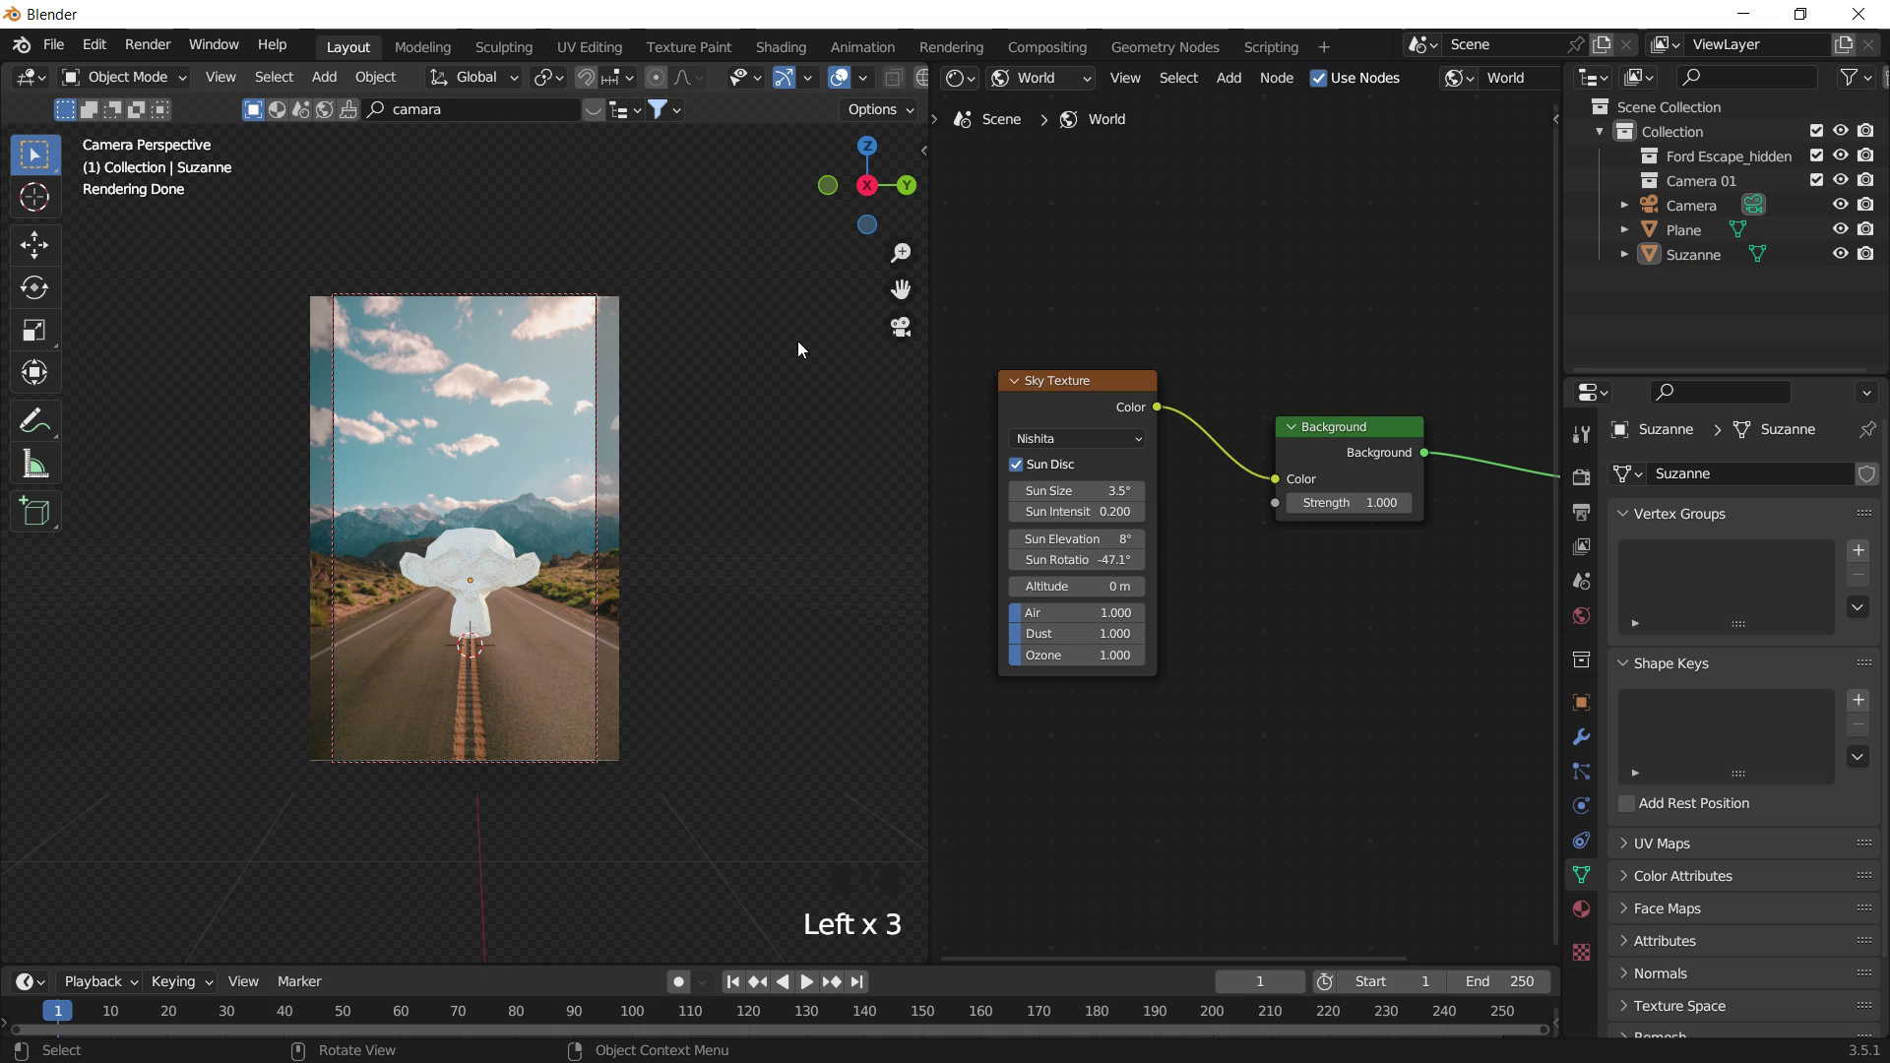